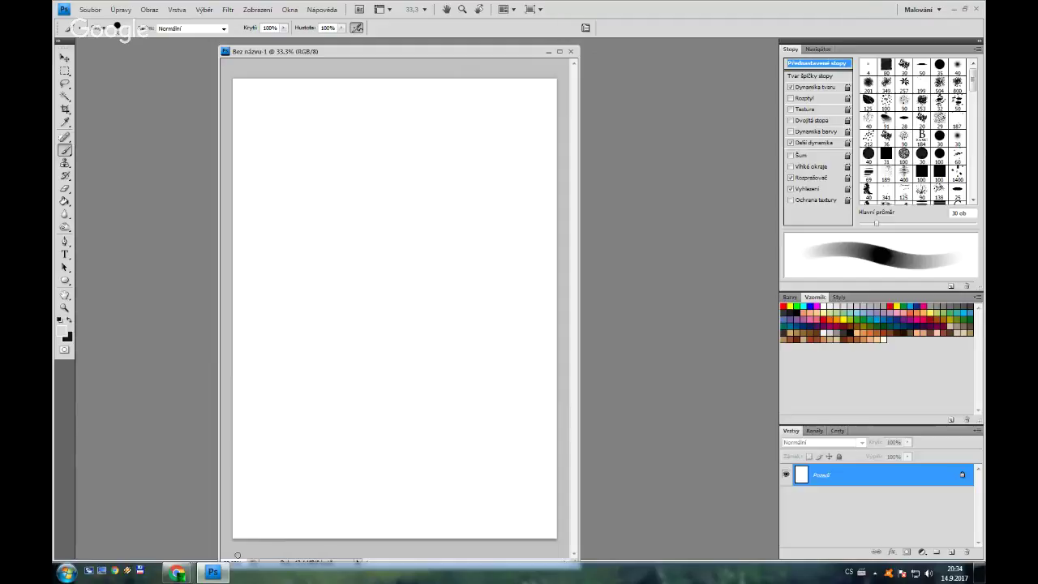
- Fill the whole canvas background with the brown colour #745d47
drag(575, 558, 715, 547)
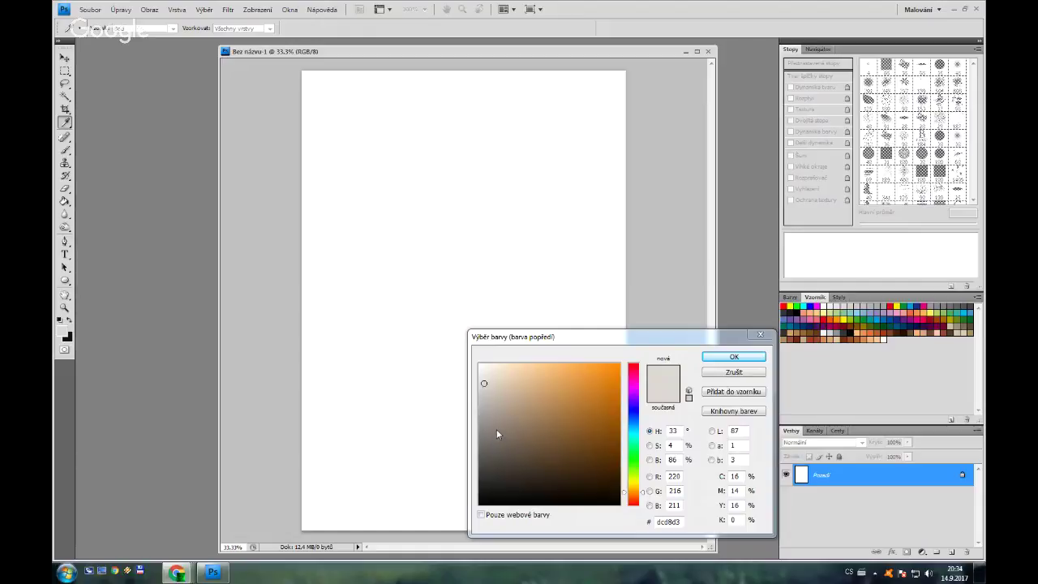
click(532, 430)
drag(532, 430, 529, 418)
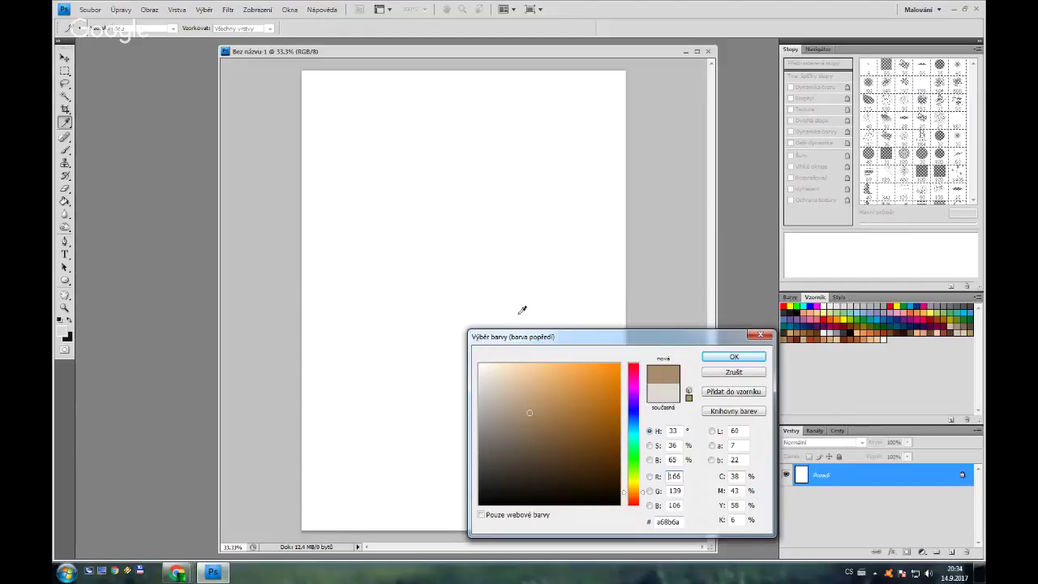
mouse_move(529, 412)
mouse_down()
mouse_move(503, 400)
mouse_move(518, 394)
mouse_up()
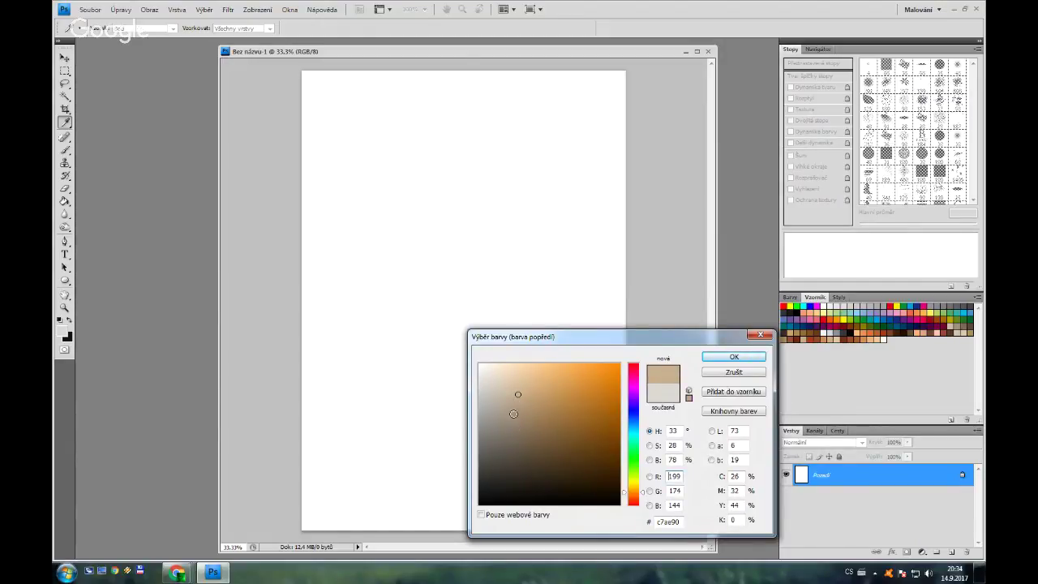
drag(635, 492, 636, 494)
mouse_move(587, 403)
mouse_down()
mouse_move(563, 439)
mouse_move(534, 440)
mouse_up()
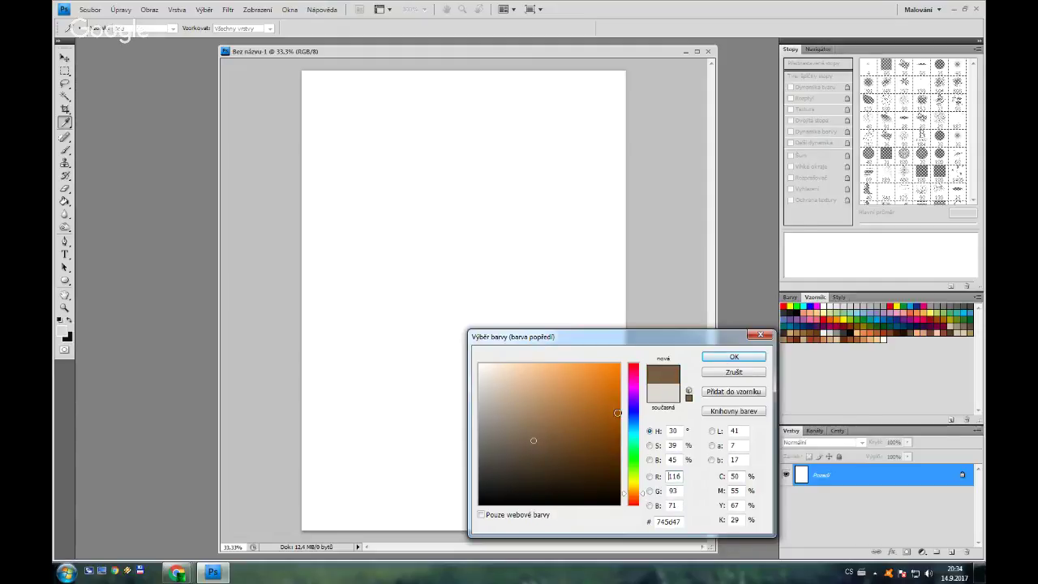
click(731, 357)
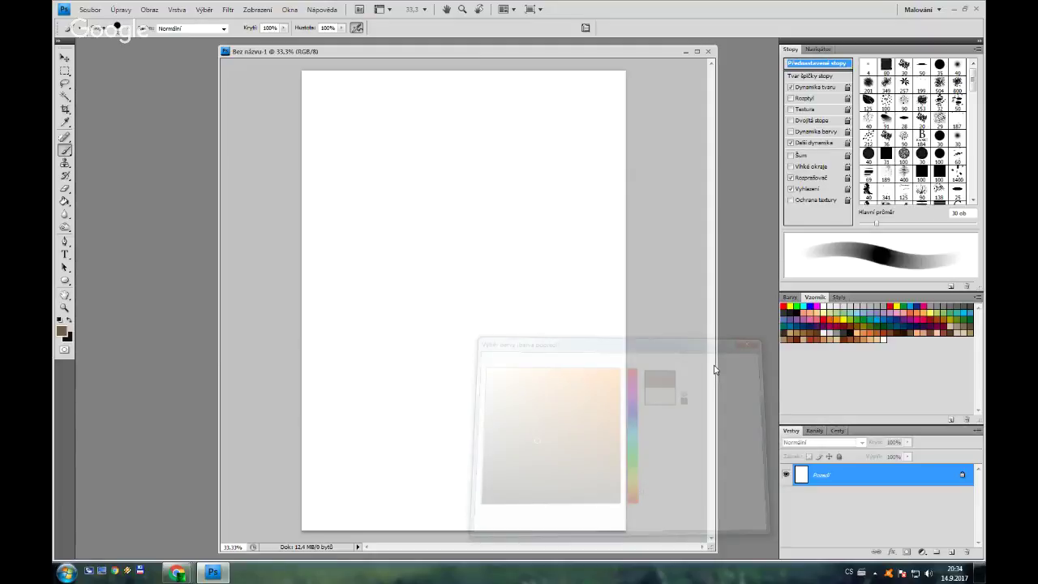
key(g)
click(357, 446)
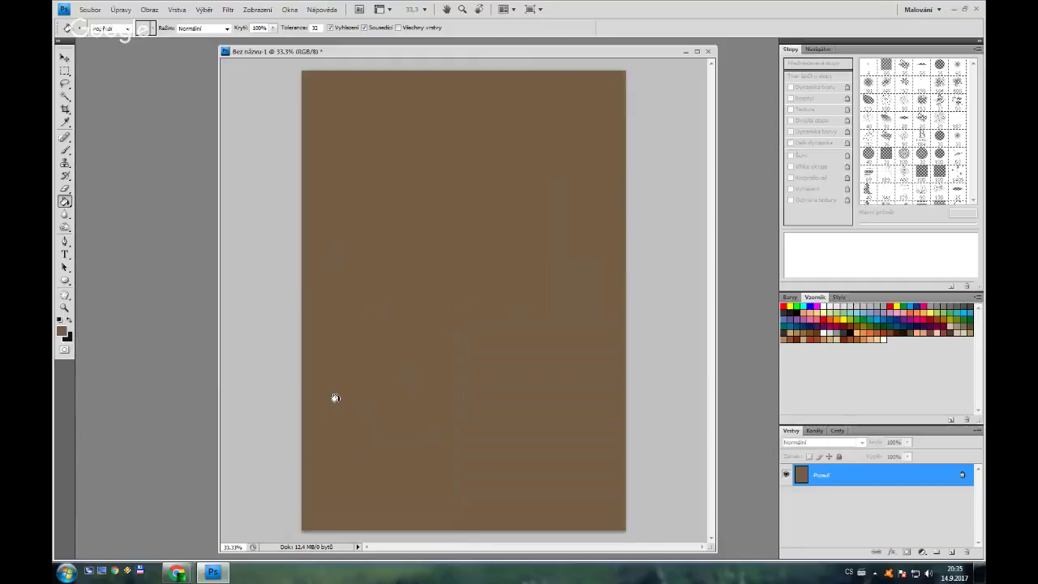
- Add a new layer and choose the square 80 px preset brush with shape dynamics and texture off, reduced to 50 px
click(952, 552)
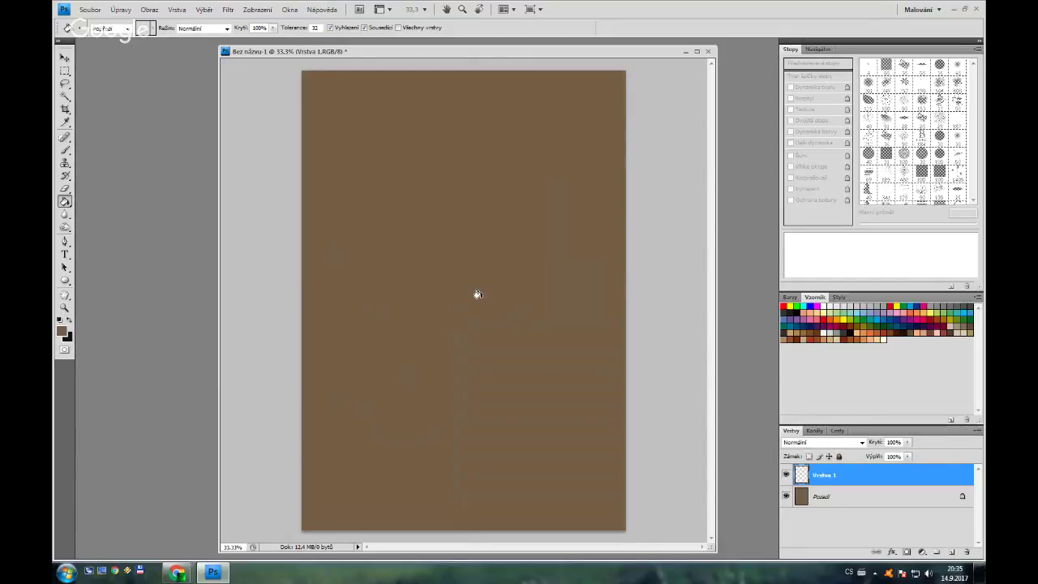
key(b)
click(887, 65)
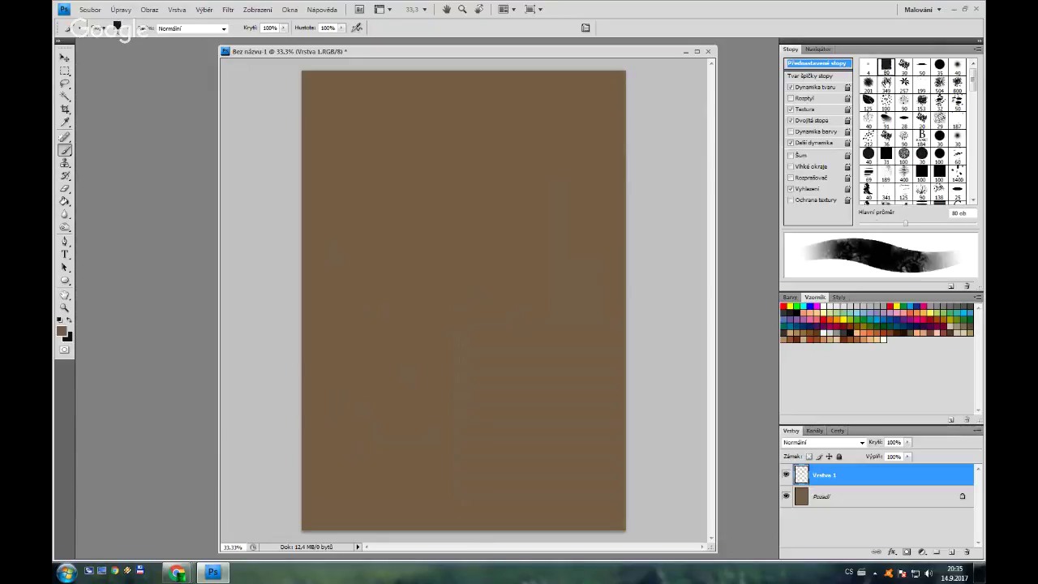
click(791, 86)
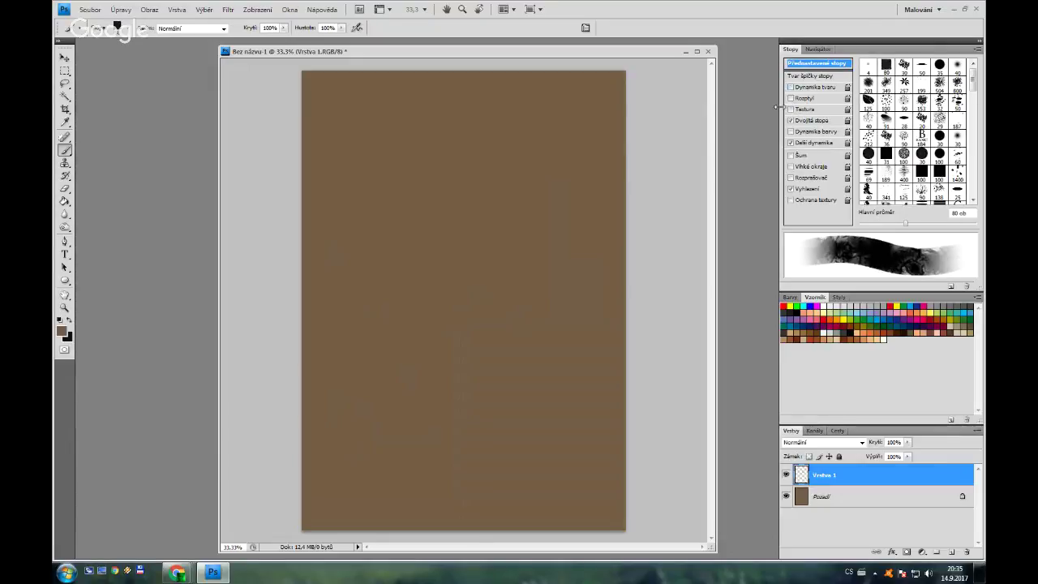
key(bracketleft)
key(bracketleft)
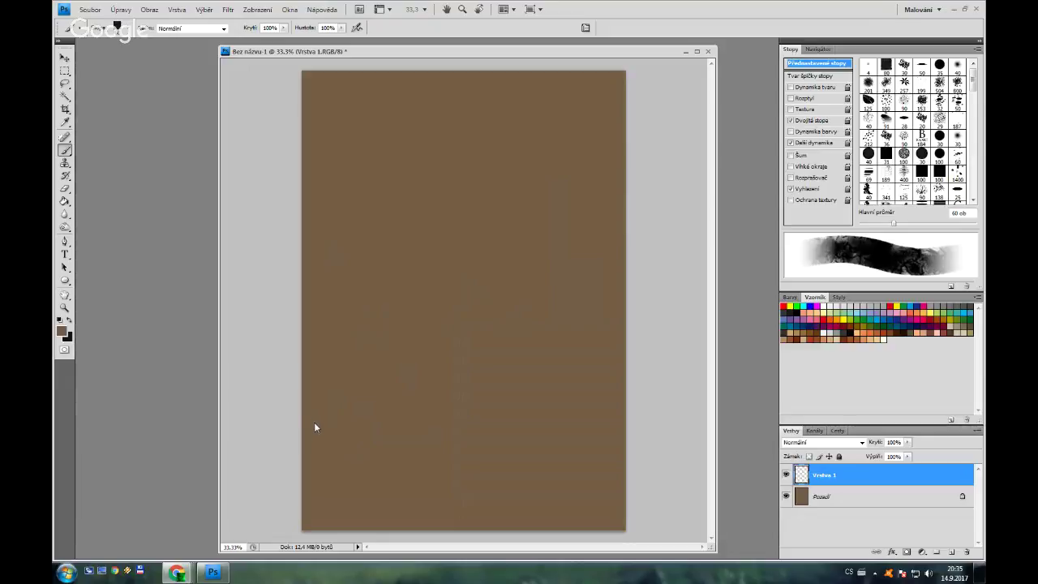
key(bracketleft)
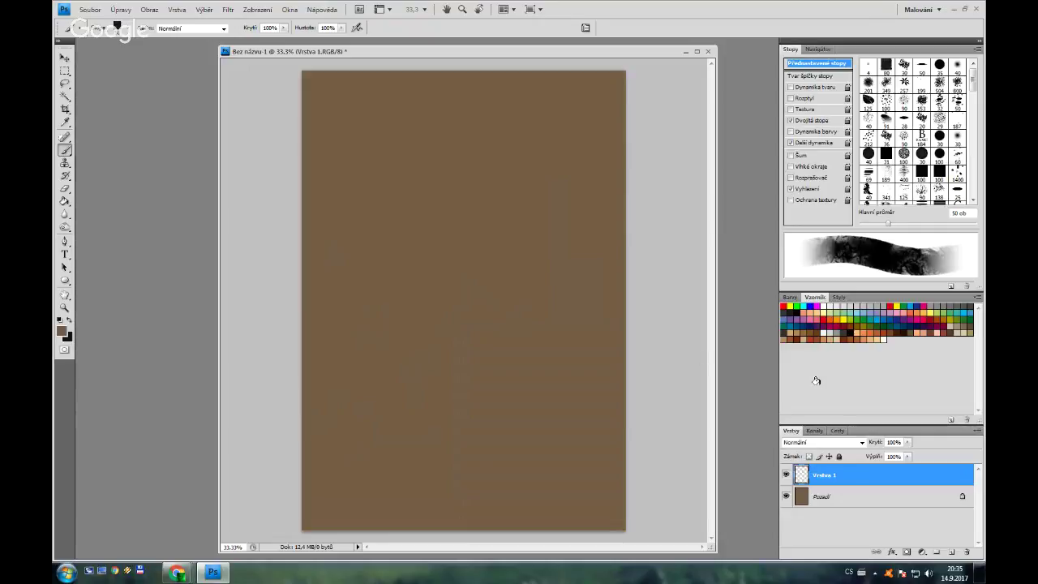
- Set the foreground colour to the light cream #e6c688
click(61, 331)
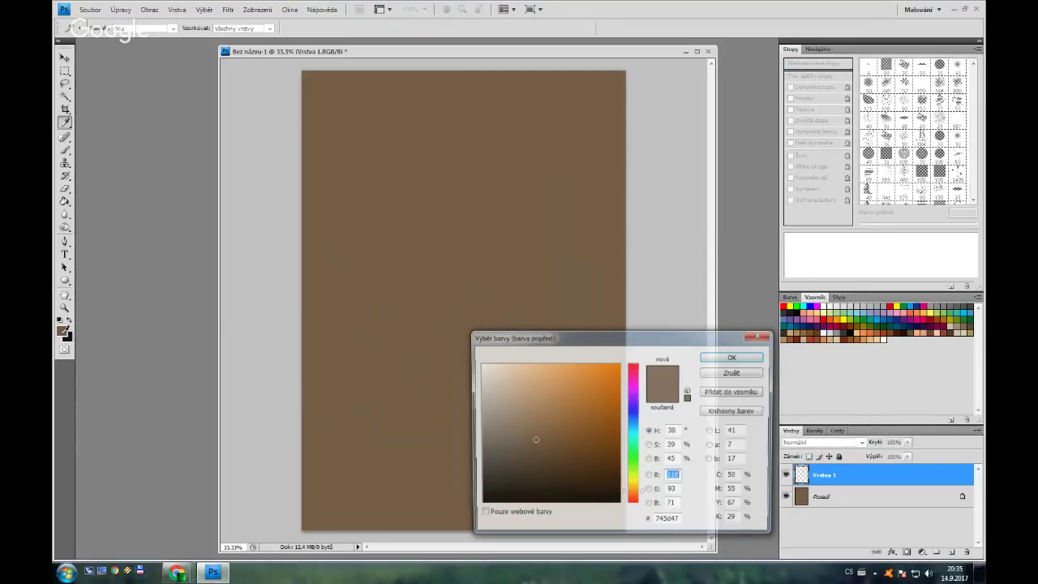
mouse_move(535, 392)
mouse_down()
mouse_move(526, 390)
mouse_move(534, 374)
mouse_move(530, 382)
mouse_up()
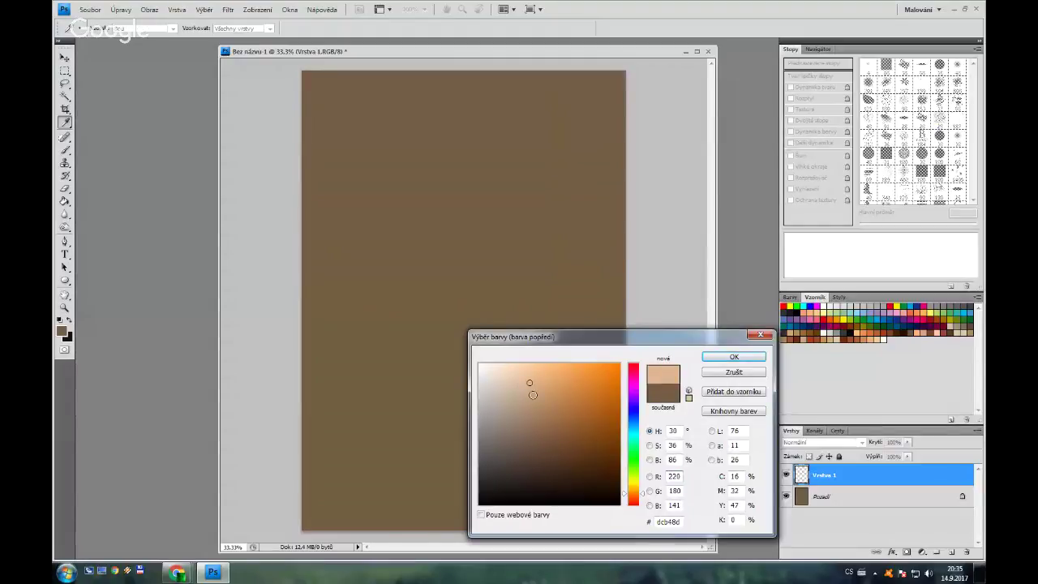
click(636, 489)
click(552, 382)
drag(553, 383, 536, 377)
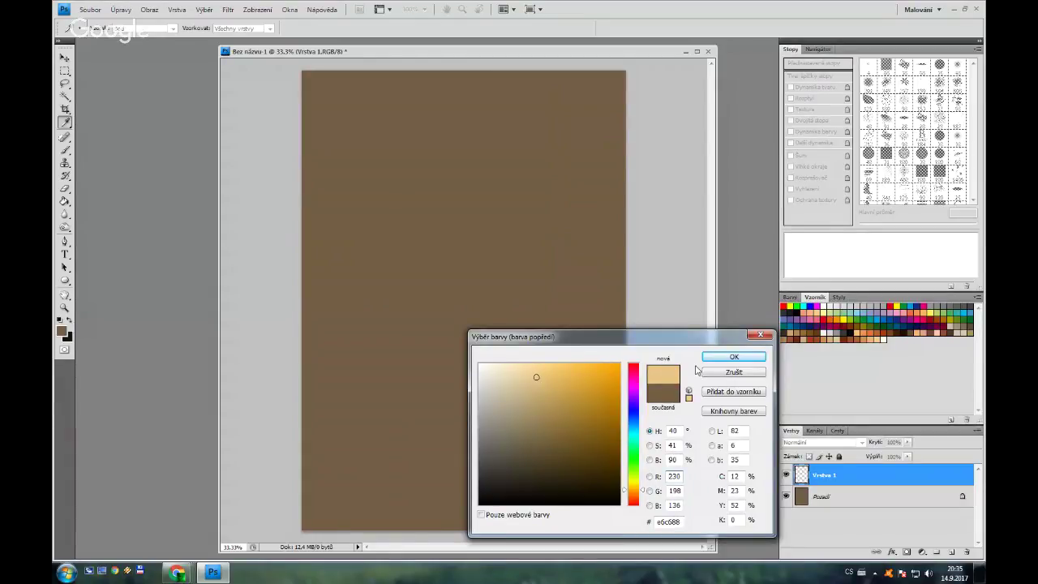
click(734, 357)
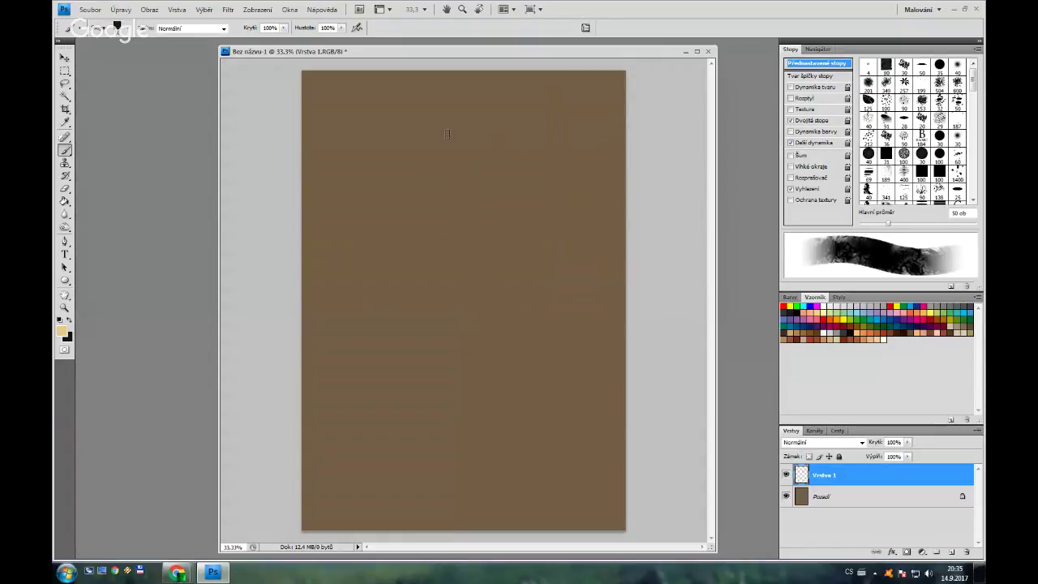
- Paint a small cream patch for the top of the head in the upper middle of the canvas using an enlarged brush
key(bracketright)
key(bracketright)
key(bracketright)
key(bracketright)
mouse_move(478, 153)
mouse_down()
mouse_move(445, 160)
mouse_move(455, 150)
mouse_move(486, 158)
mouse_move(451, 154)
mouse_move(465, 143)
mouse_move(488, 151)
mouse_move(448, 155)
mouse_move(469, 153)
mouse_move(459, 147)
mouse_move(449, 151)
mouse_move(480, 156)
mouse_up()
key(bracketleft)
key(bracketleft)
key(bracketleft)
key(bracketleft)
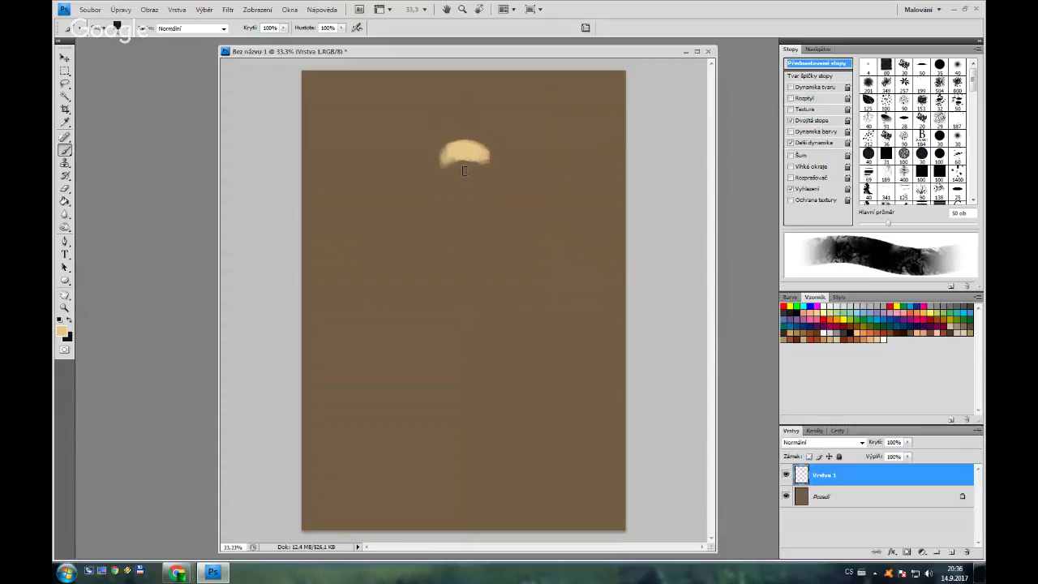
- Erase the right end of the cream head patch with an 80 px eraser
key(e)
key(bracketright)
key(bracketright)
key(bracketright)
key(bracketright)
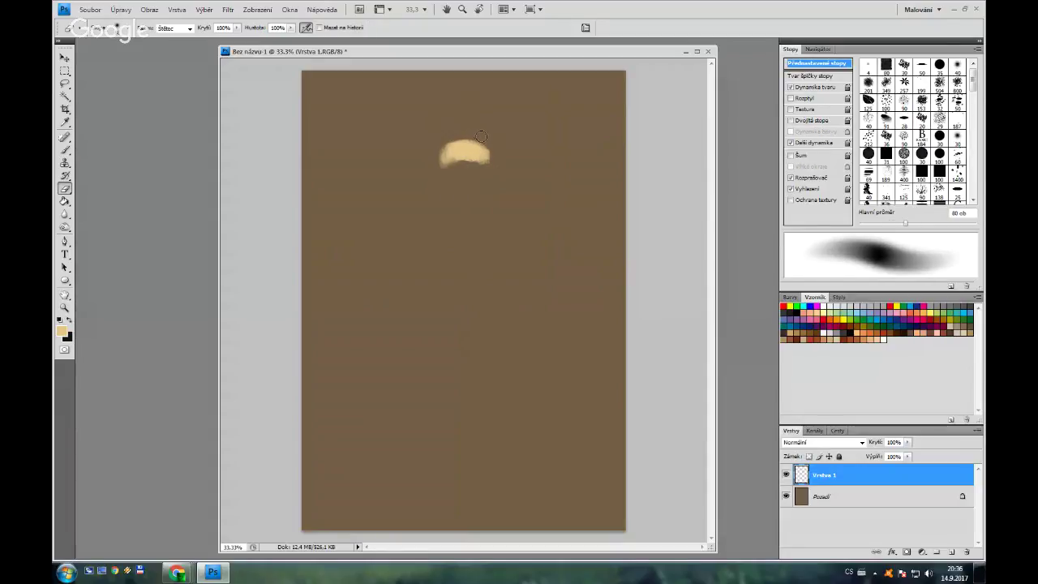
drag(490, 162, 485, 155)
- Trim the sides and lower edge of the head patch with the 35 px round eraser, shape dynamics off, enlarged to 50 px
click(939, 69)
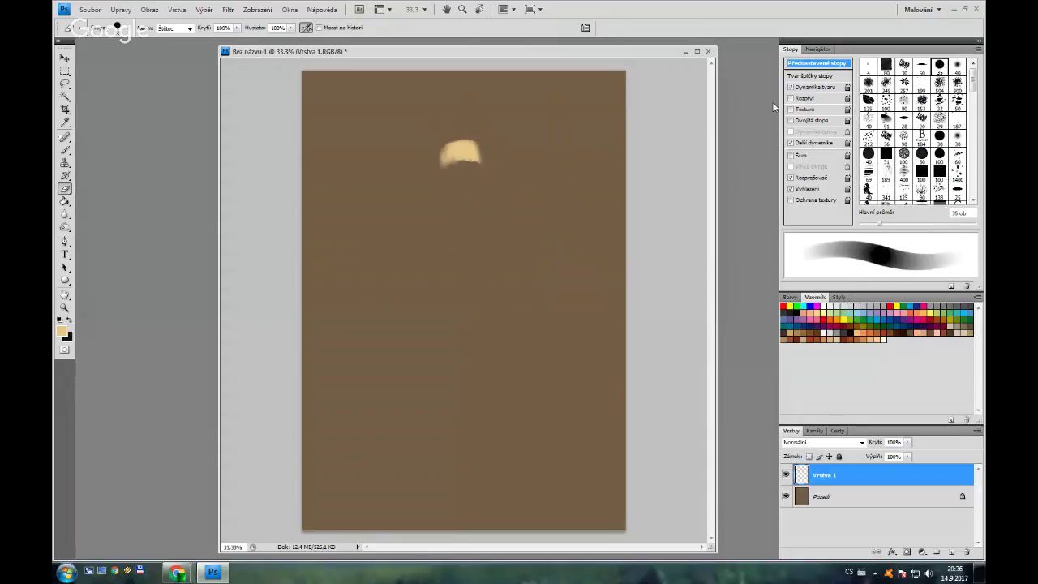
click(791, 87)
key(bracketright)
key(bracketright)
mouse_move(442, 183)
mouse_down()
mouse_move(437, 146)
mouse_move(435, 172)
mouse_up()
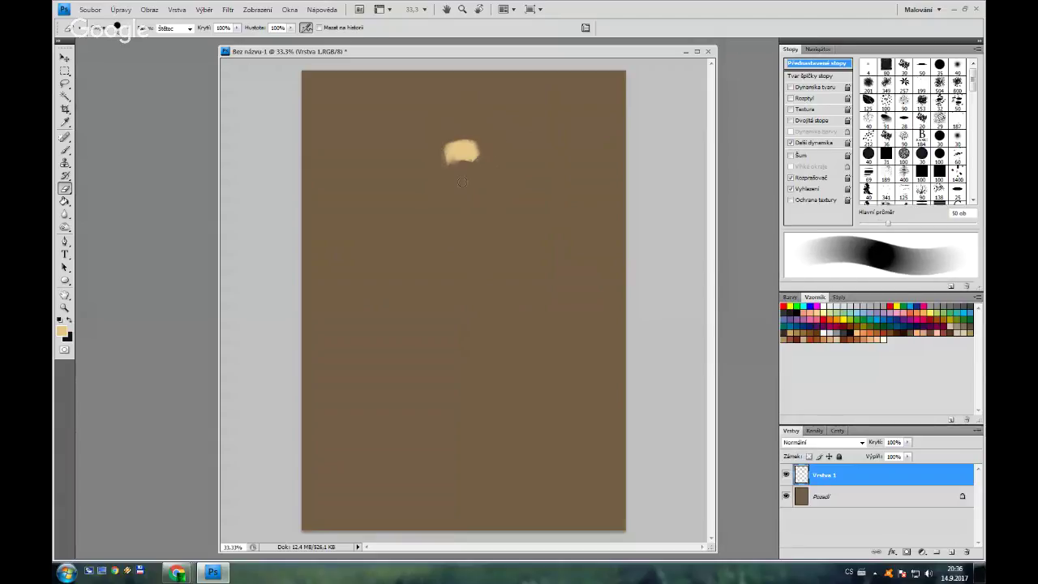
drag(497, 152, 458, 163)
- Paint a cream colour swatch near the upper right edge of the canvas with a 90 px brush
key(b)
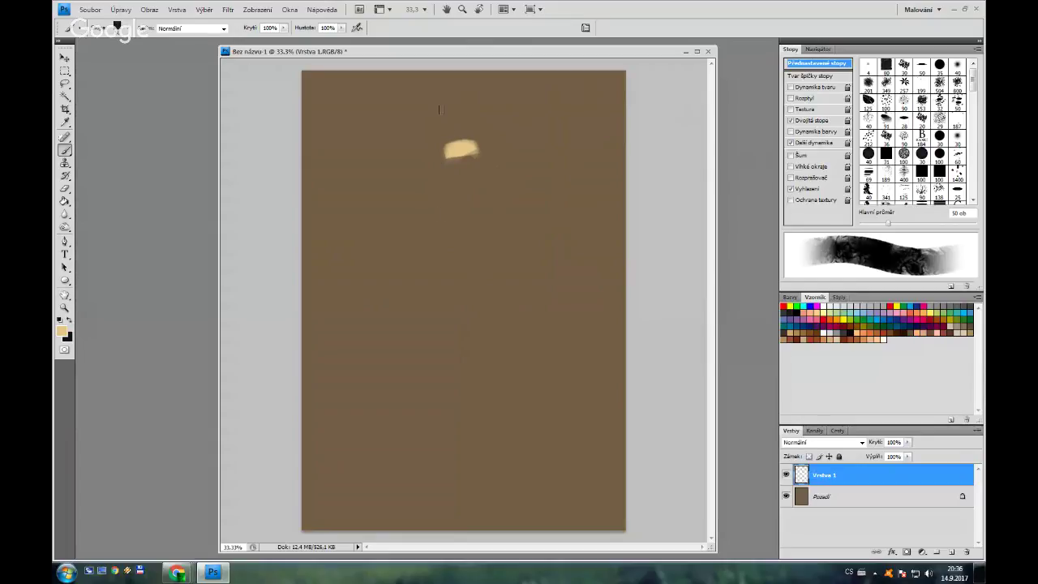
key(bracketleft)
key(bracketleft)
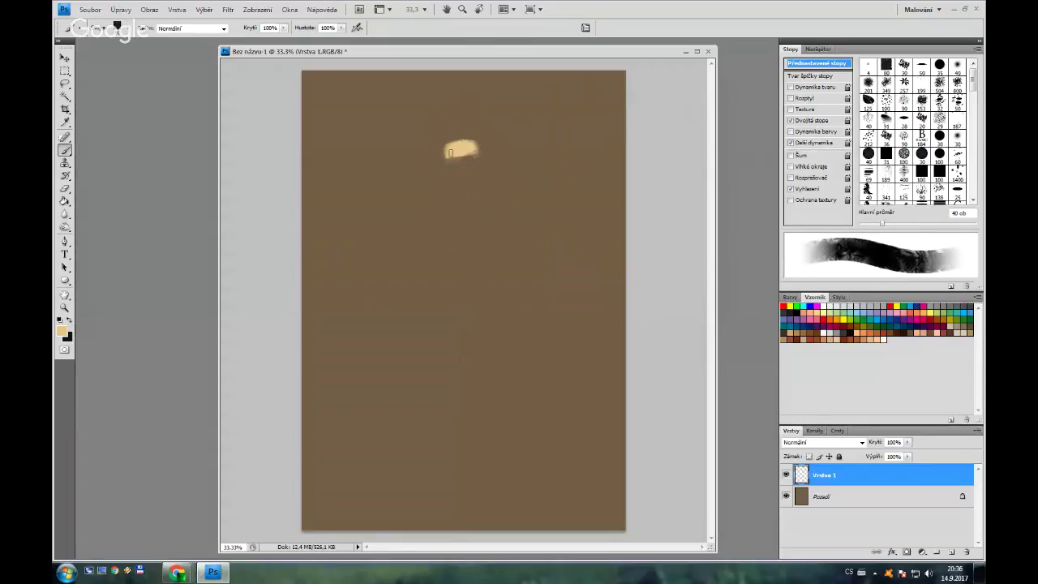
key(bracketright)
key(bracketright)
key(bracketright)
key(bracketright)
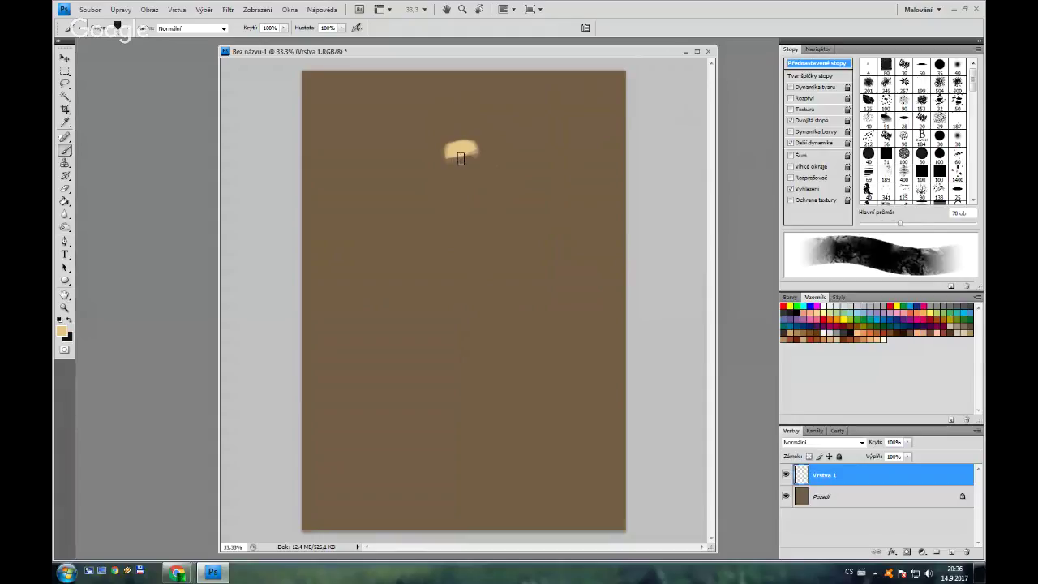
key(bracketright)
key(bracketright)
key(bracketright)
key(bracketright)
key(bracketright)
key(bracketright)
key(bracketright)
key(bracketright)
key(bracketleft)
key(bracketleft)
key(bracketleft)
click(604, 113)
- Set the foreground colour to dark brown #4d4129 and paint a swatch of it below the cream swatch
click(63, 331)
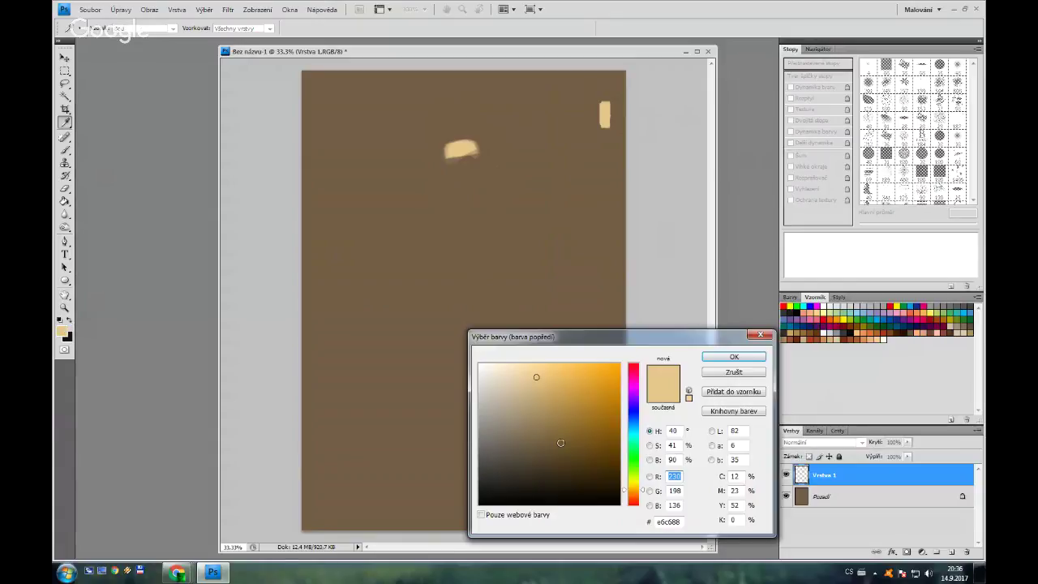
drag(560, 443, 545, 463)
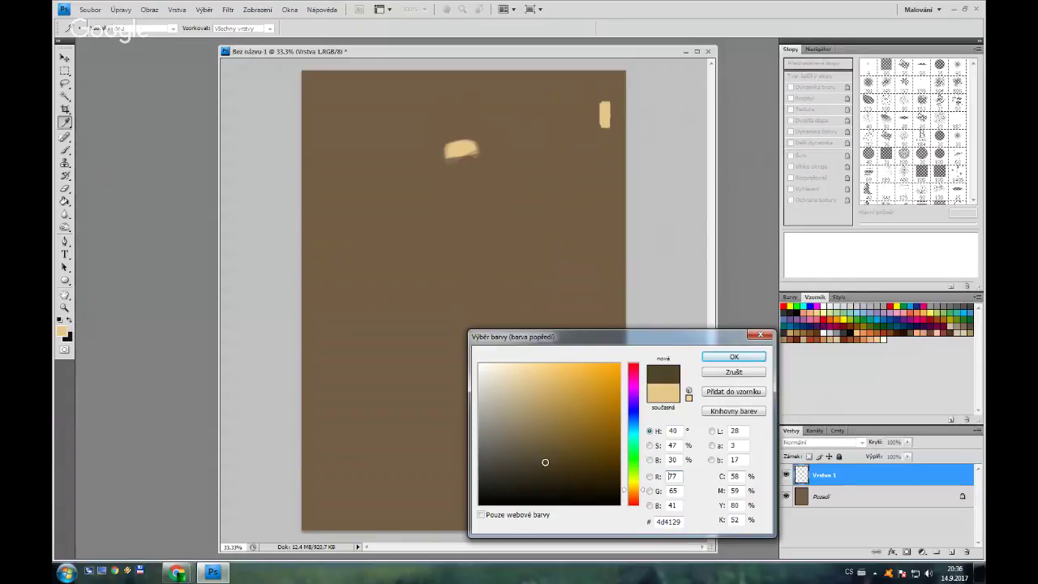
click(734, 357)
key(b)
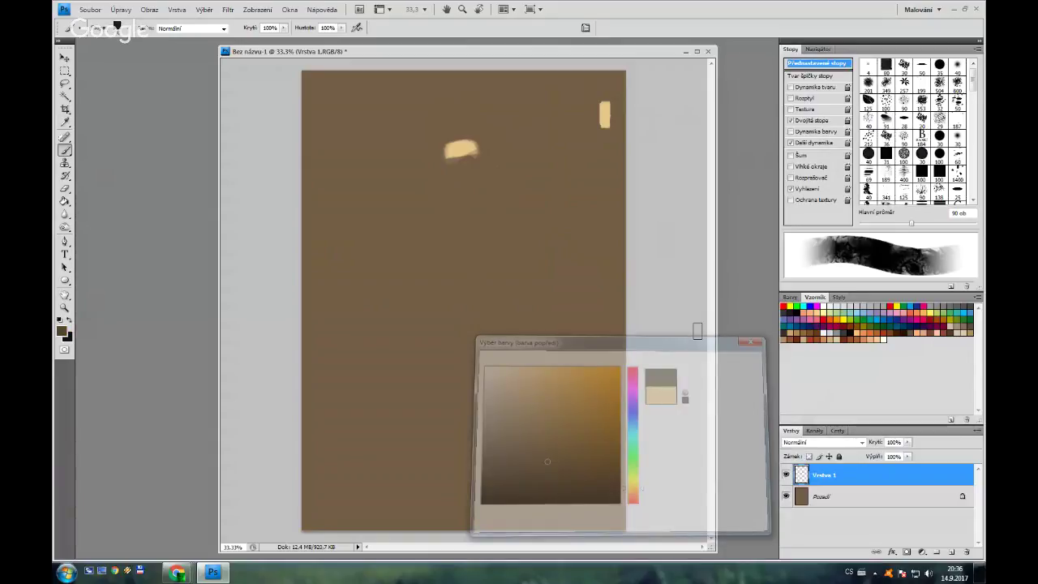
drag(600, 164, 607, 174)
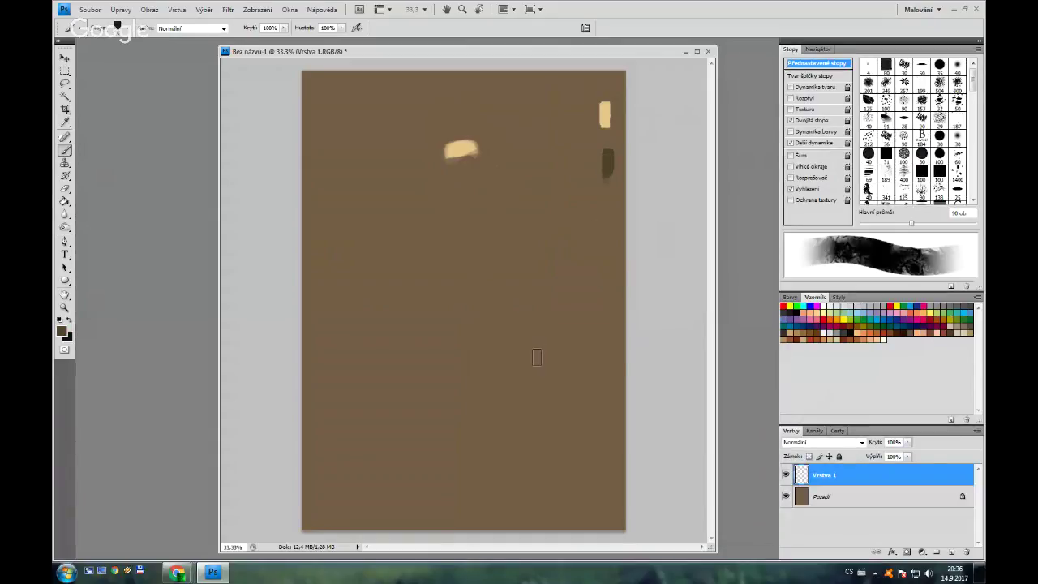
- Paint the dark face shadow below the head patch and a cream strip down the face's left side with a 45 px brush
key(bracketleft)
mouse_move(467, 162)
mouse_down()
mouse_move(472, 215)
mouse_move(462, 220)
mouse_move(453, 202)
mouse_move(469, 163)
mouse_move(472, 180)
mouse_move(455, 188)
mouse_move(455, 175)
mouse_move(464, 170)
mouse_move(469, 195)
mouse_up()
key(bracketleft)
key(bracketleft)
key(bracketleft)
key(bracketleft)
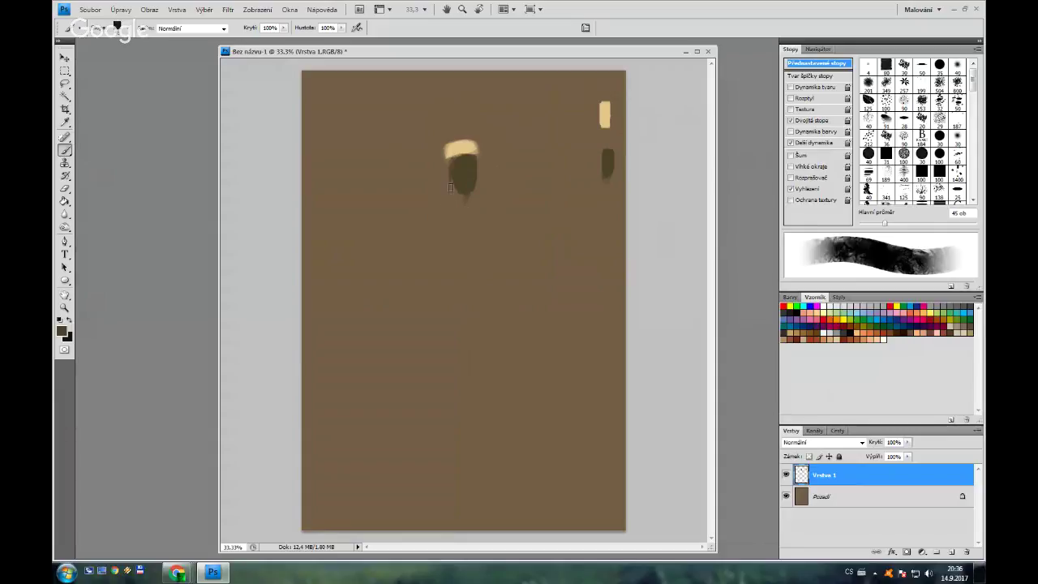
alt+click(605, 112)
drag(450, 156, 450, 193)
mouse_move(449, 154)
mouse_down()
mouse_move(450, 207)
mouse_move(450, 179)
mouse_up()
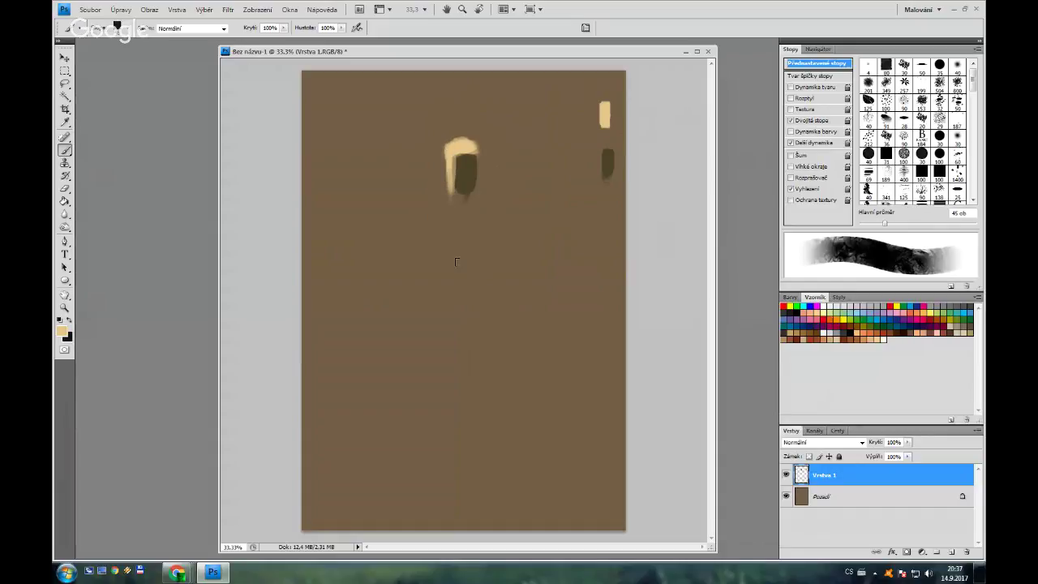
- Paint the cream highlight from the base of the neck along the figure's left-hand outstretched arm with a larger brush
key(bracketright)
key(bracketright)
key(bracketright)
key(bracketright)
key(bracketright)
mouse_move(448, 193)
mouse_down()
mouse_move(445, 206)
mouse_move(475, 223)
mouse_move(454, 208)
mouse_move(422, 211)
mouse_move(430, 203)
mouse_move(409, 218)
mouse_move(430, 199)
mouse_move(380, 229)
mouse_up()
- Paint cream highlights on the right-hand shoulder and along the lowered right-hand arm
key(bracketleft)
key(bracketleft)
key(bracketleft)
key(bracketleft)
key(bracketright)
key(bracketright)
mouse_move(478, 237)
mouse_down()
mouse_move(449, 198)
mouse_move(483, 219)
mouse_up()
mouse_move(478, 218)
mouse_down()
mouse_move(533, 270)
mouse_move(515, 239)
mouse_move(535, 271)
mouse_up()
- Sample the dark swatch and paint shadows over the head, the neck and the underside of the left-hand arm
key(bracketleft)
key(bracketleft)
key(bracketleft)
alt+click(610, 159)
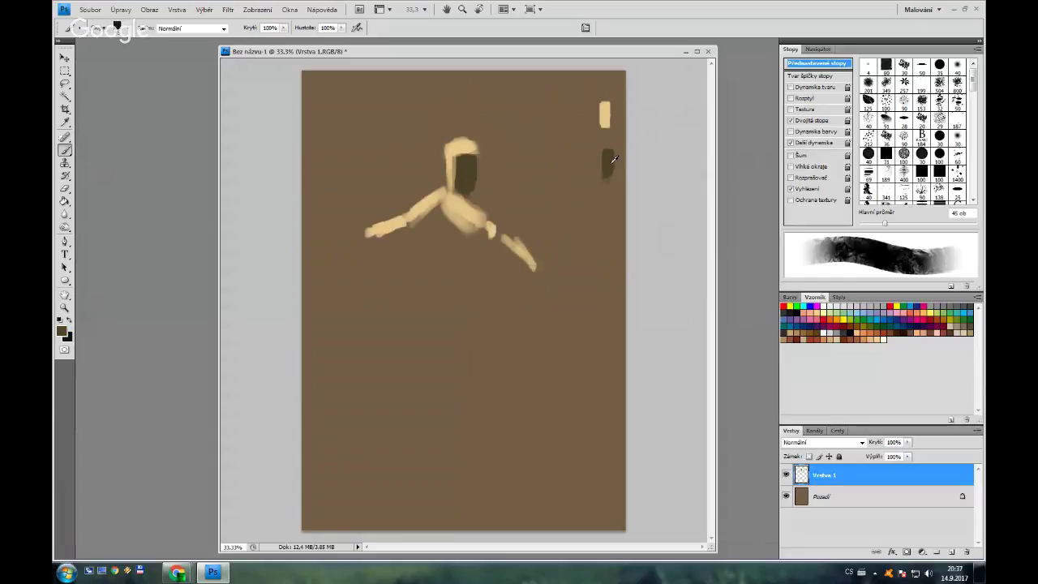
key(bracketright)
key(bracketright)
key(bracketright)
key(bracketright)
mouse_move(463, 145)
mouse_down()
mouse_move(453, 172)
mouse_move(462, 204)
mouse_move(337, 252)
mouse_up()
- Paint dark shadow strokes under the chest highlight and across the waist of the figure
key(bracketleft)
key(bracketleft)
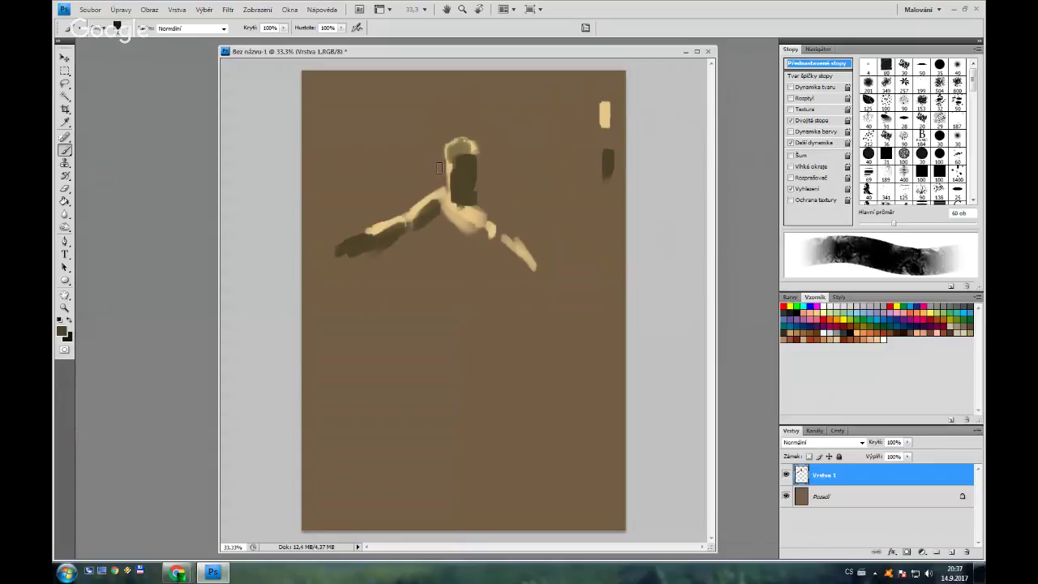
key(bracketright)
key(bracketright)
mouse_move(475, 224)
mouse_down()
mouse_move(448, 245)
mouse_move(449, 233)
mouse_up()
key(bracketleft)
key(bracketleft)
mouse_move(453, 275)
mouse_down()
mouse_move(438, 268)
mouse_move(471, 253)
mouse_up()
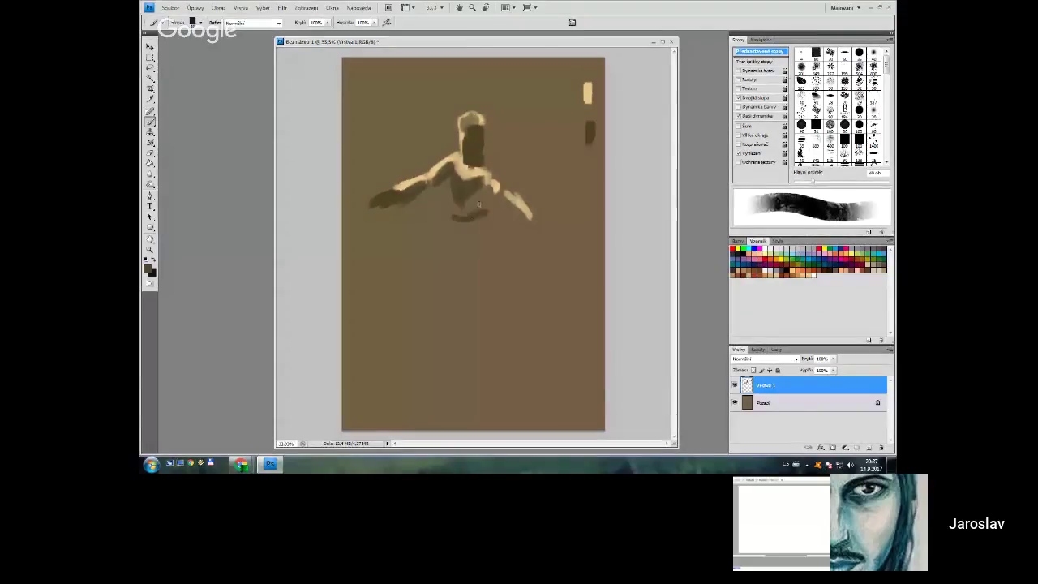
- Block in the dark torso from the chest down to the hips with a brush enlarged to 125 px
key(bracketright)
key(bracketright)
key(bracketright)
key(bracketright)
key(bracketright)
key(bracketright)
key(bracketright)
key(bracketright)
key(bracketright)
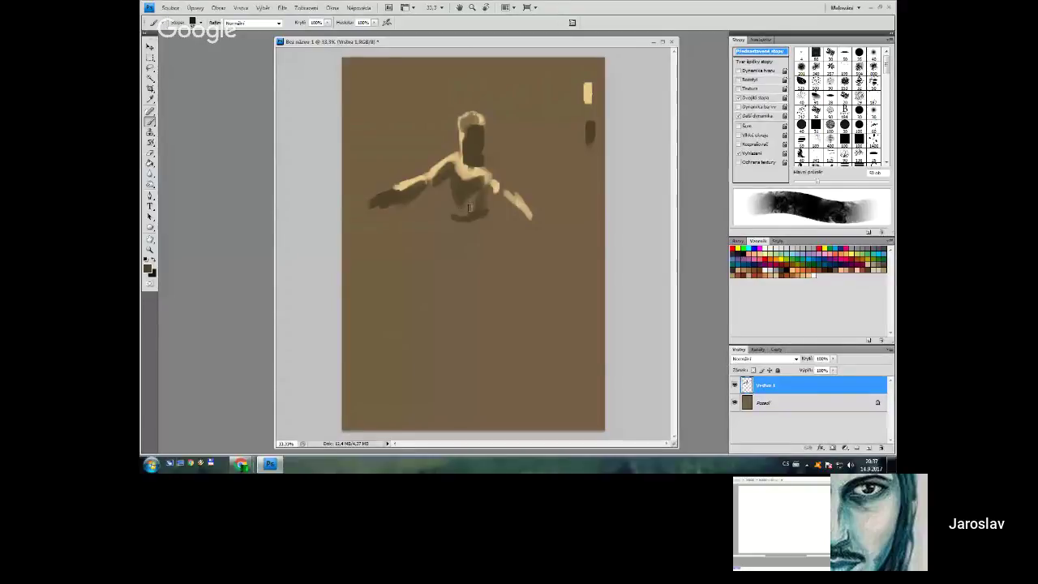
mouse_move(469, 203)
mouse_down()
mouse_move(469, 257)
mouse_move(467, 203)
mouse_move(459, 235)
mouse_move(474, 195)
mouse_move(478, 214)
mouse_move(468, 198)
mouse_up()
key(bracketleft)
key(bracketright)
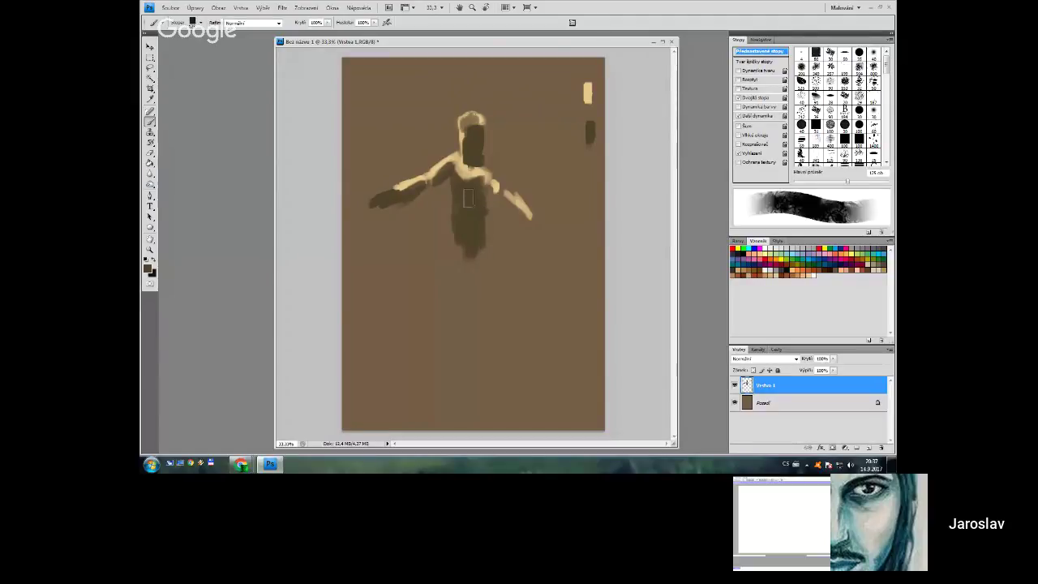
- Reduce the brush and paint a dark stroke from the hip outwards for the thigh of the right-hand leg
key(bracketleft)
key(bracketleft)
key(bracketleft)
key(bracketleft)
key(bracketleft)
key(bracketleft)
key(bracketleft)
key(bracketleft)
key(bracketleft)
drag(499, 261, 474, 253)
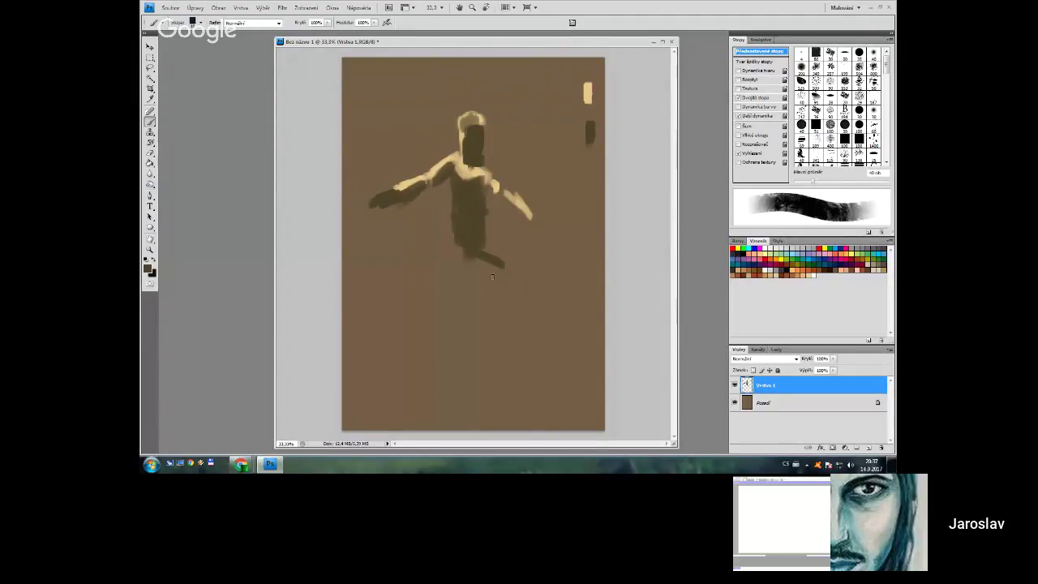
- Thicken the dark right-hand thigh and paint its raised lower leg extending outwards from the knee
key(bracketright)
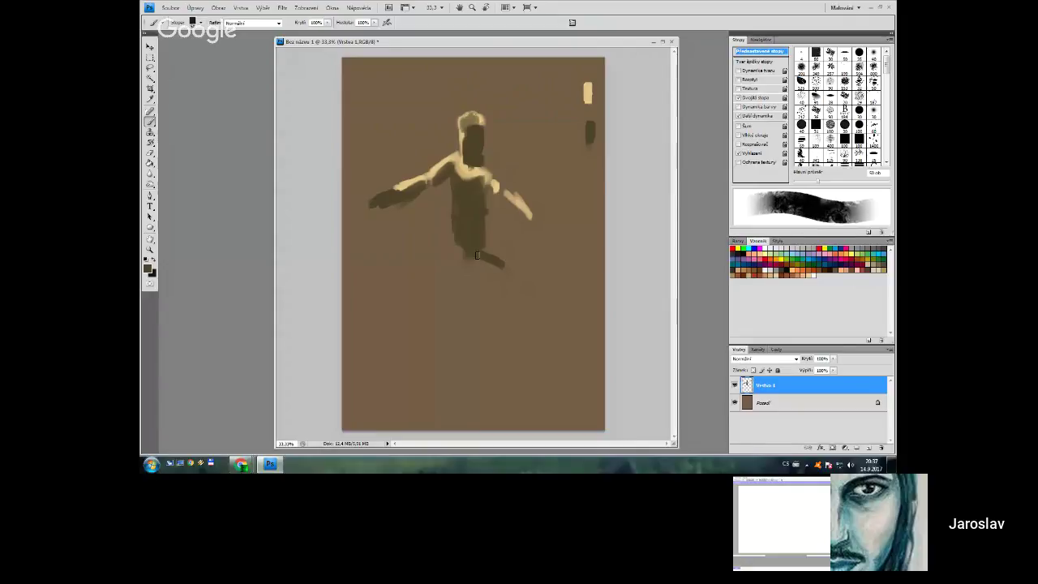
drag(501, 263, 497, 255)
key(bracketleft)
mouse_move(510, 269)
mouse_down()
mouse_move(556, 244)
mouse_move(546, 259)
mouse_up()
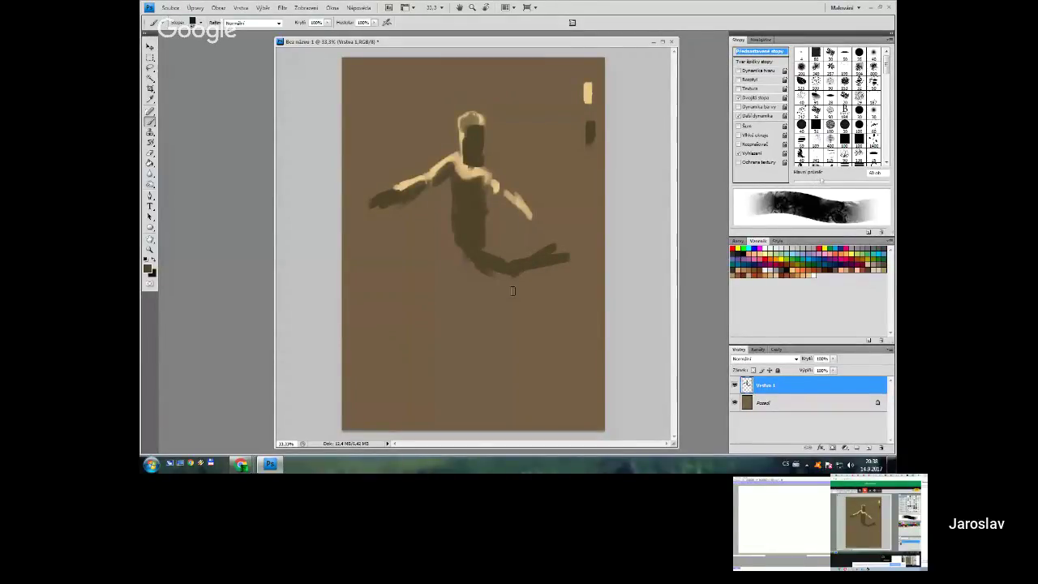
- Paint the dark bent standing leg down to its foot, and add the raised leg's foot with a 35 px brush
mouse_move(466, 248)
mouse_down()
mouse_move(433, 308)
mouse_move(456, 330)
mouse_move(436, 314)
mouse_move(464, 361)
mouse_move(461, 349)
mouse_move(460, 368)
mouse_move(469, 359)
mouse_move(436, 372)
mouse_up()
key(bracketleft)
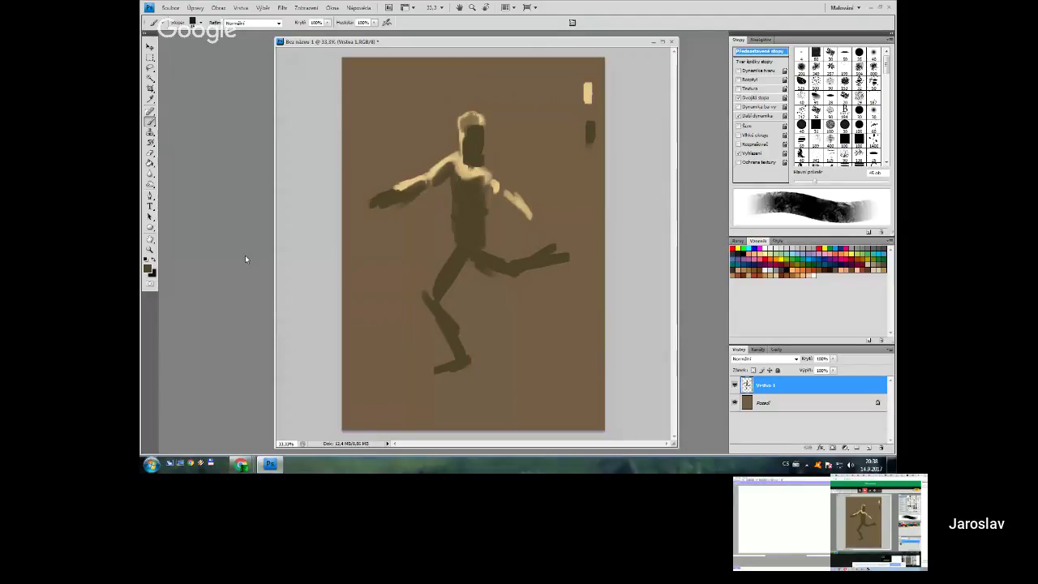
key(bracketleft)
key(bracketleft)
drag(553, 243, 578, 269)
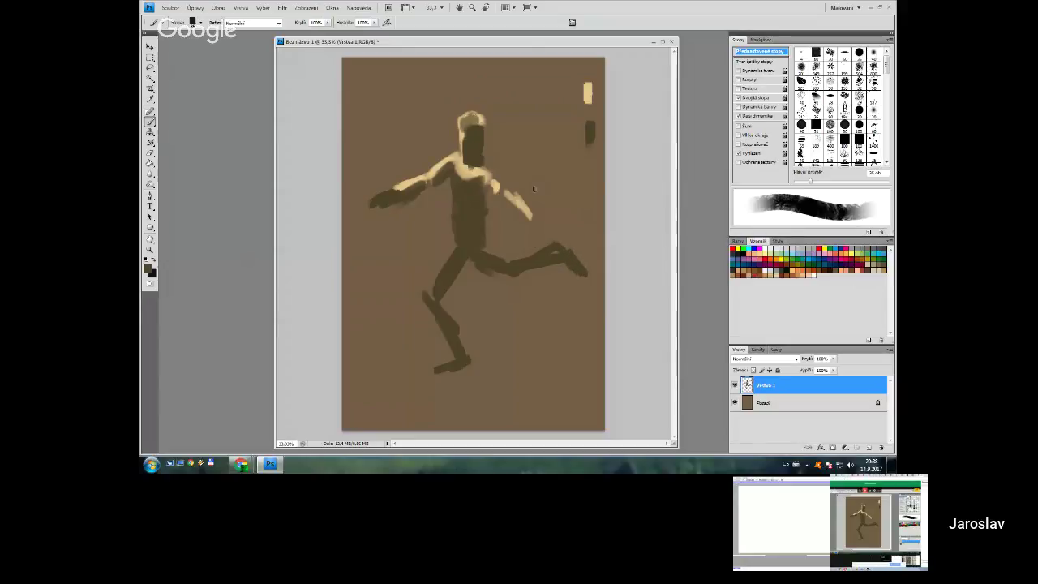
- Enlarge the brush and paint the dark forearm hanging down from the right-hand elbow
key(bracketright)
key(bracketright)
key(bracketright)
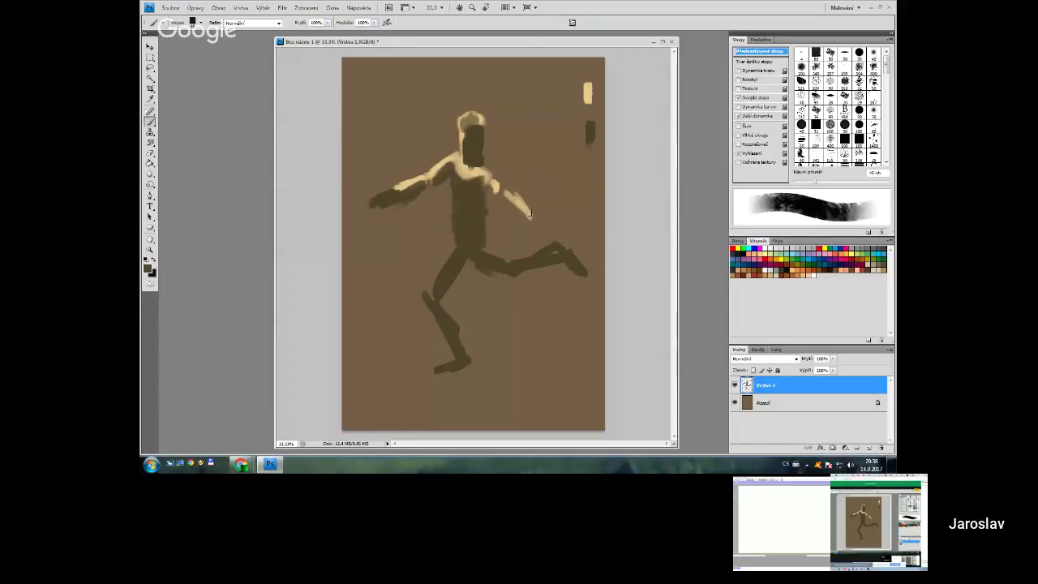
mouse_move(528, 209)
mouse_down()
mouse_move(525, 260)
mouse_move(532, 219)
mouse_up()
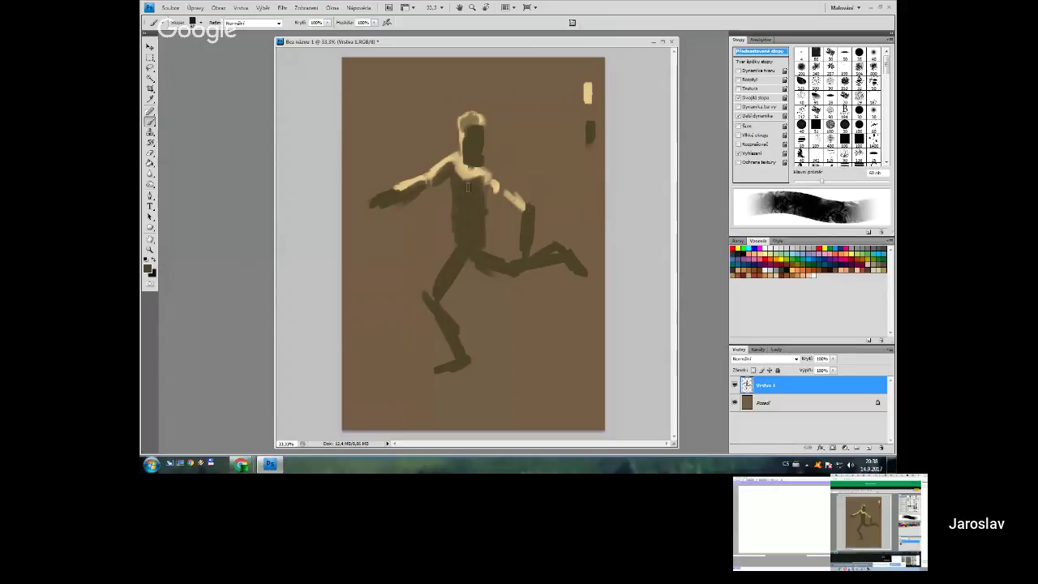
- Sample cream from the shoulder and paint small highlights beside the neck and on the right-hand shoulder, reducing the brush to 25 px
alt+click(498, 183)
key(bracketleft)
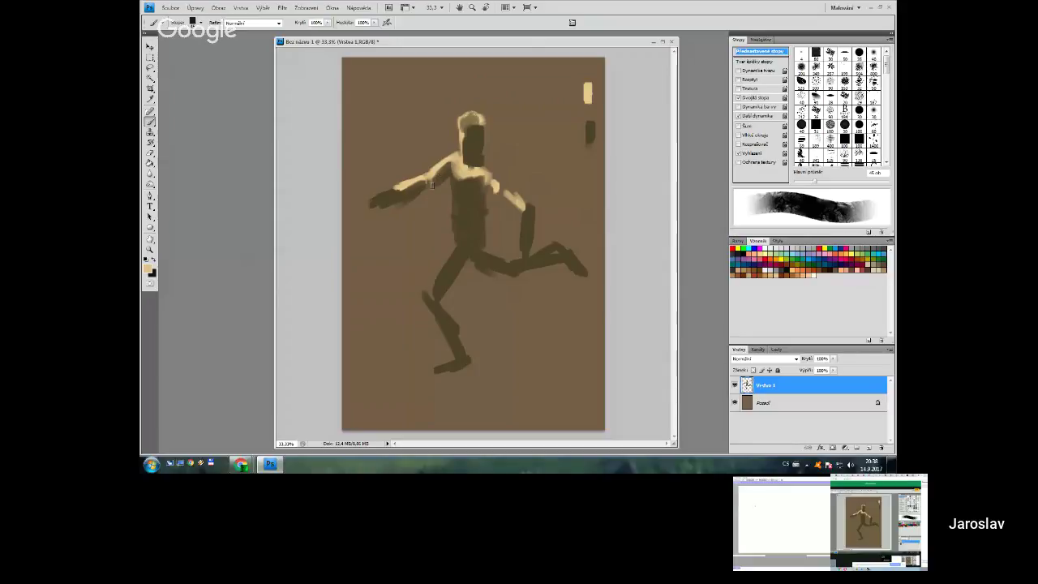
key(bracketleft)
key(bracketleft)
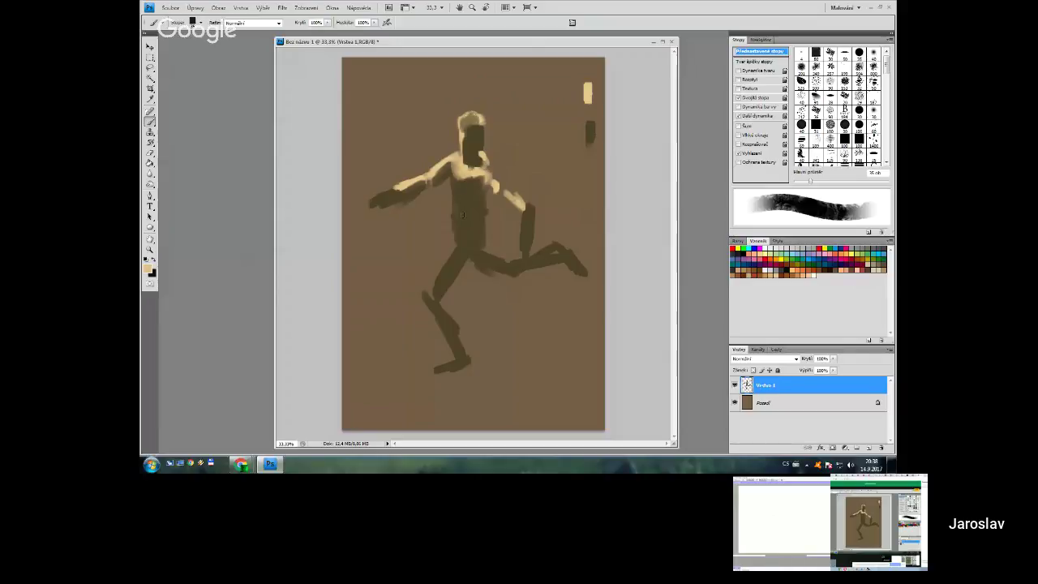
key(bracketleft)
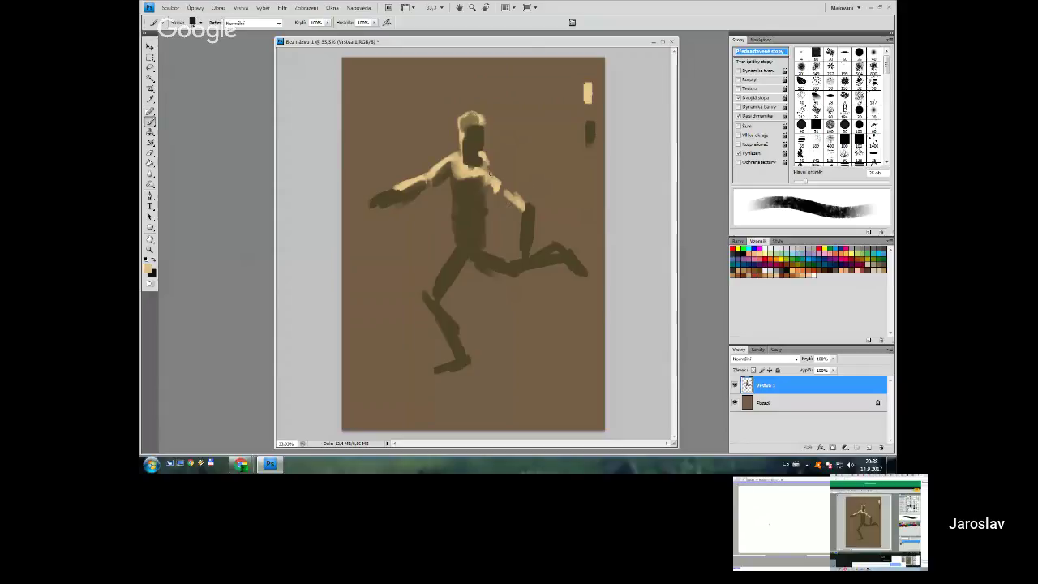
- Extend the cream highlight on the chest and paint a cream band across the ribs with a 70 px brush
key(bracketright)
key(bracketright)
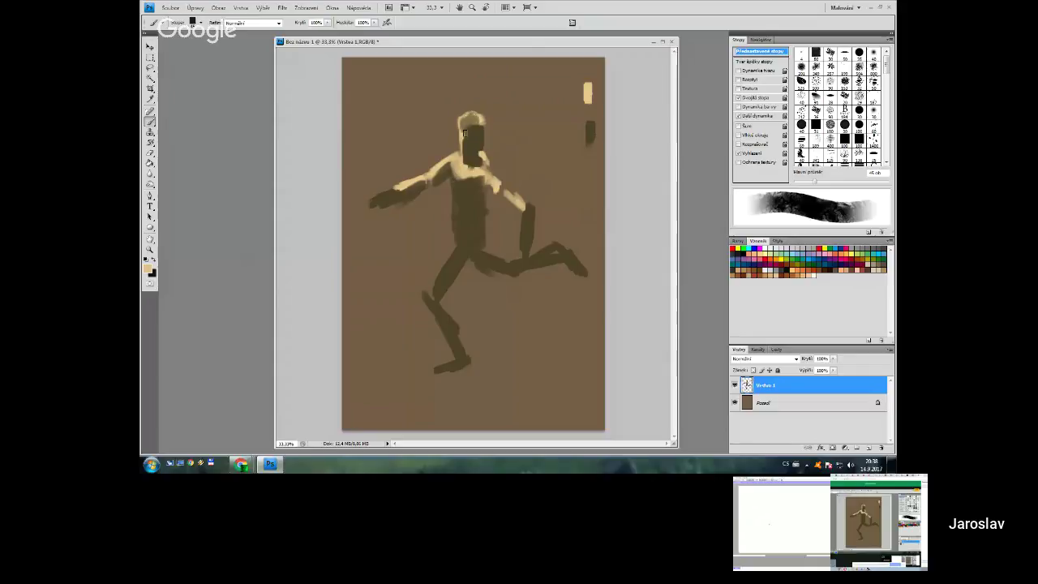
drag(455, 171, 451, 168)
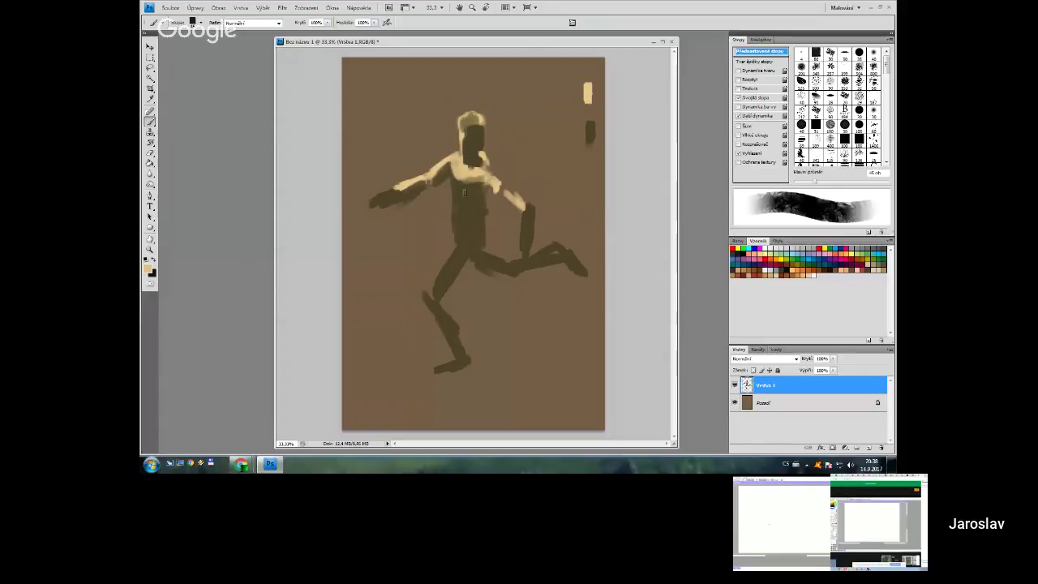
key(bracketright)
key(bracketright)
key(bracketright)
mouse_move(478, 201)
mouse_down()
mouse_move(459, 200)
mouse_move(485, 197)
mouse_move(469, 204)
mouse_up()
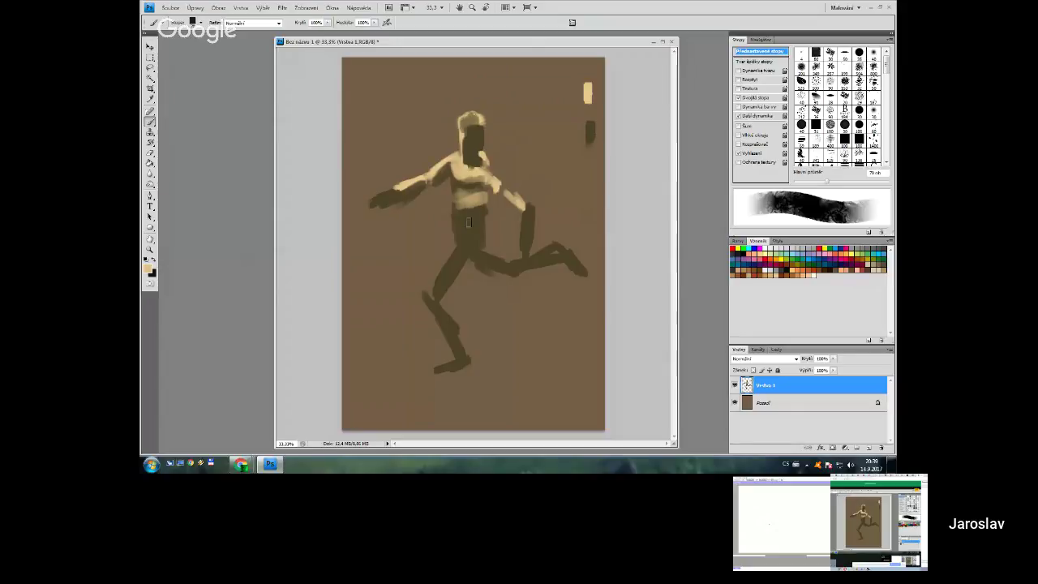
- Paint thin cream strokes down both sides of the waist and across the hips with a smaller brush
key(bracketleft)
key(bracketleft)
key(bracketleft)
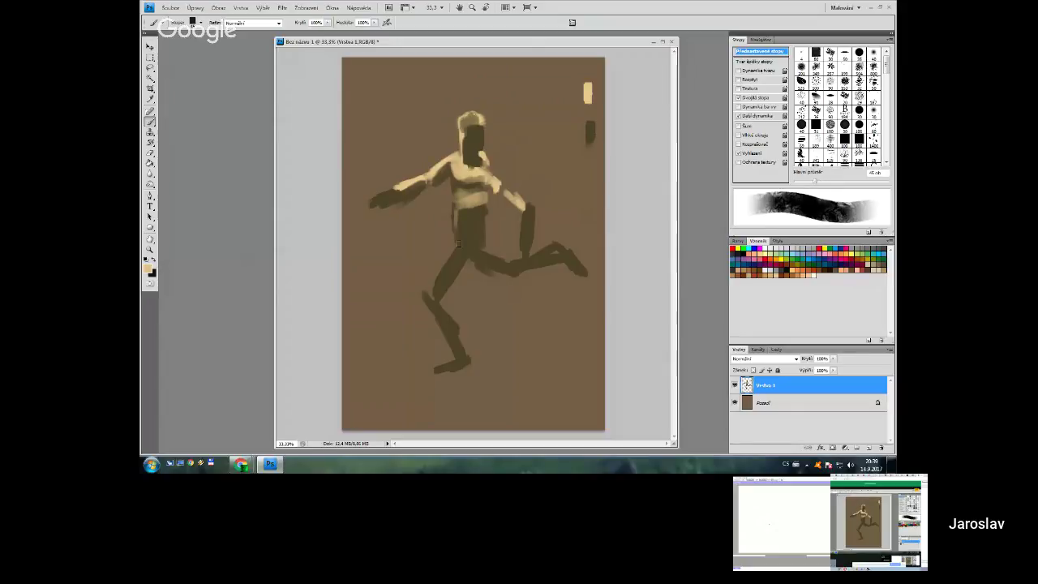
key(bracketleft)
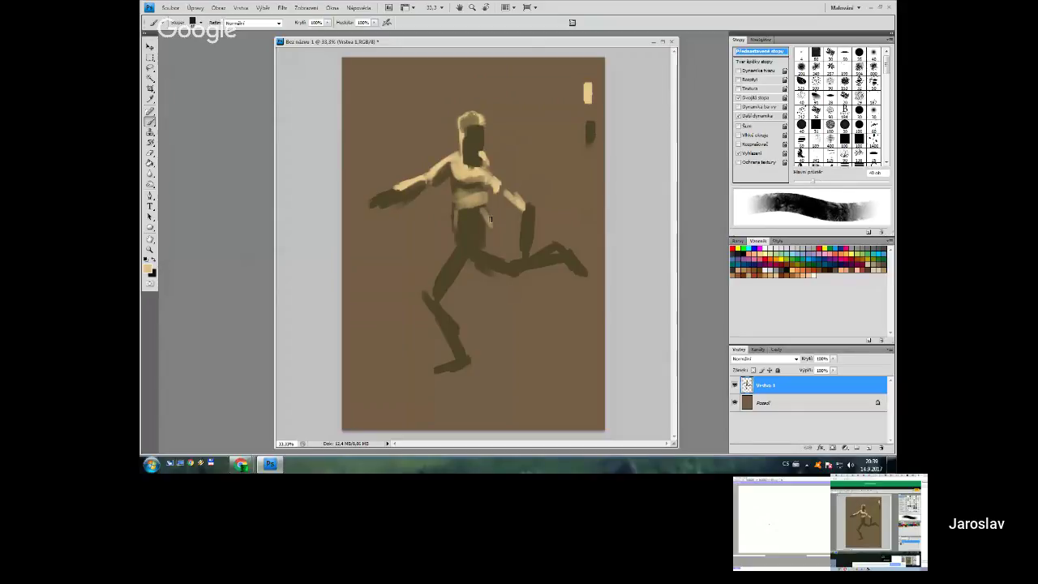
mouse_move(471, 244)
mouse_down()
mouse_move(493, 241)
mouse_move(461, 247)
mouse_up()
- Paint cream highlights along the thigh and lower leg of the raised leg with a 30 px brush
key(bracketleft)
key(bracketleft)
drag(507, 265, 559, 254)
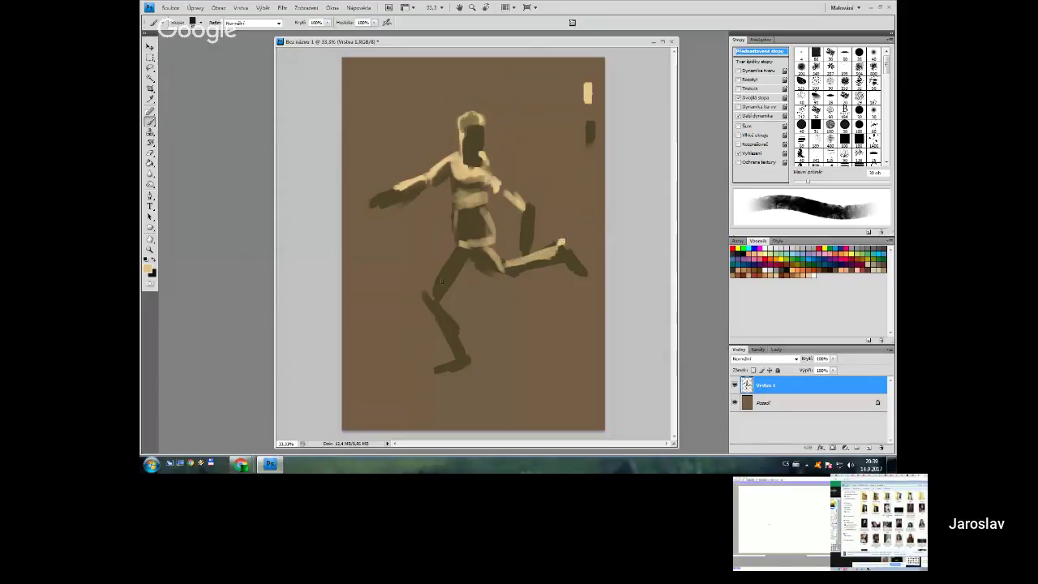
- Paint cream highlights on the thigh, knee and shin of the standing leg
key(bracketright)
key(bracketright)
key(bracketright)
drag(443, 259, 425, 298)
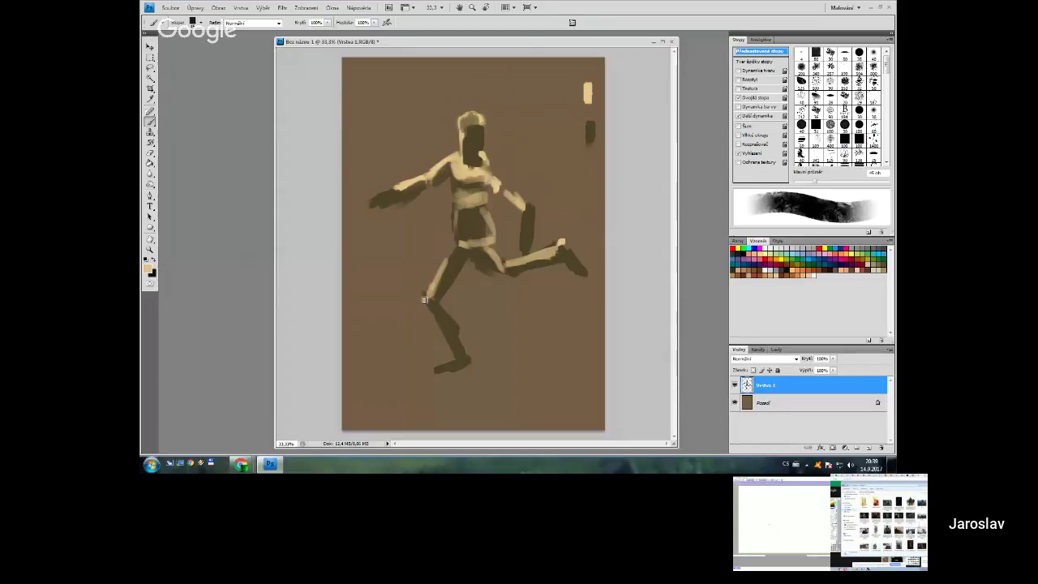
key(bracketleft)
key(bracketleft)
drag(425, 303, 446, 341)
- Sample dark brown and draw a thin vertical support rod from the hips down to foot level with a 35 px brush
key(bracketright)
key(bracketright)
alt+click(483, 261)
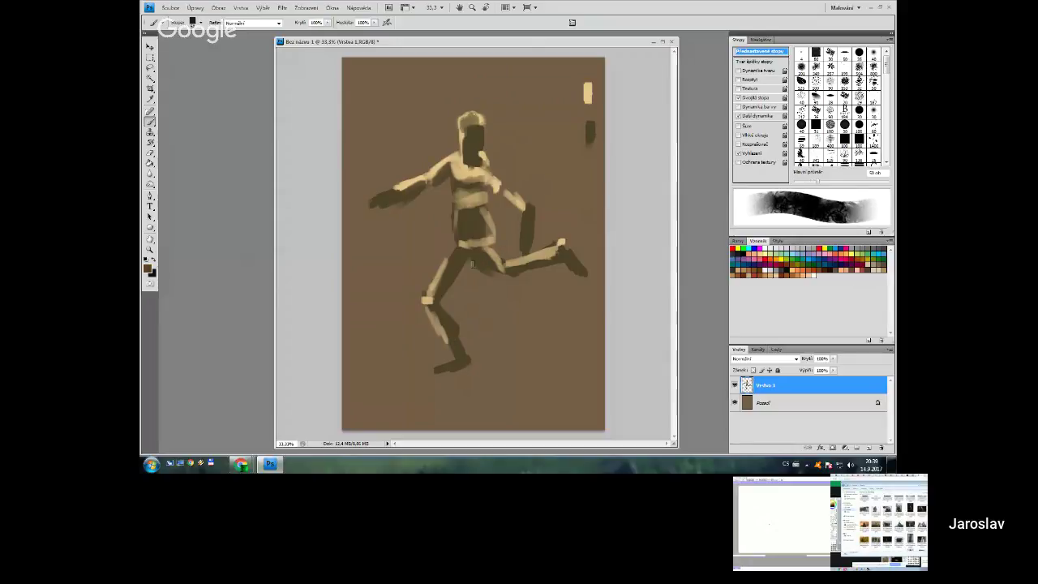
key(bracketleft)
key(bracketleft)
drag(487, 272, 487, 361)
key(ctrl+z)
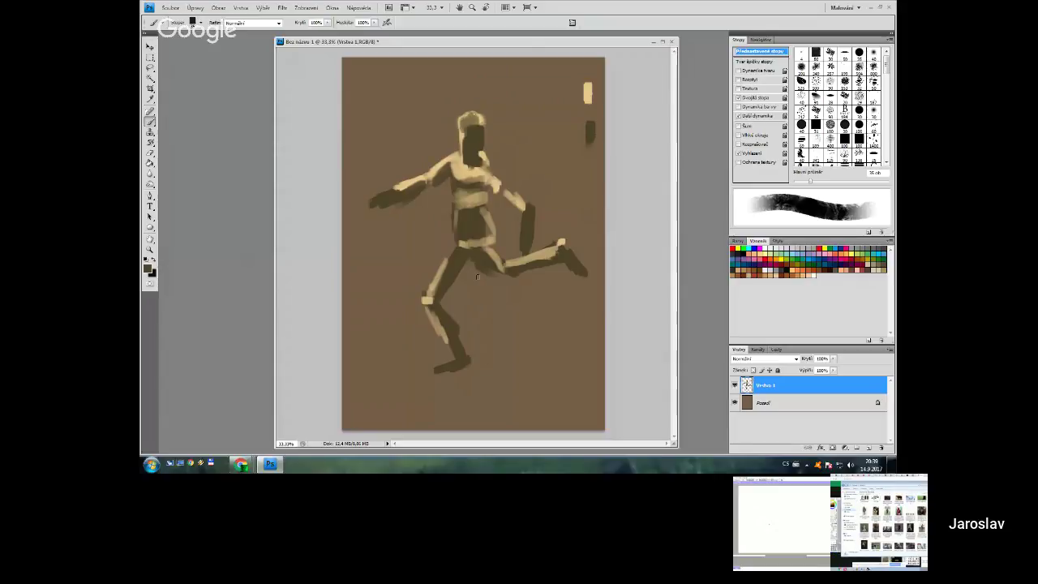
drag(478, 263, 479, 367)
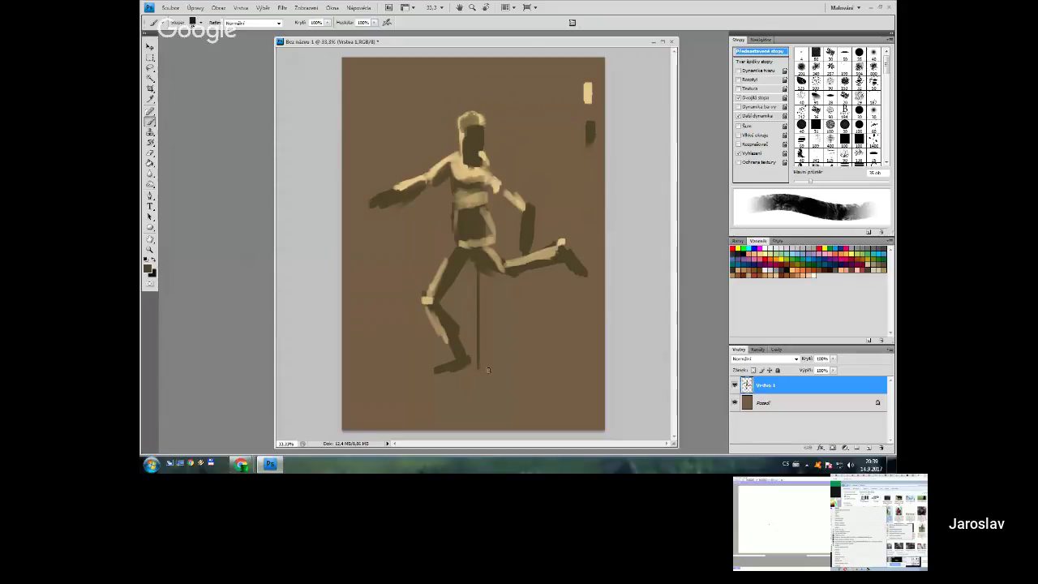
key(ctrl+z)
drag(484, 243, 482, 366)
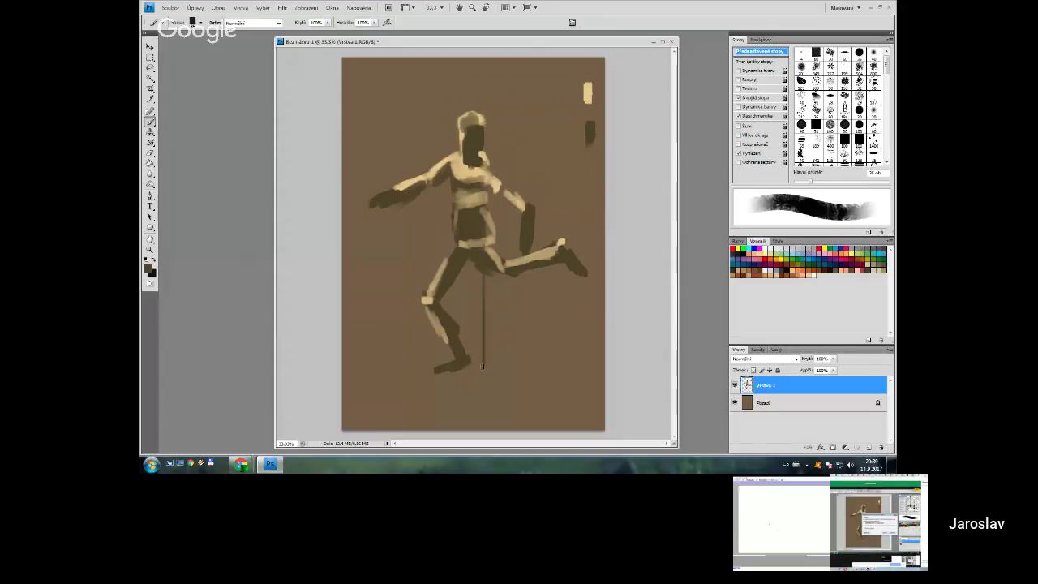
- Sample cream from the chest and try painting an oval base around the rod's lower end with a 90 px brush
key(period)
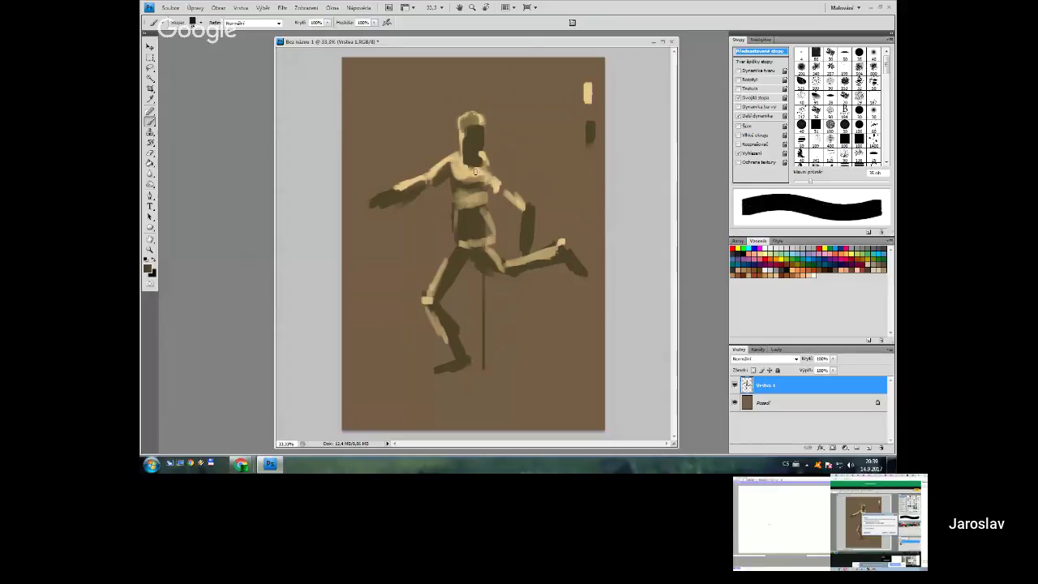
alt+click(477, 176)
key(period)
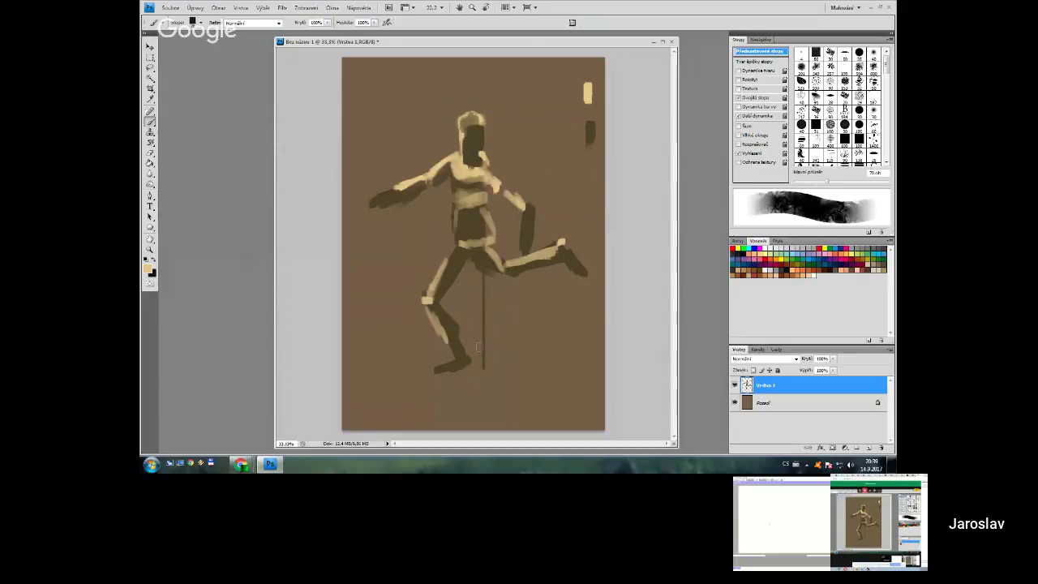
key(bracketright)
key(bracketright)
mouse_move(495, 354)
mouse_down()
mouse_move(509, 357)
mouse_move(473, 351)
mouse_move(439, 371)
mouse_move(501, 381)
mouse_up()
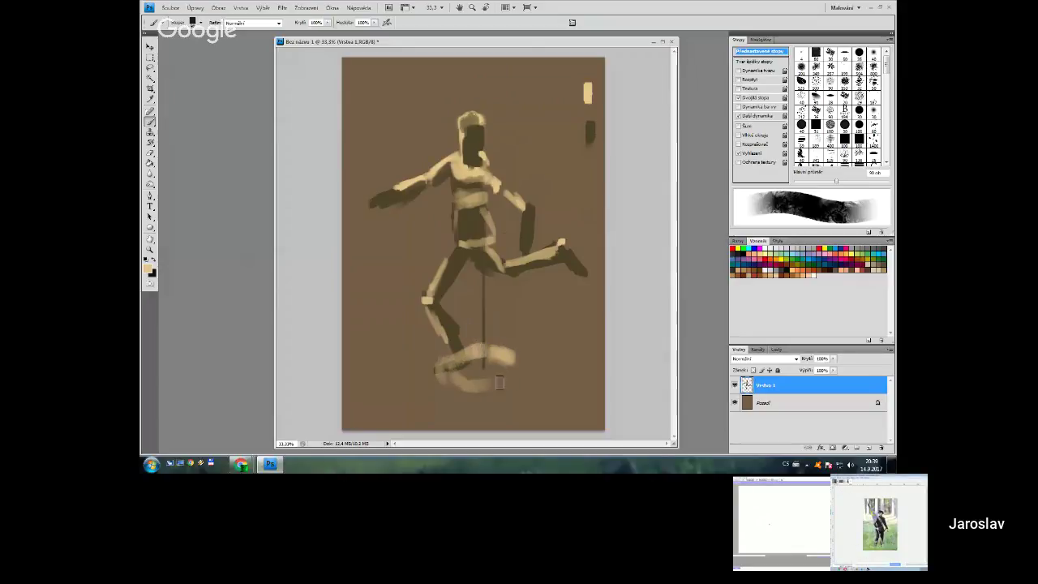
- Undo the oval base strokes and add a new layer beneath the figure's layer
key(ctrl+alt+z)
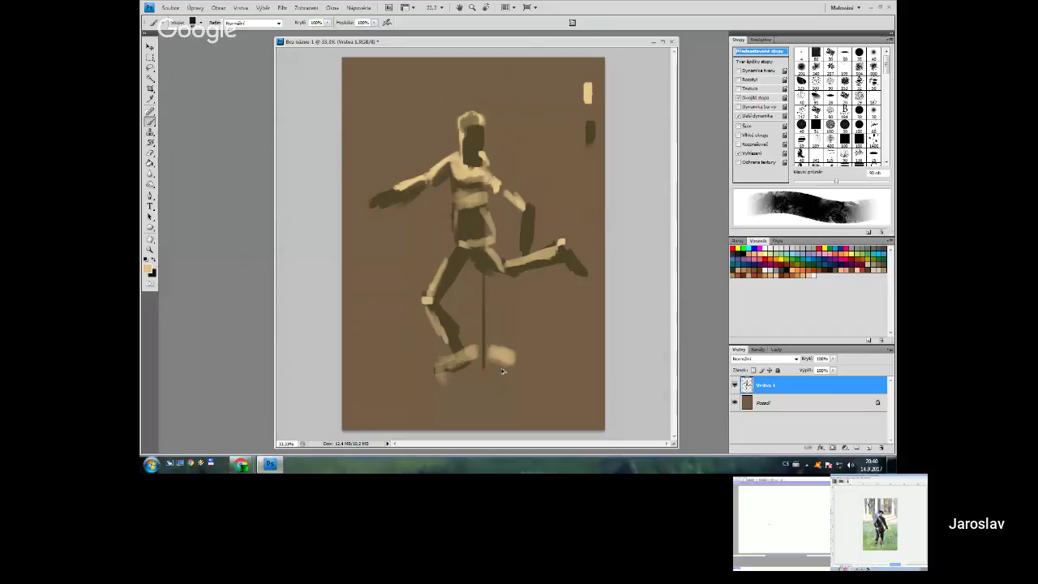
key(ctrl+alt+z)
key(ctrl+alt+z)
key(ctrl+alt+z)
key(ctrl+alt+z)
key(ctrl+alt+z)
key(ctrl+alt+z)
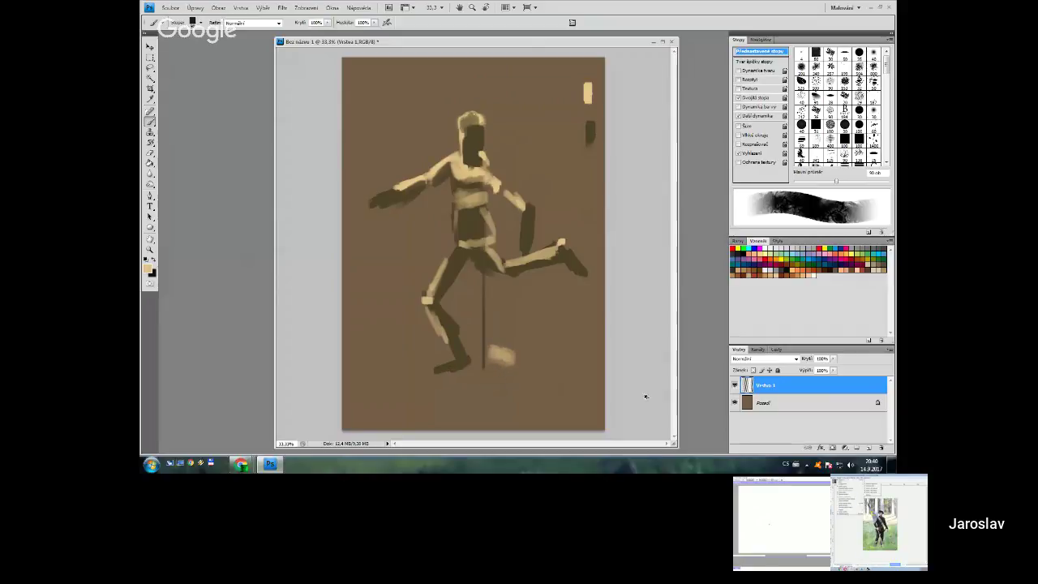
ctrl+click(870, 449)
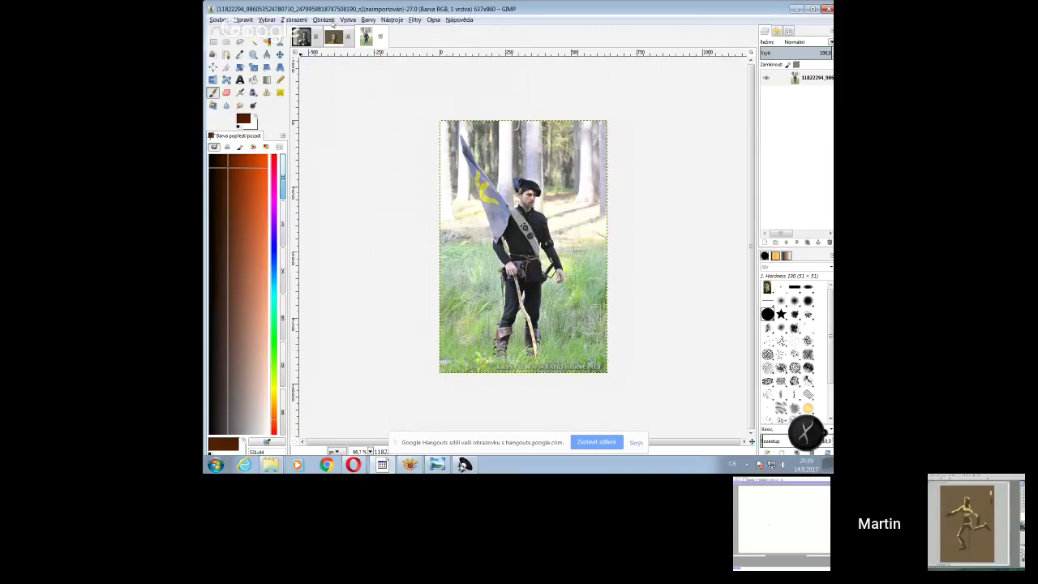
- In GIMP, scale the photo of the man with the flag to 1000 × 1507 px
click(326, 20)
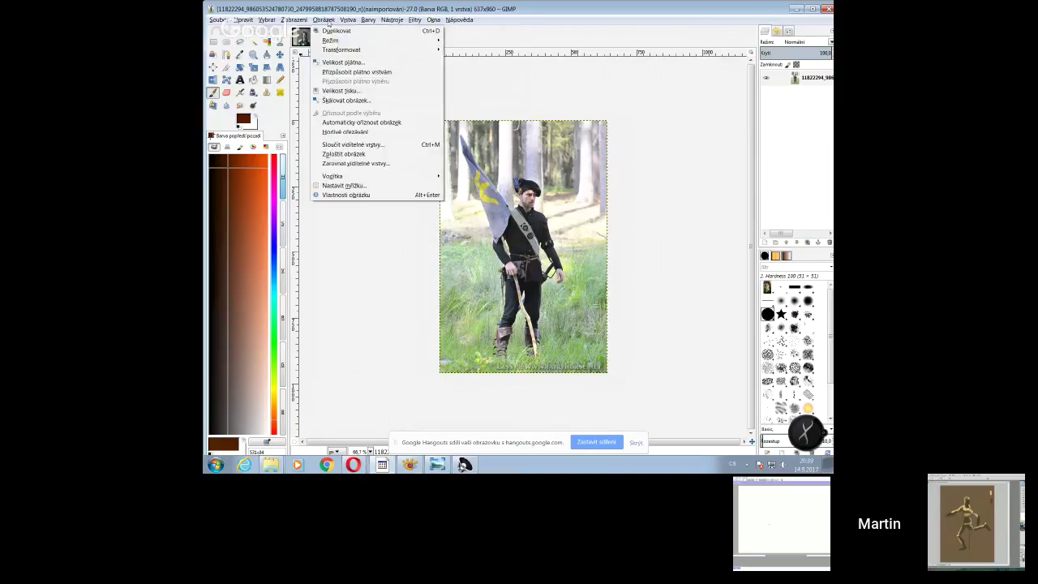
click(331, 100)
drag(551, 180, 524, 229)
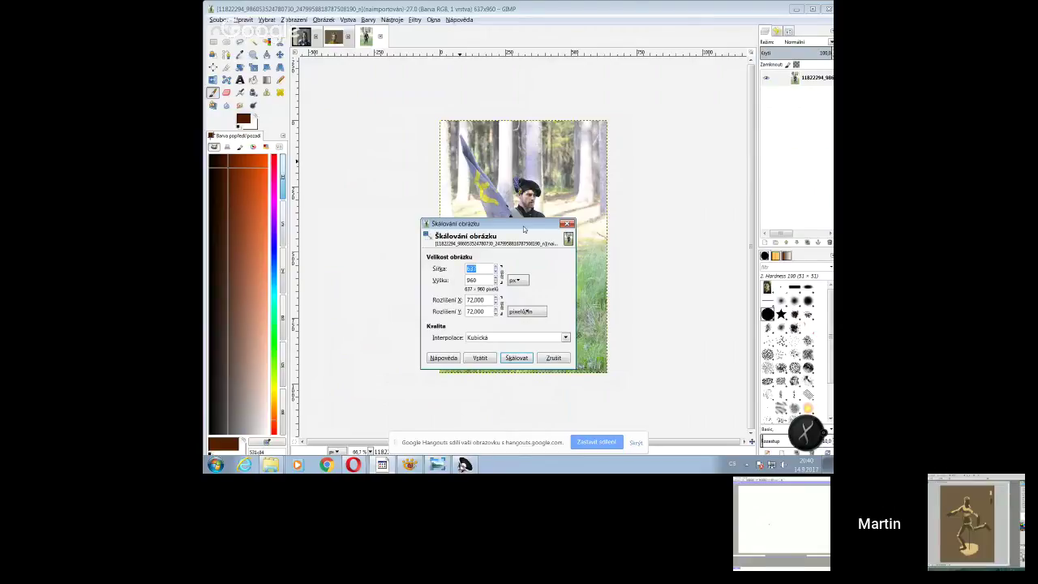
drag(524, 229, 572, 180)
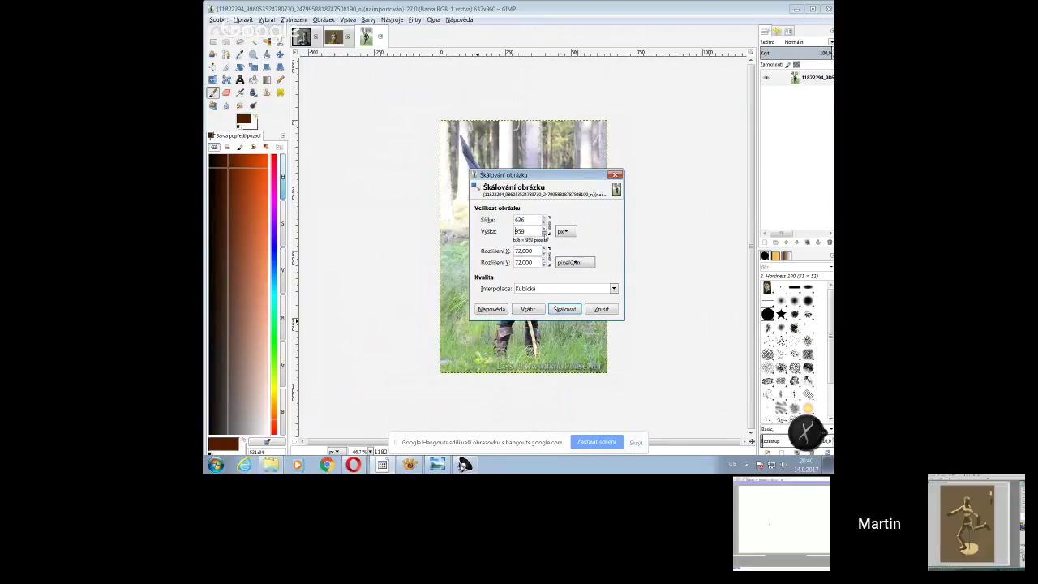
click(545, 223)
click(546, 218)
click(564, 309)
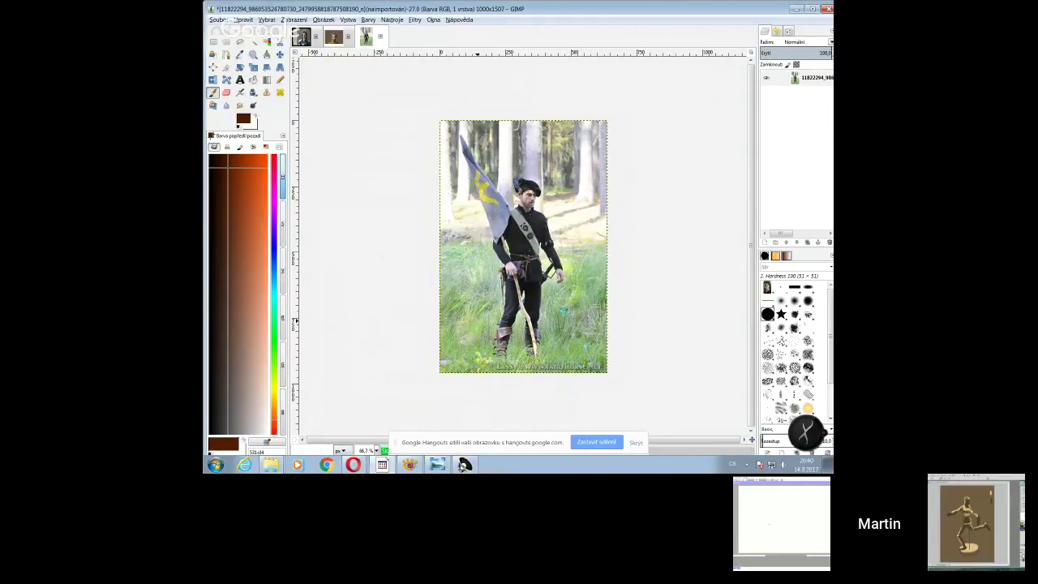
- Widen the photo's canvas to 2010 × 1507 px, keeping the photo at zero offset
key(minus)
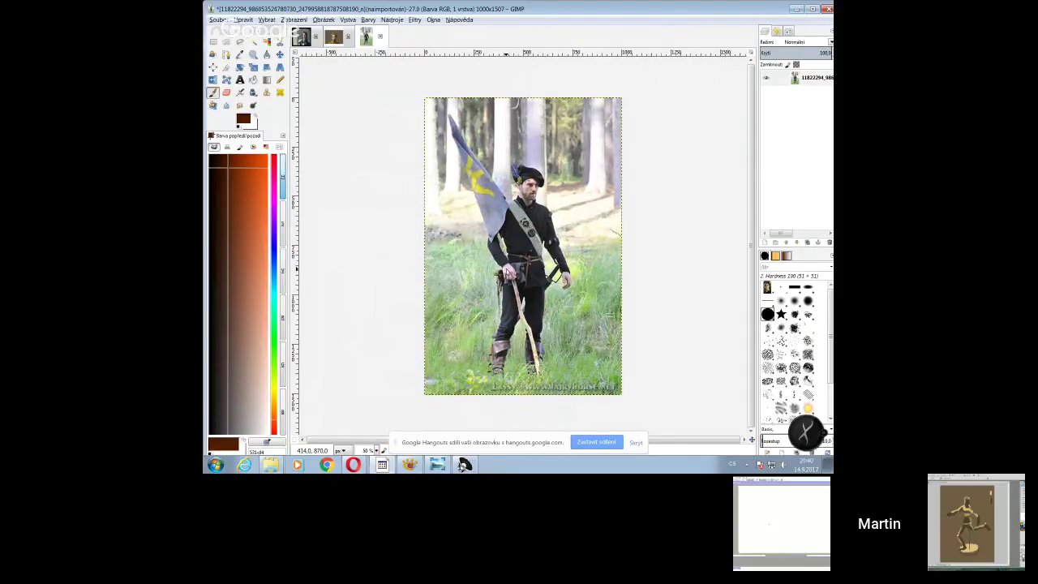
click(325, 19)
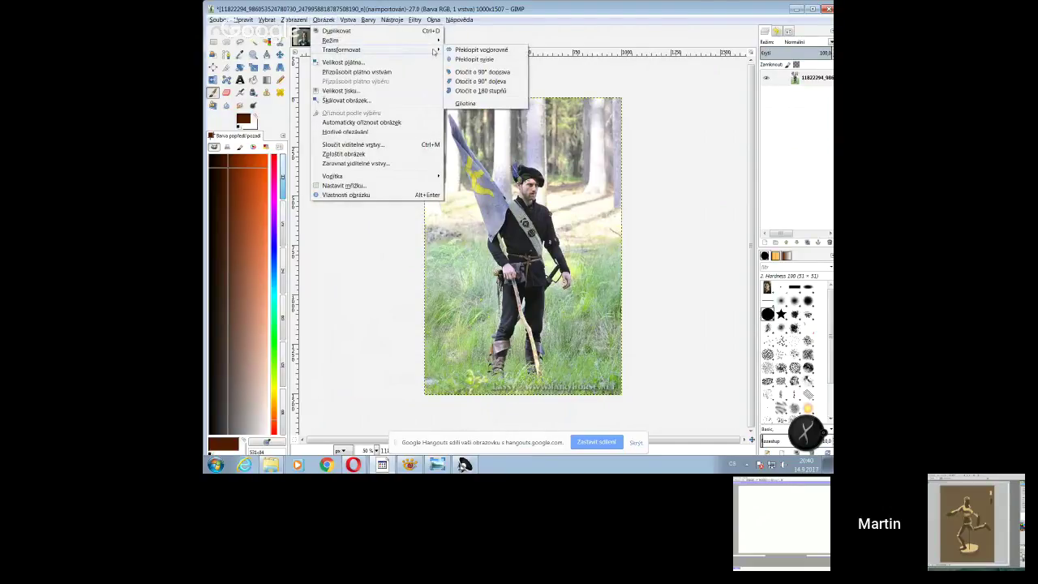
click(347, 63)
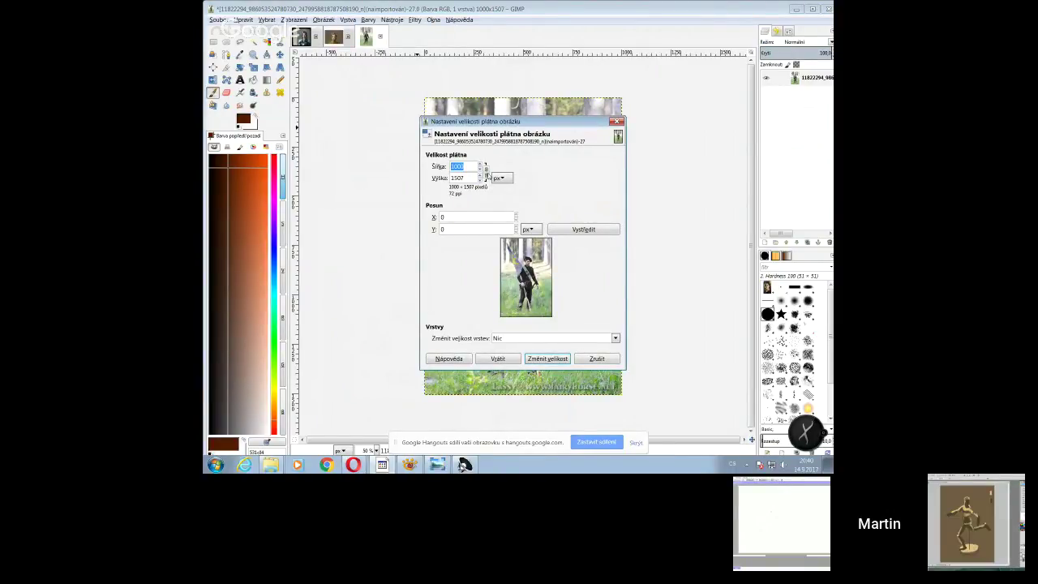
drag(480, 165, 483, 165)
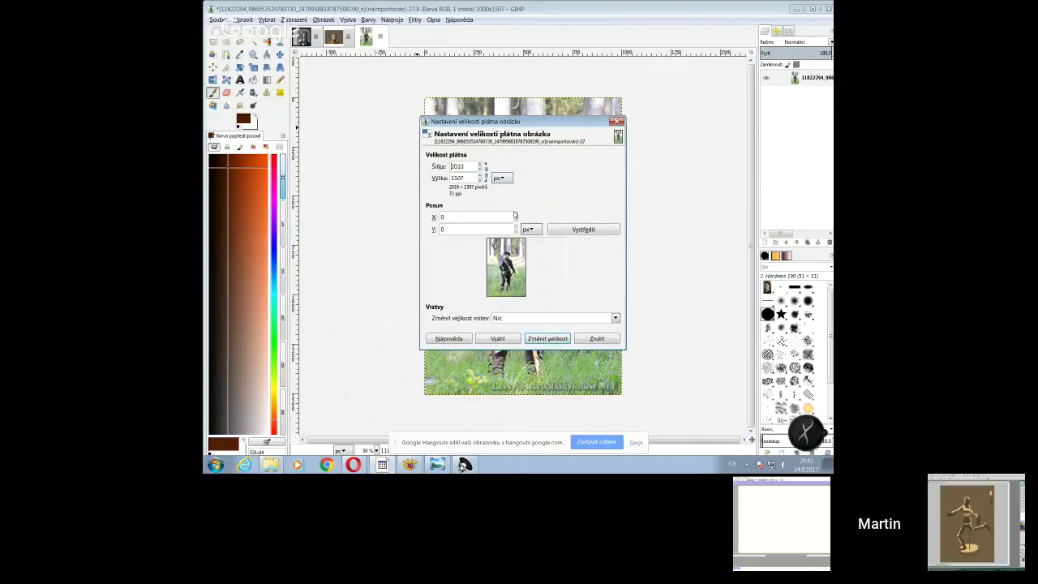
click(548, 341)
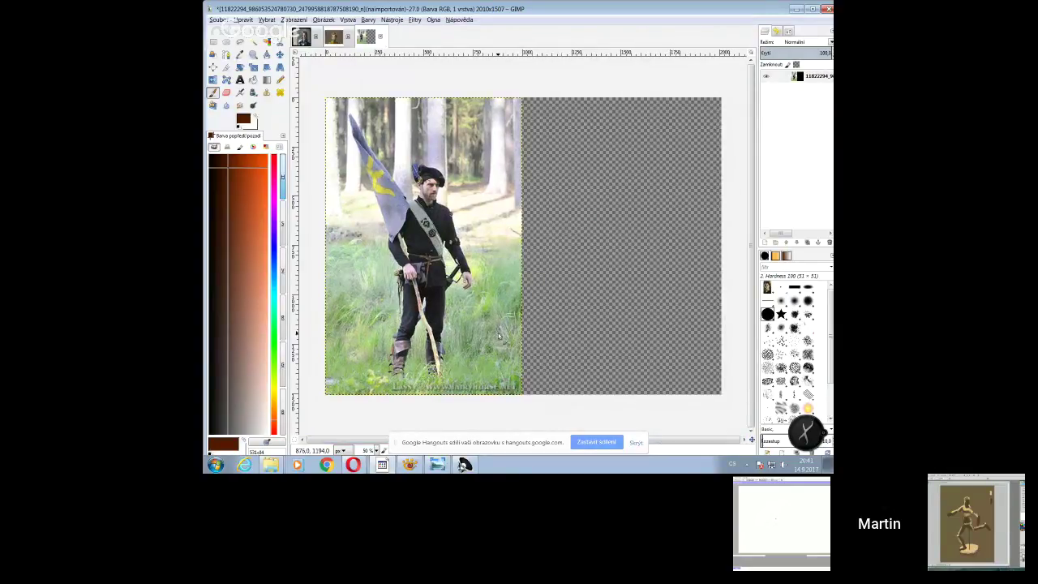
- Add two transparent 2010 × 1507 px layers, one beneath the photo and one above it, and make the lower one active
click(764, 243)
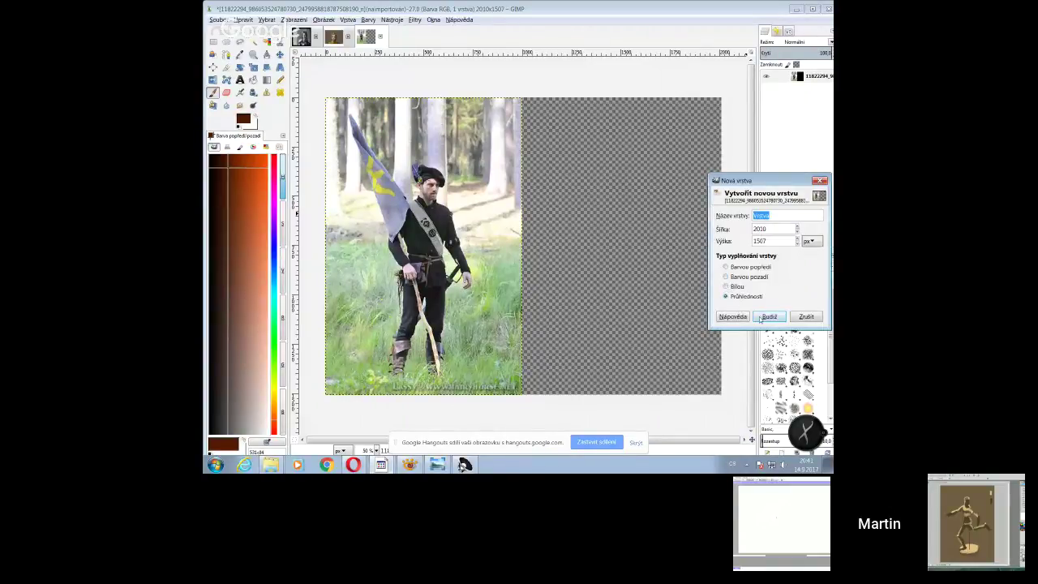
click(769, 316)
drag(779, 76, 795, 101)
click(766, 242)
click(765, 316)
drag(795, 88, 795, 74)
click(797, 102)
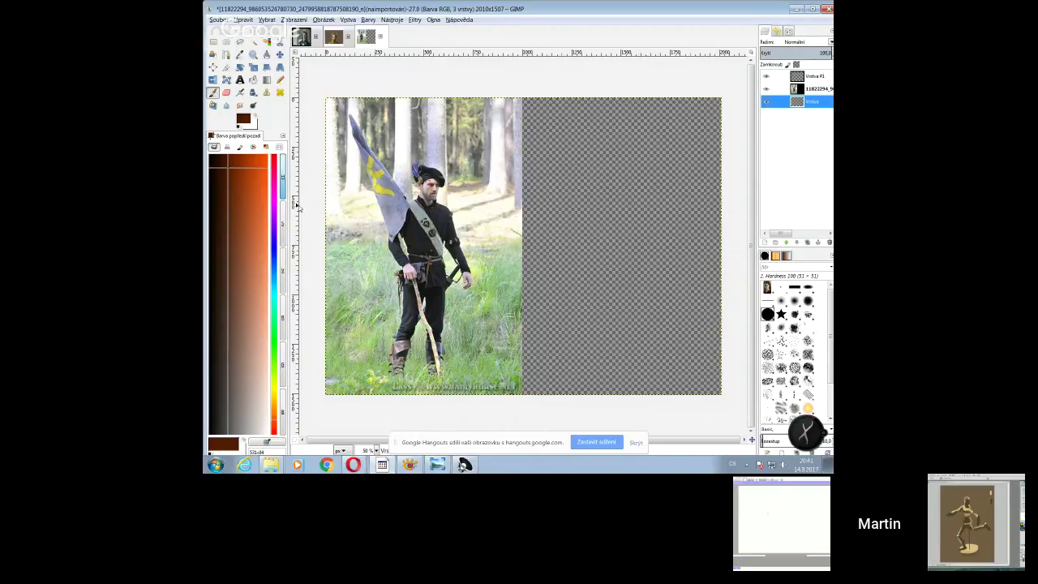
- Choose a light greyish brown and fill the layer beneath the photo with it using Bucket Fill
click(248, 340)
click(249, 354)
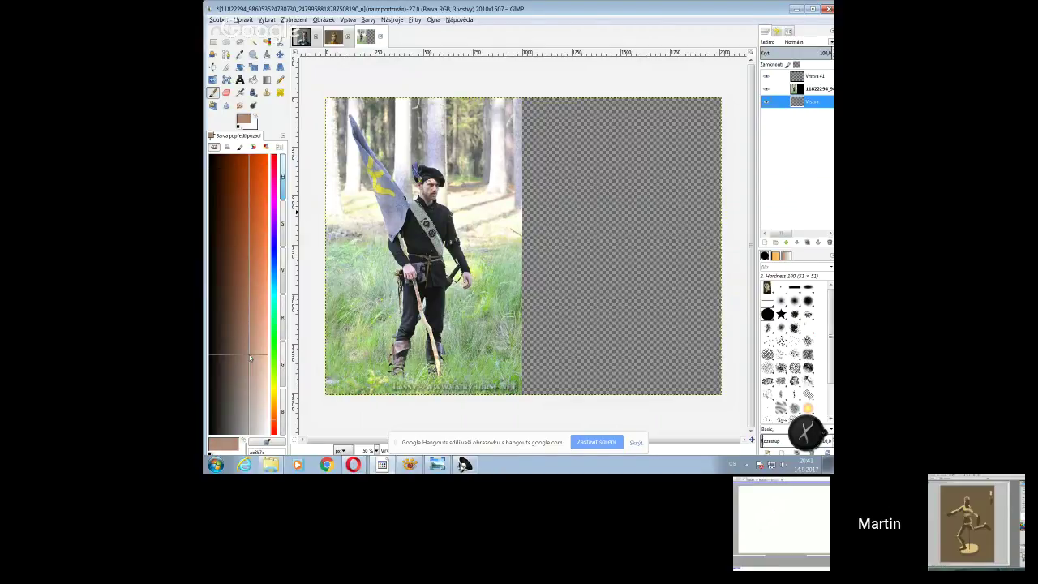
click(252, 401)
click(252, 400)
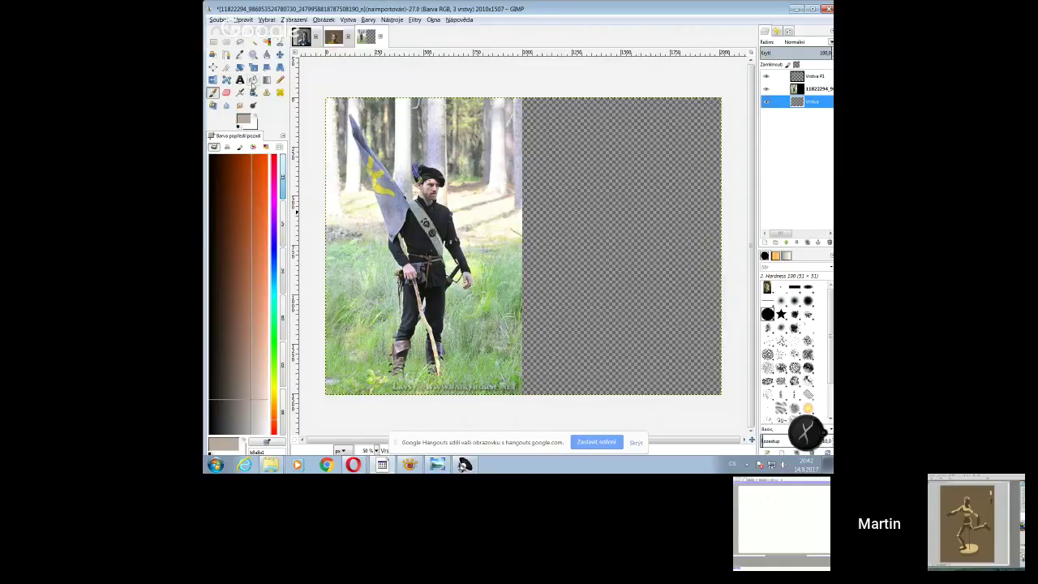
click(253, 80)
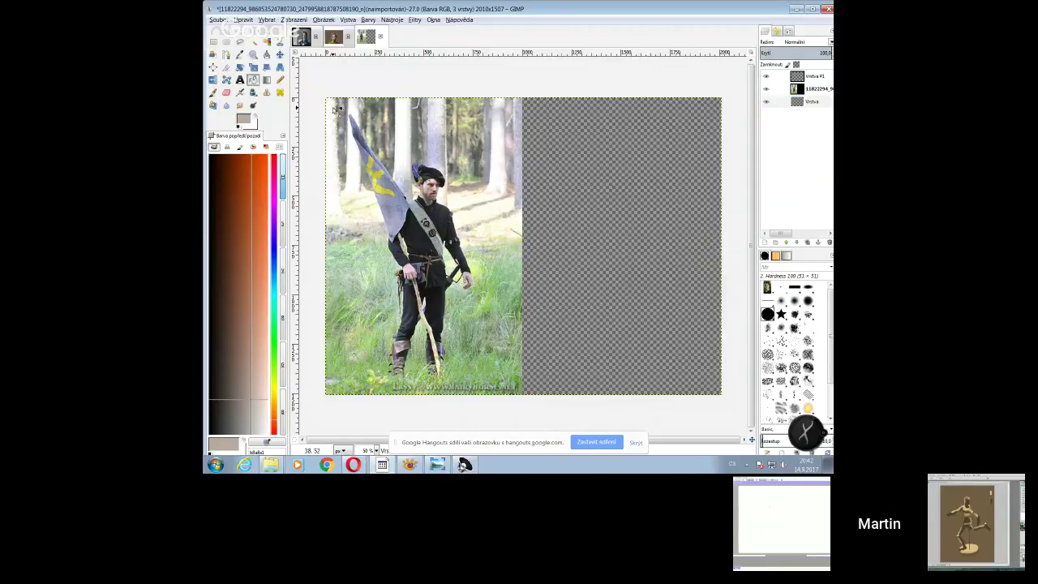
click(622, 217)
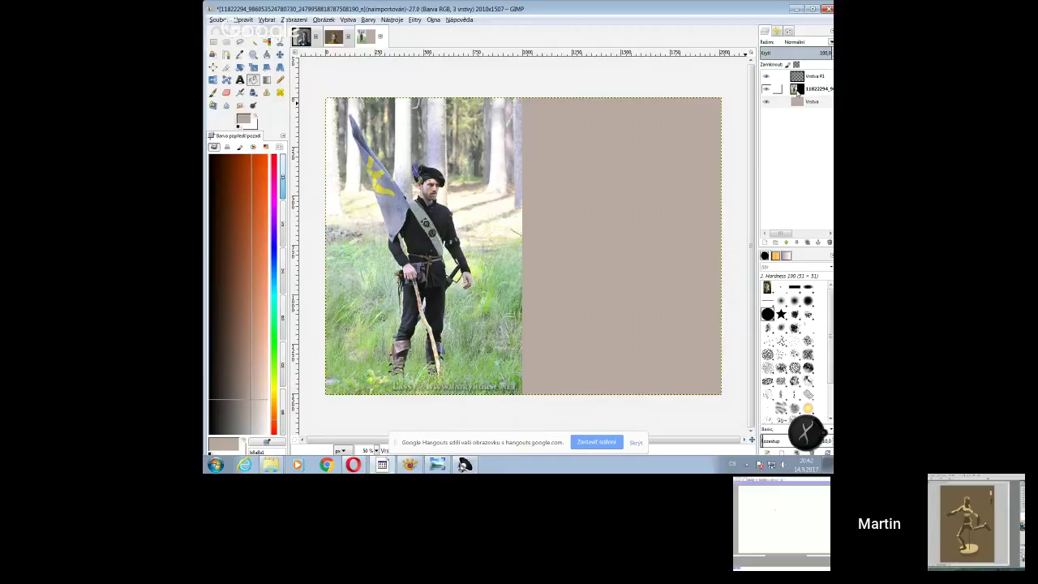
- Make the topmost empty layer active and ready the Paintbrush with a darker brown for sketching
click(797, 76)
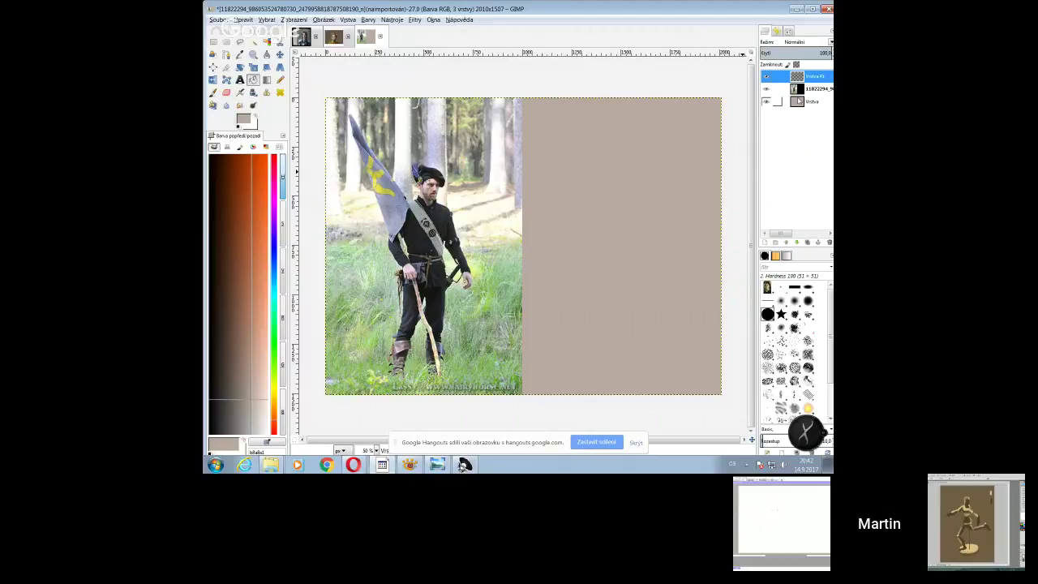
click(779, 102)
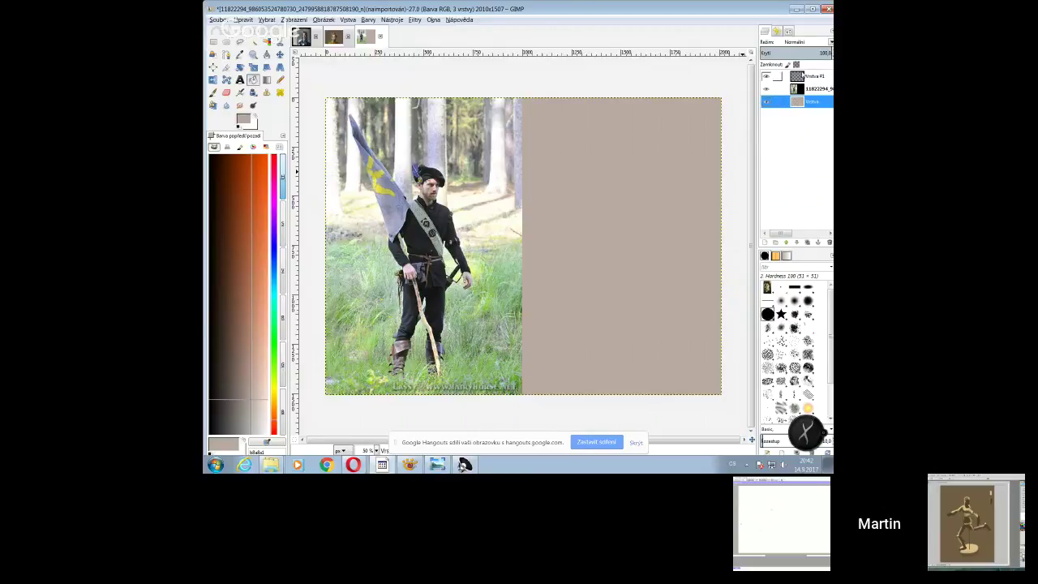
click(780, 76)
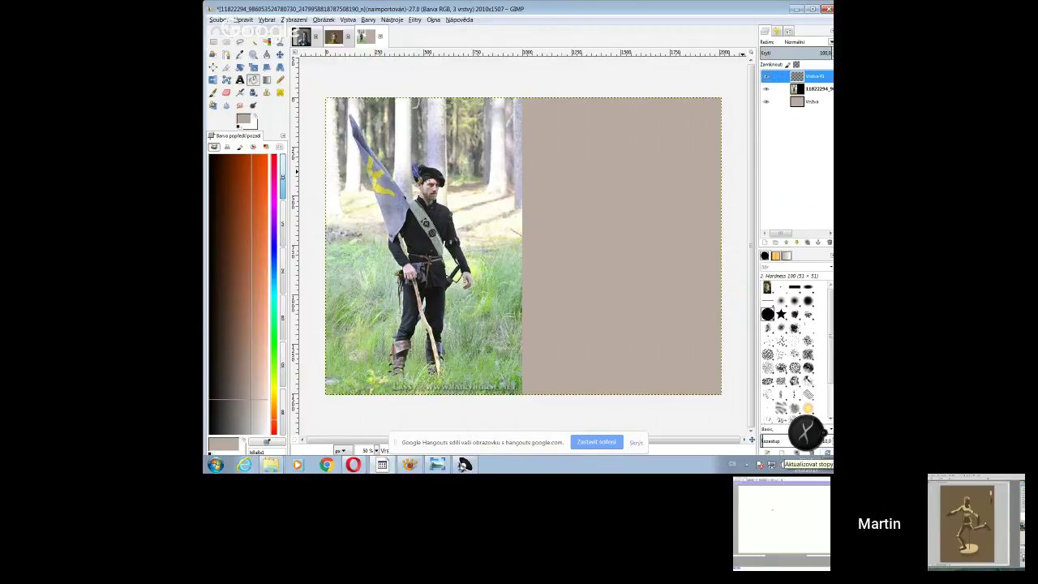
key(p)
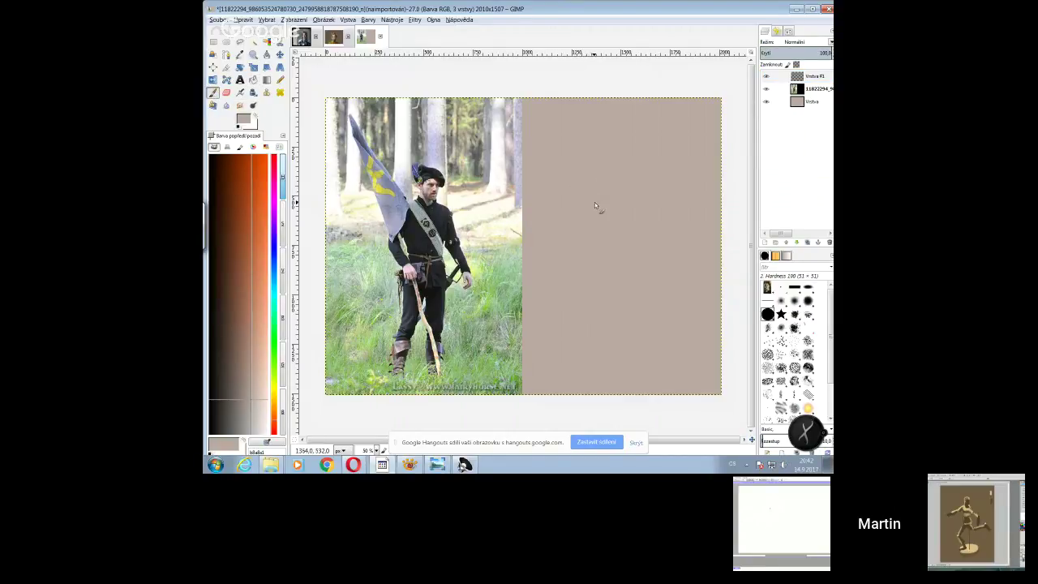
click(233, 330)
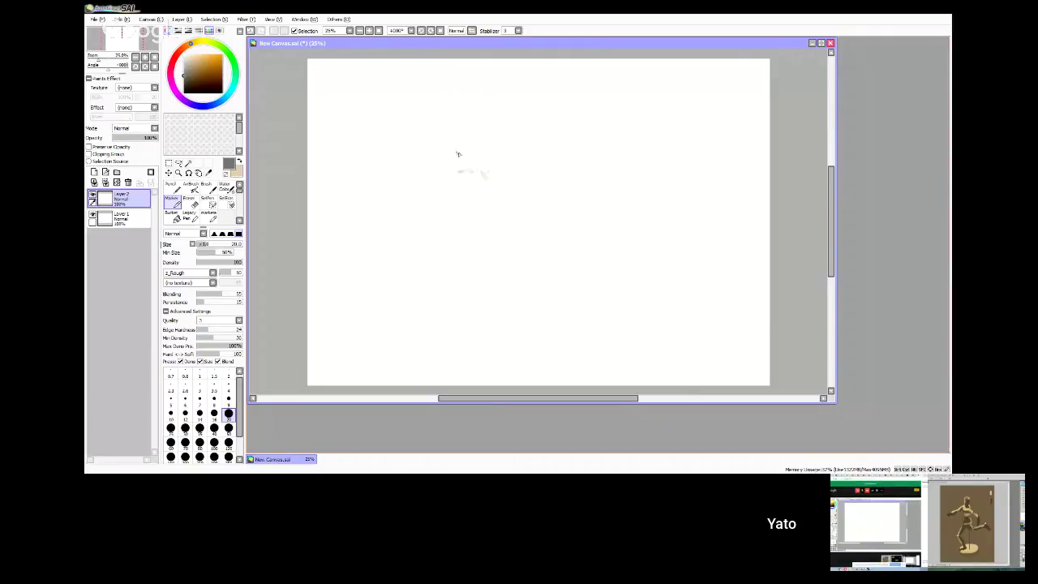
- Switch to PaintTool SAI and sketch a short, faint stroke on Layer 2 of the white canvas
drag(462, 151, 476, 152)
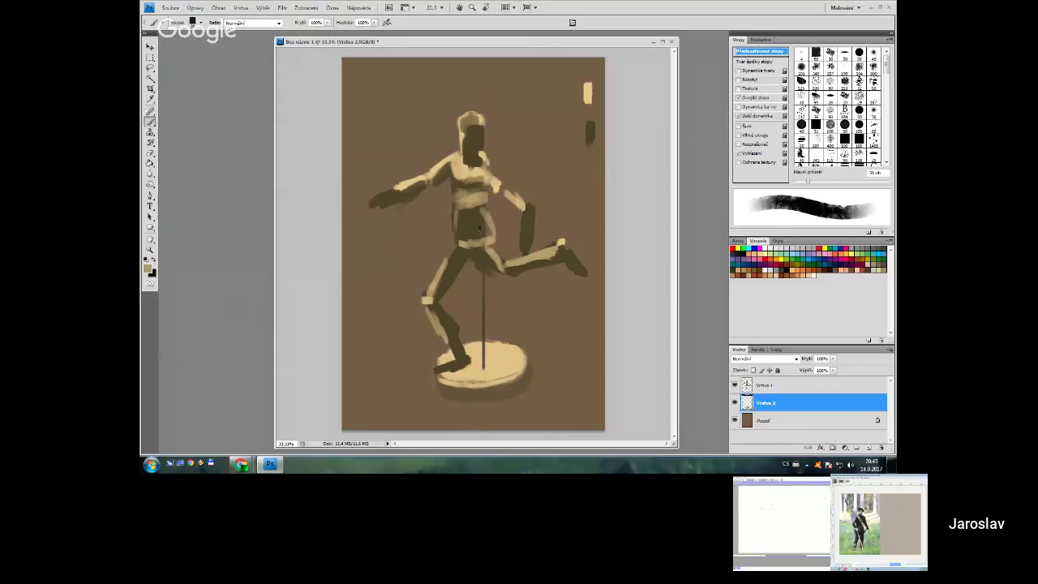
- In Photoshop, switch to the figure's layer and touch up the head's shadow with a 25 px dark brown brush
key(bracketleft)
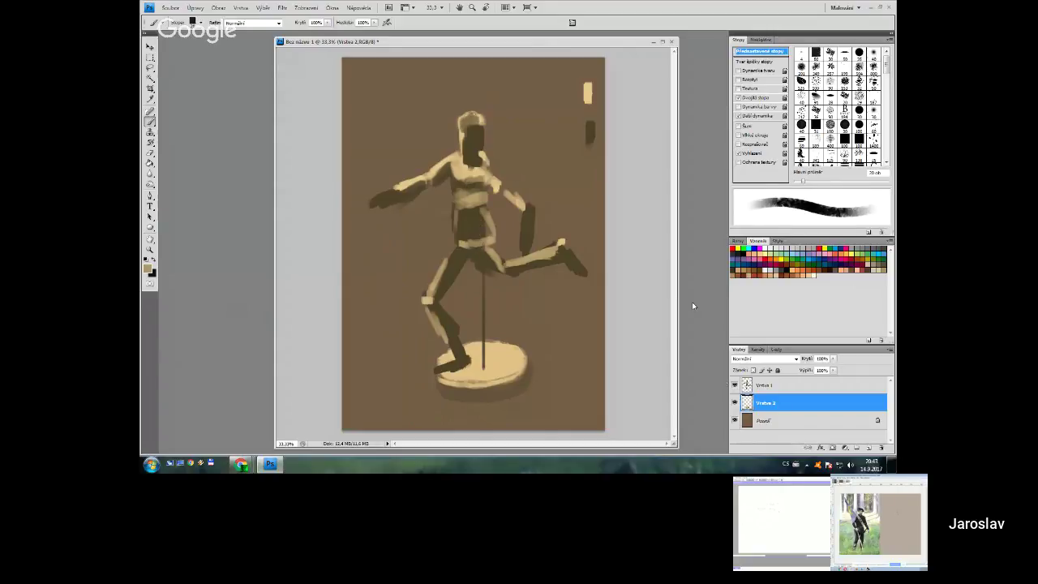
click(747, 387)
key(bracketleft)
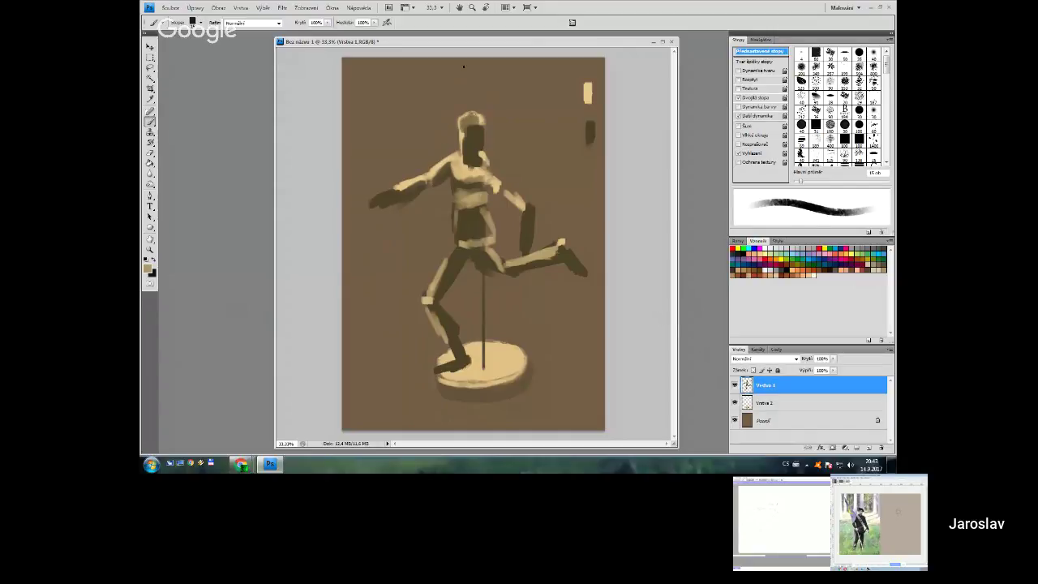
key(x)
key(bracketright)
key(bracketright)
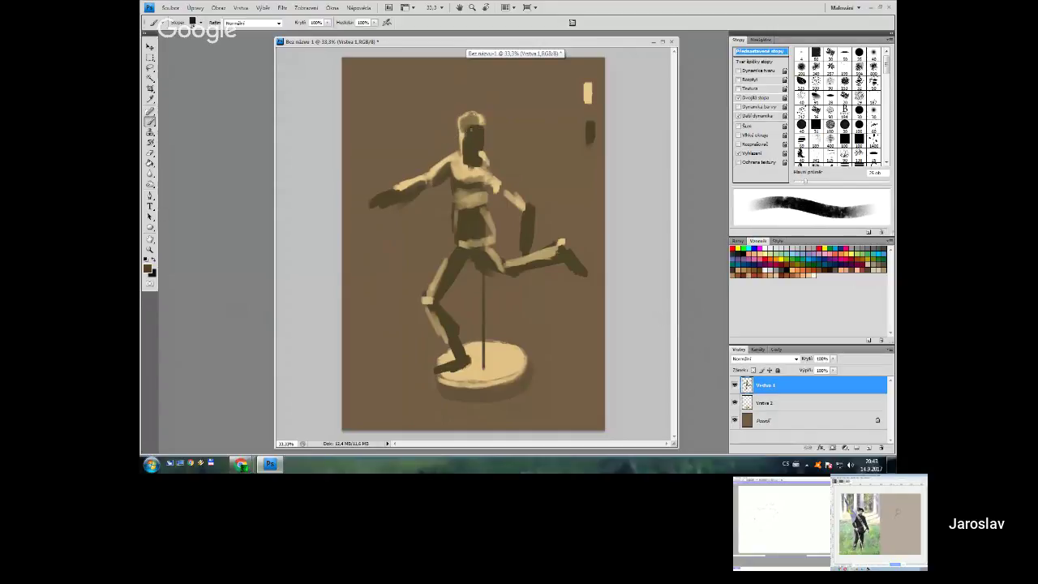
drag(467, 143, 465, 118)
key(x)
key(x)
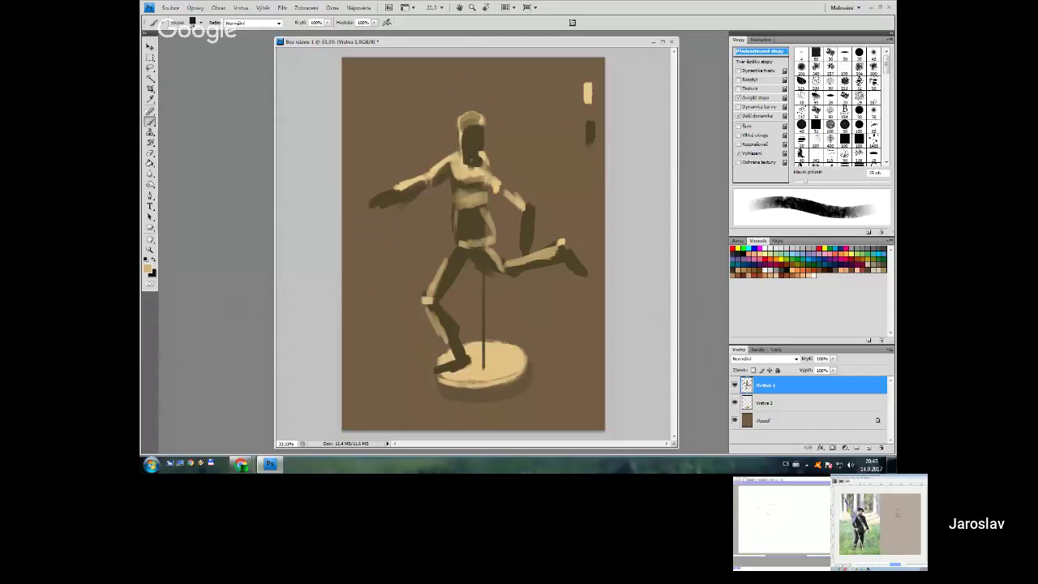
- Sample cream from the shoulder and paint a light accent where the neck meets the opposite shoulder
alt+click(455, 157)
drag(478, 157, 485, 160)
key(bracketleft)
- Sample dark brown and paint shadows at the shoulder joint and beneath the chest, using brushes of 50 px and 25 px
alt+click(467, 185)
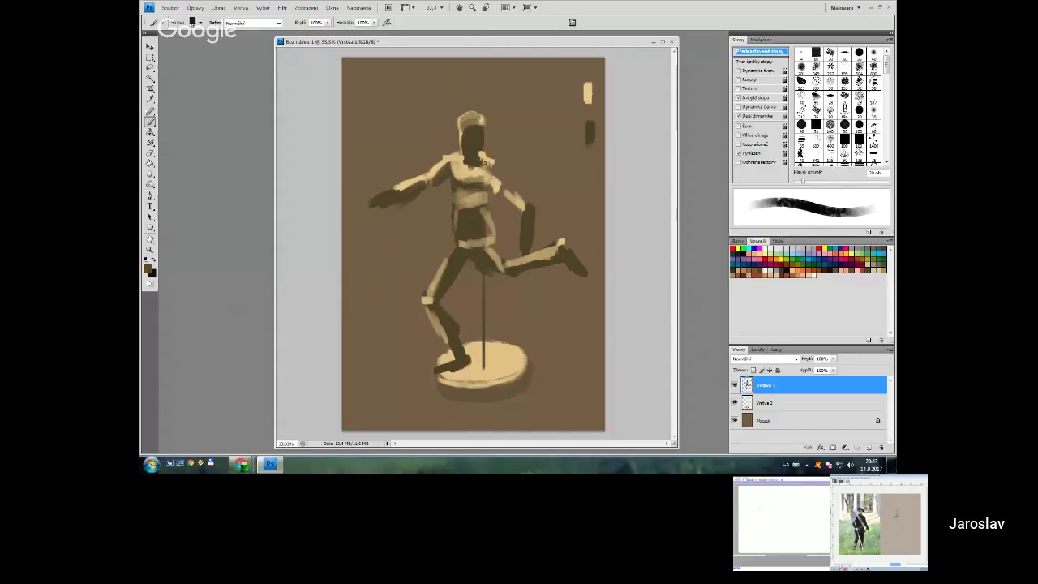
key(bracketright)
key(bracketright)
key(bracketright)
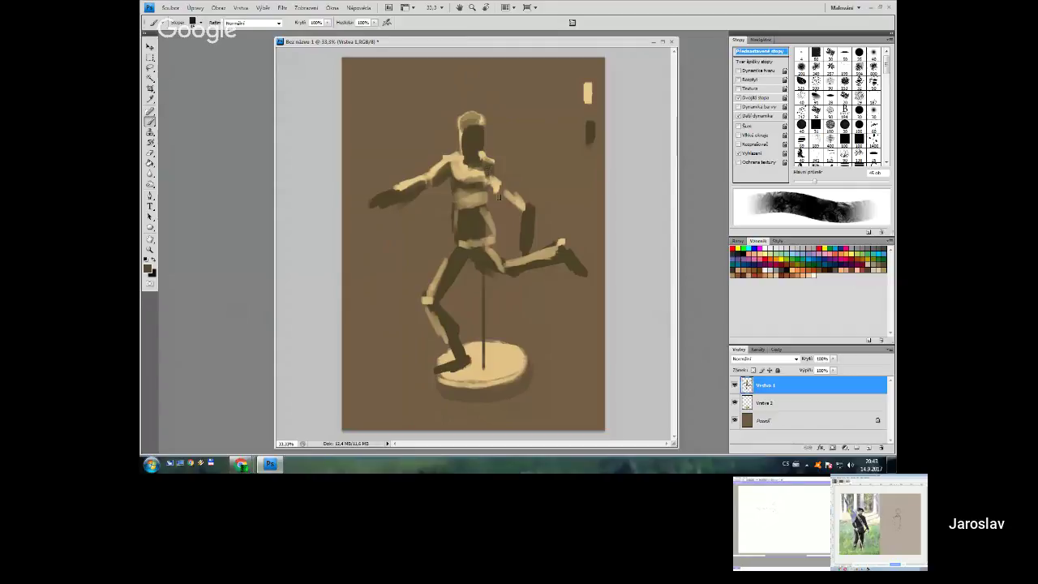
key(bracketright)
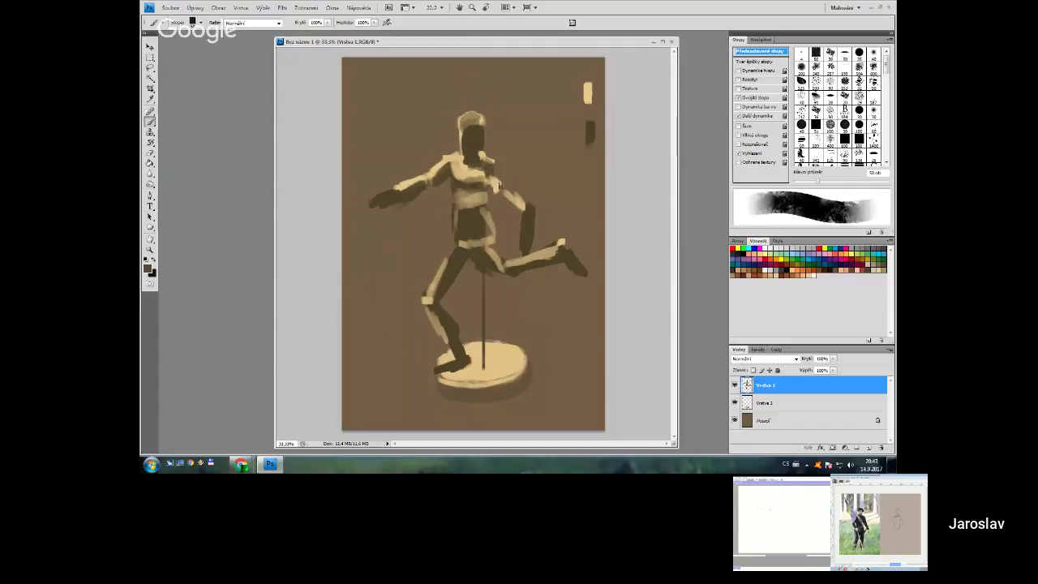
drag(488, 190, 482, 190)
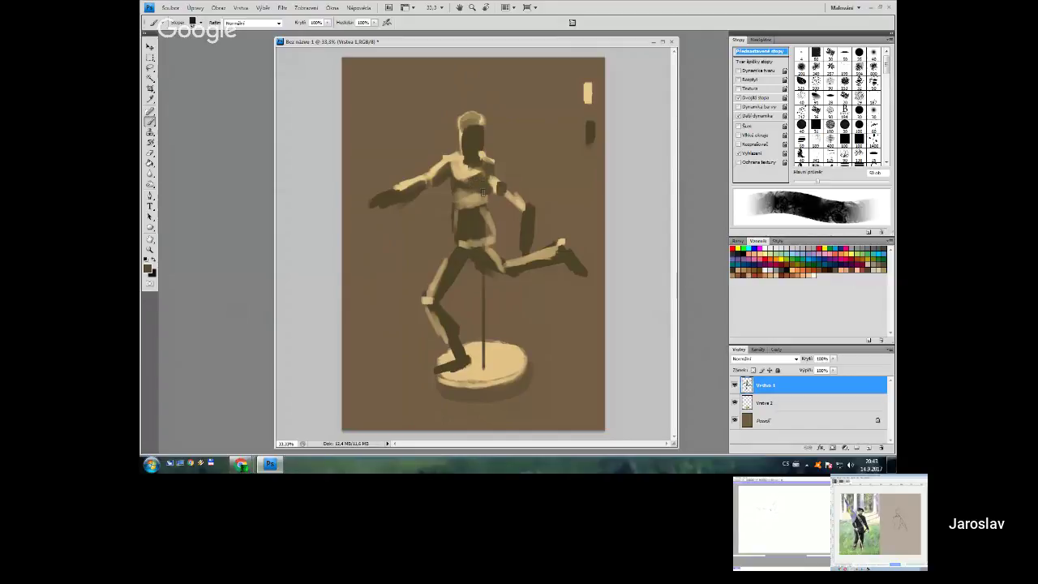
key(bracketleft)
key(bracketleft)
key(bracketleft)
key(bracketleft)
key(bracketleft)
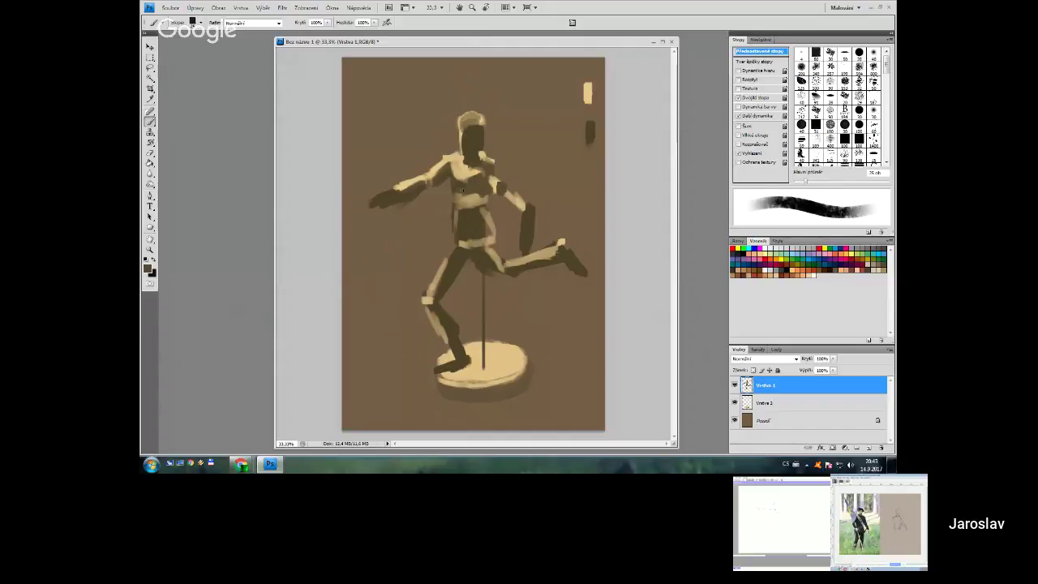
- Turn off the Dual Brush option, mix a tan midtone and paint a swatch of it beneath the dark swatch
alt+click(590, 94)
click(739, 98)
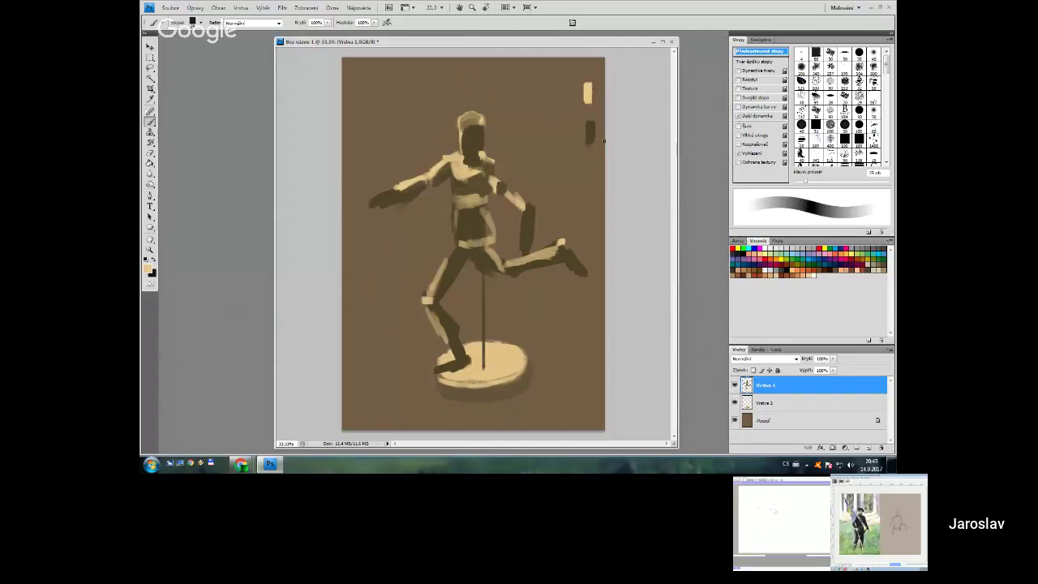
alt+click(592, 130)
click(147, 268)
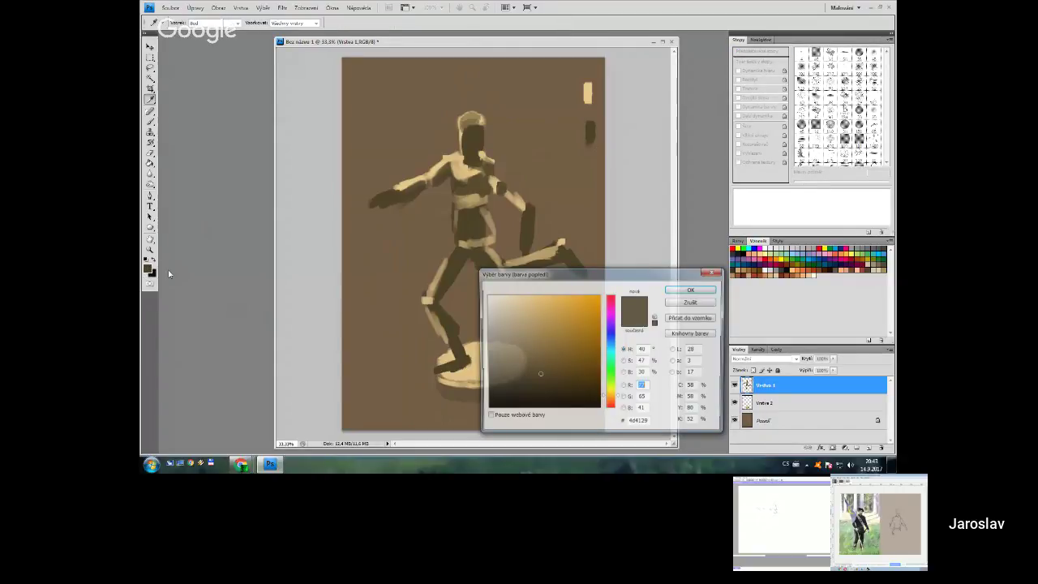
click(690, 289)
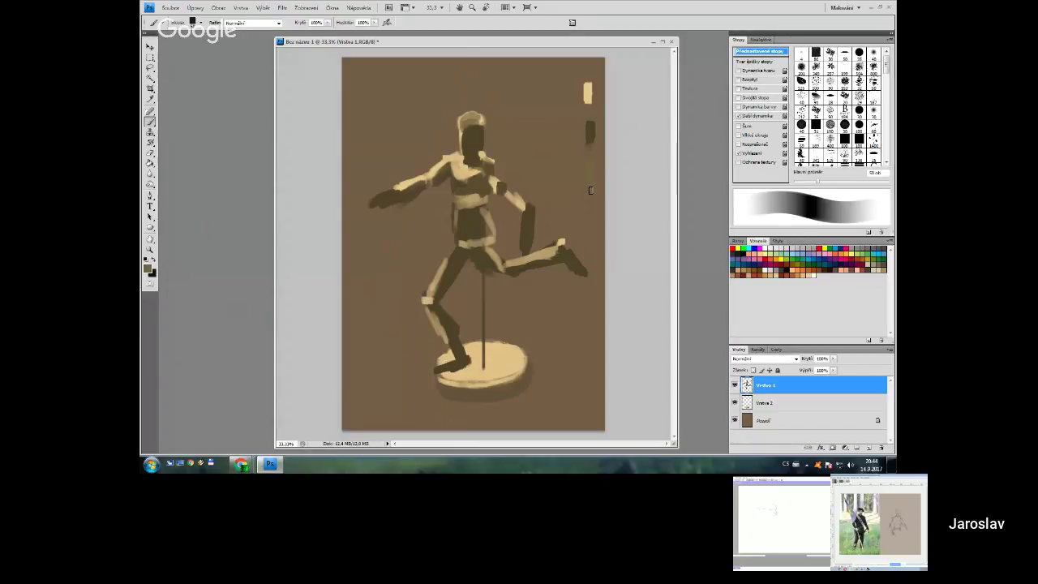
click(147, 267)
drag(536, 341, 535, 338)
click(675, 291)
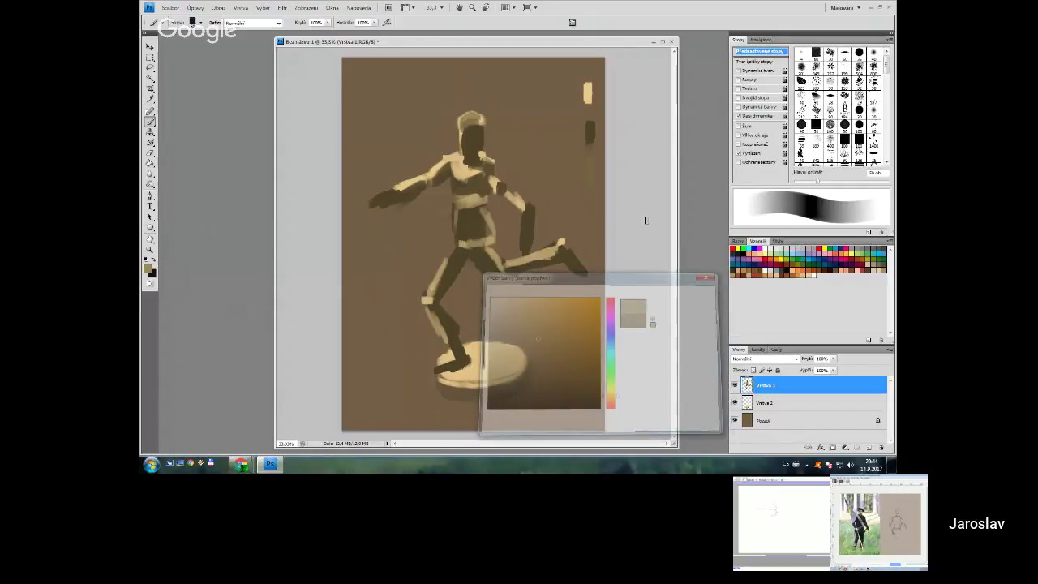
drag(591, 174, 591, 185)
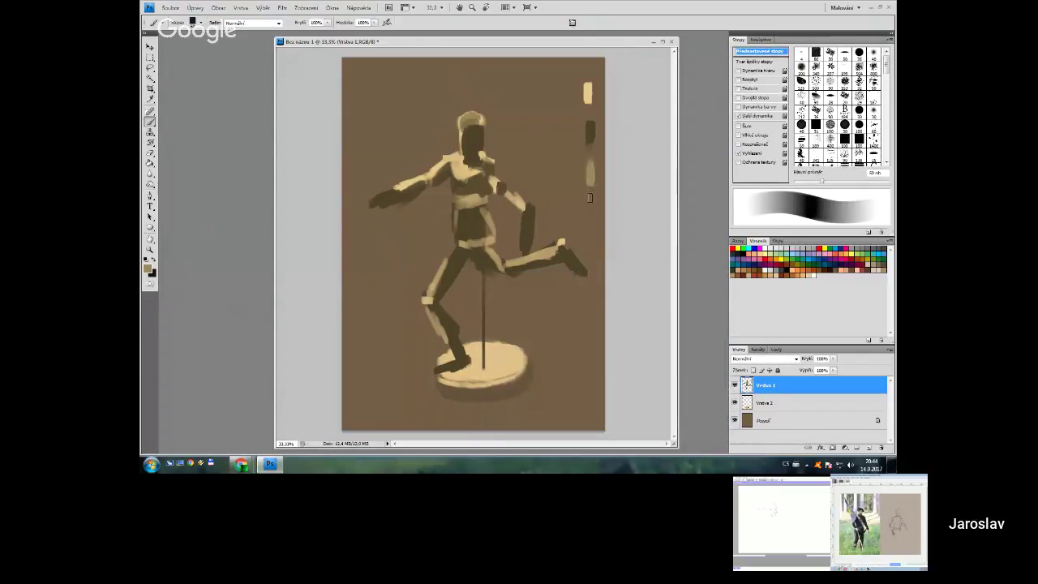
- Handwrite the label "stín" beside the dark swatch with a 15 px dark brown brush
key(bracketleft)
key(bracketleft)
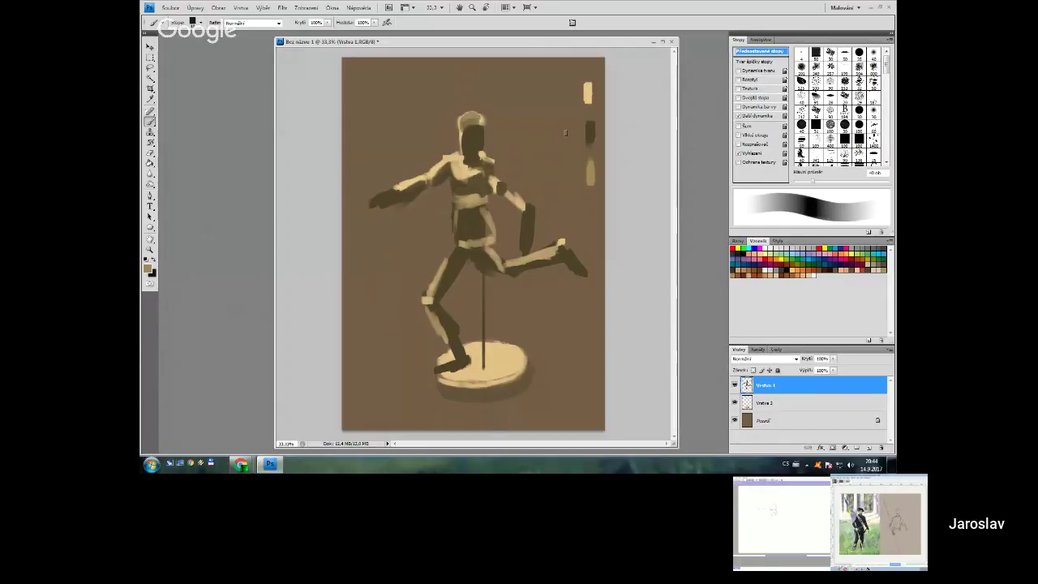
key(x)
key(bracketleft)
key(bracketleft)
key(bracketleft)
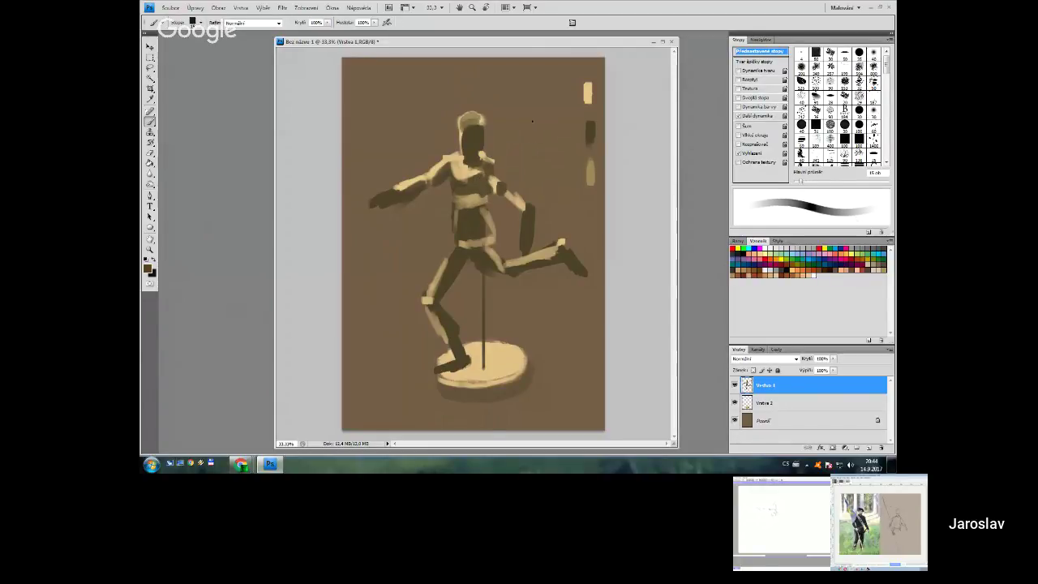
mouse_move(542, 121)
mouse_down()
mouse_move(537, 130)
mouse_move(565, 133)
mouse_up()
- Handwrite "polostín" beside the midtone swatch and "světlo" beside the light swatch, each in its swatch's colour
key(x)
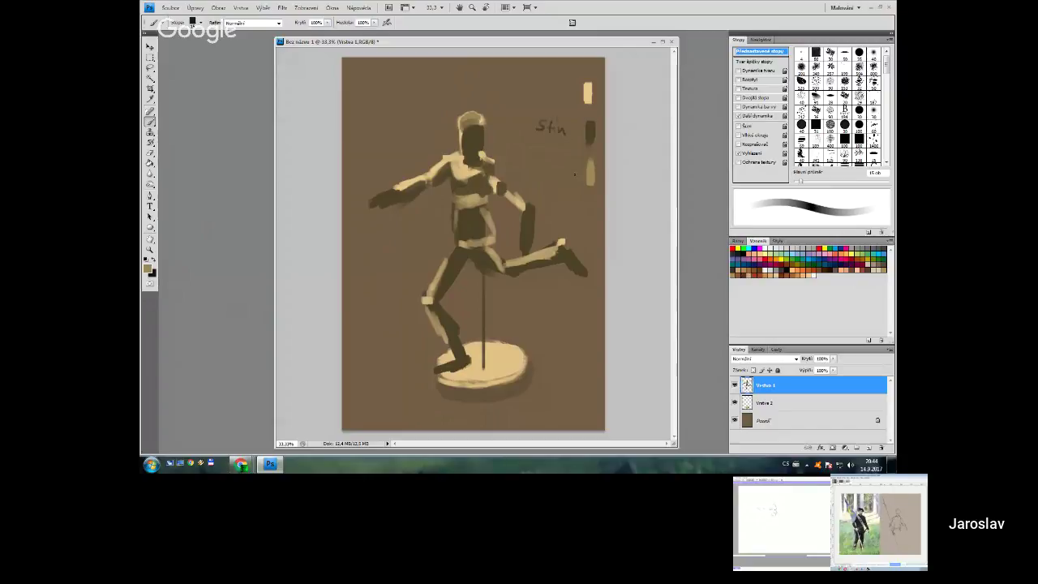
drag(557, 163, 579, 176)
alt+click(587, 88)
drag(556, 96, 560, 103)
drag(564, 85, 569, 100)
drag(573, 98, 573, 104)
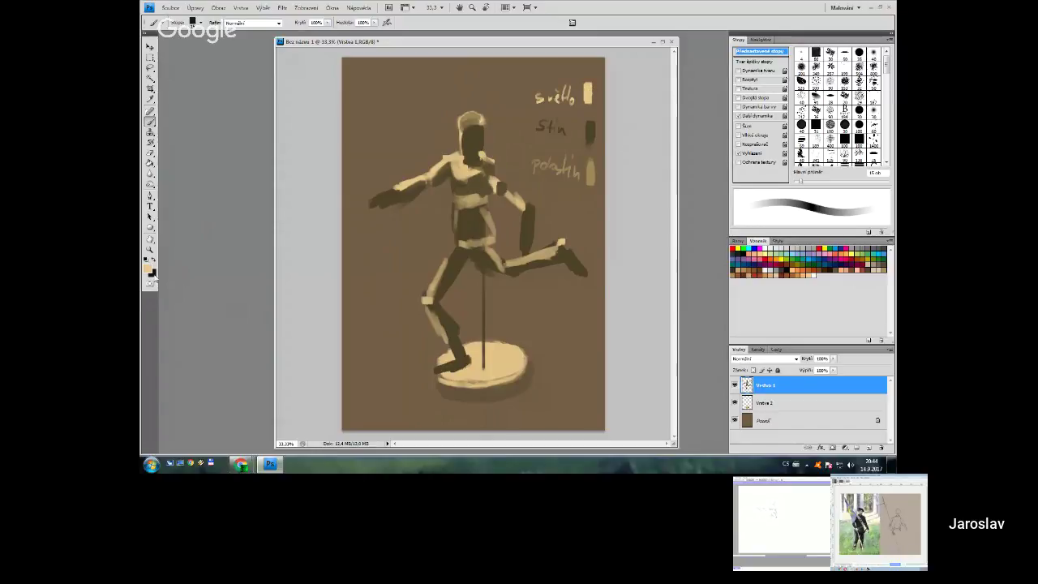
- Mix a near-white cream, paint a highlight swatch above the light swatch and handwrite the label "odlesk" beside it
click(148, 269)
drag(515, 301, 510, 294)
click(692, 289)
click(586, 68)
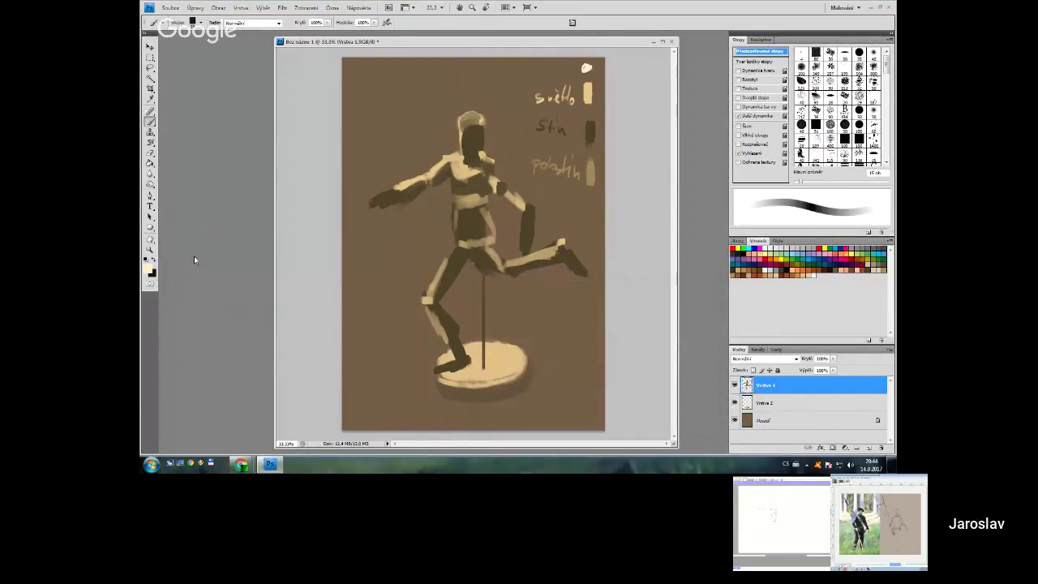
click(149, 268)
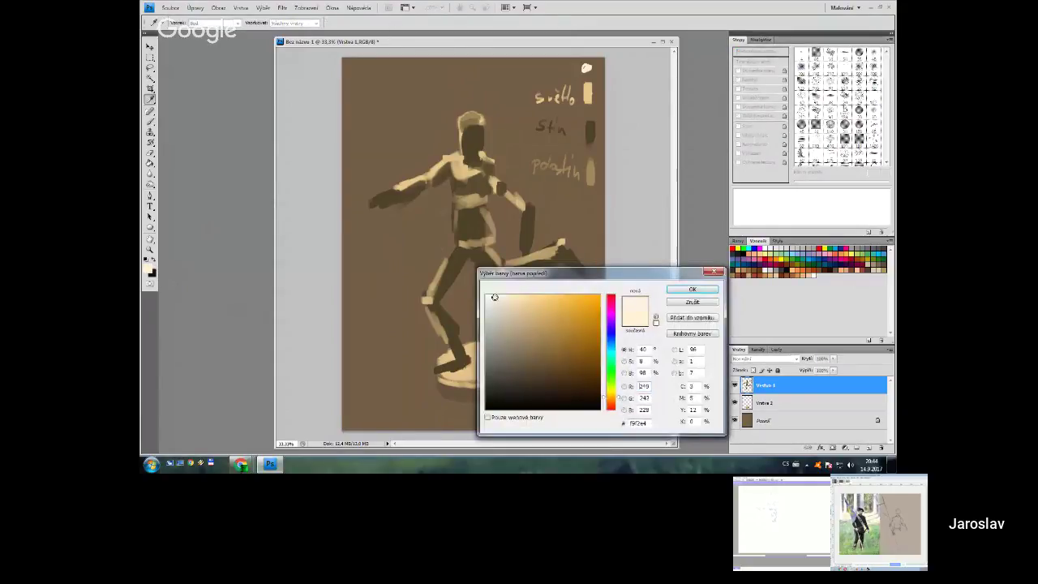
click(692, 290)
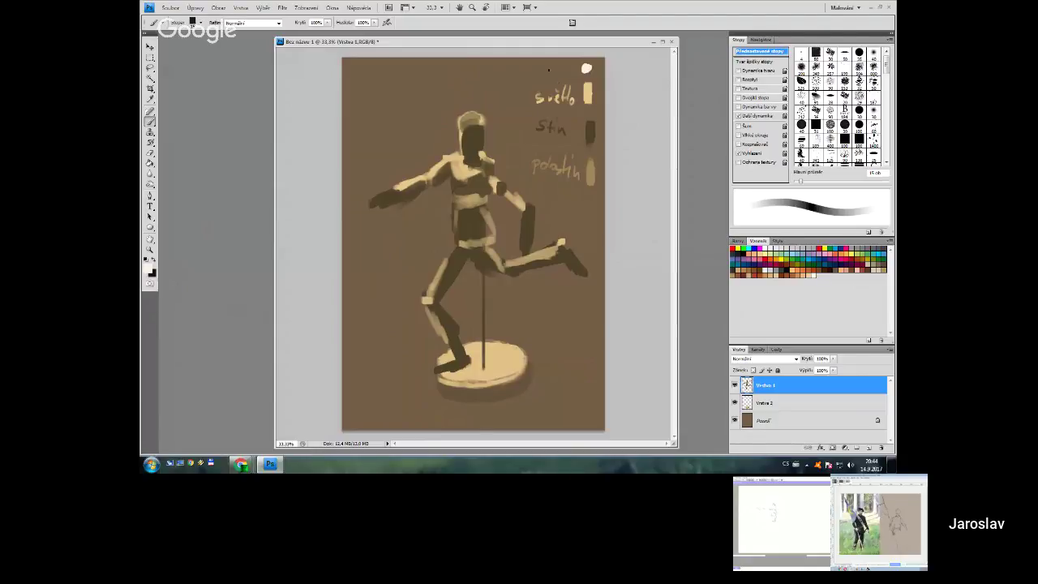
drag(532, 64, 568, 77)
- Sample the brown of the dark swatch and change it to a muted dark blue with hue 246 for the Brush
alt+click(593, 132)
click(149, 268)
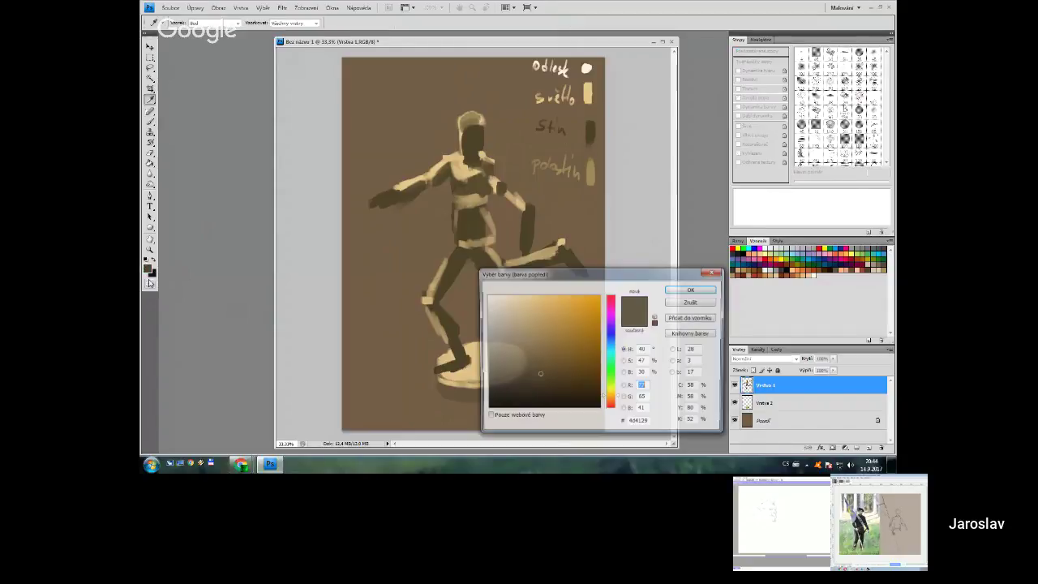
click(611, 330)
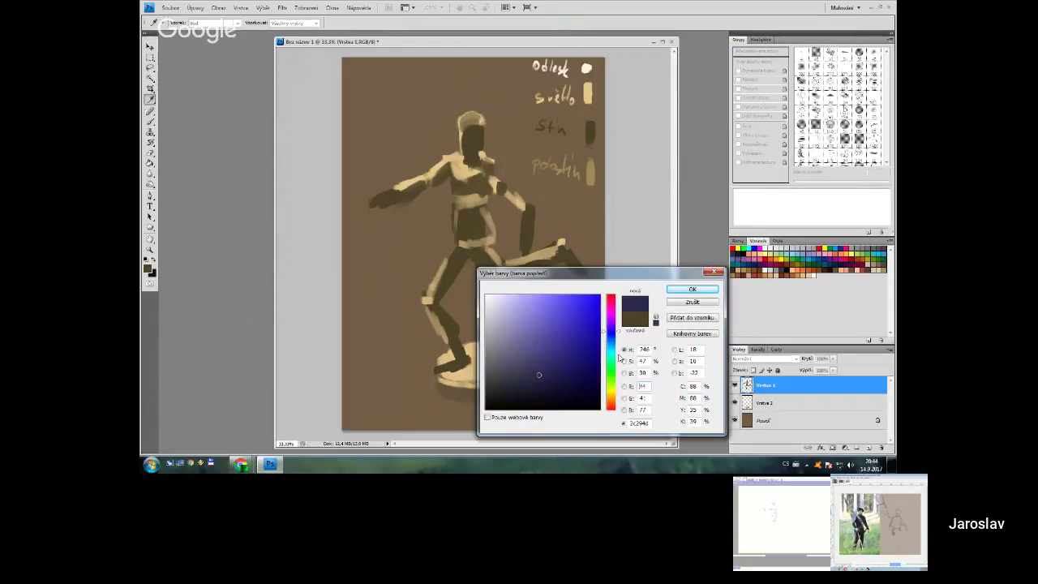
click(536, 373)
click(530, 375)
click(527, 377)
click(691, 288)
key(b)
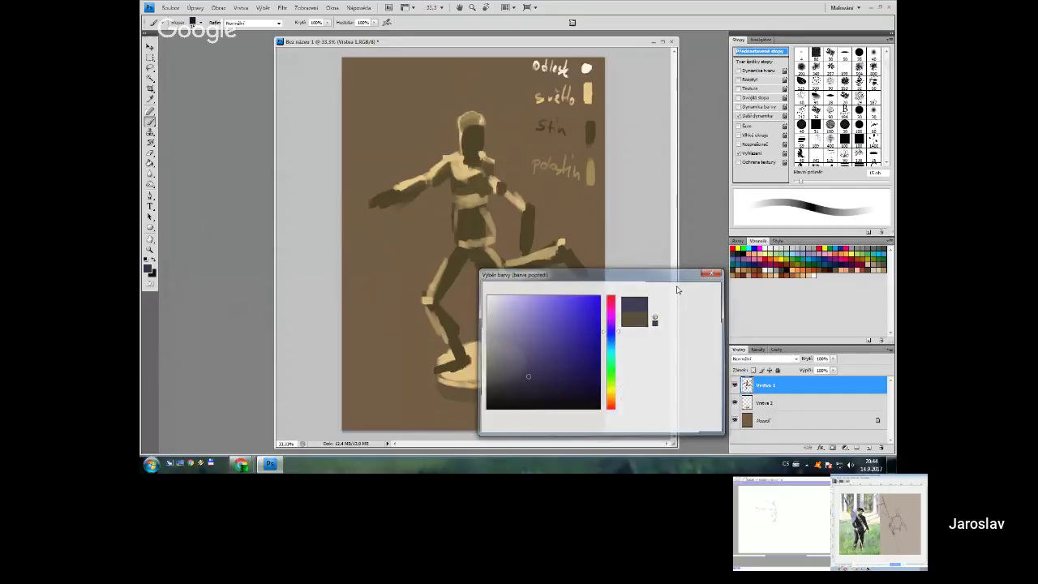
- Paint over the "stín" swatch in dark blue with a 70 px brush
key(bracketright)
key(bracketright)
key(bracketright)
key(bracketright)
key(bracketright)
key(bracketright)
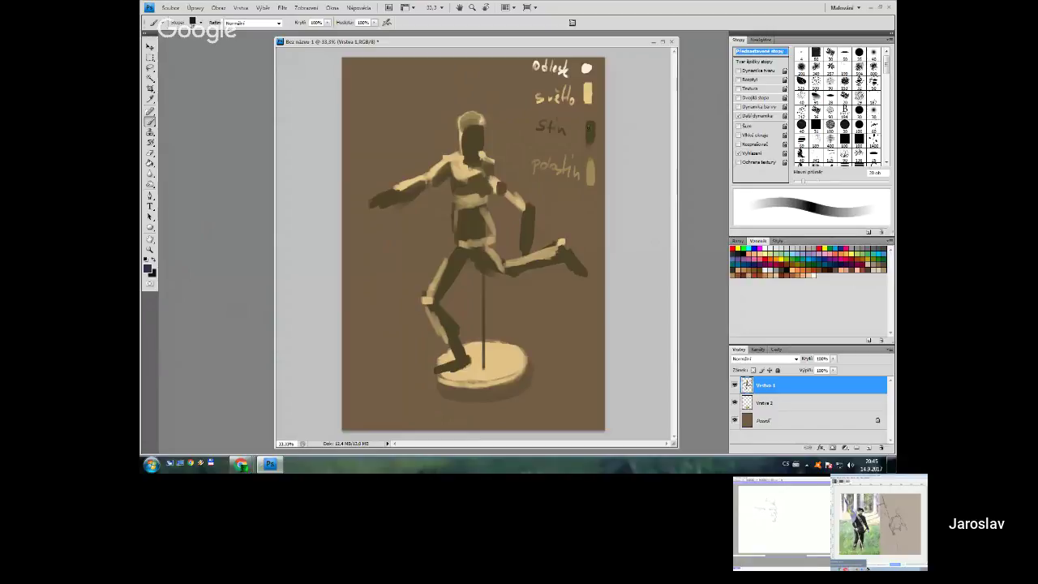
drag(590, 125, 590, 134)
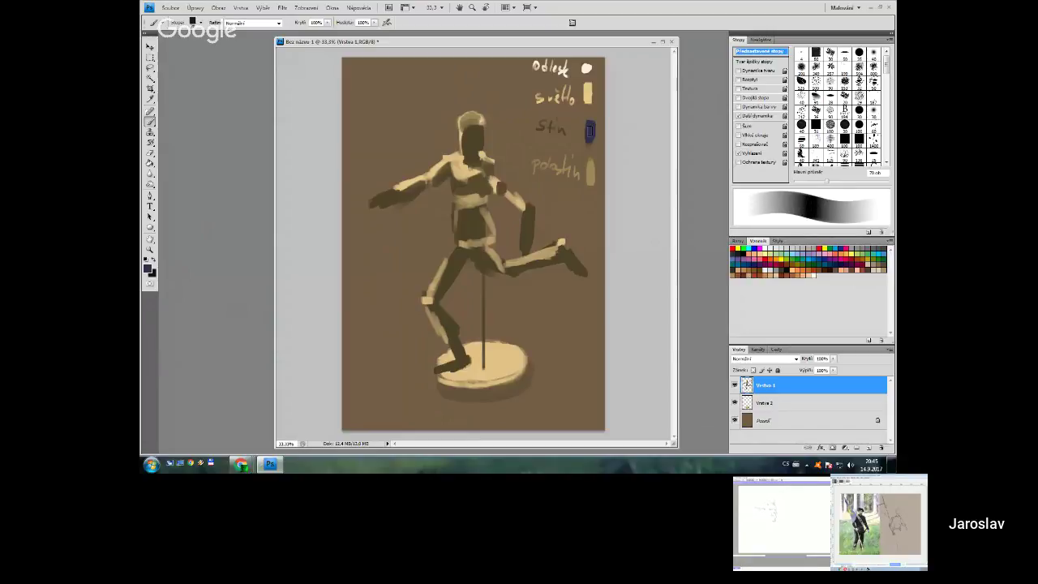
- Repaint the mannequin's face shadow in dark blue, and the shadow beneath the outstretched arm's shoulder with a 50 px brush
drag(478, 138, 475, 156)
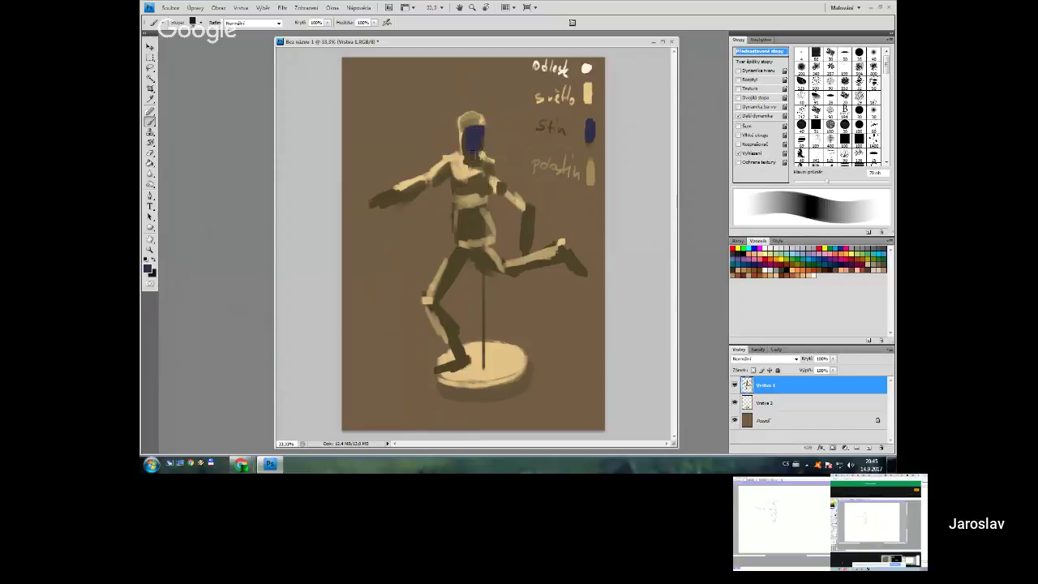
key(bracketleft)
key(bracketleft)
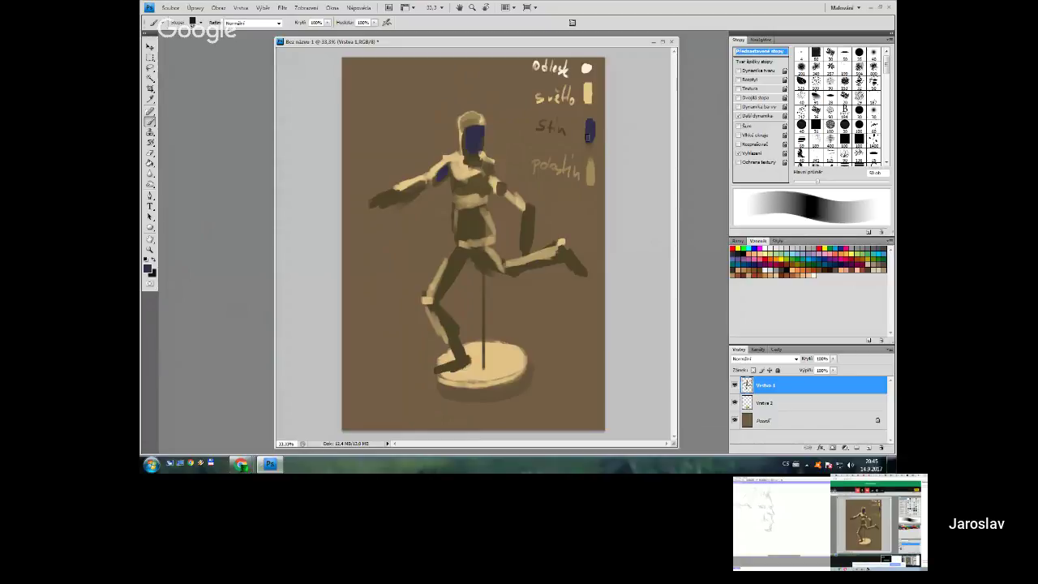
- Sample the light swatch, shift its colour to a brighter pale yellow and paint over the "světlo" swatch with it
alt+click(589, 93)
key(i)
click(148, 268)
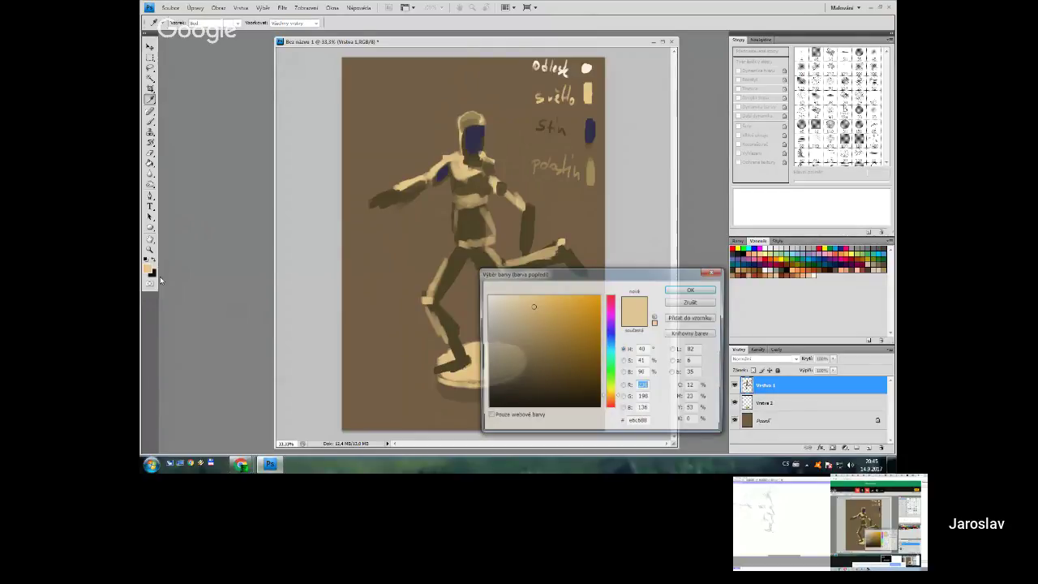
drag(535, 295, 541, 298)
drag(608, 386, 613, 396)
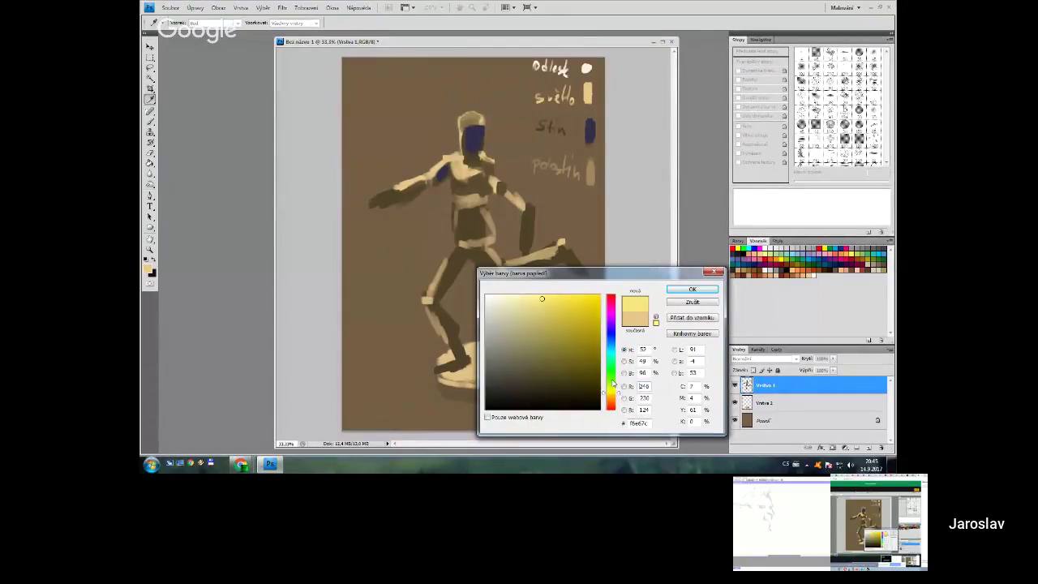
drag(544, 300, 547, 297)
click(693, 289)
key(b)
drag(589, 84, 588, 103)
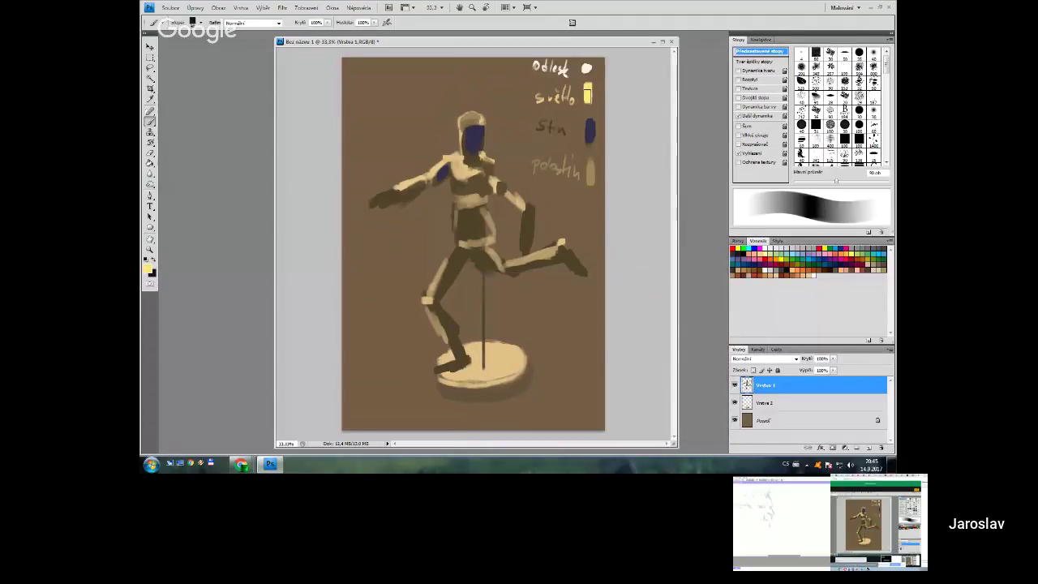
- Paint the lit top of the mannequin's head pale yellow with a 40 px brush
key(bracketright)
key(bracketleft)
key(bracketleft)
key(bracketleft)
key(bracketleft)
key(bracketleft)
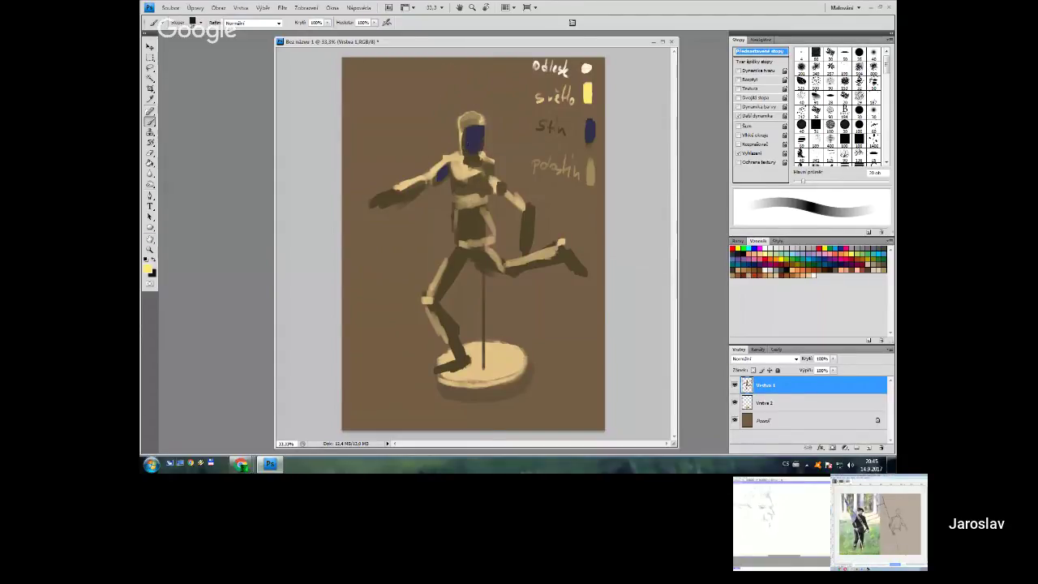
key(bracketright)
key(bracketright)
key(bracketright)
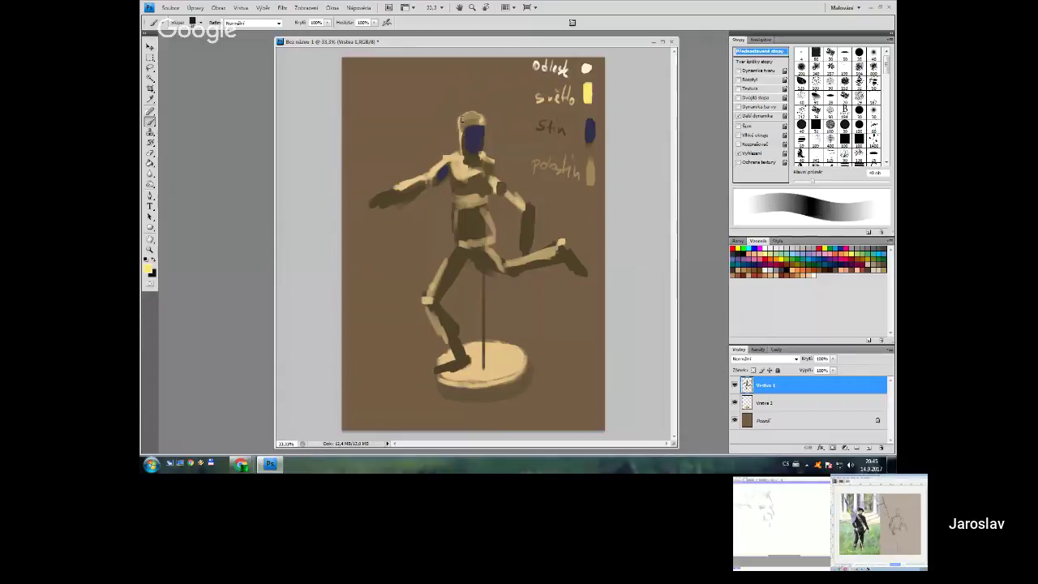
mouse_move(477, 118)
mouse_down()
mouse_move(468, 117)
mouse_move(483, 121)
mouse_up()
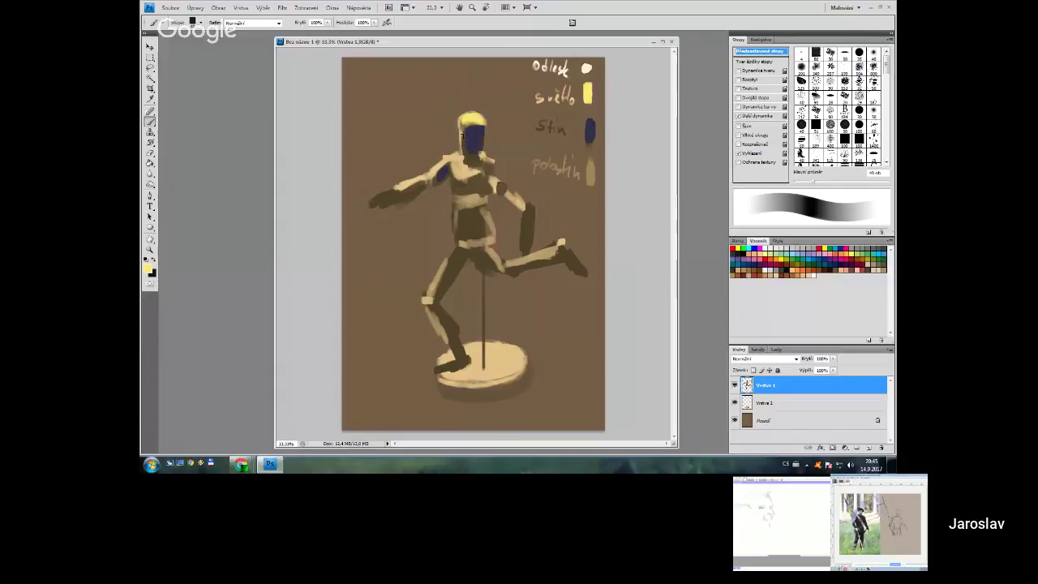
- Continue the pale yellow light down both edges of the head, reducing the brush to 35 px and smaller
key(bracketright)
key(bracketleft)
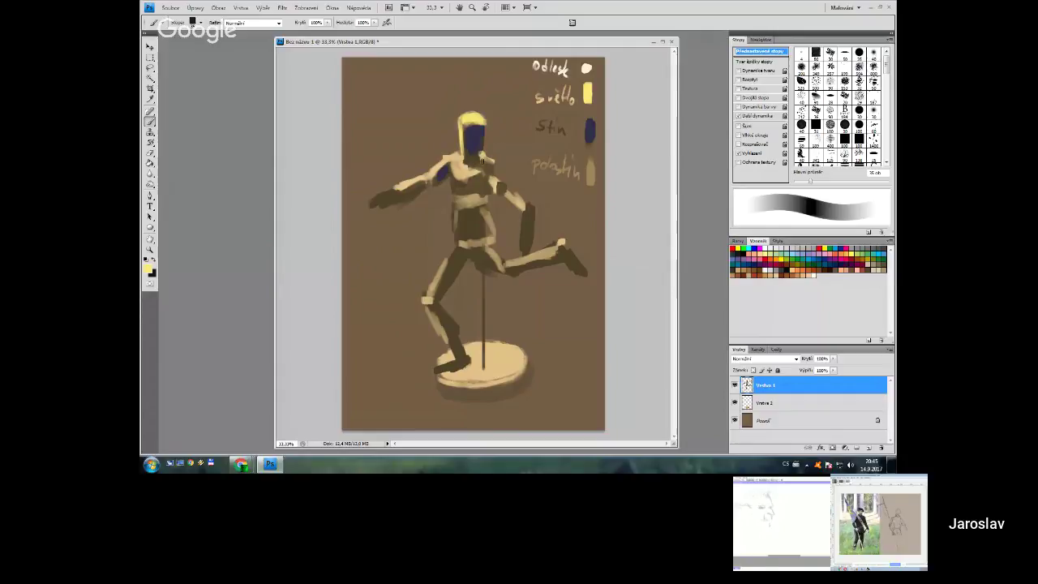
key(bracketleft)
drag(485, 125, 480, 153)
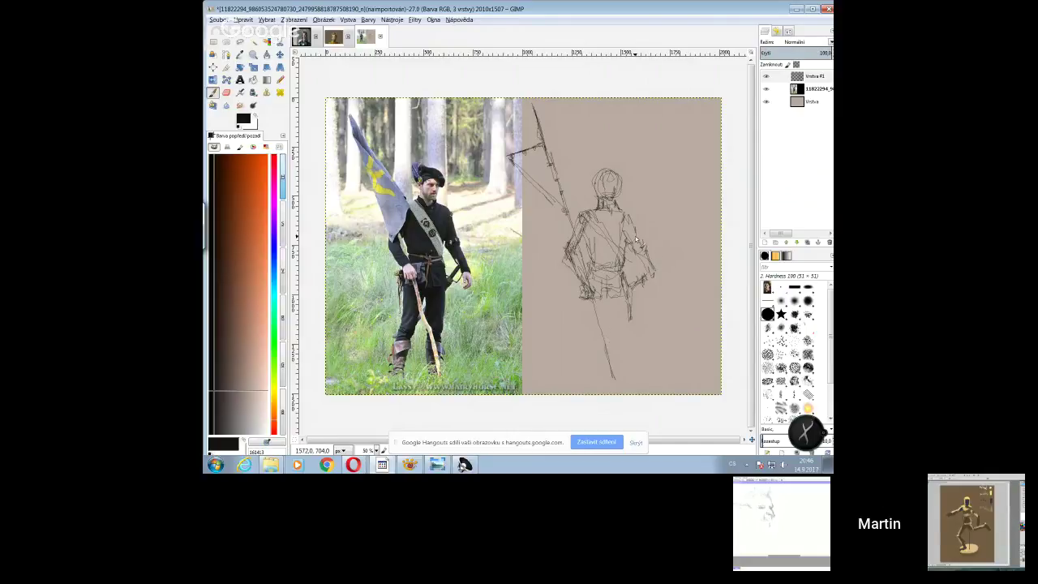
- In GIMP, sketch the standing figure's hips, legs and hanging hand on the beige area beside the photo
mouse_move(637, 240)
mouse_down()
mouse_move(623, 270)
mouse_move(622, 351)
mouse_move(603, 298)
mouse_move(606, 339)
mouse_up()
mouse_move(588, 246)
mouse_down()
mouse_move(590, 269)
mouse_move(590, 253)
mouse_up()
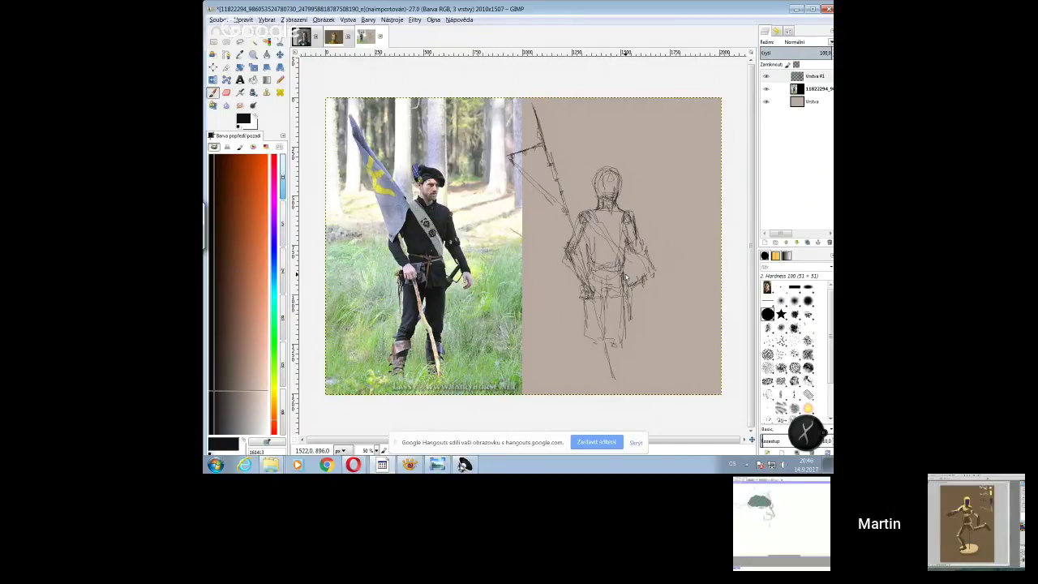
mouse_move(587, 315)
mouse_down()
mouse_move(584, 383)
mouse_move(602, 349)
mouse_move(602, 375)
mouse_move(586, 399)
mouse_up()
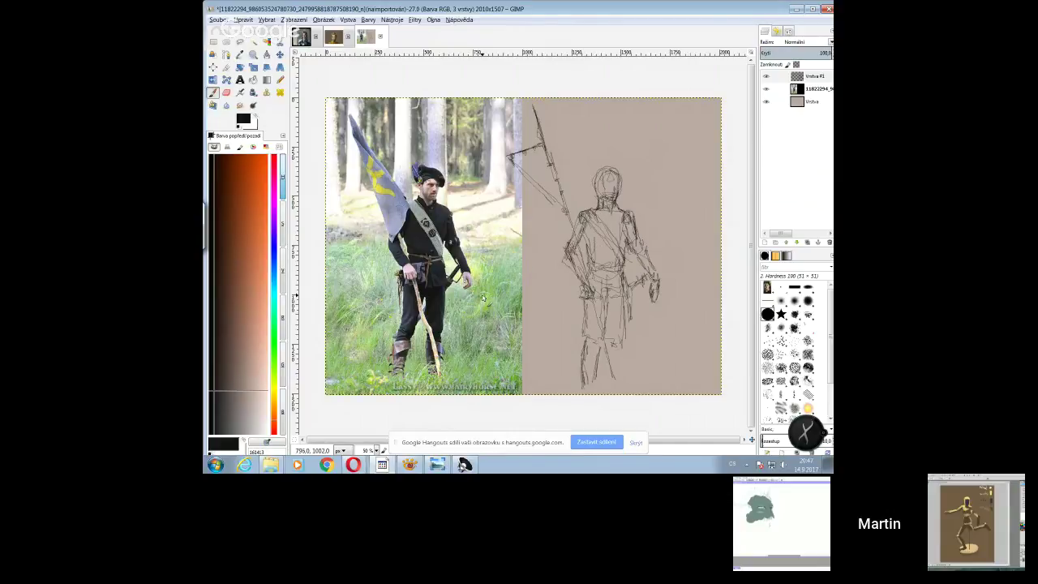
- Pick black as the foreground colour from the image and return to the Paintbrush
key(o)
click(629, 195)
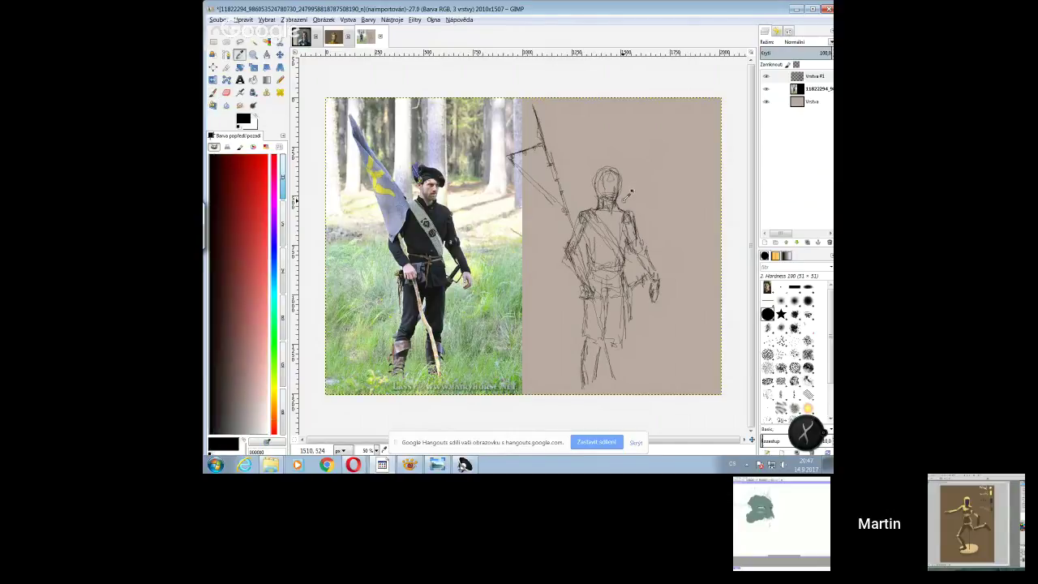
key(p)
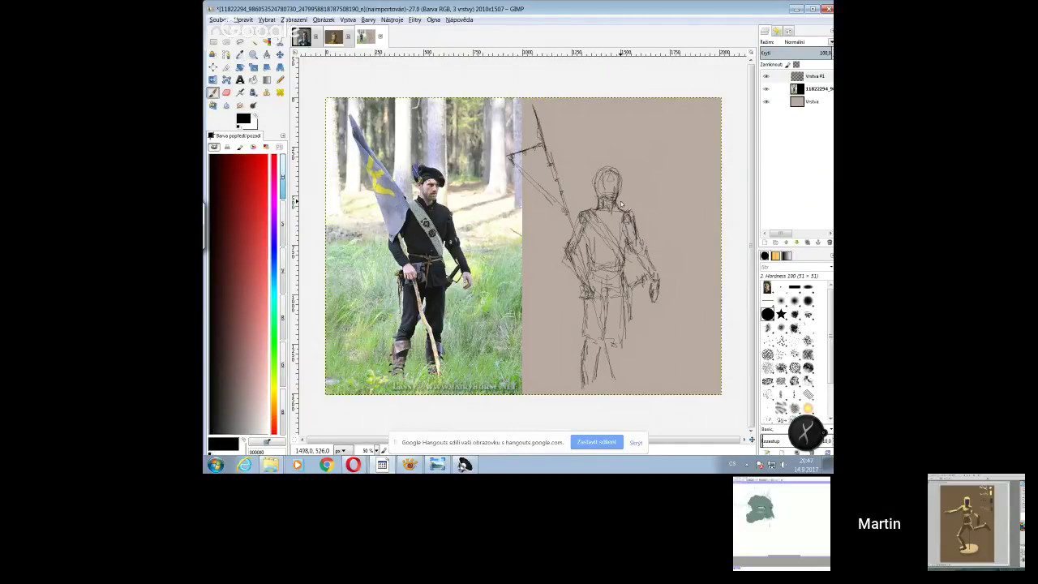
- Erase excess lines around the sketched figure's shoulder and hanging arm with the Eraser at size 4
key(shift+e)
click(789, 31)
click(818, 92)
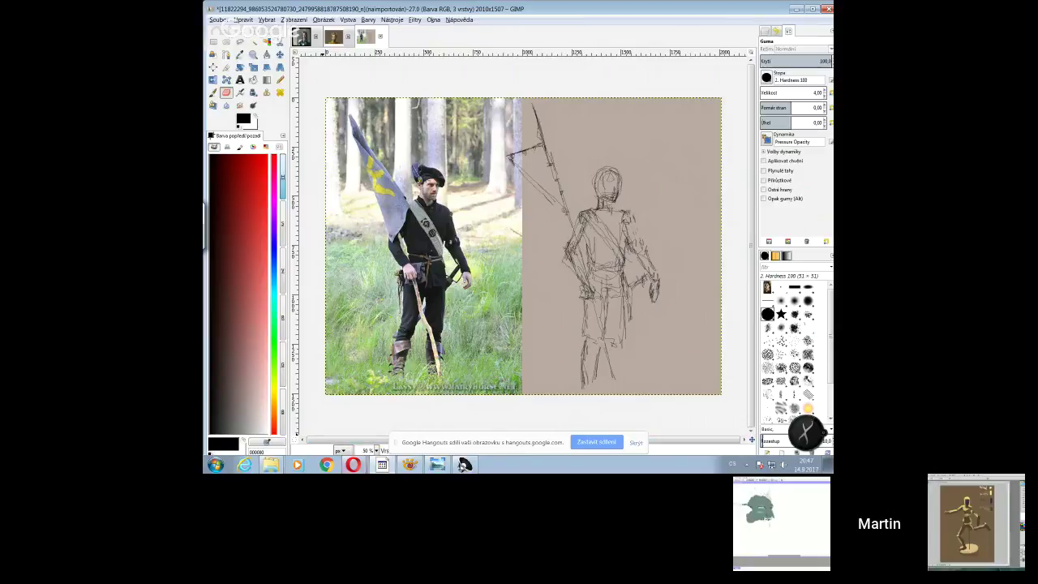
- Switch to the Hangouts call in Opera to view the shared mannequin painting, and return to GIMP
mouse_move(354, 465)
click(335, 430)
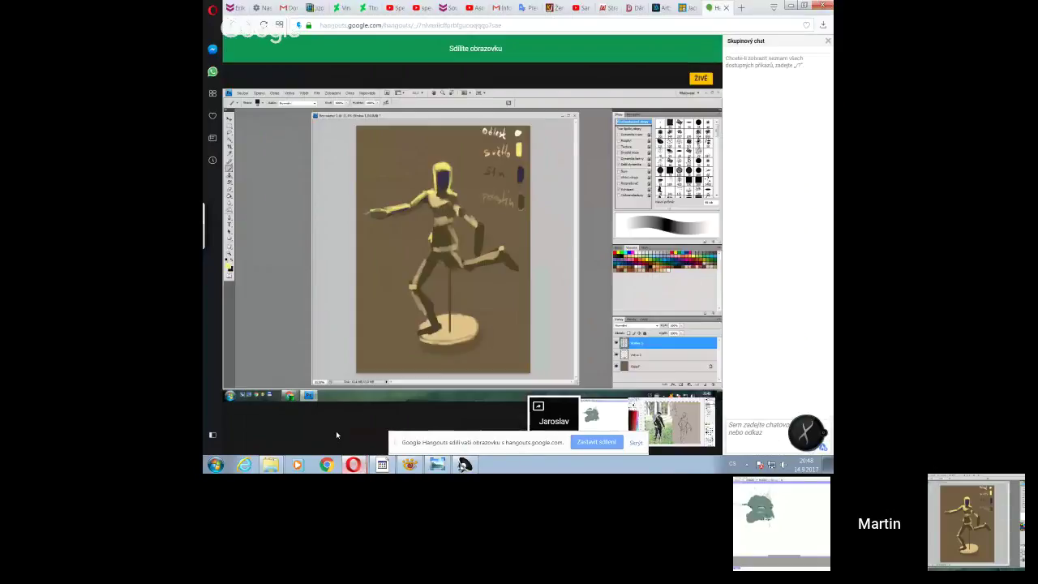
mouse_move(382, 465)
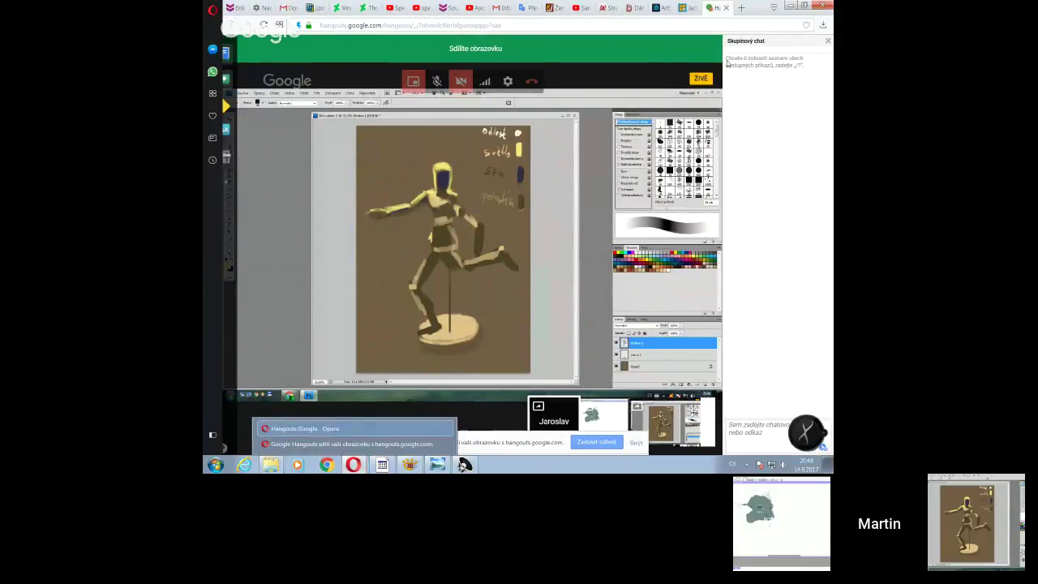
key(alt+Tab)
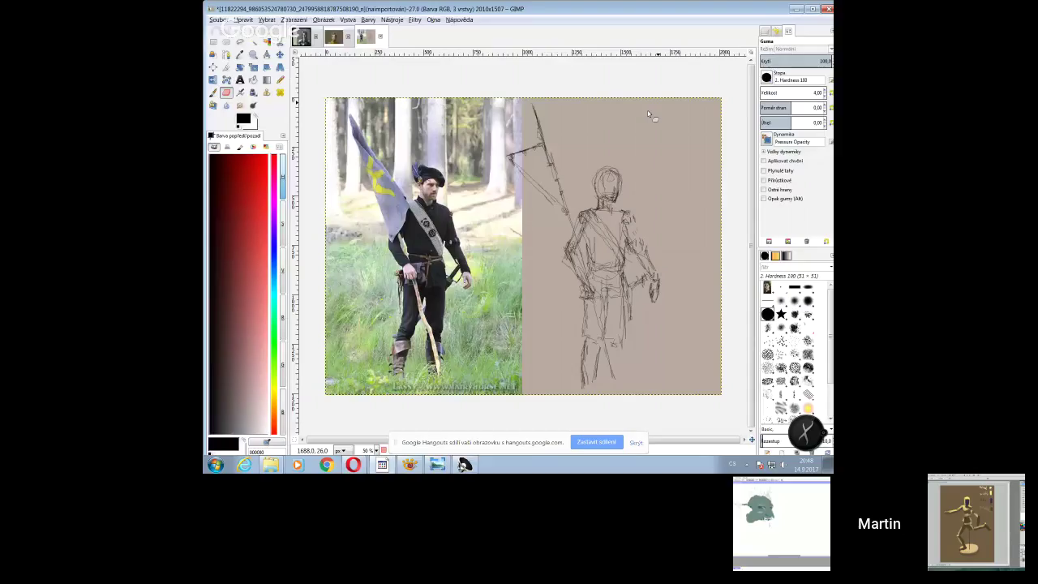
- Refine the outlines of the sketched figure's torso and both arms with the Paintbrush at size 1
key(p)
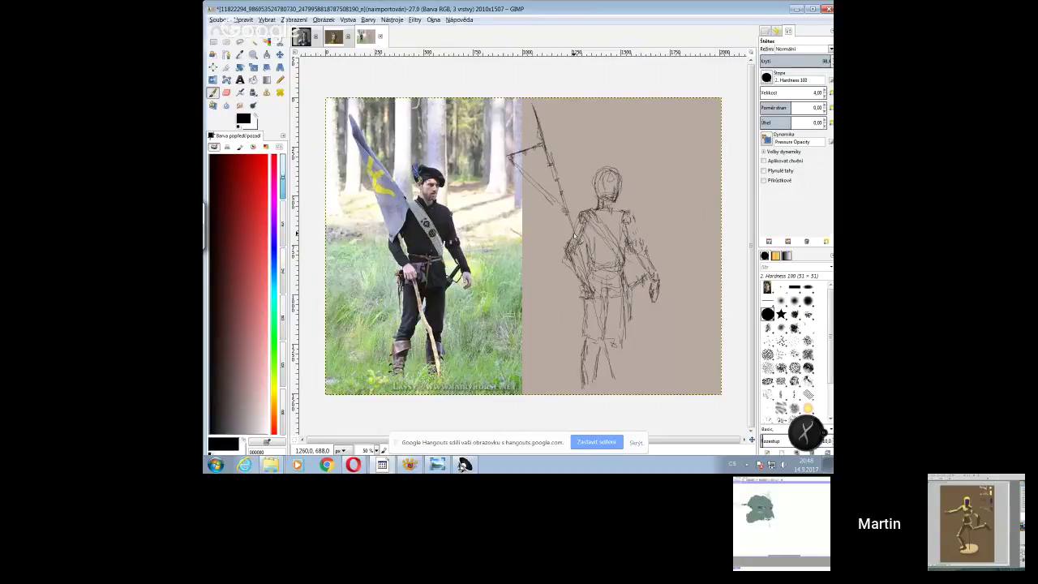
click(825, 97)
click(826, 97)
mouse_move(587, 245)
mouse_down()
mouse_move(572, 225)
mouse_move(564, 253)
mouse_move(582, 247)
mouse_move(567, 258)
mouse_move(585, 279)
mouse_up()
mouse_move(631, 235)
mouse_down()
mouse_move(637, 258)
mouse_move(648, 249)
mouse_move(651, 282)
mouse_up()
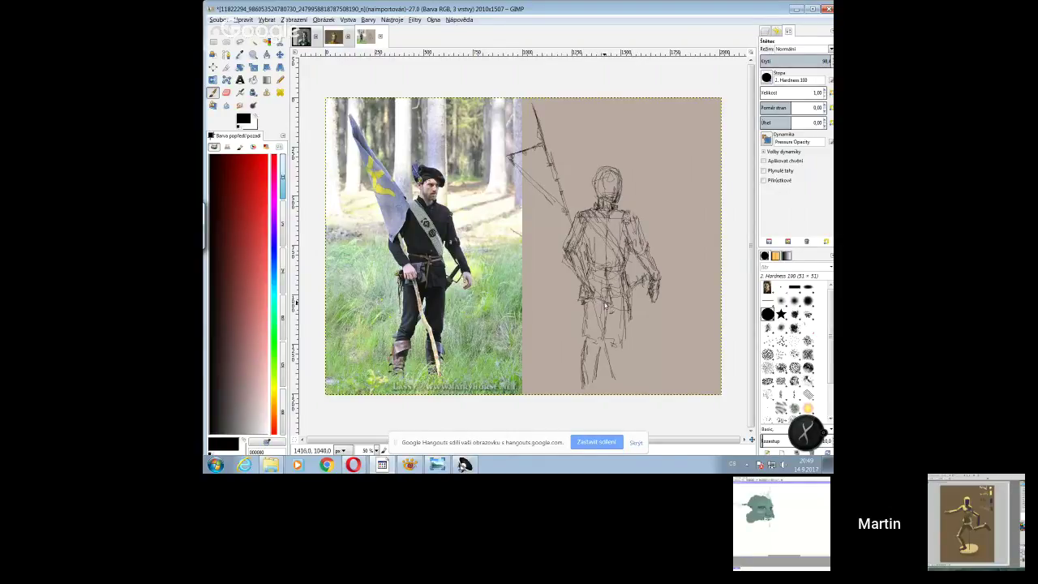
- Sketch the belt across the figure's waist and the weapon hilt hanging at the hip beside the hand
mouse_move(595, 268)
mouse_down()
mouse_move(606, 286)
mouse_move(615, 269)
mouse_move(618, 280)
mouse_move(600, 285)
mouse_move(619, 278)
mouse_move(593, 272)
mouse_move(579, 288)
mouse_move(586, 310)
mouse_move(594, 291)
mouse_move(578, 302)
mouse_move(580, 290)
mouse_move(605, 338)
mouse_move(625, 284)
mouse_up()
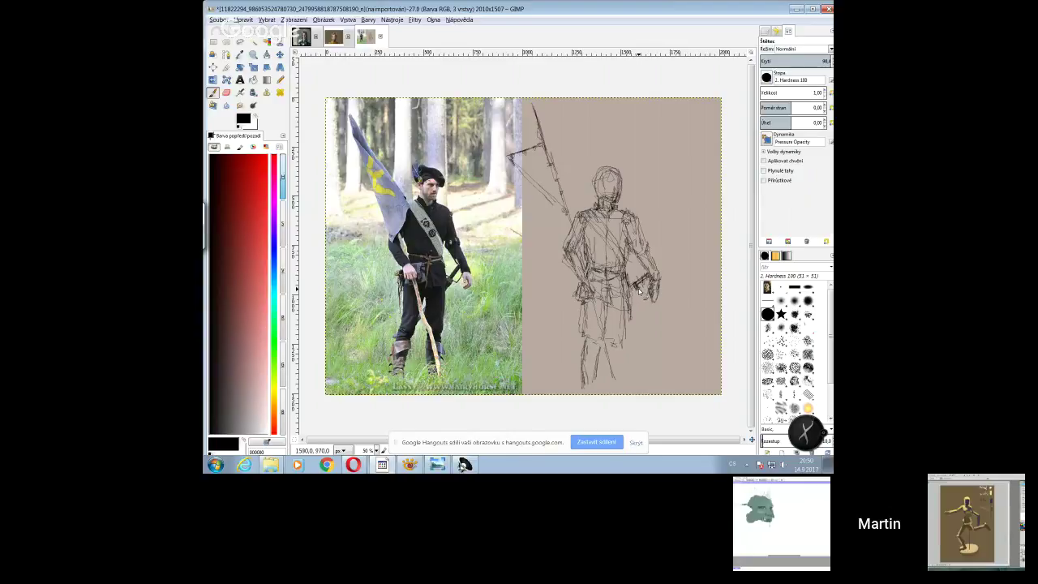
mouse_move(638, 290)
mouse_down()
mouse_move(652, 298)
mouse_move(648, 281)
mouse_up()
drag(647, 276, 646, 284)
drag(635, 286, 626, 291)
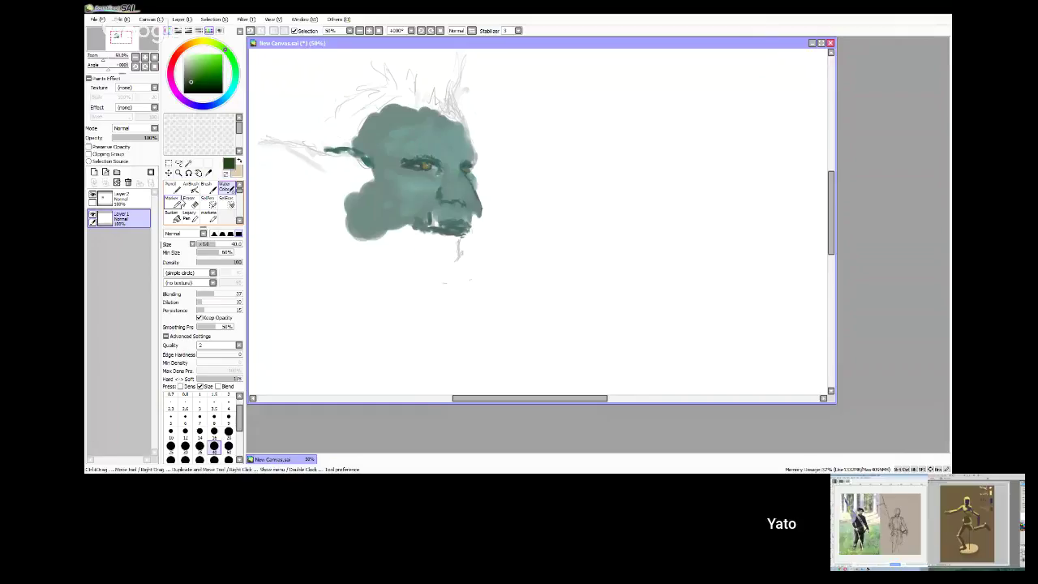
- In PaintTool SAI, fill Layer1 behind the painted face with a very dark green using the Bucket
click(186, 86)
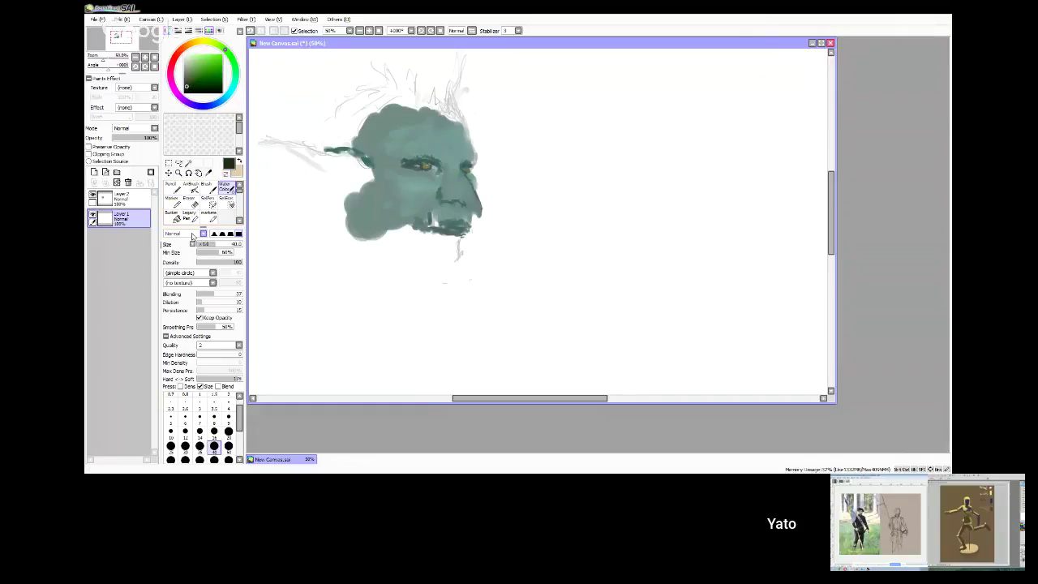
click(172, 216)
click(541, 178)
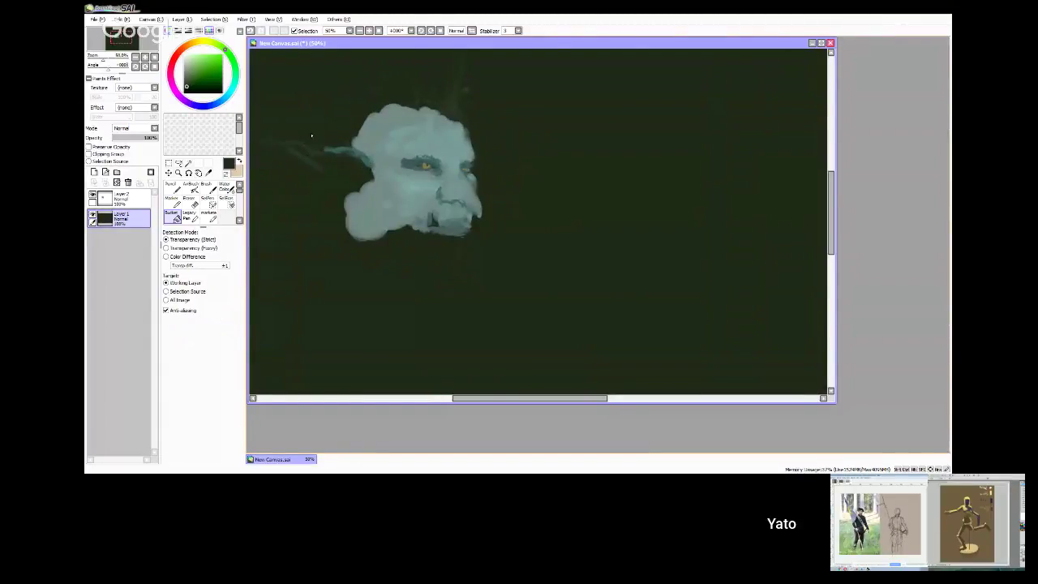
- On Layer2, outline both painted eyes in near-black using the Marker at size 4
click(183, 86)
click(171, 199)
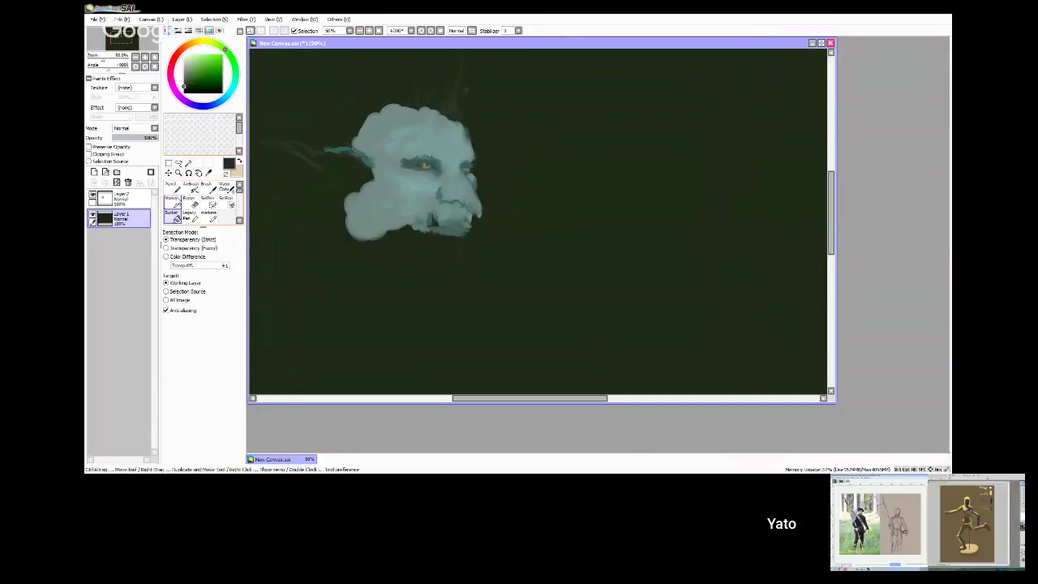
click(120, 197)
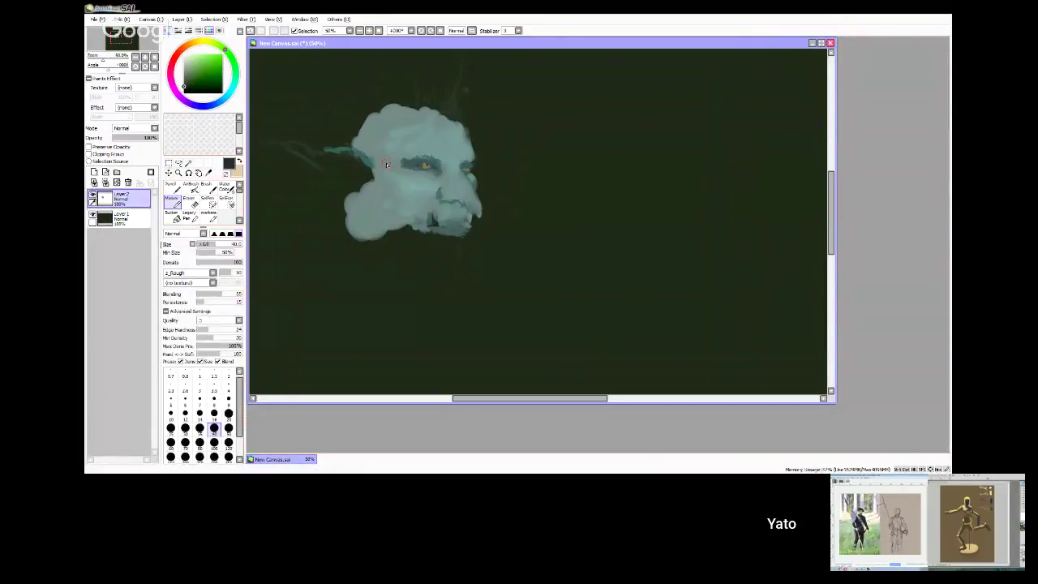
scroll(434, 168, up, 4)
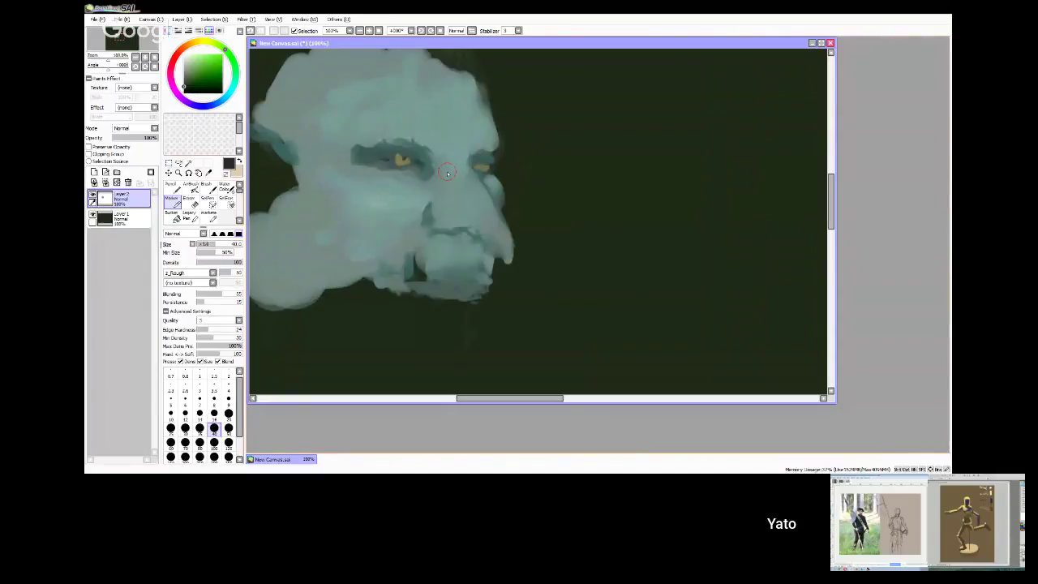
click(228, 381)
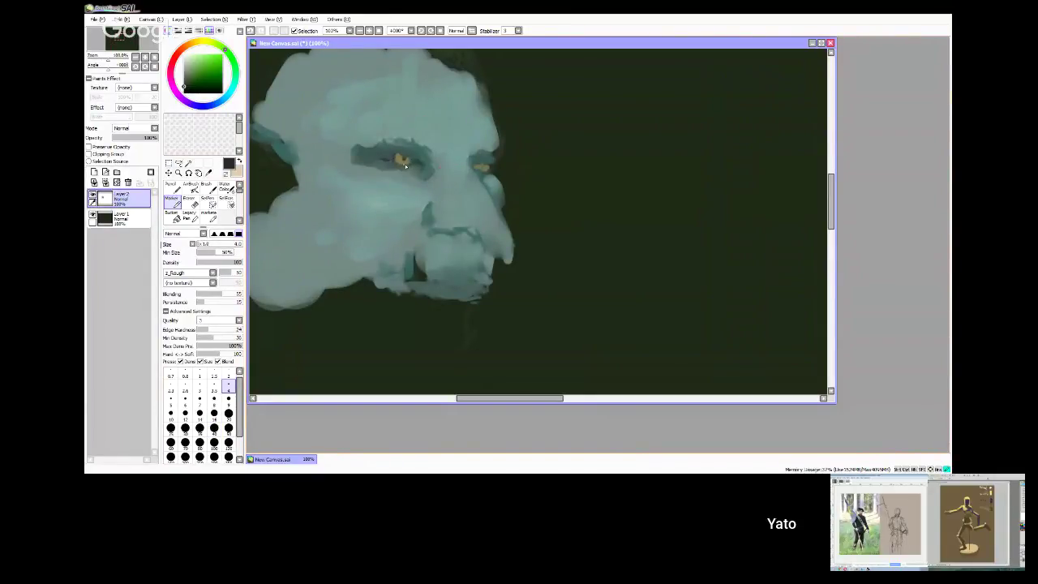
drag(407, 160, 402, 155)
alt+click(390, 142)
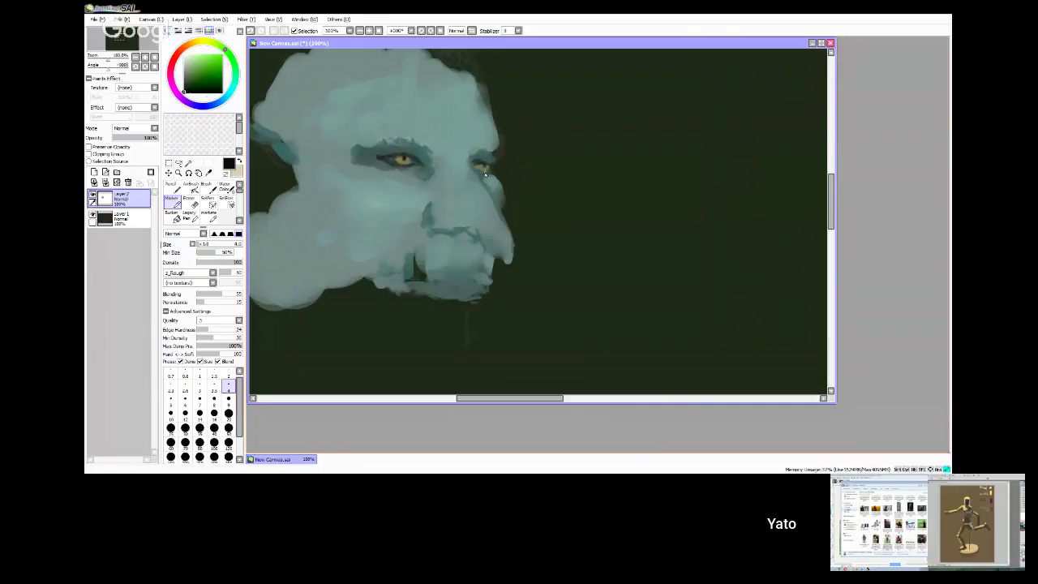
drag(473, 169, 485, 170)
- Draw the dark contour of the nose from the far eye down to the tip, along its underside and around the nostril
drag(420, 203, 425, 218)
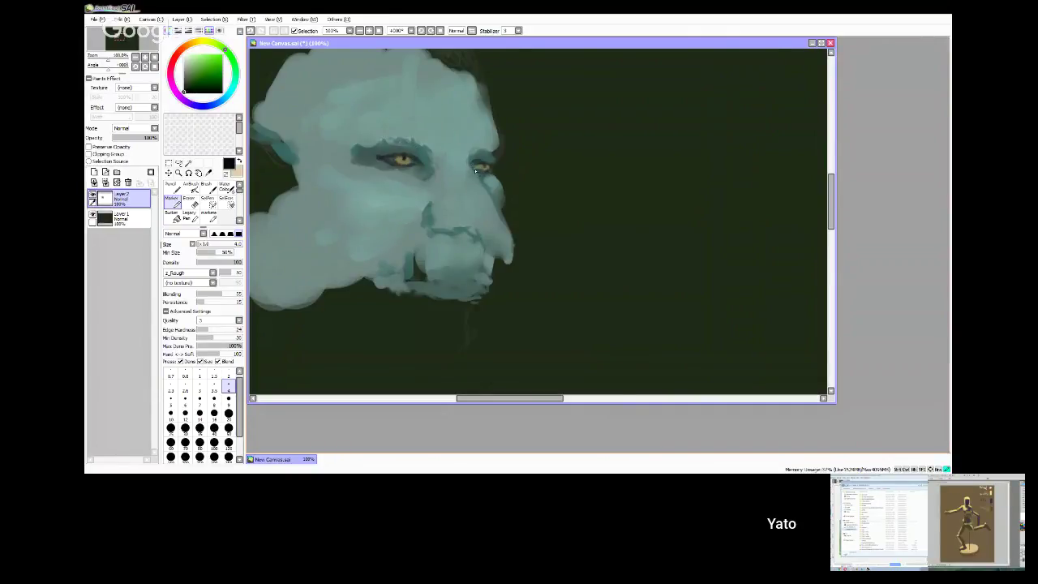
mouse_move(479, 170)
mouse_down()
mouse_move(502, 186)
mouse_move(502, 214)
mouse_up()
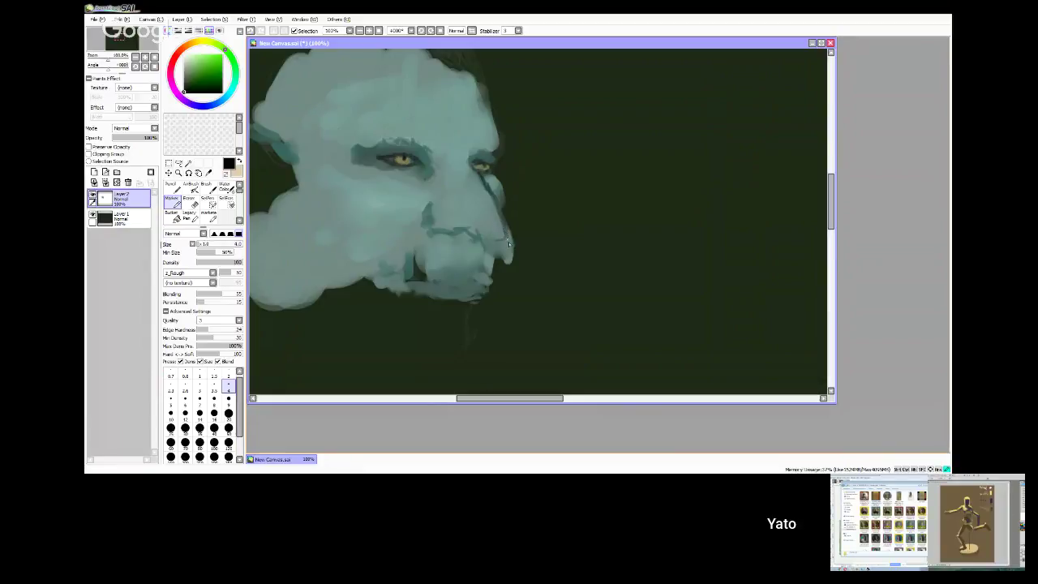
drag(485, 243, 494, 245)
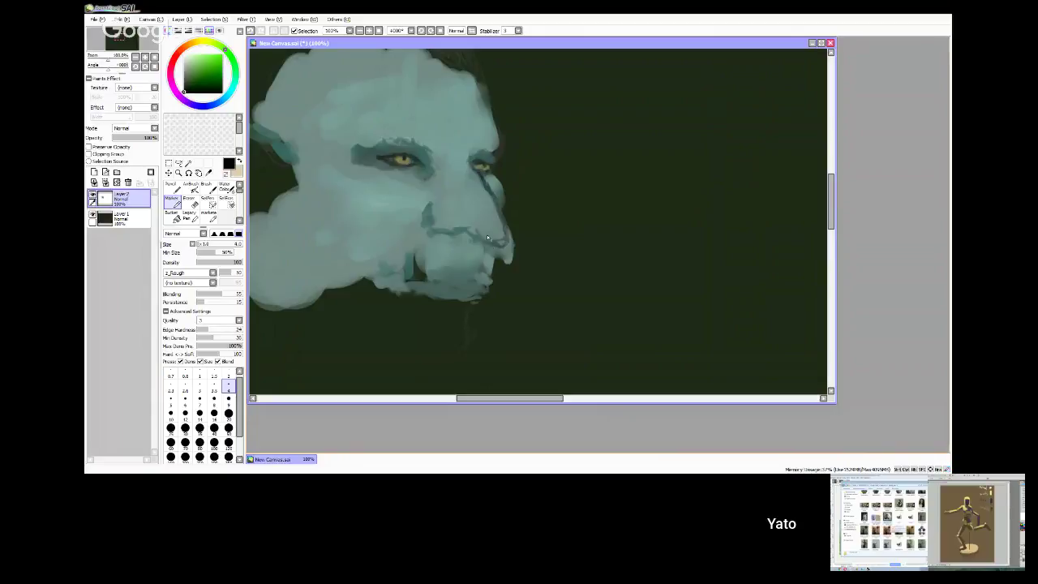
drag(482, 230, 474, 233)
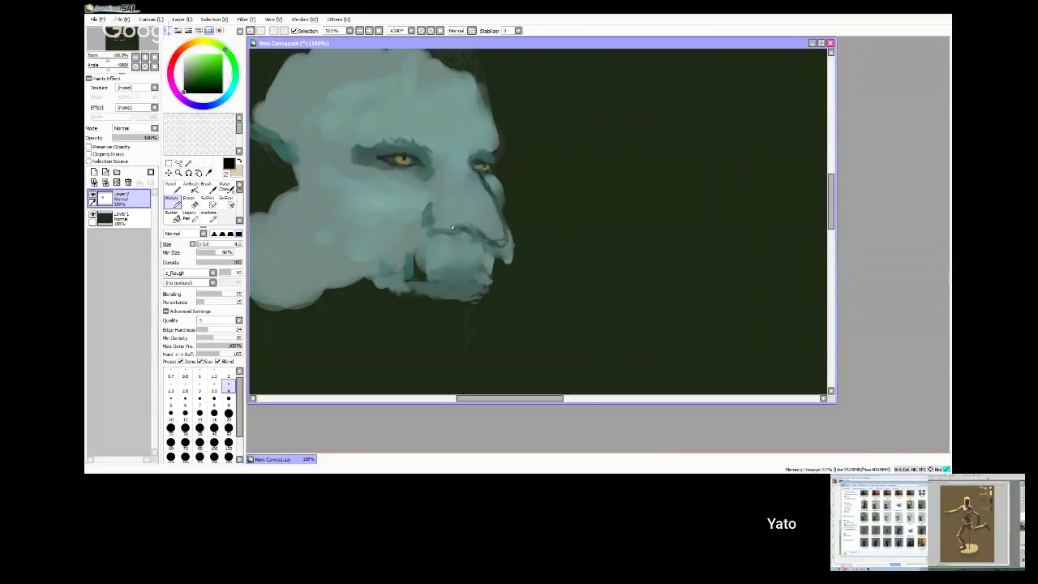
drag(431, 213, 433, 219)
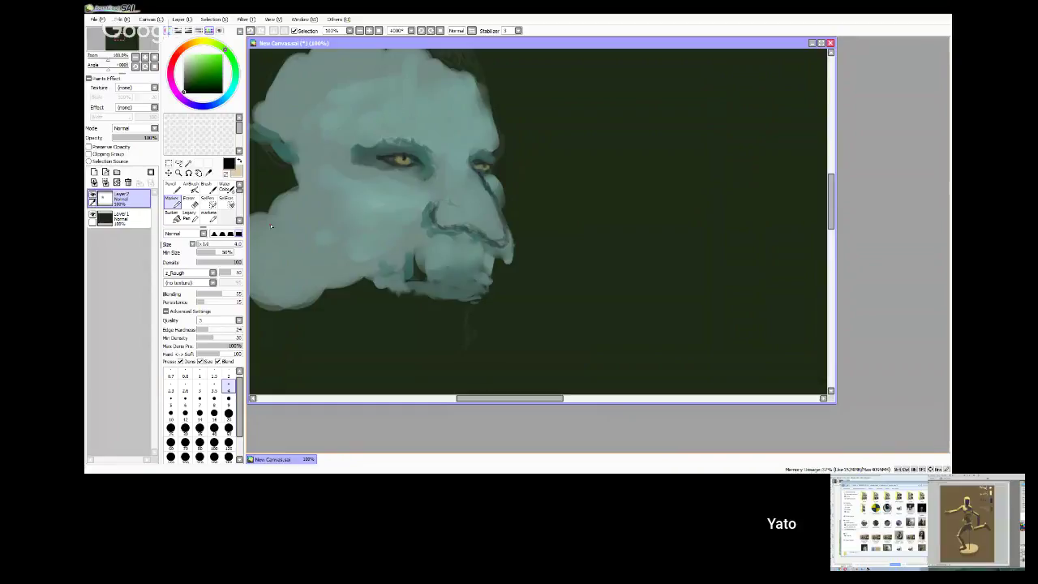
- Sample the muted teal skin colour from the forehead above the far eye
key(ctrl+s)
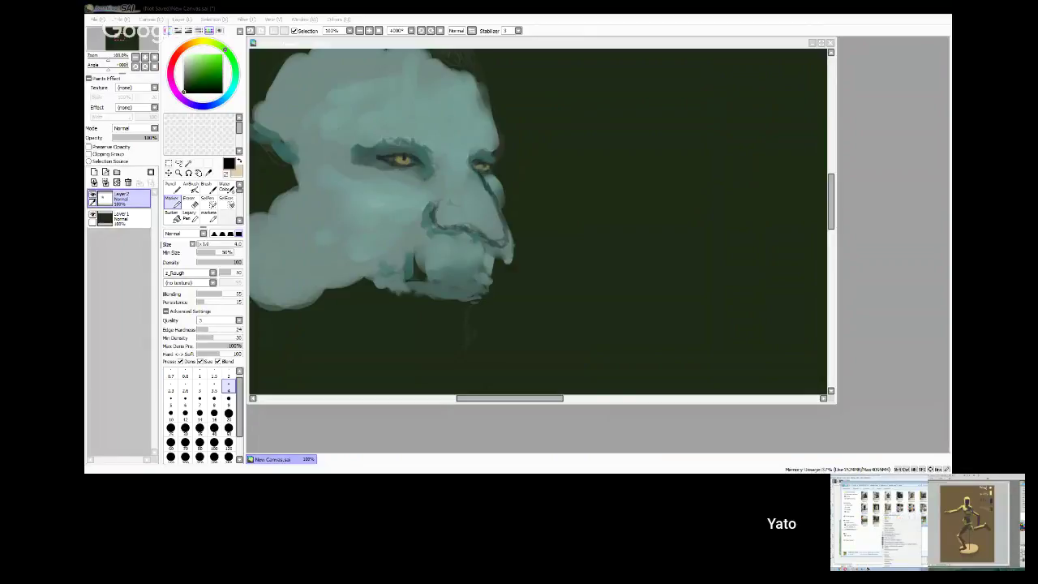
key(alt+Tab)
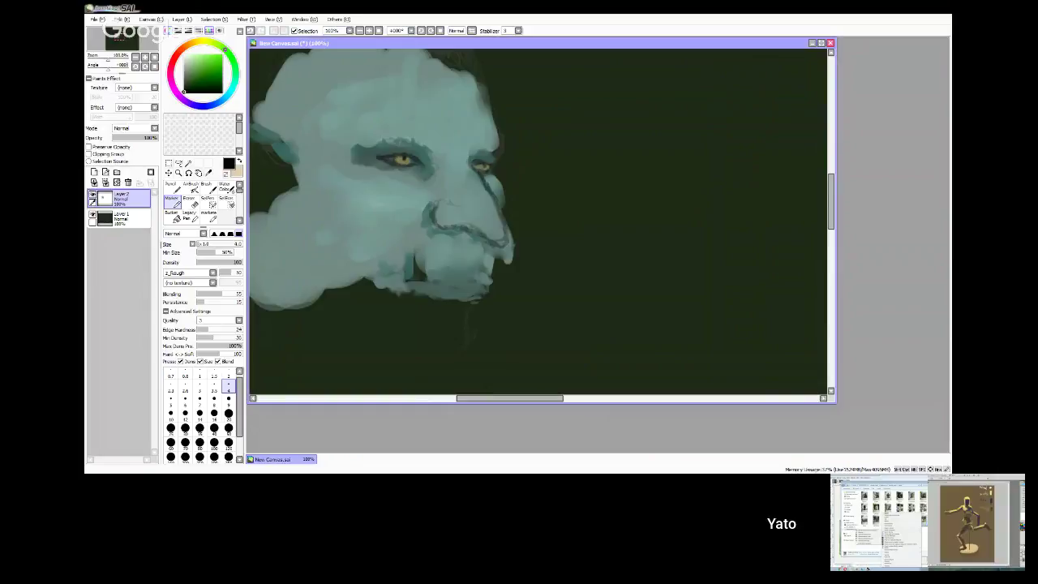
alt+click(464, 133)
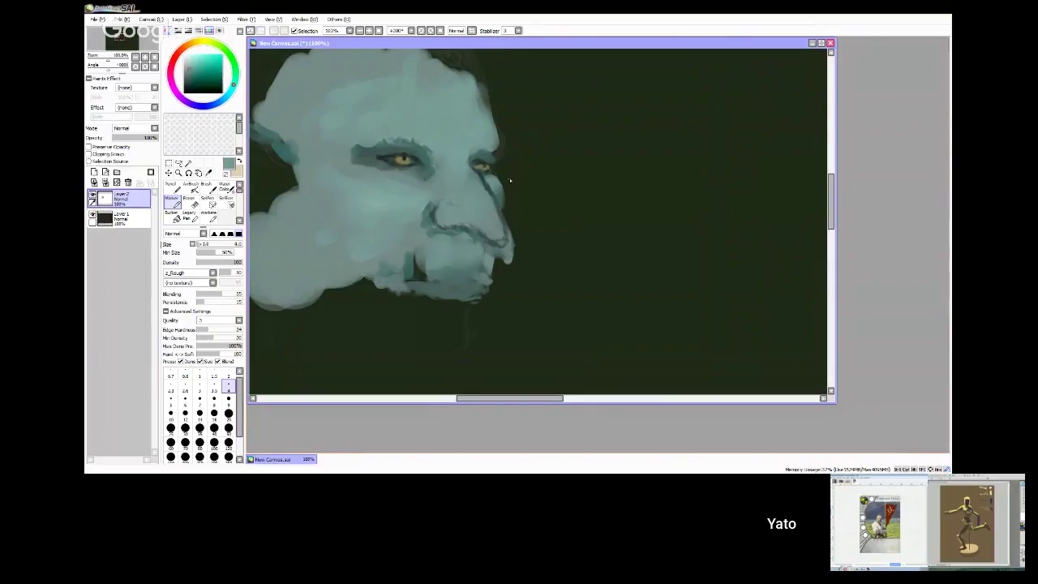
key(e)
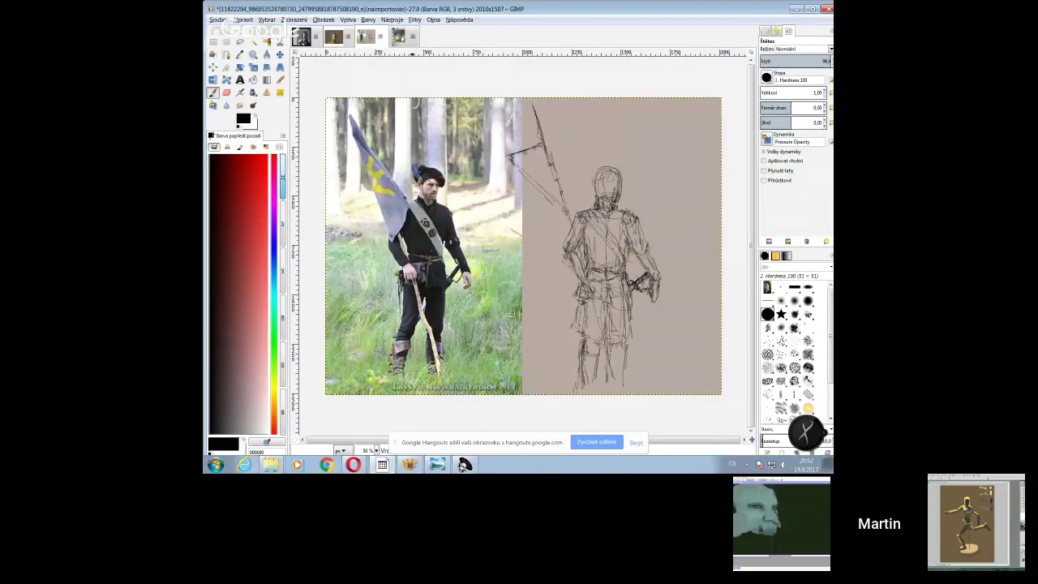
- In GIMP, extend the crossbar of the sketched figure's banner pole, using the Vlajkonoš Védysy card image as reference
click(400, 36)
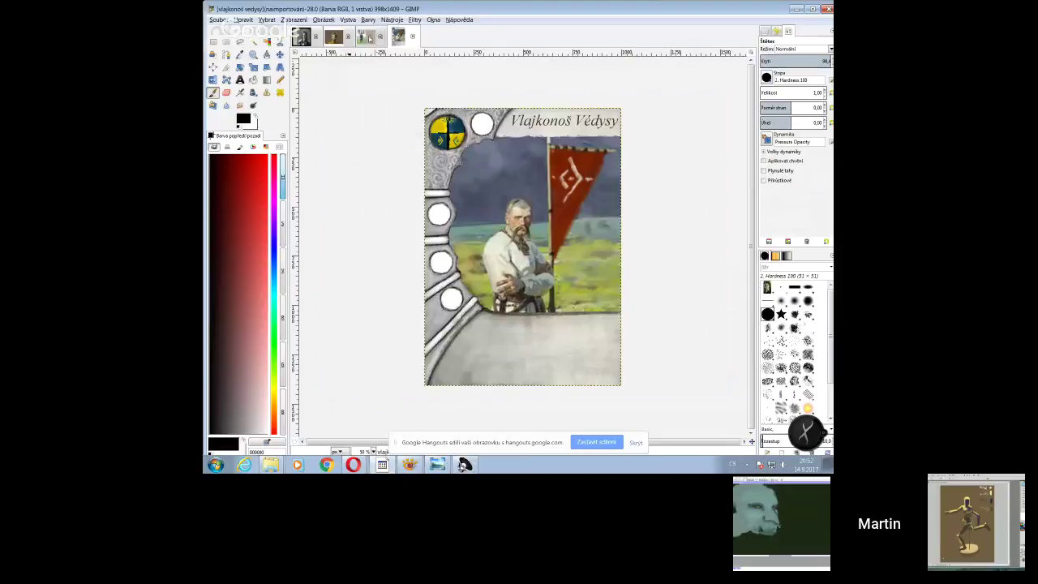
click(368, 37)
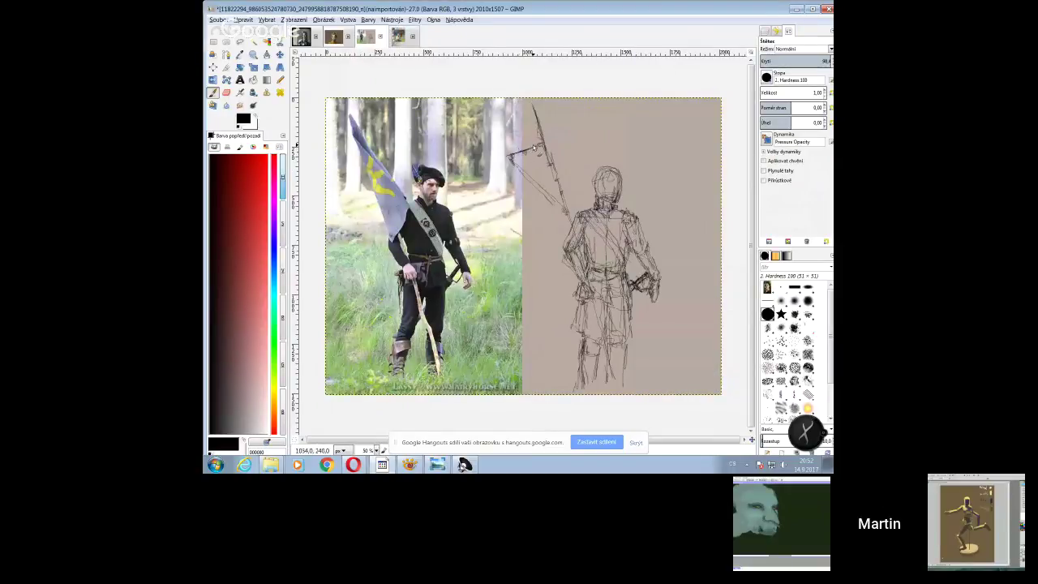
click(398, 38)
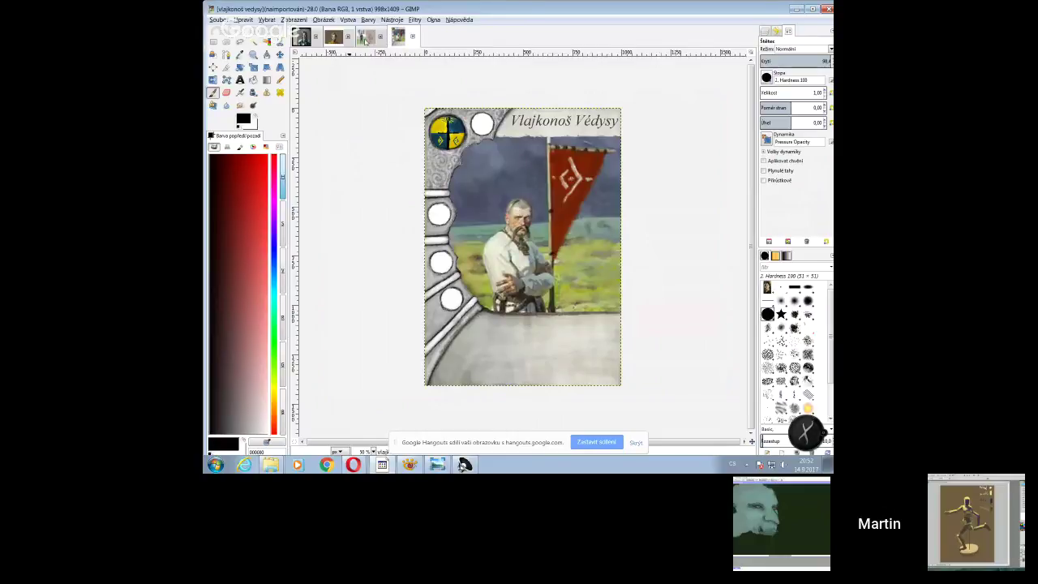
click(366, 38)
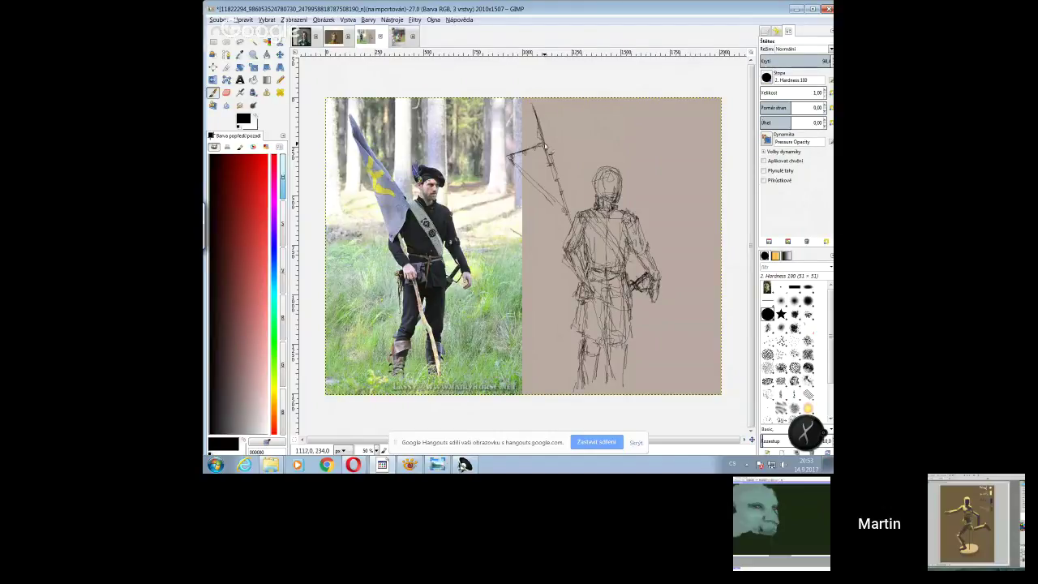
drag(540, 148, 505, 157)
- Compare with the card image again and sketch the facial features on the figure's head with the Paintbrush
click(399, 37)
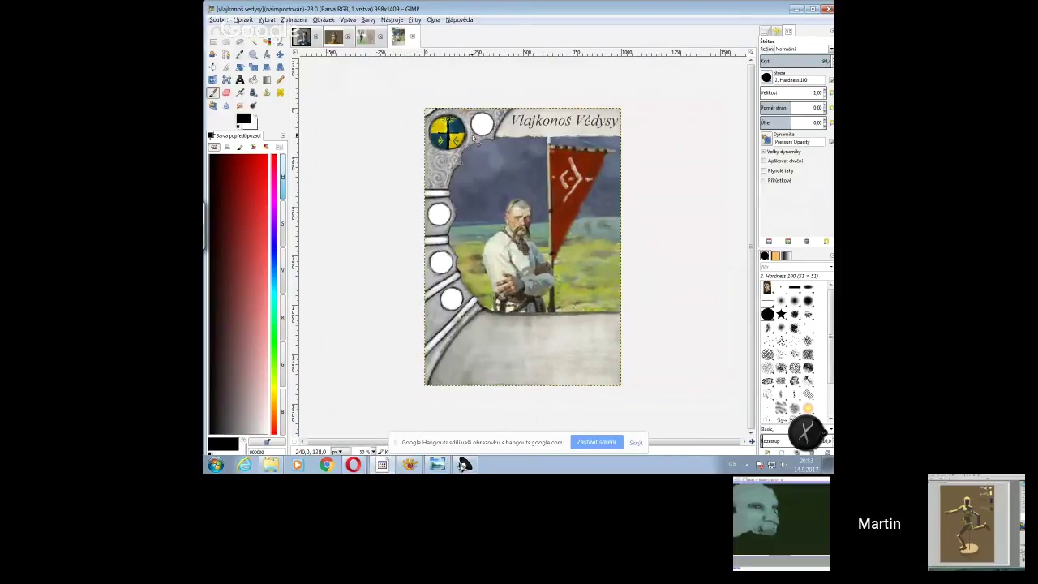
click(366, 36)
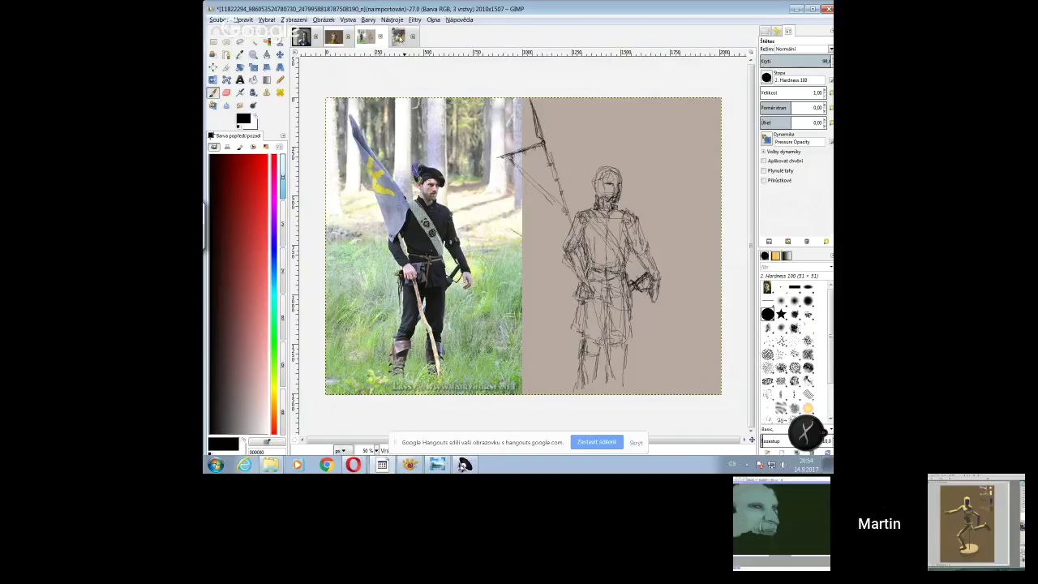
click(397, 36)
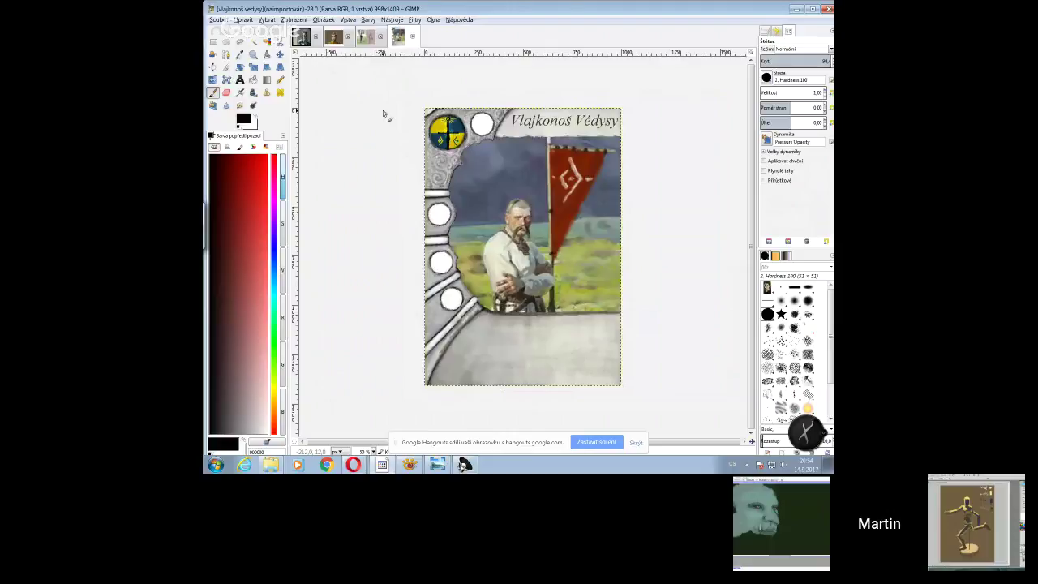
key(alt+3)
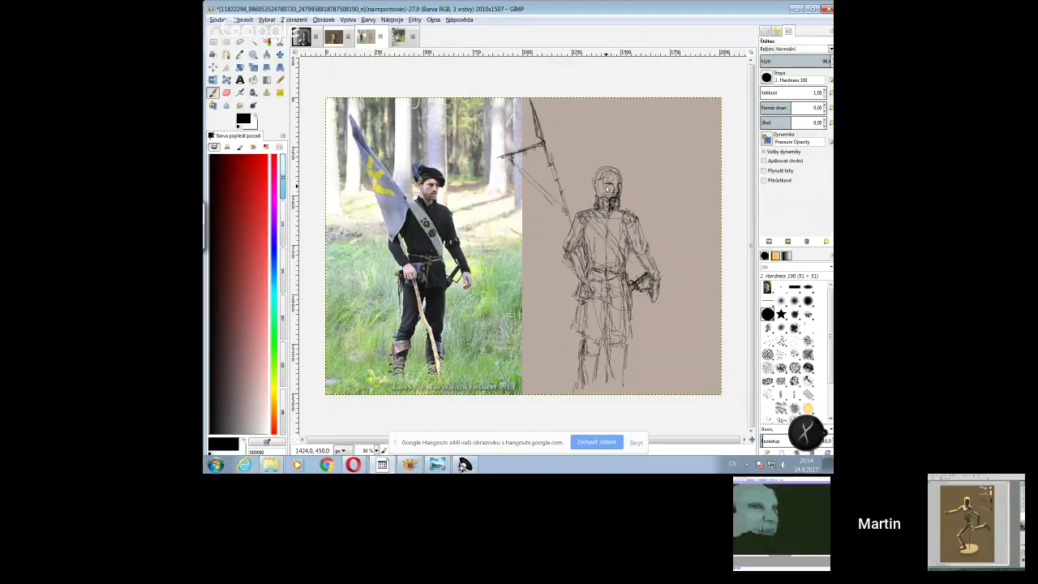
mouse_move(607, 188)
mouse_down()
mouse_move(616, 188)
mouse_move(596, 189)
mouse_move(609, 207)
mouse_up()
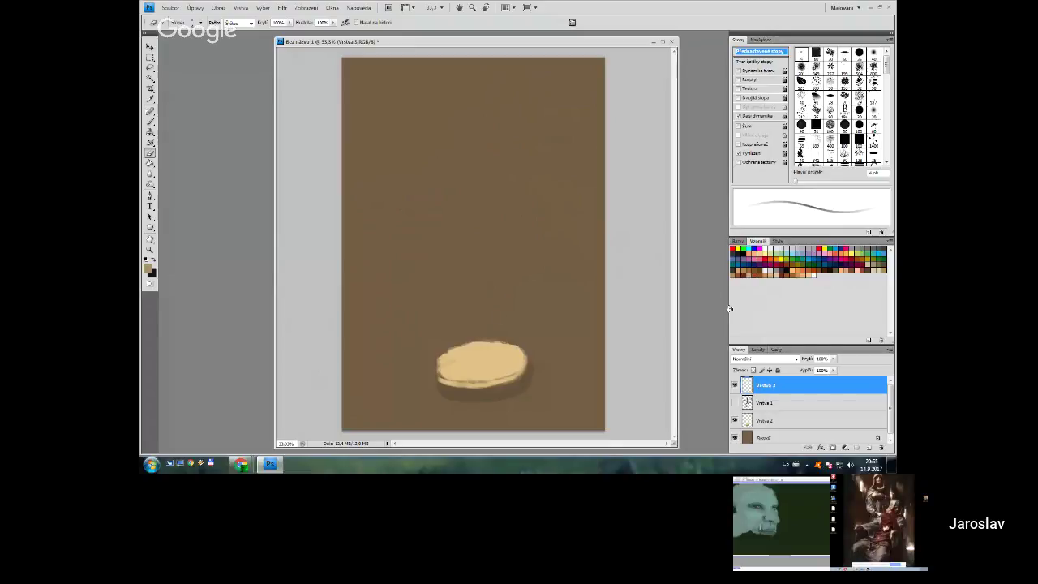
- In Photoshop, set the foreground colour to black and switch from the Eraser to the Brush tool
click(782, 269)
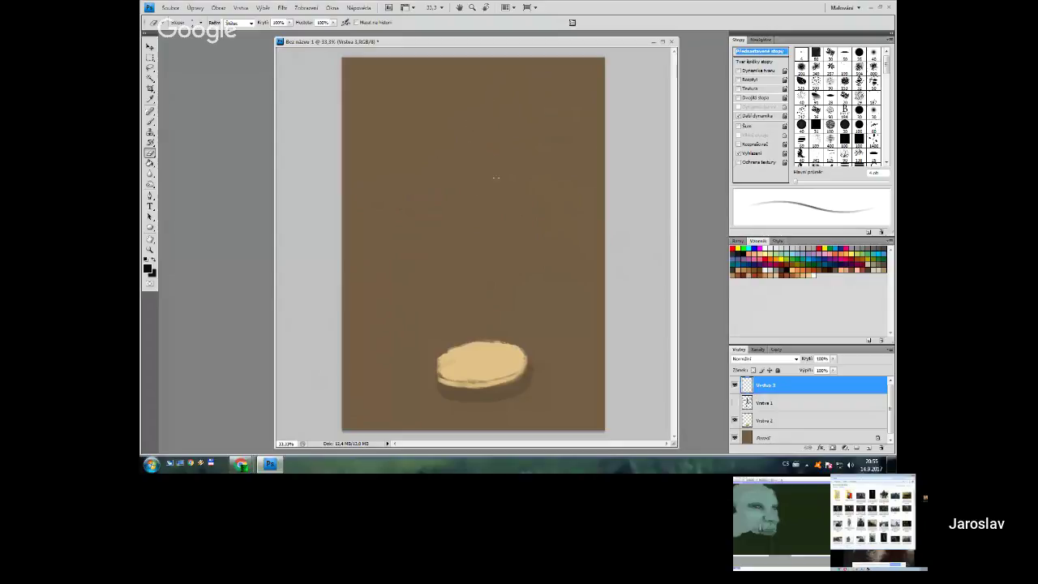
click(859, 53)
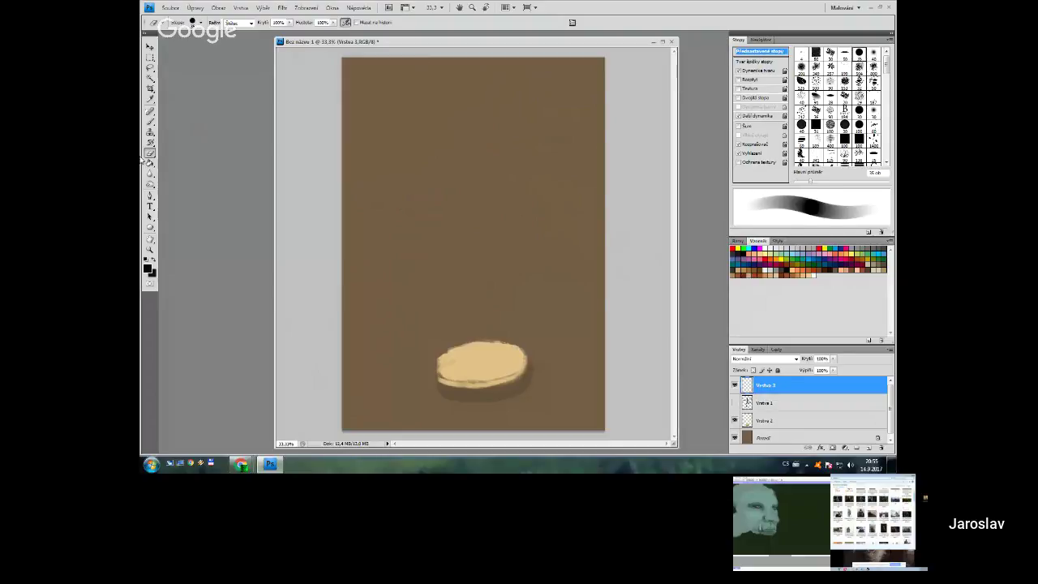
click(741, 70)
click(801, 53)
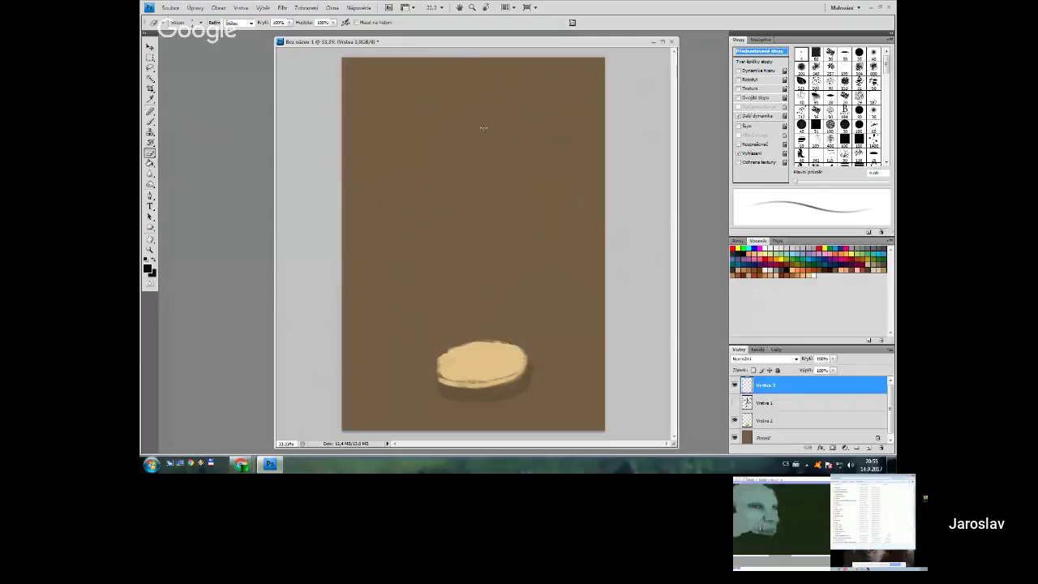
key(b)
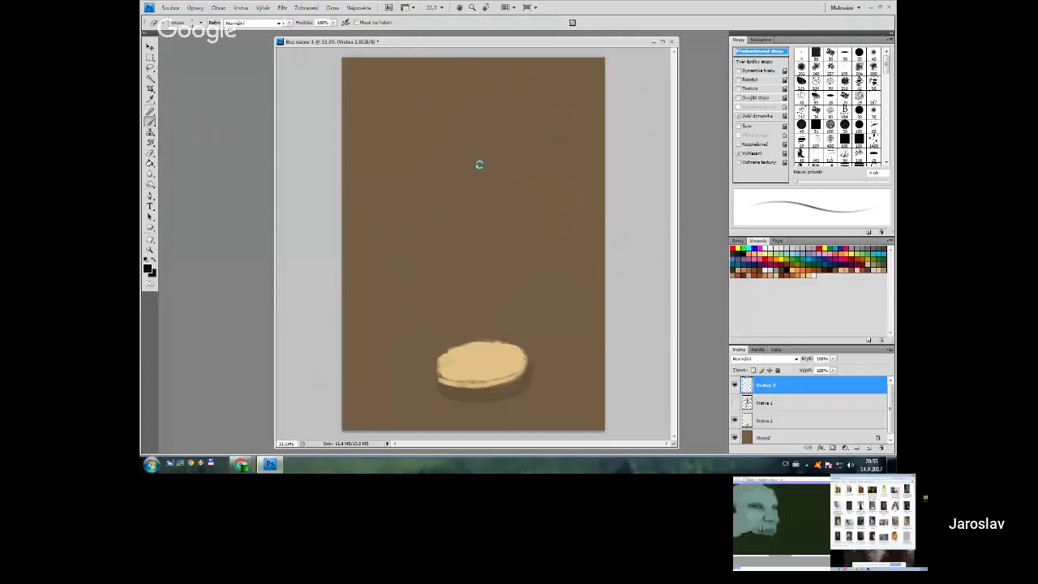
- Test the Brush with a head scribble, undo it, and reduce the brush size to 4 px
mouse_move(465, 153)
mouse_down()
mouse_move(486, 138)
mouse_move(466, 168)
mouse_up()
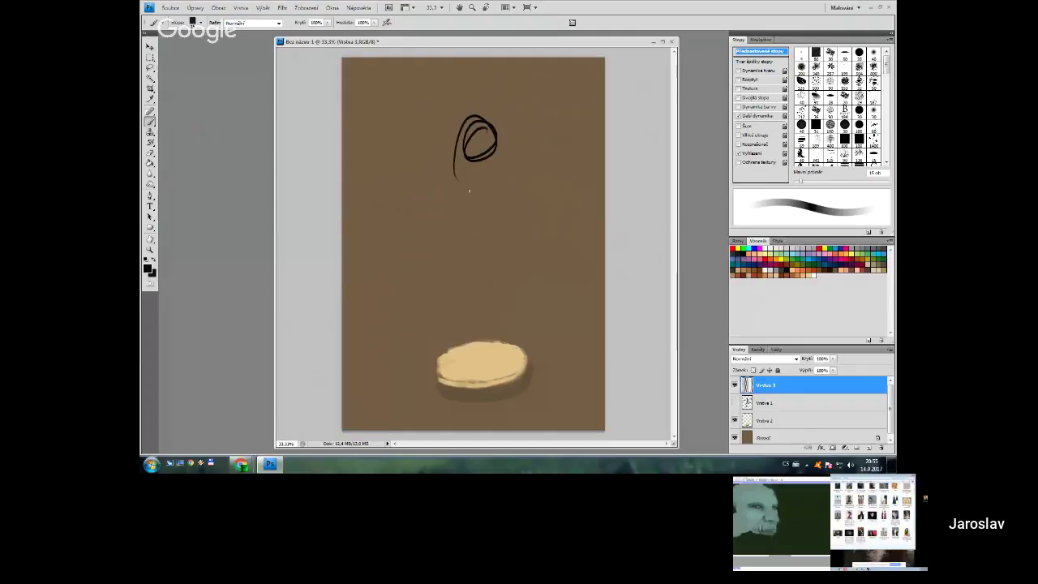
key(ctrl+z)
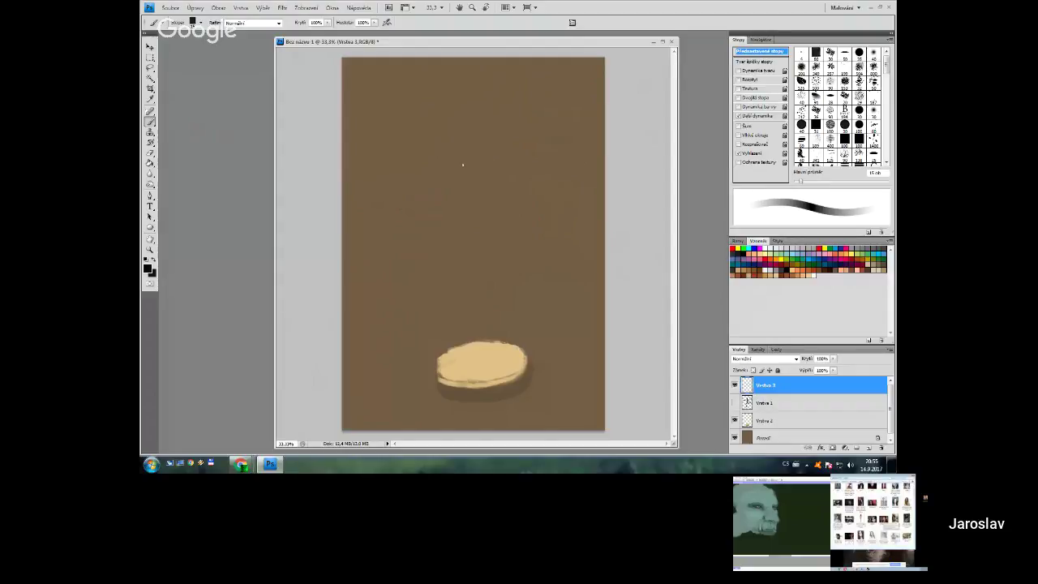
key(bracketleft)
key(bracketleft)
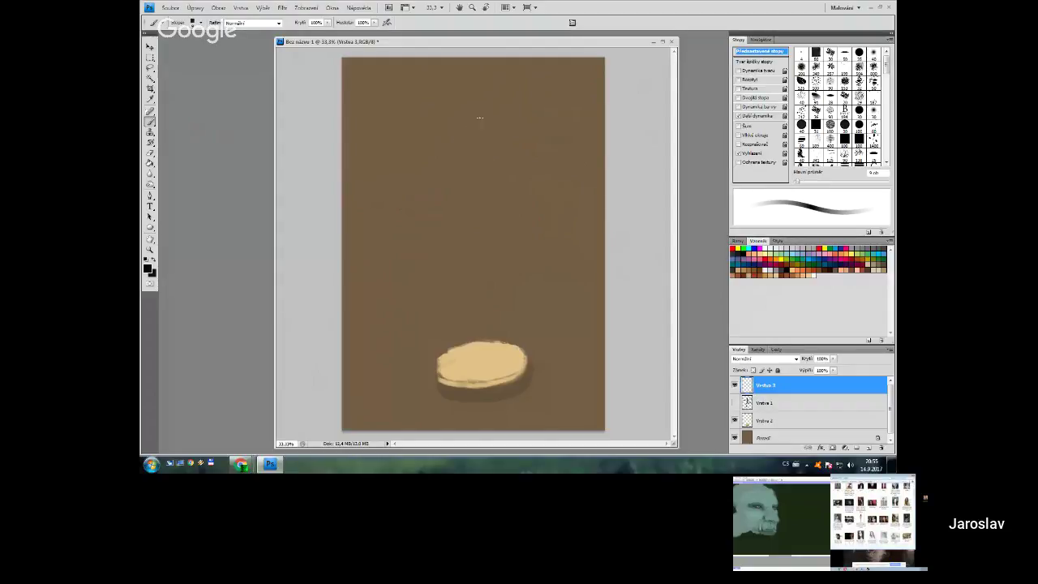
key(bracketleft)
key(bracketleft)
key(bracketleft)
key(bracketleft)
key(bracketleft)
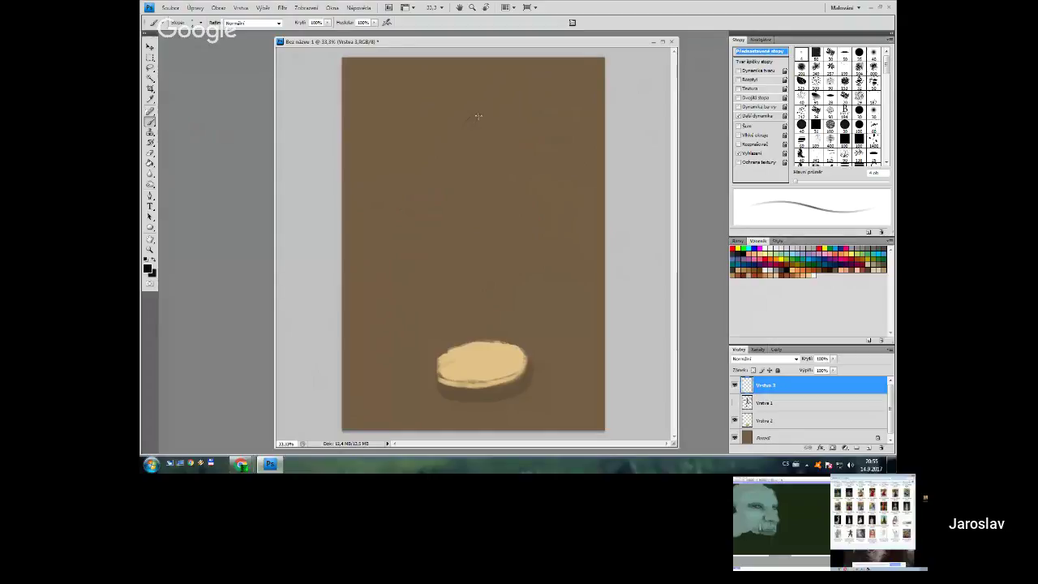
- Sketch the figure's oval head, shoulder line and spine, plus a vertical balance line running down to the disc base
mouse_move(475, 138)
mouse_down()
mouse_move(469, 112)
mouse_move(492, 122)
mouse_move(467, 108)
mouse_move(481, 118)
mouse_move(484, 95)
mouse_move(463, 207)
mouse_up()
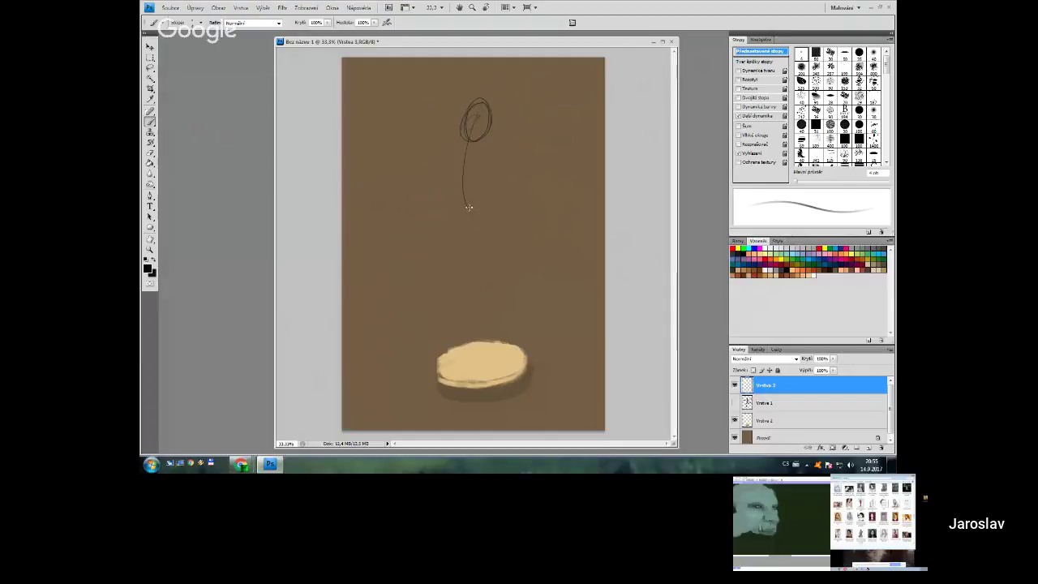
drag(447, 149, 493, 151)
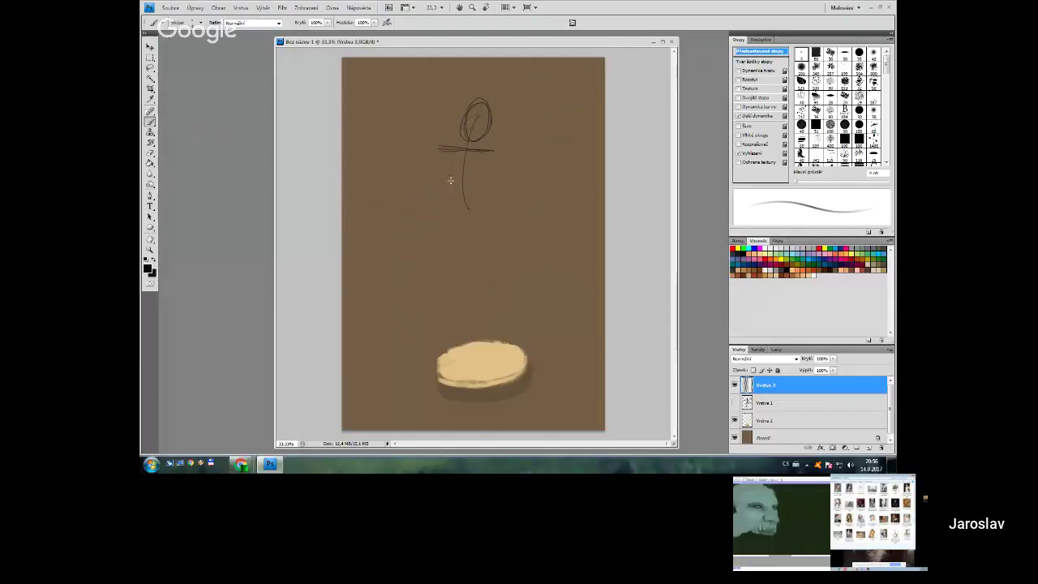
drag(477, 130, 469, 219)
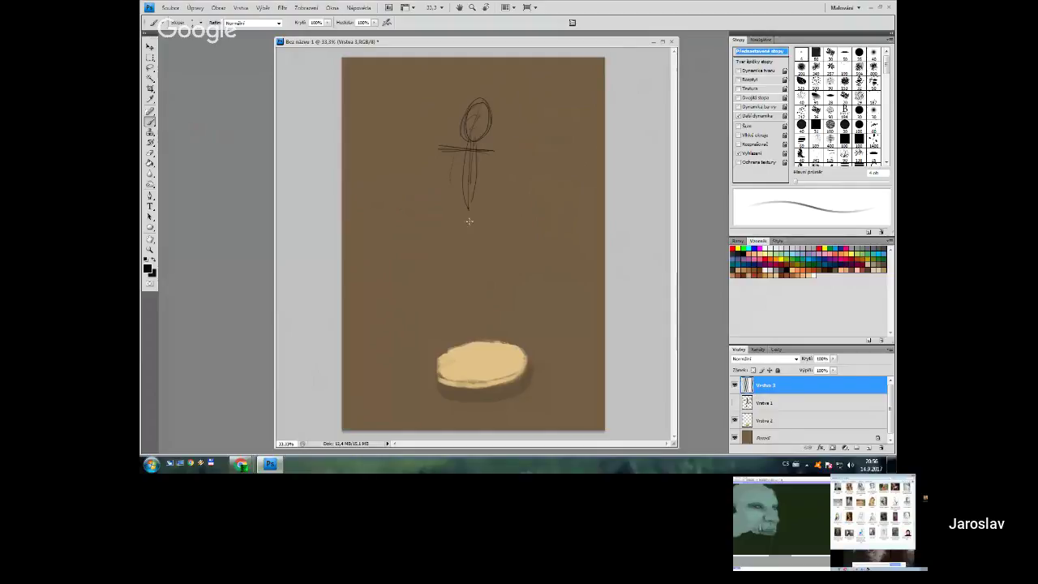
drag(479, 257, 480, 339)
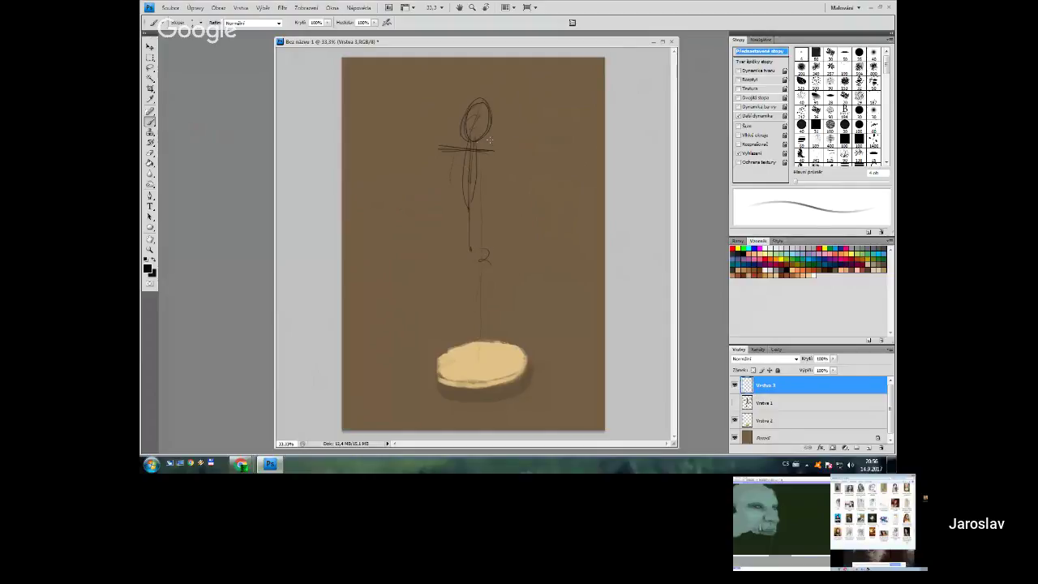
drag(481, 255, 483, 360)
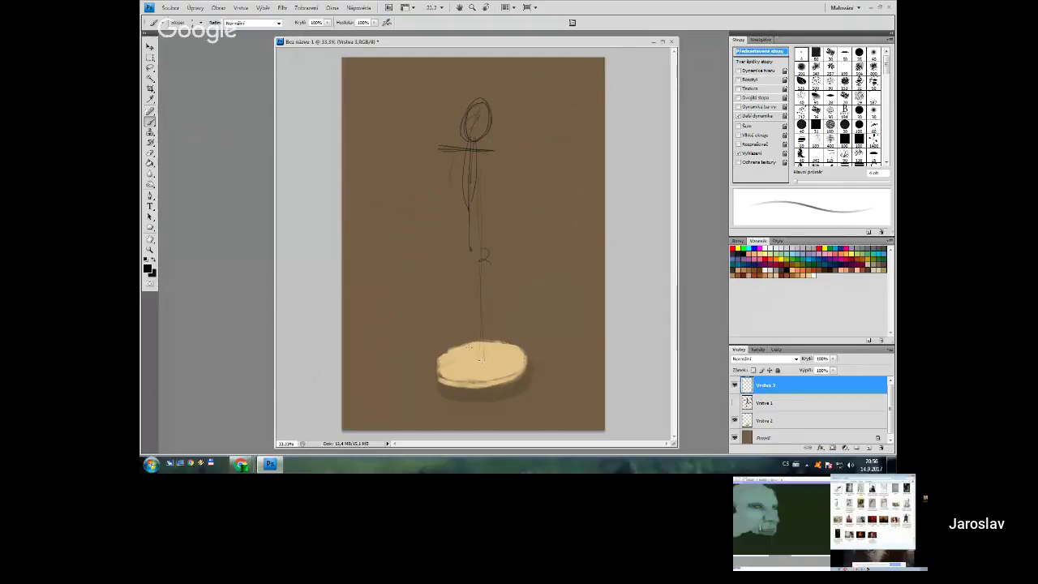
- Sketch stick legs, one bent with its foot on the disc base and the other raised behind with a bent knee
mouse_move(482, 240)
mouse_down()
mouse_move(441, 302)
mouse_move(433, 283)
mouse_move(460, 346)
mouse_up()
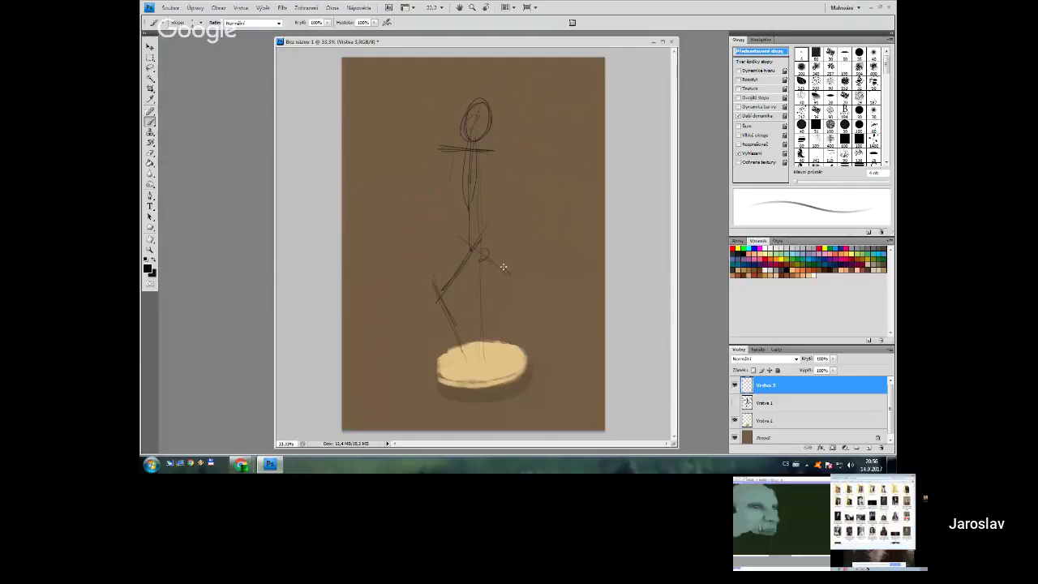
drag(502, 266, 558, 246)
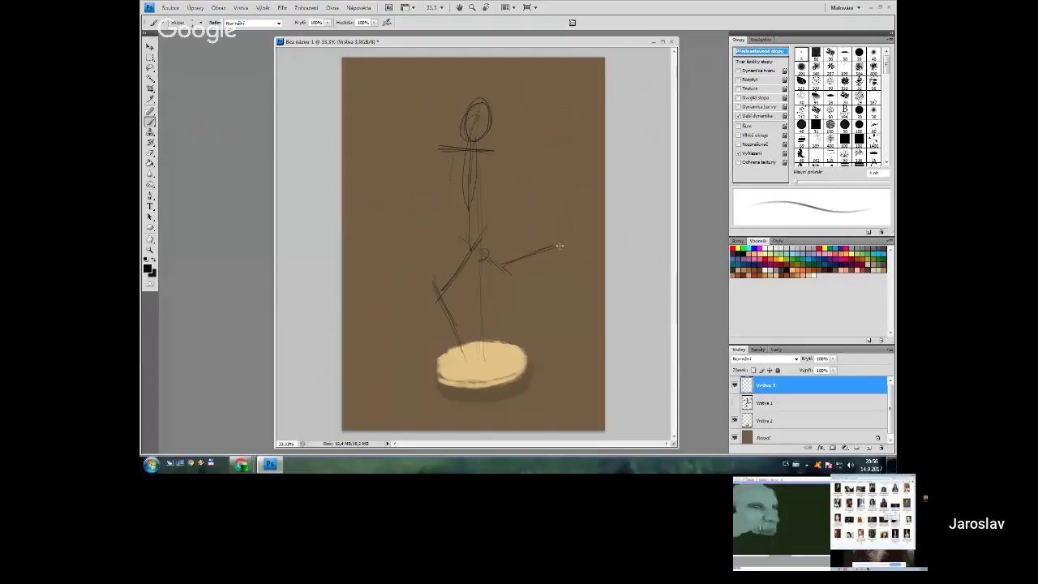
drag(554, 241, 572, 268)
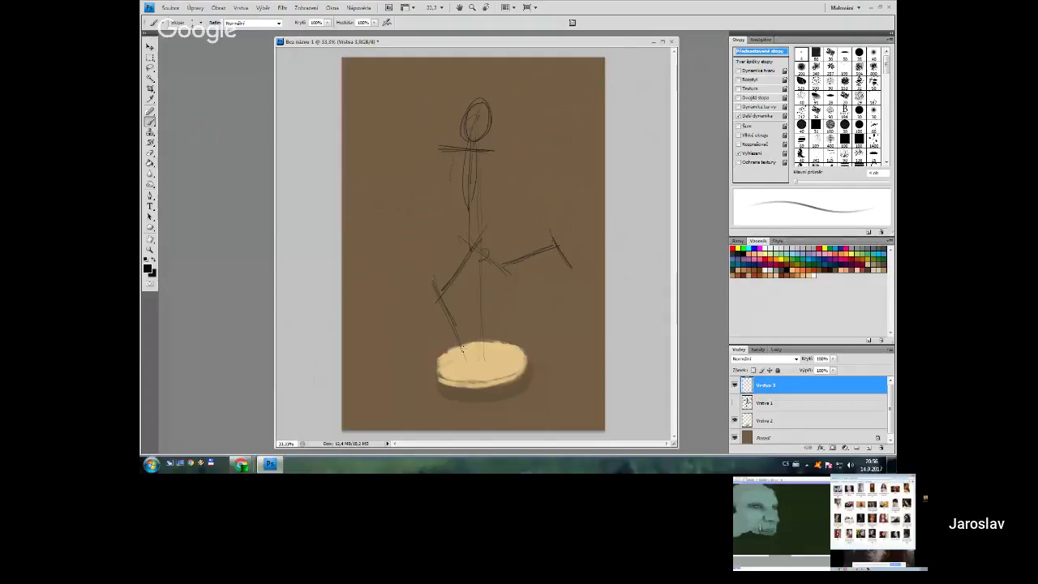
mouse_move(451, 355)
mouse_down()
mouse_move(467, 345)
mouse_move(445, 359)
mouse_up()
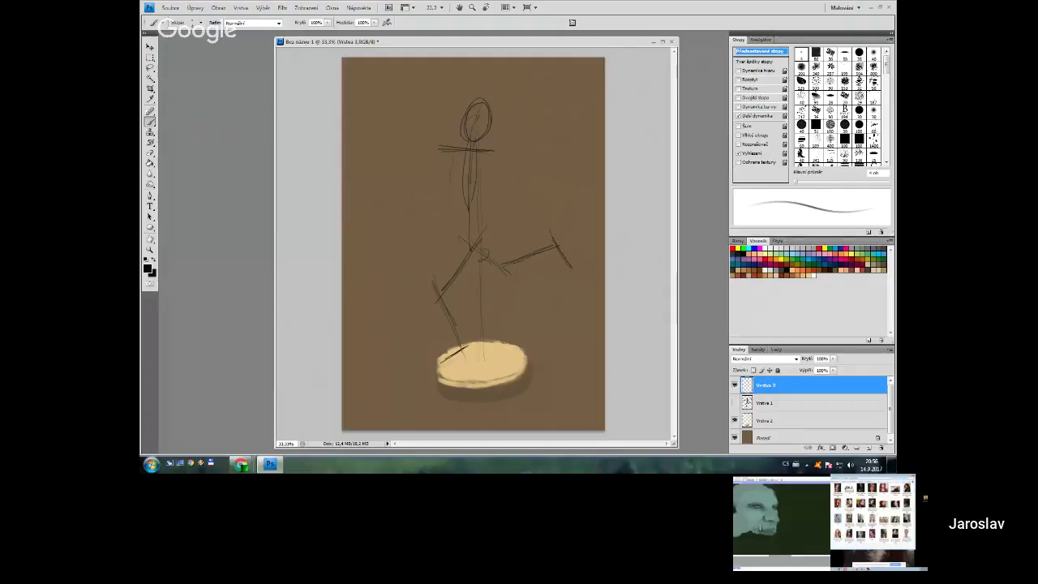
- Sketch the outstretched arm from the shoulder through the elbow and forearm, ending in an oval hand
drag(458, 149, 429, 168)
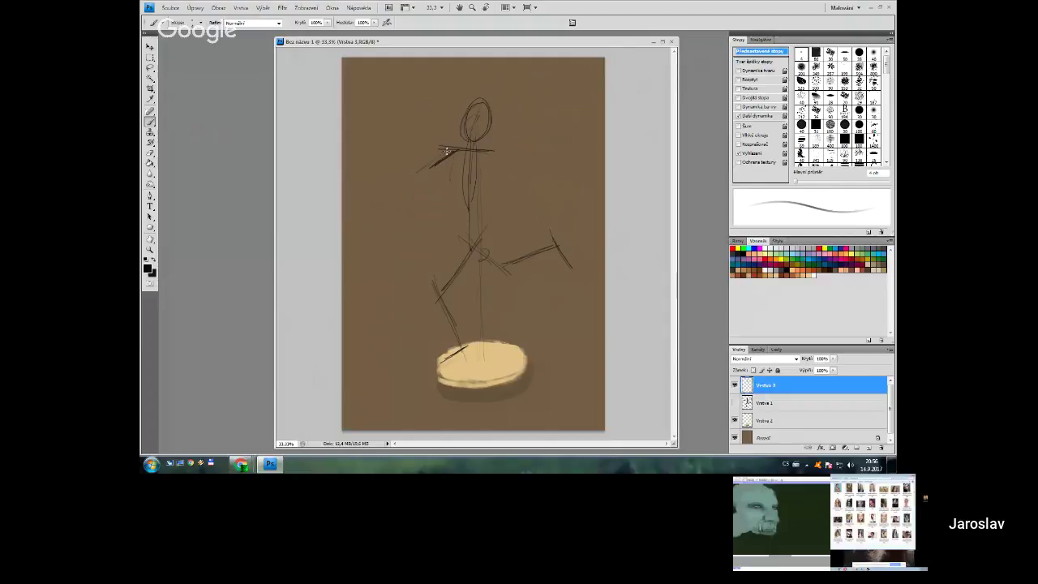
mouse_move(428, 168)
mouse_down()
mouse_move(375, 172)
mouse_move(422, 170)
mouse_up()
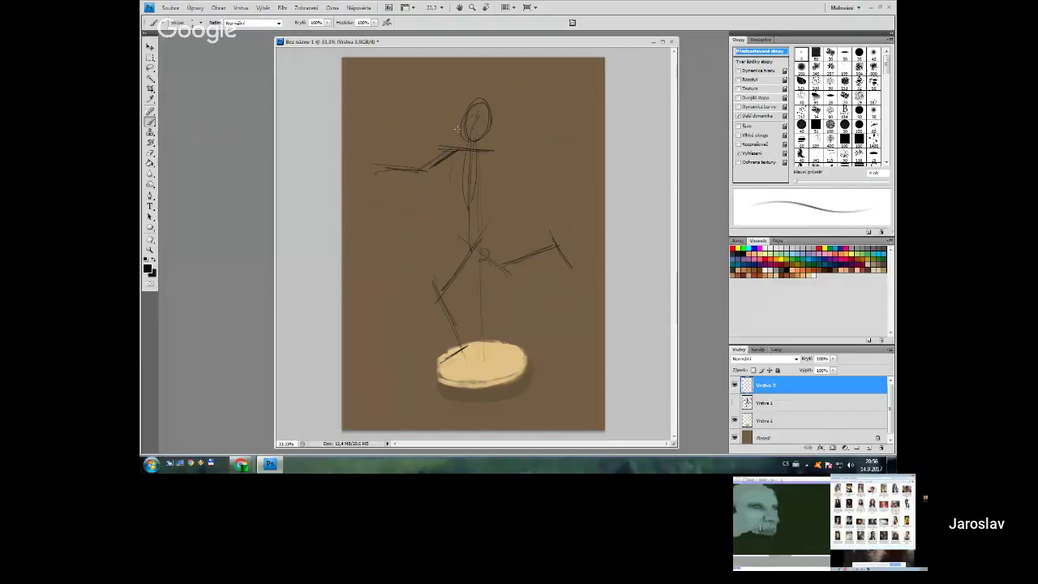
drag(448, 150, 498, 148)
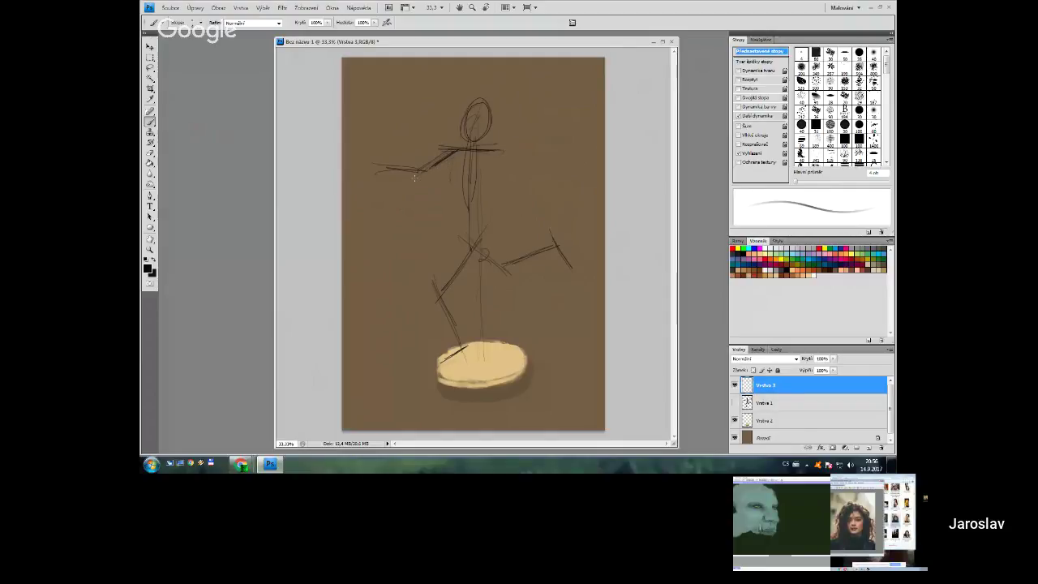
drag(429, 169, 375, 172)
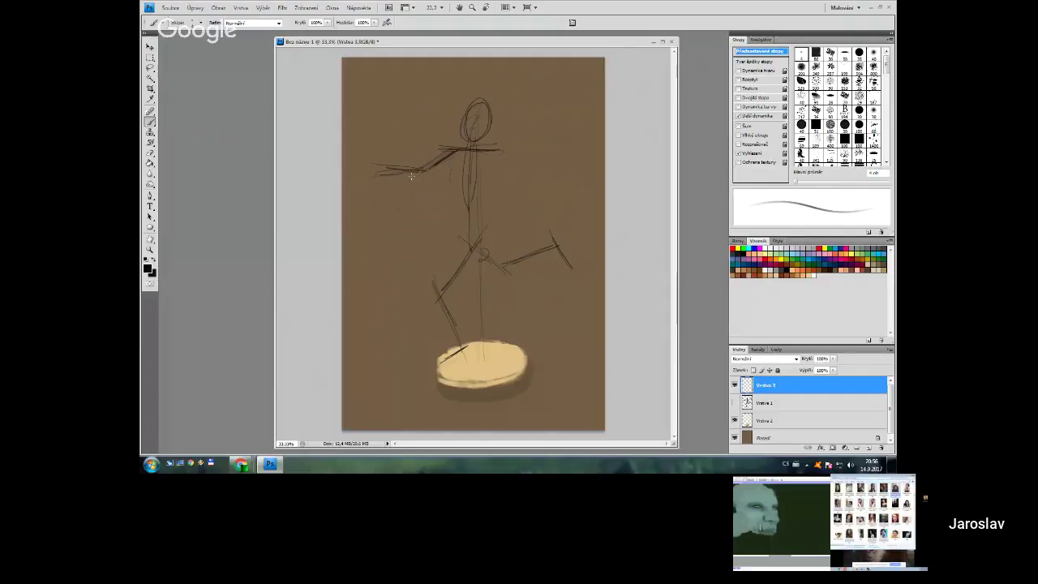
key(e)
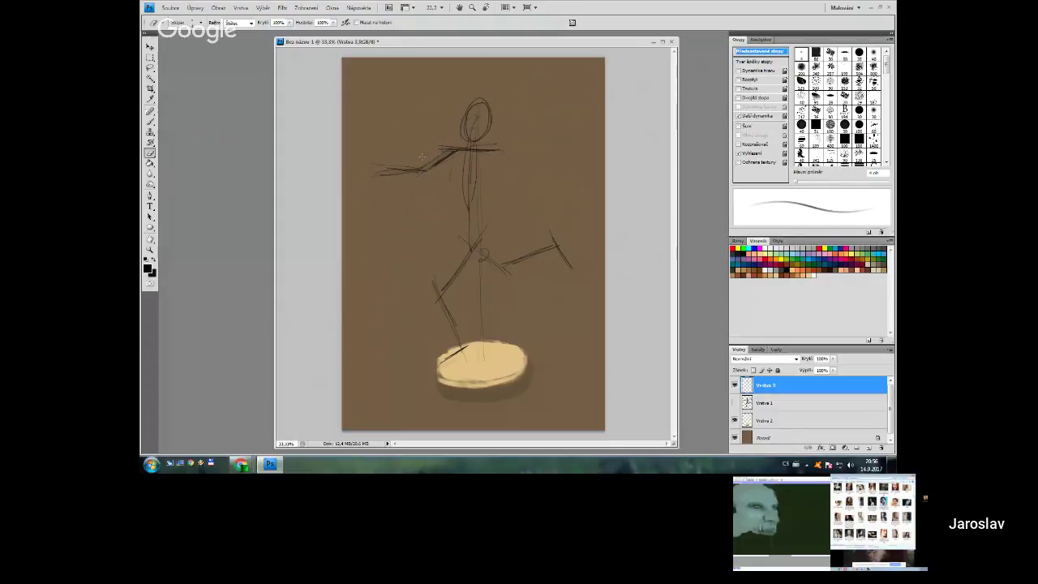
key(b)
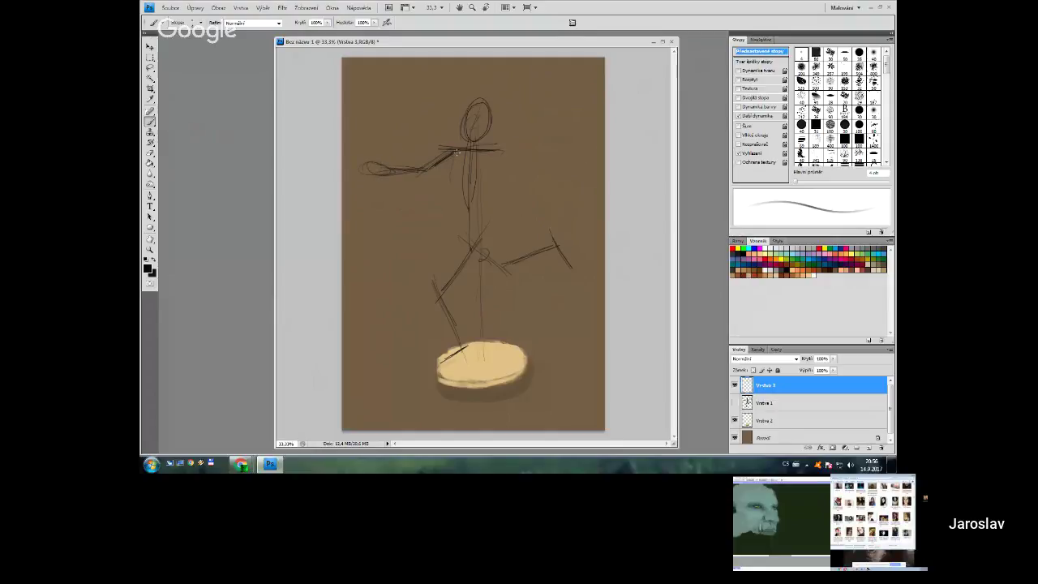
- Sketch the opposite shoulder joint and an arm that bends at the elbow and hangs down towards the raised leg
drag(499, 162, 496, 156)
drag(535, 186, 493, 151)
drag(527, 210, 520, 253)
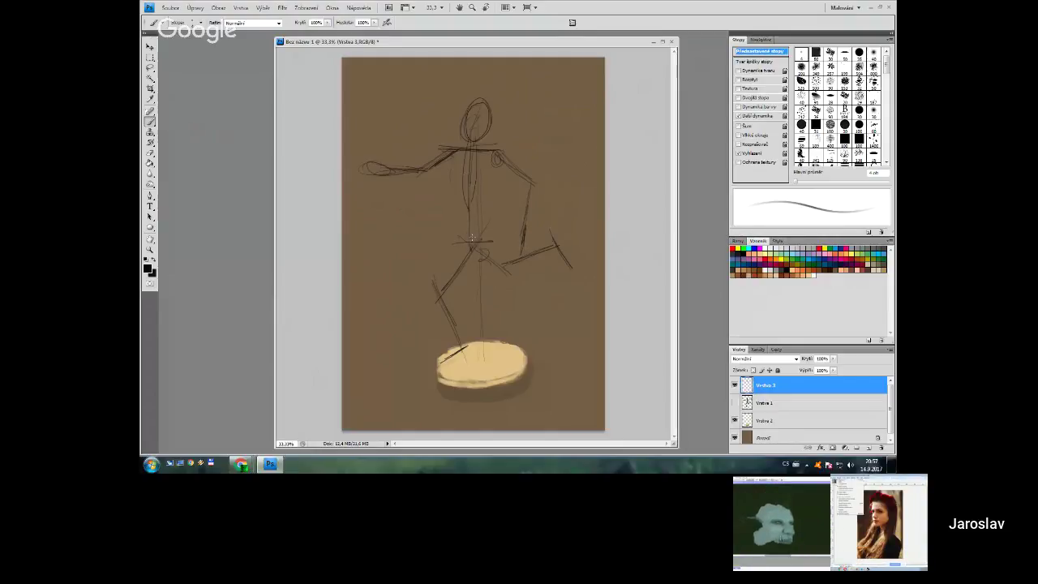
- Mark the hip, waist and rib levels across the spine and block in the chest as a box
mouse_move(472, 235)
mouse_down()
mouse_move(485, 235)
mouse_move(457, 237)
mouse_move(493, 242)
mouse_up()
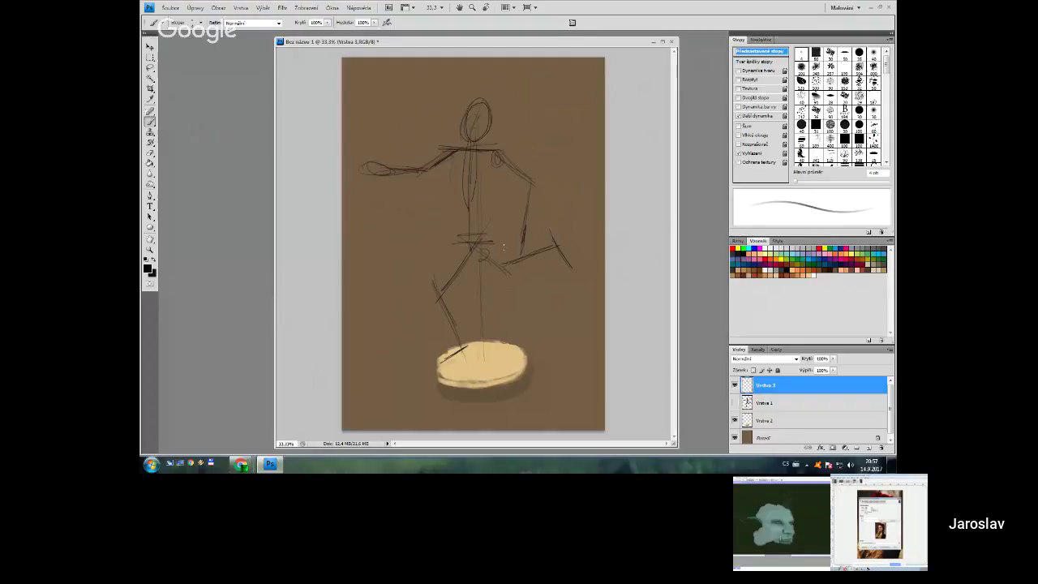
mouse_move(471, 208)
mouse_down()
mouse_move(490, 206)
mouse_move(458, 205)
mouse_move(468, 190)
mouse_move(487, 190)
mouse_up()
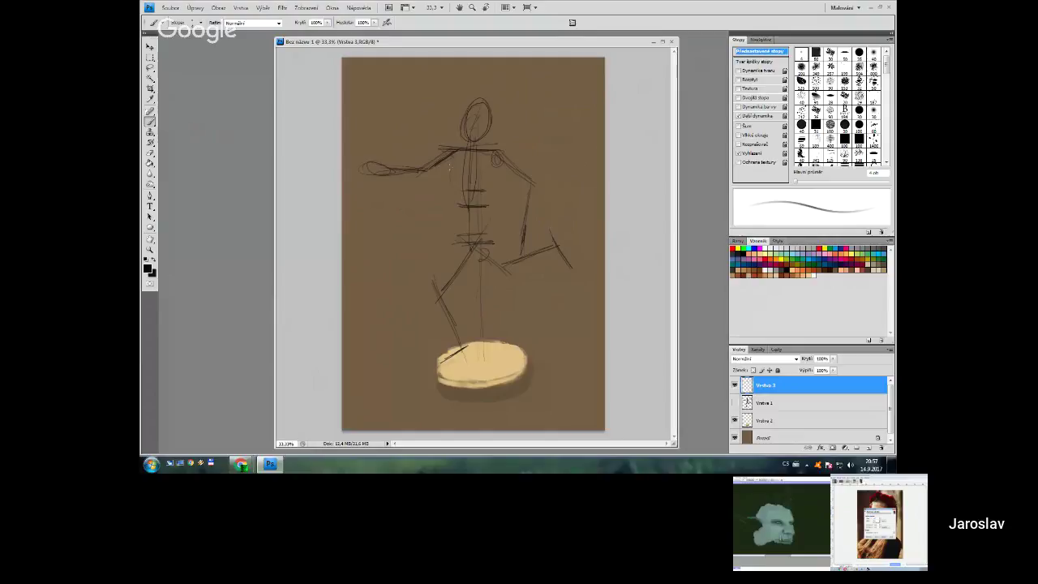
drag(450, 166, 453, 175)
drag(459, 177, 498, 180)
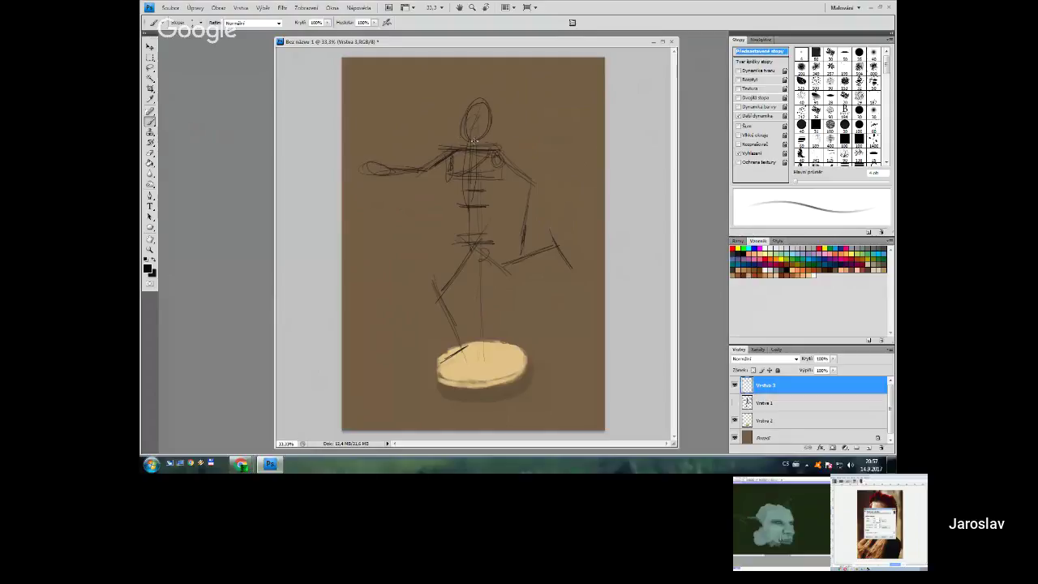
- Choose the hard round 35 px tip for the Eraser and erase the middle of the shoulder line at the neck
key(e)
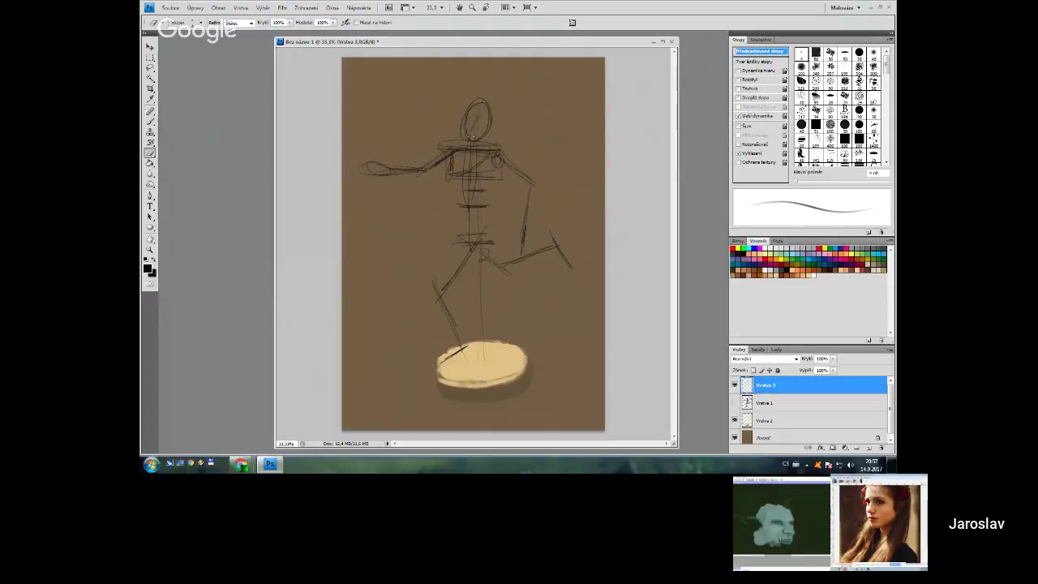
key(bracketright)
key(bracketright)
key(bracketright)
key(bracketright)
key(bracketright)
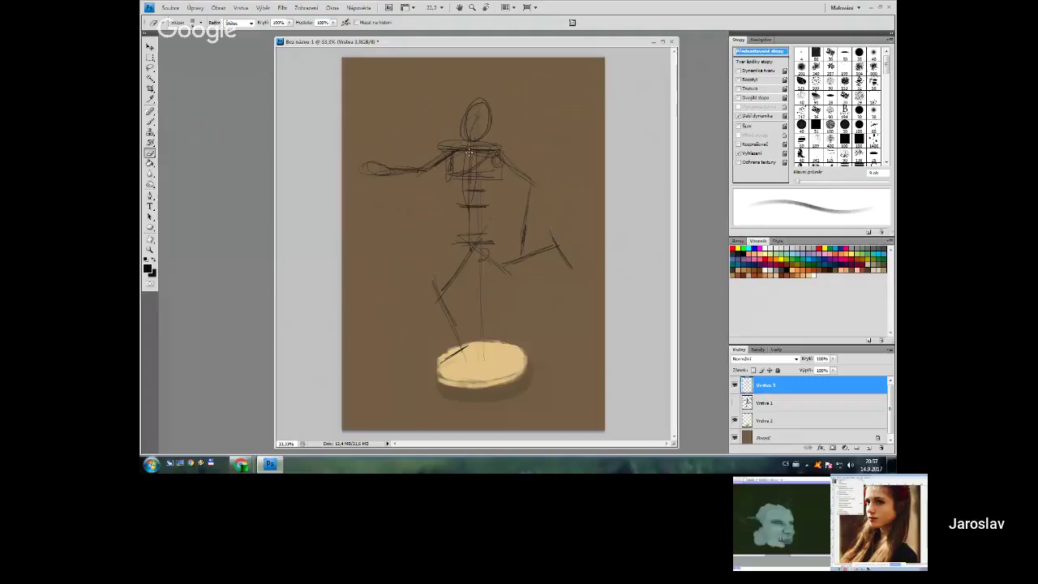
click(859, 53)
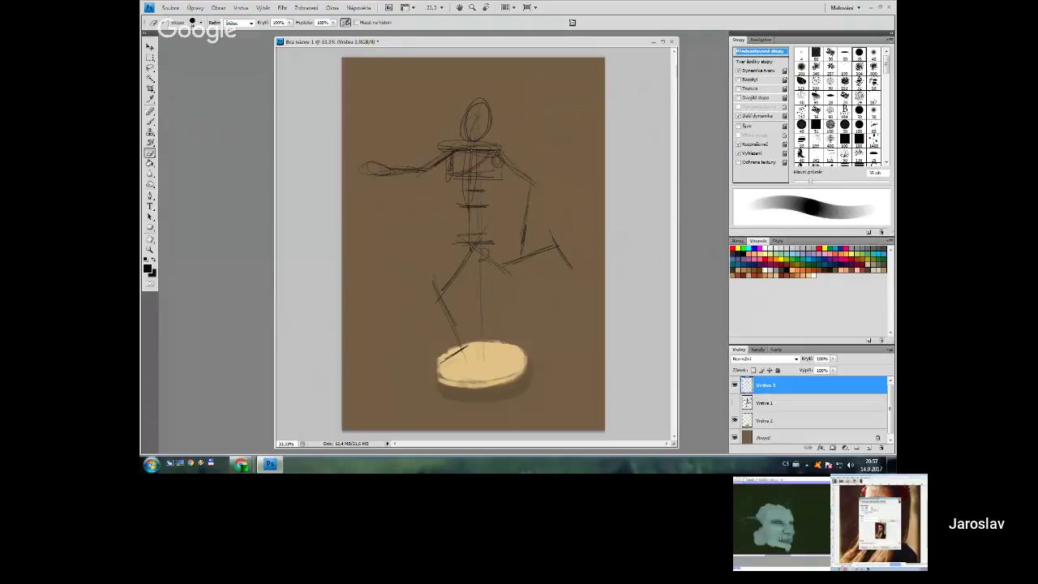
drag(475, 149, 489, 149)
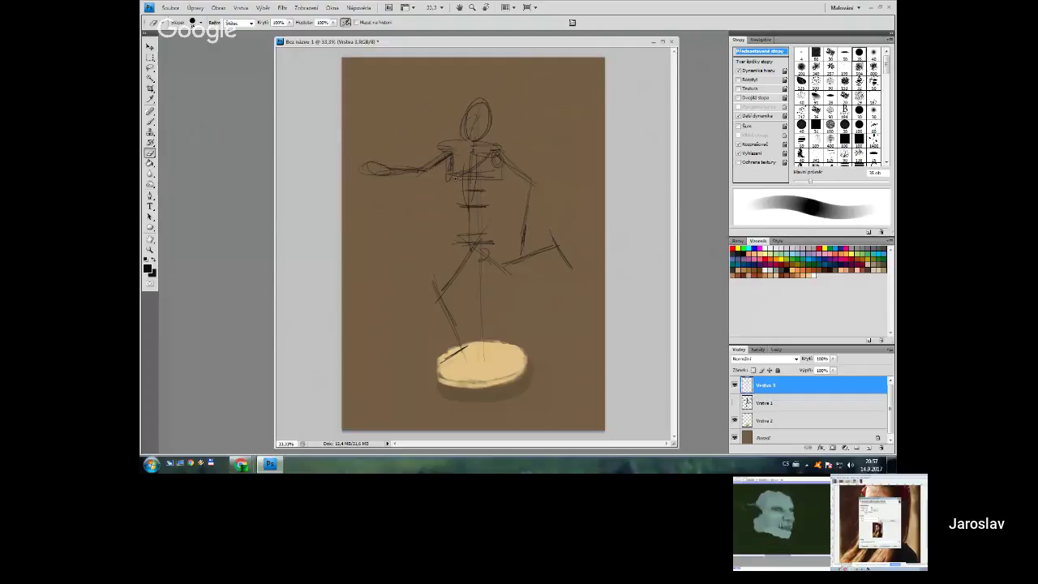
- Redraw the head with the Brush, adding dark crown and face-side lines, and trim its outer edge with the Eraser
key(b)
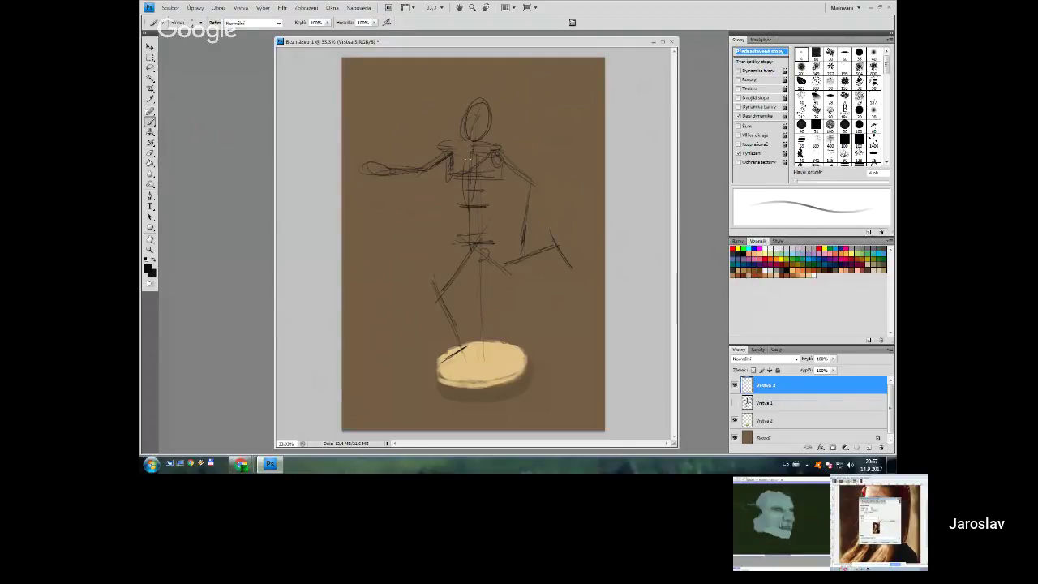
mouse_move(475, 116)
mouse_down()
mouse_move(469, 140)
mouse_move(468, 117)
mouse_move(485, 103)
mouse_move(478, 143)
mouse_move(482, 105)
mouse_move(492, 104)
mouse_up()
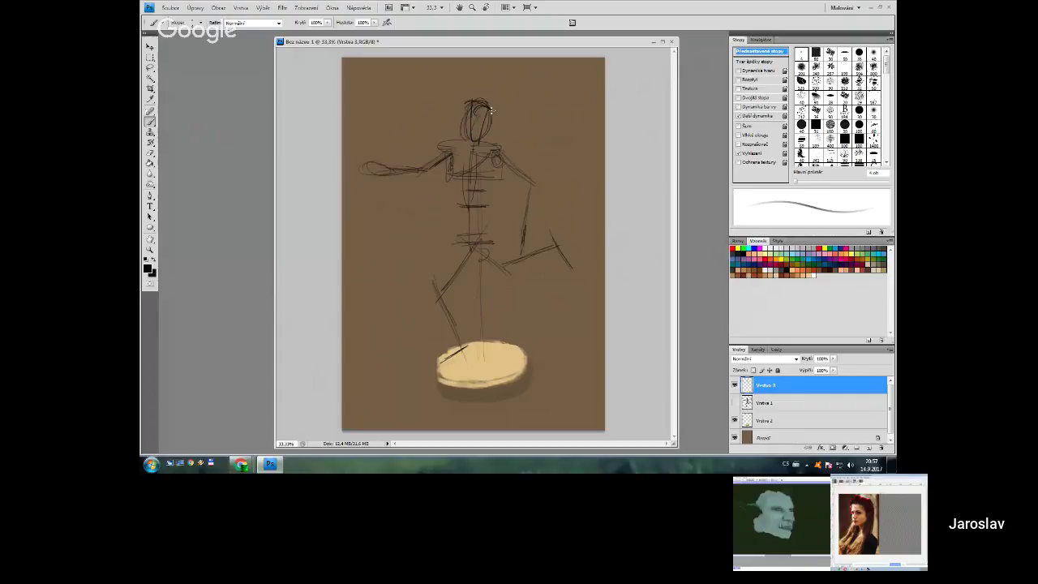
drag(471, 103, 468, 131)
key(e)
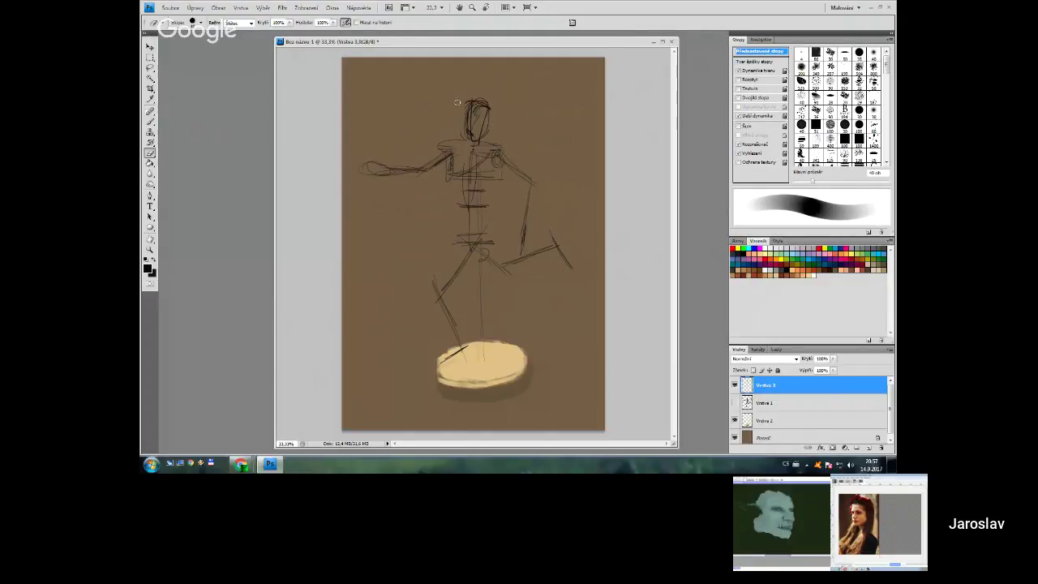
- Define the chest, round shoulder joint and tapering ribcage down to the waist with darker Brush lines
key(b)
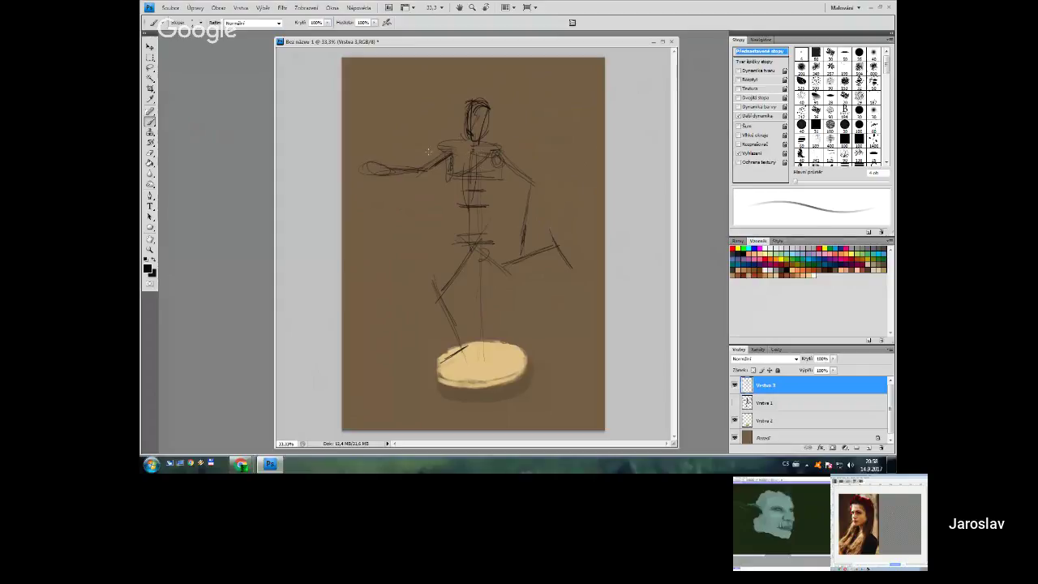
drag(445, 159, 450, 174)
mouse_move(456, 171)
mouse_down()
mouse_move(498, 177)
mouse_move(498, 144)
mouse_move(501, 168)
mouse_up()
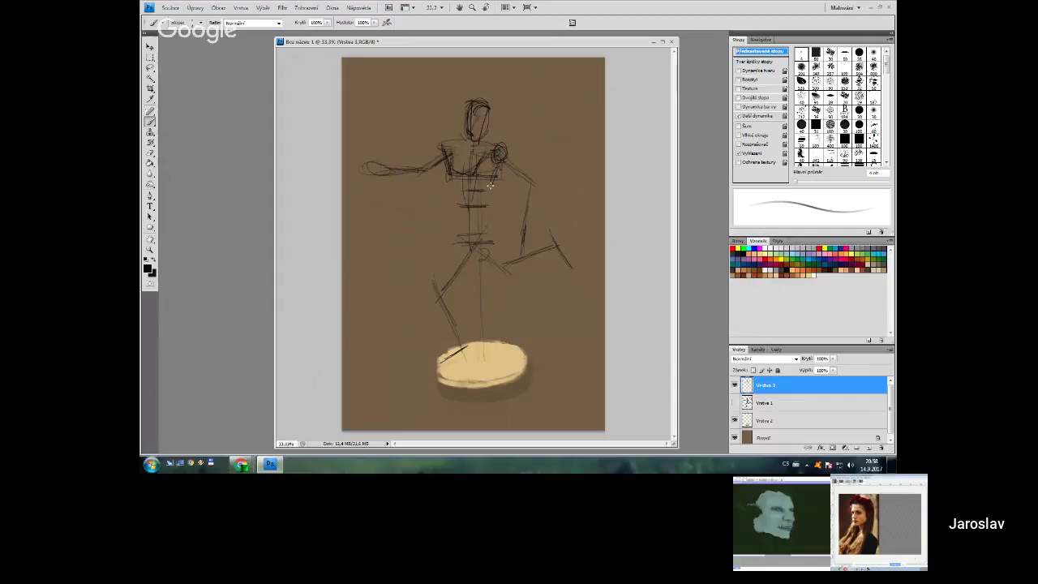
drag(490, 188, 491, 180)
mouse_move(459, 189)
mouse_down()
mouse_move(491, 192)
mouse_move(459, 186)
mouse_move(471, 203)
mouse_up()
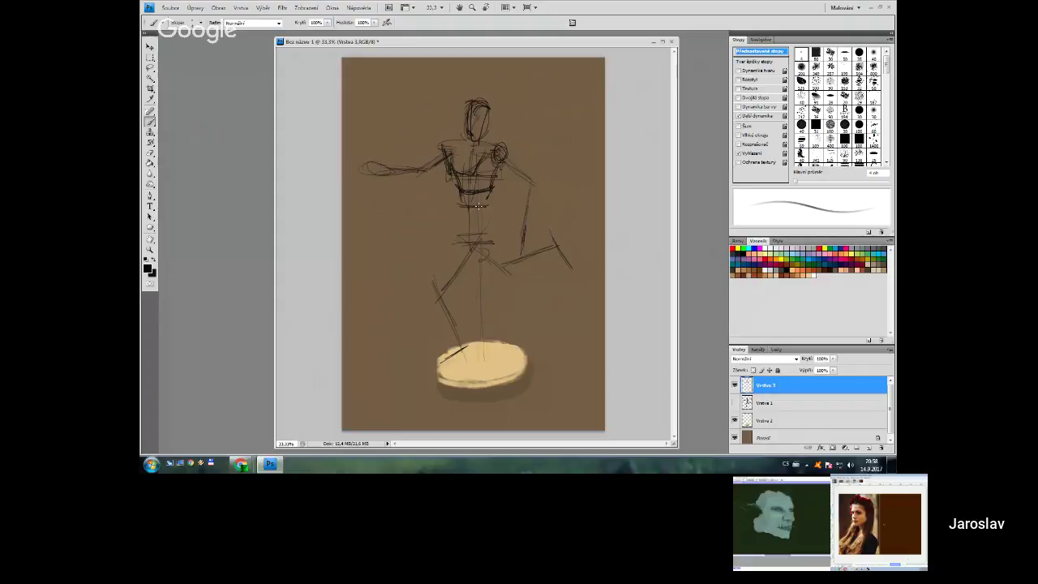
mouse_move(489, 201)
mouse_down()
mouse_move(459, 208)
mouse_move(493, 203)
mouse_up()
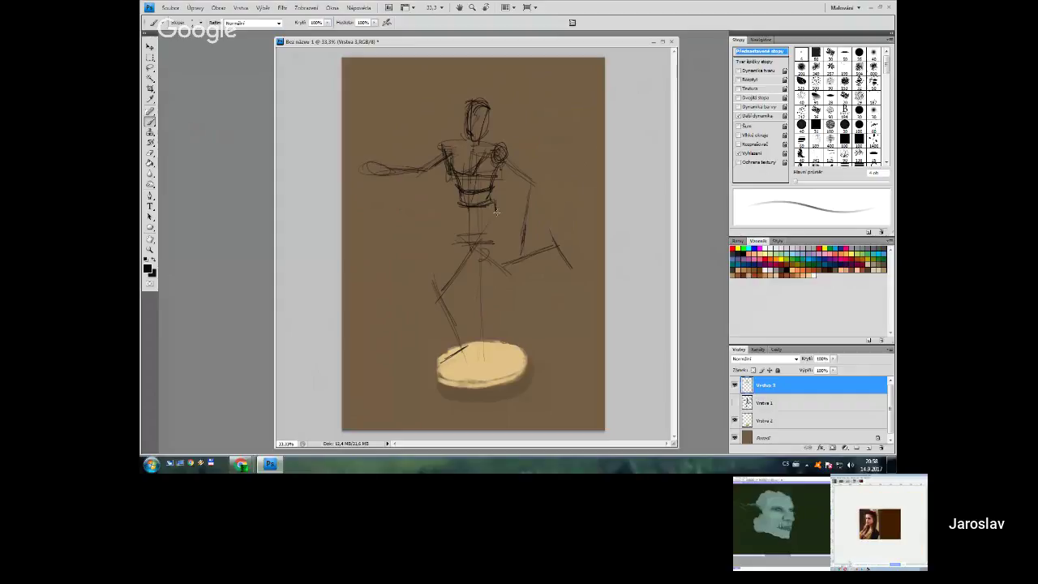
- Sketch the boxy pelvis block below the waist, with an arched opening for the raised leg's hip
drag(496, 213, 497, 232)
mouse_move(470, 234)
mouse_down()
mouse_move(458, 229)
mouse_move(469, 221)
mouse_move(477, 235)
mouse_move(456, 236)
mouse_up()
drag(498, 210, 501, 238)
- Draw the standing leg's round hip joint, thigh, knee joint and lower leg down to the disc base
mouse_move(481, 247)
mouse_down()
mouse_move(493, 242)
mouse_move(488, 267)
mouse_up()
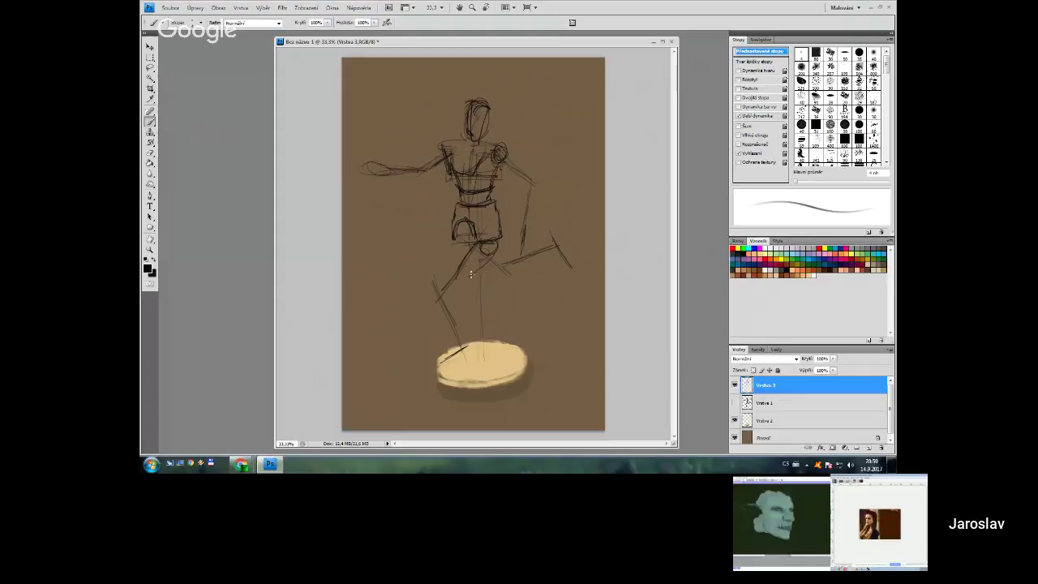
drag(493, 250, 488, 261)
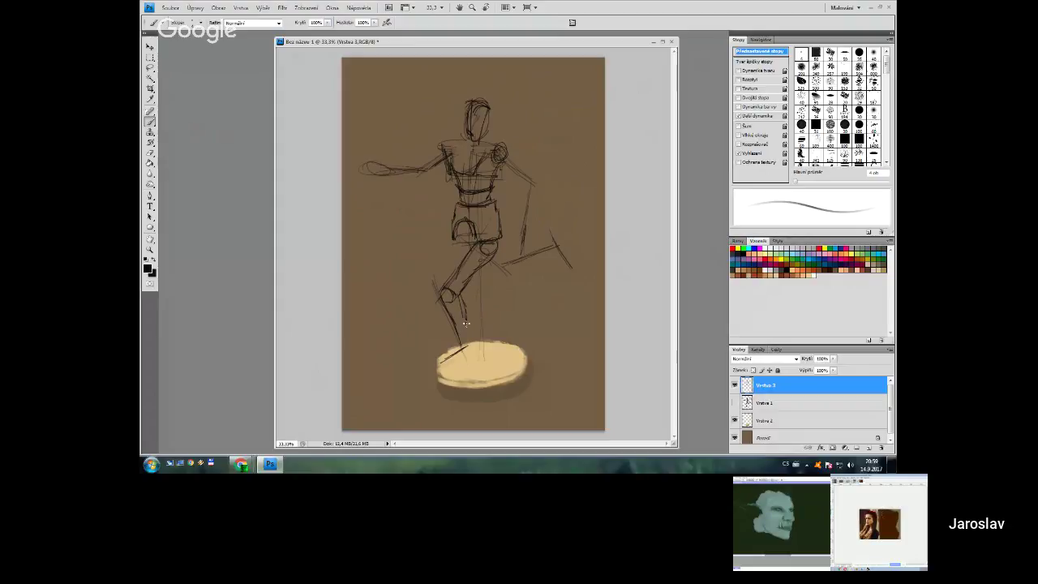
drag(464, 316, 470, 345)
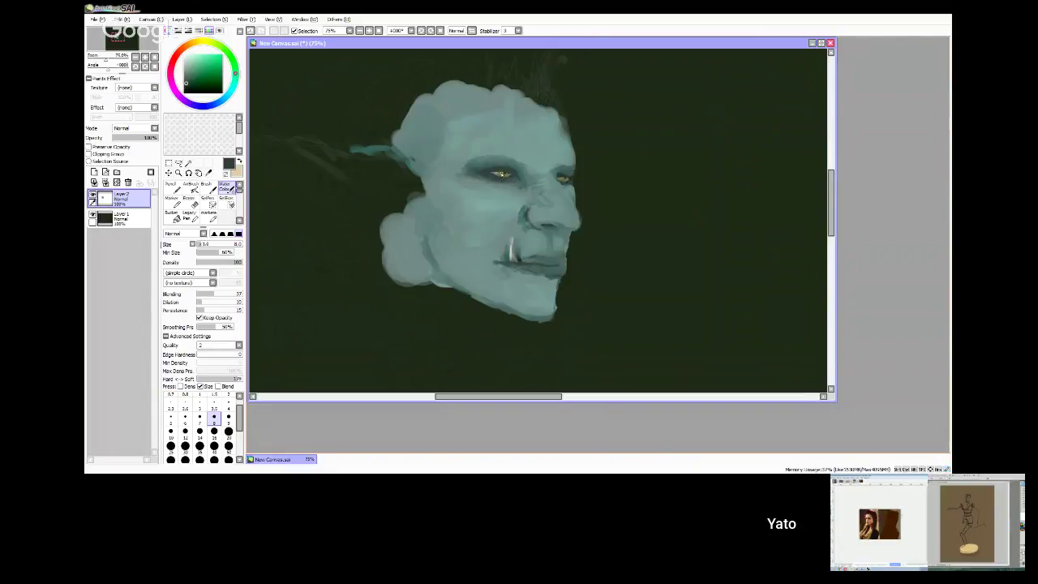
- In SAI, sample the yellowish colour from the near eye of the painted face
alt+click(500, 177)
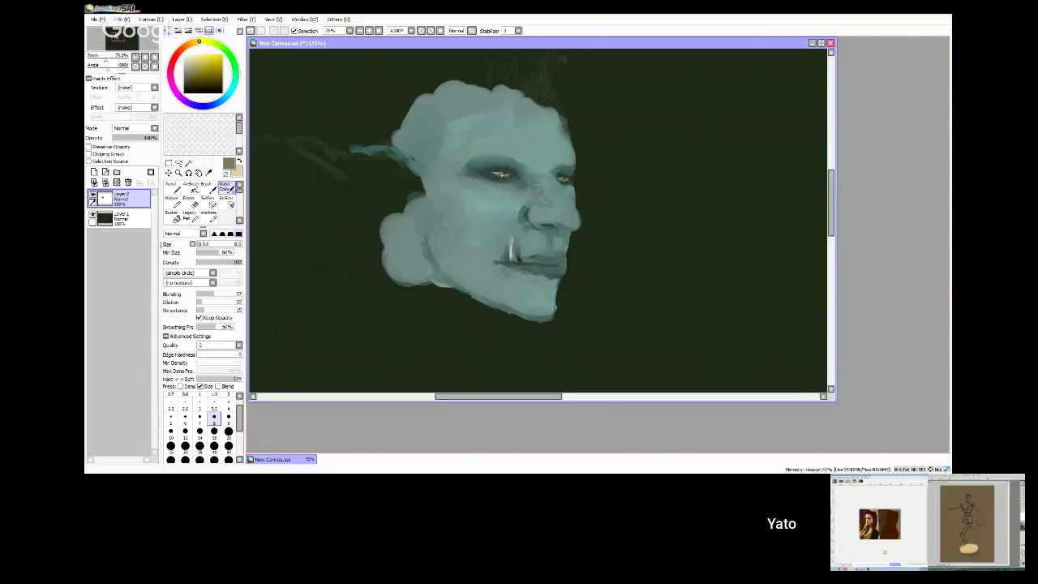
alt+click(495, 174)
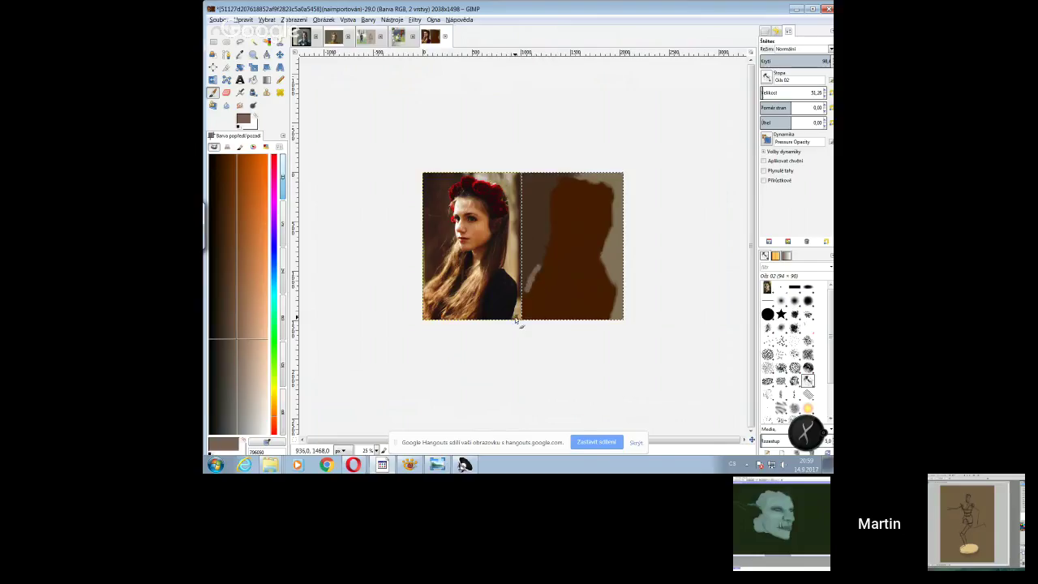
- Paint the background beside the brown figure with greyish-brown edge strokes, and darken it with a dark brown at opacity 31.9
drag(533, 267, 529, 290)
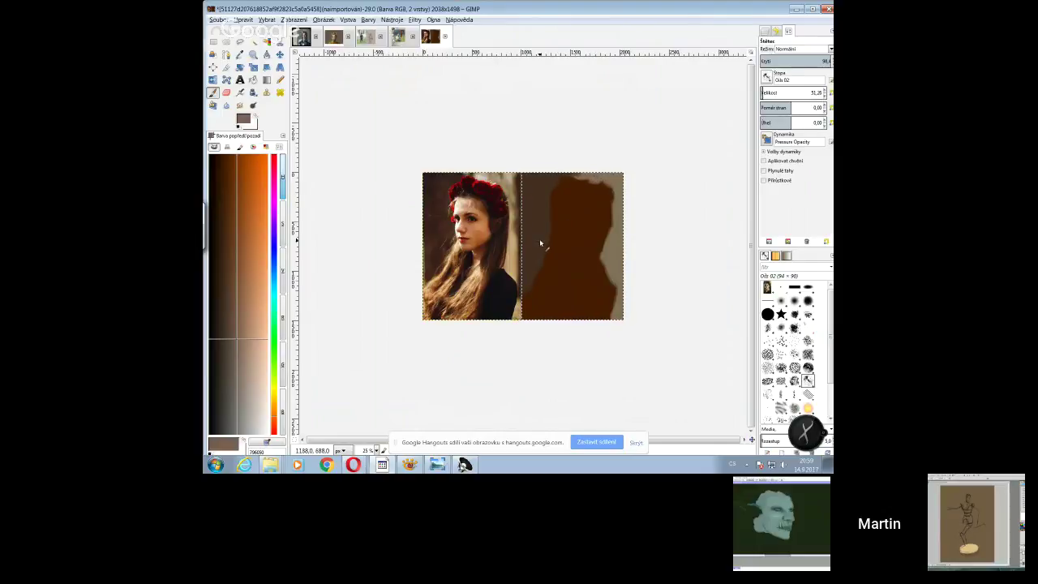
mouse_move(524, 246)
mouse_down()
mouse_move(526, 291)
mouse_move(541, 272)
mouse_move(531, 317)
mouse_up()
click(220, 264)
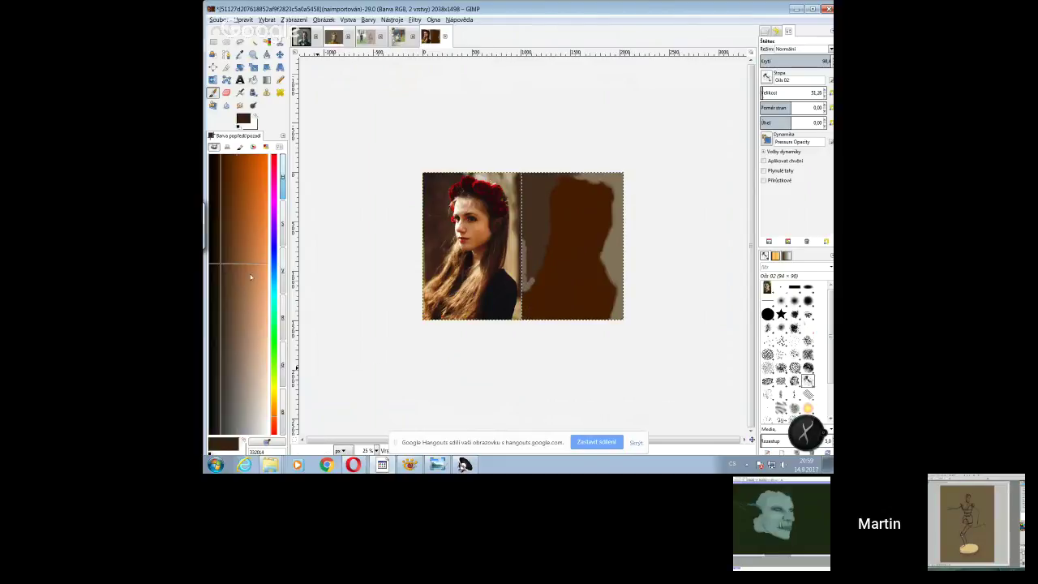
click(773, 92)
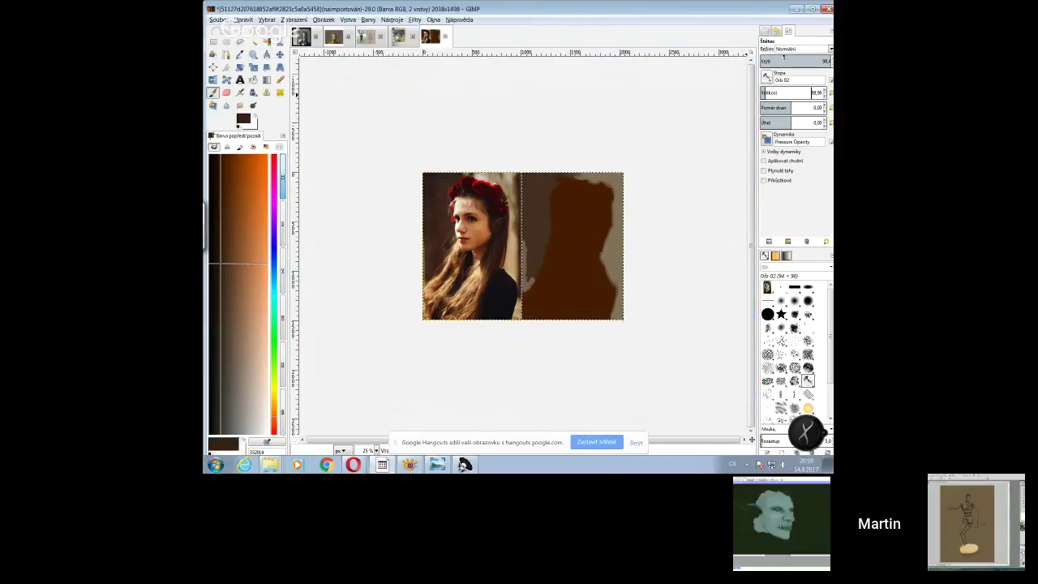
click(777, 63)
drag(529, 277, 537, 252)
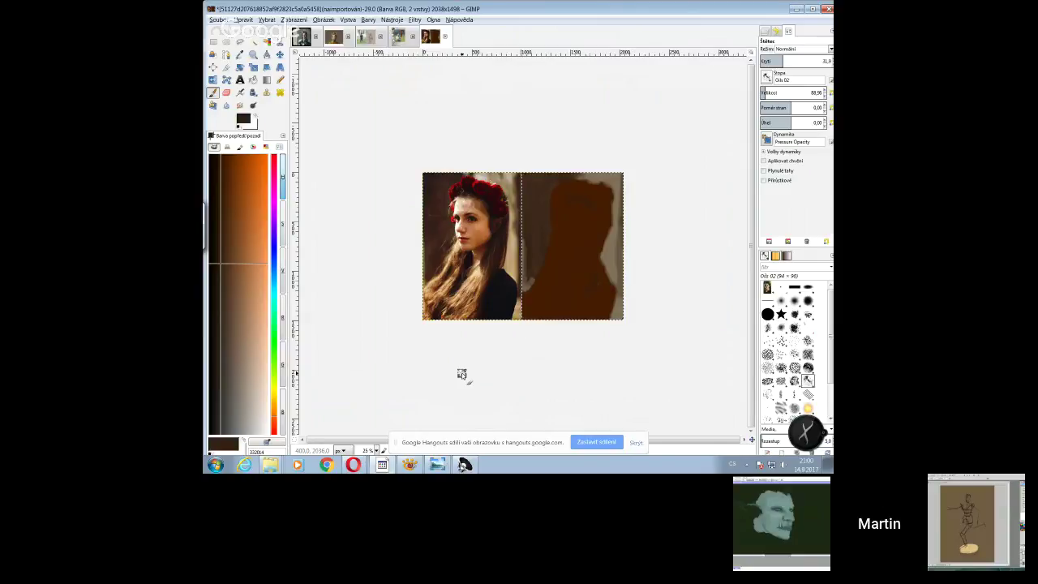
- Paint the outer edge of the figure's shoulder and arm in near-black brown at opacity 47.3
click(219, 244)
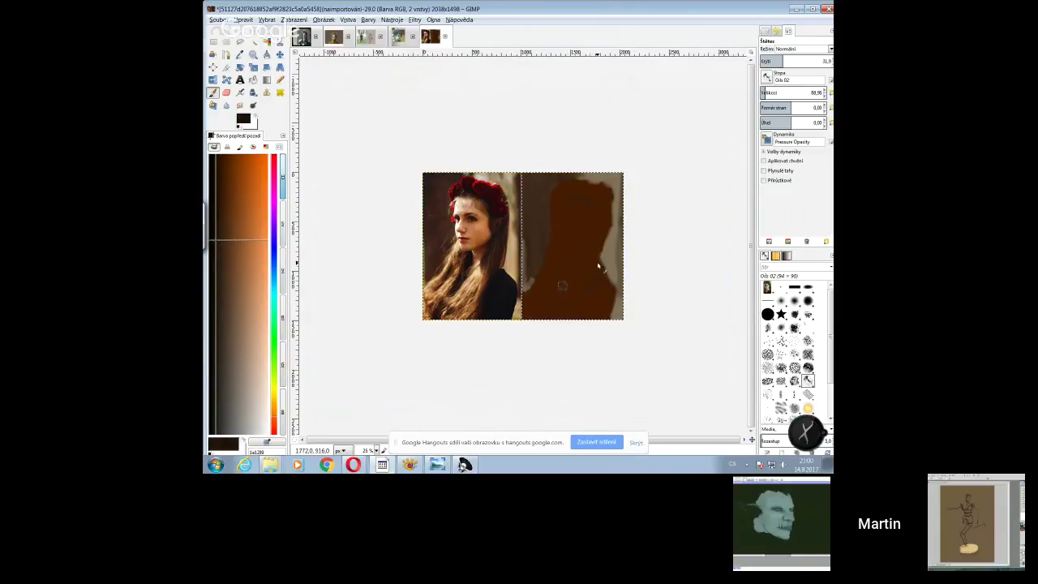
click(767, 92)
click(793, 61)
mouse_move(599, 281)
mouse_down()
mouse_move(611, 281)
mouse_move(605, 274)
mouse_move(614, 288)
mouse_up()
click(212, 193)
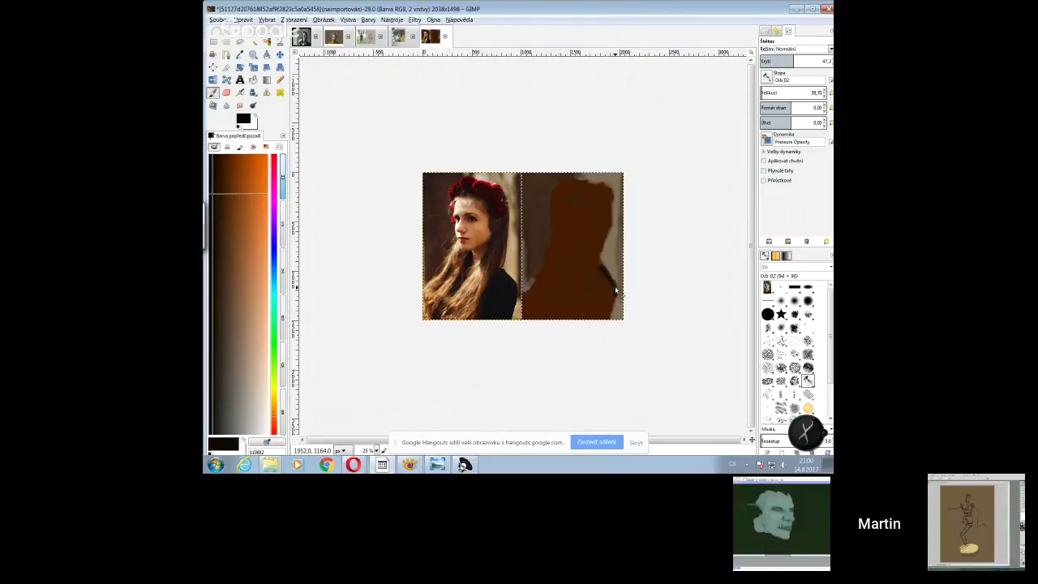
drag(613, 280, 613, 317)
- Enlarge the brush and block in the dark clothing, the shadow across the chest and the dark hair framing the head
key(bracketright)
key(bracketright)
key(bracketright)
key(bracketright)
mouse_move(596, 288)
mouse_down()
mouse_move(584, 327)
mouse_move(593, 292)
mouse_move(592, 305)
mouse_move(608, 295)
mouse_move(600, 283)
mouse_move(612, 297)
mouse_up()
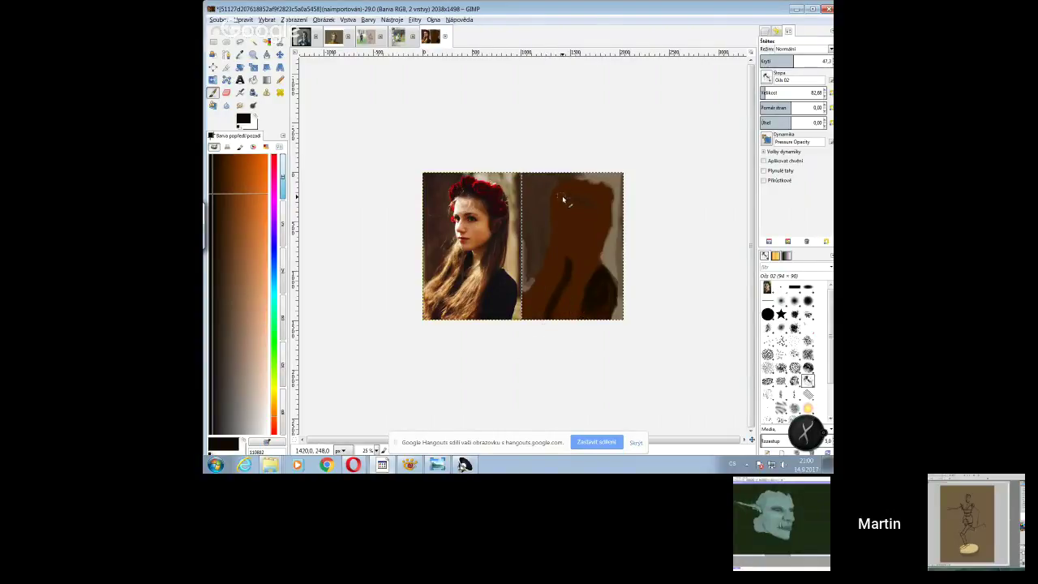
mouse_move(560, 199)
mouse_down()
mouse_move(606, 209)
mouse_move(604, 255)
mouse_move(600, 215)
mouse_move(581, 293)
mouse_move(599, 249)
mouse_move(587, 276)
mouse_up()
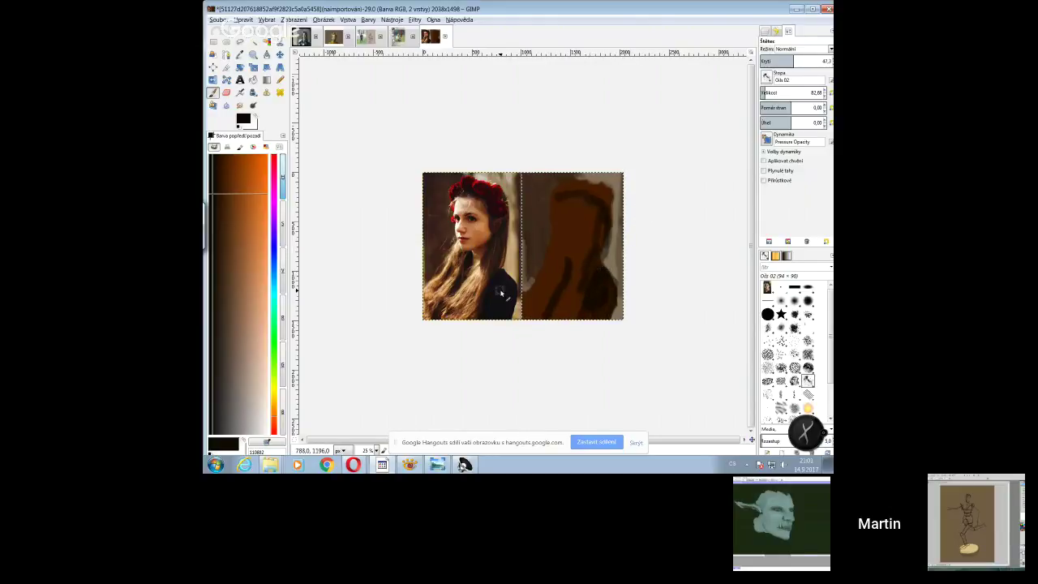
- Block in the woman's face and neck with a light beige skin tone
click(275, 409)
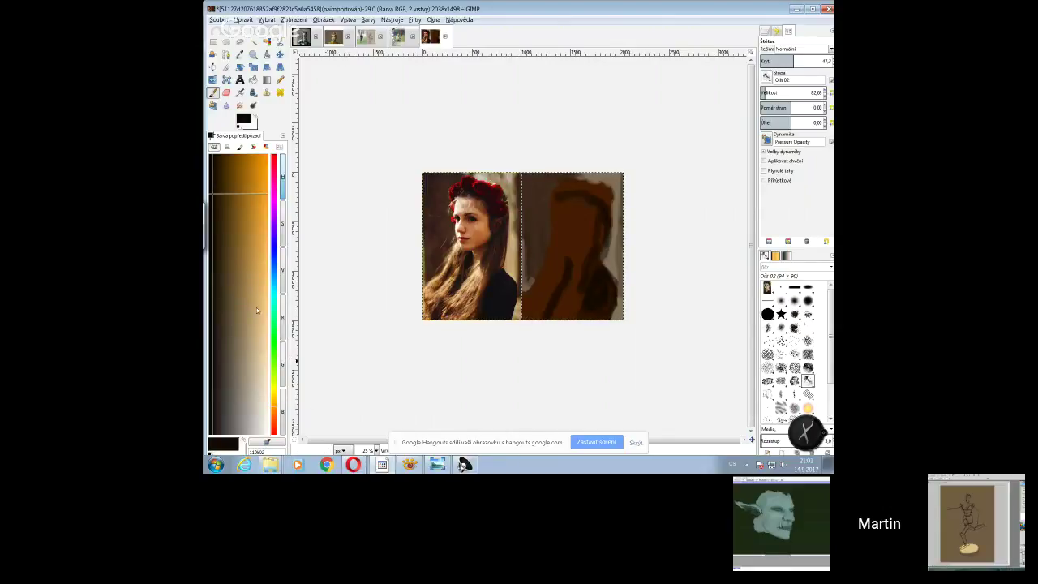
click(264, 371)
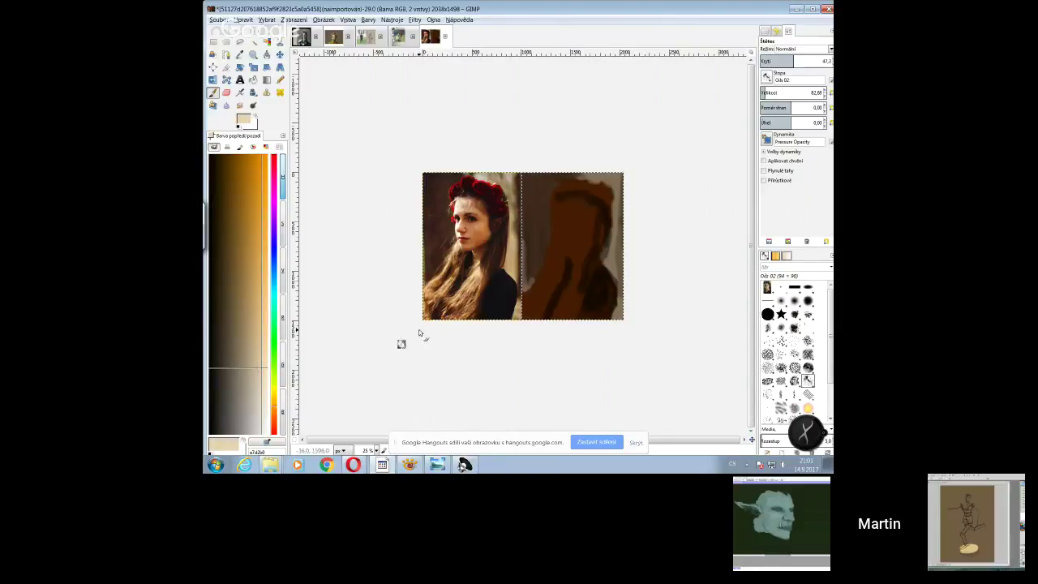
mouse_move(562, 212)
mouse_down()
mouse_move(566, 274)
mouse_move(558, 235)
mouse_move(571, 269)
mouse_move(561, 256)
mouse_move(612, 240)
mouse_move(571, 267)
mouse_up()
mouse_move(566, 217)
mouse_down()
mouse_move(574, 206)
mouse_move(586, 214)
mouse_move(566, 223)
mouse_move(580, 253)
mouse_move(588, 223)
mouse_move(582, 257)
mouse_move(566, 258)
mouse_move(567, 228)
mouse_move(575, 276)
mouse_up()
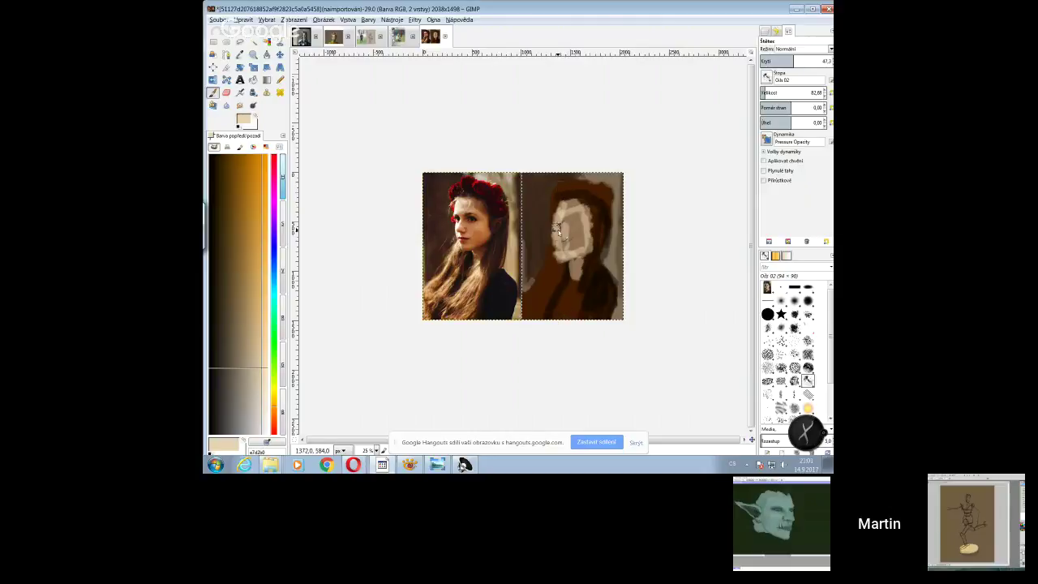
mouse_move(559, 243)
mouse_down()
mouse_move(561, 253)
mouse_move(565, 208)
mouse_up()
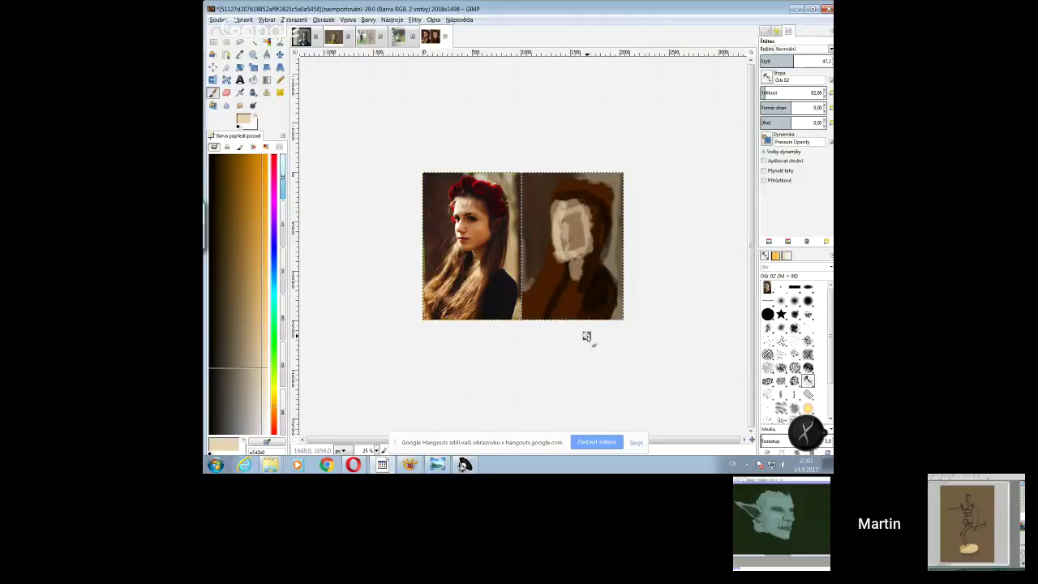
mouse_move(589, 218)
mouse_down()
mouse_move(594, 247)
mouse_move(580, 253)
mouse_move(584, 203)
mouse_move(577, 254)
mouse_up()
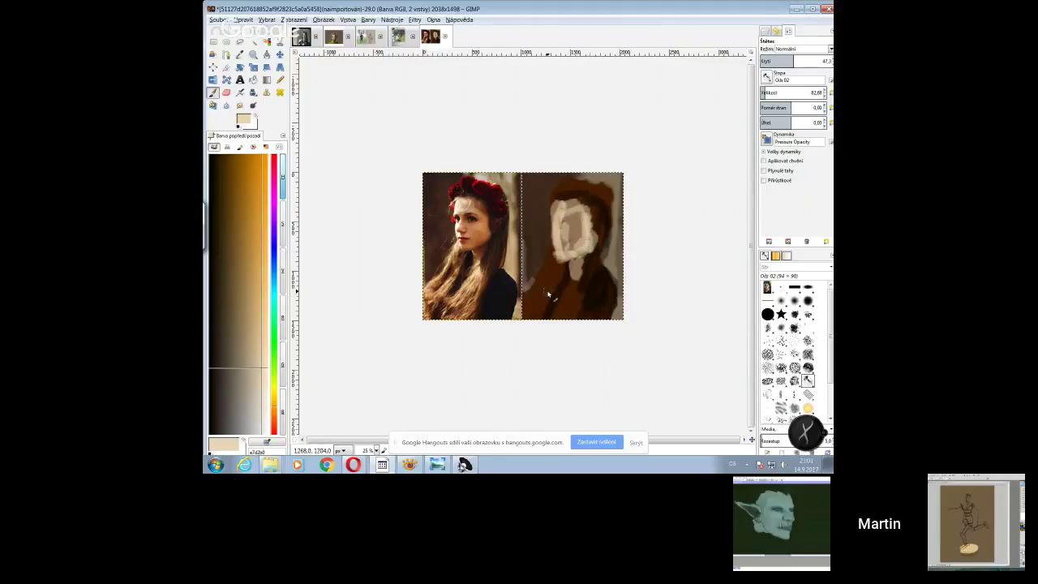
- Brush tan hair strands over both sides of the chest with a 44.98 brush at opacity 19.8
click(256, 361)
key(bracketleft)
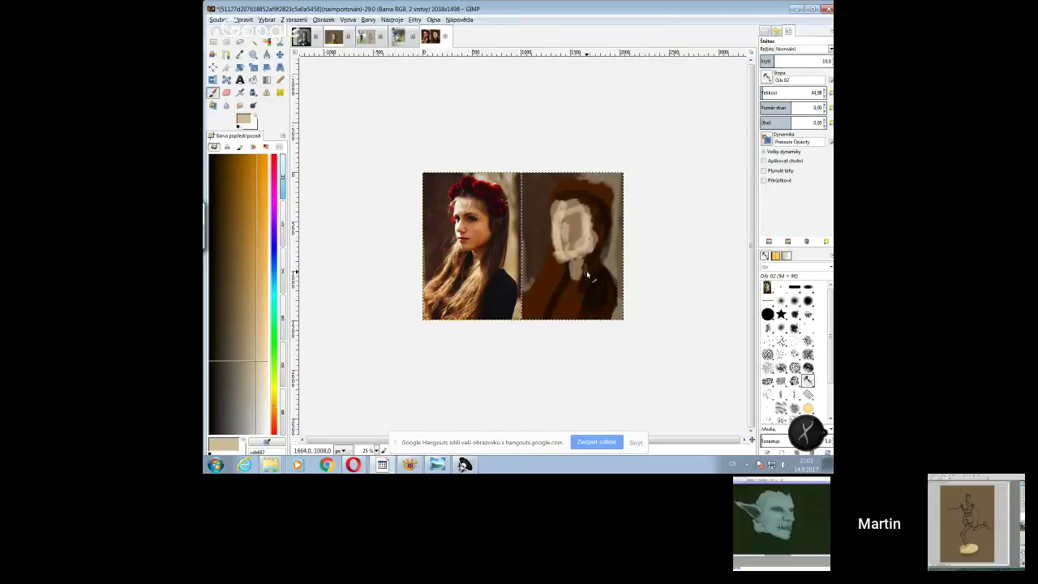
mouse_move(574, 302)
mouse_down()
mouse_move(581, 281)
mouse_move(572, 298)
mouse_move(583, 284)
mouse_move(587, 294)
mouse_up()
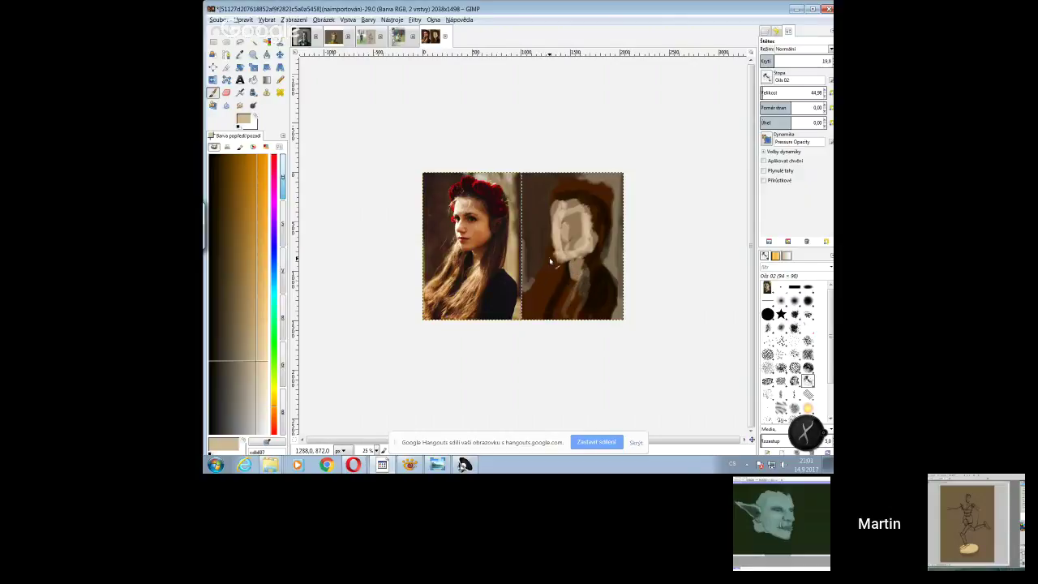
drag(550, 259, 529, 300)
- Tint the flower crown and the hair below the face with dark red at opacity 39.6
click(375, 451)
click(370, 438)
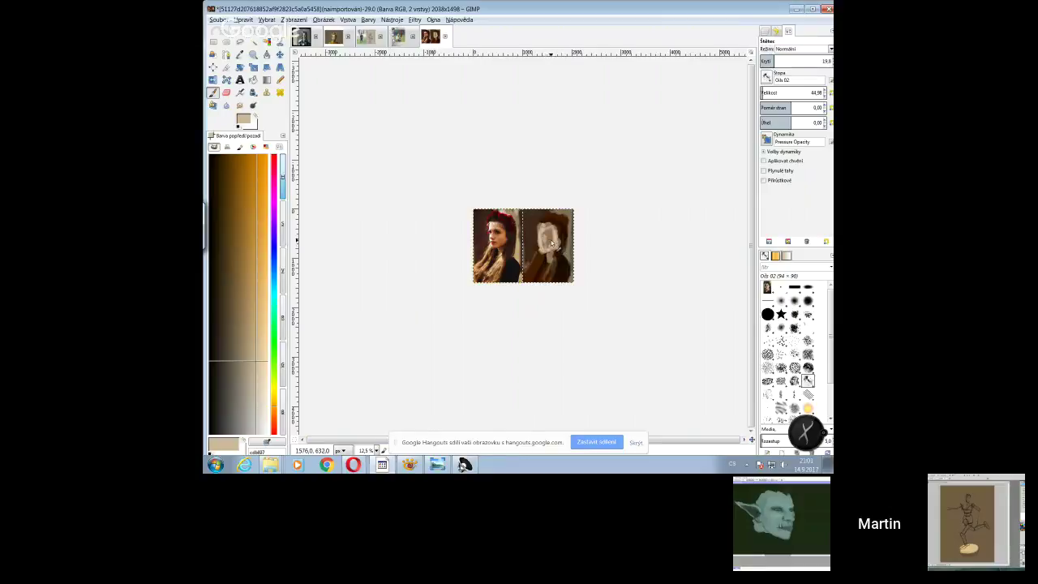
click(272, 429)
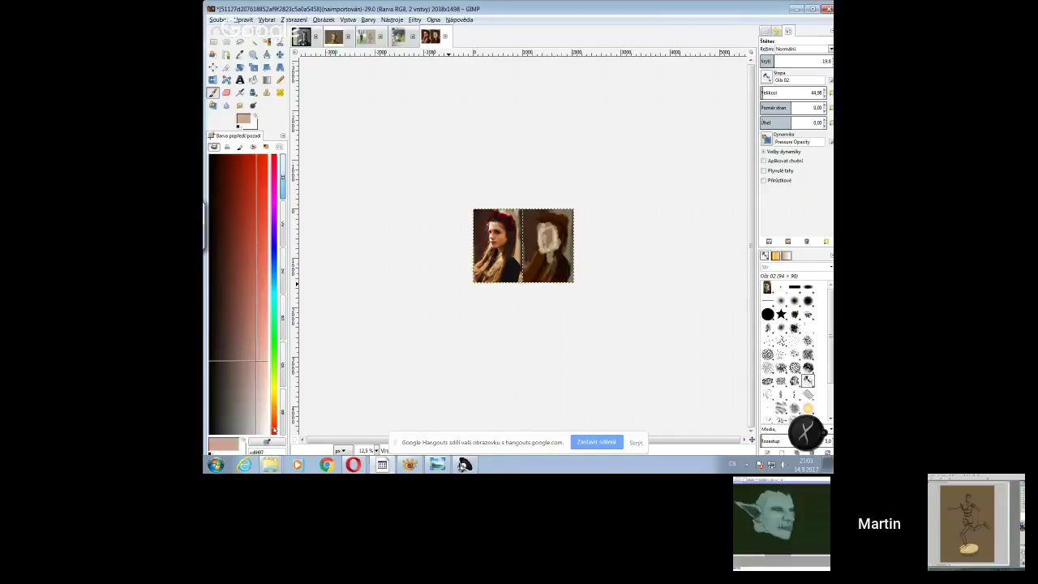
click(236, 162)
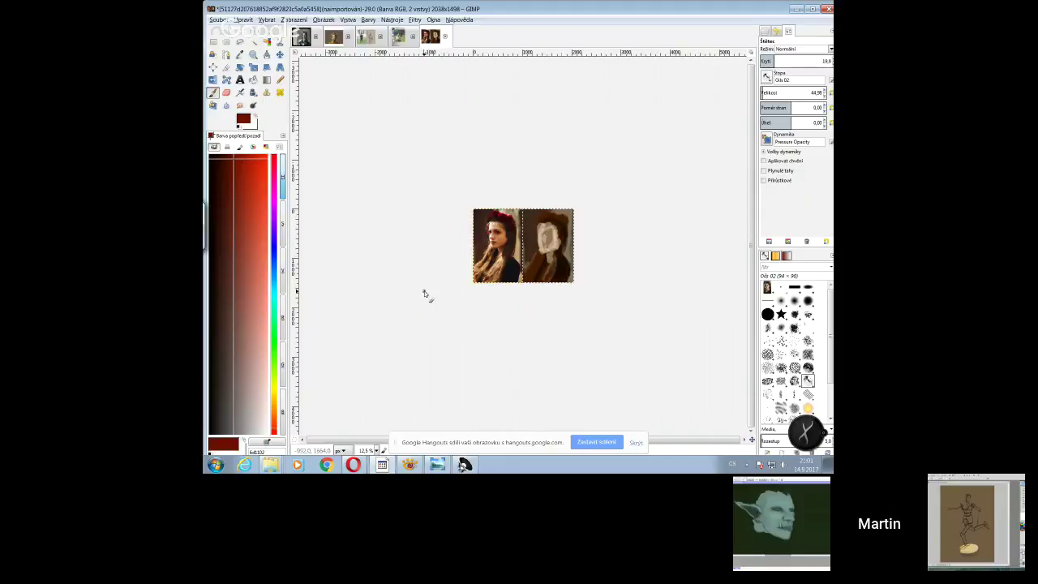
click(228, 161)
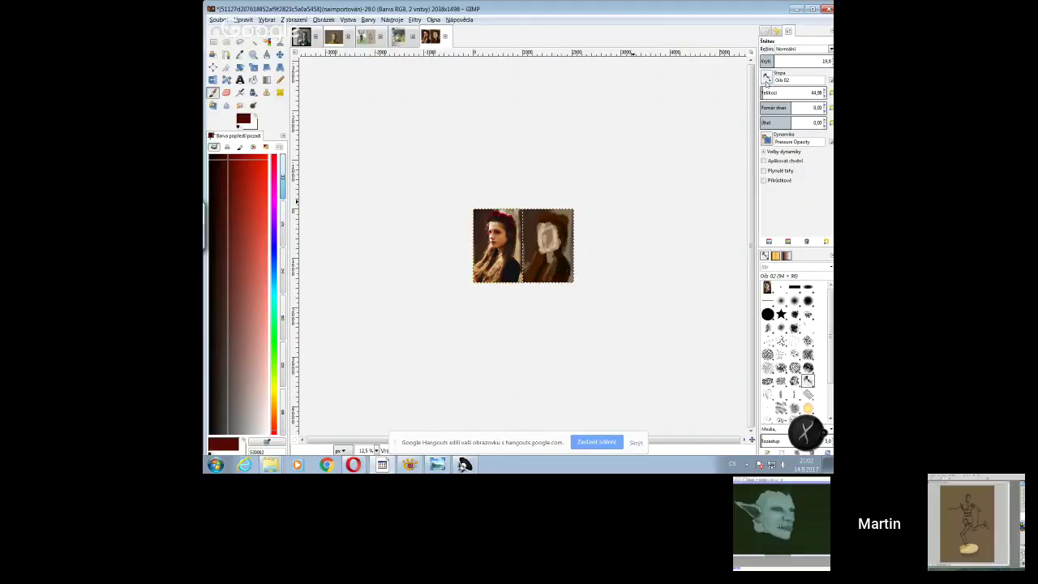
click(787, 60)
mouse_move(545, 219)
mouse_down()
mouse_move(566, 239)
mouse_move(540, 238)
mouse_move(544, 227)
mouse_up()
mouse_move(544, 265)
mouse_down()
mouse_move(535, 277)
mouse_move(560, 245)
mouse_move(538, 238)
mouse_move(542, 256)
mouse_up()
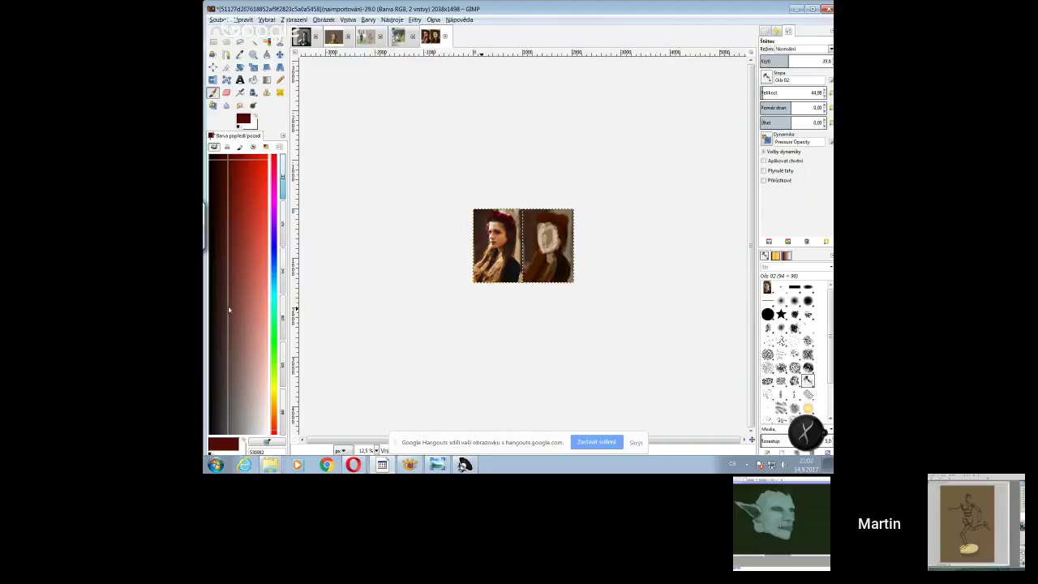
- Set the foreground colour to a dark orange-brown
click(274, 415)
click(220, 197)
- Switch to the Hangouts call in Opera to view the shared mannequin sketch, and return to GIMP
mouse_move(355, 465)
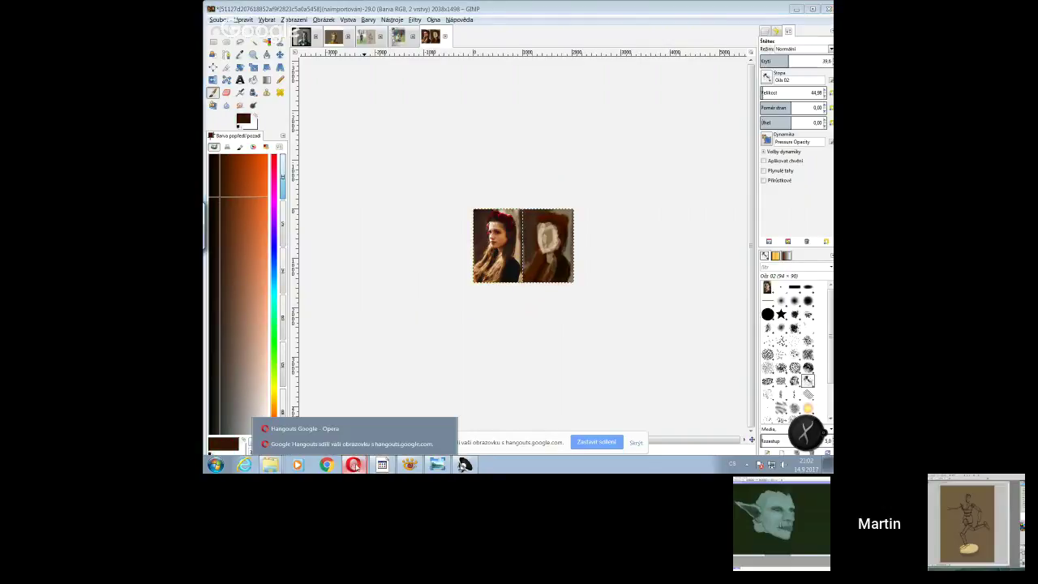
click(333, 430)
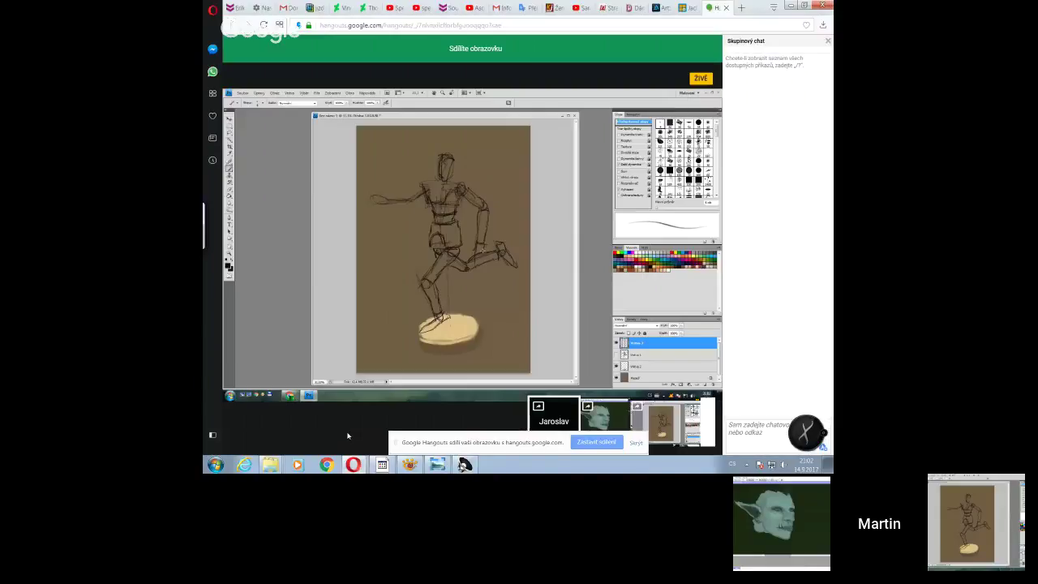
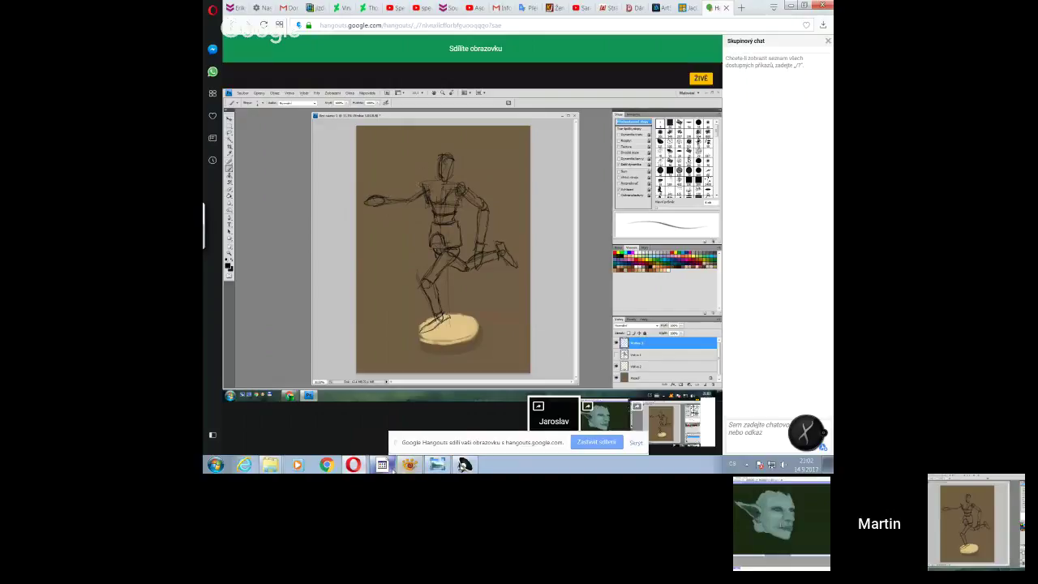
click(388, 467)
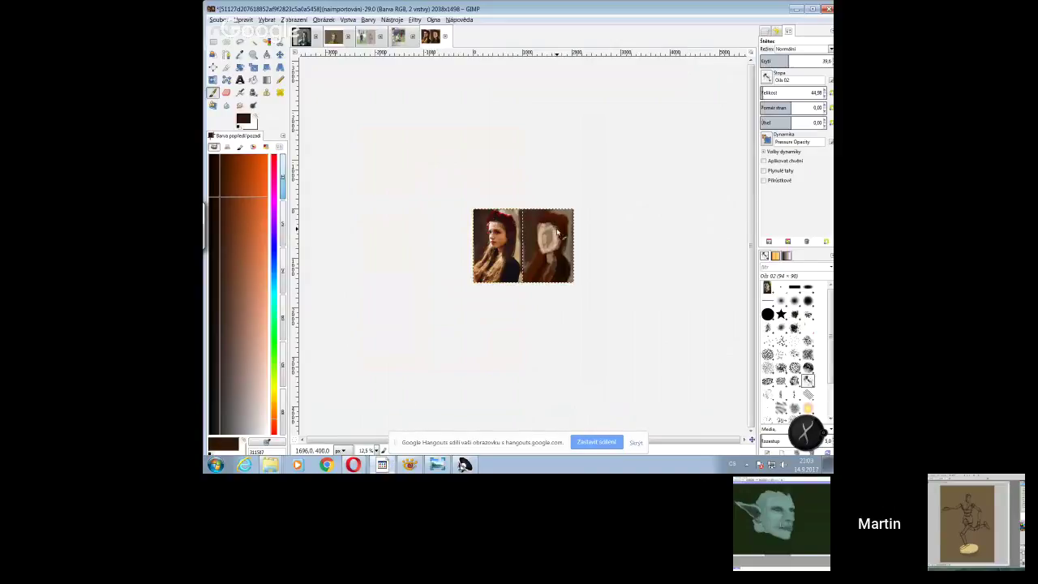
- Paint the eyes, nose and mouth on the face in dark brown at opacity 71.4
drag(799, 61, 812, 61)
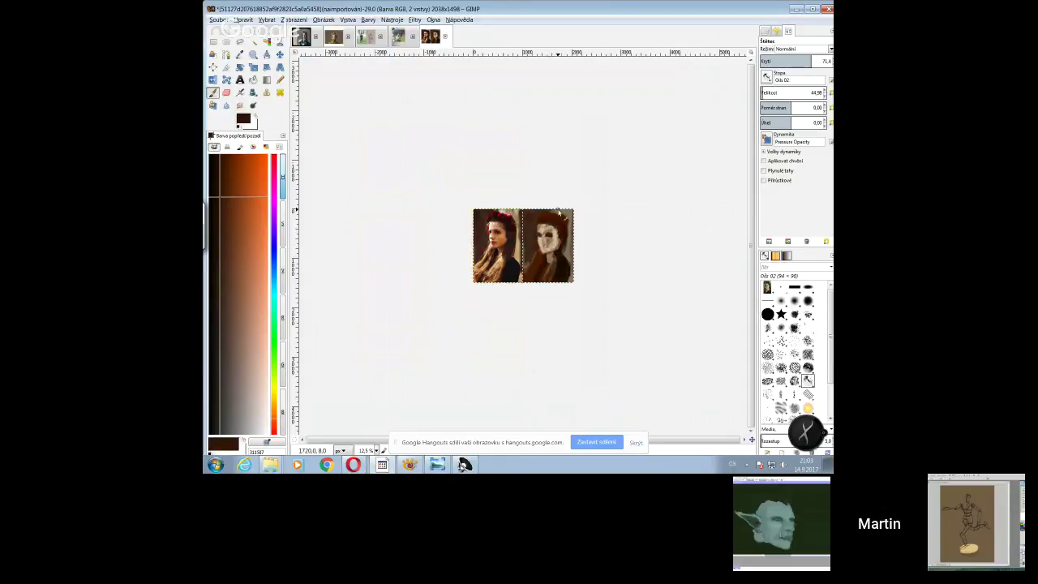
right_click(543, 249)
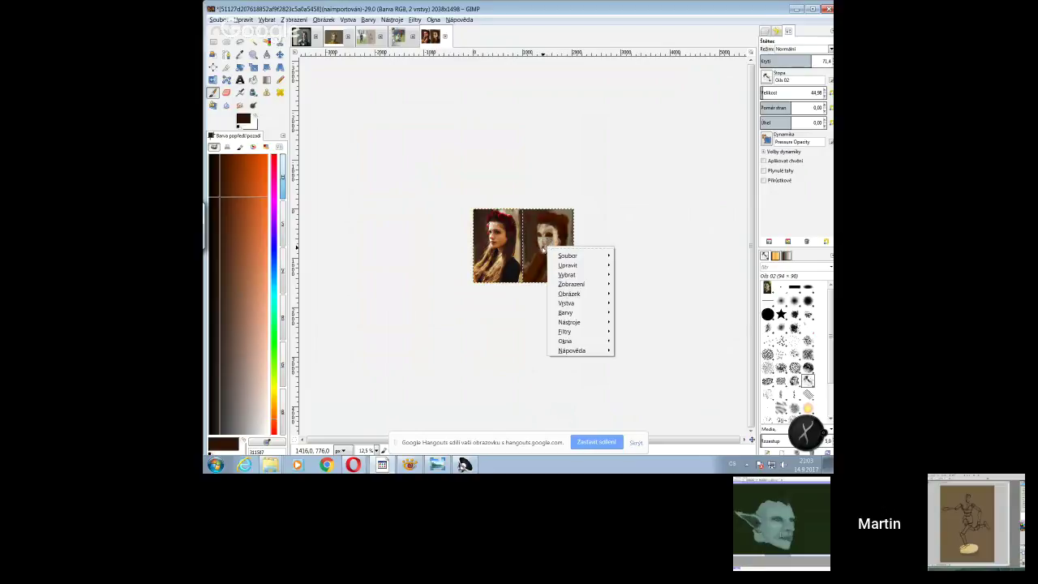
click(552, 243)
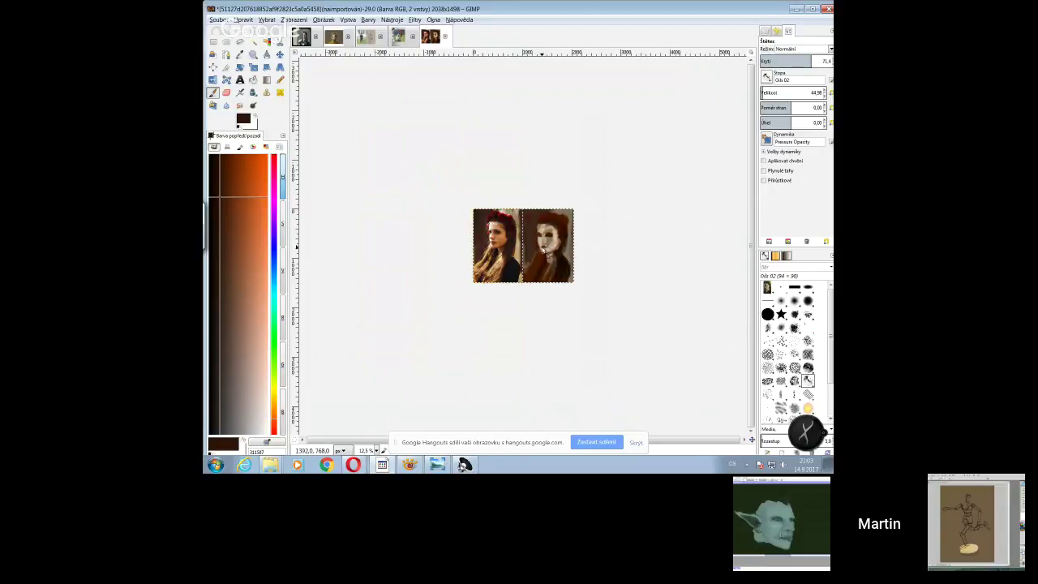
mouse_move(546, 254)
mouse_down()
mouse_move(573, 224)
mouse_move(555, 216)
mouse_move(545, 252)
mouse_up()
- Deepen the shadows around the face, neck and clothing with near-black brown, finishing at opacity 13.7
click(216, 190)
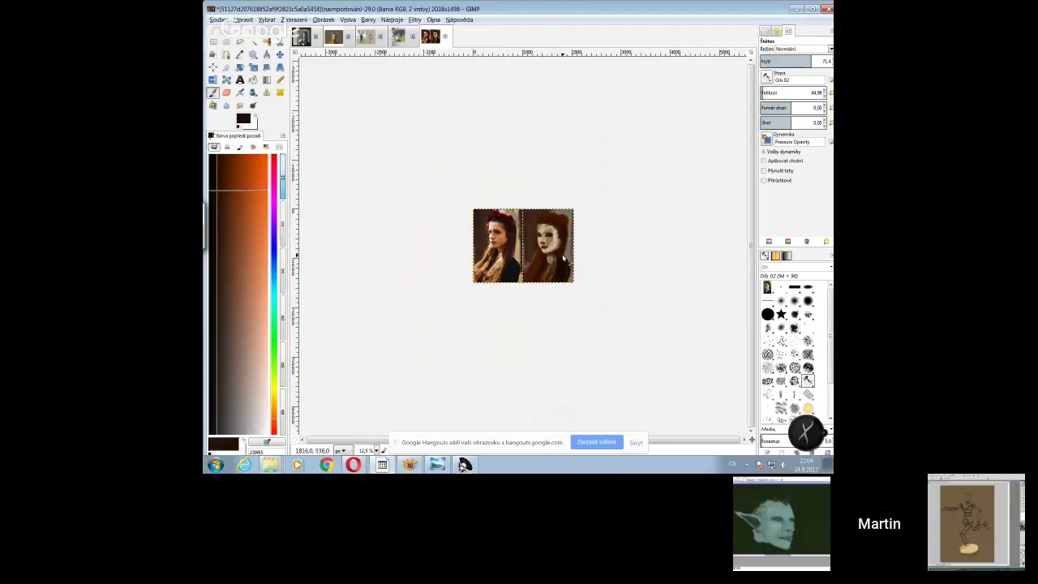
mouse_move(556, 264)
mouse_down()
mouse_move(547, 287)
mouse_move(546, 234)
mouse_up()
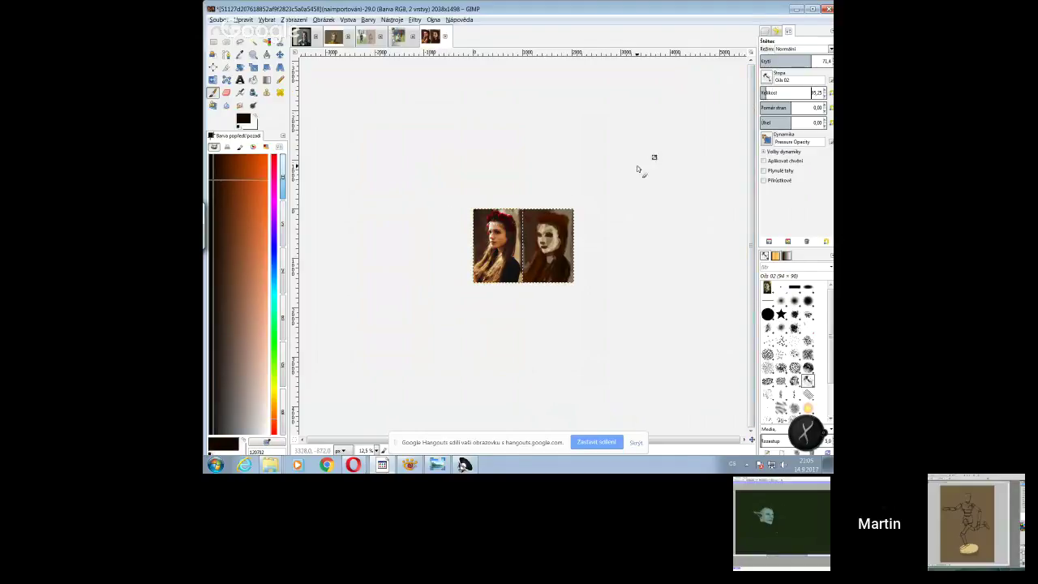
click(768, 60)
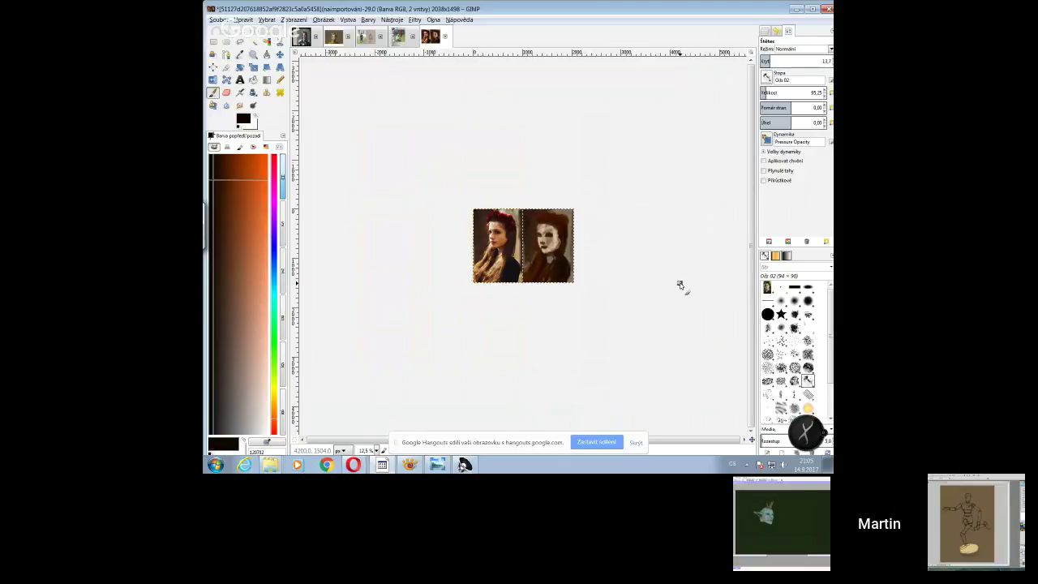
click(376, 450)
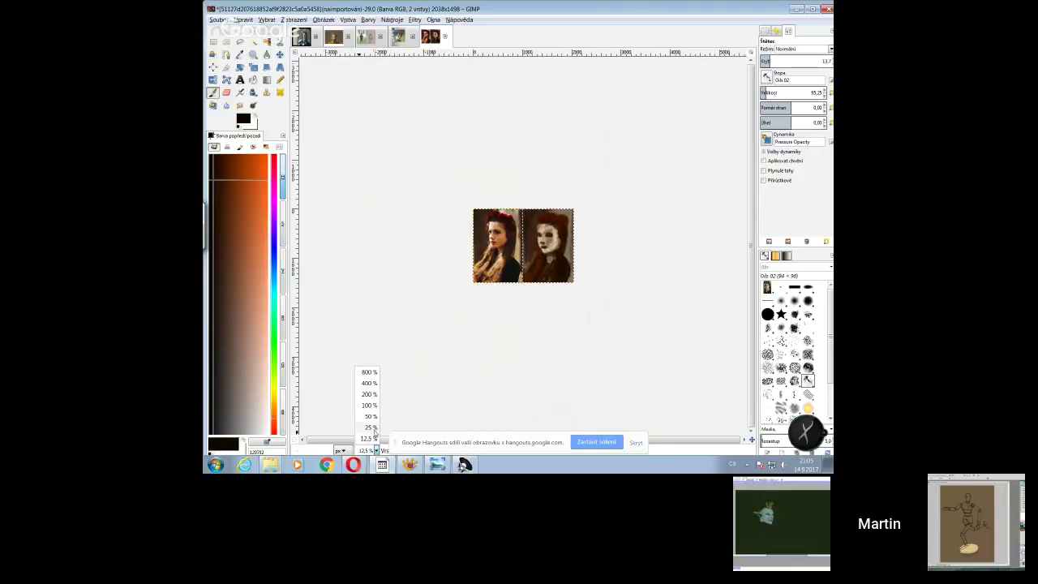
click(370, 428)
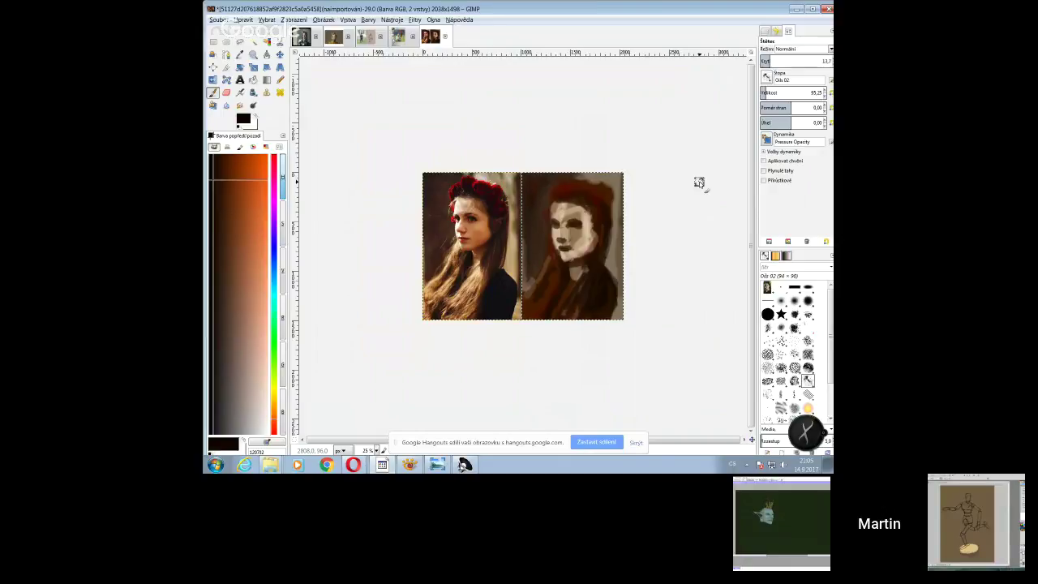
- Shade the right edge of the painted woman's face with near-black blue using a brush of size 19.85
click(766, 92)
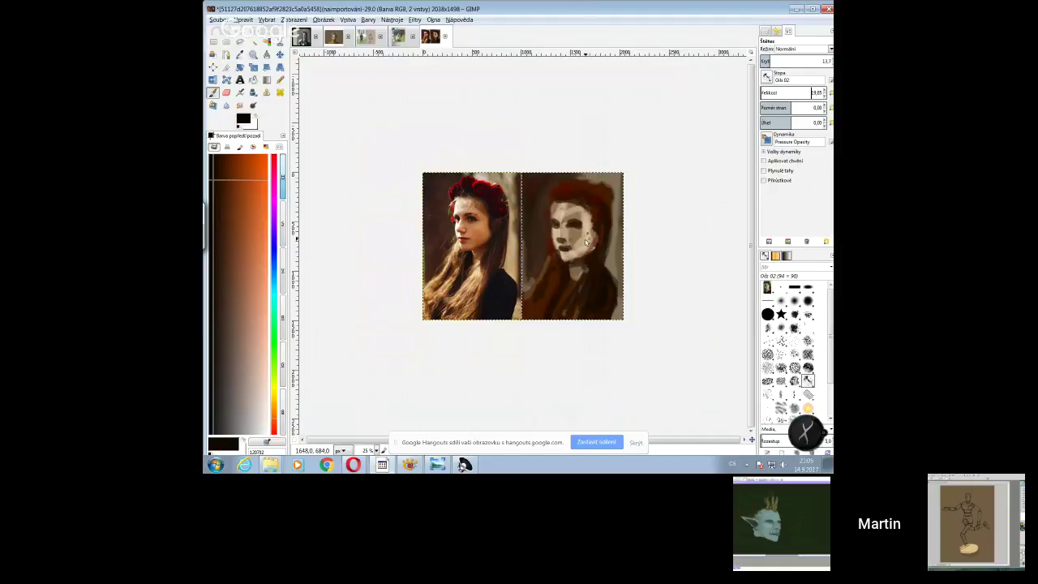
click(257, 326)
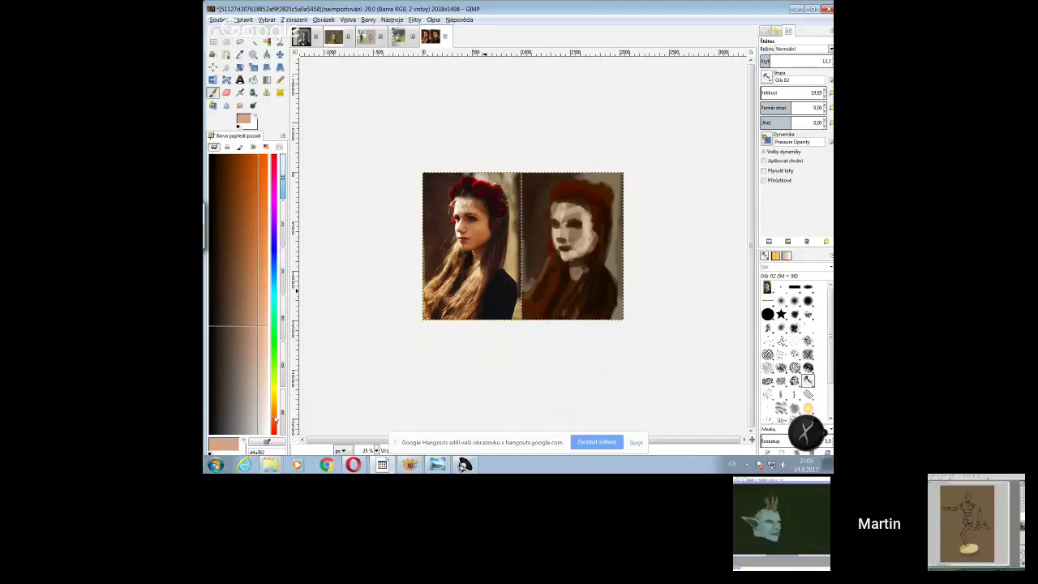
click(266, 339)
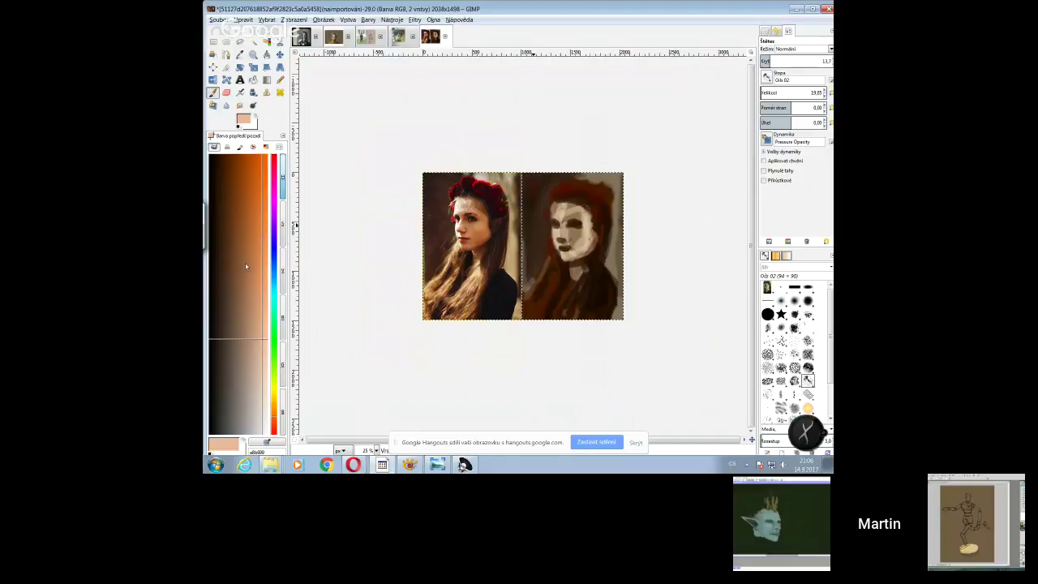
click(275, 274)
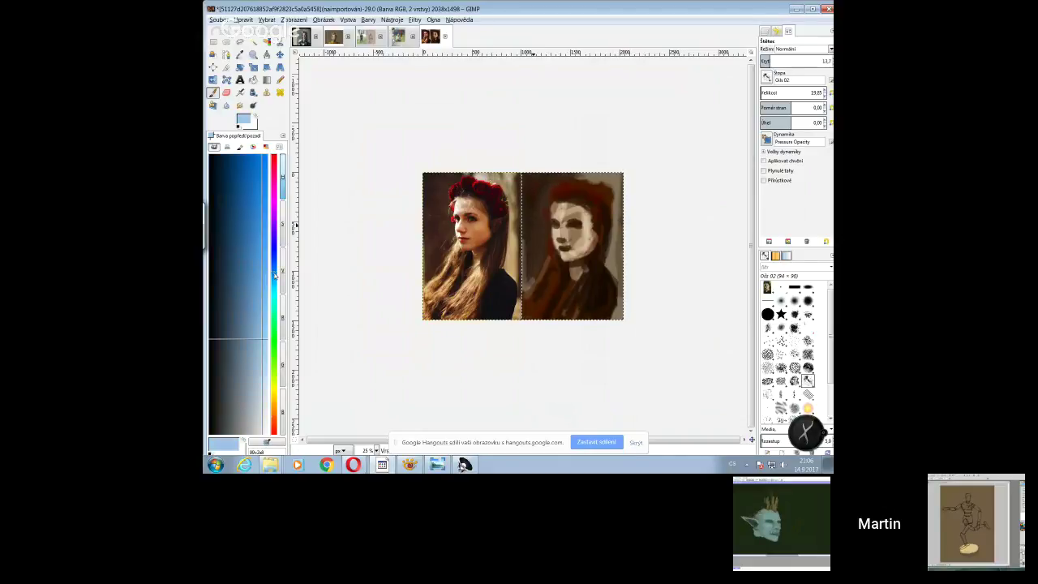
click(212, 179)
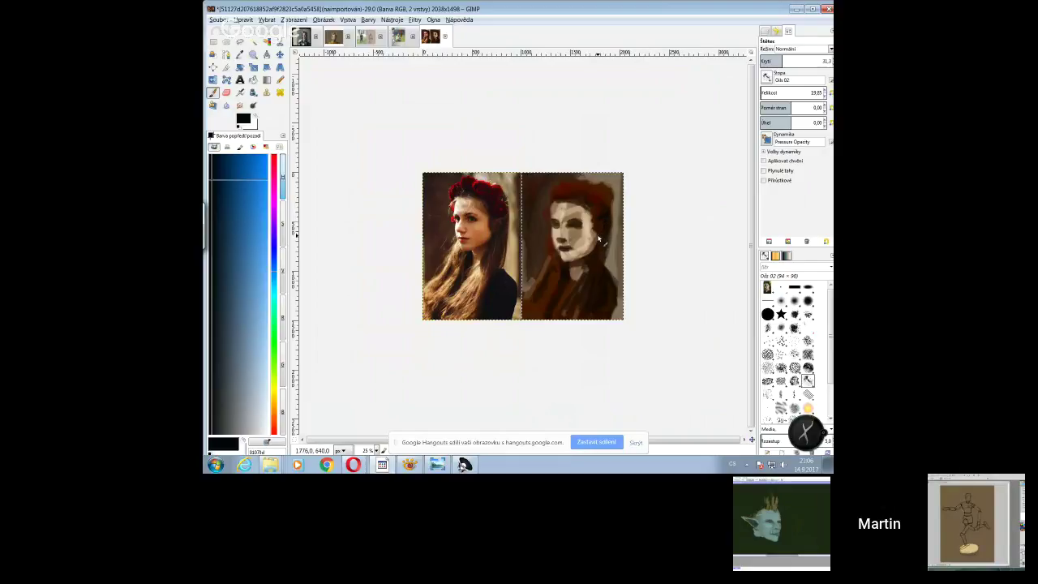
drag(598, 238, 597, 243)
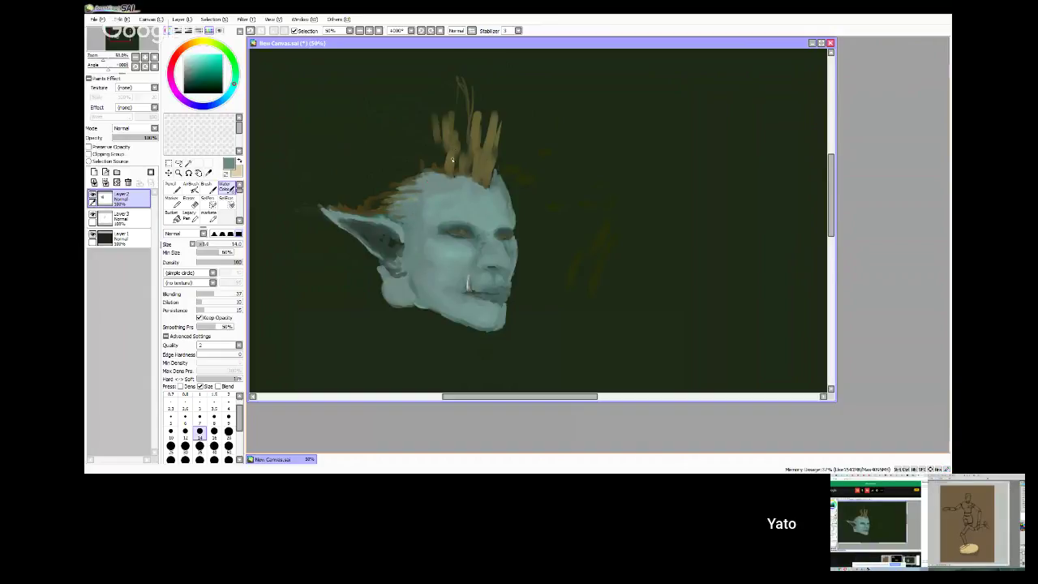
- Switch to SAI and darken the base of the upright hair spikes with the Marker at size 8 in a sampled near-black
alt+click(425, 129)
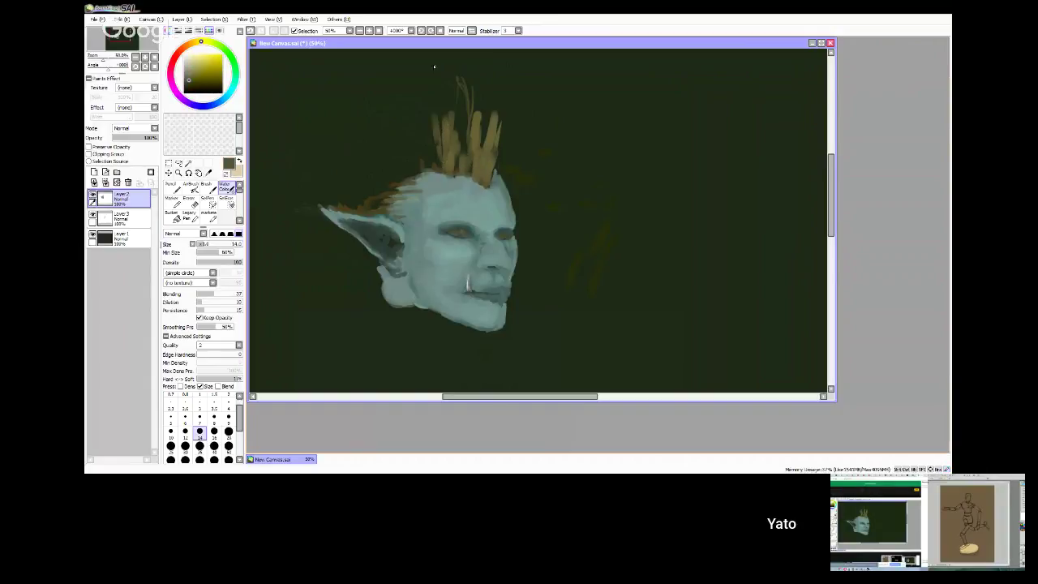
alt+click(260, 129)
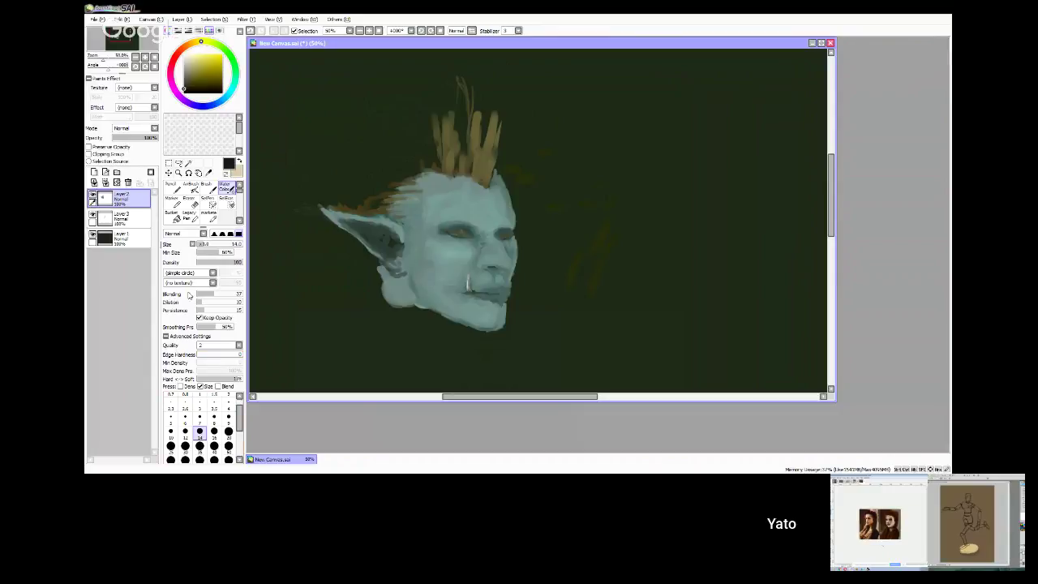
click(176, 203)
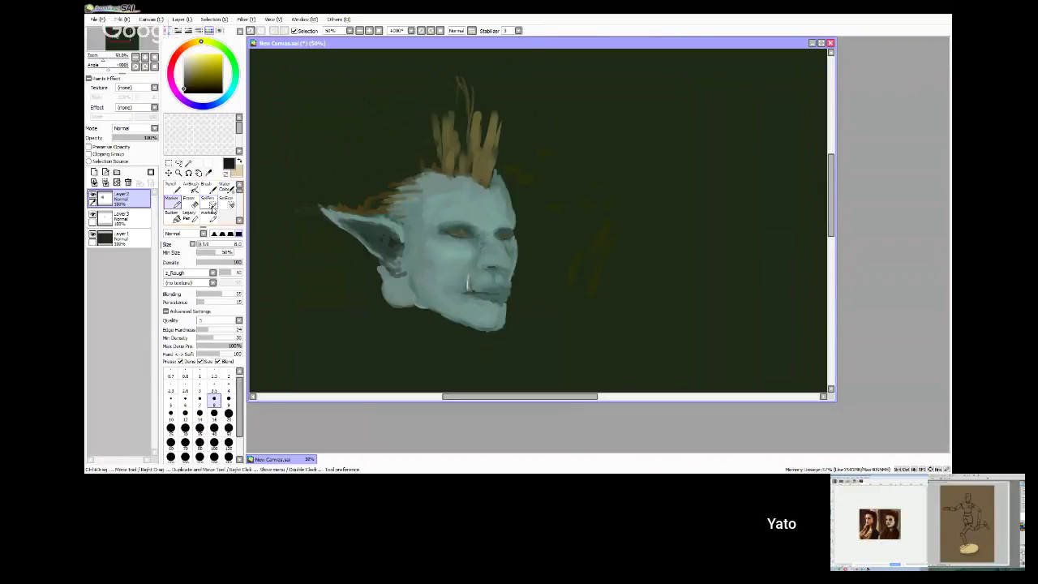
key(bracketleft)
key(bracketleft)
key(bracketleft)
key(bracketleft)
key(bracketleft)
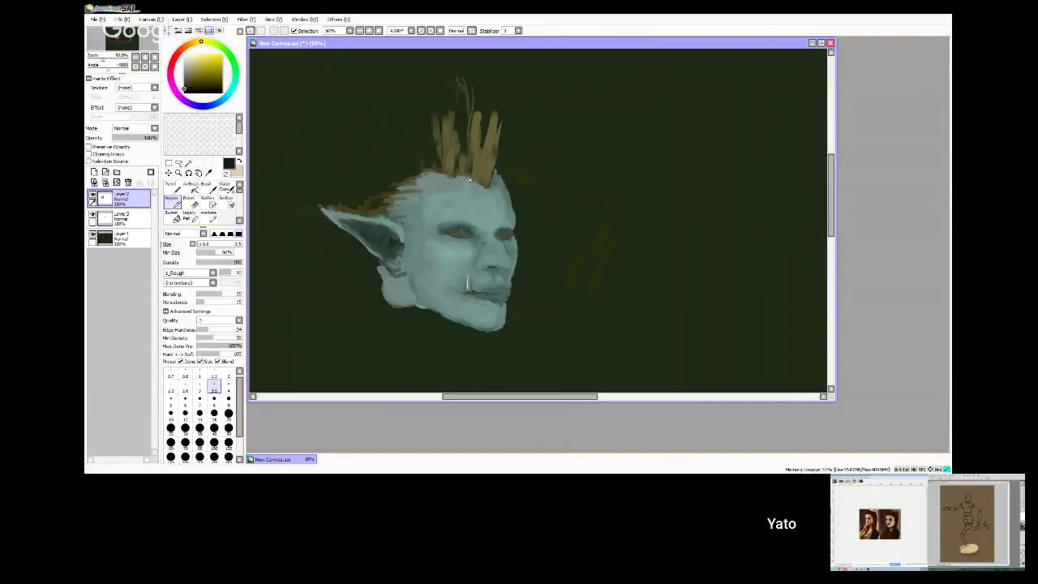
key(bracketright)
key(bracketright)
key(bracketright)
key(bracketright)
key(bracketright)
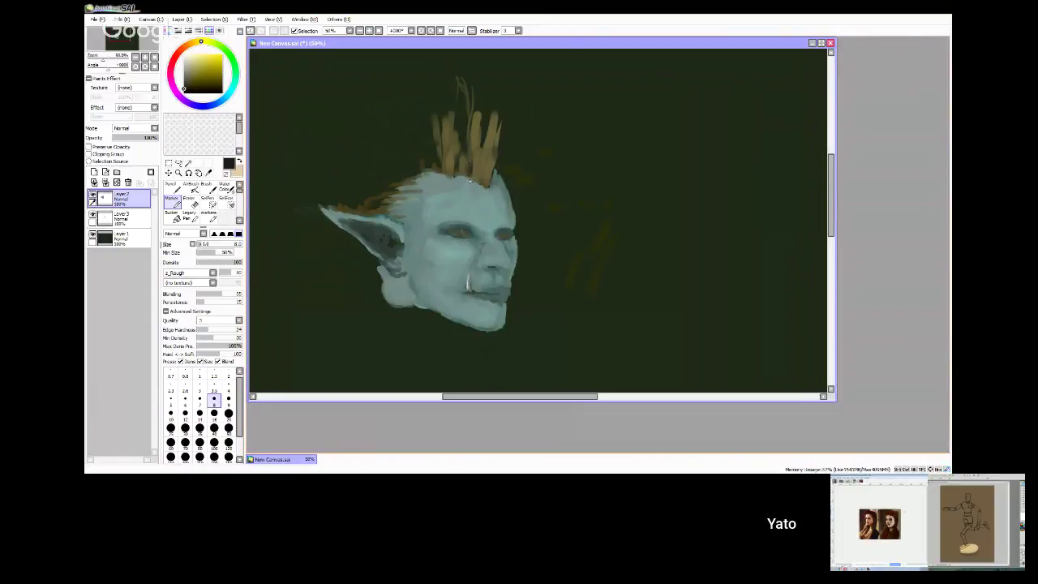
drag(477, 171, 476, 181)
key(e)
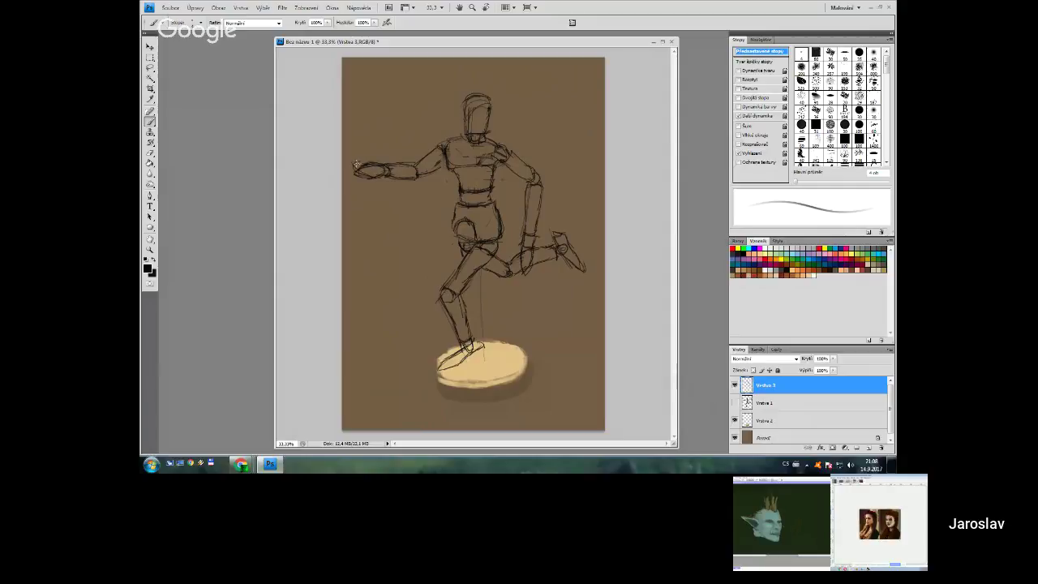
- Switch to the Photoshop mannequin sketch and clean up the outstretched hand with the Eraser, returning to the Brush
key(e)
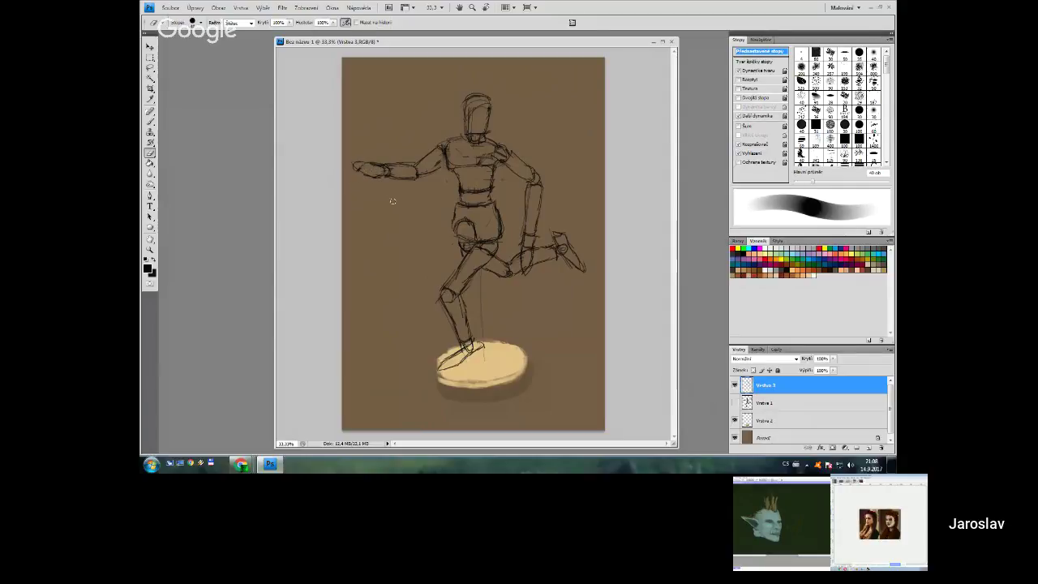
key(b)
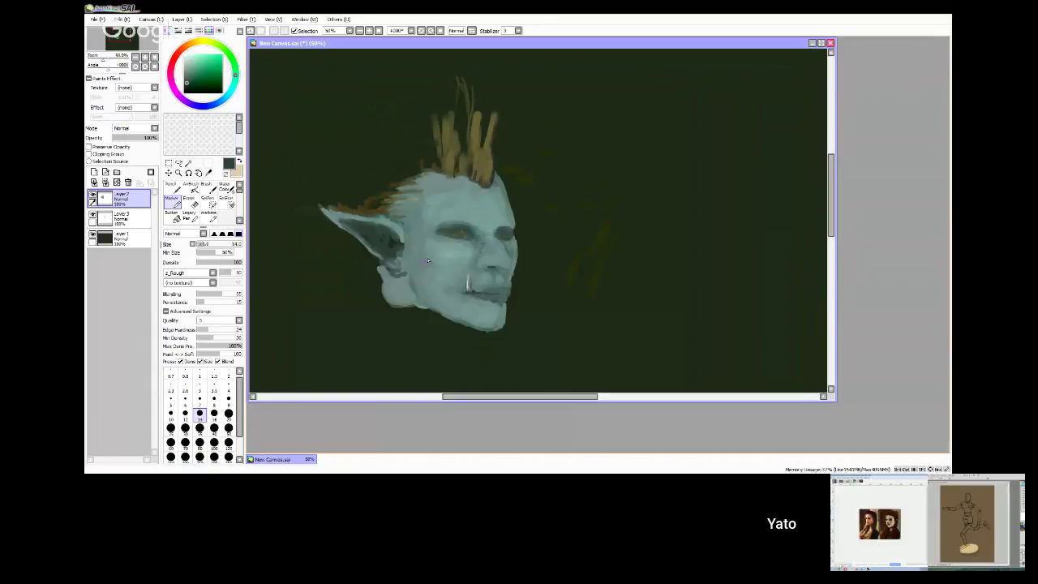
- Switch to SAI, trim the edge of the face's profile, darken the lips with the Marker in sampled tones, and save the canvas
alt+click(518, 237)
key(e)
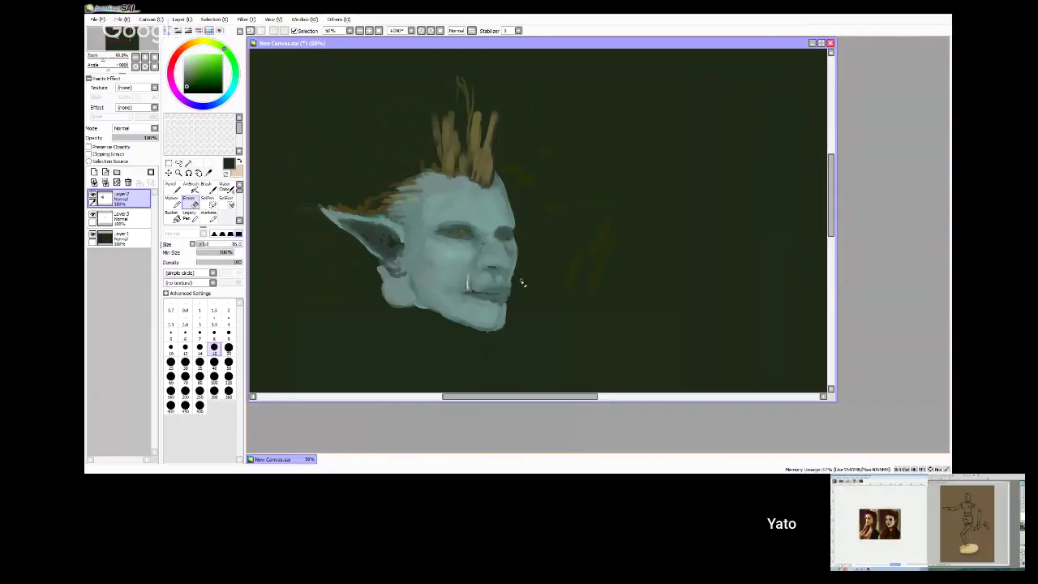
key(b)
alt+click(397, 223)
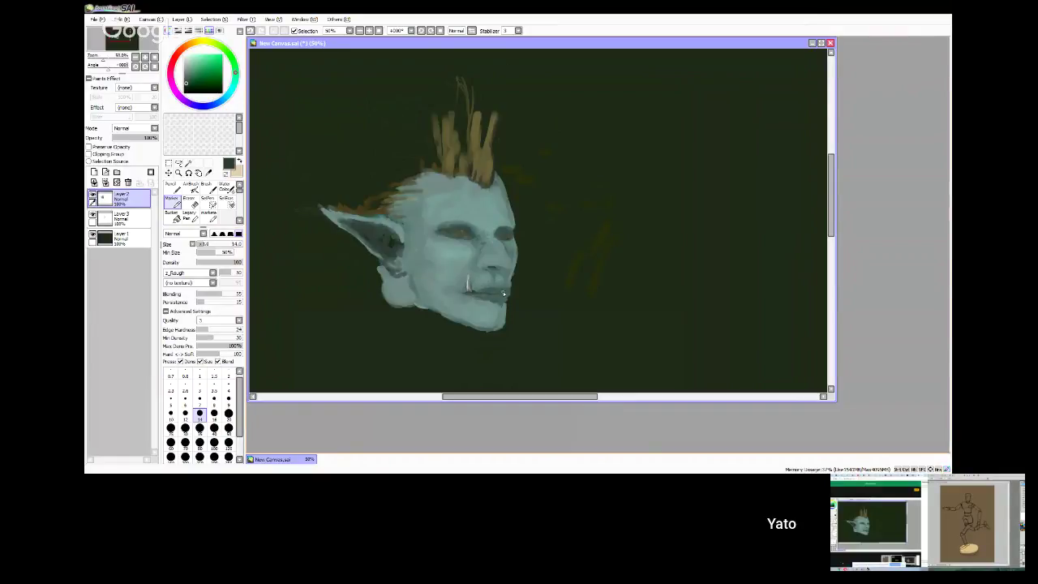
alt+click(456, 289)
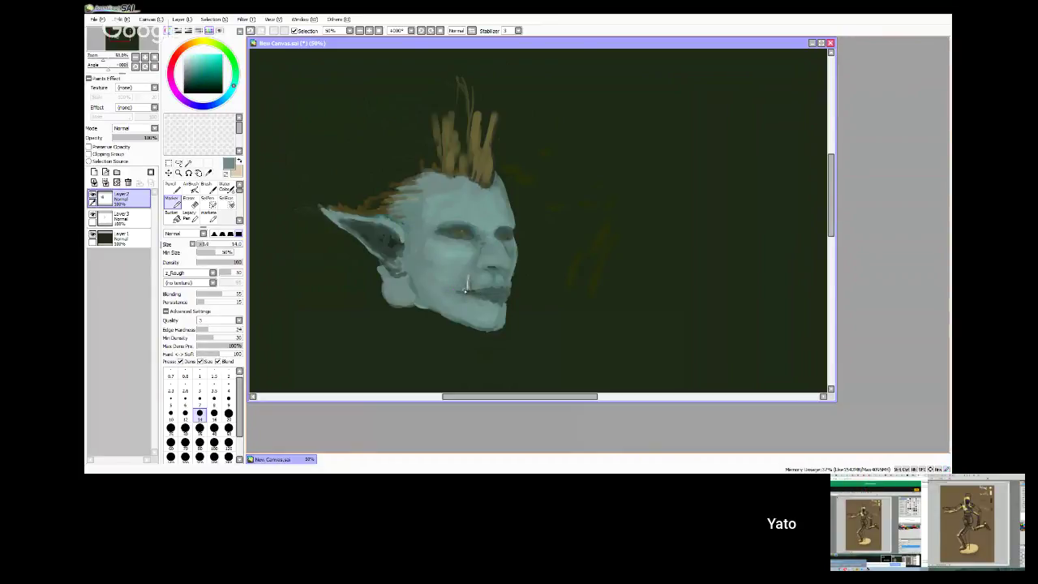
key(ctrl+s)
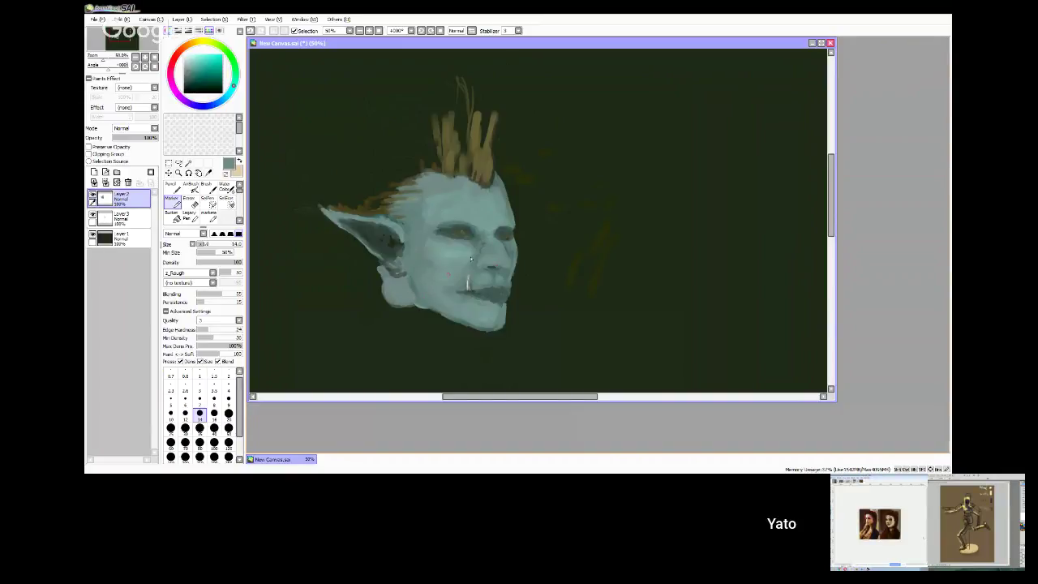
- Refine the lips with sampled teals using the Marker and Airbrush, and tidy their outer edge with the Eraser
alt+click(511, 272)
alt+click(509, 292)
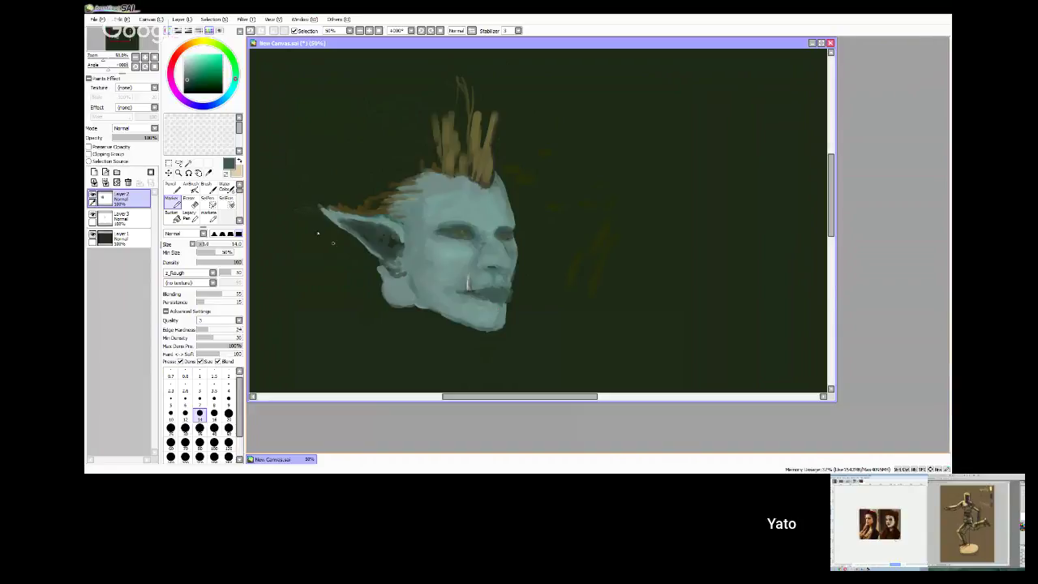
key(v)
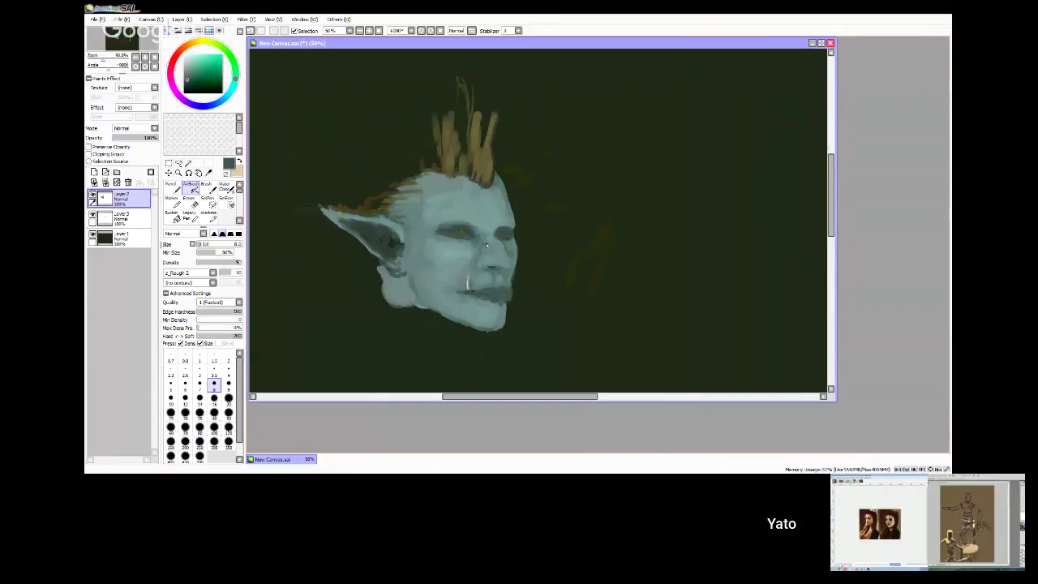
alt+click(509, 290)
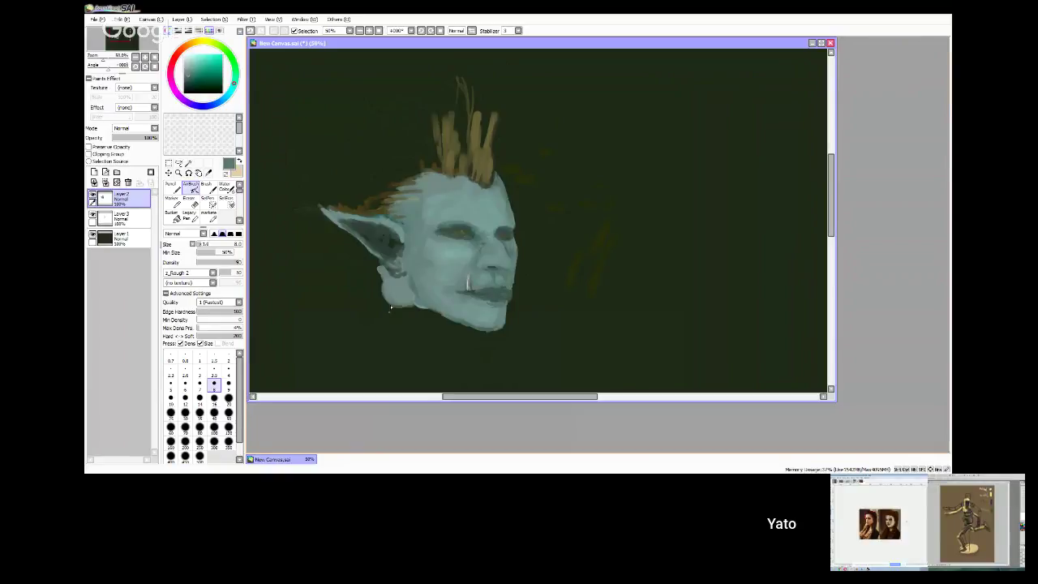
alt+click(515, 271)
key(e)
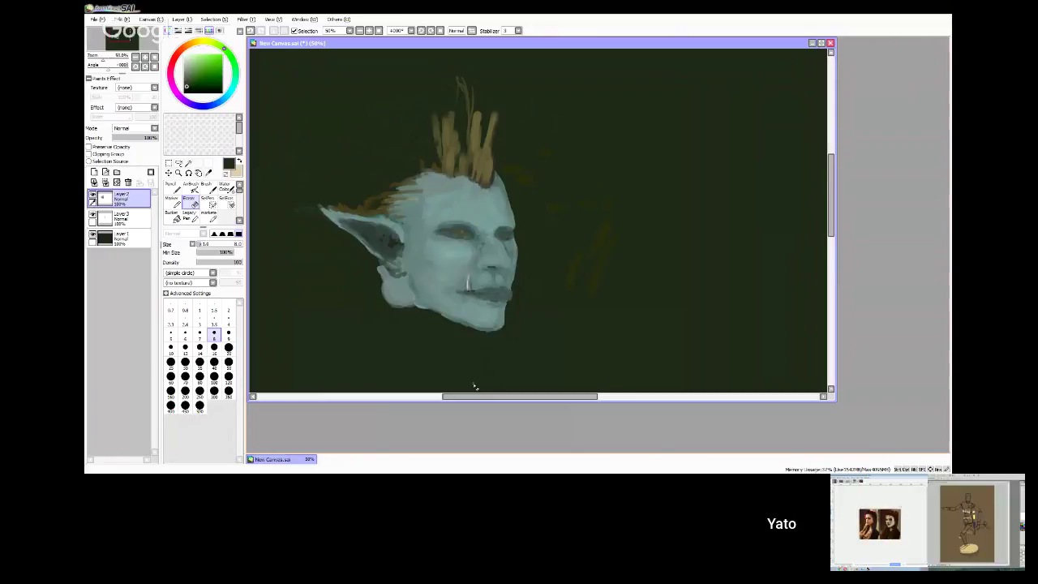
- Deepen the shadows around the eyes and nose bridge using the Airbrush and a size 20 Water Color brush in sampled teals
key(v)
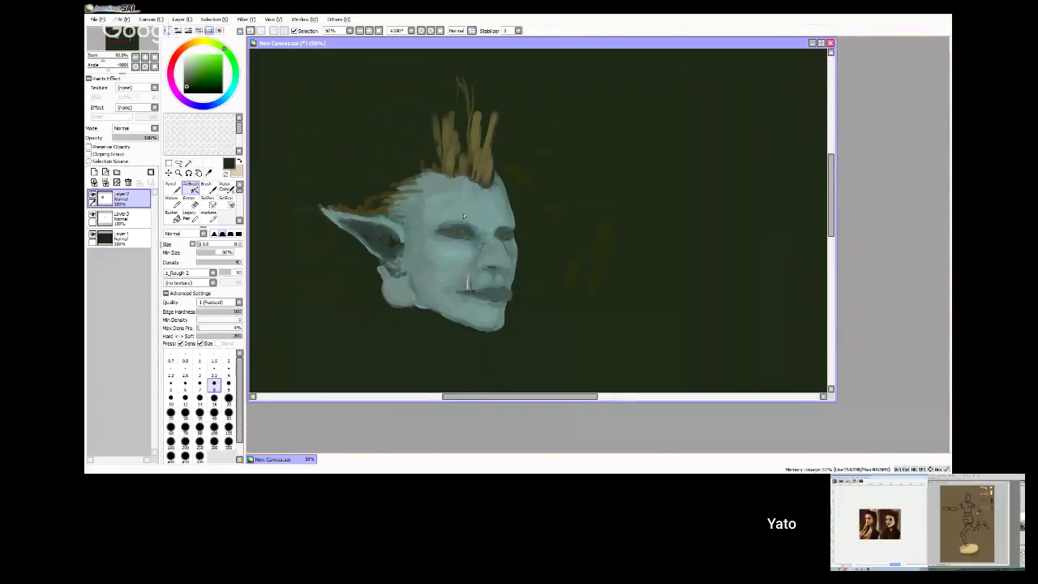
alt+click(407, 213)
key(x)
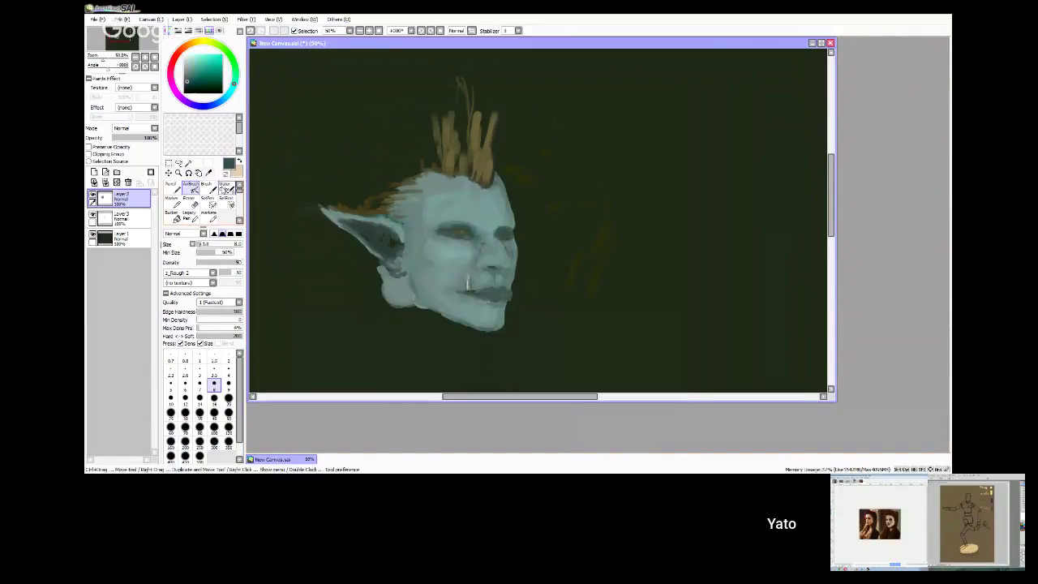
key(c)
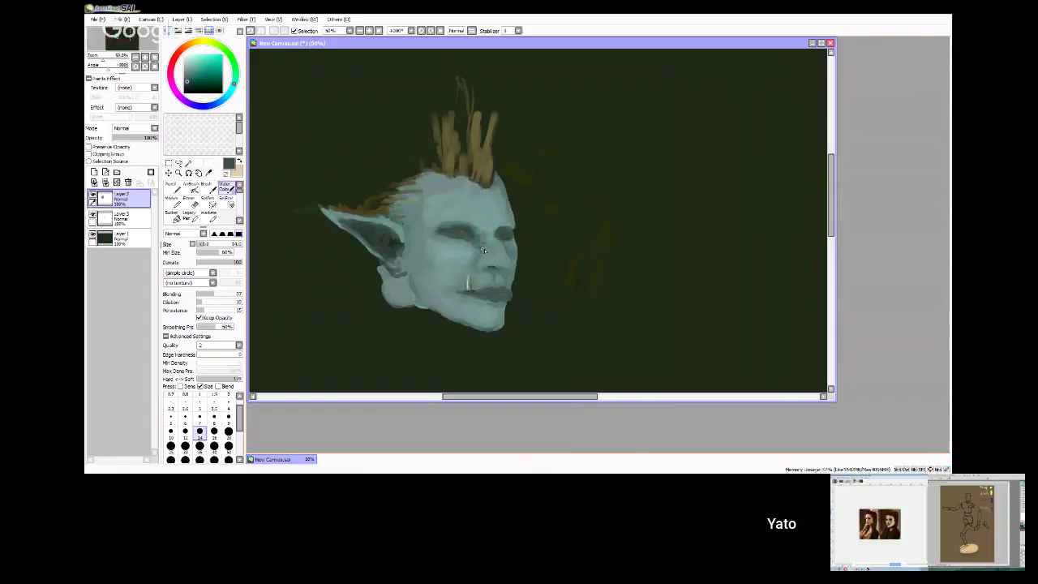
click(214, 431)
click(228, 431)
alt+click(498, 226)
drag(498, 228, 511, 224)
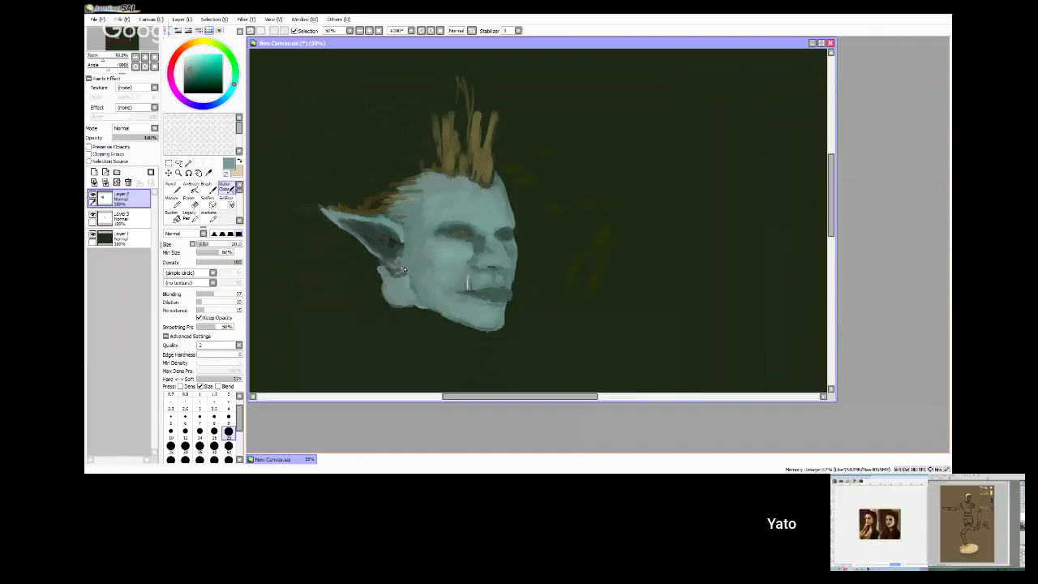
- Paint dark teal shadows along the jawline and across the earlobe
alt+click(395, 237)
mouse_move(406, 271)
mouse_down()
mouse_move(404, 289)
mouse_move(438, 314)
mouse_up()
mouse_move(388, 280)
mouse_down()
mouse_move(420, 244)
mouse_move(440, 249)
mouse_move(433, 240)
mouse_move(389, 262)
mouse_up()
alt+click(434, 240)
- Repaint the inside of the pointed ear with sampled mid and dark teal tones
drag(382, 248, 377, 254)
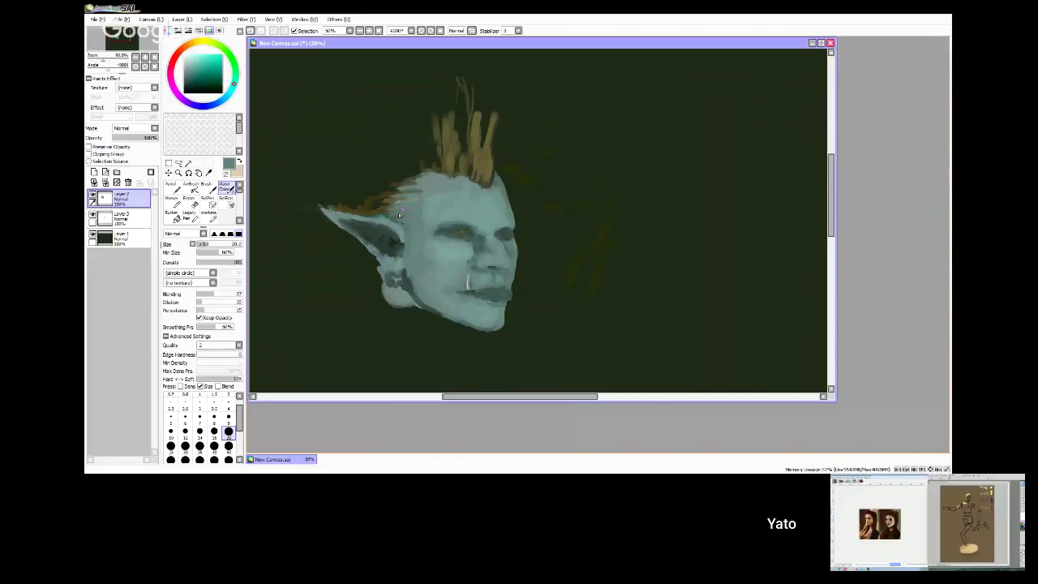
drag(344, 222, 378, 237)
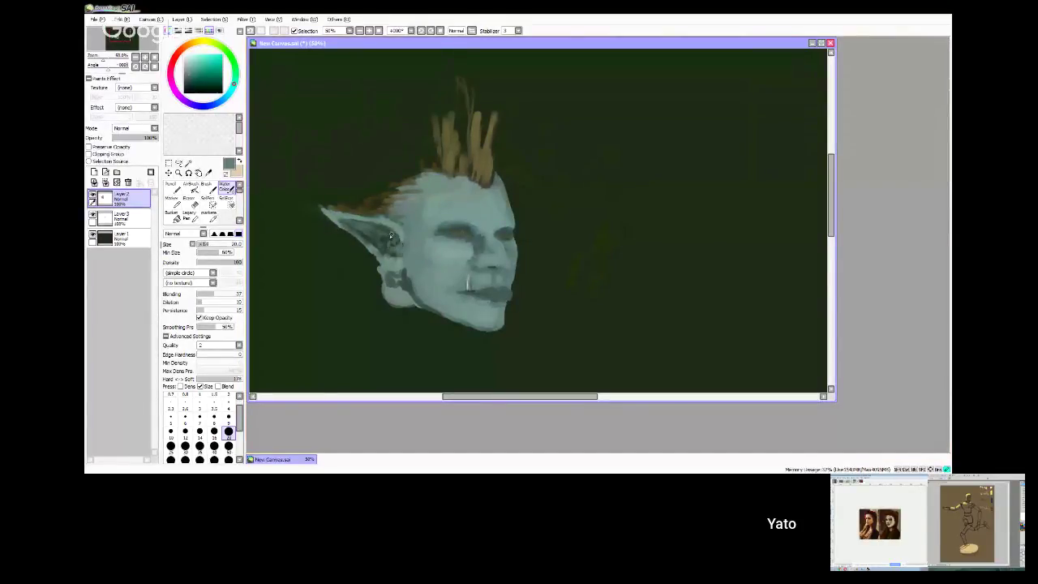
alt+click(390, 241)
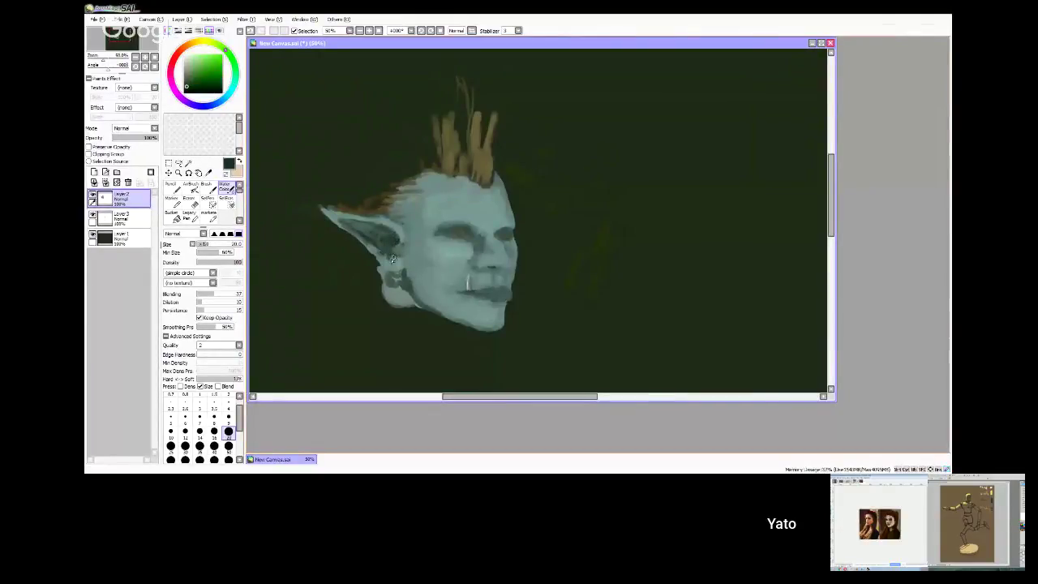
alt+click(388, 228)
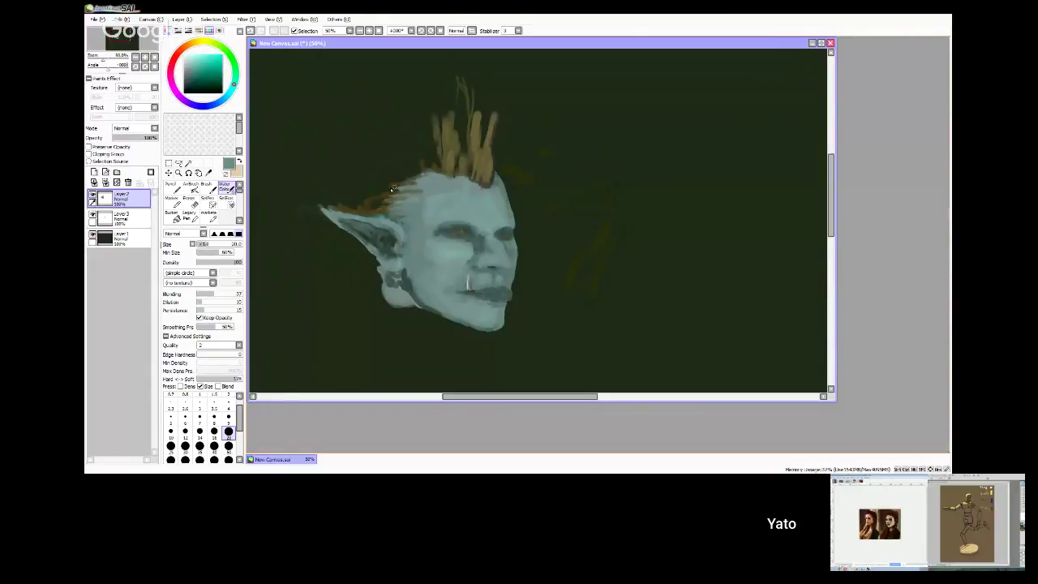
click(172, 188)
click(214, 386)
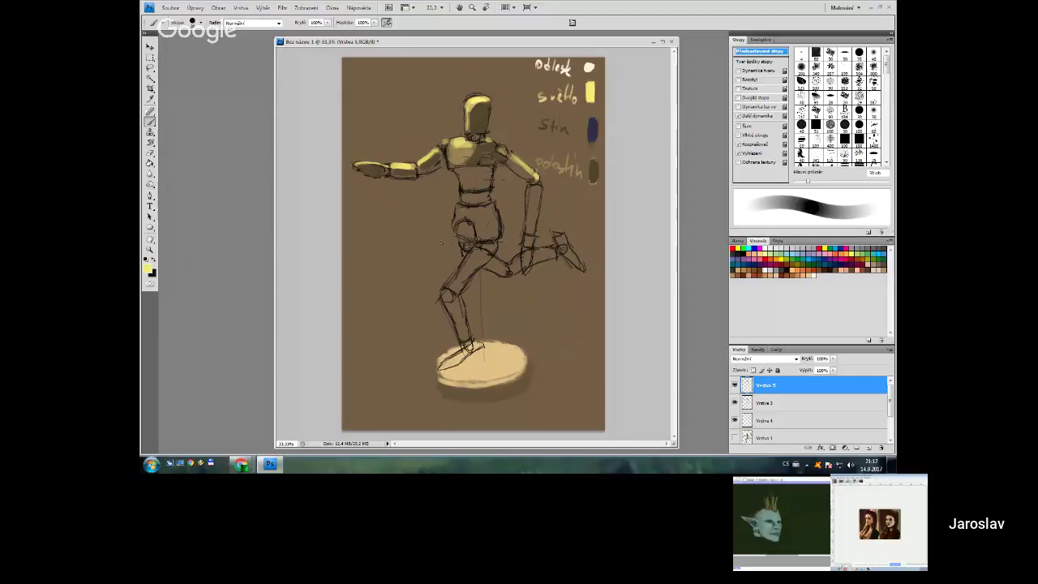
- Switch to Photoshop and paint yellow light on the mannequin's hip, front thigh and knee, varying the brush size
key(bracketleft)
drag(452, 207, 455, 224)
key(bracketright)
key(bracketright)
key(bracketright)
key(bracketright)
drag(467, 261, 446, 295)
key(bracketleft)
key(bracketleft)
key(bracketleft)
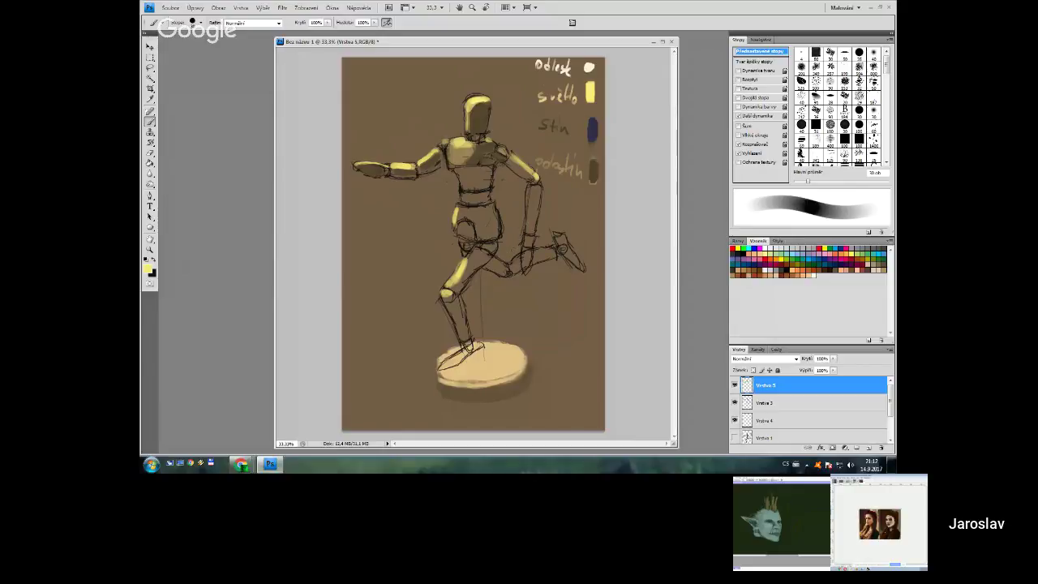
- Paint yellow light along the mannequin's raised rear leg and foot with a smaller brush
key(bracketright)
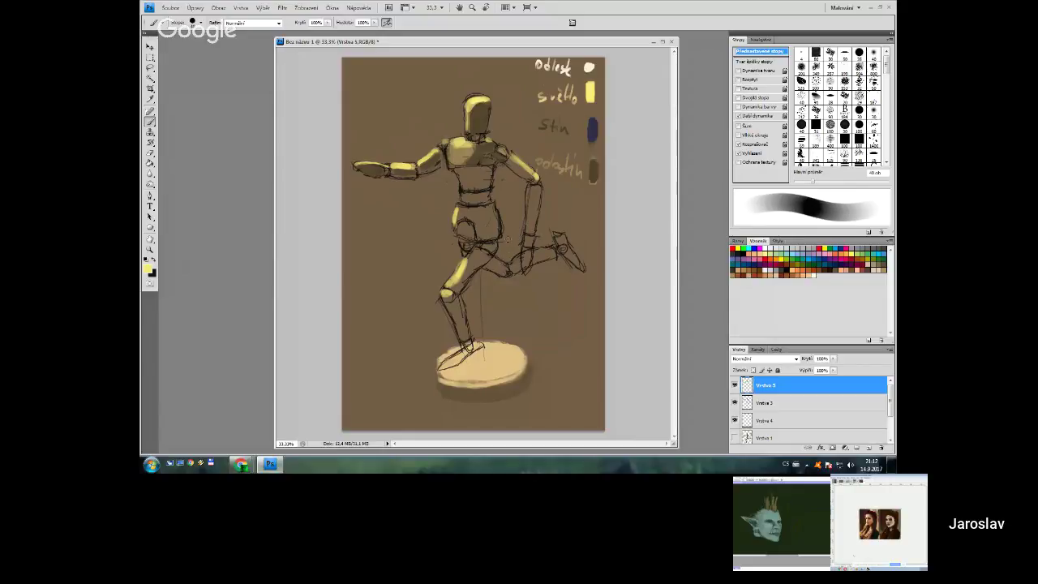
key(bracketleft)
key(bracketleft)
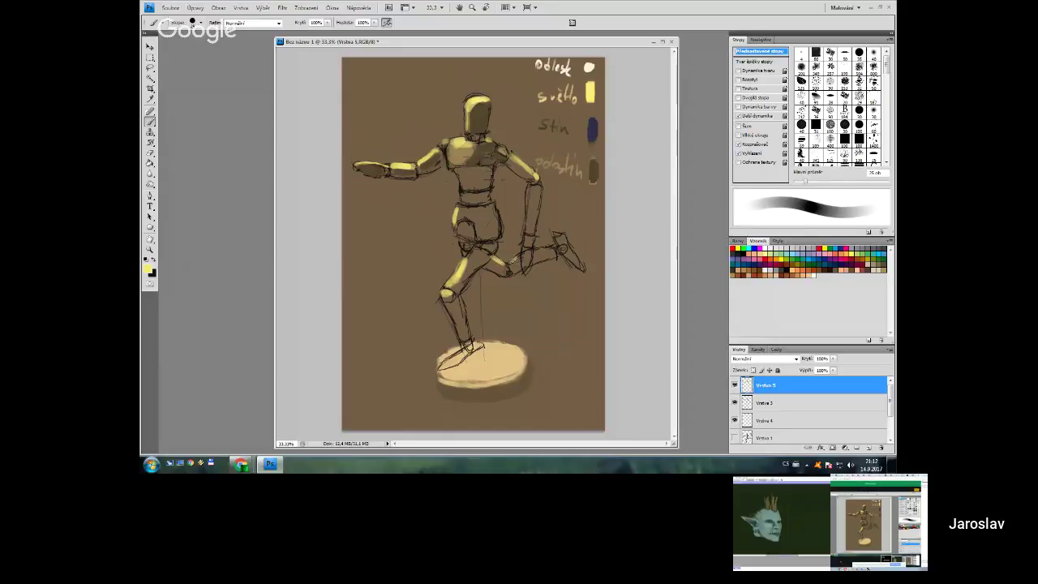
mouse_move(526, 250)
mouse_down()
mouse_move(582, 217)
mouse_move(581, 261)
mouse_up()
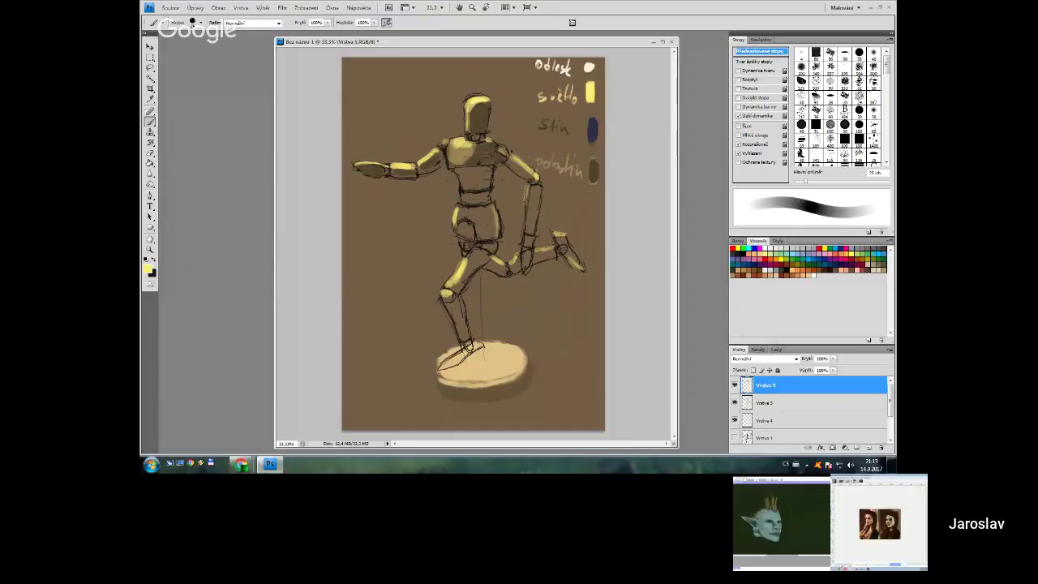
- Paint yellow light down the forearm of the mannequin's hanging arm
drag(527, 187, 524, 235)
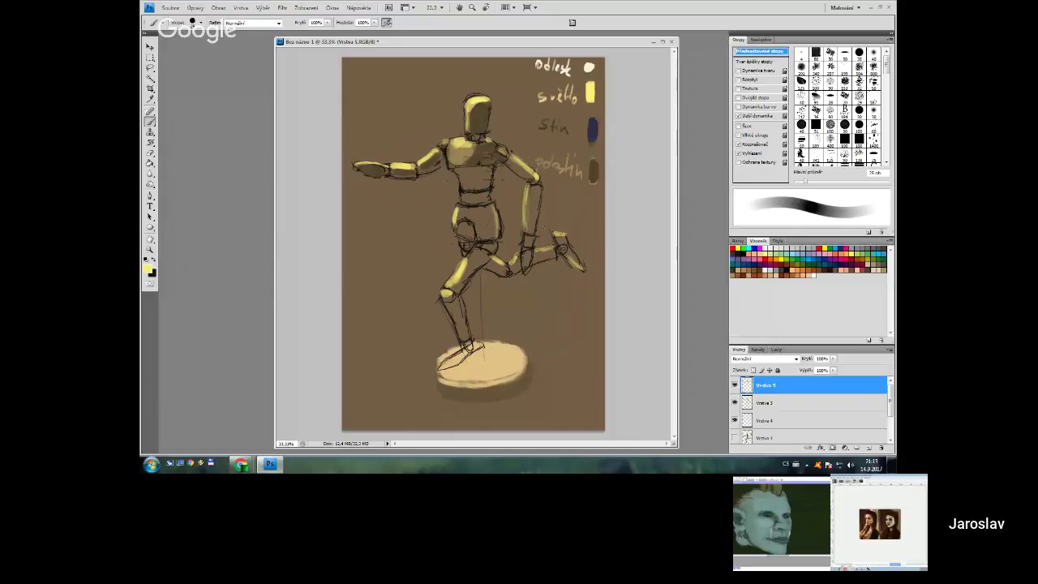
key(bracketleft)
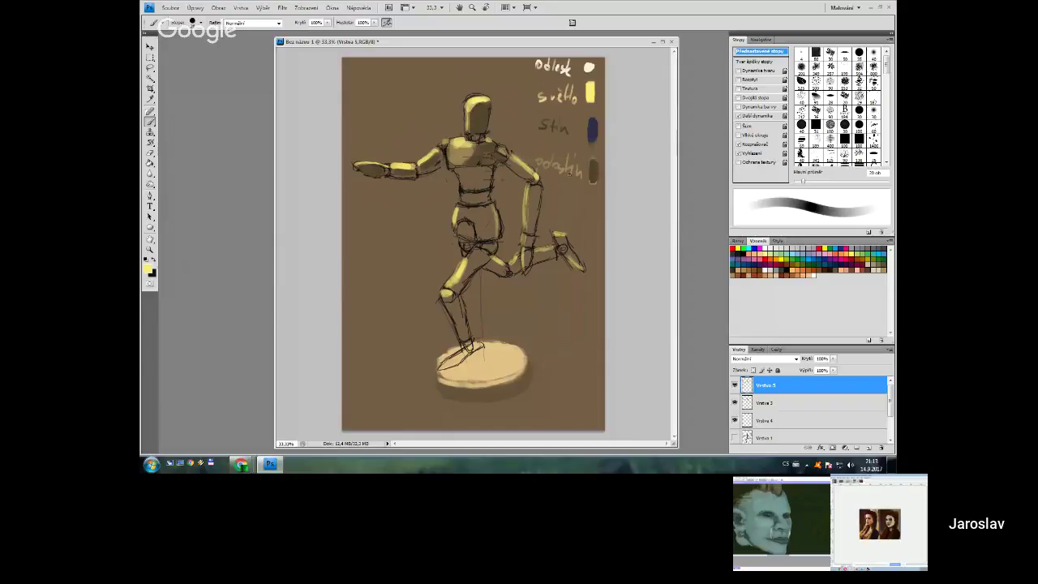
- Sample the half-tone swatch and shade the mannequin's pelvis with it, using a 70 px brush
alt+click(595, 169)
key(bracketright)
key(bracketright)
key(bracketright)
key(bracketright)
key(bracketright)
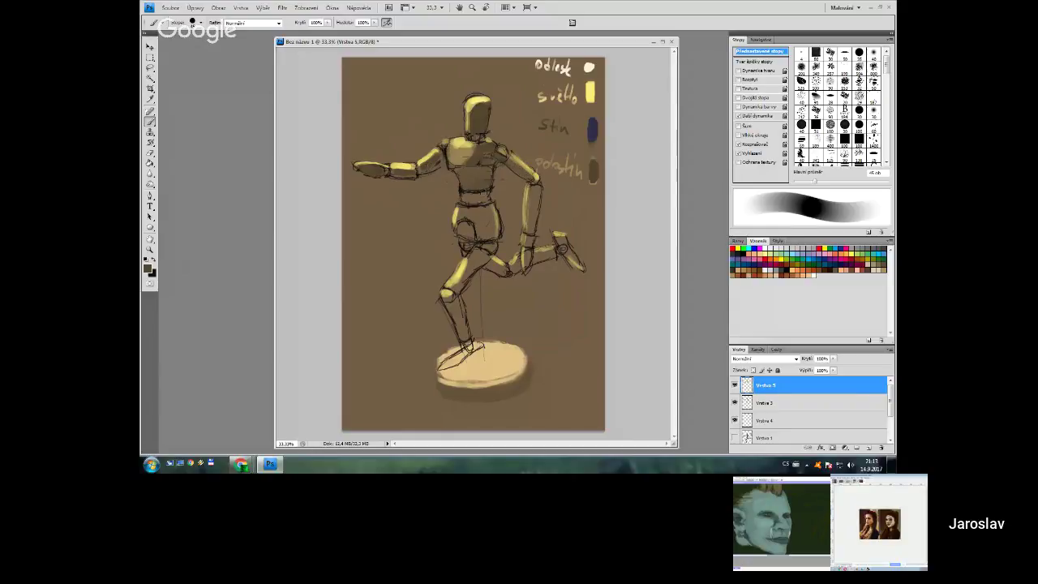
key(bracketright)
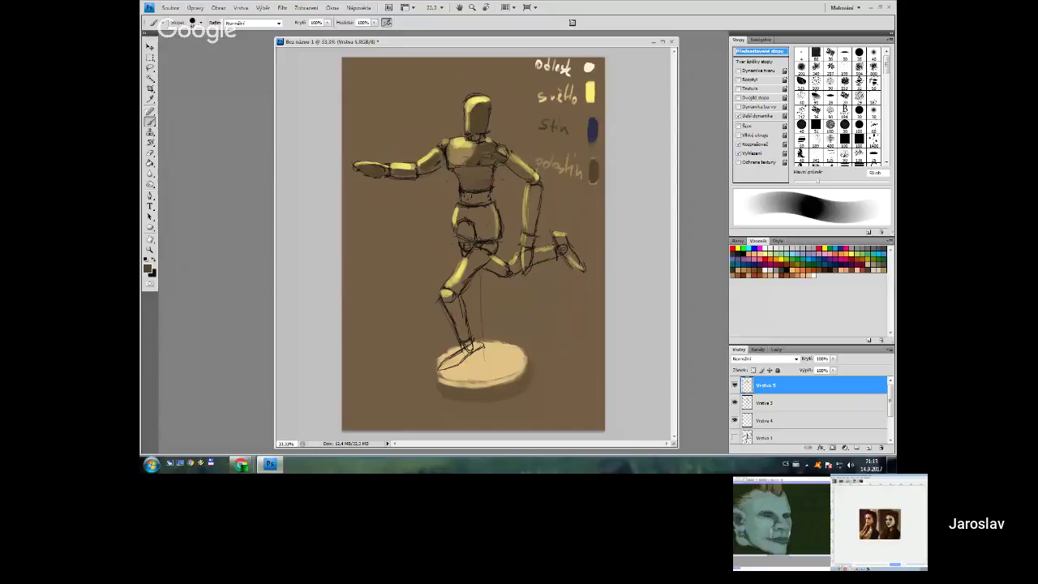
key(bracketright)
key(bracketright)
drag(463, 212, 483, 225)
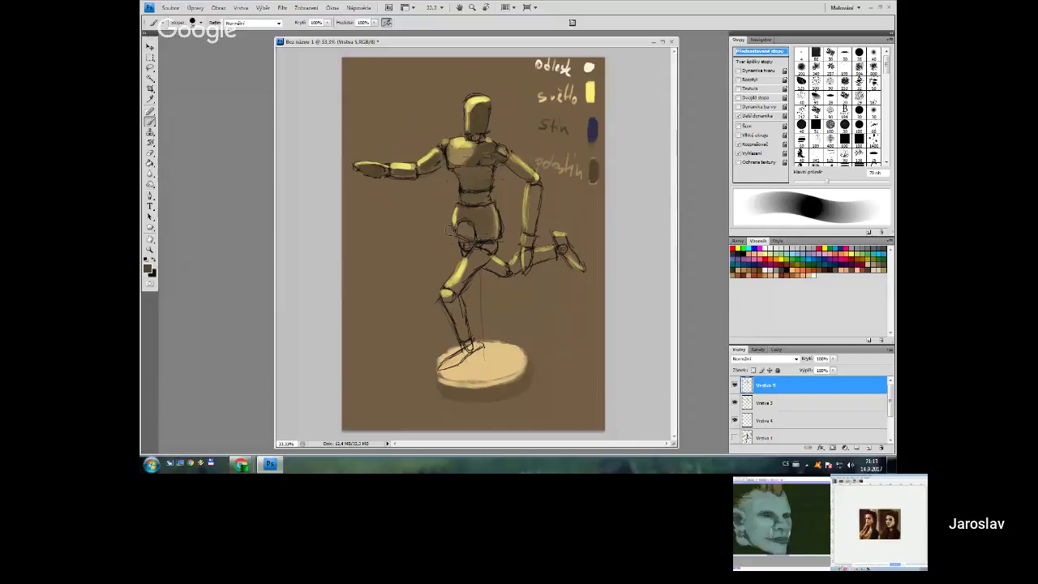
- Paint yellow light on the hip joint and cover the front thigh with the dark olive half-tone
alt+click(591, 94)
drag(463, 227, 468, 233)
alt+click(591, 135)
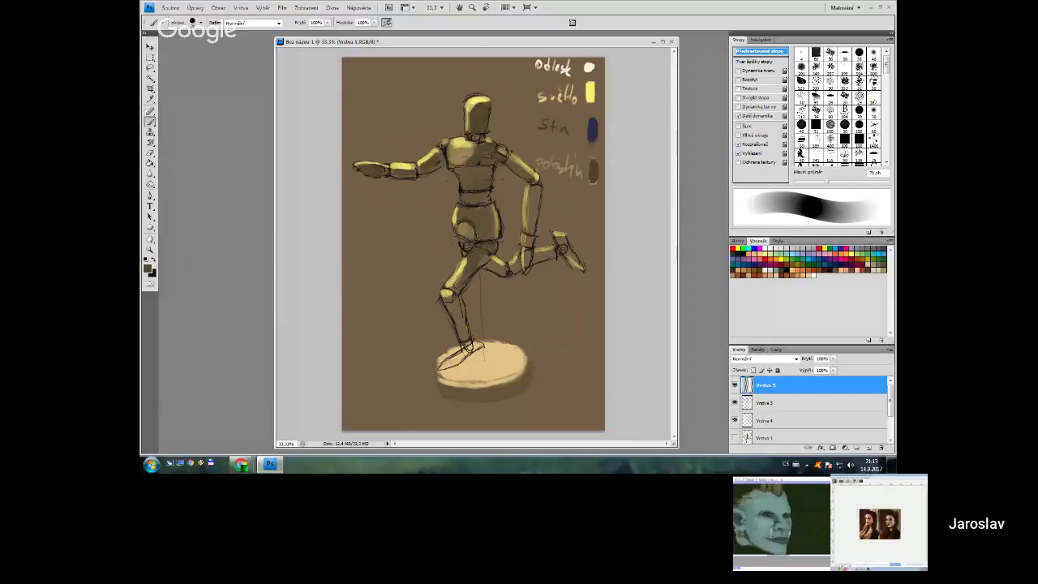
- Sample yellow from the outstretched forearm and paint light on the front thigh with a 20 px brush
alt+click(408, 163)
key(bracketleft)
key(bracketleft)
key(bracketleft)
key(bracketleft)
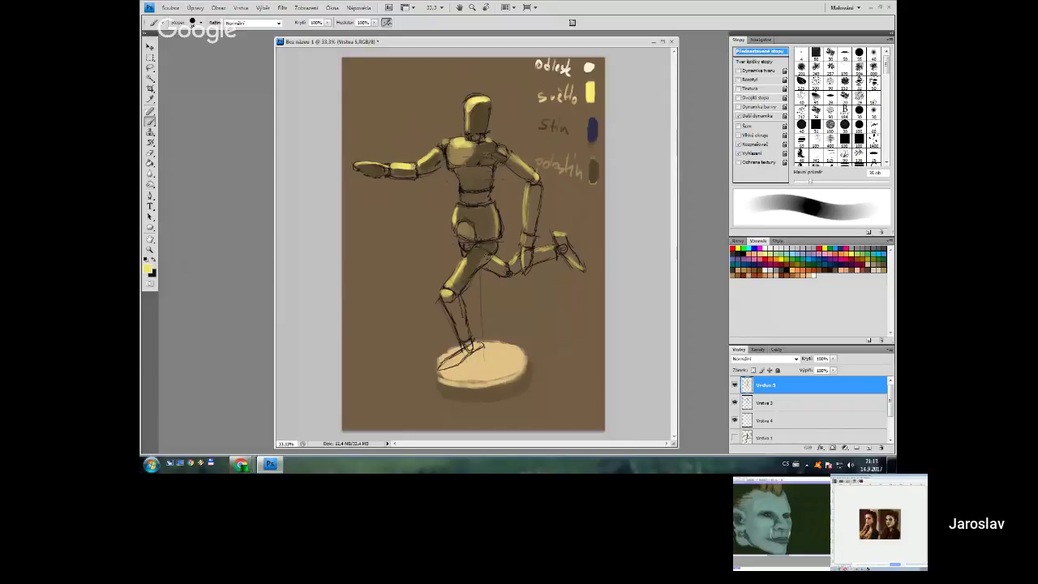
key(bracketleft)
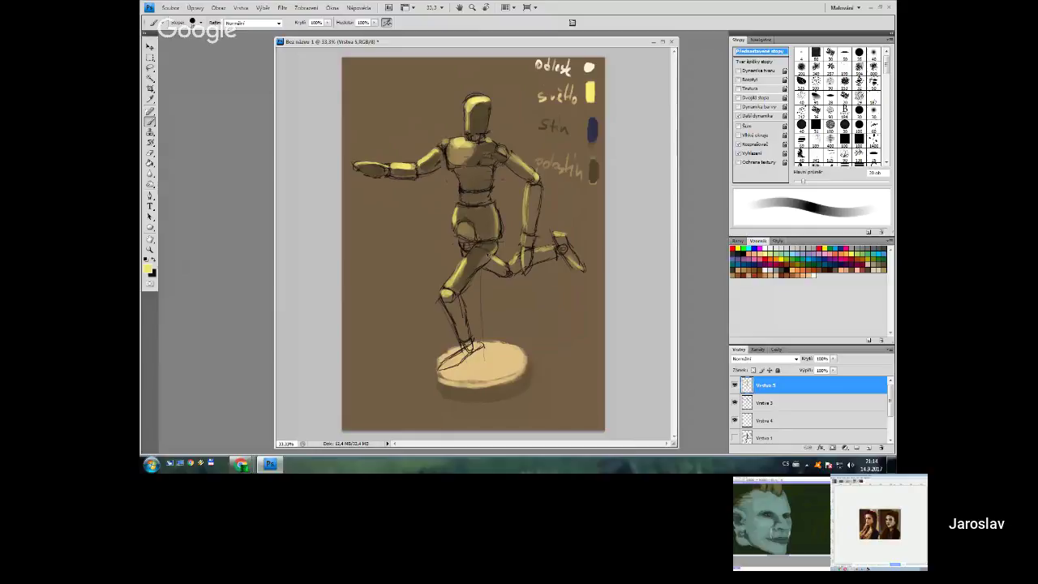
drag(479, 264, 489, 257)
- Fill the front lower leg with half-tone and paint a muted yellow light along it with a smaller brush
key(bracketright)
key(bracketright)
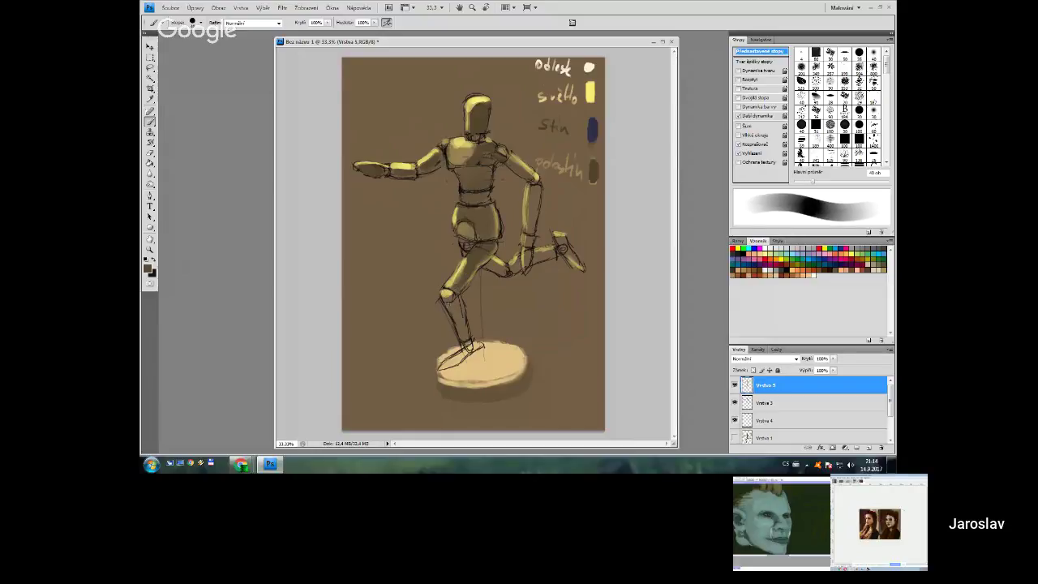
drag(454, 308, 459, 330)
key(bracketleft)
key(bracketleft)
key(bracketleft)
drag(463, 301, 455, 334)
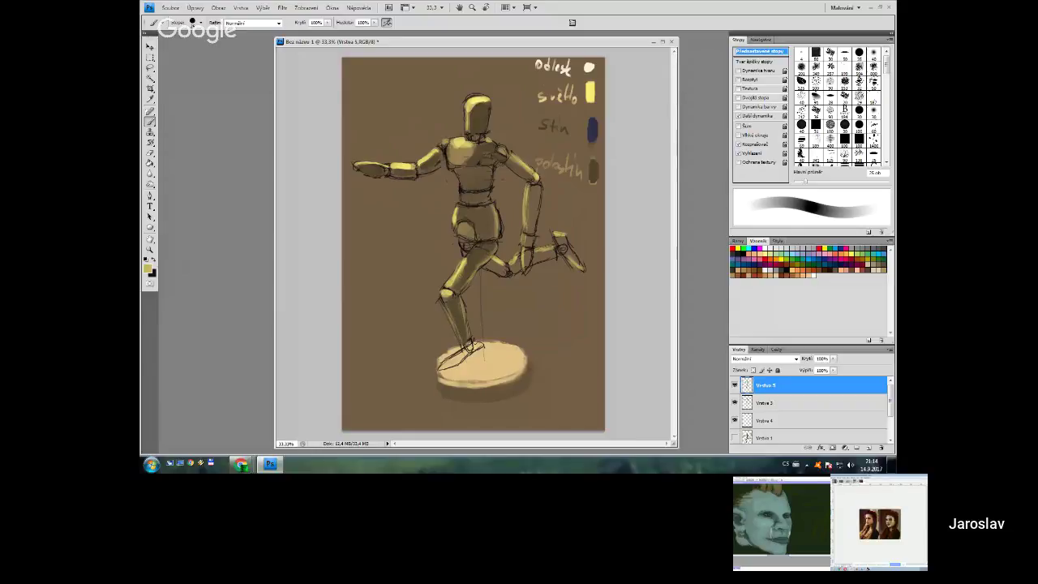
- Touch up the front shin and paint the foot on the disc with the olive half-tone
alt+click(551, 324)
drag(459, 305, 464, 316)
mouse_move(477, 349)
mouse_down()
mouse_move(443, 368)
mouse_move(467, 349)
mouse_up()
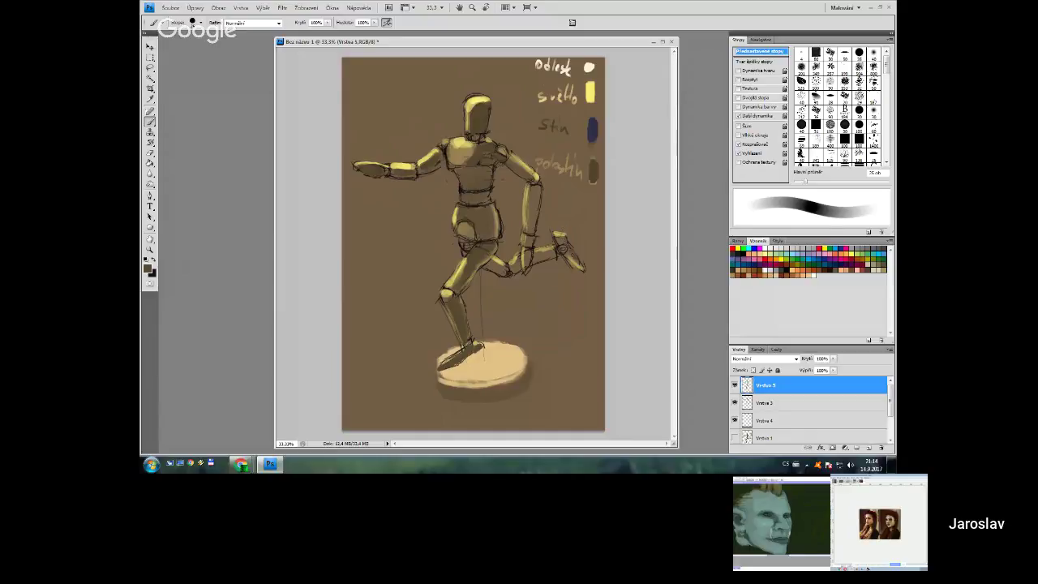
- Paint half-tone along the raised rear leg and foot, cleaning the edges with the Eraser
key(bracketright)
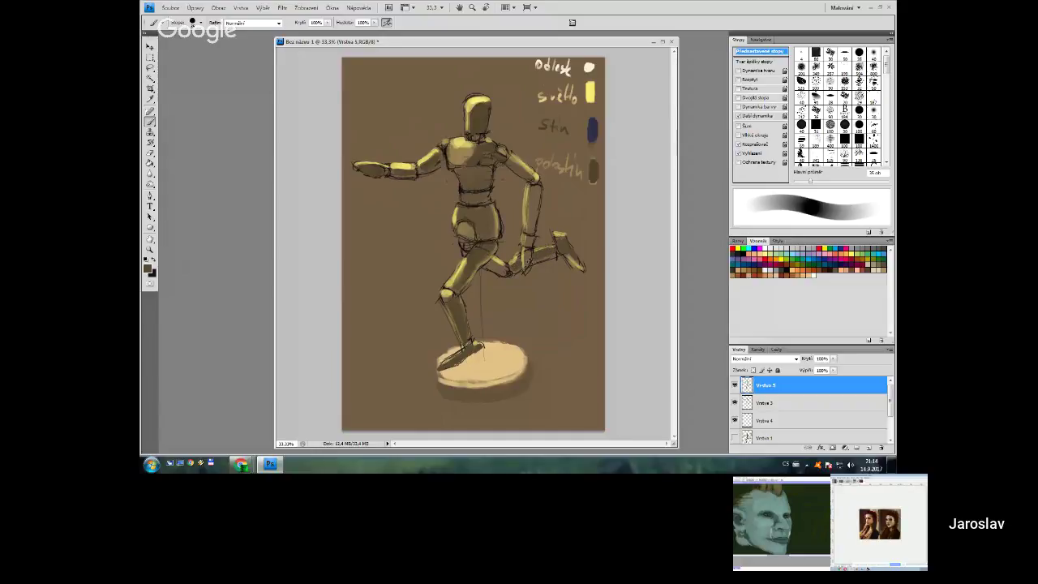
key(e)
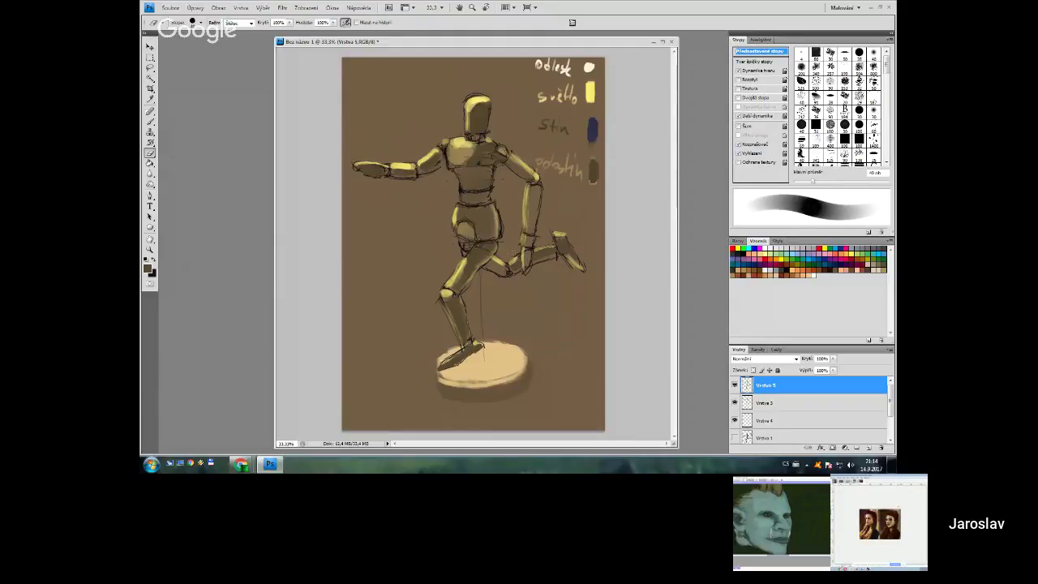
key(b)
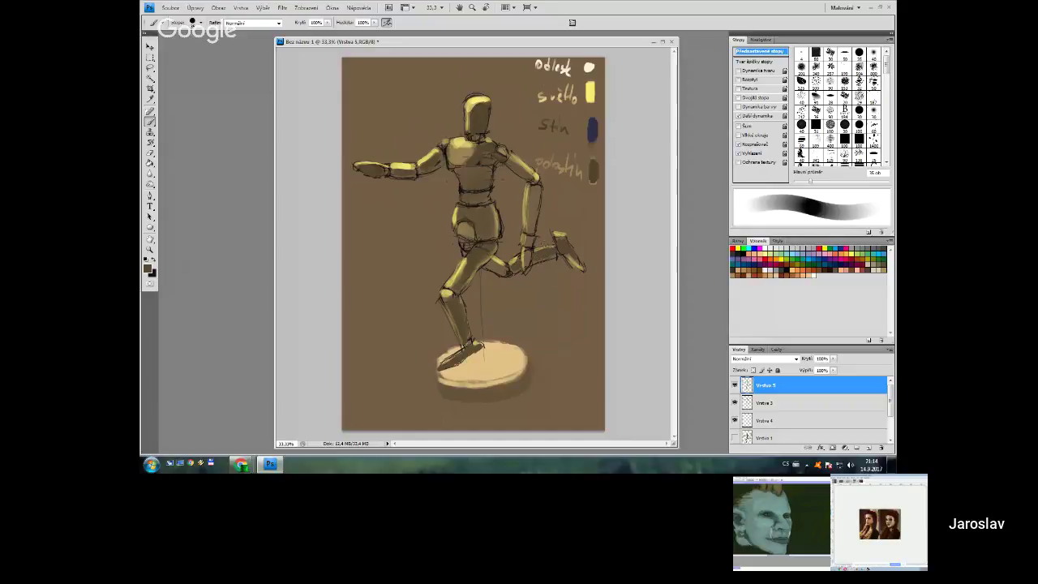
drag(492, 261, 498, 267)
- Paint half-tone along the forearm and hand of the hanging arm with a 45 px brush
key(bracketright)
key(bracketright)
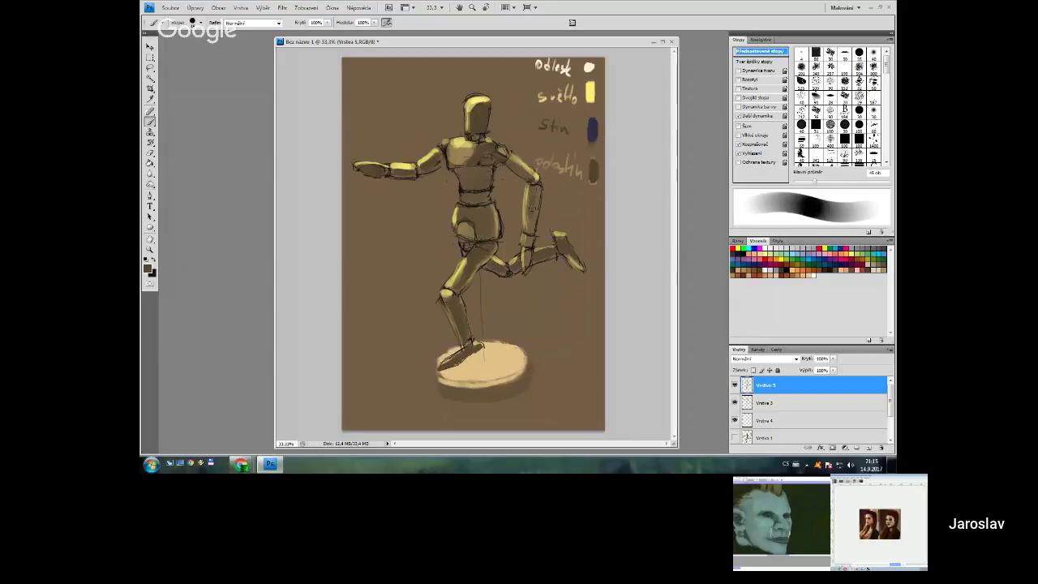
drag(529, 224, 527, 248)
- Touch up the joint between the pelvis and front thigh with yellow and dark shadow tones
alt+click(590, 94)
key(bracketleft)
key(bracketleft)
key(bracketleft)
key(bracketleft)
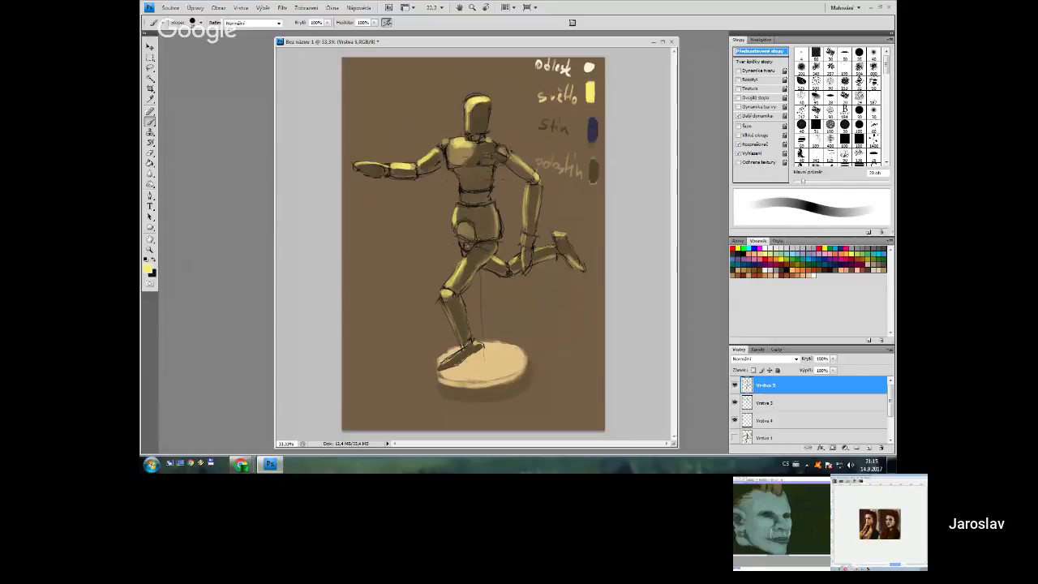
alt+click(466, 249)
key(bracketright)
key(bracketright)
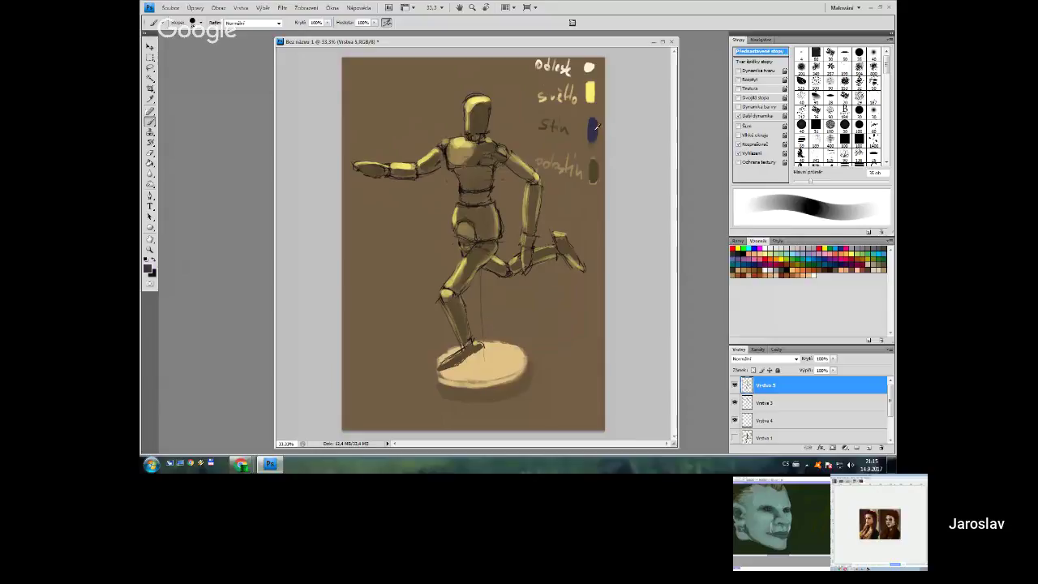
key(bracketright)
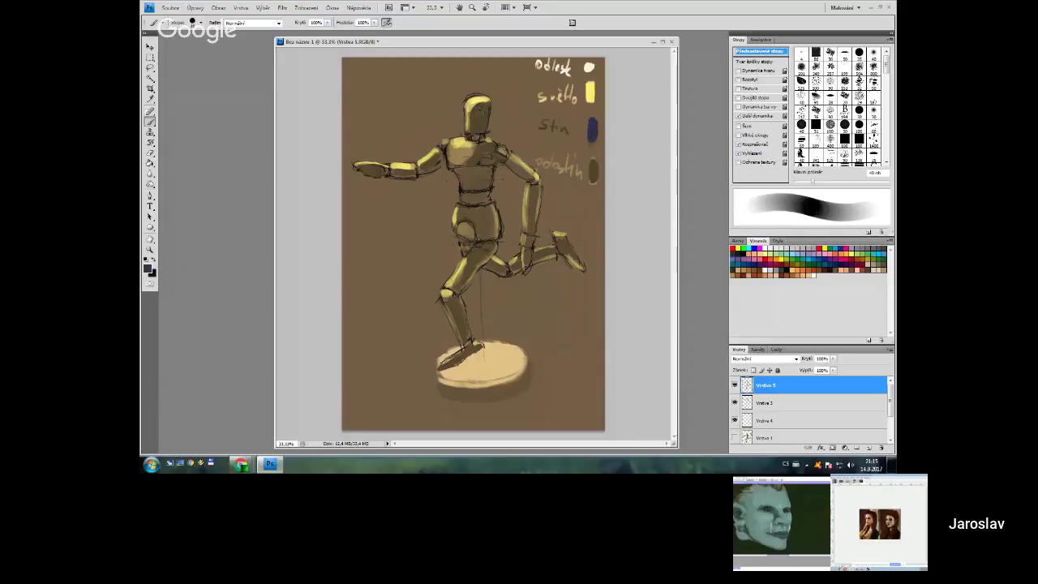
- Sample yellow from the top of the head and stroke along the head's shaded side with a 15 px brush
alt+click(484, 96)
key(bracketleft)
key(bracketleft)
key(bracketleft)
key(bracketleft)
key(bracketleft)
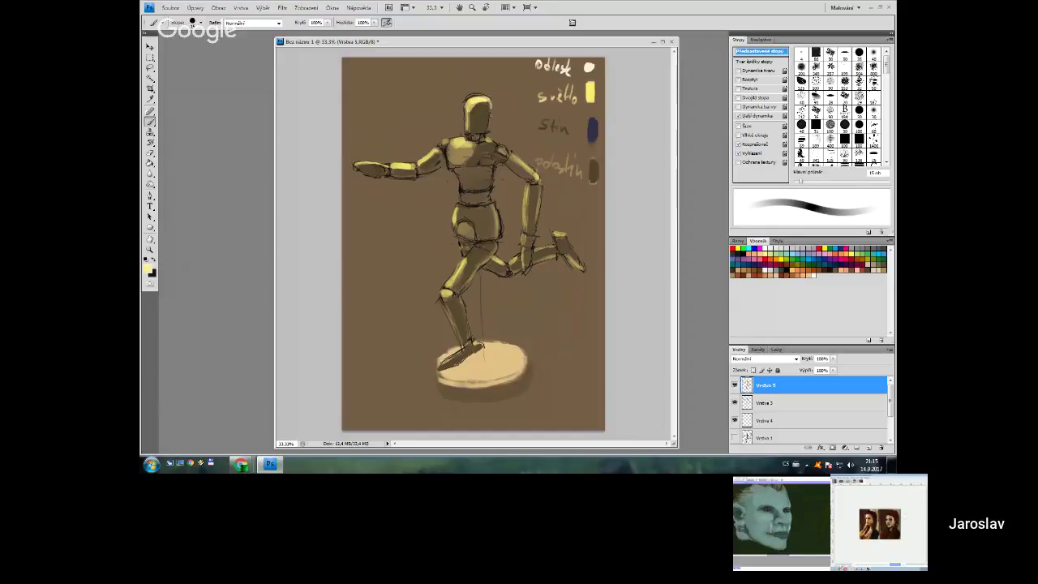
drag(489, 107, 490, 126)
- Paint dark blue shadow on the mannequin's head and the shaded side of its chest
key(x)
key(bracketright)
key(bracketright)
key(bracketright)
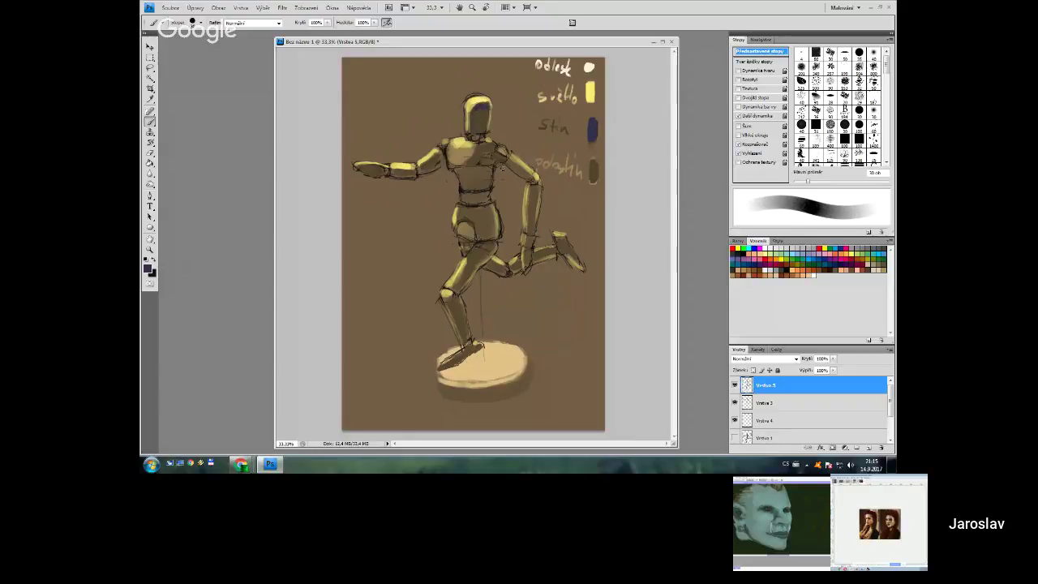
key(bracketright)
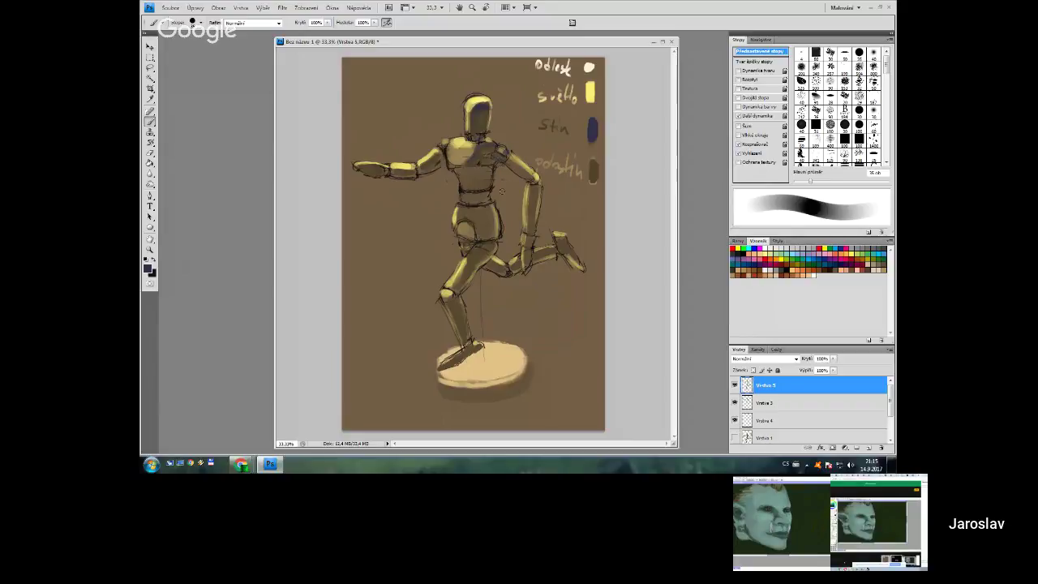
key(bracketleft)
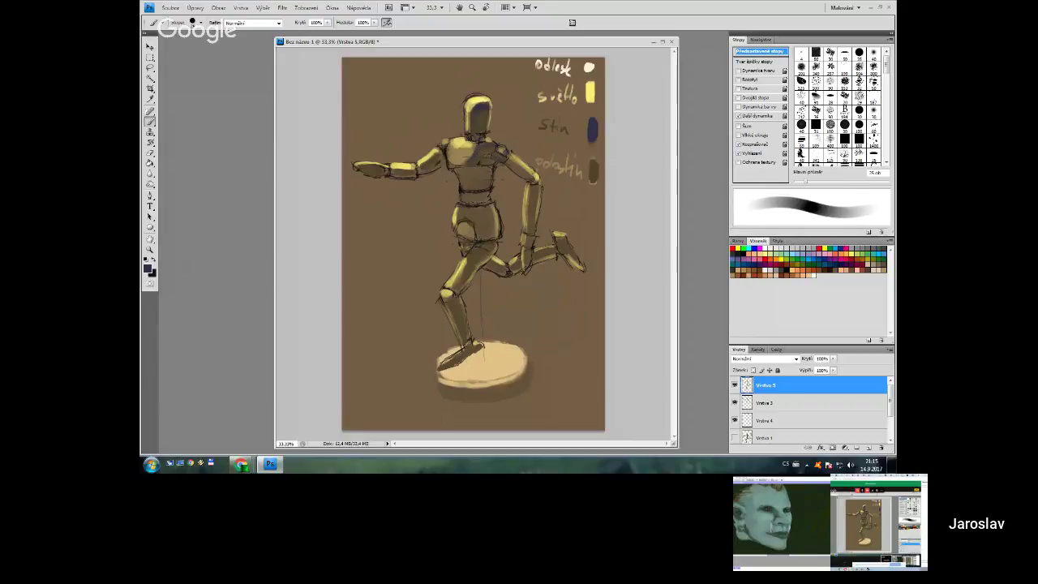
- Paint dark blue shadow across the waist joint and along the underside of the outstretched arm
drag(464, 205, 491, 204)
key(bracketright)
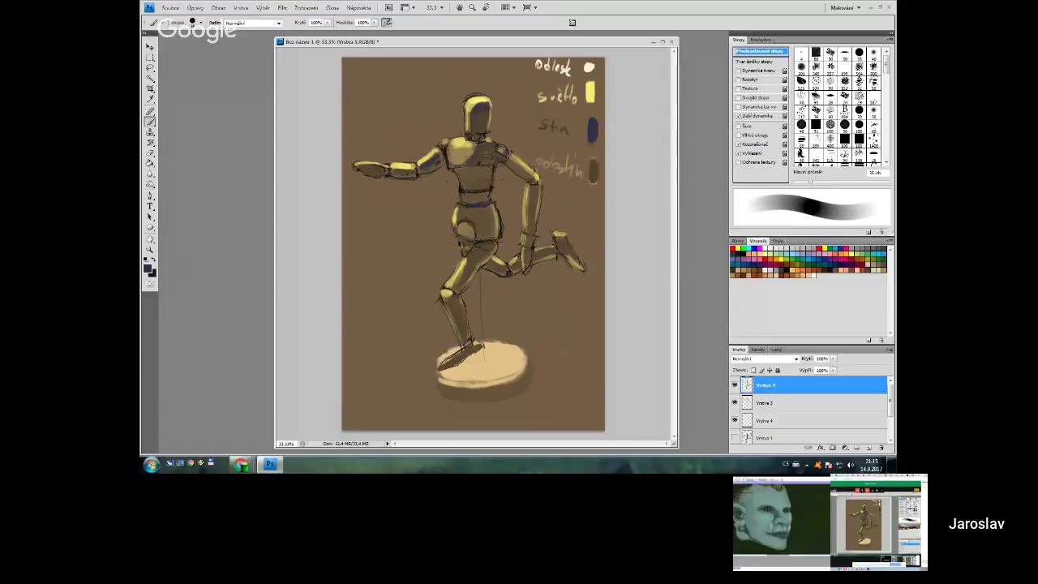
alt+click(407, 165)
click(398, 177)
click(414, 176)
- Sample the shadow tone from the upper arm and shade the pelvis with a progressively larger brush
alt+click(432, 162)
key(bracketright)
key(bracketright)
key(bracketright)
key(bracketright)
click(469, 209)
key(bracketright)
key(bracketright)
click(475, 224)
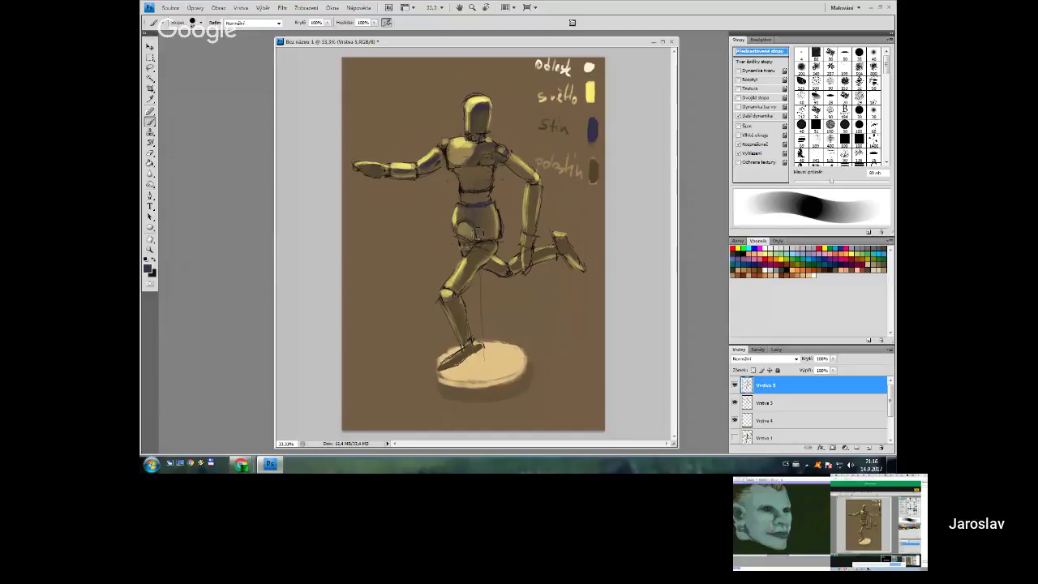
- Deepen the blue shadow over the mannequin's abdomen and pelvis, varying the brush size
key(bracketright)
key(bracketright)
key(bracketright)
key(bracketright)
key(bracketright)
key(bracketleft)
key(bracketleft)
key(bracketleft)
key(bracketleft)
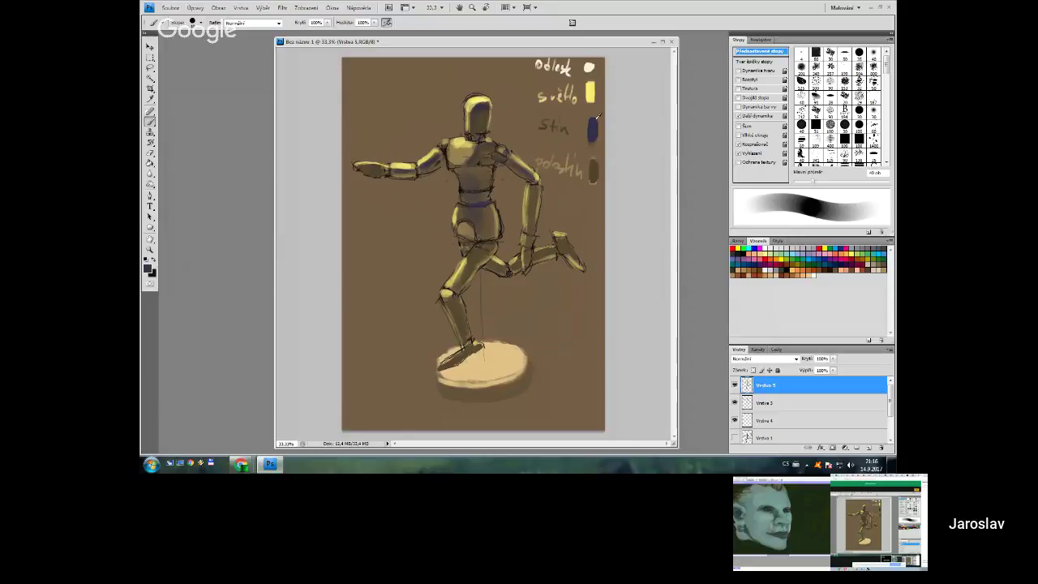
- Sample the half-tone swatch and stamp a large ball above the mannequin's outstretched hand
alt+click(596, 167)
key(bracketright)
key(bracketright)
key(bracketright)
key(bracketright)
key(bracketright)
key(bracketright)
key(bracketright)
key(bracketright)
key(bracketright)
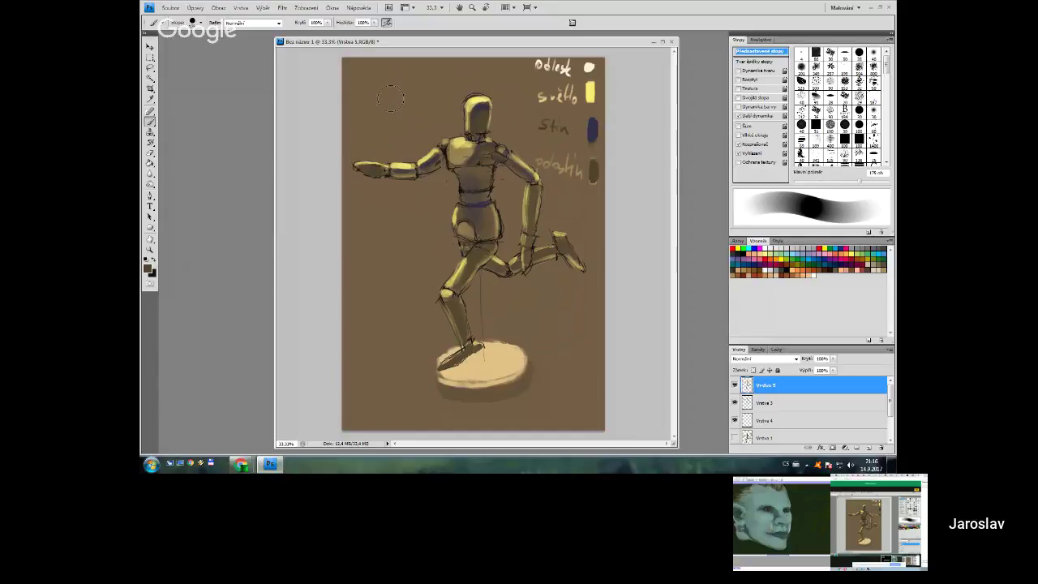
click(387, 99)
- Sample the yellow swatch and paint a soft light patch on the upper part of the demonstration ball
key(bracketleft)
key(bracketleft)
key(bracketleft)
key(bracketleft)
key(bracketleft)
alt+click(590, 126)
key(bracketleft)
key(bracketleft)
alt+click(591, 89)
key(bracketright)
key(bracketright)
key(bracketright)
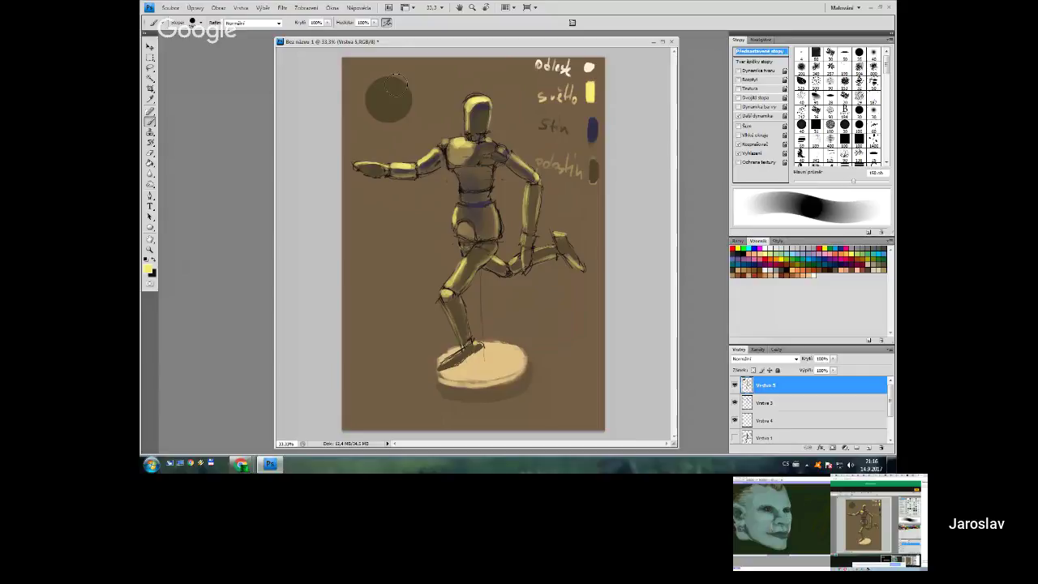
click(396, 91)
drag(395, 91, 397, 90)
key(ctrl+z)
mouse_move(381, 94)
mouse_down()
mouse_move(390, 88)
mouse_move(391, 100)
mouse_up()
- Sample the white reflection swatch and paint a small highlight on the ball's lit area
key(bracketleft)
alt+click(589, 68)
key(bracketleft)
key(bracketleft)
key(bracketleft)
key(bracketleft)
key(bracketleft)
key(bracketleft)
key(bracketleft)
key(bracketleft)
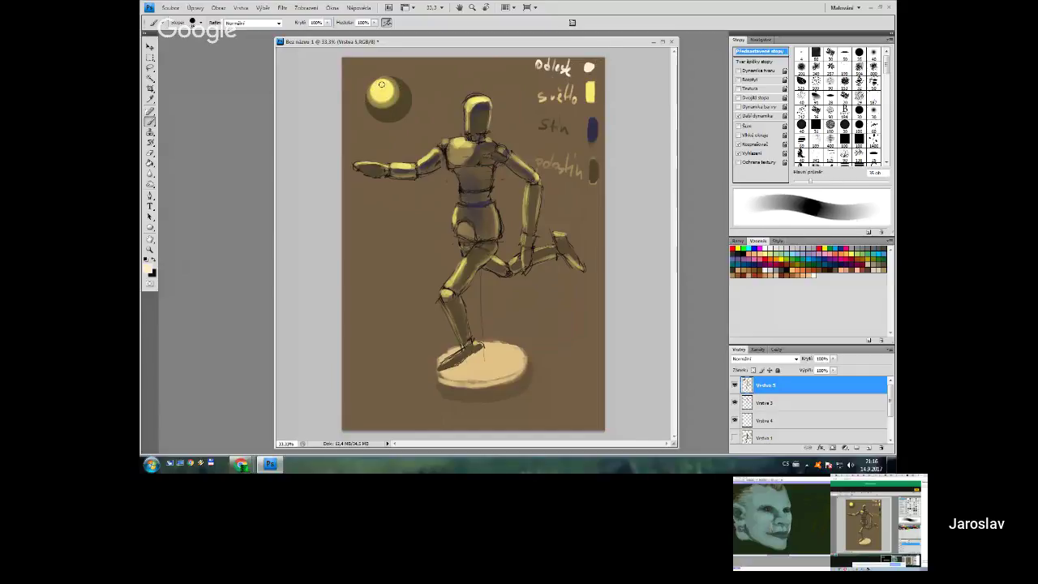
drag(380, 82, 385, 86)
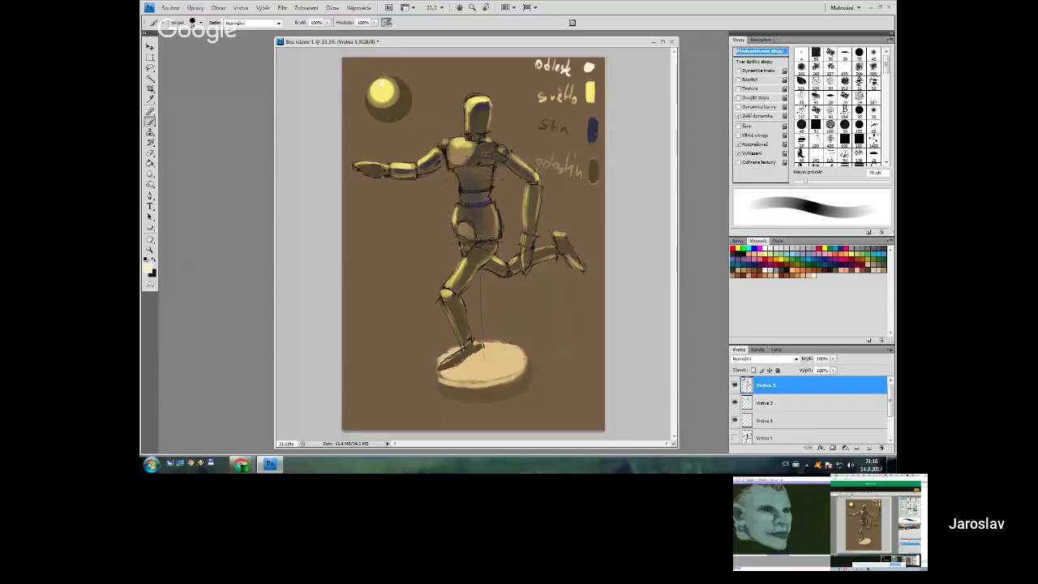
- Paint a dark blue shadow crescent on the ball's unlit side and blend it towards the light
alt+click(596, 126)
key(bracketright)
key(bracketright)
mouse_move(370, 108)
mouse_down()
mouse_move(393, 110)
mouse_move(401, 86)
mouse_up()
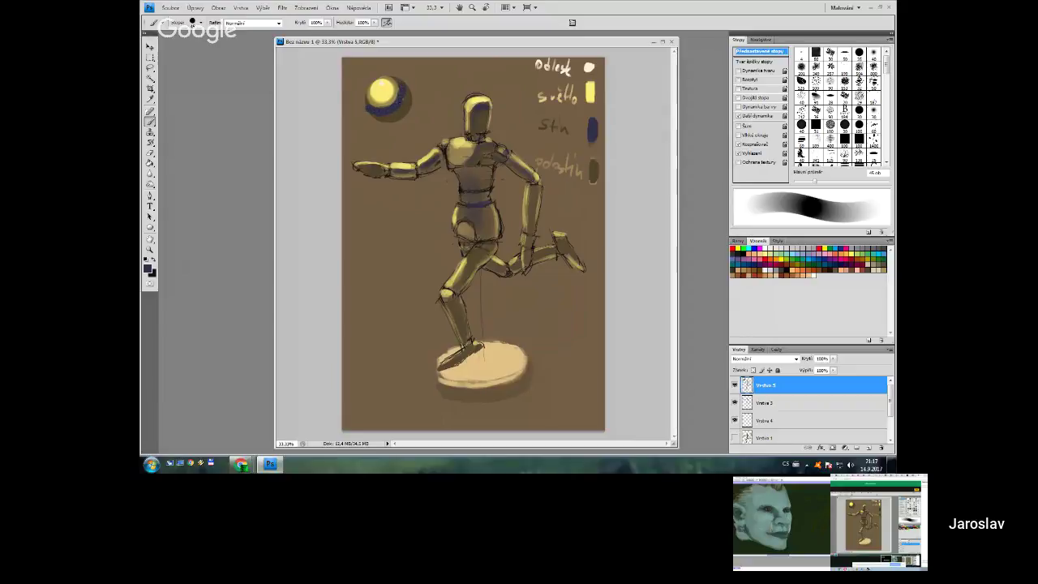
alt+click(399, 111)
alt+click(403, 94)
drag(386, 102, 394, 99)
- Add dark blue shadow to the front thigh just above the knee
drag(452, 274, 455, 281)
key(bracketleft)
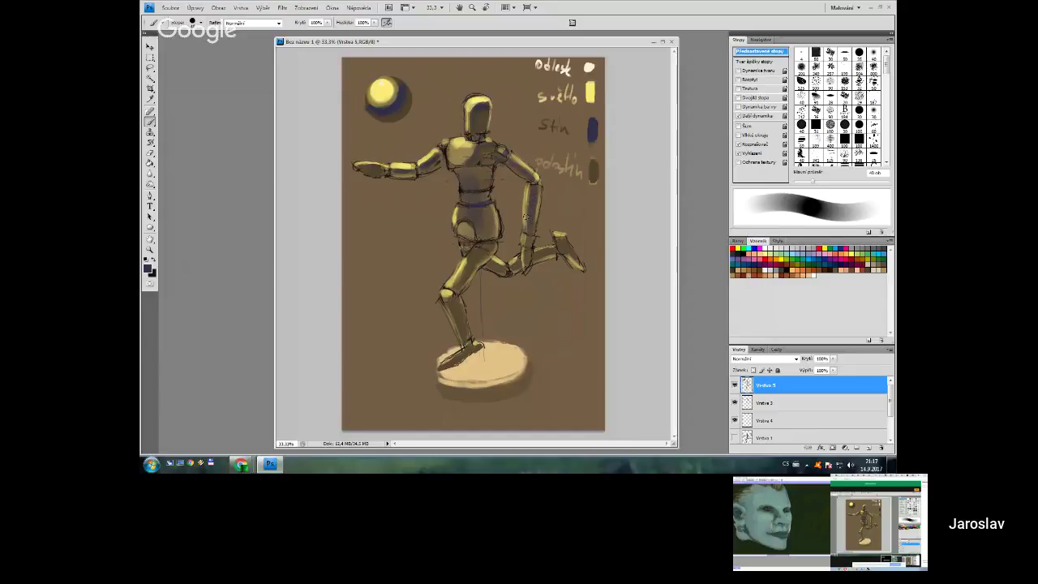
- Sample the half-tone swatch and paint a tall upright block beside the mannequin's legs
alt+click(593, 138)
mouse_move(363, 229)
mouse_down()
mouse_move(360, 292)
mouse_move(365, 232)
mouse_move(400, 236)
mouse_move(392, 315)
mouse_move(356, 318)
mouse_move(397, 315)
mouse_up()
key(])
mouse_move(365, 235)
mouse_down()
mouse_move(377, 304)
mouse_move(385, 270)
mouse_move(388, 290)
mouse_move(366, 305)
mouse_up()
key([)
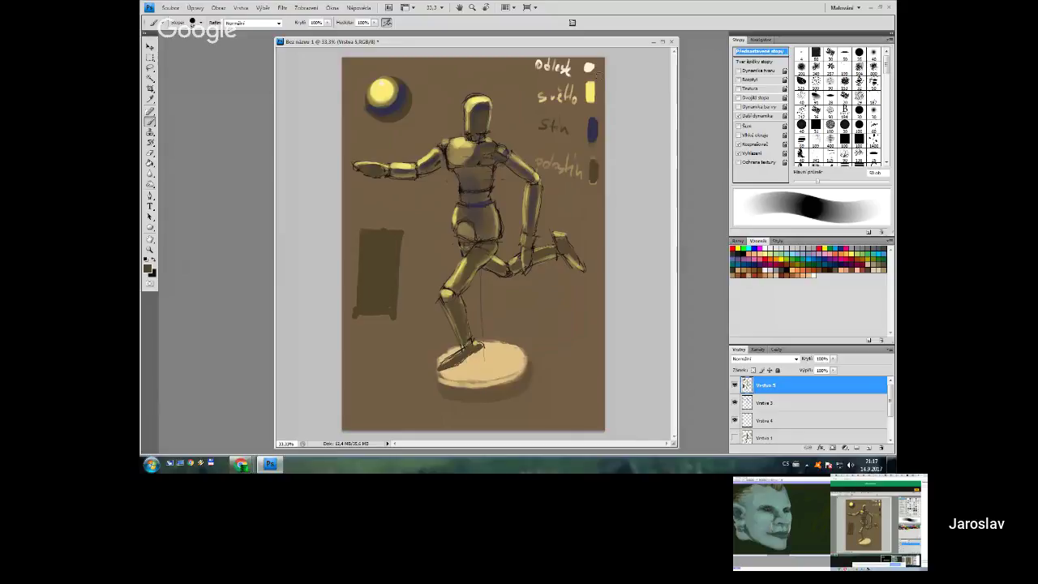
- Paint a small yellow light-direction arrow pointing at the block's upper corner and enlarge the brush to 50 px
alt+click(589, 91)
key([)
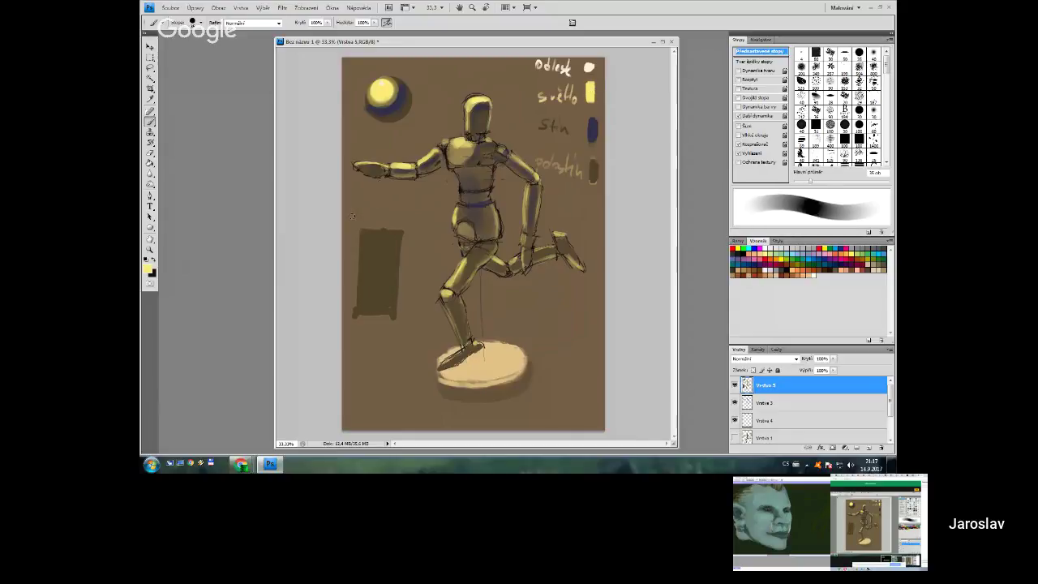
mouse_move(339, 208)
mouse_down()
mouse_move(349, 216)
mouse_move(351, 206)
mouse_up()
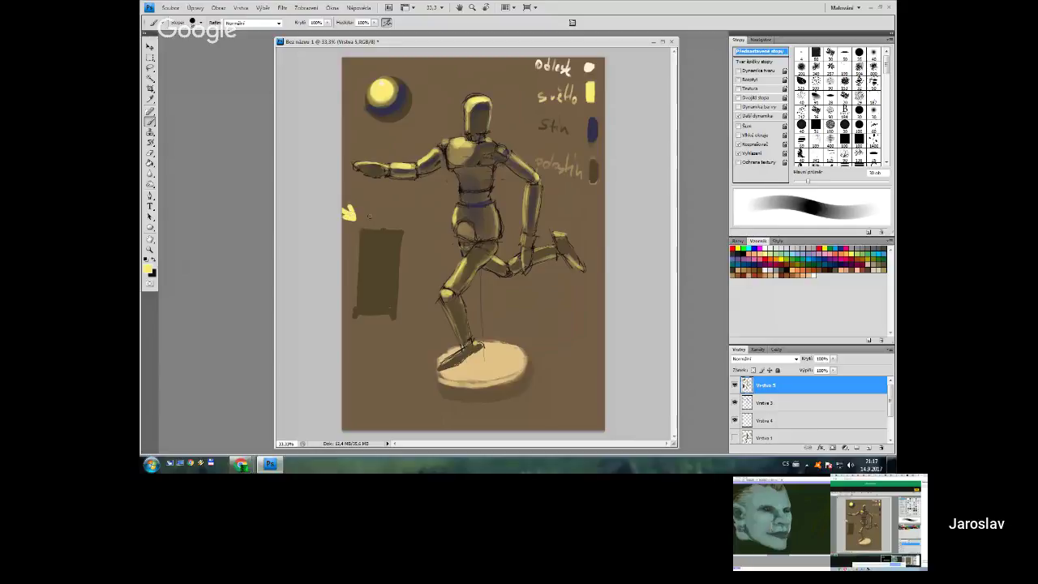
key(])
key(])
key(])
key(])
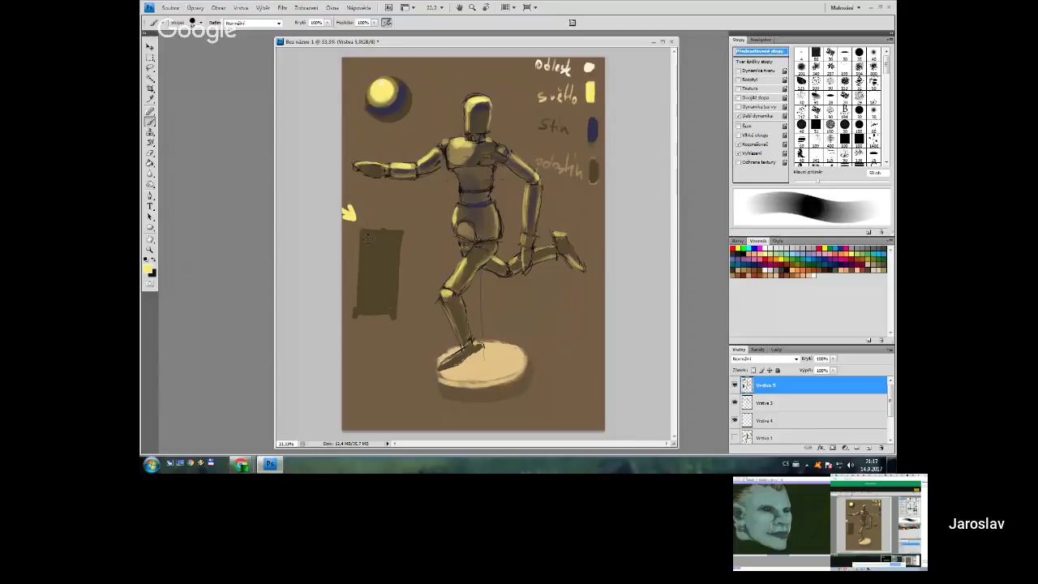
- Enlarge the brush and paint a soft band of light down the block's lit side
key(])
key(])
key(])
mouse_move(366, 234)
mouse_down()
mouse_move(363, 301)
mouse_move(377, 280)
mouse_up()
- Sample the shadow swatch and paint a narrower dark blue shadow band down the middle of the block
alt+click(593, 127)
key([)
key([)
key([)
drag(378, 234, 372, 304)
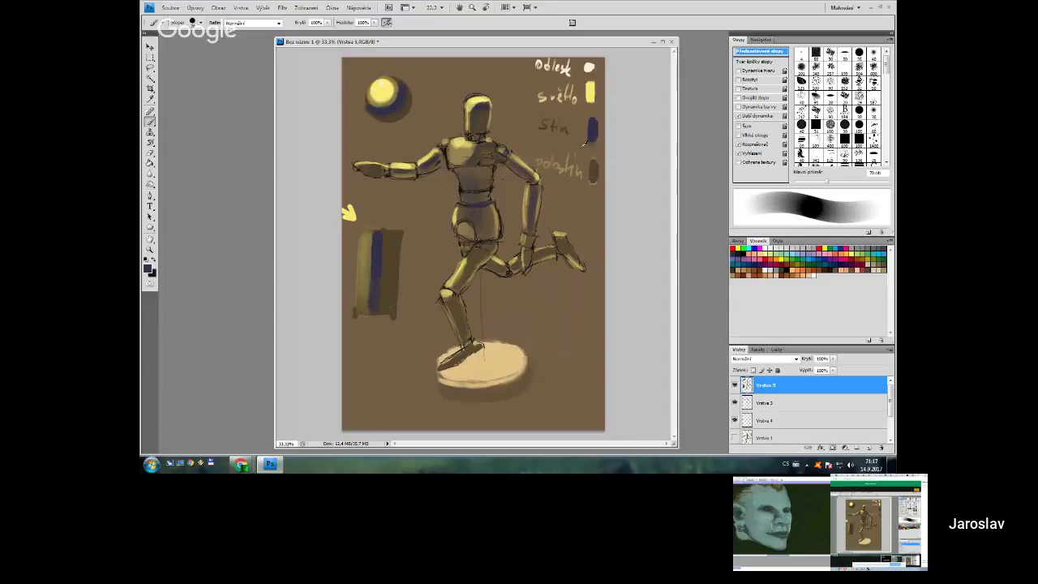
- Sample the tone of the mannequin's lowered arm and paint reflected light down the block's far edge
alt+click(589, 92)
alt+click(593, 168)
alt+click(529, 173)
drag(367, 239, 367, 240)
drag(398, 232, 398, 261)
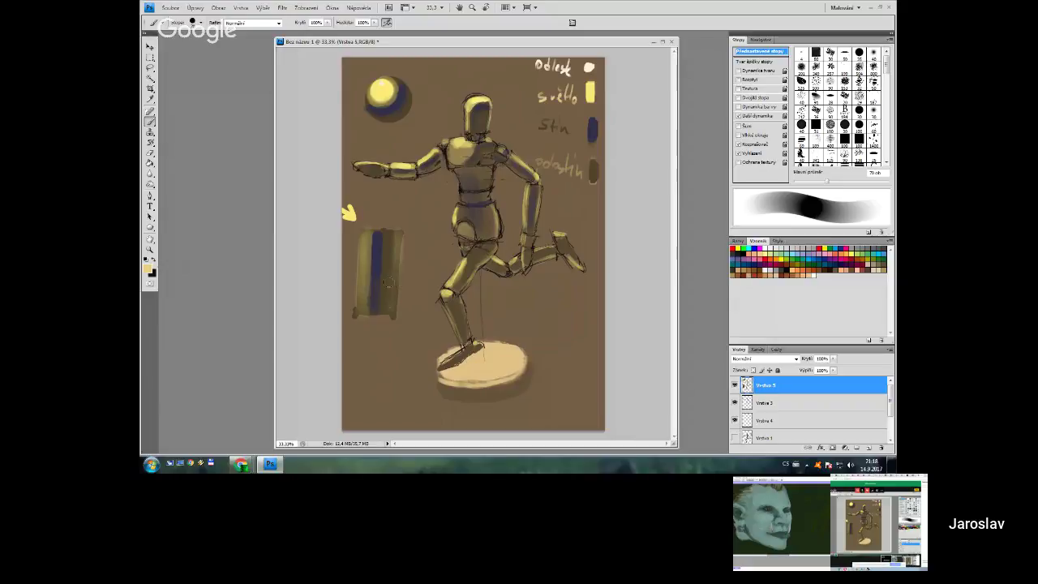
- With a 35 px brush, paint yellow light arrows on both sides of the block and brighten its lit and reflected edges
key(bracketleft)
key(bracketleft)
key(bracketleft)
mouse_move(349, 212)
mouse_down()
mouse_move(363, 214)
mouse_move(357, 208)
mouse_move(363, 322)
mouse_up()
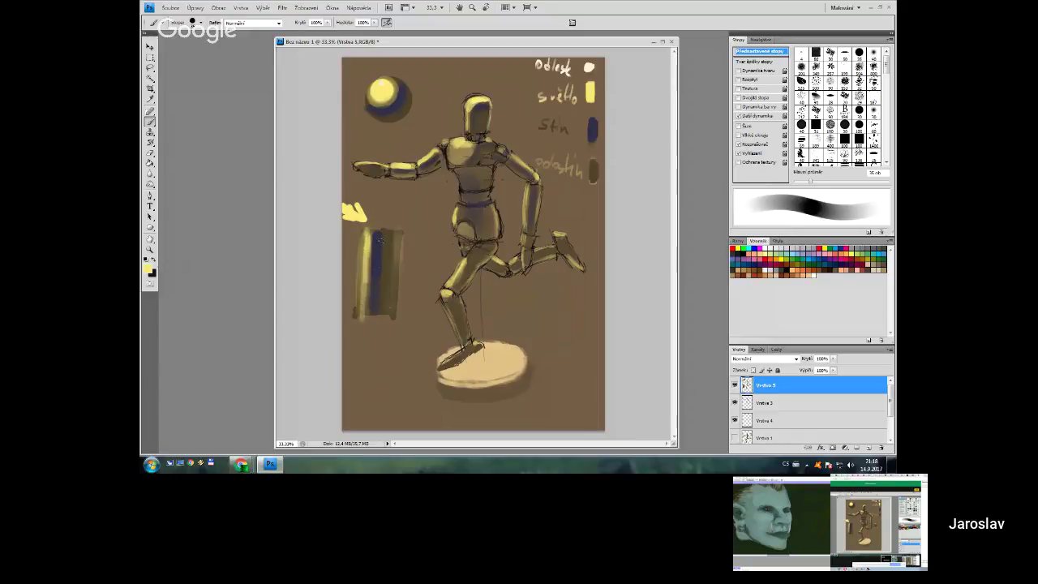
mouse_move(417, 281)
mouse_down()
mouse_move(433, 315)
mouse_move(403, 282)
mouse_move(411, 301)
mouse_move(420, 290)
mouse_up()
mouse_move(396, 236)
mouse_down()
mouse_move(392, 298)
mouse_move(397, 258)
mouse_up()
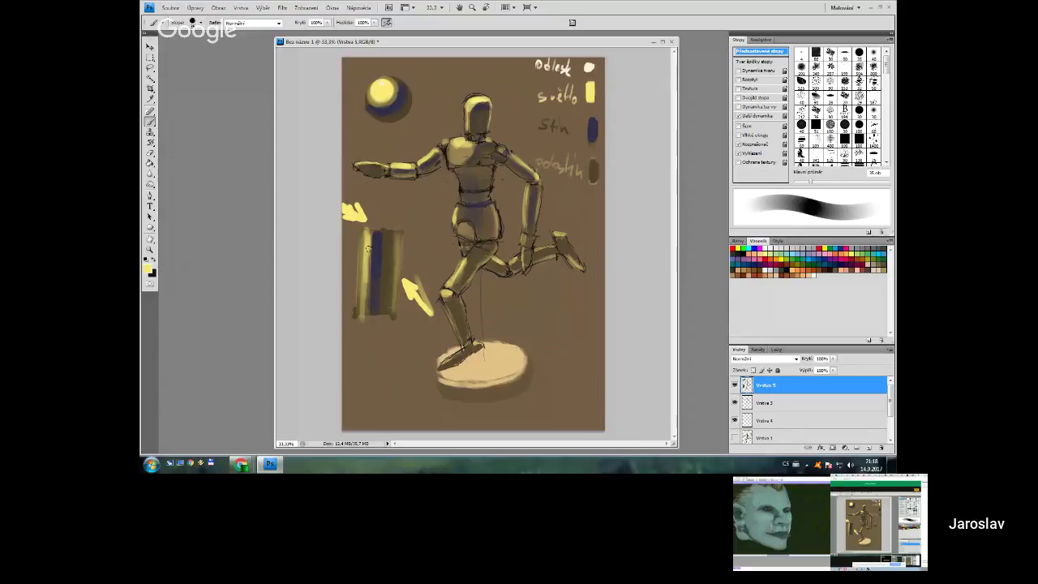
- Strengthen the yellow stripe on the block's lit edge and soften the light around it with a 50 px brush
drag(366, 222, 362, 323)
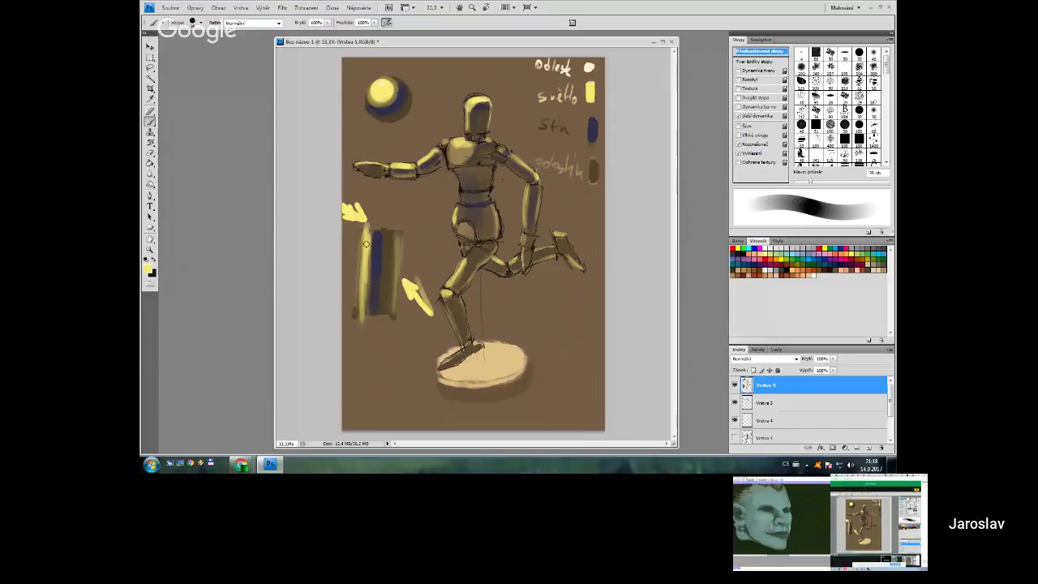
key(bracketright)
key(bracketright)
drag(359, 246, 353, 312)
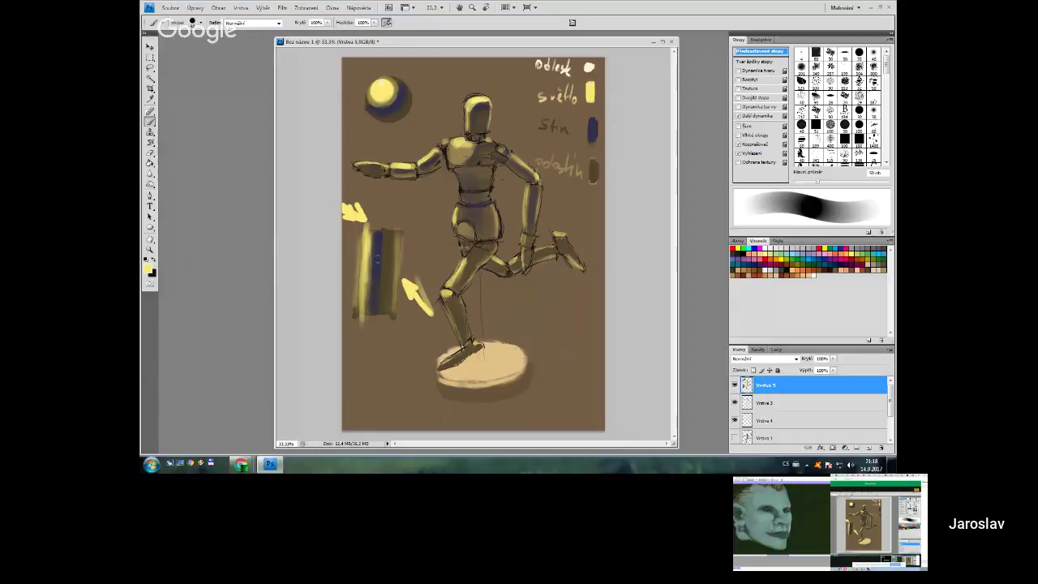
drag(372, 260, 368, 311)
- Sample the block's dark blue shadow, set the brush to 60 px and pick up the olive tone near its far edge
alt+click(379, 241)
key(bracketleft)
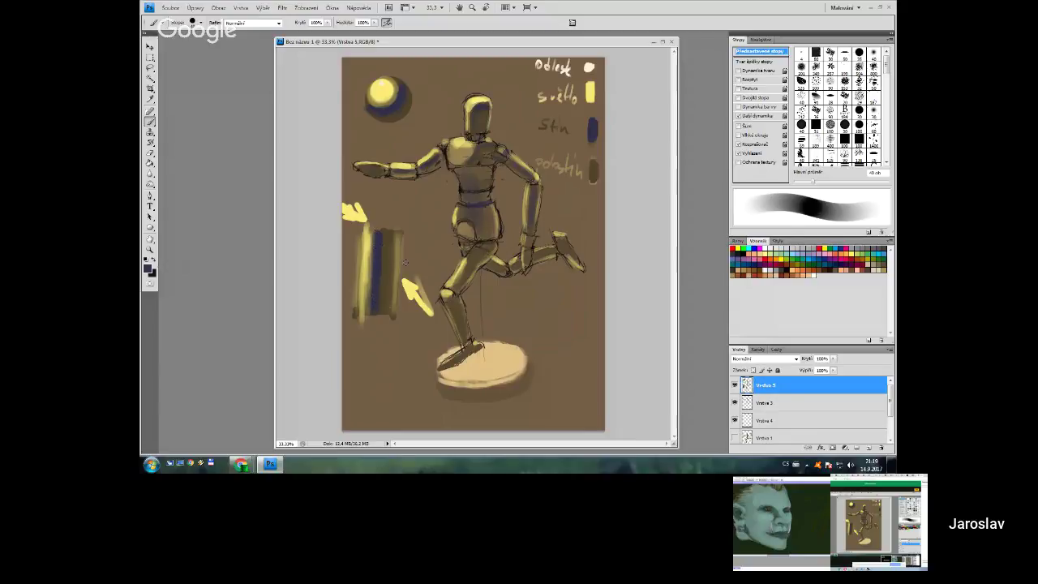
key(bracketright)
key(bracketright)
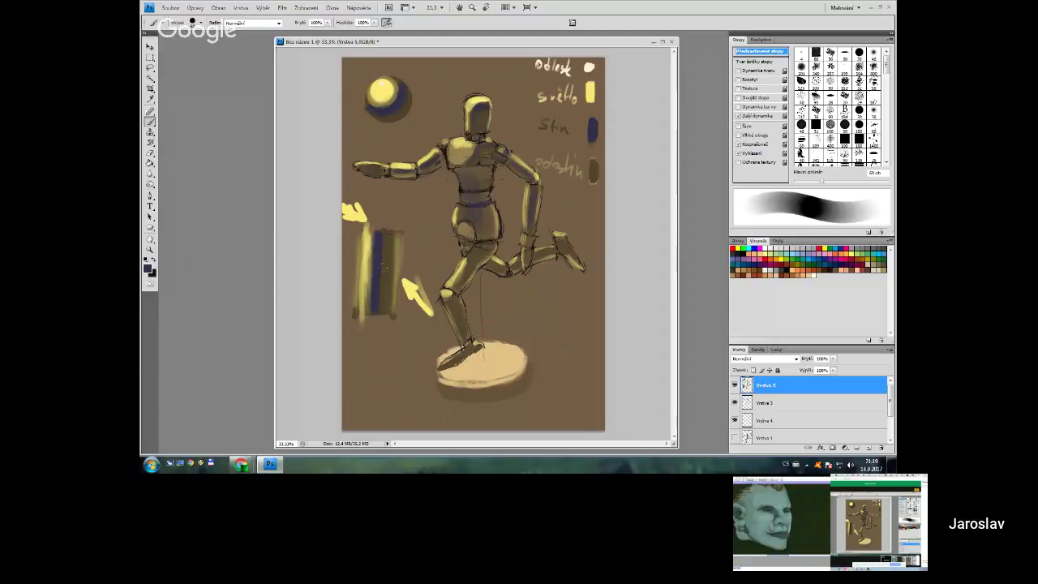
alt+click(395, 263)
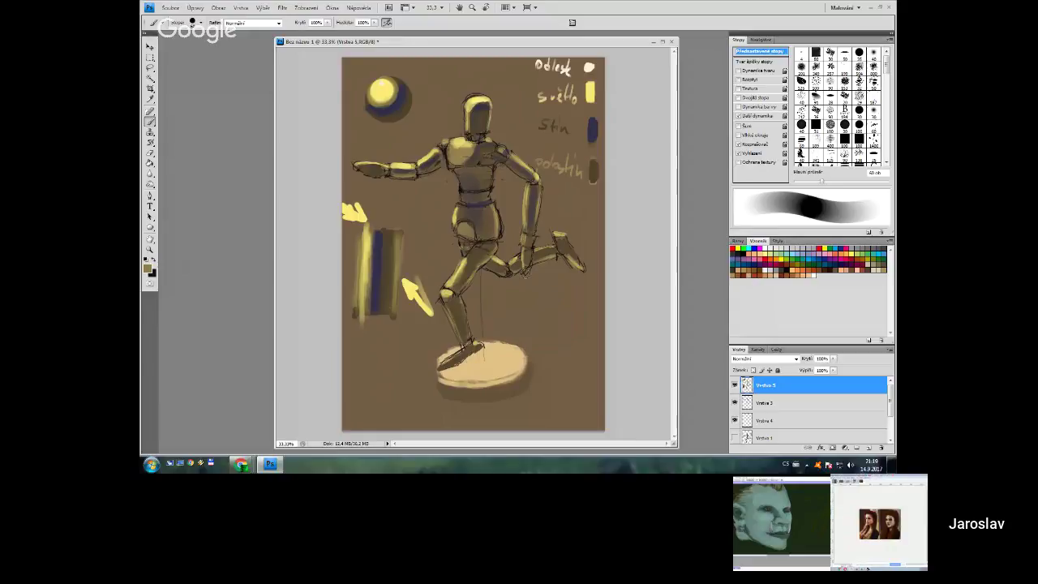
- Erase the block and its light arrows with a large soft eraser, and reduce the eraser to 35 px
key(e)
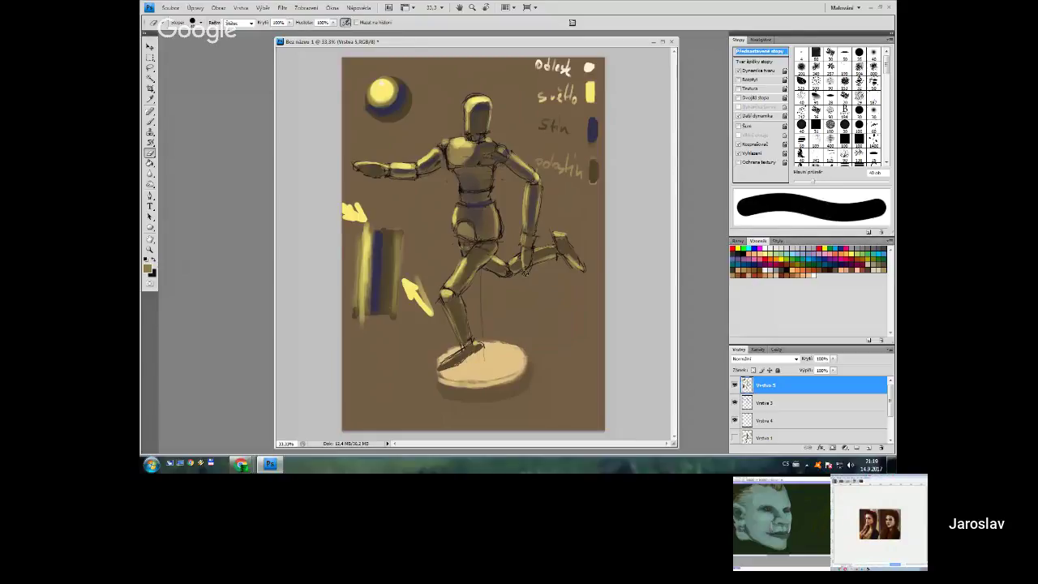
key(shift+bracketleft)
key(shift+bracketleft)
key(shift+bracketleft)
key(shift+bracketleft)
key(bracketright)
key(bracketright)
key(bracketright)
key(bracketright)
key(bracketright)
key(bracketright)
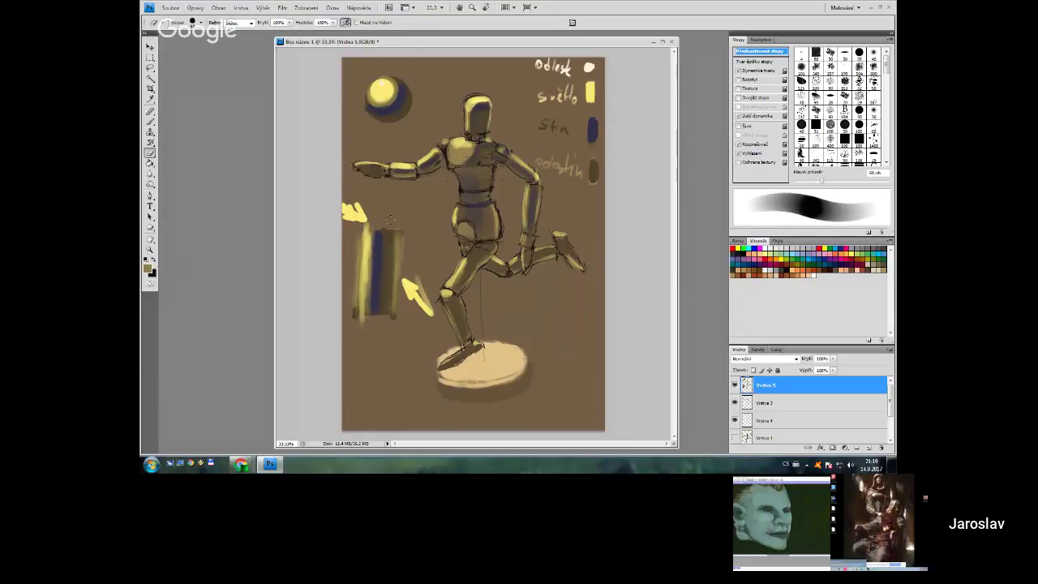
mouse_move(356, 213)
mouse_down()
mouse_move(364, 264)
mouse_move(355, 298)
mouse_move(393, 259)
mouse_move(424, 318)
mouse_move(374, 319)
mouse_move(345, 295)
mouse_up()
key(bracketleft)
key(bracketleft)
key(bracketleft)
key(bracketleft)
key(bracketleft)
key(bracketleft)
key(bracketleft)
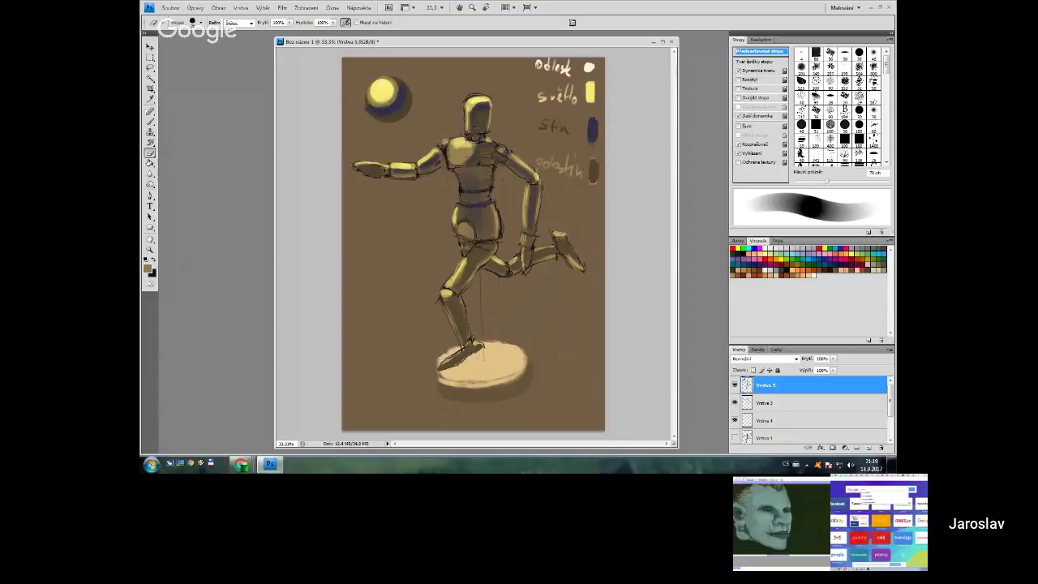
key(bracketleft)
key(bracketleft)
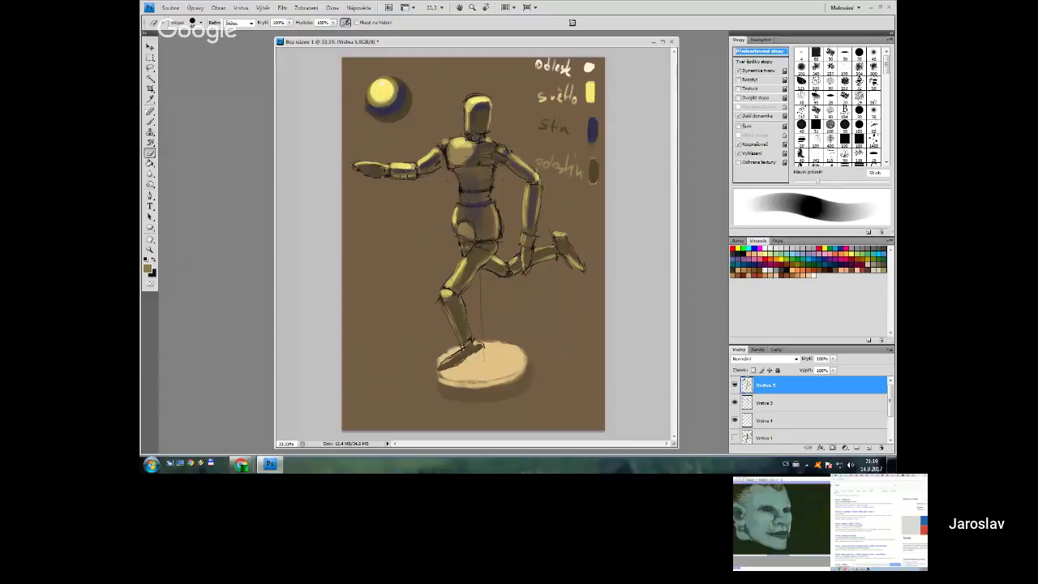
key(bracketleft)
key(bracketleft)
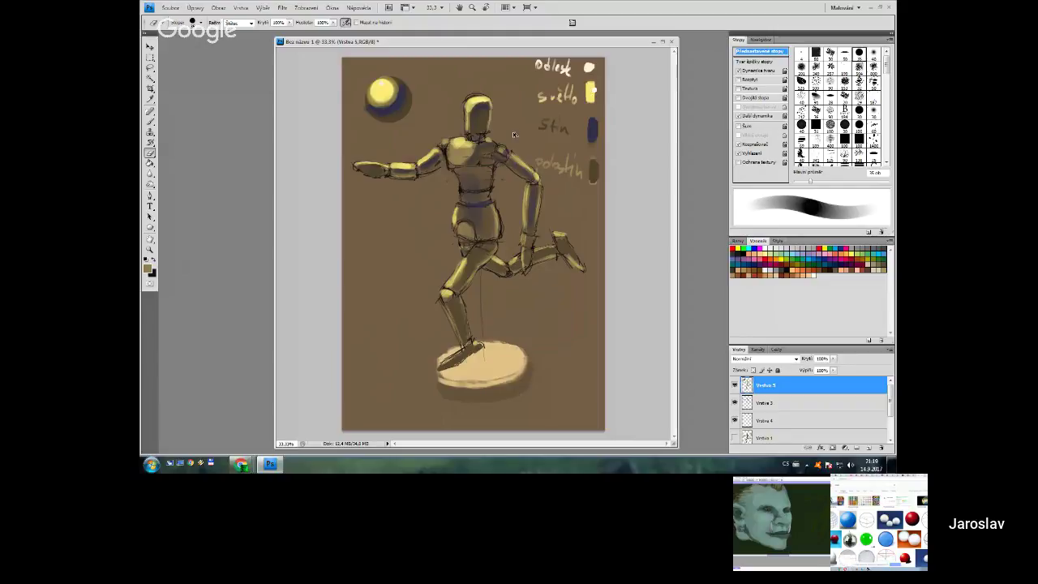
- Sample the yellow light swatch and paint a small 20 px arrow below the ball pointing down at the forearm
key(b)
alt+click(596, 82)
key(bracketleft)
key(bracketleft)
key(bracketleft)
key(bracketleft)
key(bracketleft)
mouse_move(384, 128)
mouse_down()
mouse_move(389, 149)
mouse_move(396, 137)
mouse_up()
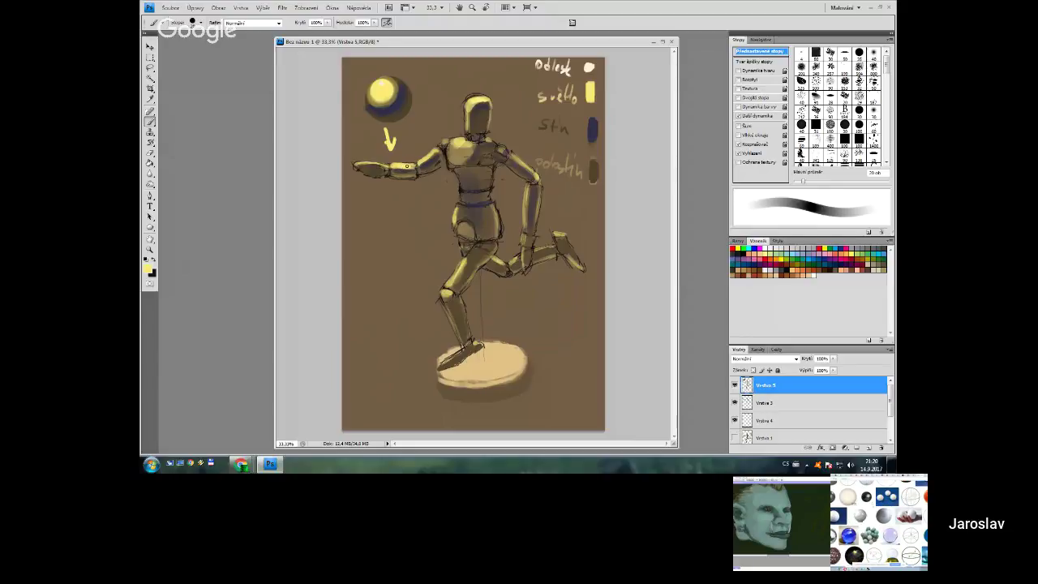
- Sample the forearm's tone and brush a short thin stroke below the outstretched arm with a 10 px brush
key(x)
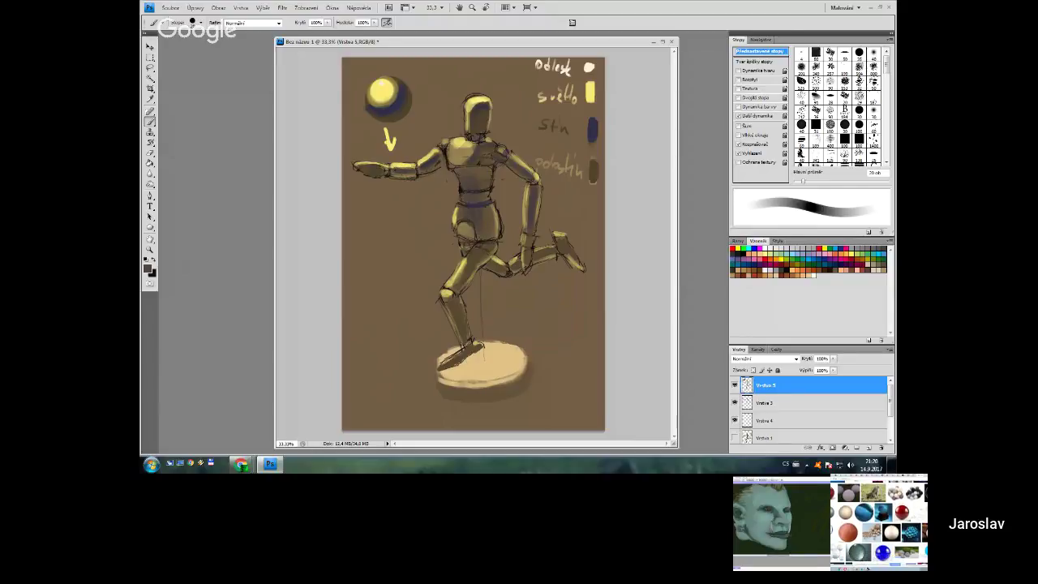
alt+click(403, 168)
key(bracketleft)
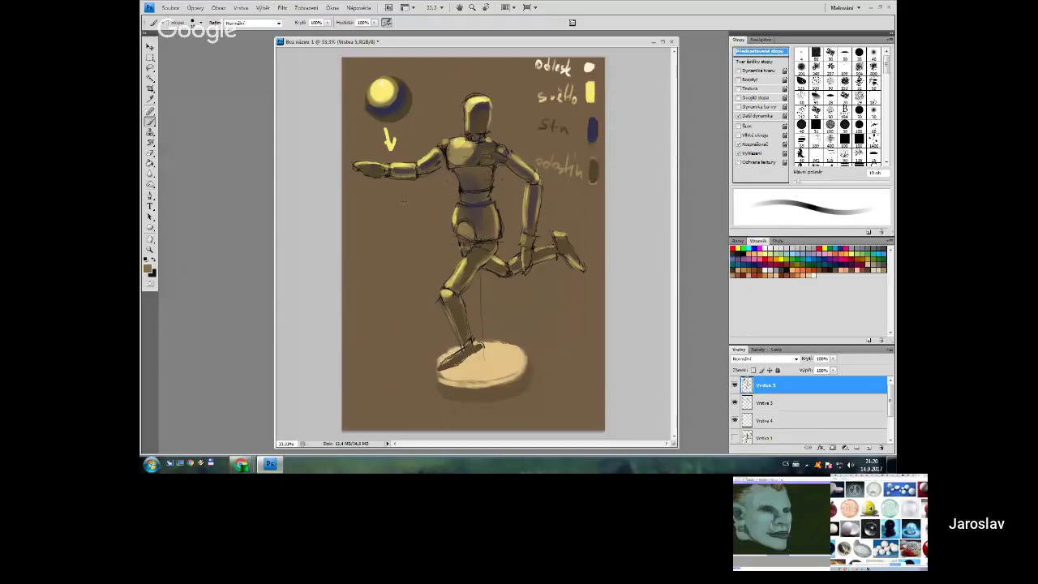
drag(403, 219, 399, 237)
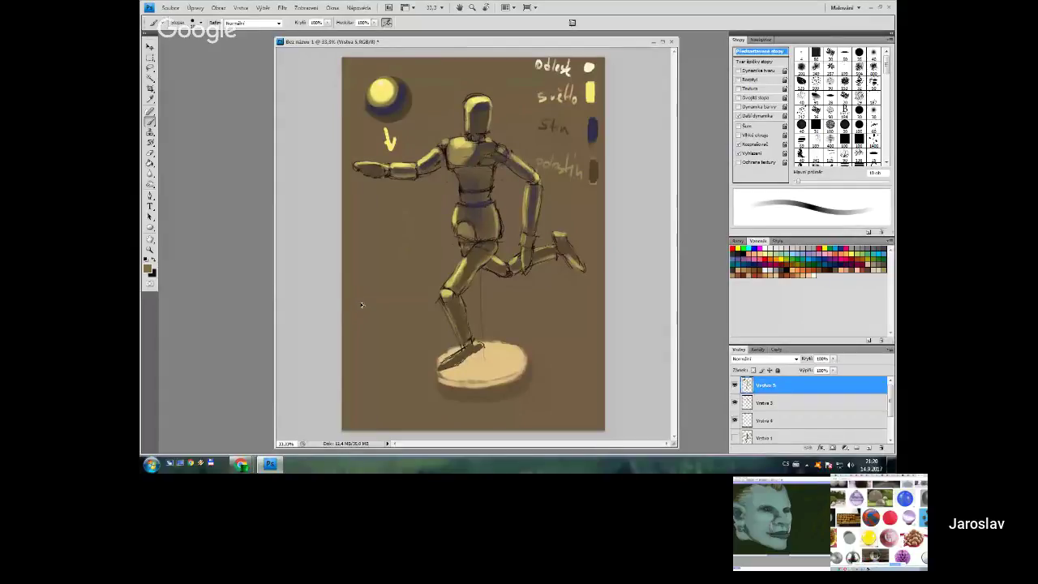
key(bracketright)
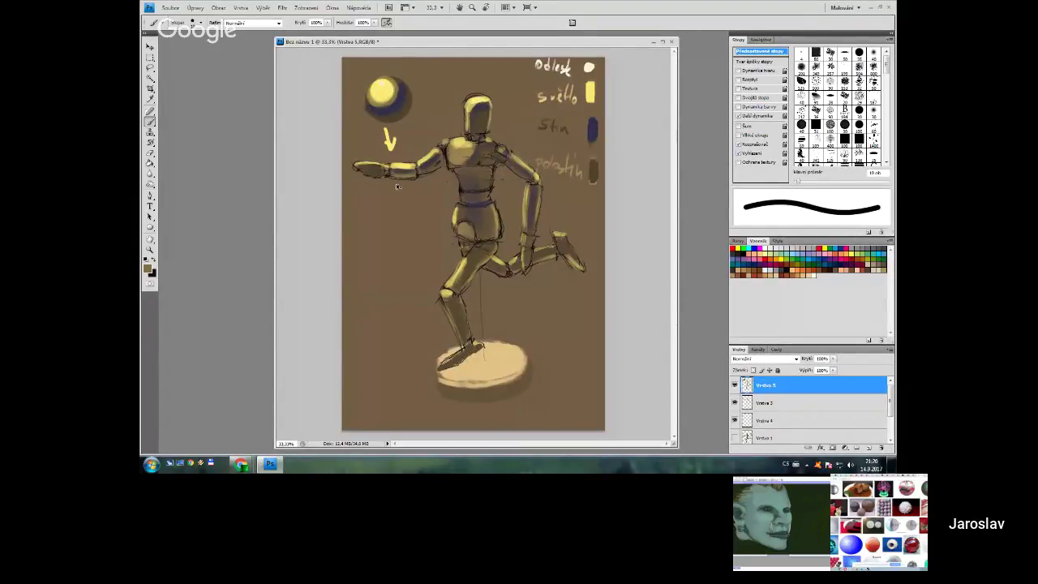
- Erase the small yellow arrow between the ball and the outstretched forearm
key(e)
key(bracketright)
drag(390, 134, 396, 143)
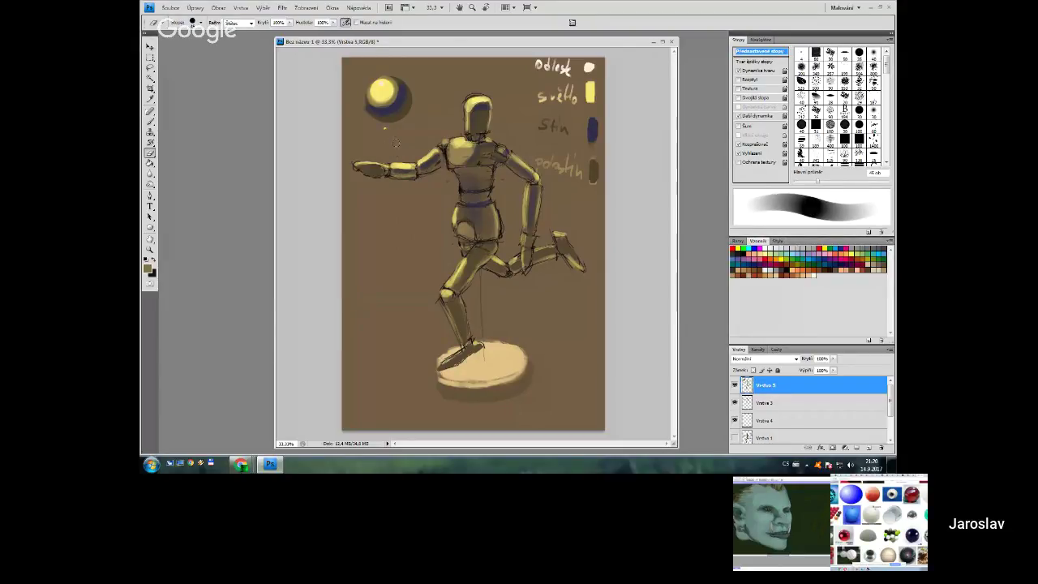
- Browse the Google Images results for spheres and preview the blue metallic ball candle to examine its highlights
key(b)
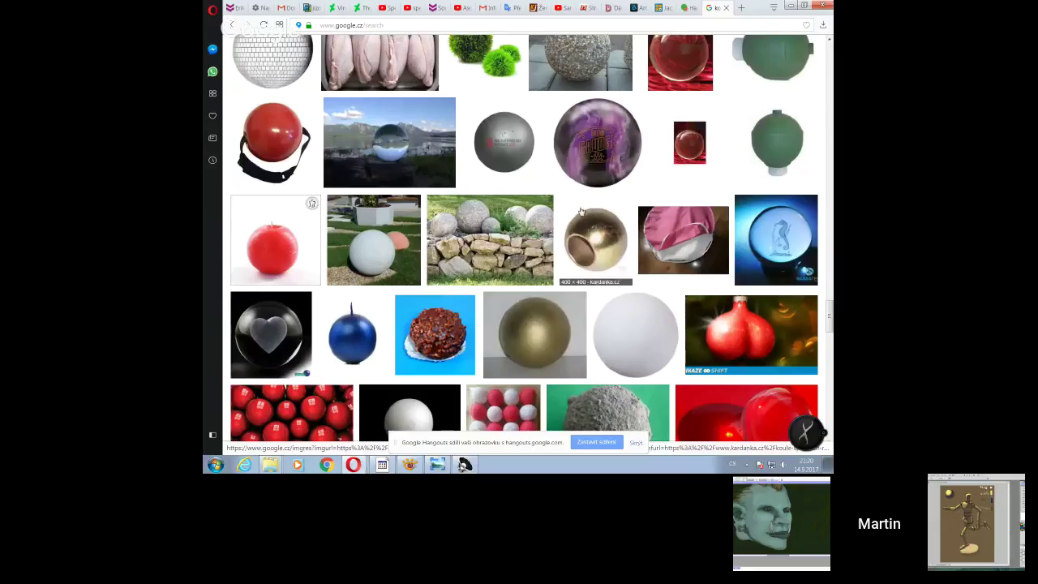
scroll(591, 204, down, 2)
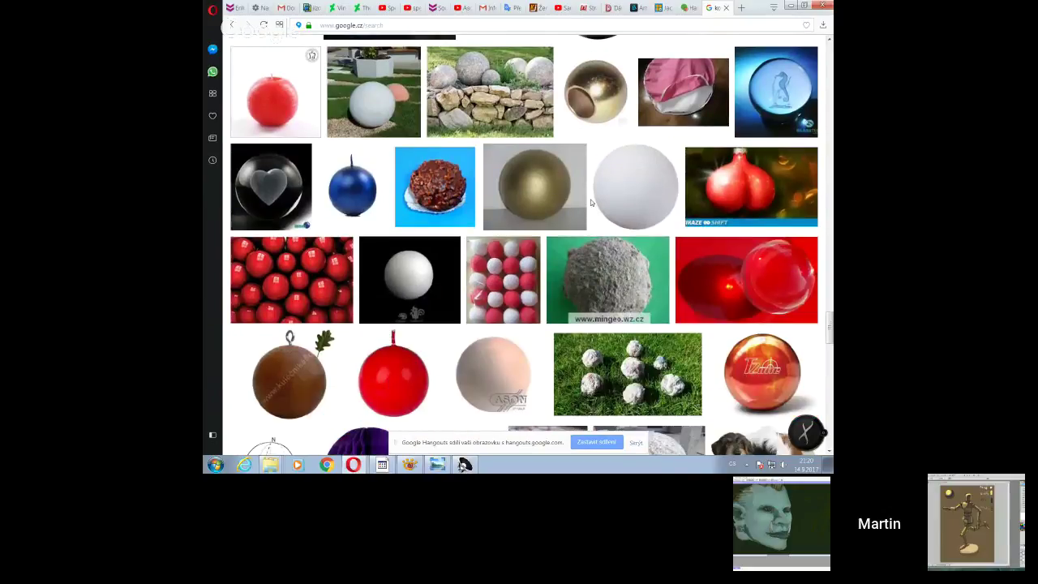
scroll(486, 186, down, 1)
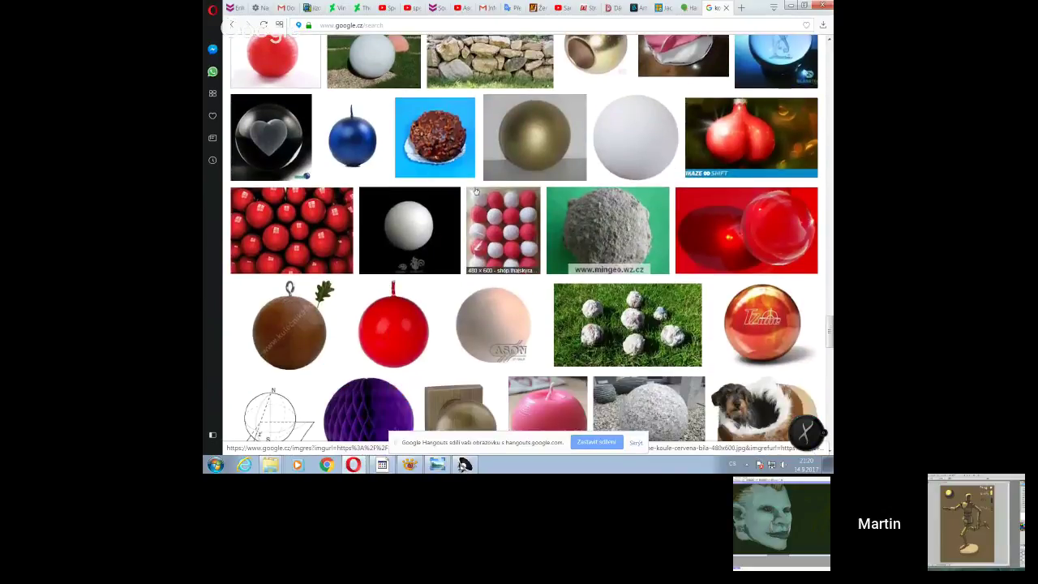
click(356, 149)
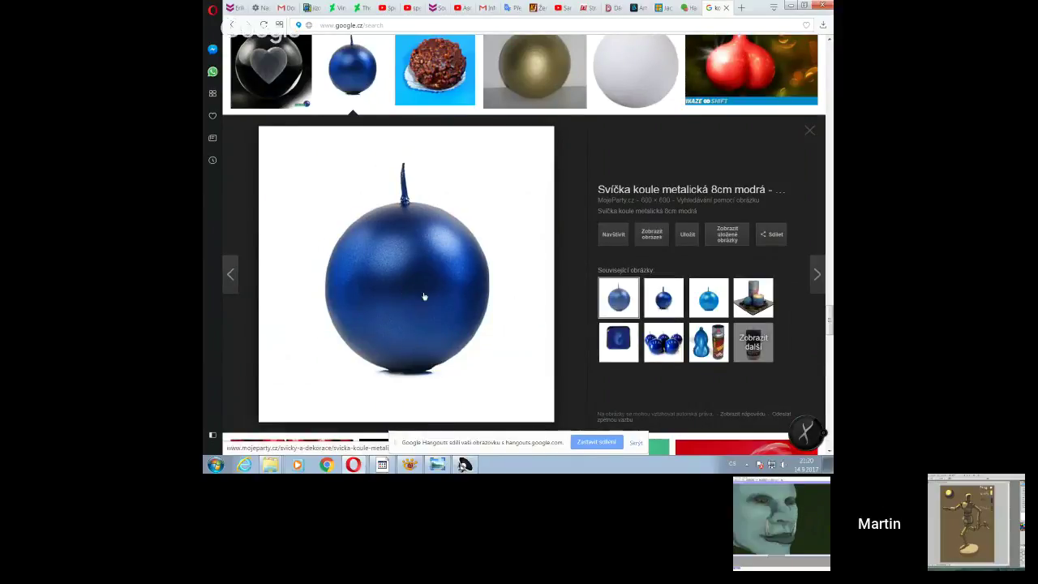
click(619, 292)
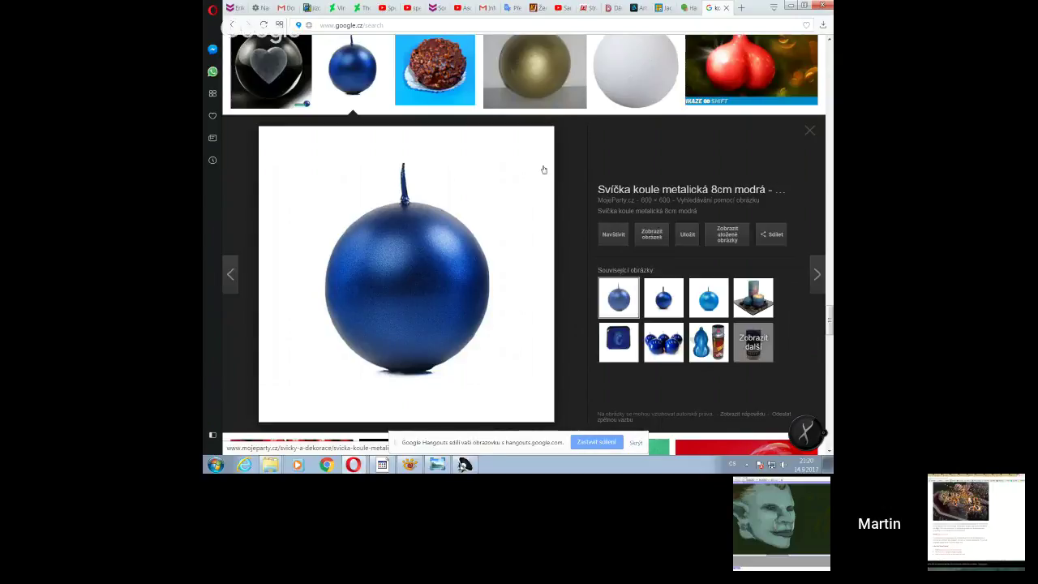
click(810, 133)
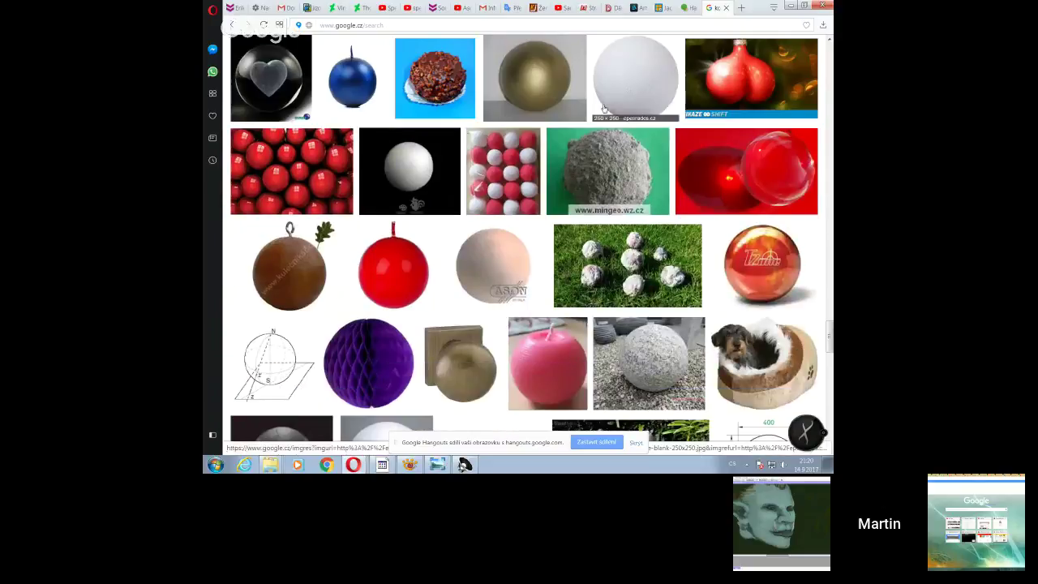
- Preview the wooden oak ball from the sphere results and browse its full set of related images
scroll(505, 307, down, 1)
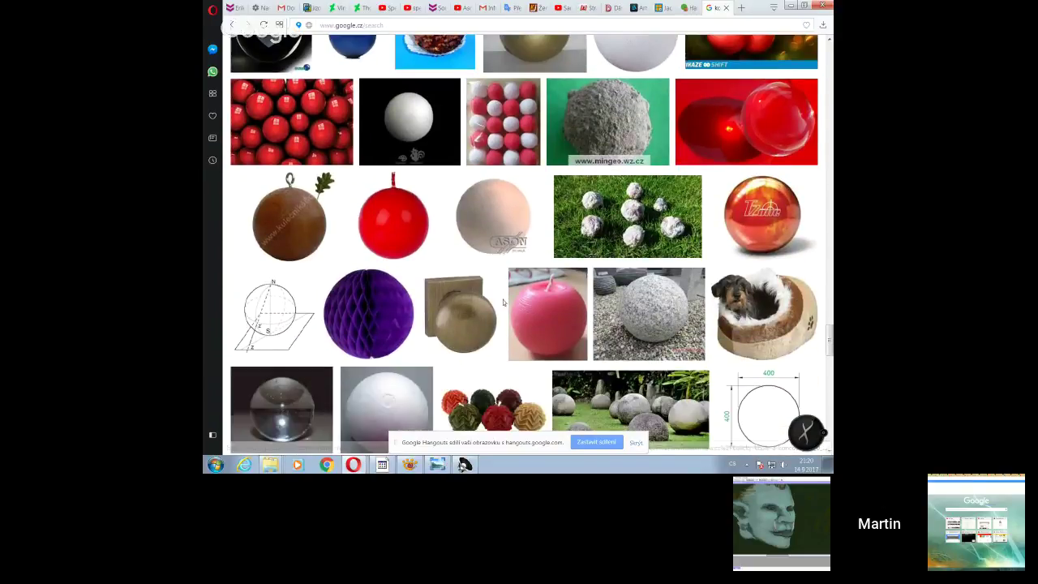
click(289, 216)
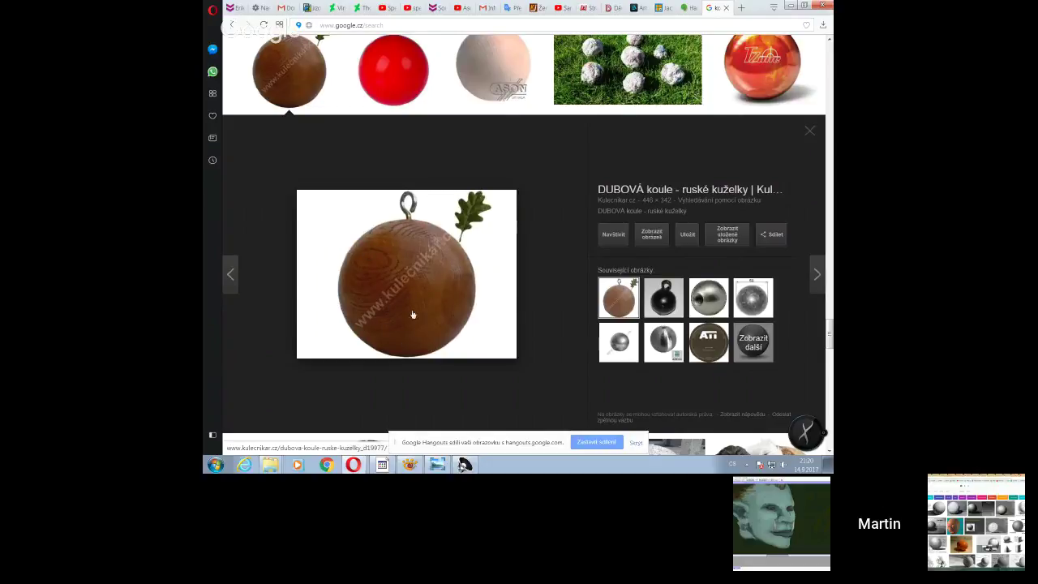
click(753, 343)
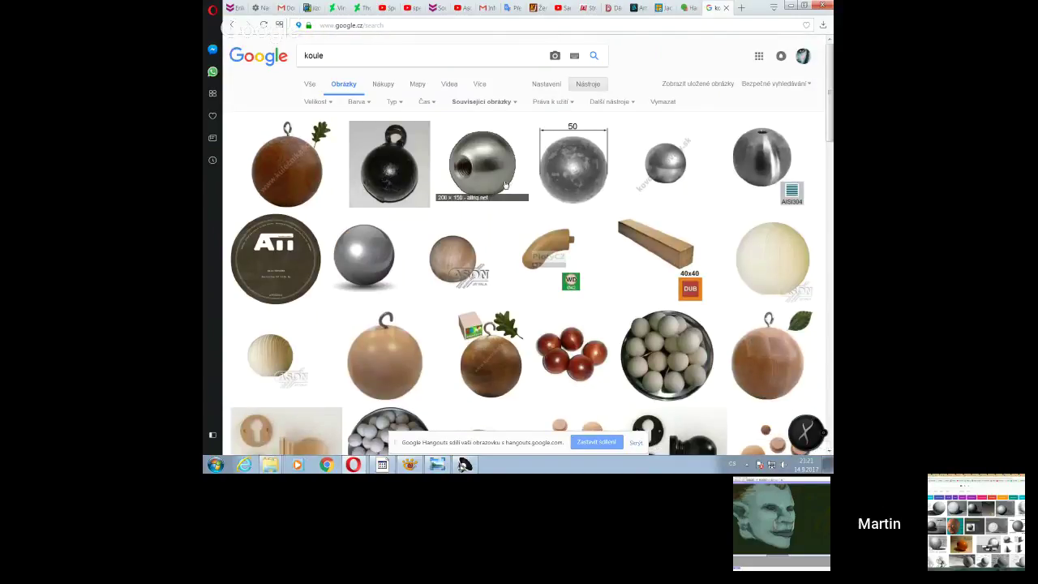
scroll(602, 215, down, 1)
scroll(603, 215, down, 1)
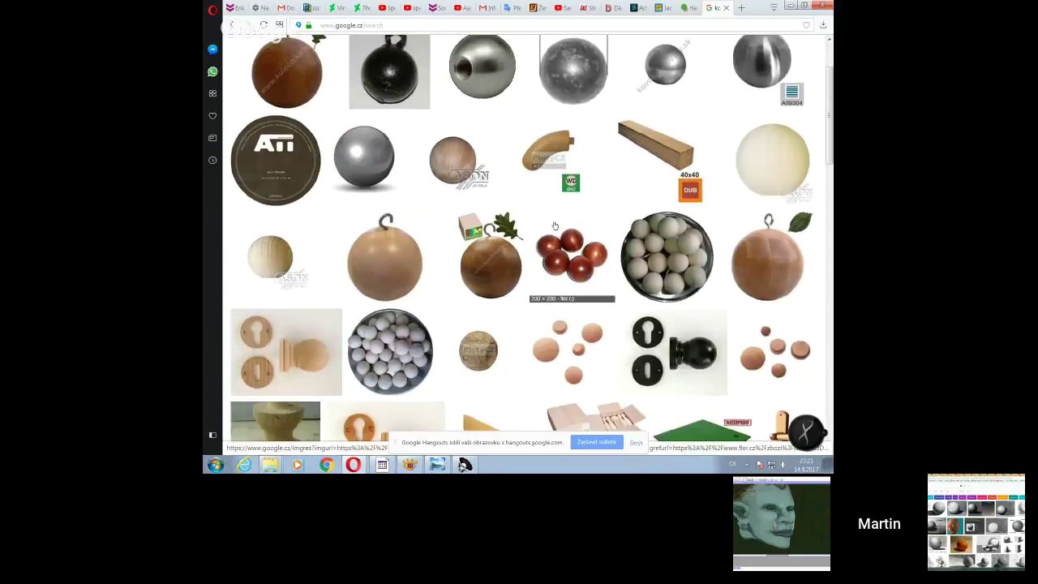
scroll(503, 201, down, 2)
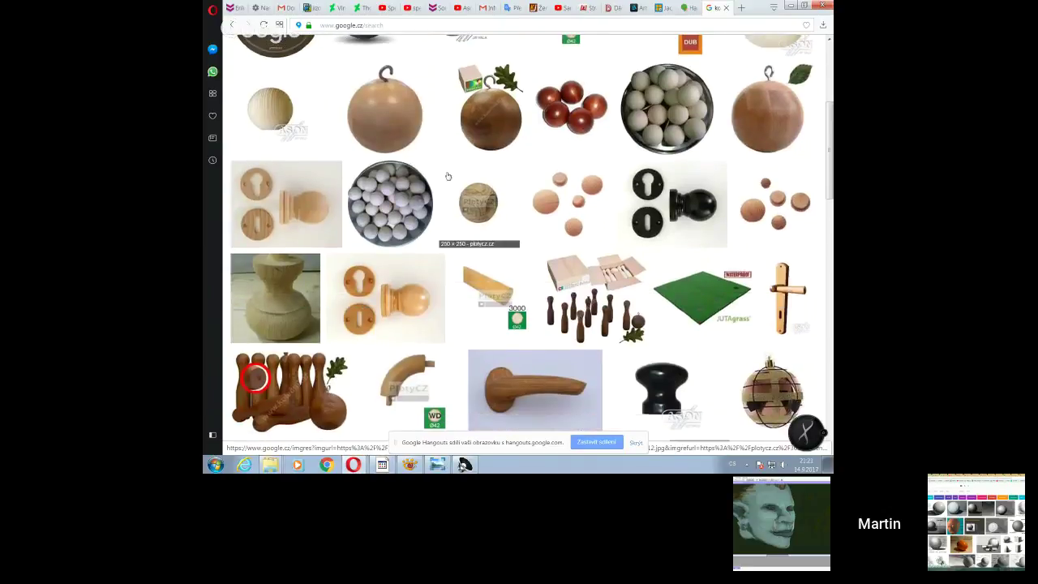
scroll(449, 177, up, 3)
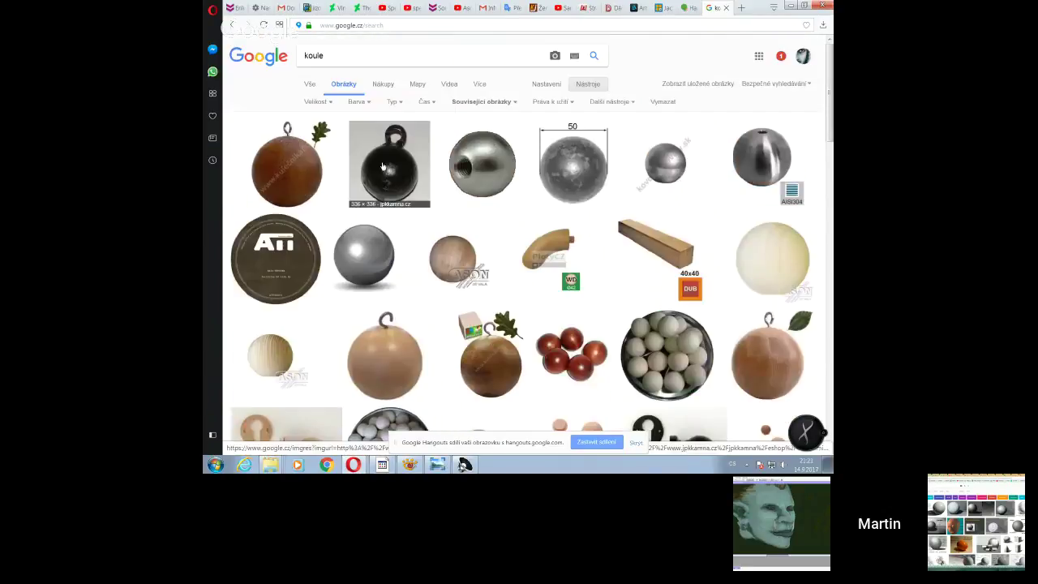
- Switch to the Hangouts call and examine the shared sphere diagrams of highlight, halftone, core shadow, reflected light and cast shadow
click(690, 8)
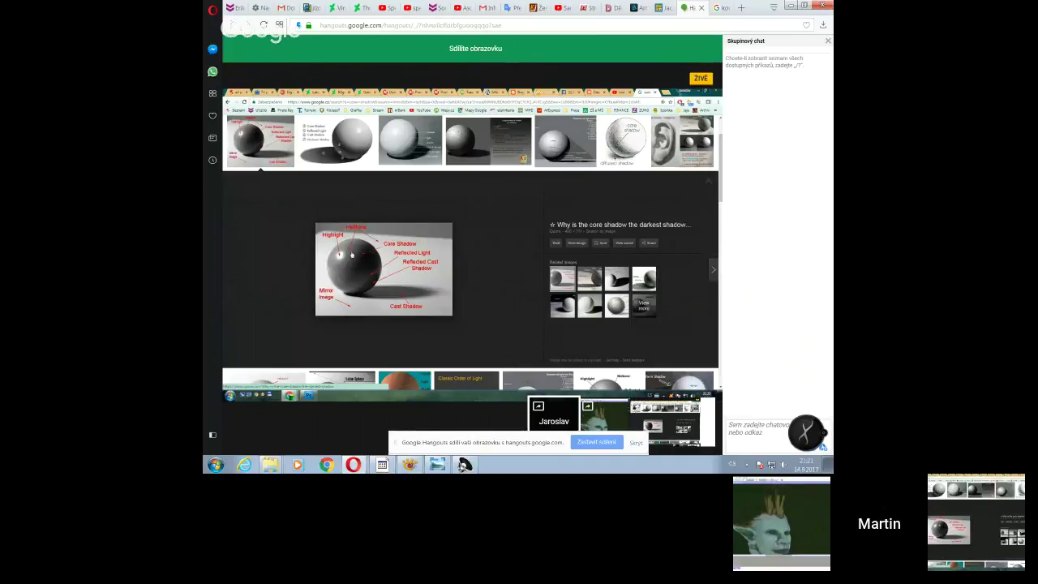
mouse_move(490, 190)
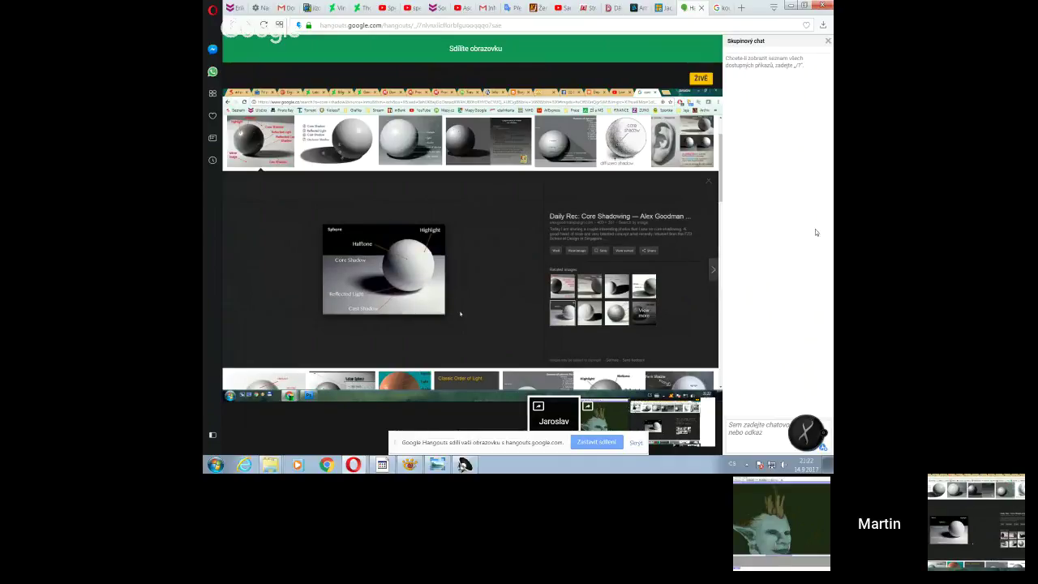
mouse_move(497, 283)
mouse_move(467, 320)
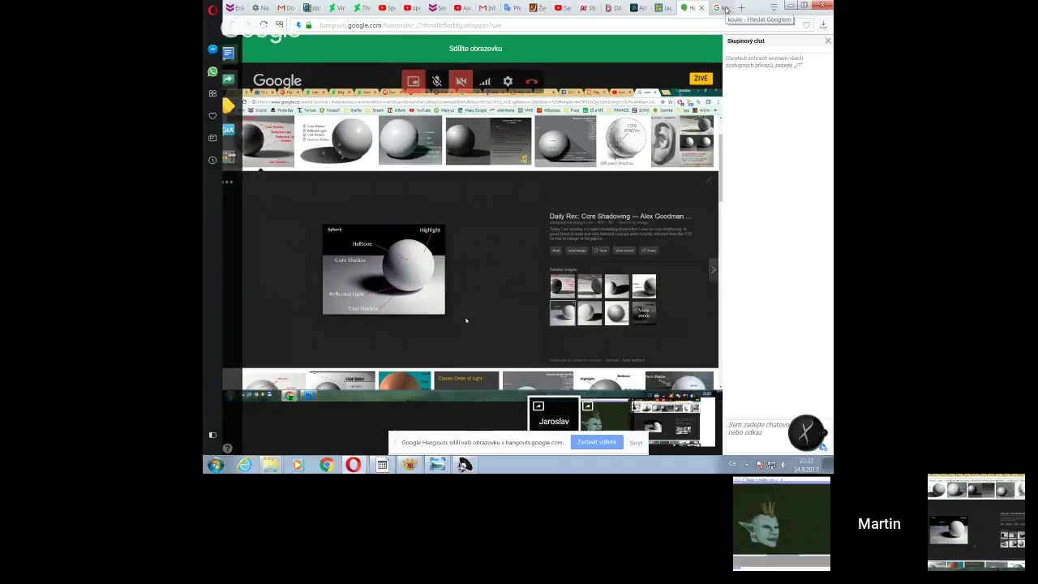
mouse_move(703, 210)
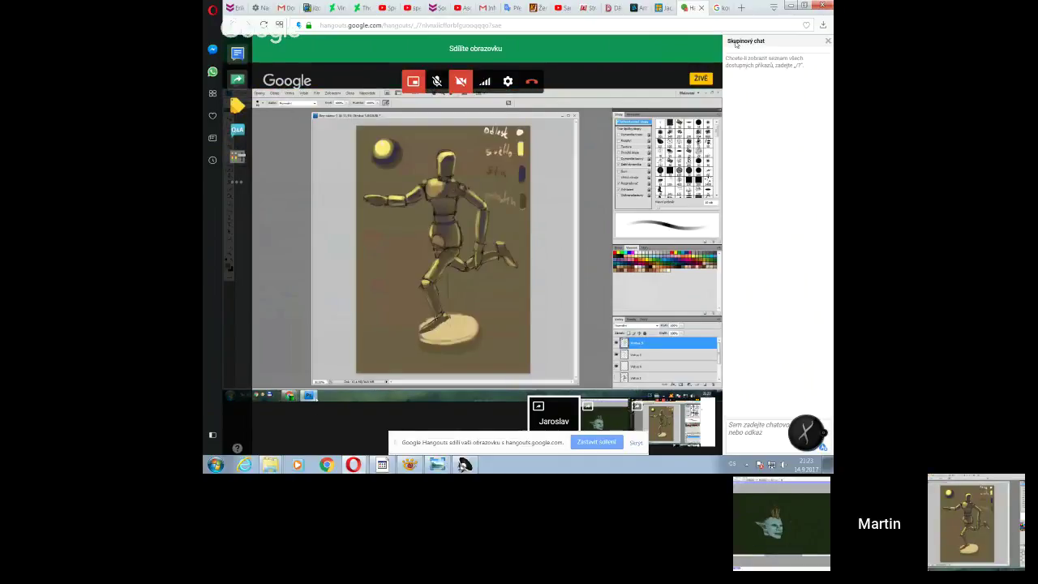
- Return to the Google image results for "koule" and look through the wooden and metal balls
click(717, 9)
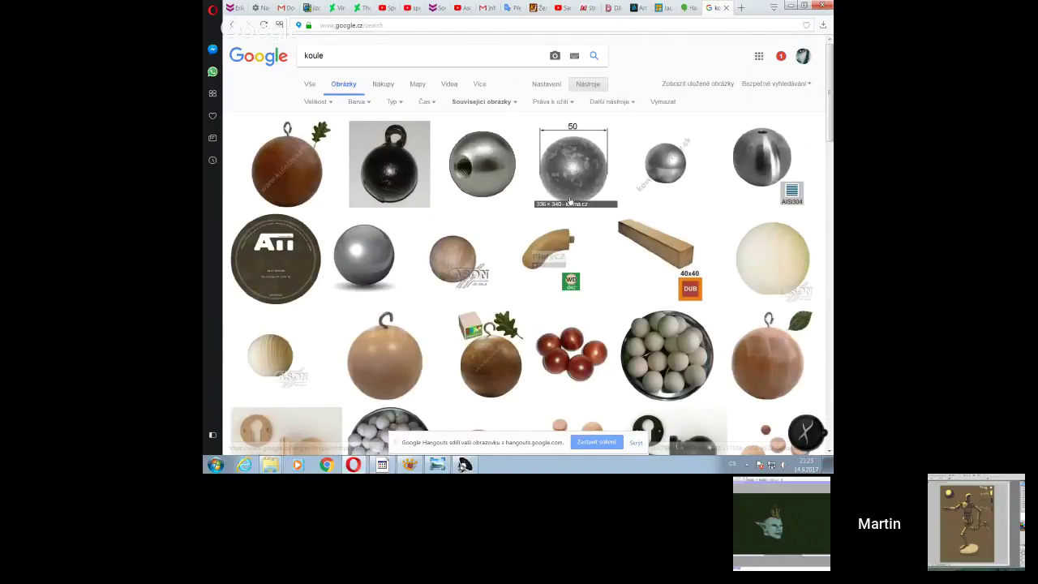
scroll(570, 200, down, 7)
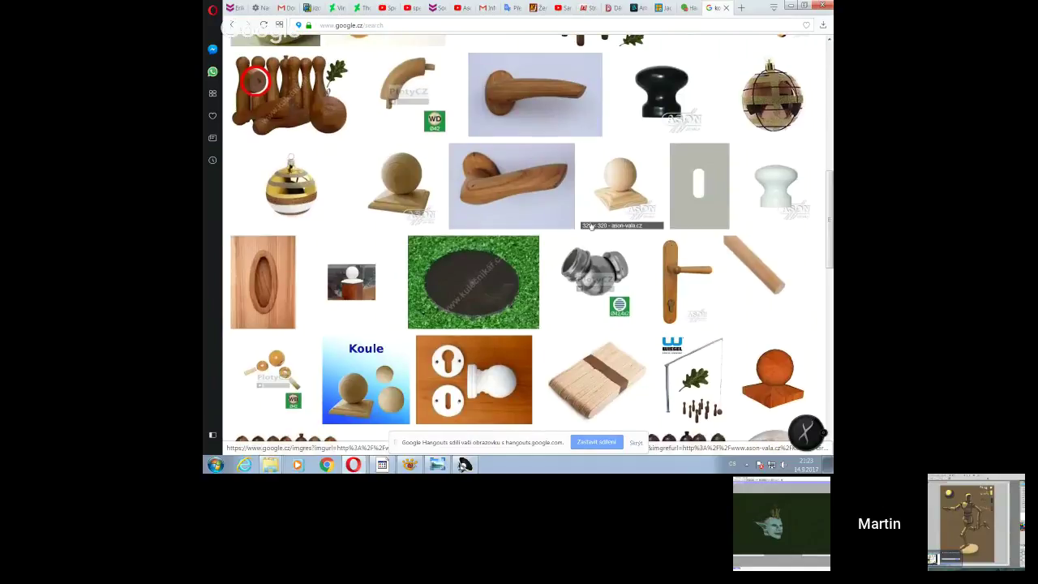
scroll(498, 234, down, 1)
scroll(589, 224, up, 3)
scroll(589, 224, up, 4)
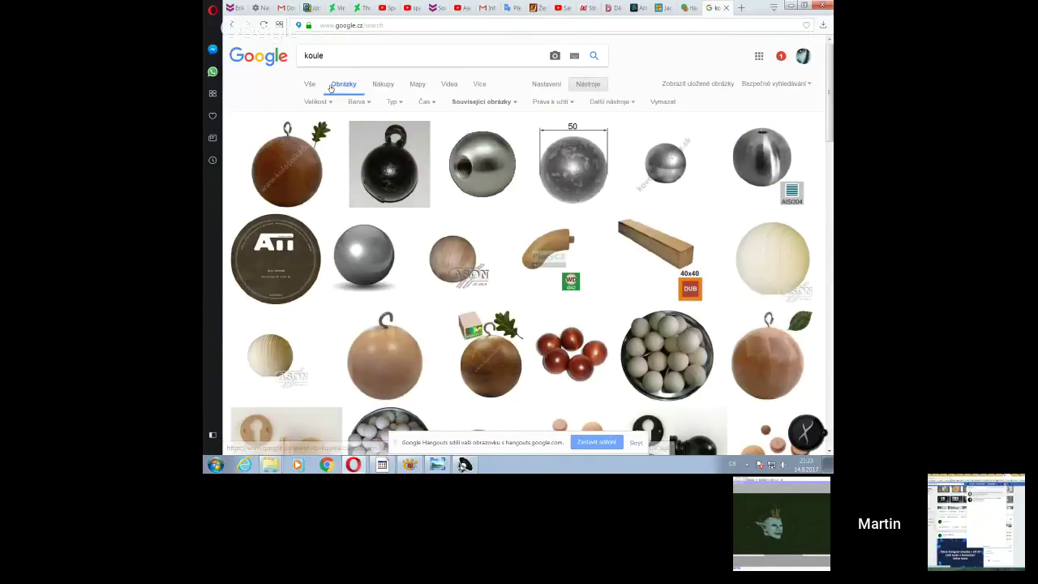
- Search Google Images for "koule a dopadání světla"
click(331, 58)
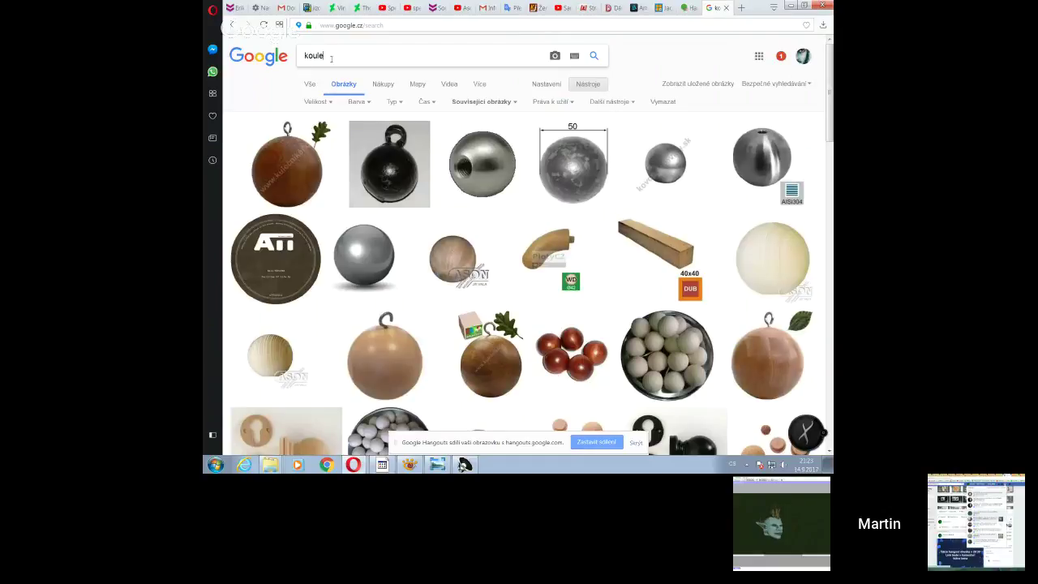
text(a dopadání)
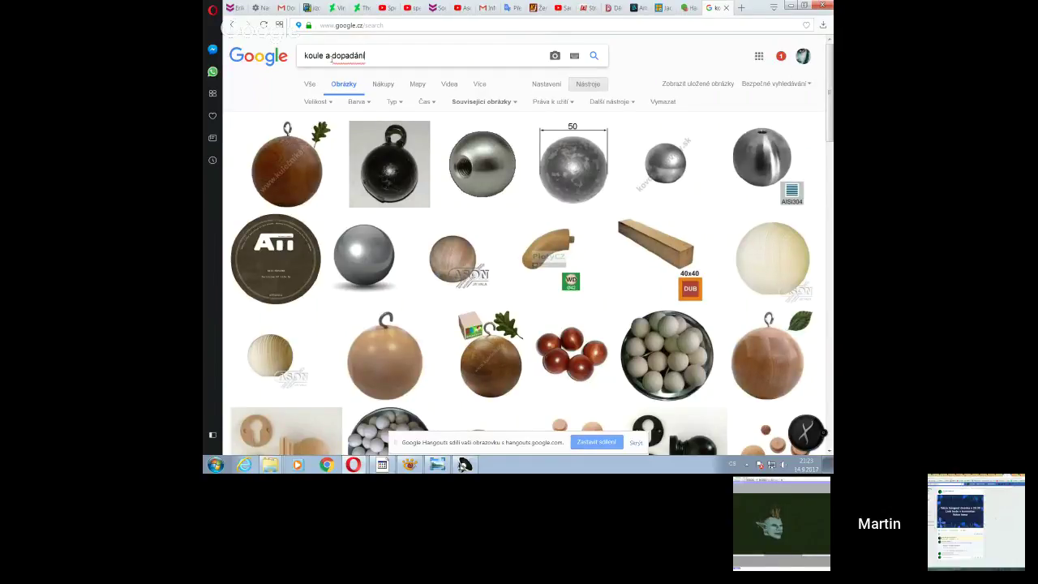
text( světla)
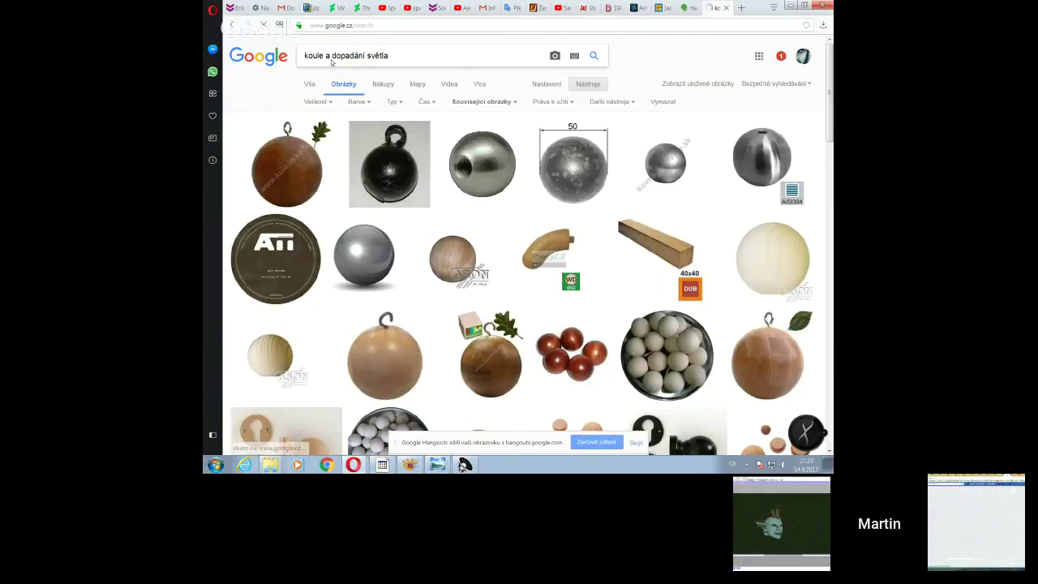
key(Return)
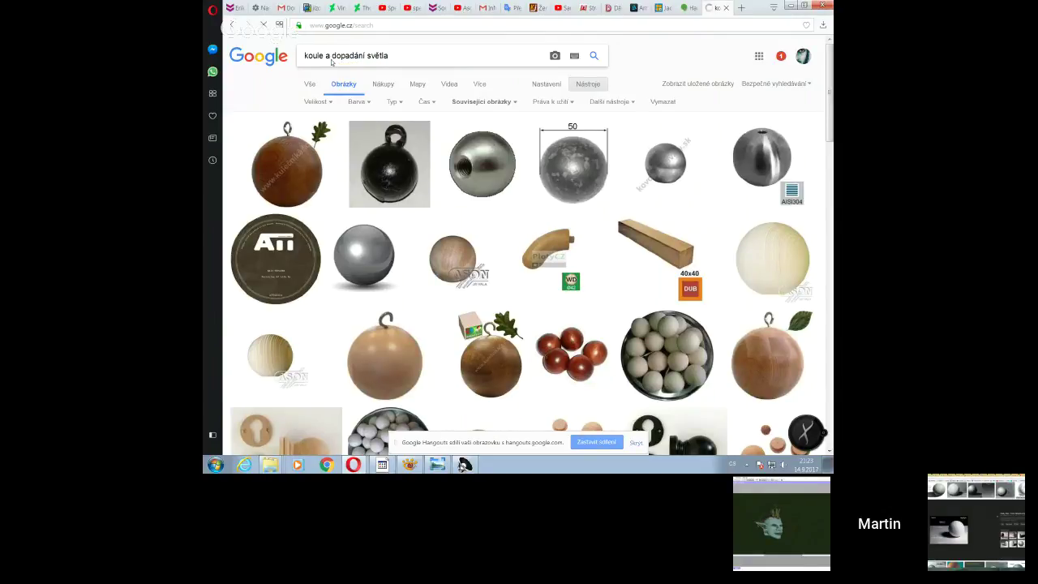
- Shorten the image search query to "dopadání světla" and run it
drag(330, 57, 290, 56)
key(BackSpace)
key(Return)
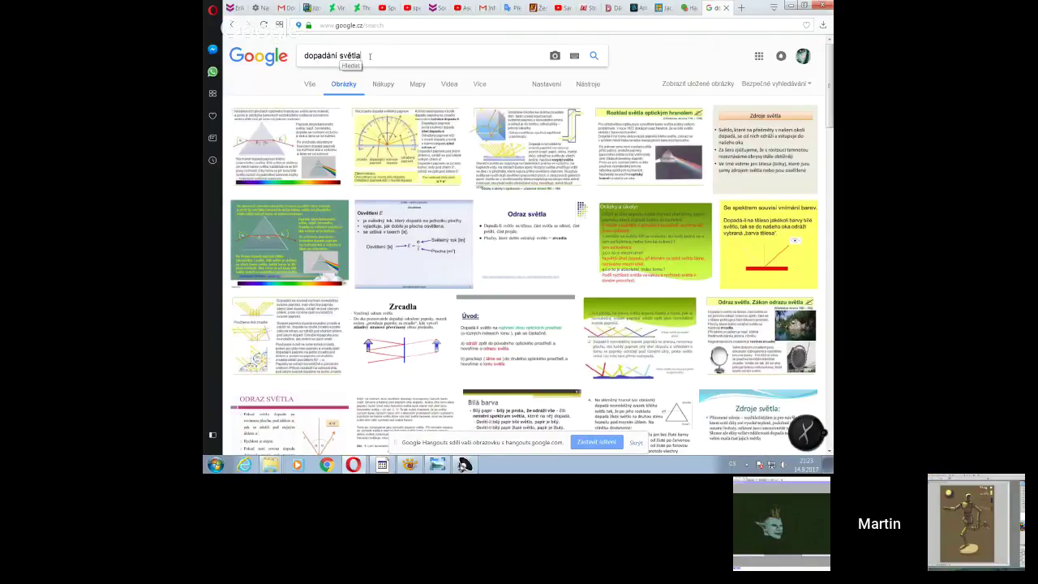
- Replace the image search query with "koule stín" and run it
drag(363, 56, 292, 61)
key(BackSpace)
text(koule s)
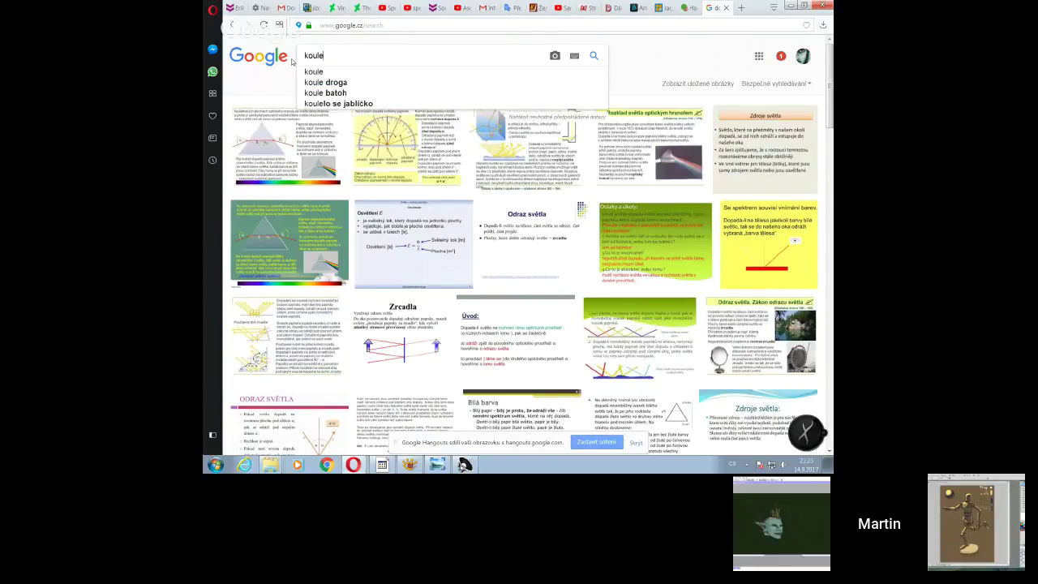
text(tín)
key(Return)
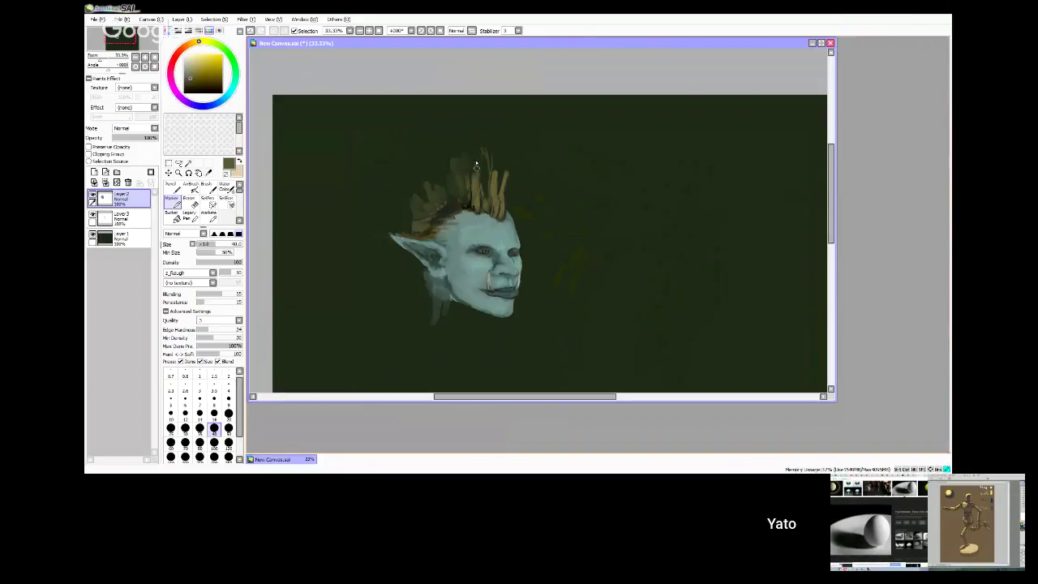
- In PaintTool SAI, paint olive-brown hair strands along the back of the goblin's crest and sample blue-grey skin tones near the jaw
mouse_move(496, 159)
mouse_down()
mouse_move(483, 194)
mouse_move(466, 169)
mouse_move(458, 185)
mouse_move(443, 164)
mouse_move(436, 197)
mouse_move(413, 193)
mouse_move(409, 276)
mouse_move(392, 235)
mouse_up()
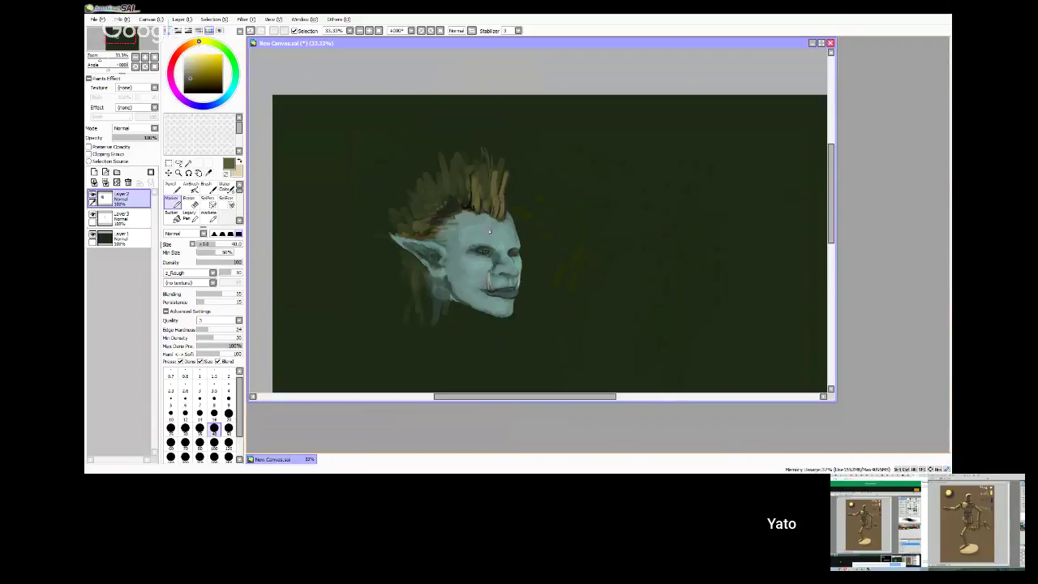
scroll(455, 233, down, 2)
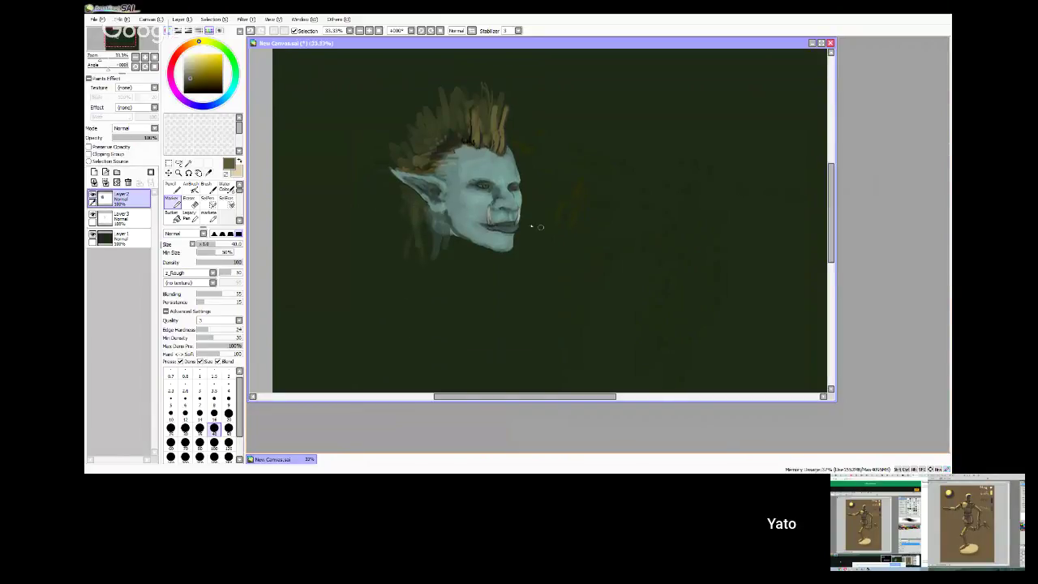
alt+click(455, 233)
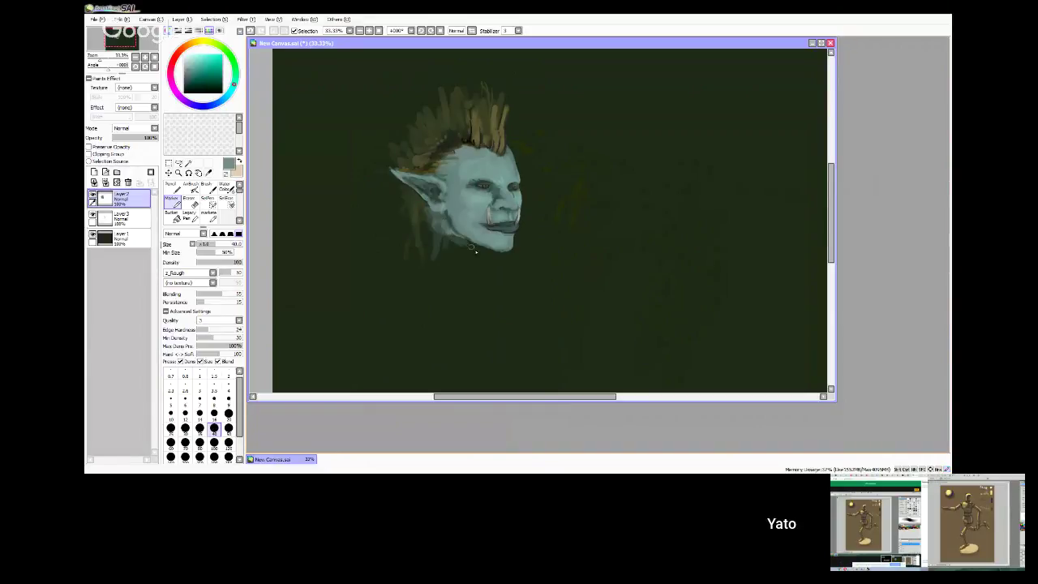
alt+click(445, 230)
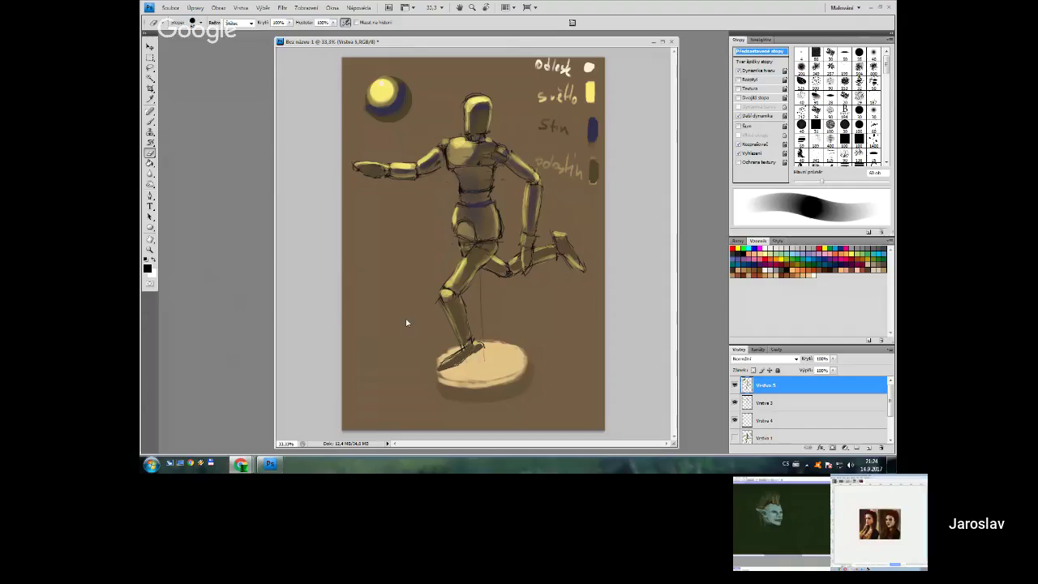
- In Photoshop, reduce the brush to 15 px, sample yellow from the mannequin's hip and check the top layer by hiding and showing it
key(b)
key(bracketleft)
key(bracketleft)
key(bracketleft)
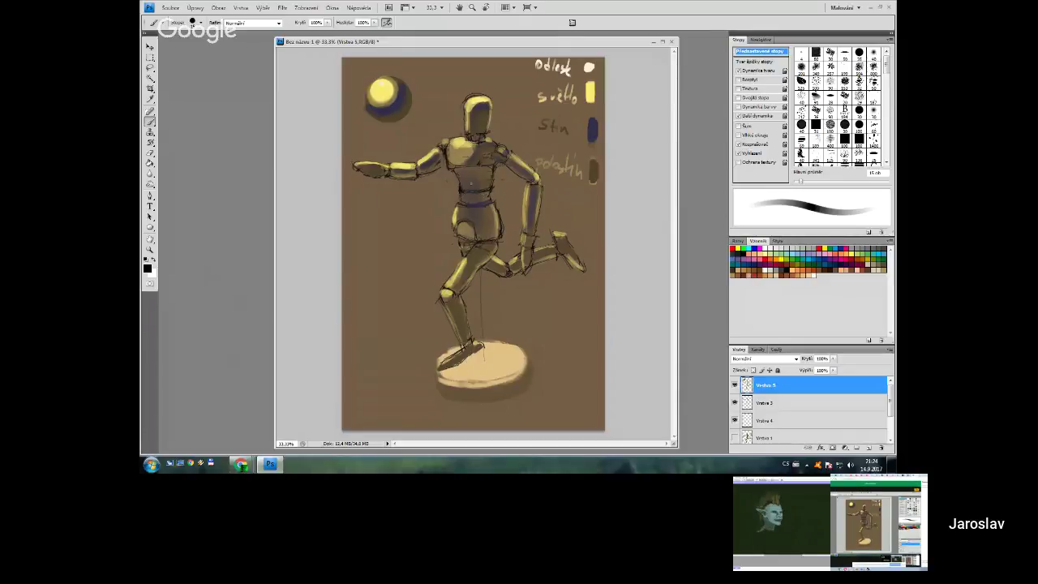
alt+click(459, 213)
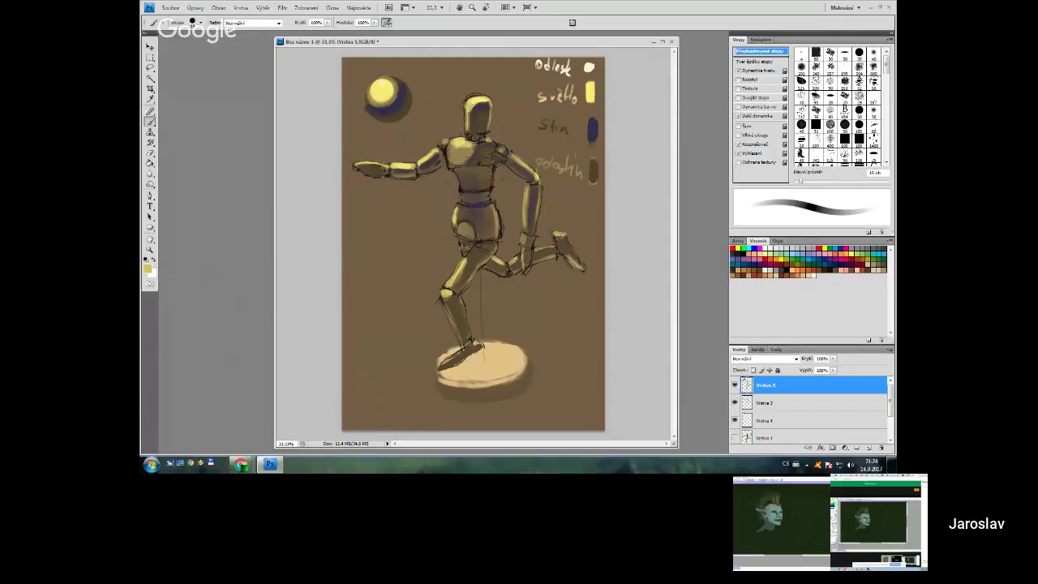
click(734, 385)
click(734, 384)
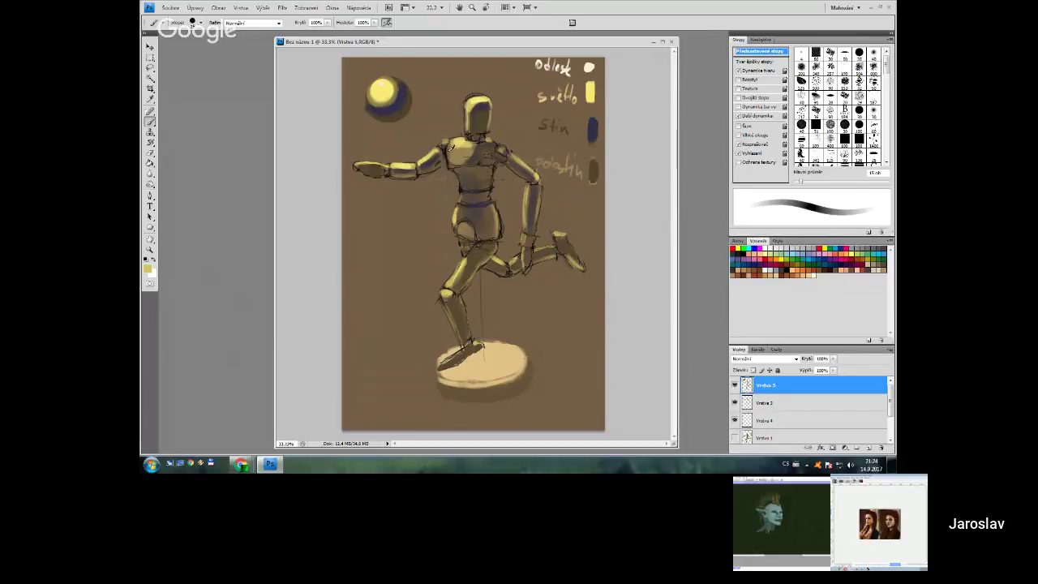
- Enlarge the brush, paint a short stroke on the mannequin's chest beside the raised arm's shoulder and sample a colour from the upper arm
key(d)
key(bracketright)
key(bracketright)
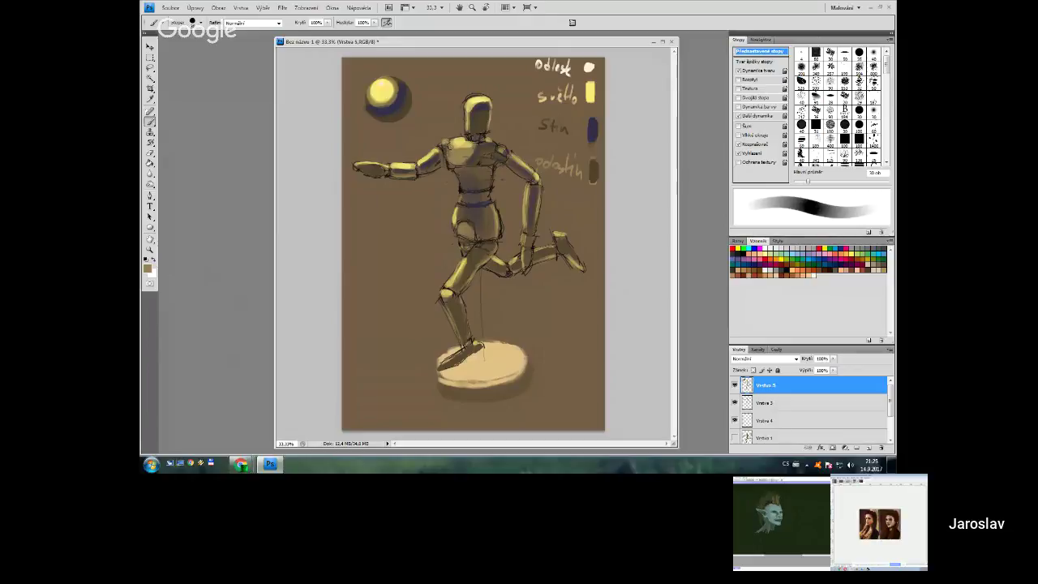
drag(448, 143, 447, 149)
alt+click(437, 156)
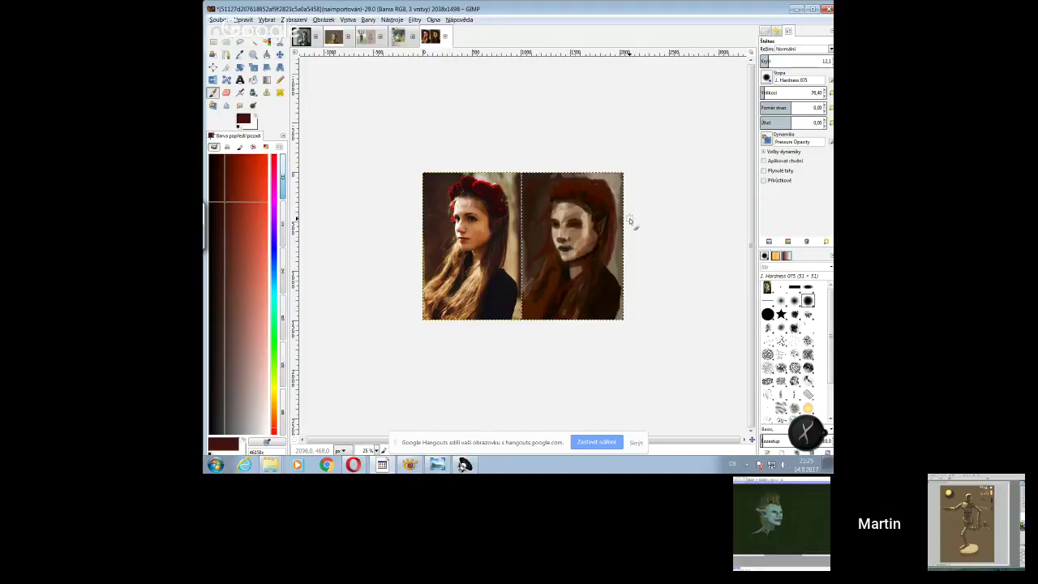
- Set the brush size to 32.42, dab dark red onto the painted face and lower the brush opacity to 20.9
click(764, 93)
drag(571, 226, 570, 229)
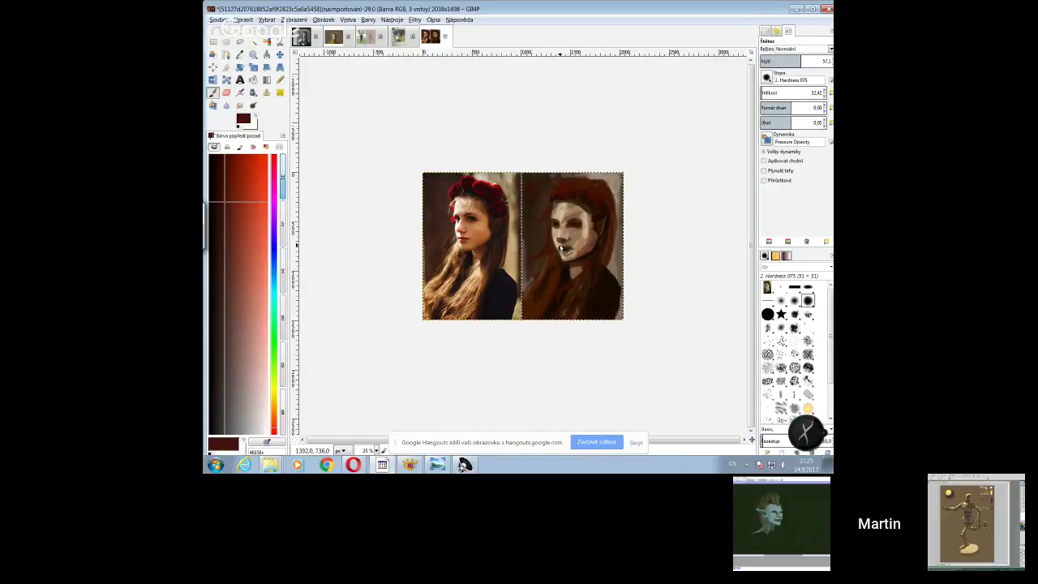
click(775, 61)
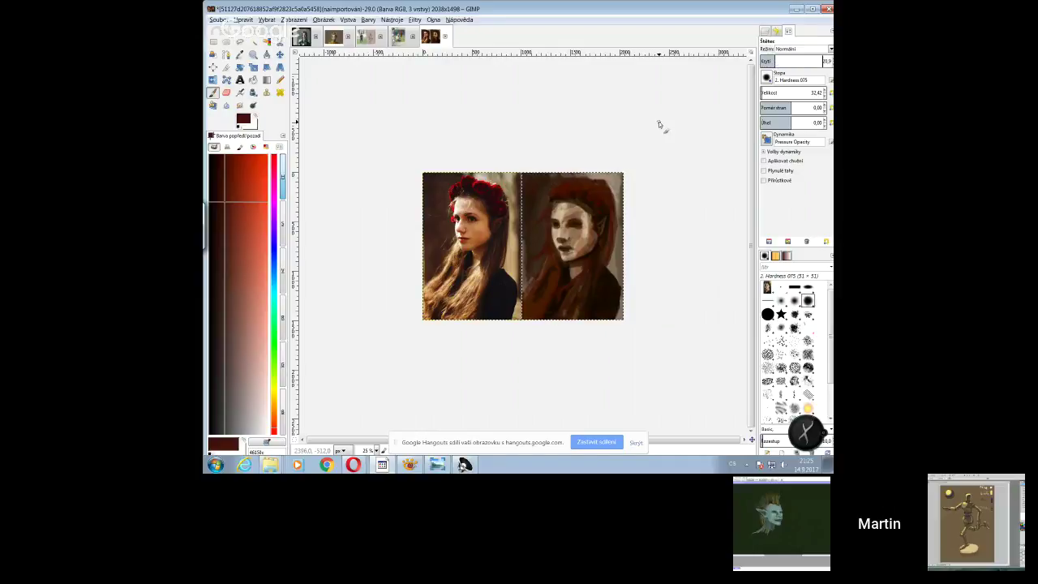
- Mix a dark orange-brown foreground colour for the portrait and switch to the Hangouts window
click(231, 210)
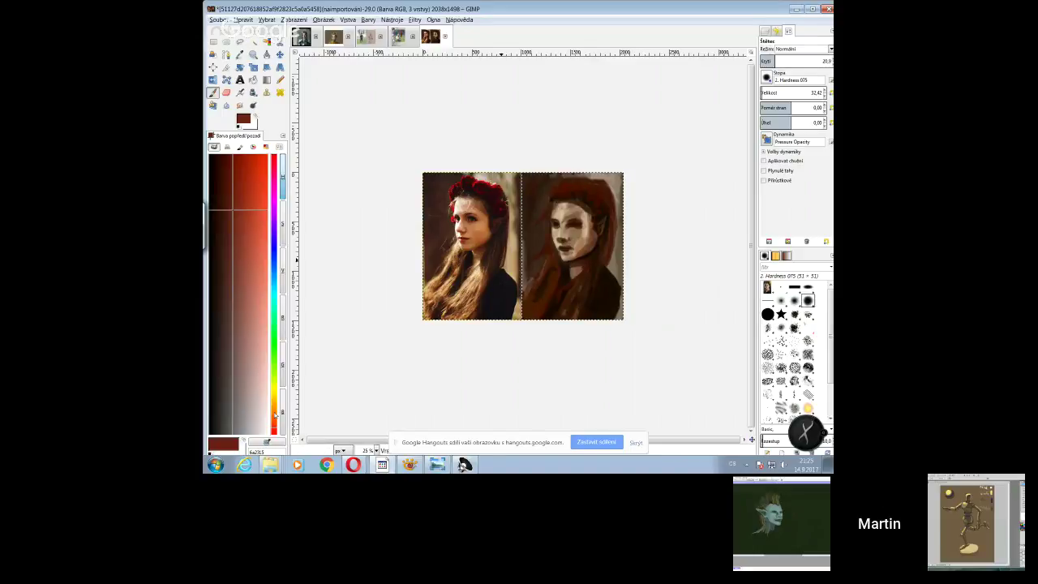
ctrl+click(425, 305)
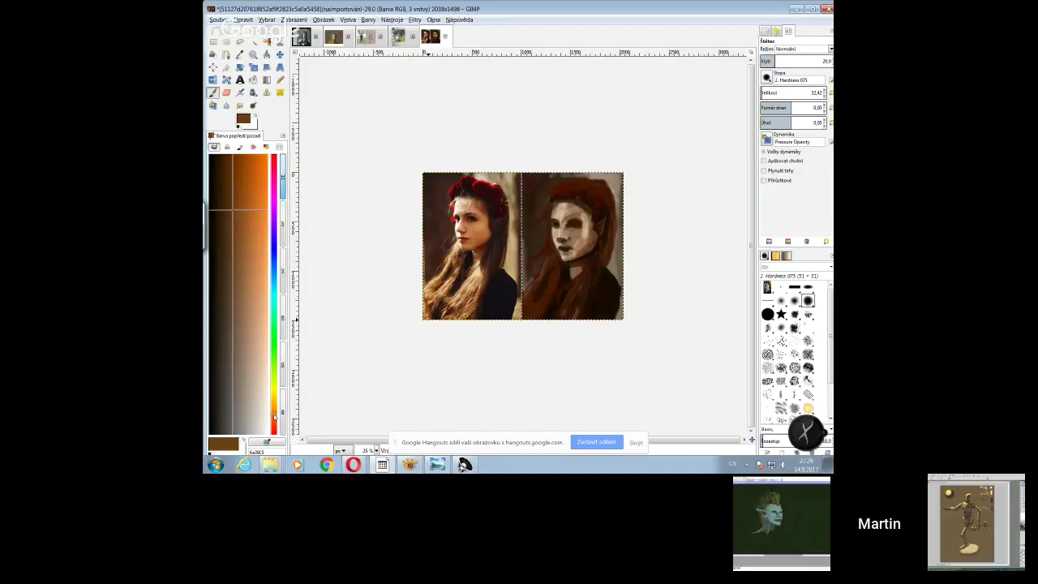
drag(225, 214, 224, 177)
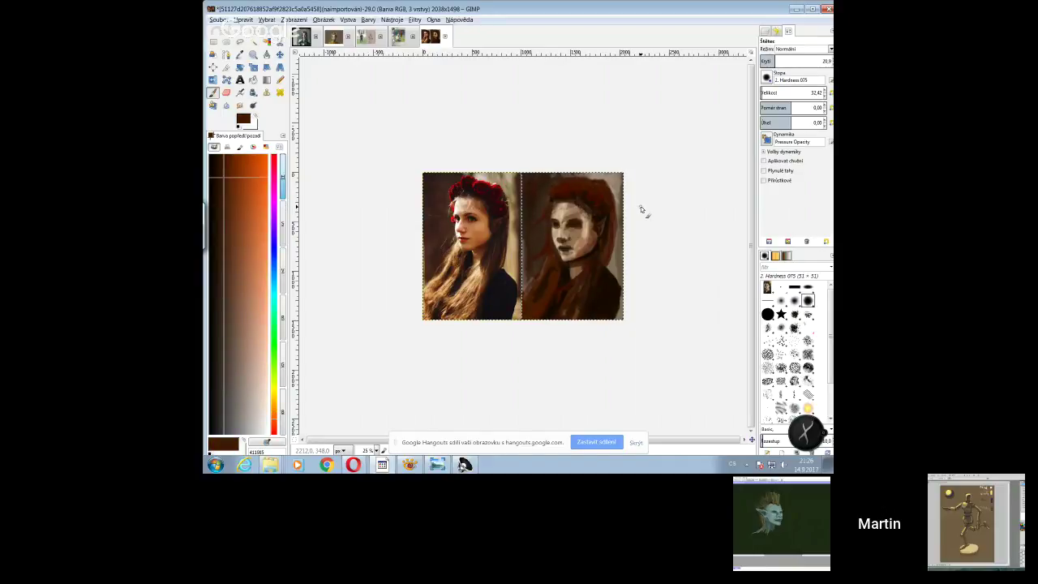
mouse_move(354, 464)
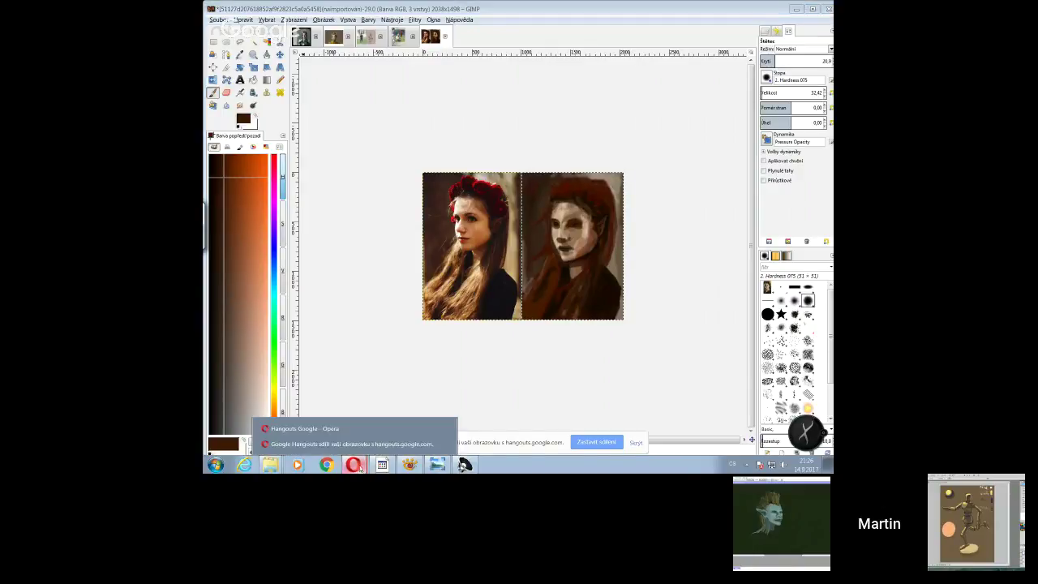
click(340, 429)
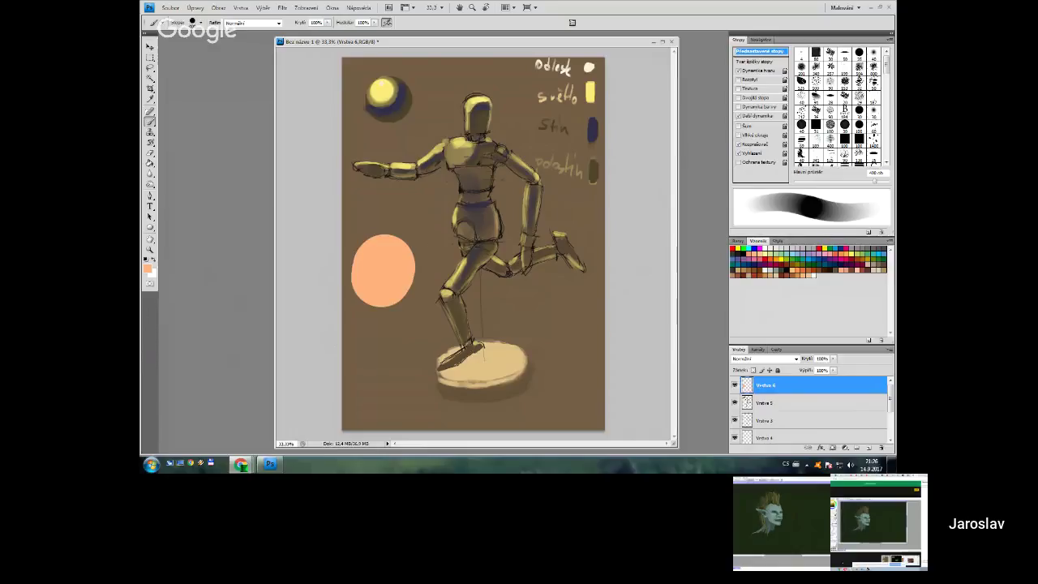
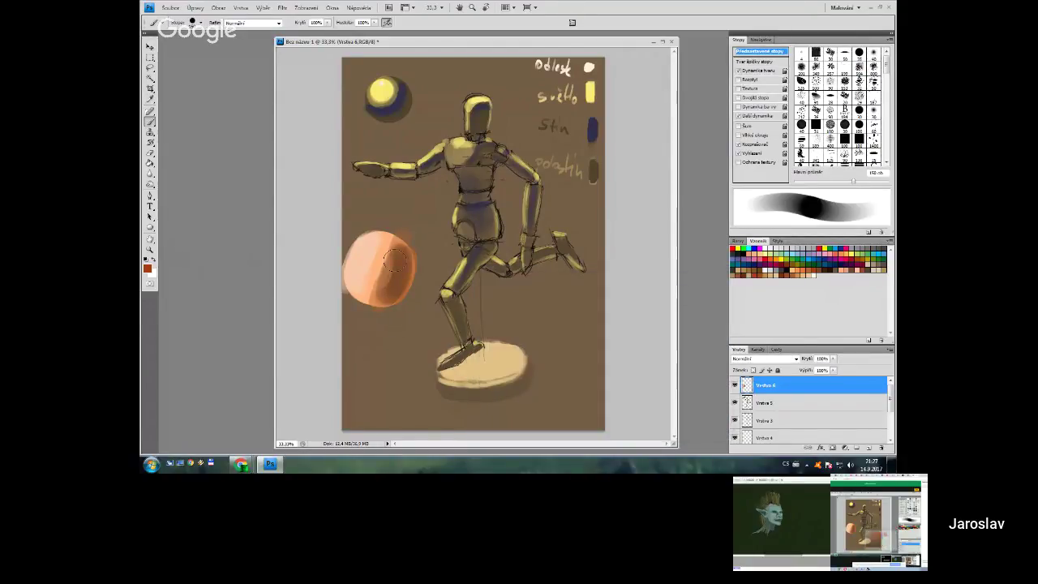
- In Photoshop, paint an orange-red stripe between the light and shadow areas of the peach sphere and shrink the brush
drag(387, 240, 370, 296)
key(bracketleft)
key(bracketleft)
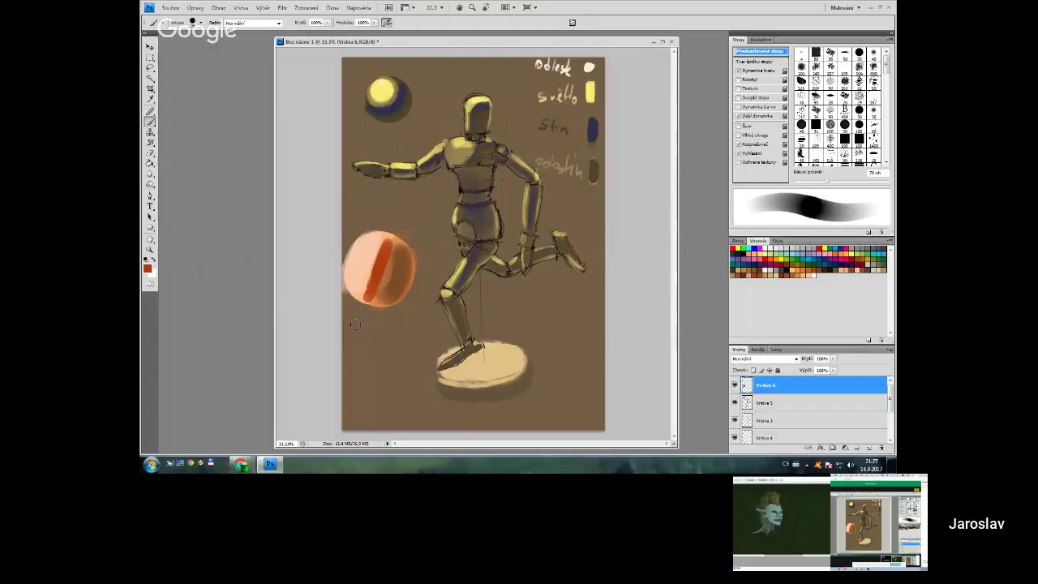
- Choose a more saturated red, reduce the brush further and repaint the stripe between the sphere's light and shadow
alt+click(378, 254)
key(i)
click(148, 268)
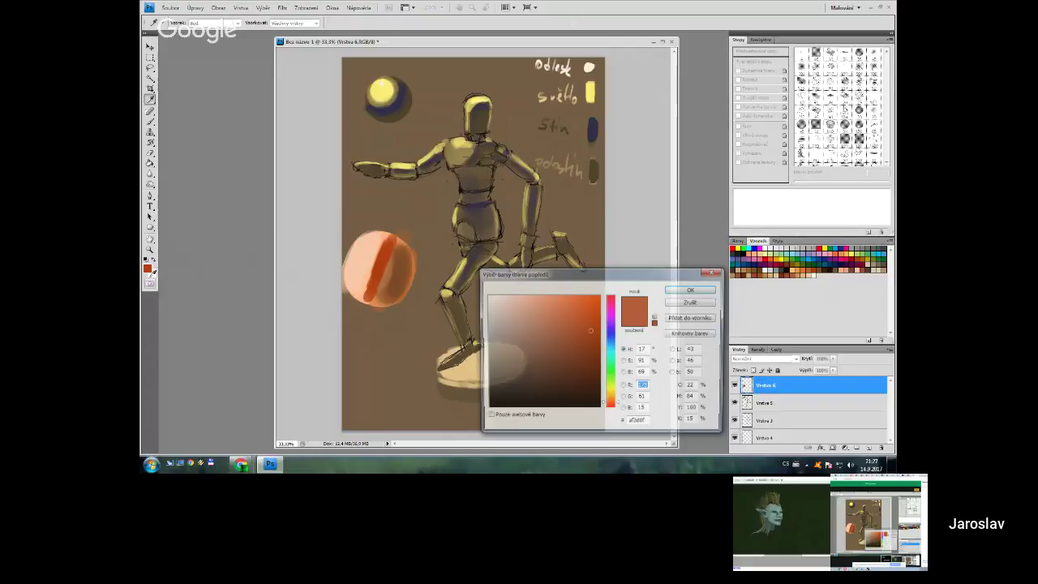
key(Return)
key(b)
key(bracketleft)
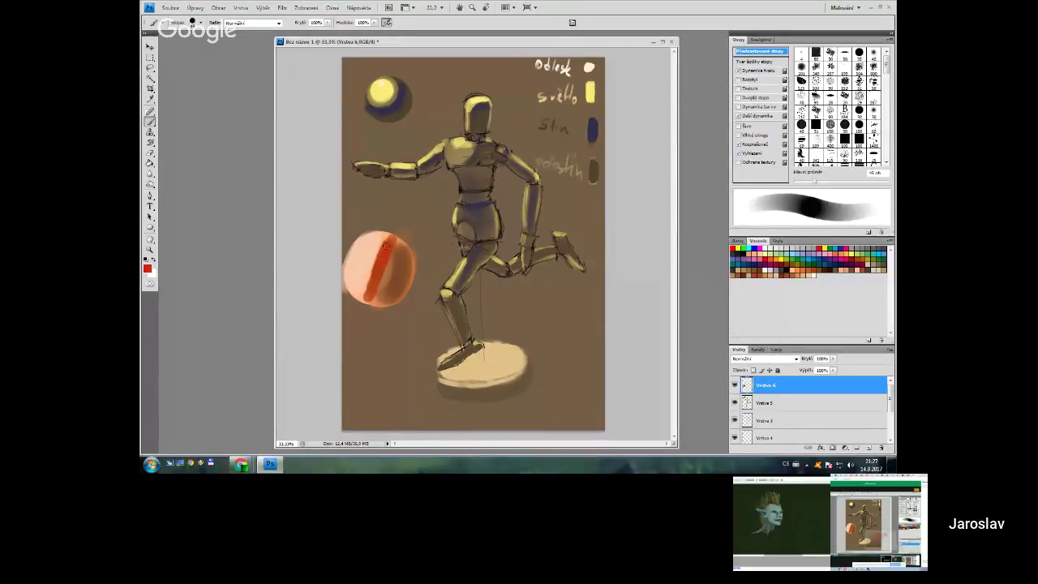
drag(390, 240, 371, 295)
- Sample pale peach from the sphere's lit side and paint along the light edge of the red stripe
alt+click(376, 255)
key(bracketright)
drag(376, 254, 364, 295)
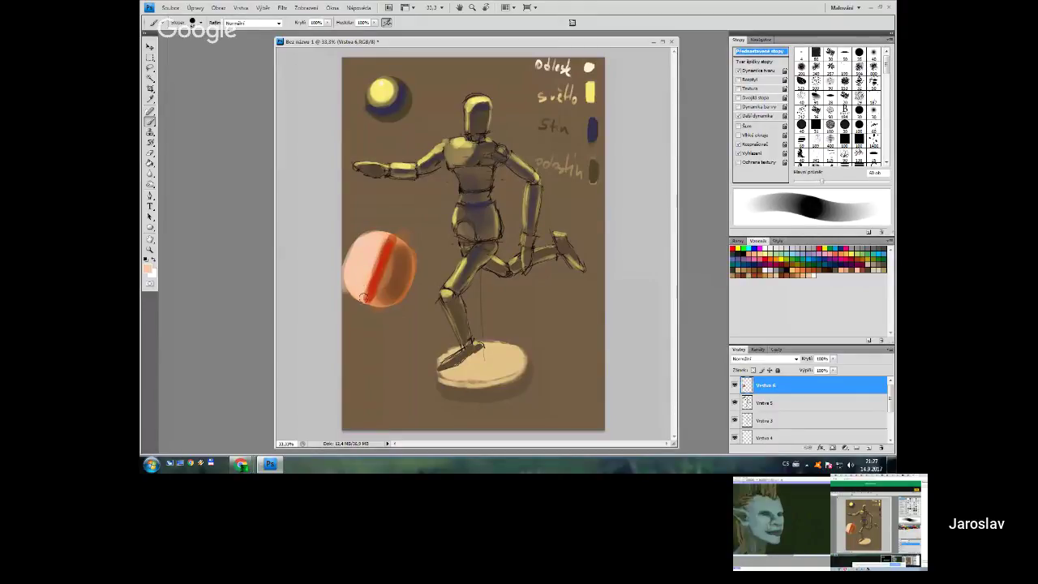
- Adjust the foreground to a very pale peach, enlarge the brush and brighten the lit side of the sphere
click(149, 269)
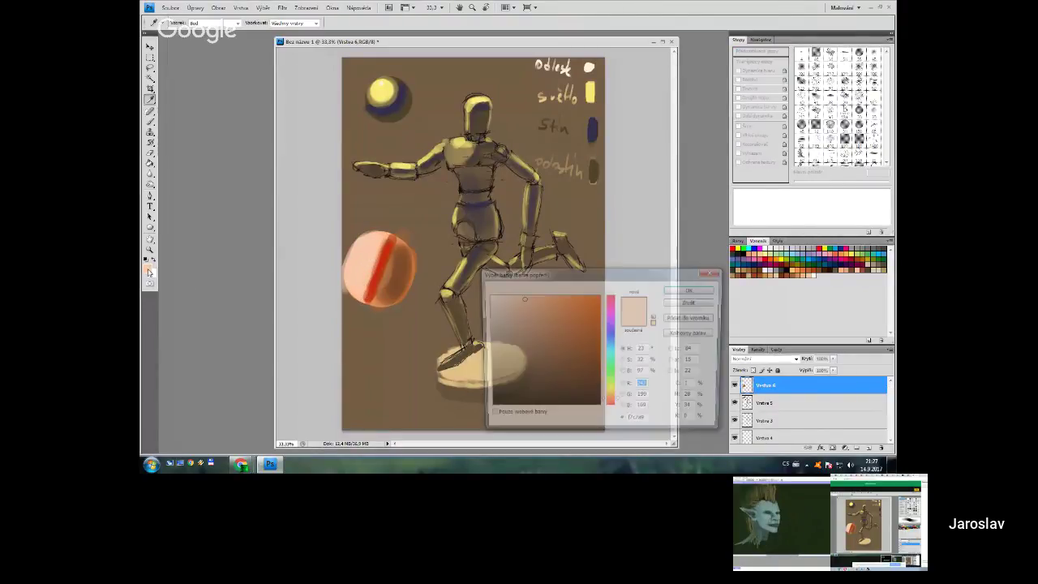
click(525, 310)
click(692, 289)
key(bracketright)
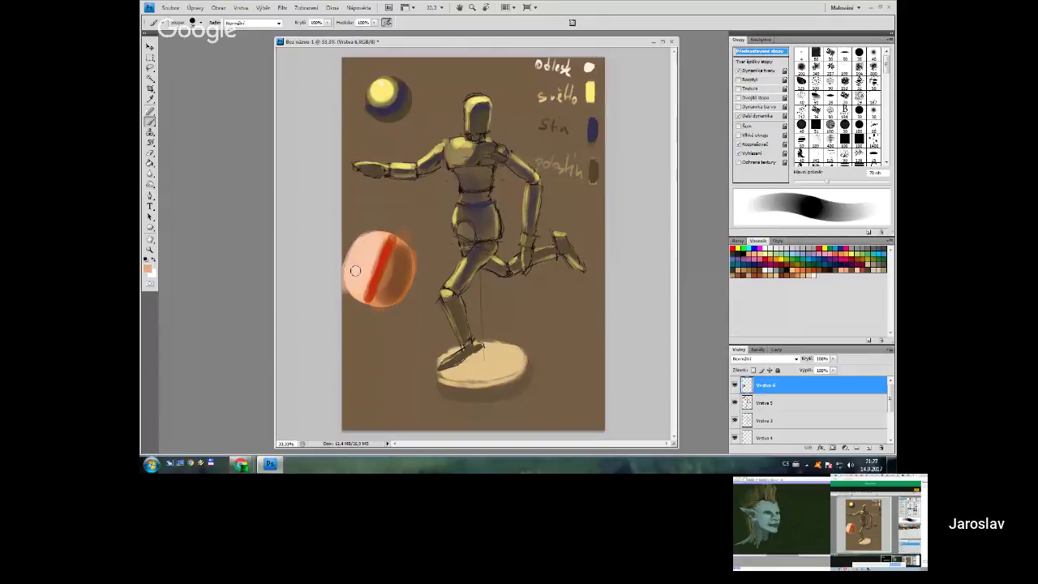
click(150, 268)
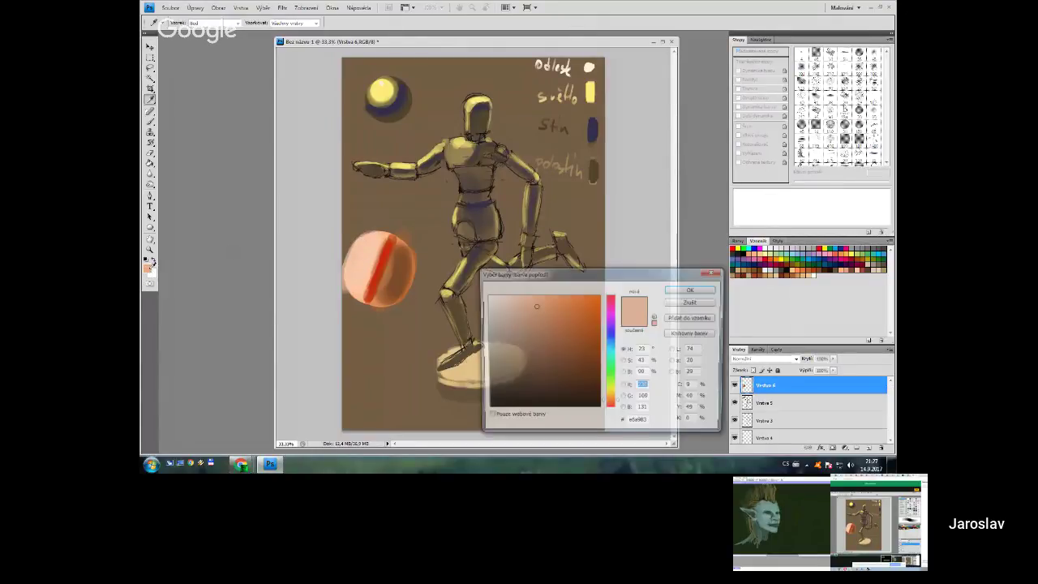
click(514, 296)
click(678, 292)
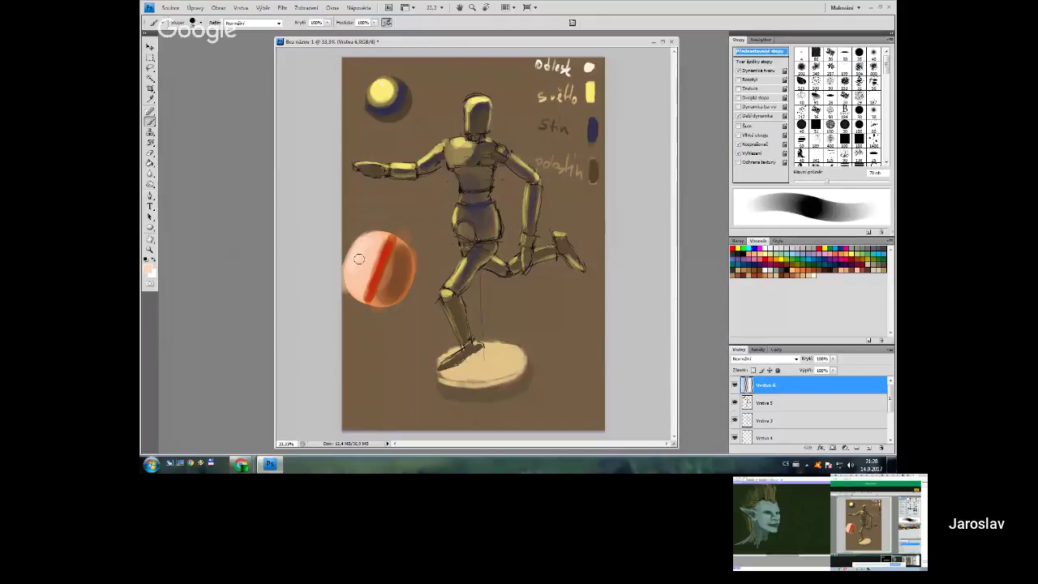
drag(354, 262, 358, 276)
drag(379, 241, 355, 314)
- Enlarge the brush to 100 px, sample red from the stripe and soften its transition across the sphere
key(bracketright)
key(bracketright)
key(bracketright)
alt+click(389, 243)
drag(388, 243, 365, 298)
mouse_move(384, 237)
mouse_down()
mouse_move(358, 310)
mouse_move(383, 249)
mouse_move(360, 295)
mouse_move(398, 238)
mouse_move(379, 278)
mouse_move(400, 248)
mouse_up()
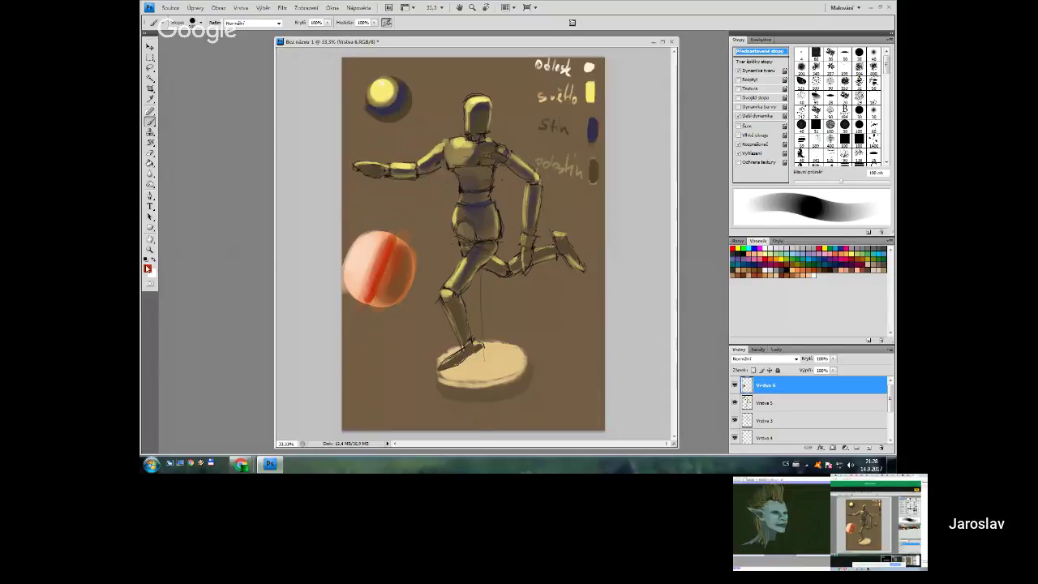
- Darken the foreground to a brownish red and shade the shadow side of the sphere
click(147, 268)
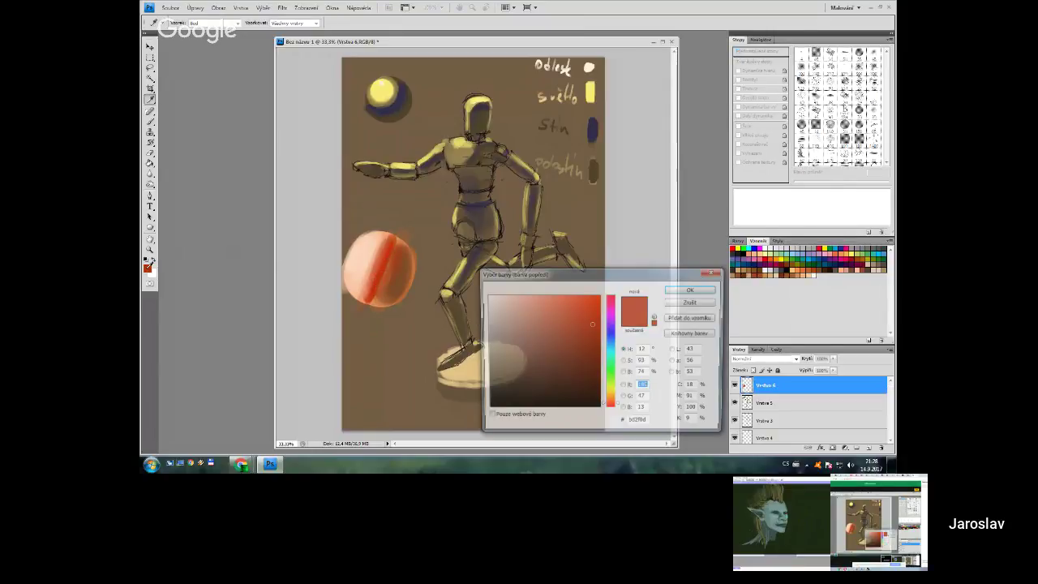
key(Return)
key(b)
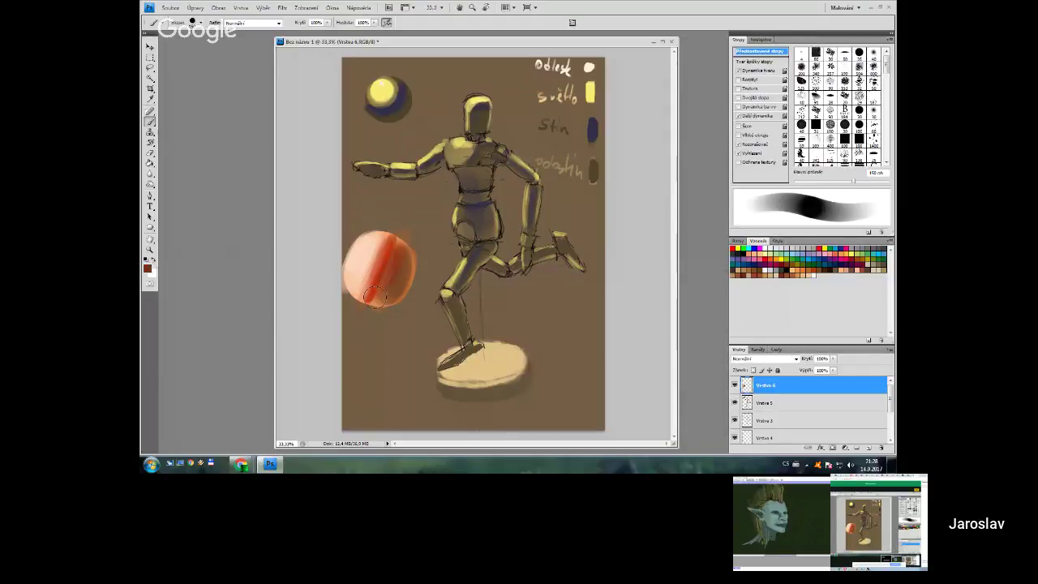
drag(397, 263, 388, 290)
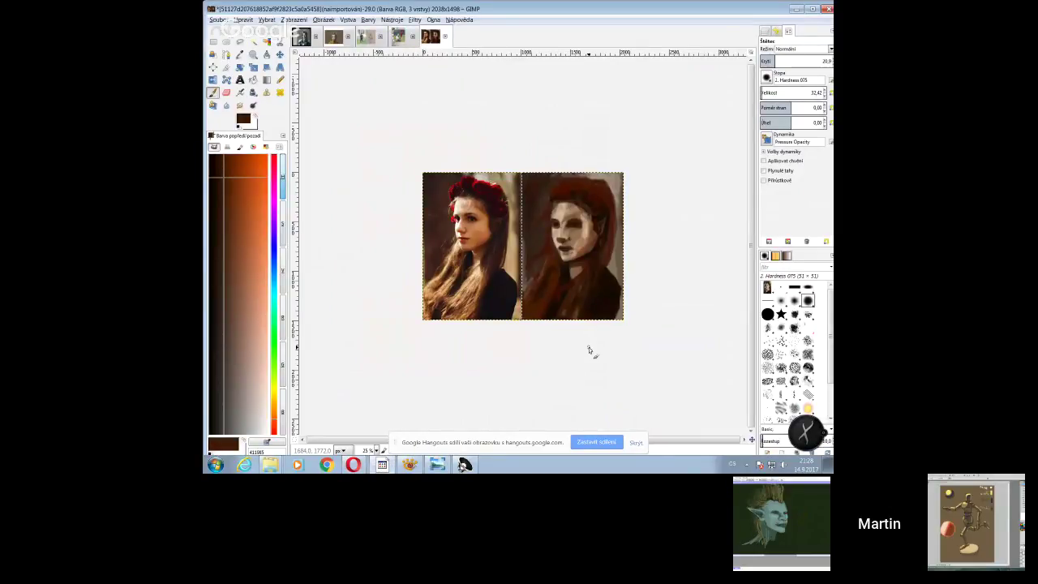
- In GIMP, try to shift the reference photo beside the painted portrait with the Move tool and undo the shift
click(375, 451)
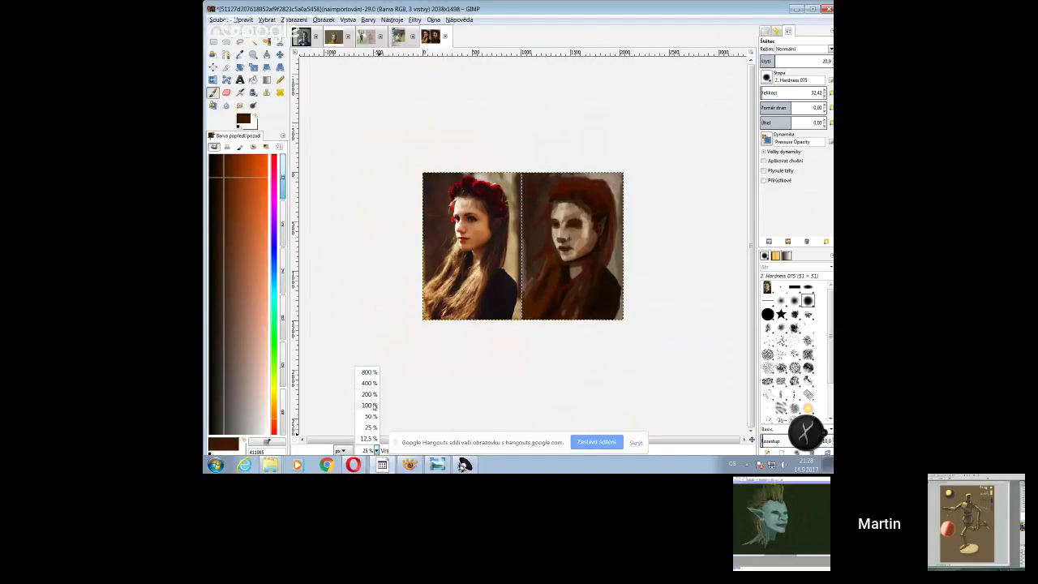
click(369, 404)
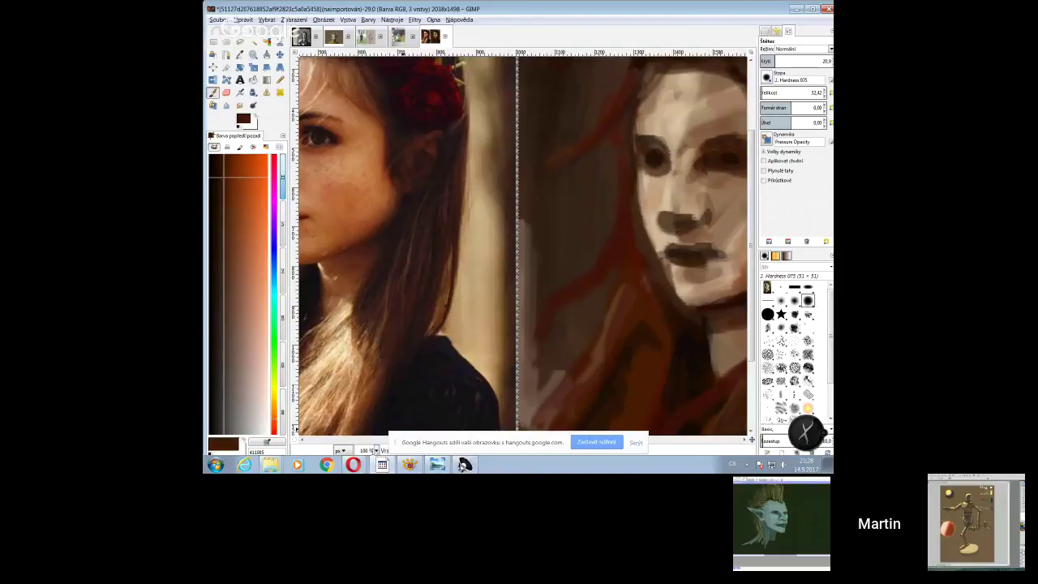
key(m)
drag(394, 170, 492, 192)
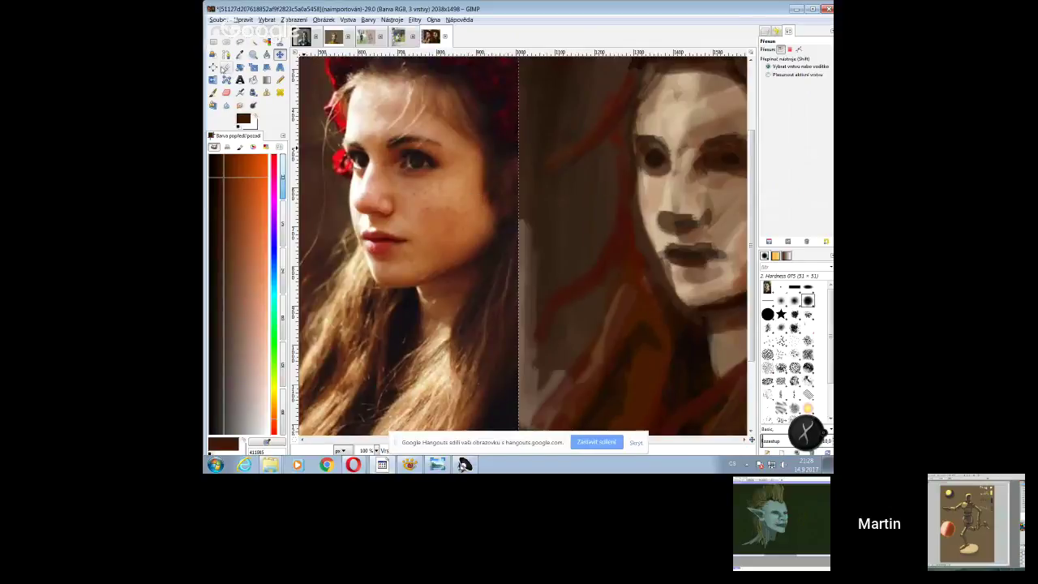
click(244, 19)
click(267, 30)
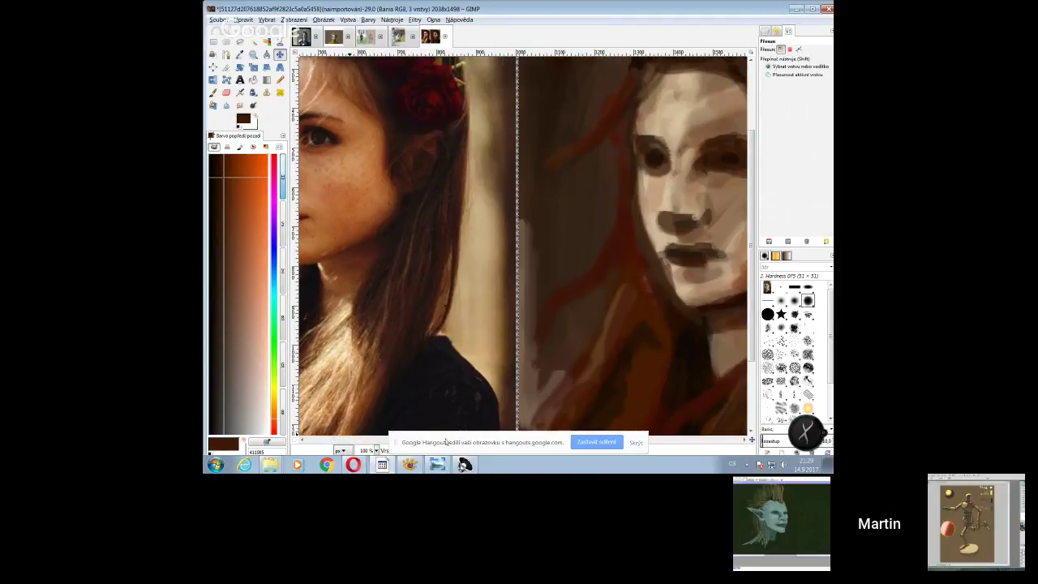
- Hide the screen-sharing notice and compare light and shadow on the reference photo with the painted portrait
click(636, 444)
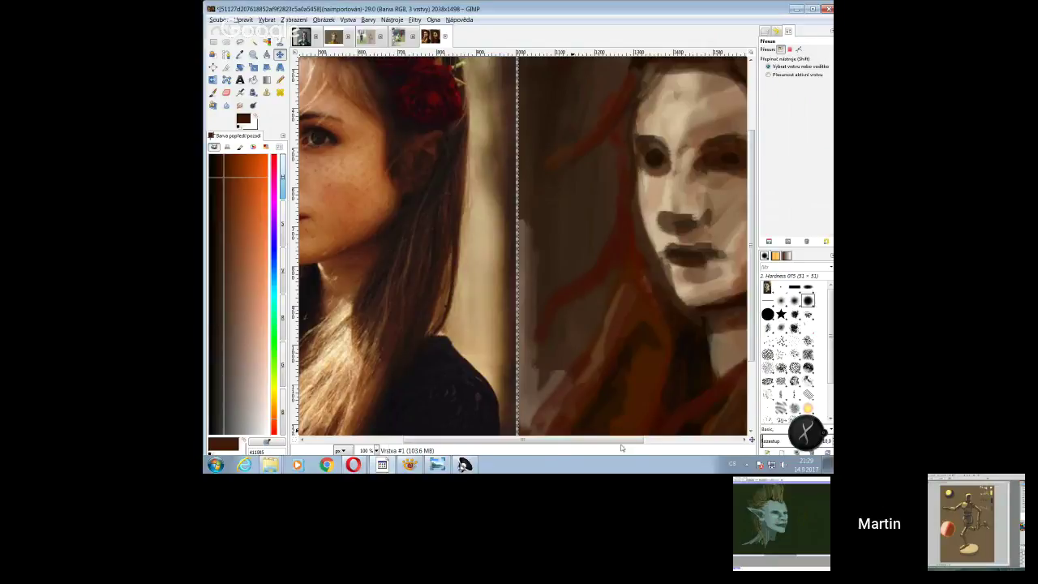
scroll(513, 386, left, 3)
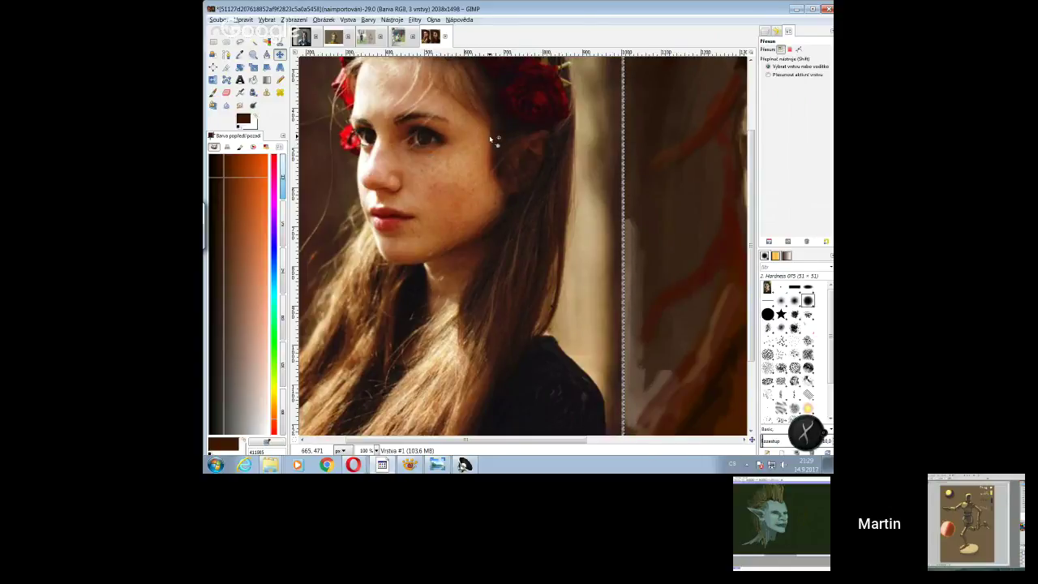
drag(387, 223, 394, 229)
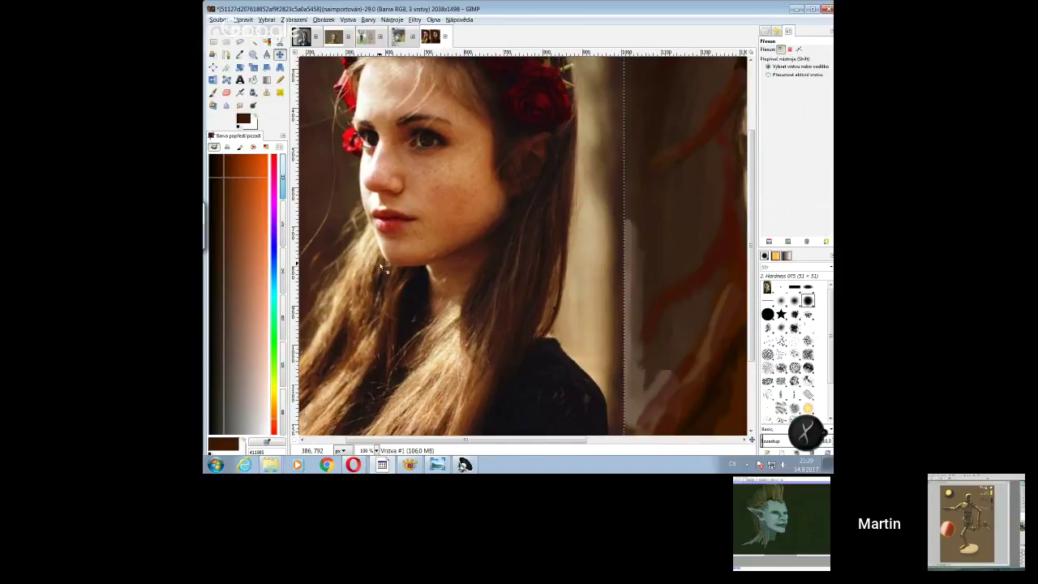
key(ctrl+z)
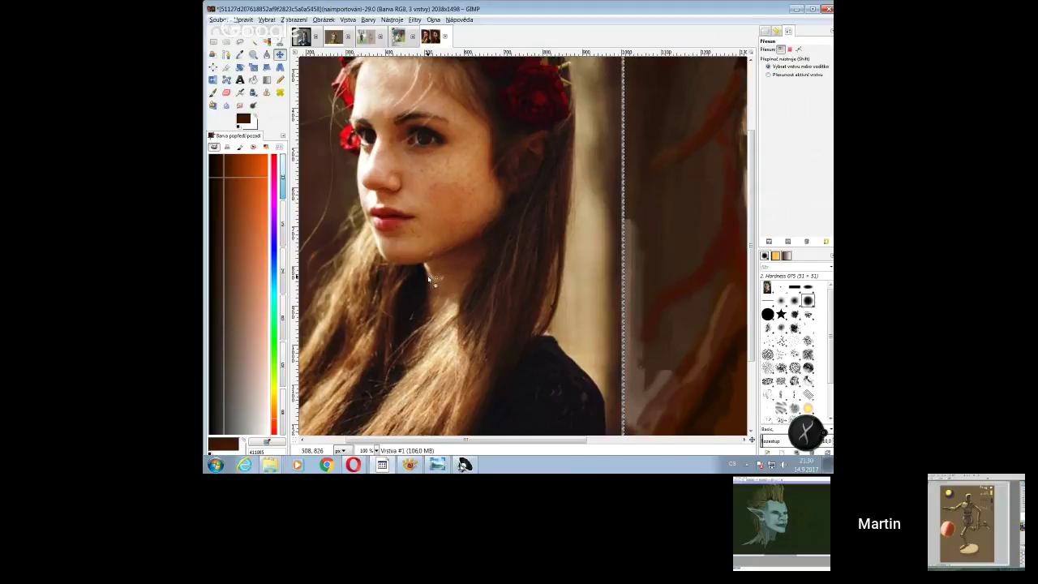
click(376, 451)
click(371, 420)
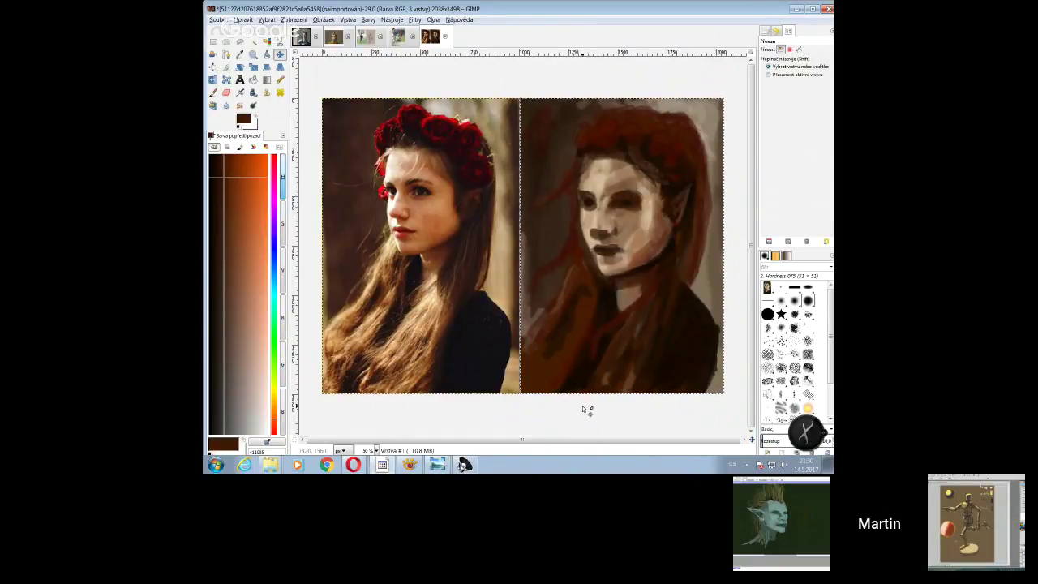
click(377, 450)
click(369, 426)
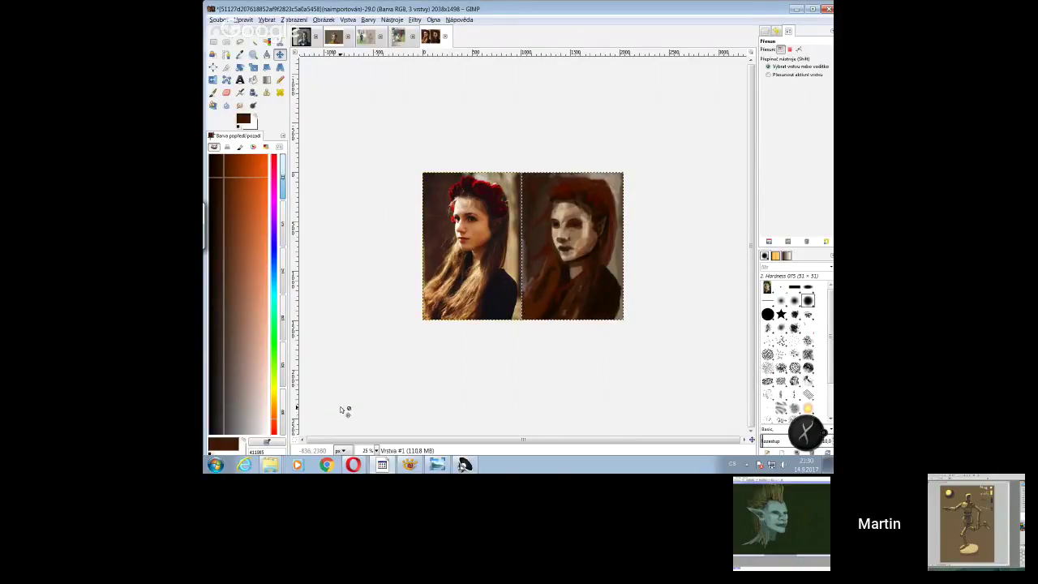
- Sample a dark red at the painted forehead, brush it faintly from nose to cheek and make the layer Vrstva active
key(o)
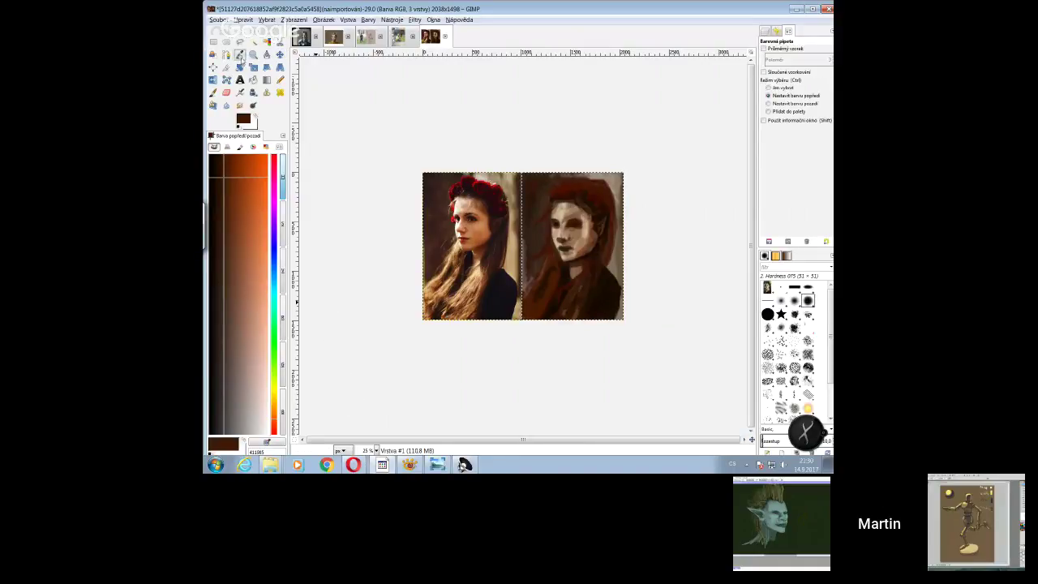
click(570, 208)
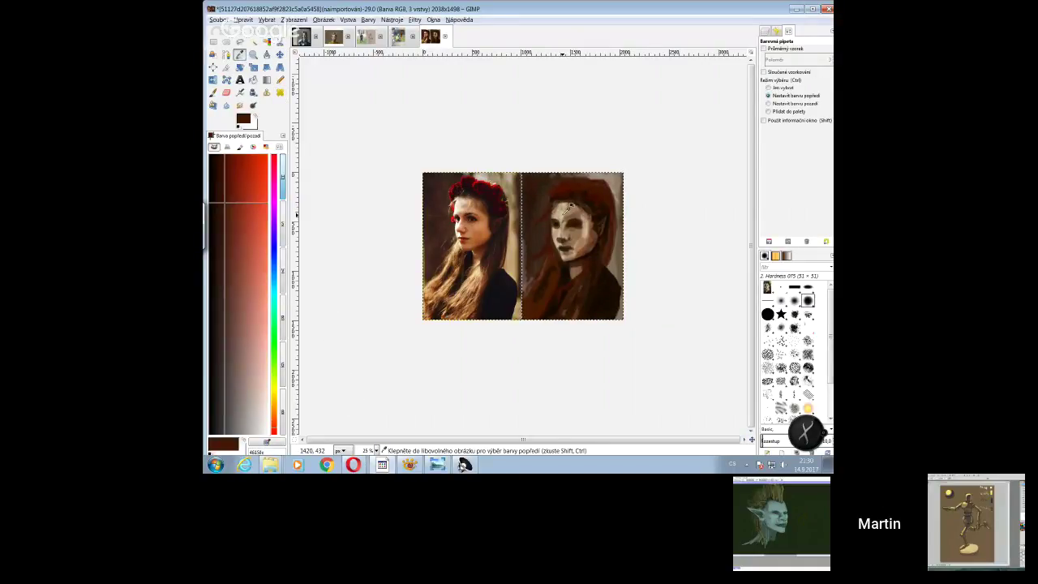
click(214, 91)
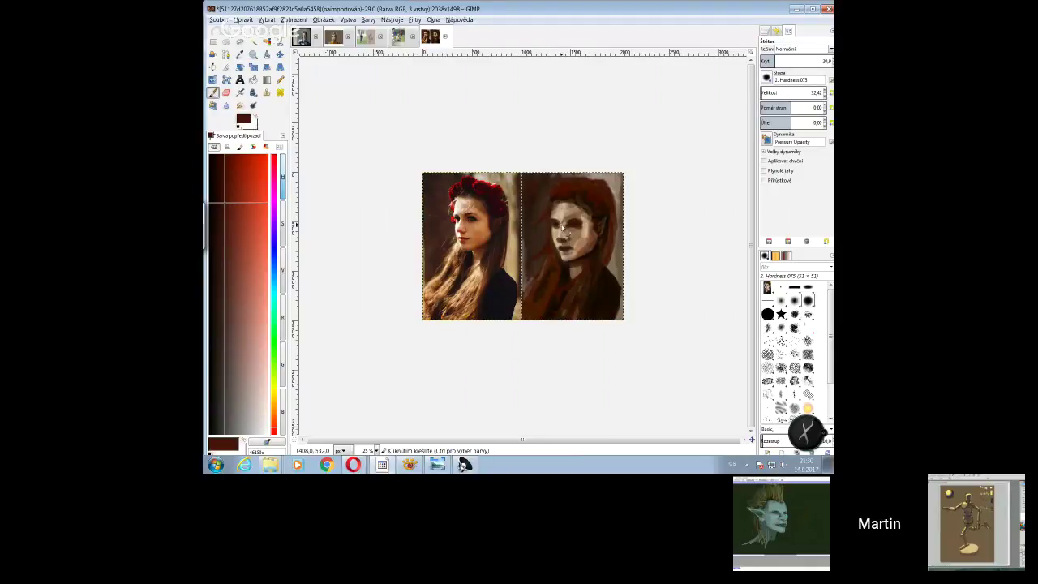
drag(562, 224, 550, 253)
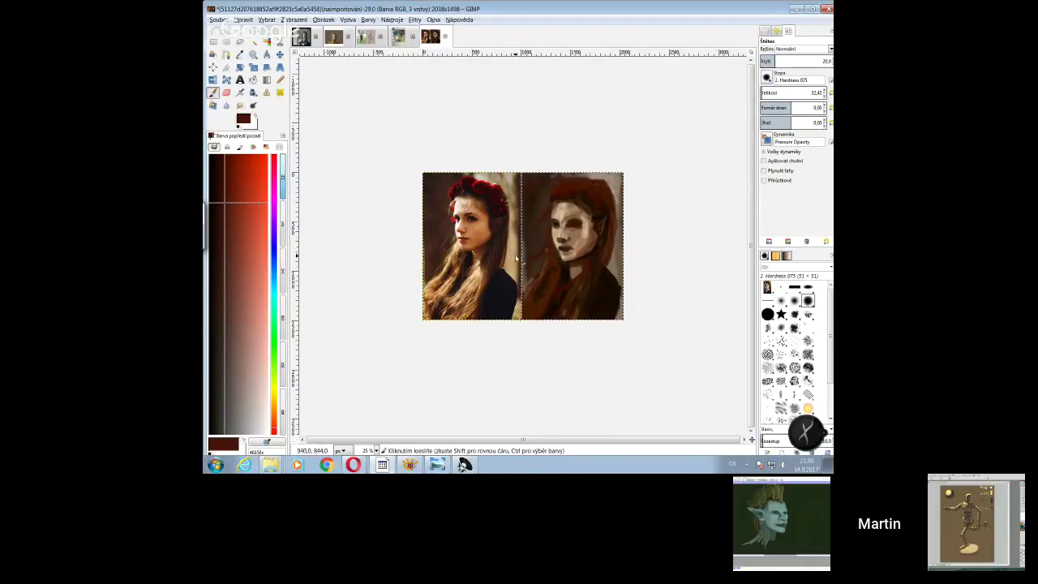
click(777, 30)
click(805, 88)
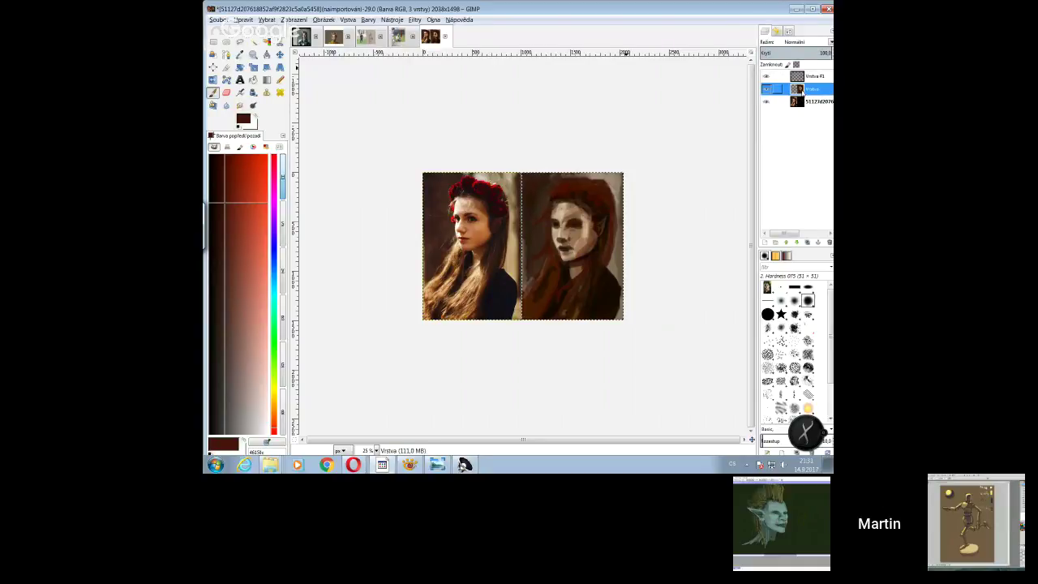
- Sample a light skin tone from the painted forehead and brush it along the nose of the portrait
key(o)
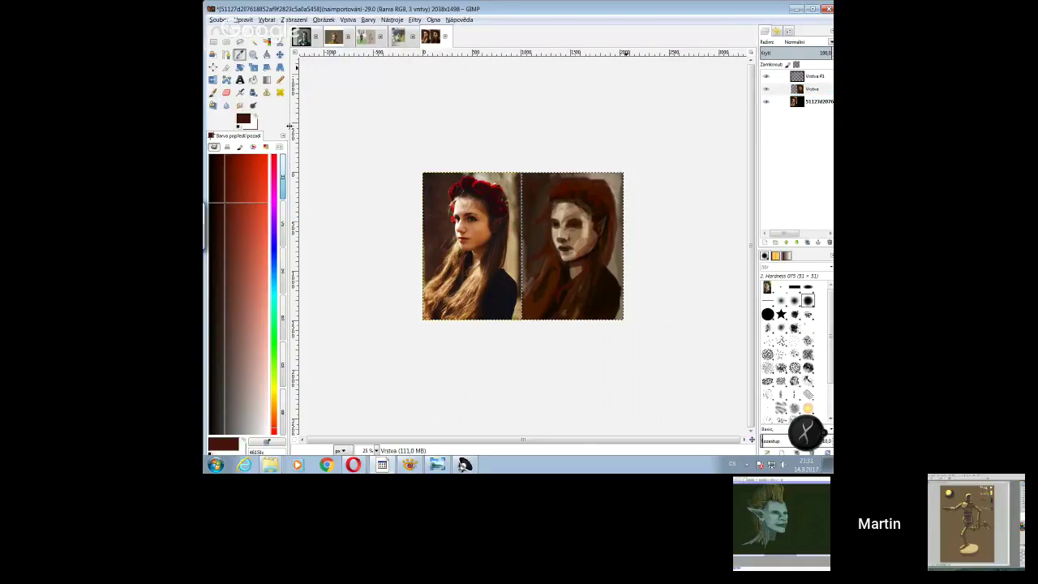
click(566, 208)
click(214, 91)
drag(562, 219, 558, 233)
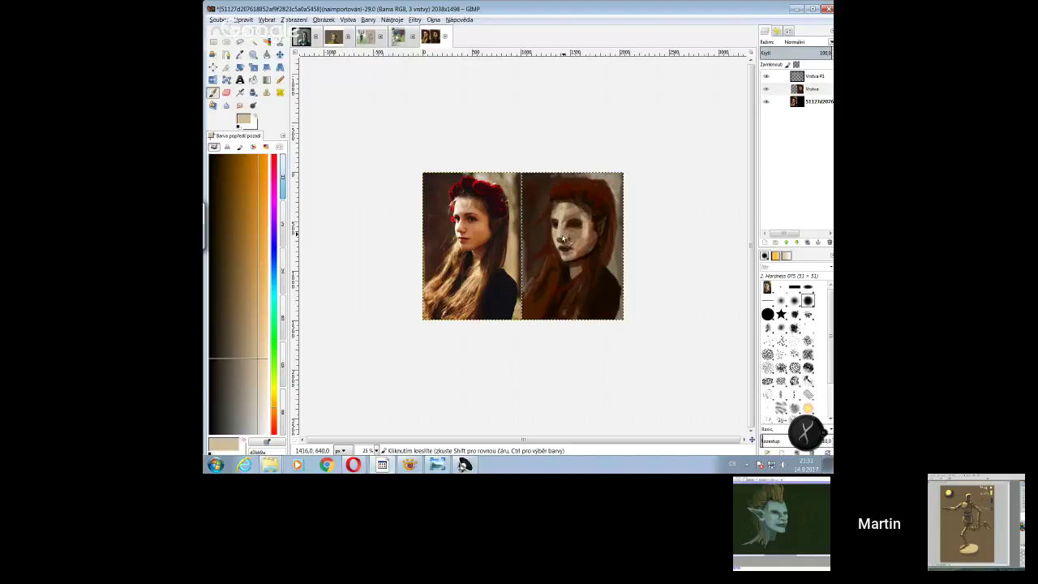
key(ctrl)
key(ctrl)
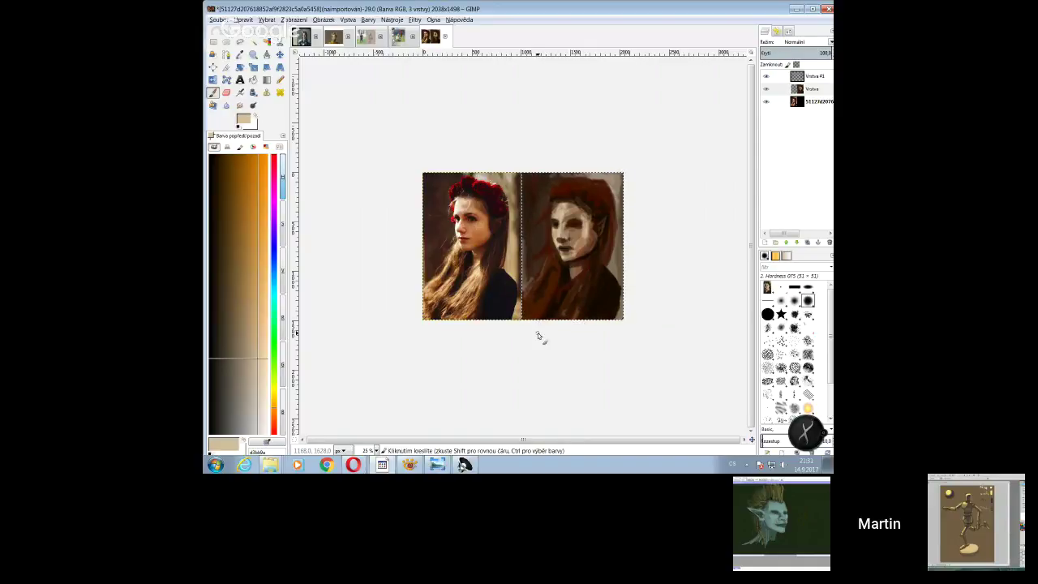
- On the layer Vrstva, choose a dark reddish brown and brush a faint shadow from beside the nose to the jaw
click(772, 89)
click(767, 75)
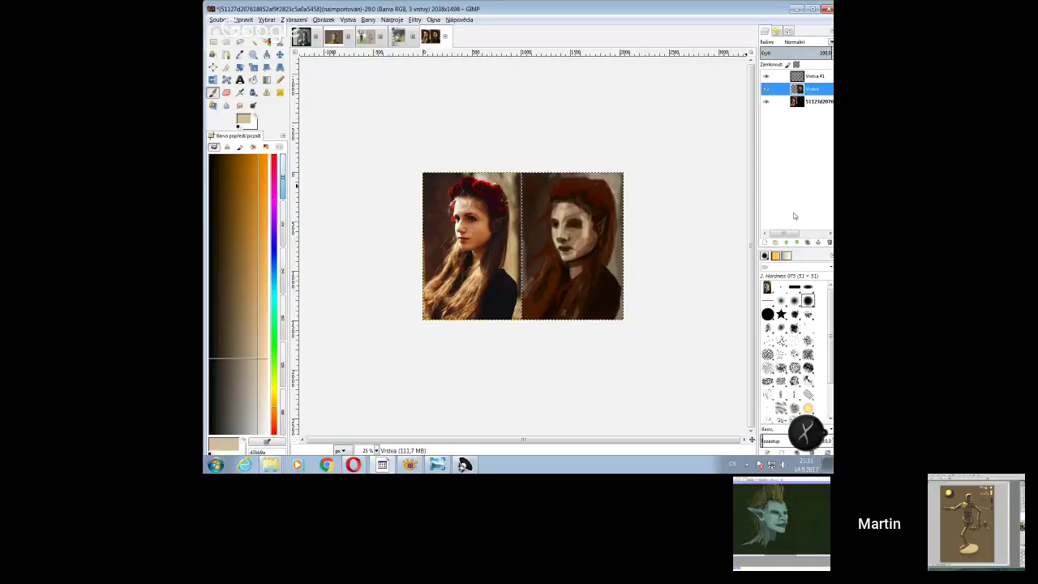
click(231, 244)
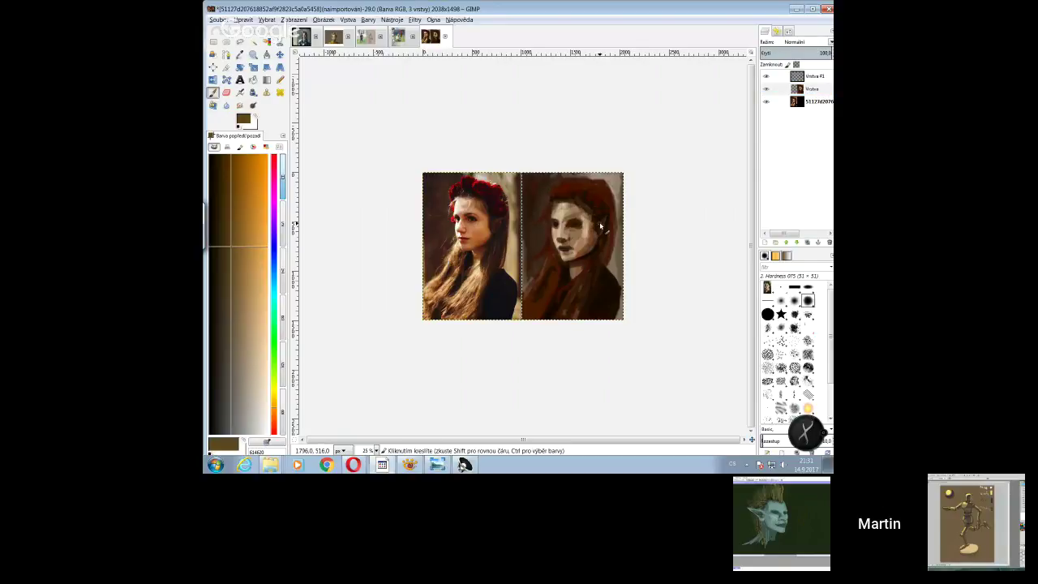
click(789, 31)
key(bracketright)
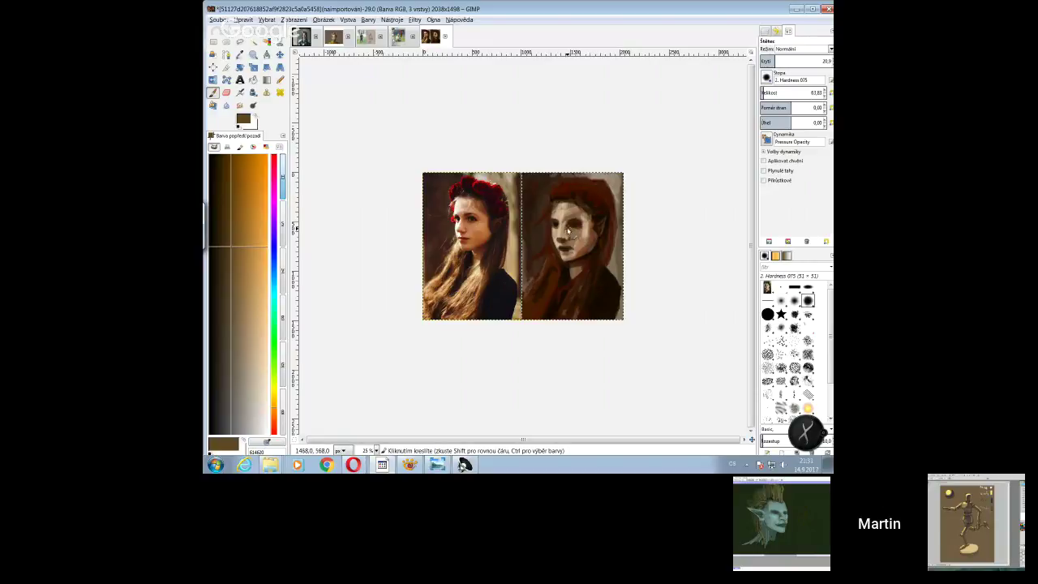
click(273, 412)
click(229, 190)
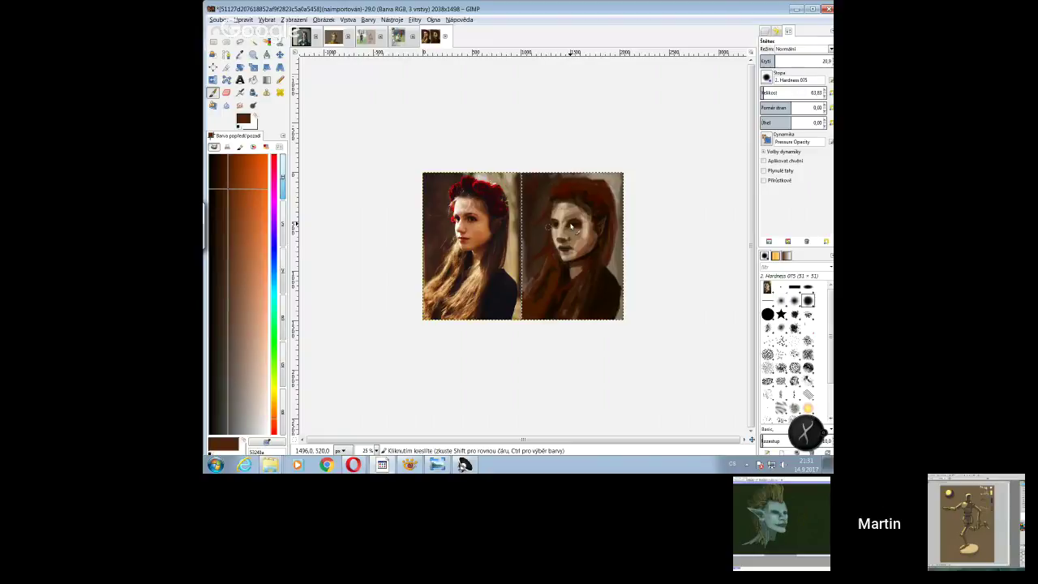
drag(567, 240, 590, 255)
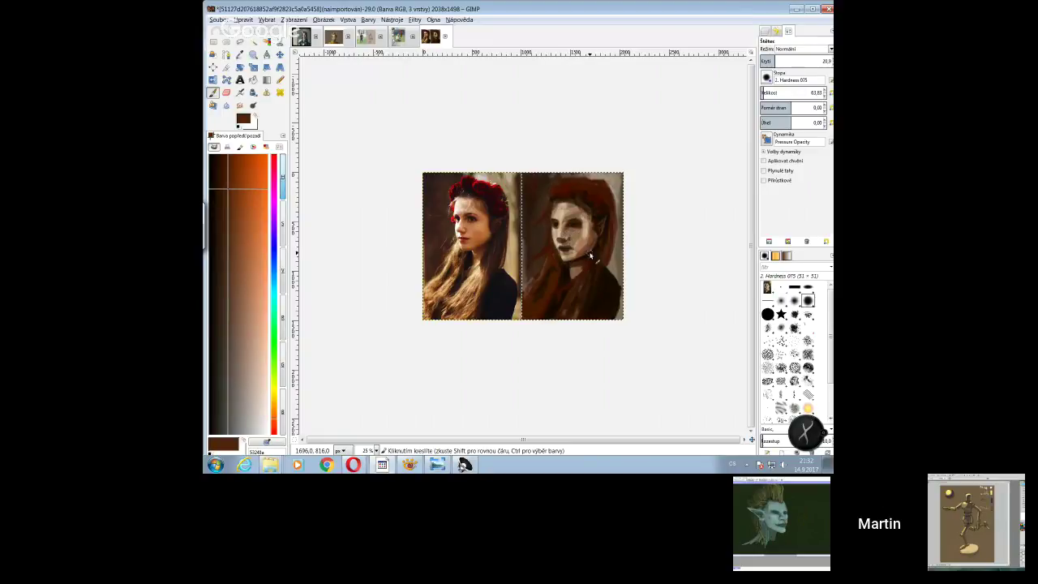
- Switch to Windows Explorer and open the folder karetka uzemi under obrázky vlastní and deskové hry on the VERBATIM HD drive
mouse_move(270, 464)
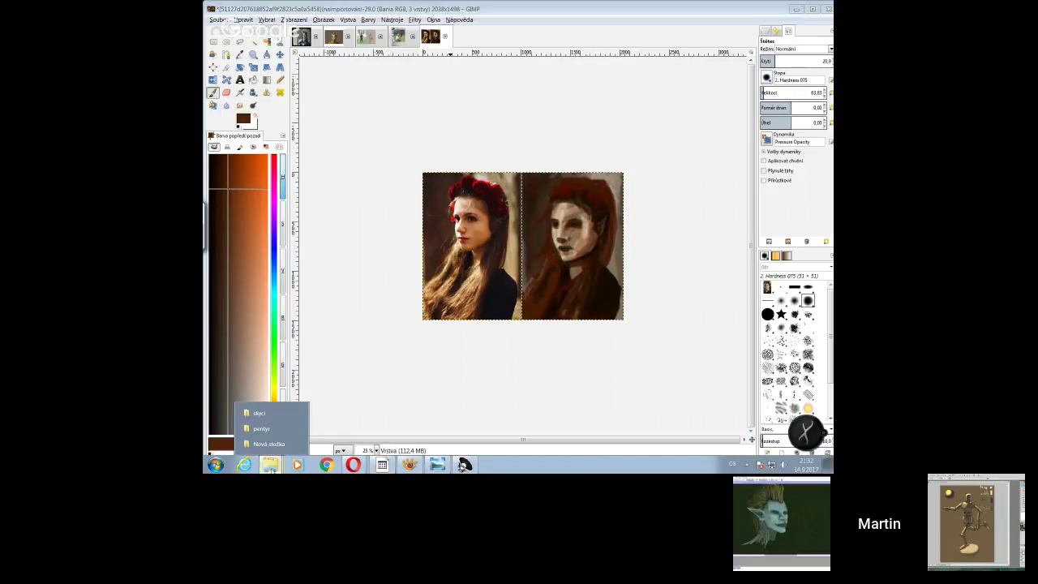
click(264, 445)
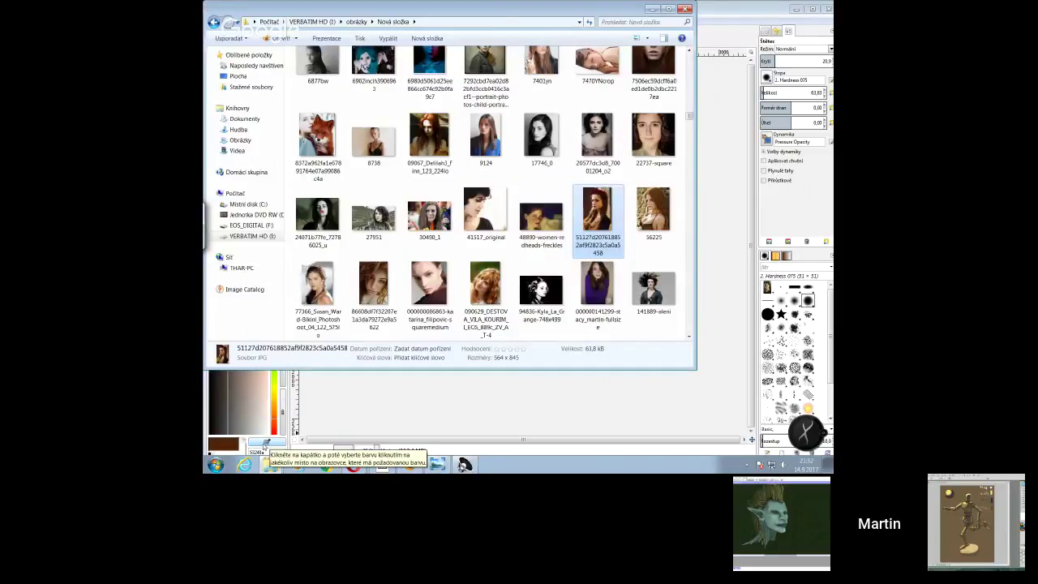
click(253, 236)
double_click(324, 207)
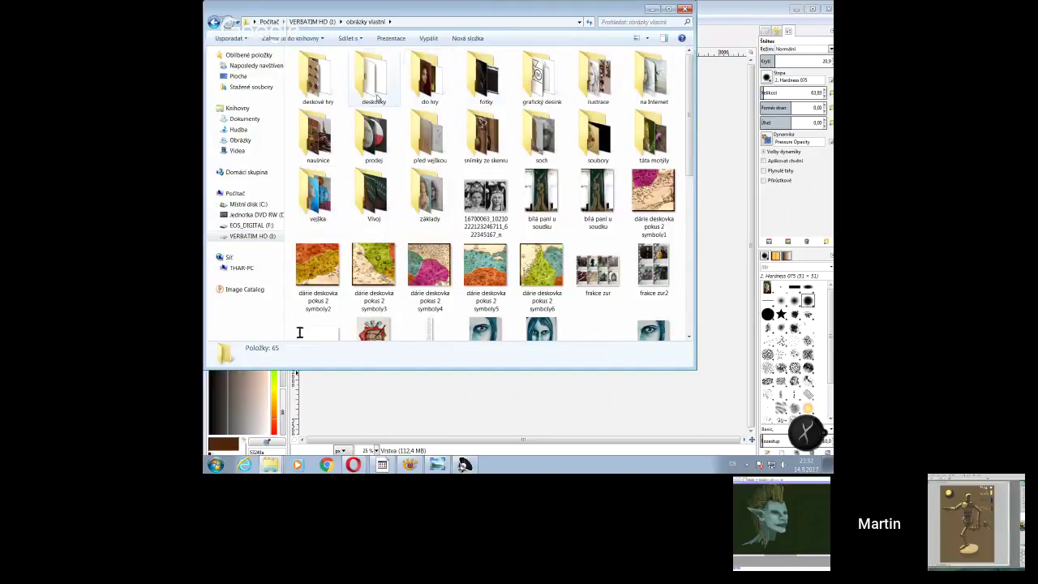
double_click(598, 77)
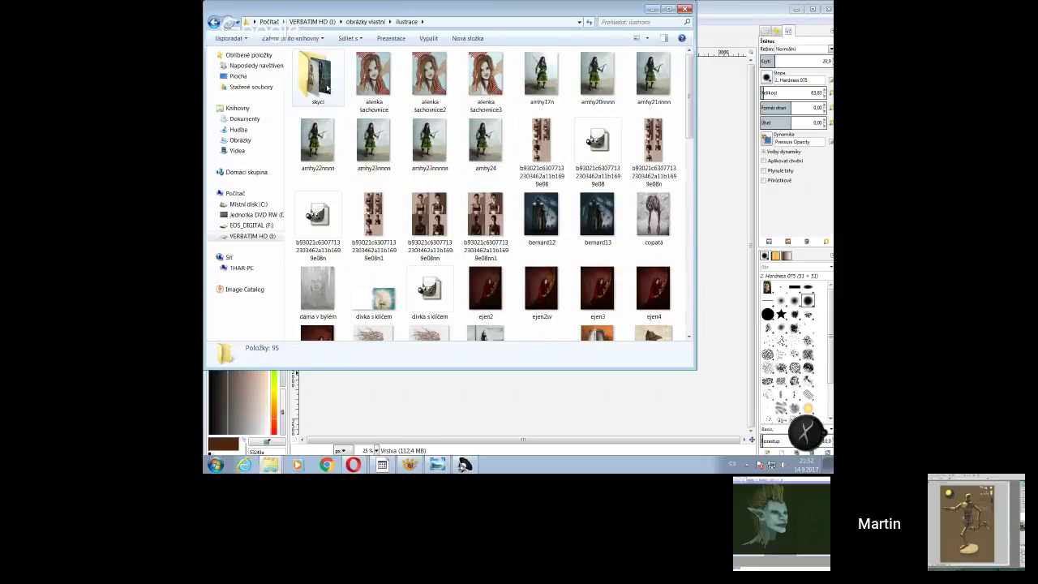
key(BackSpace)
double_click(317, 77)
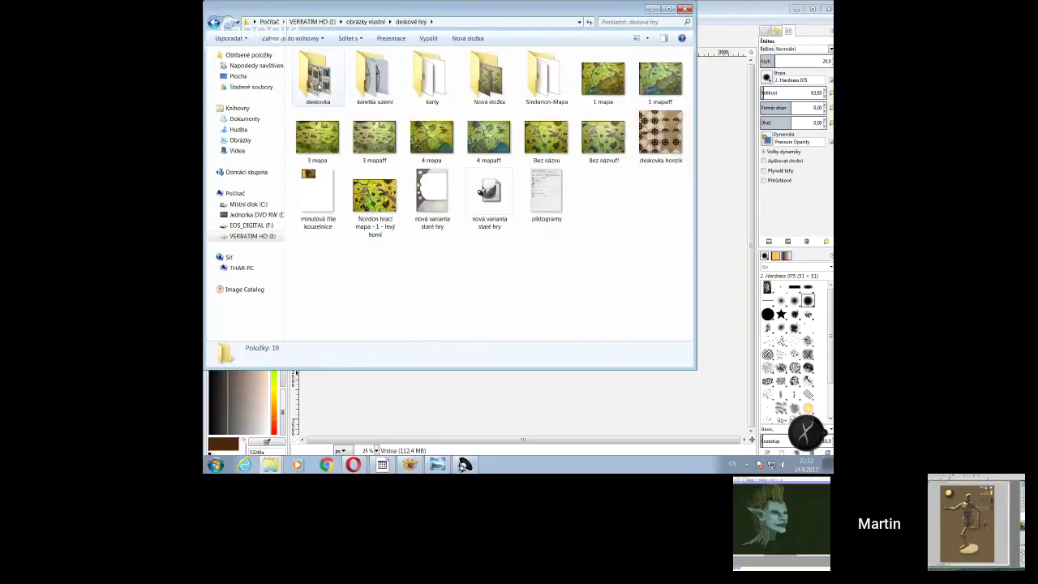
double_click(373, 81)
- Look through the folder's images, open Draver rehek7 in XnView and move its window beside the file list
scroll(567, 256, down, 3)
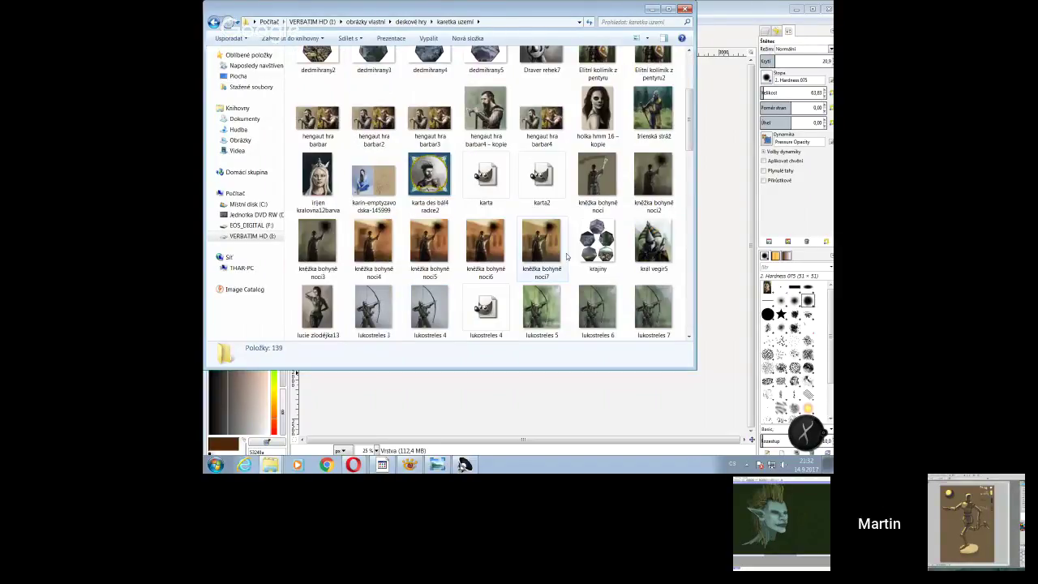
scroll(566, 256, down, 5)
scroll(561, 260, down, 5)
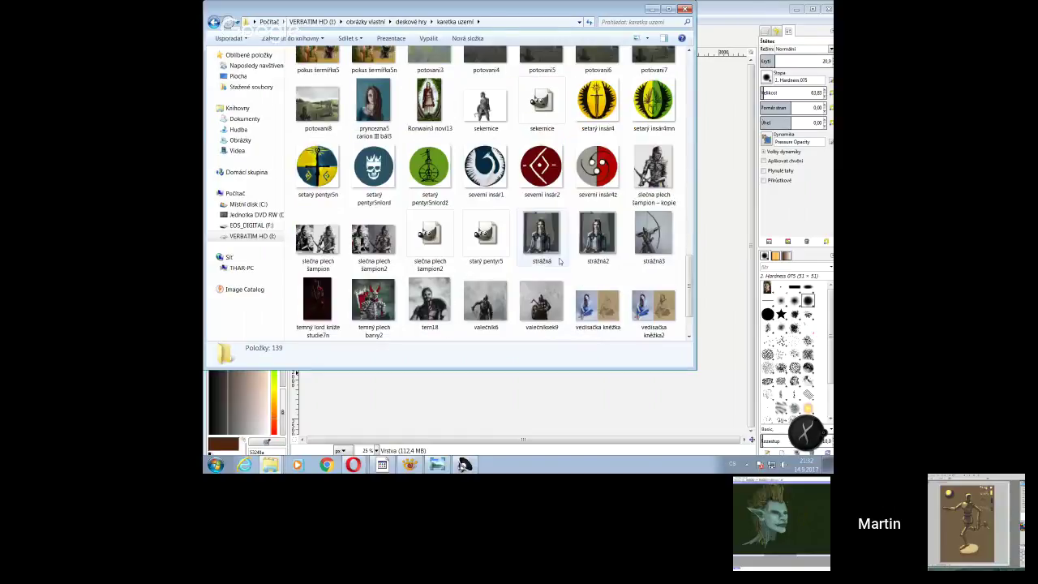
scroll(559, 260, down, 1)
scroll(558, 261, up, 6)
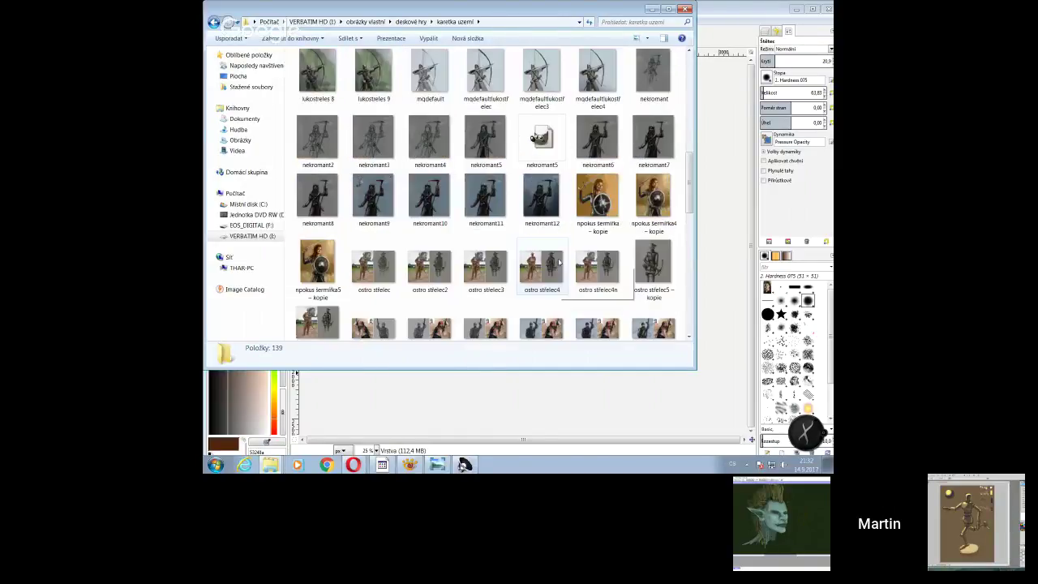
scroll(559, 260, up, 10)
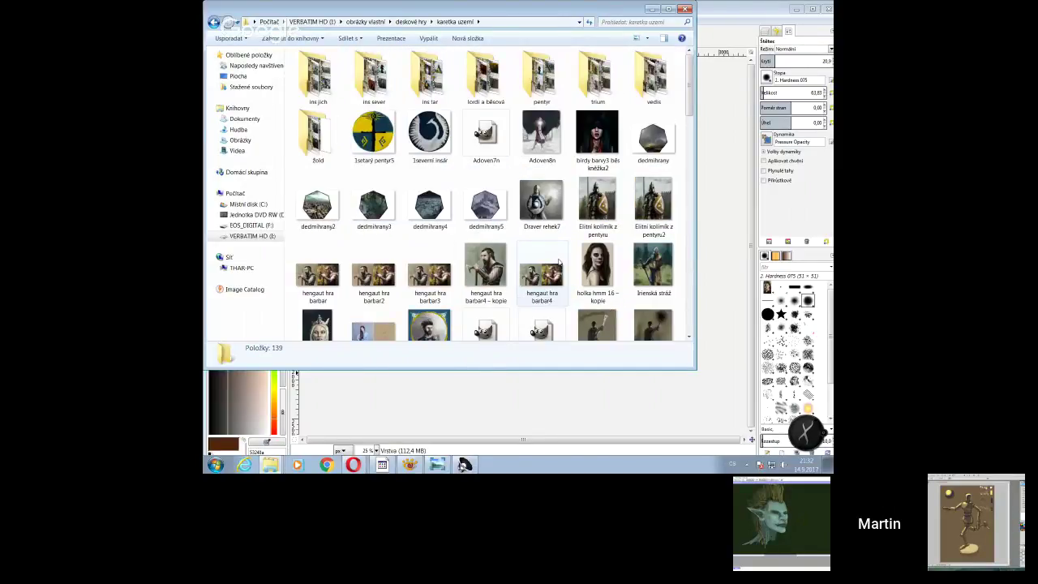
scroll(559, 261, down, 8)
scroll(559, 260, up, 8)
click(542, 203)
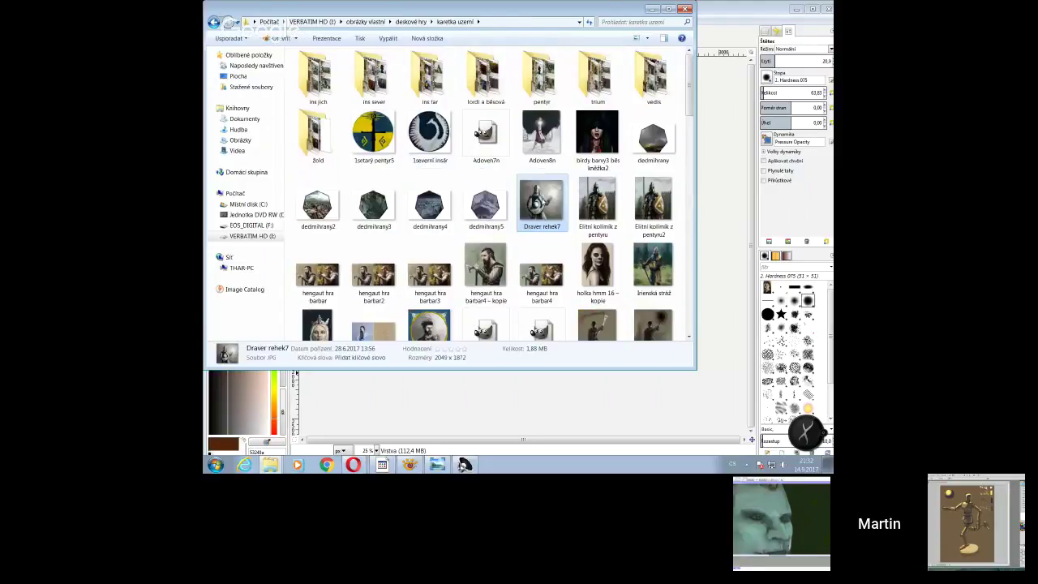
double_click(542, 203)
drag(440, 23, 648, 83)
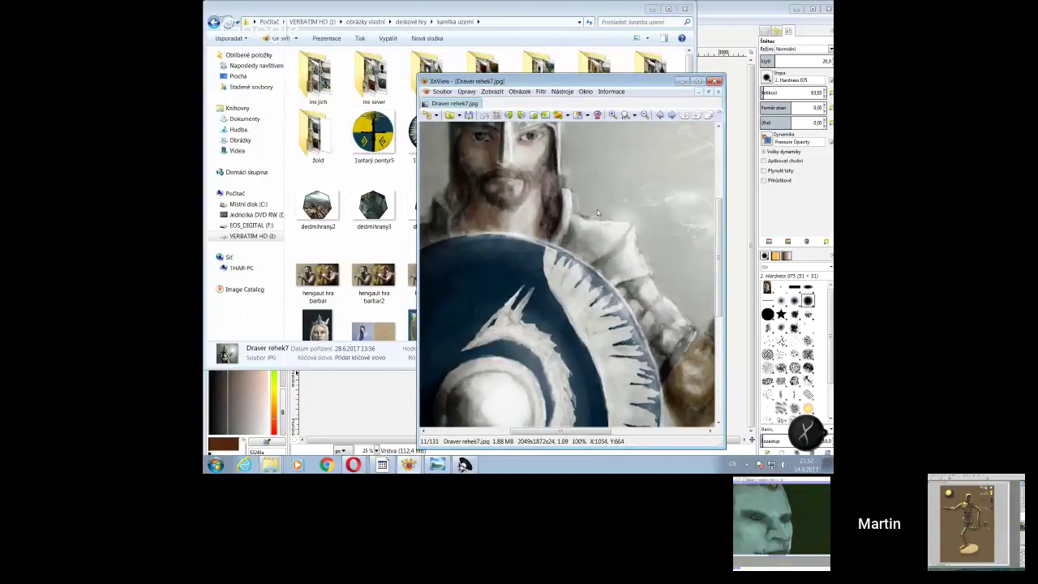
- Examine the light and shadow on the warrior's helmet, face and shield, view the whole painting and close it
scroll(713, 221, up, 3)
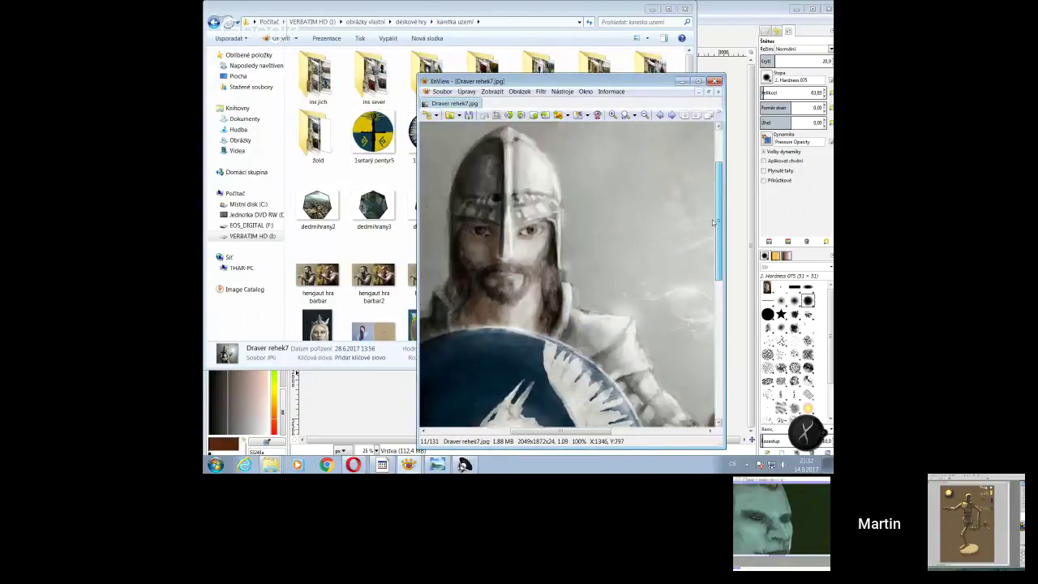
scroll(714, 222, up, 1)
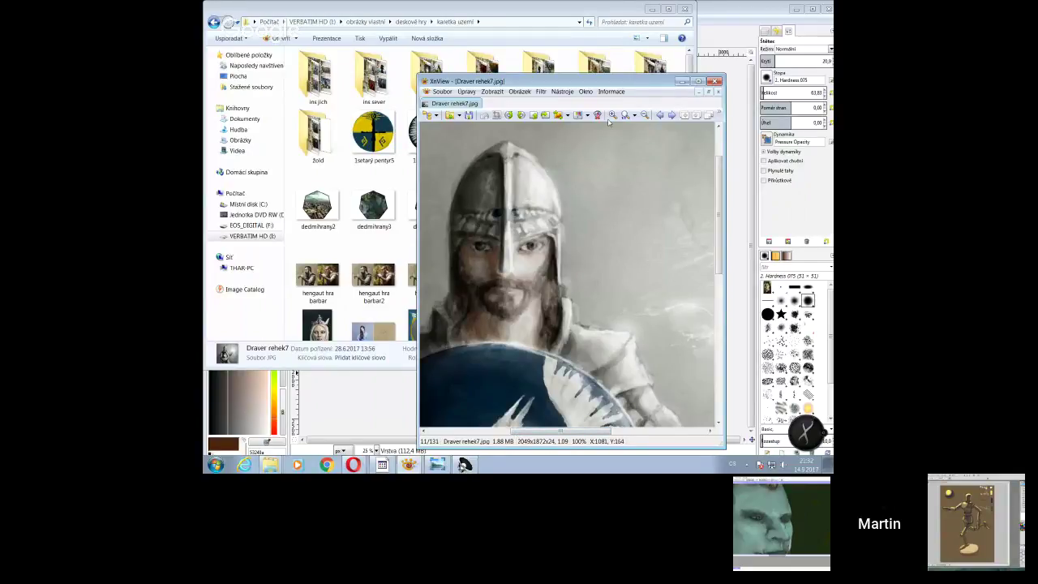
click(645, 115)
click(645, 115)
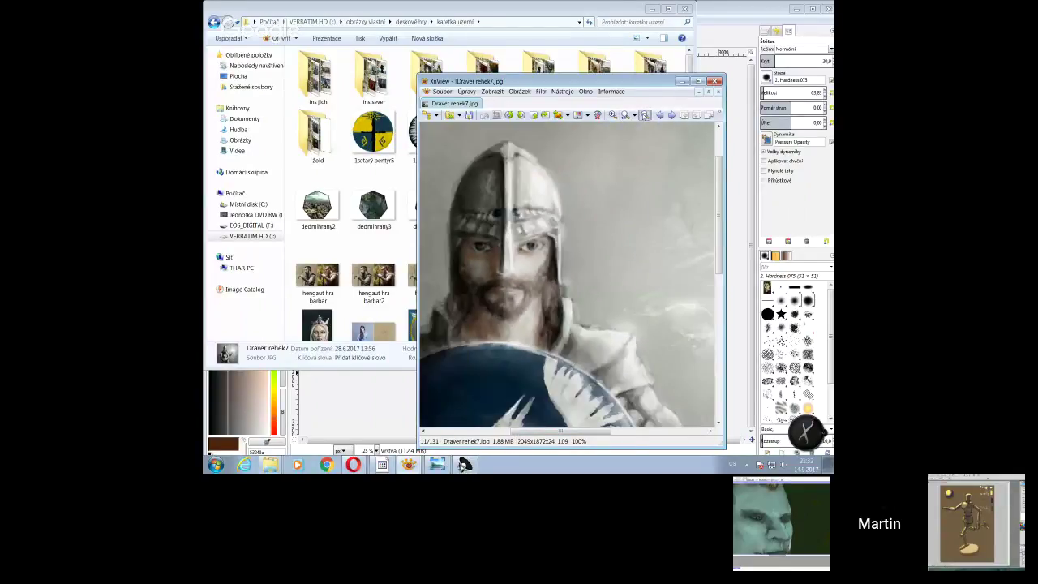
click(645, 115)
click(645, 115)
click(645, 116)
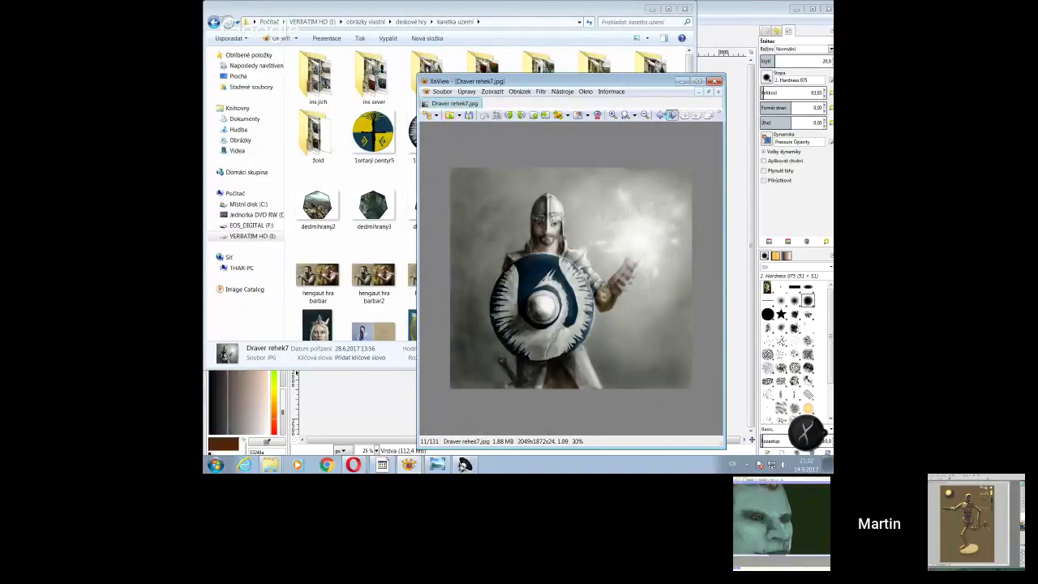
click(671, 115)
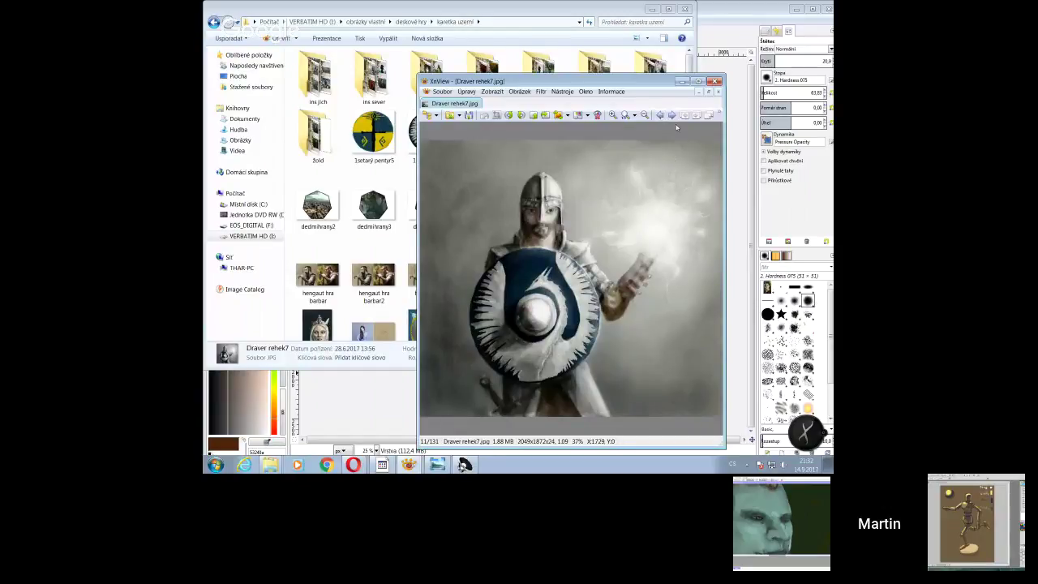
click(715, 83)
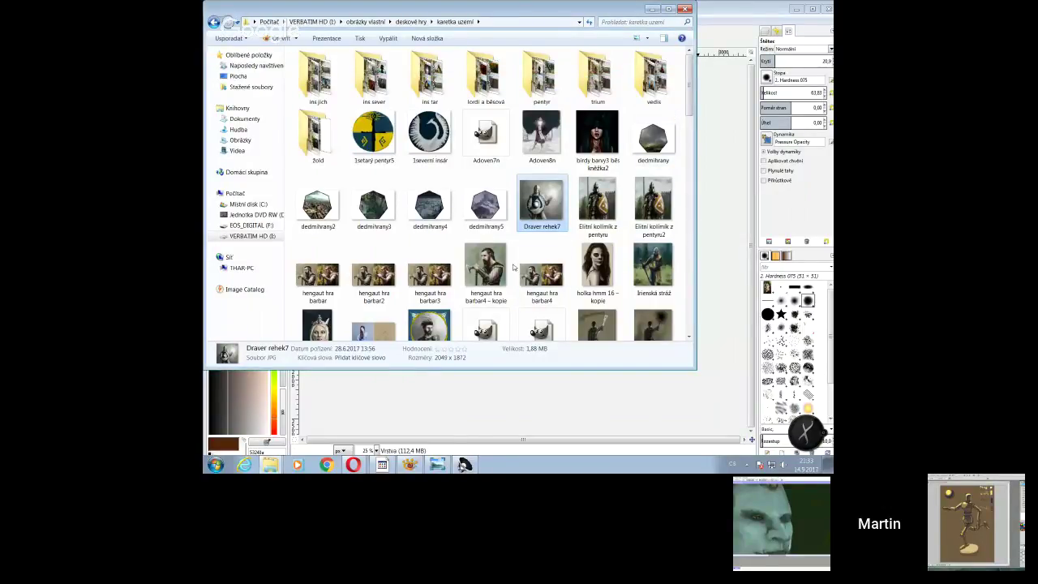
- Look through the images in the karetka uzemi folder for another painting example
scroll(513, 267, down, 3)
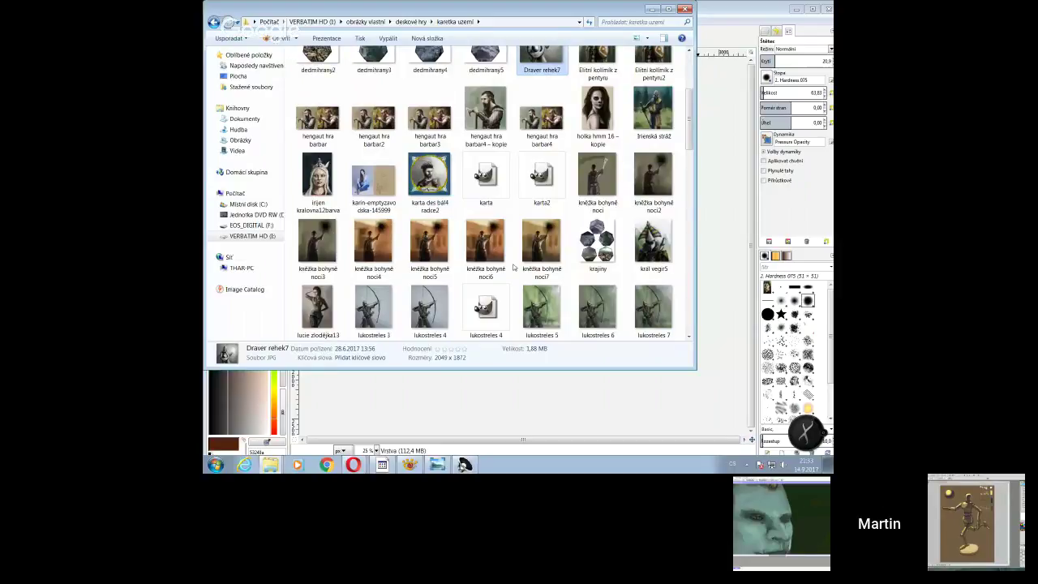
scroll(513, 265, down, 3)
scroll(513, 263, down, 5)
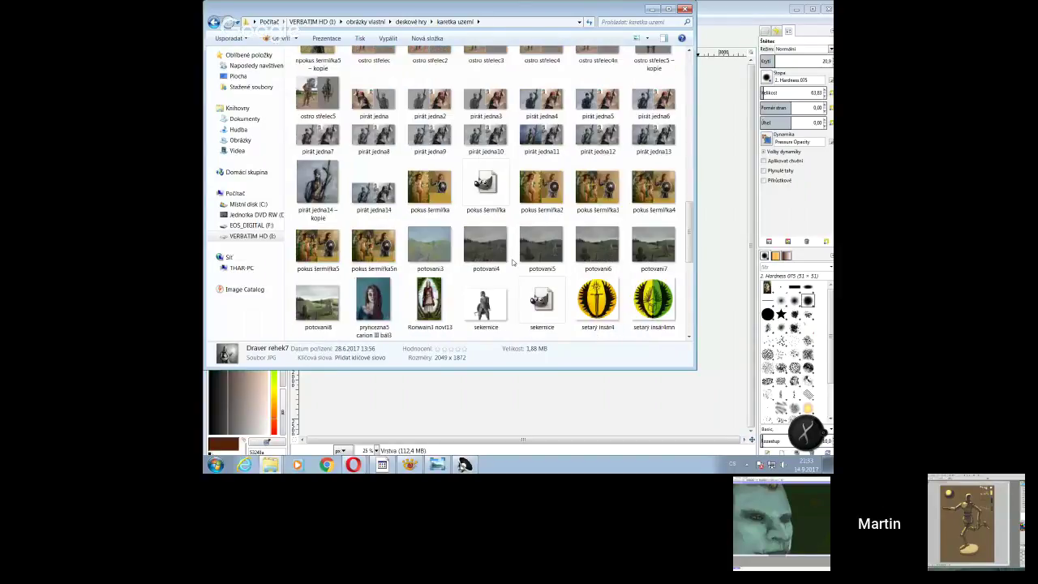
scroll(512, 236, up, 5)
scroll(519, 210, up, 3)
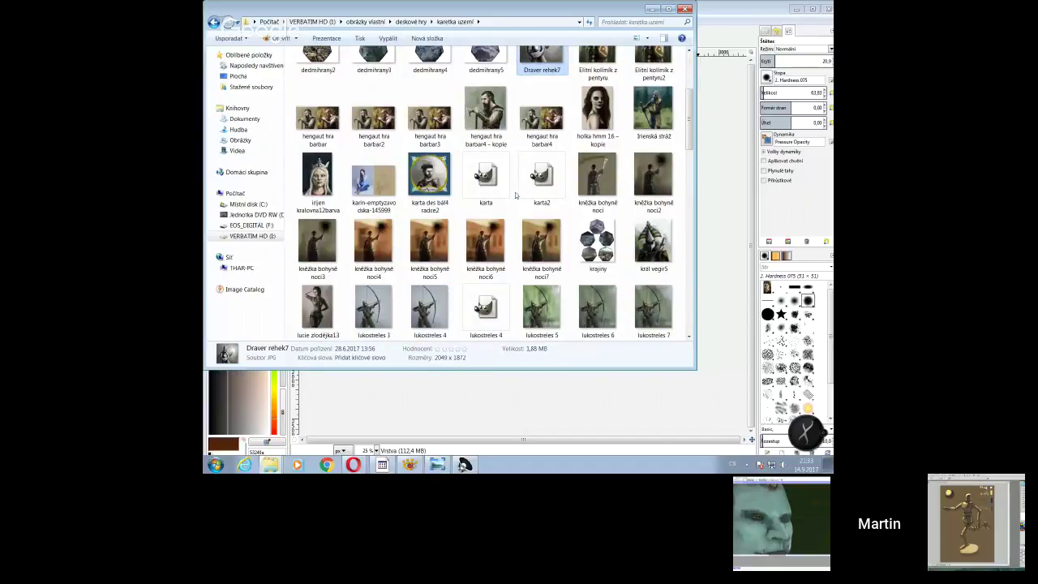
scroll(515, 196, down, 3)
scroll(515, 195, up, 3)
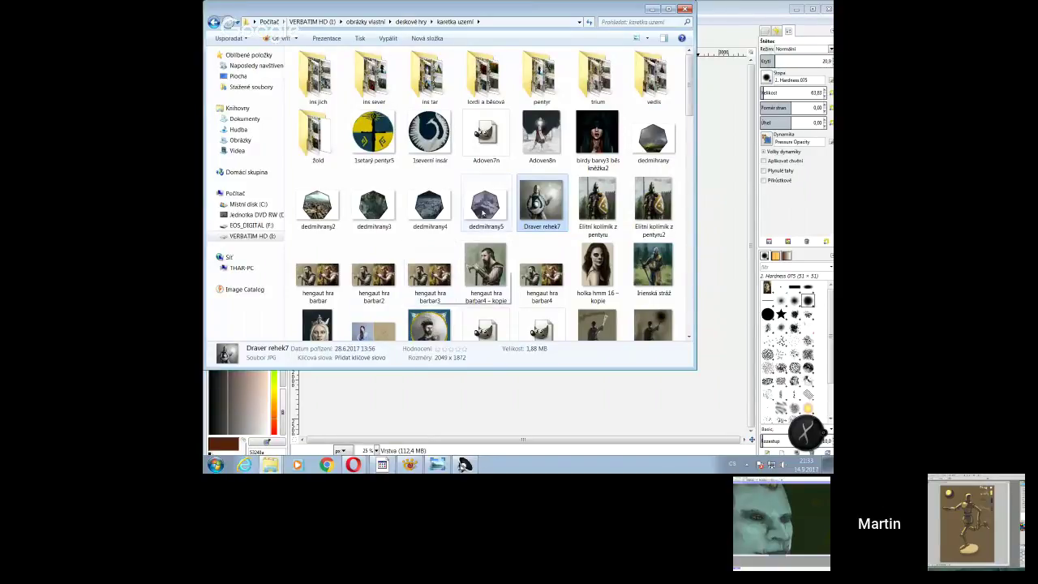
scroll(535, 190, down, 3)
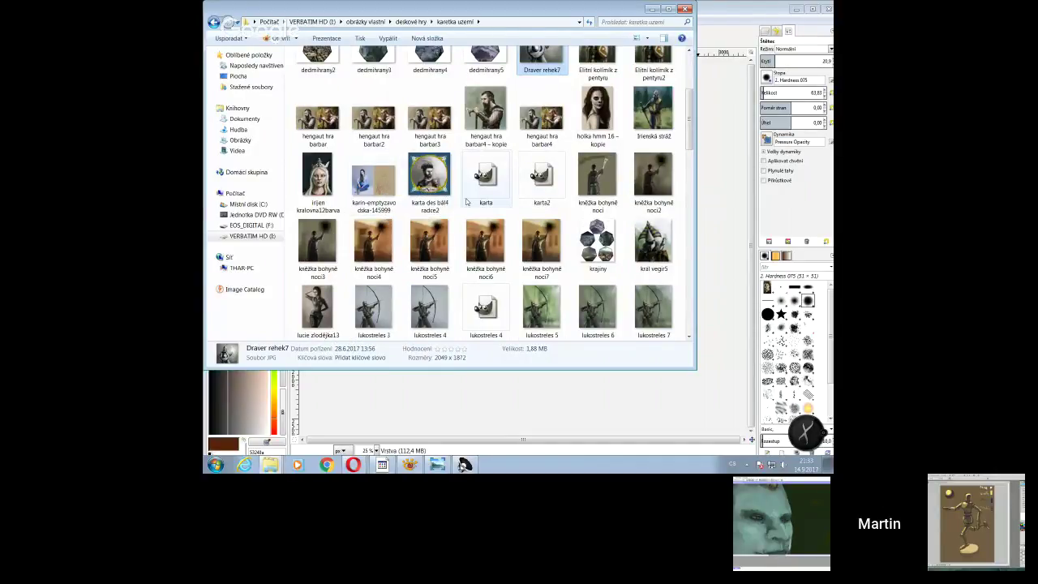
scroll(487, 203, down, 10)
scroll(499, 205, down, 5)
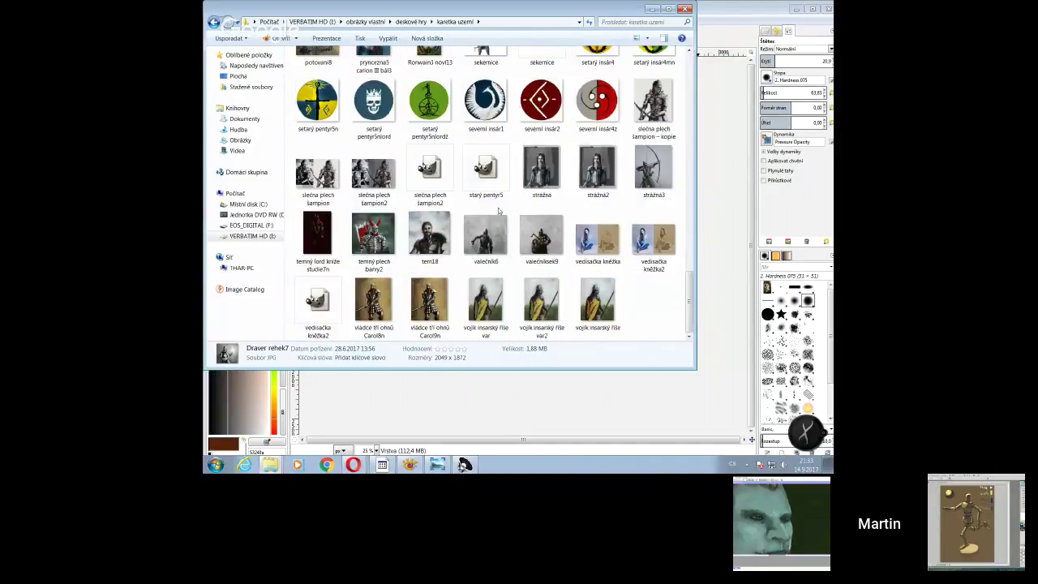
- Open vedisačka kněžka2, maximise it to compare the photo with the sketch, close it and return to GIMP
double_click(656, 233)
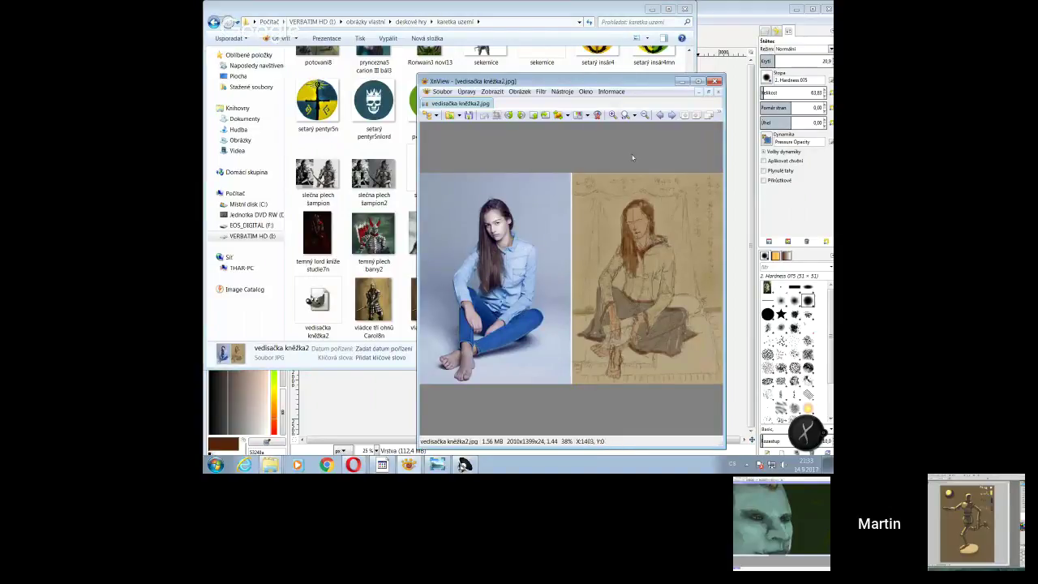
double_click(644, 78)
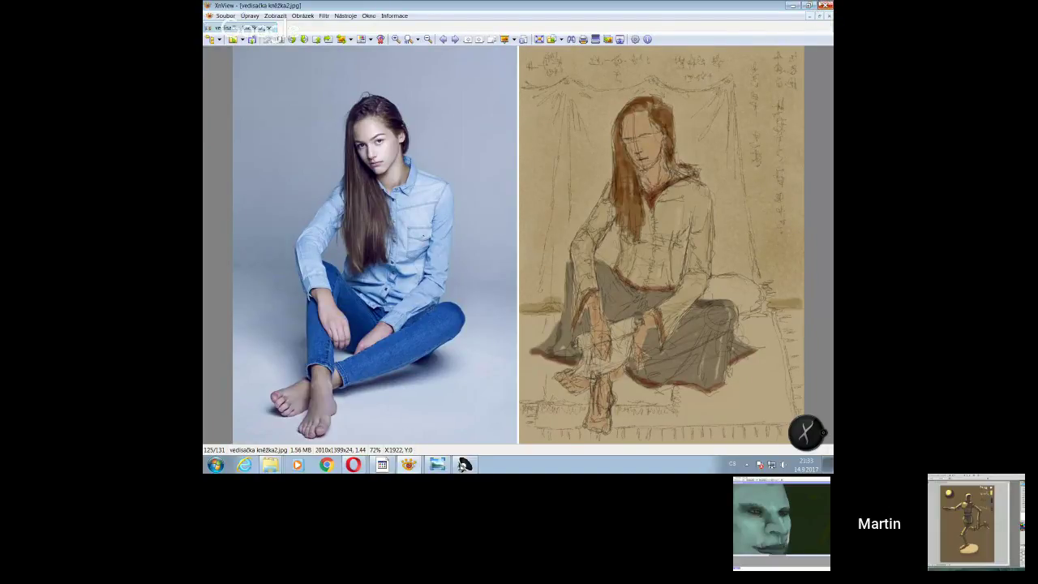
click(824, 5)
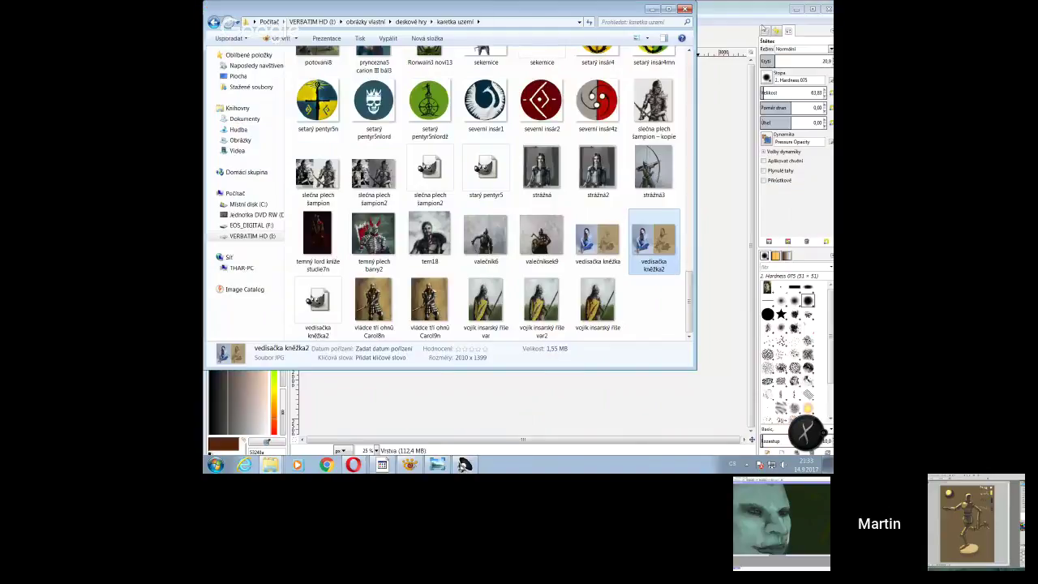
key(alt+Tab)
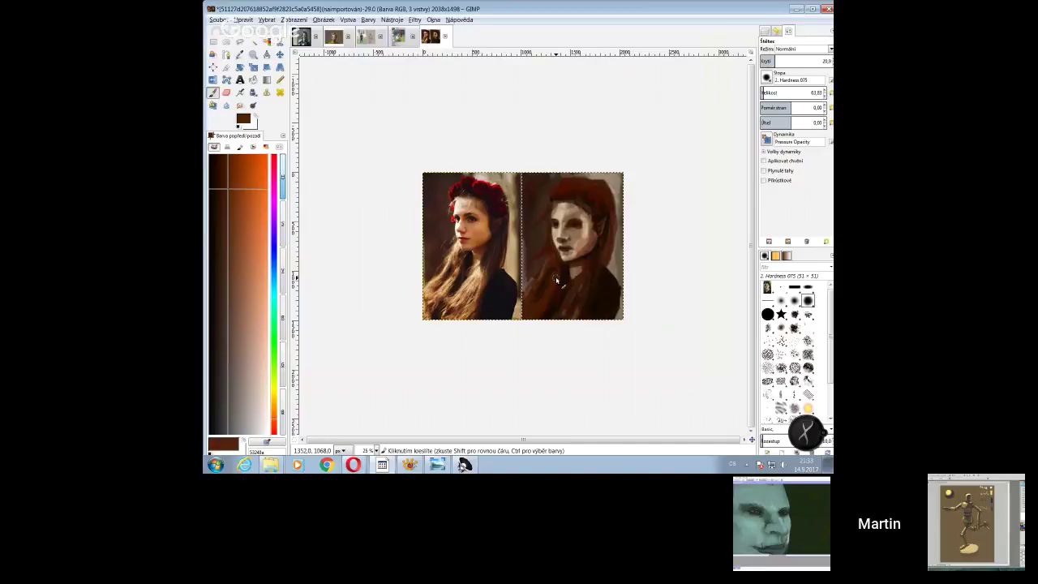
- Sample a dark brown from the portrait and paint shadow strands into the hair around the elf's ear
key(o)
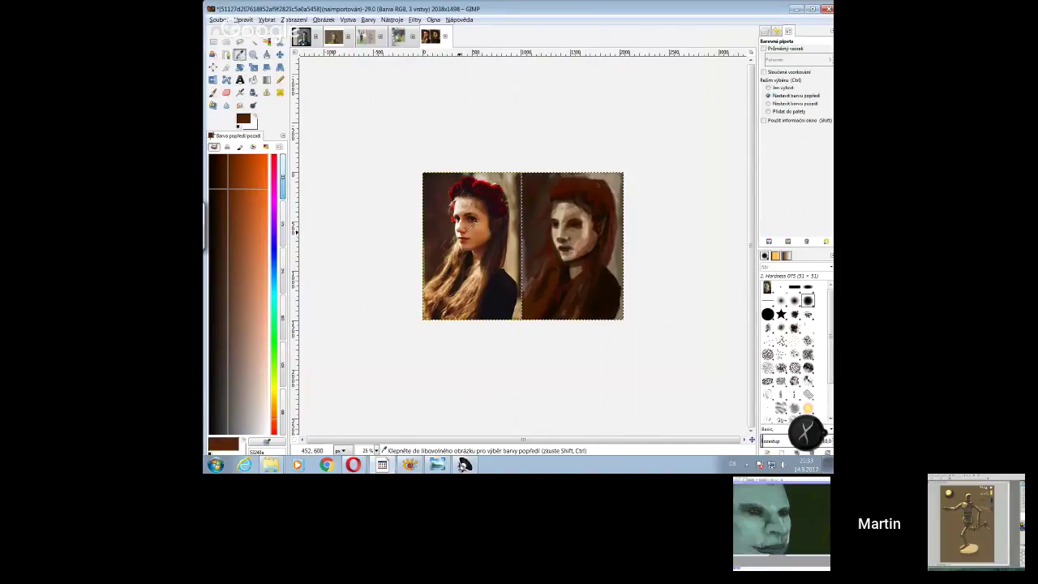
click(614, 180)
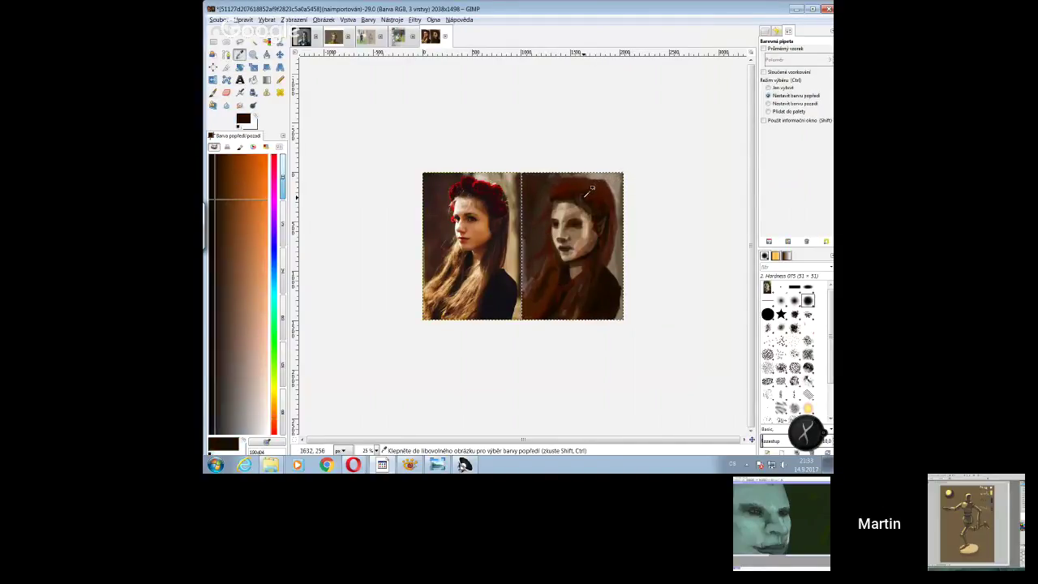
click(213, 93)
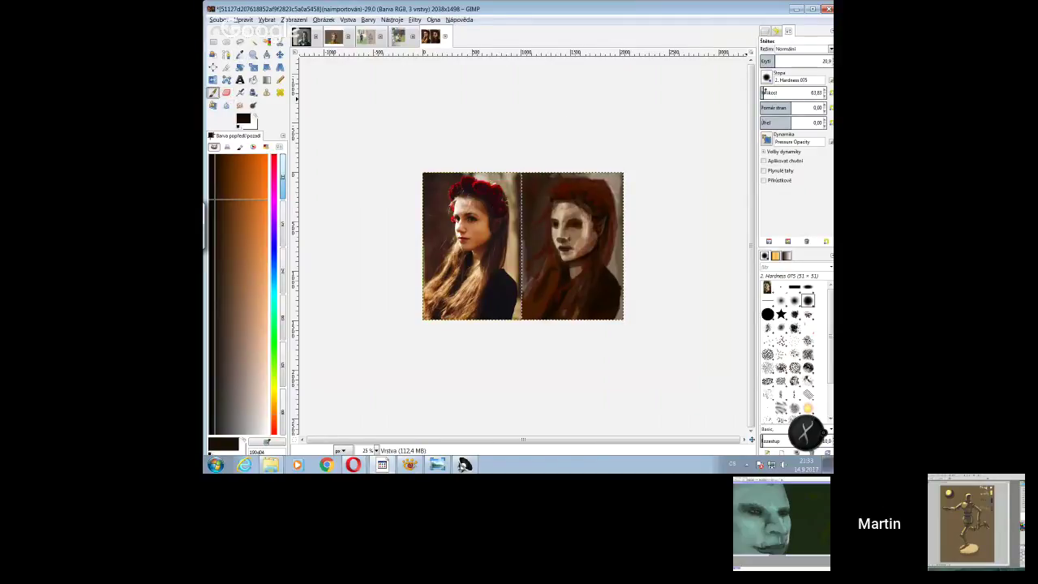
drag(589, 192, 598, 195)
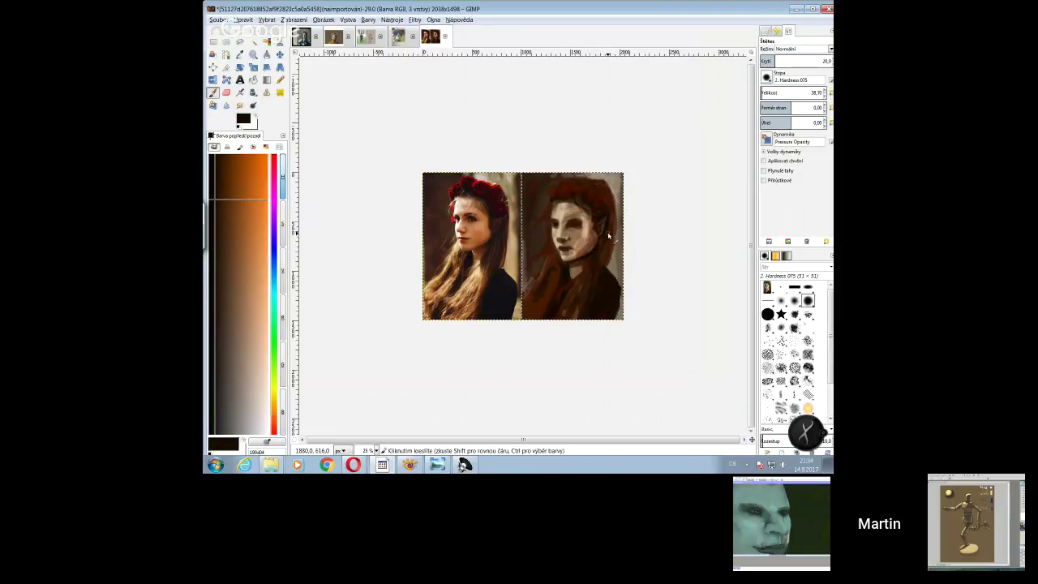
- Pick a dark brown, adjust it in the colour selector and paint shading on the elf's neck and adjacent hair
key(o)
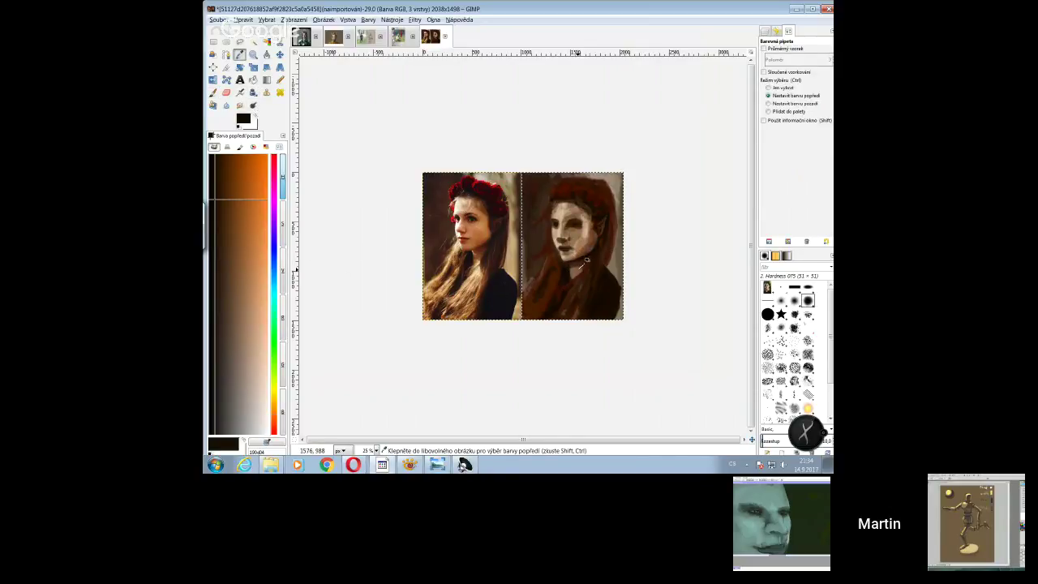
click(509, 296)
click(225, 251)
click(221, 206)
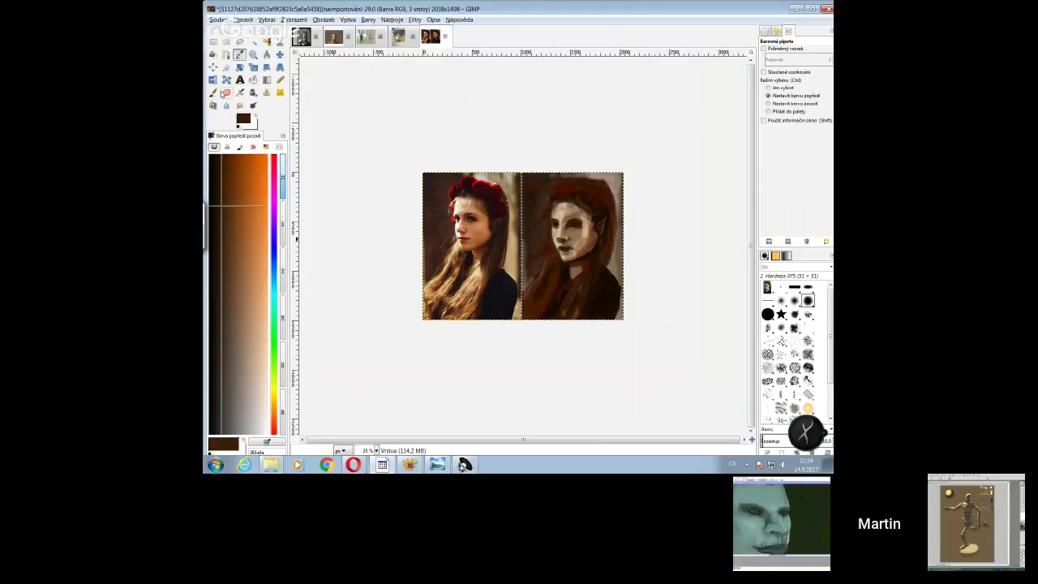
key(p)
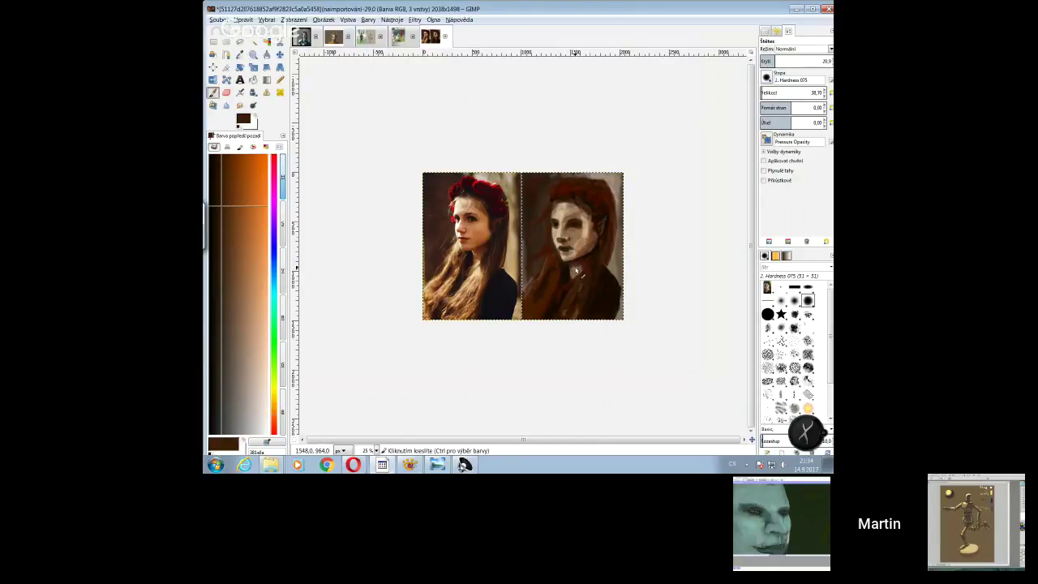
click(577, 271)
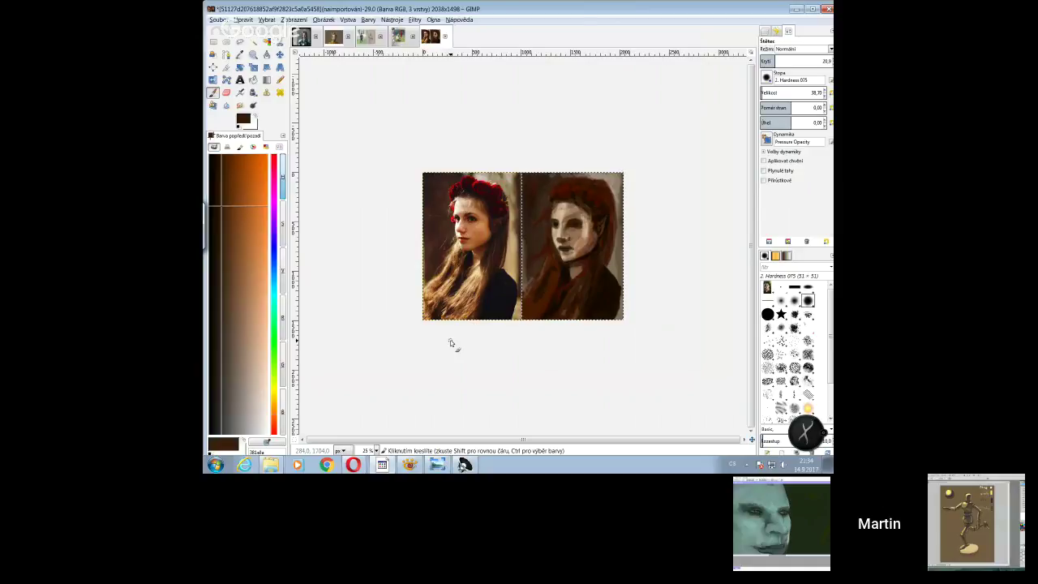
- Choose a near-black brown, set the brush opacity to 63.7 and deepen the shadow on the neck below the chin
click(217, 180)
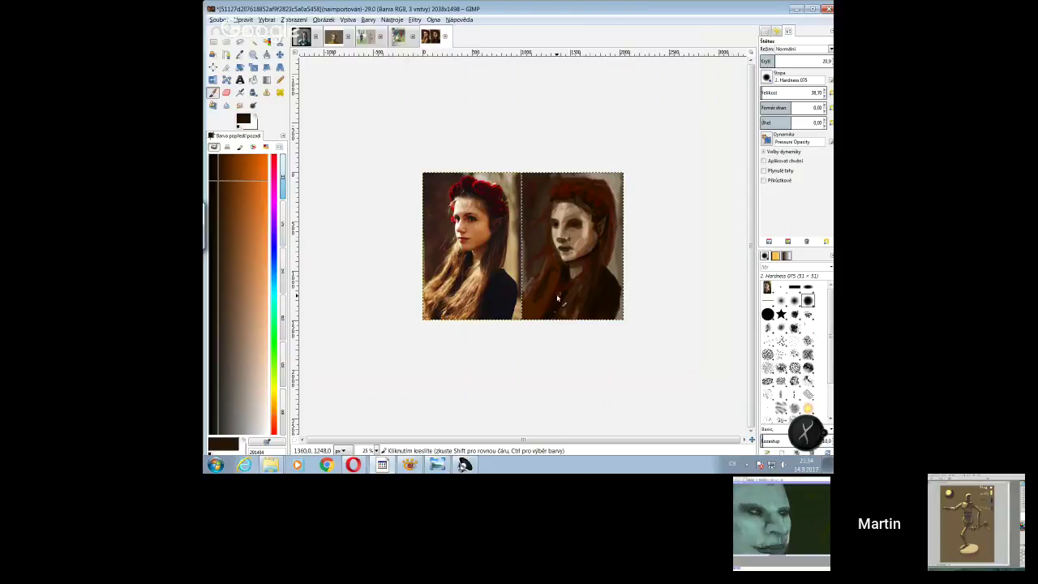
key(o)
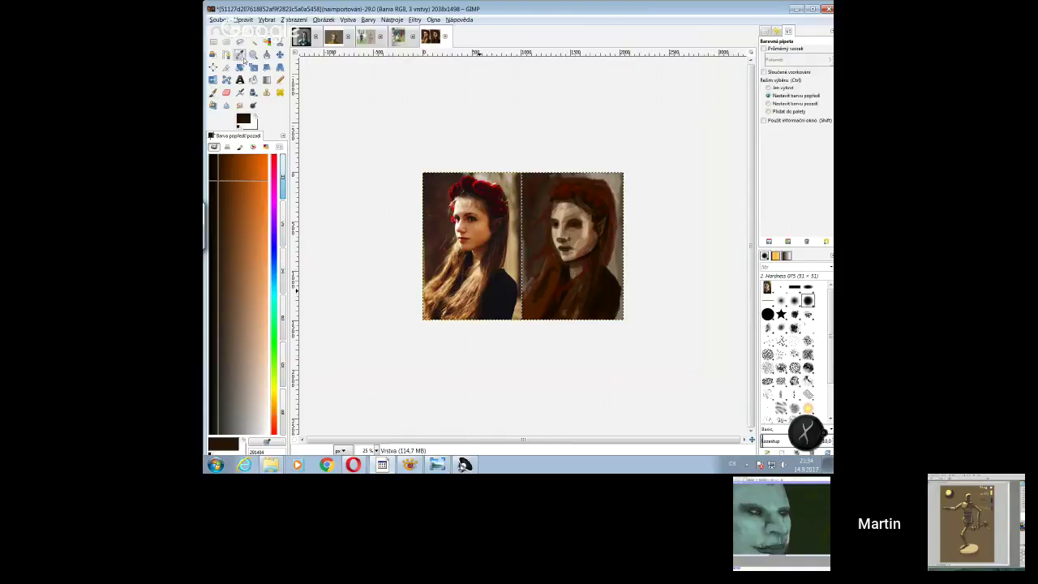
click(577, 262)
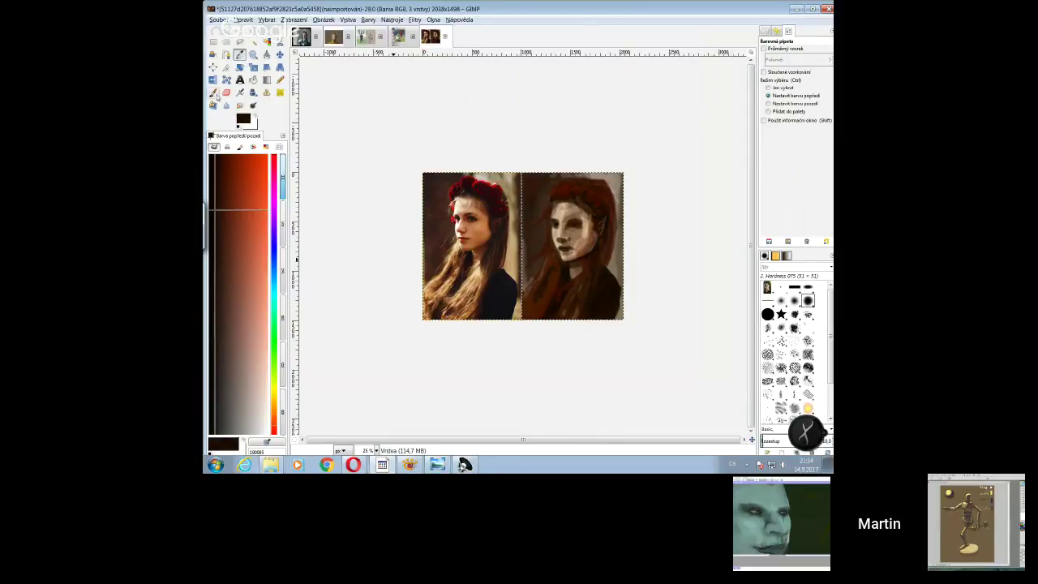
key(p)
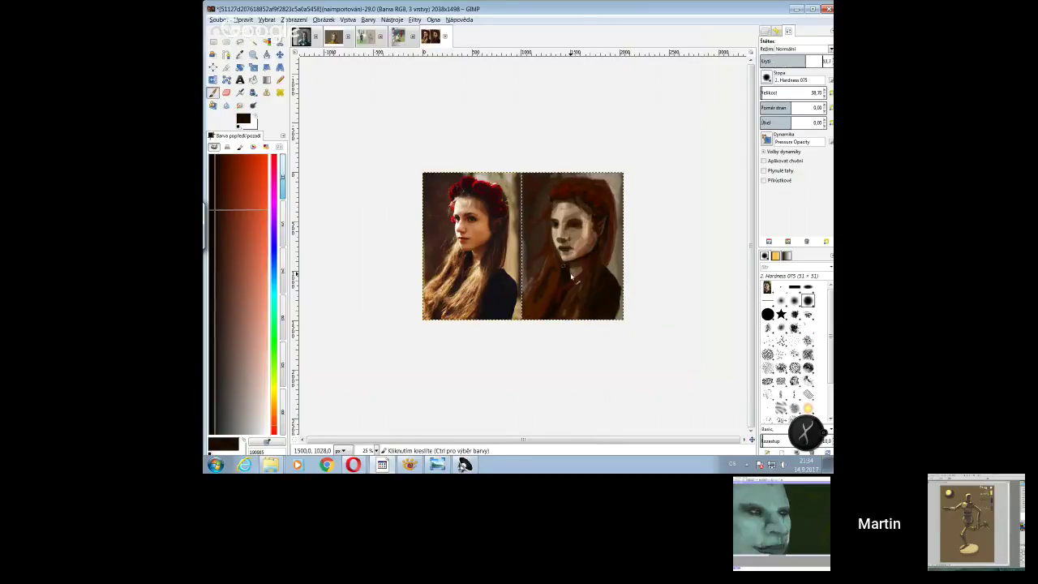
click(572, 280)
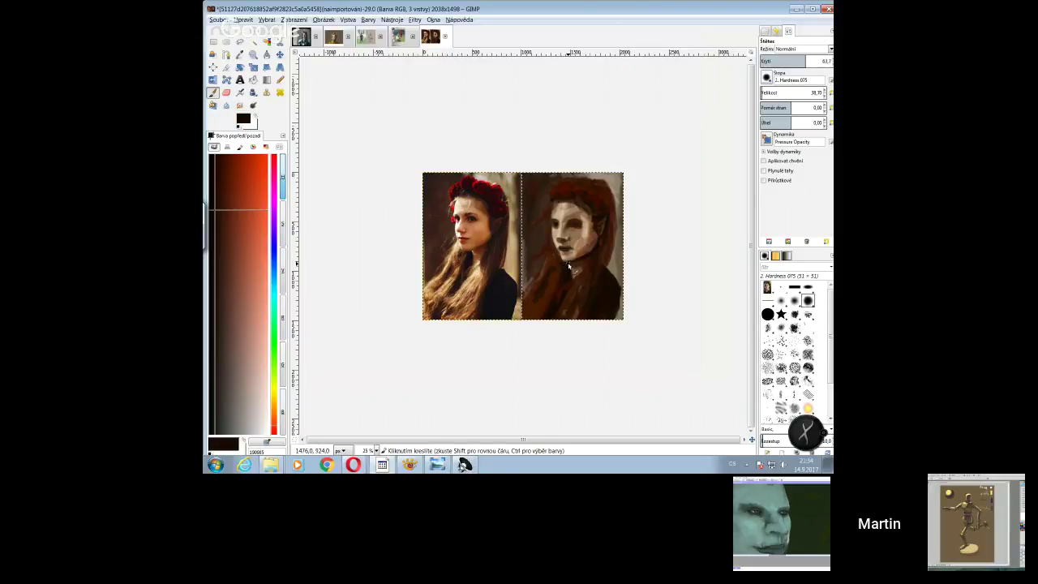
- Sample a reddish brown, darken it, set the brush opacity to 40.1 and paint strands in the elf's long hair
click(240, 54)
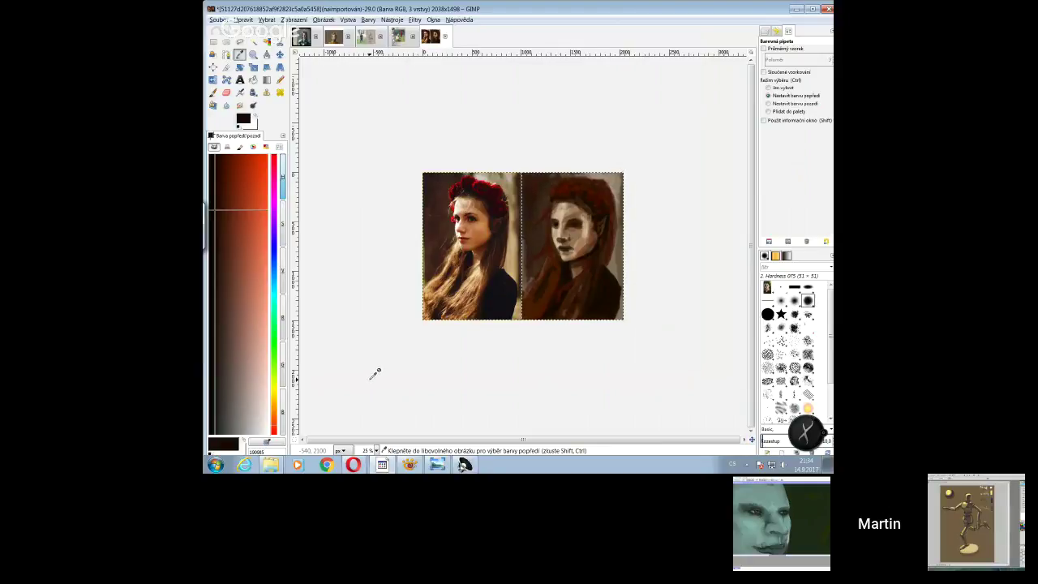
click(558, 237)
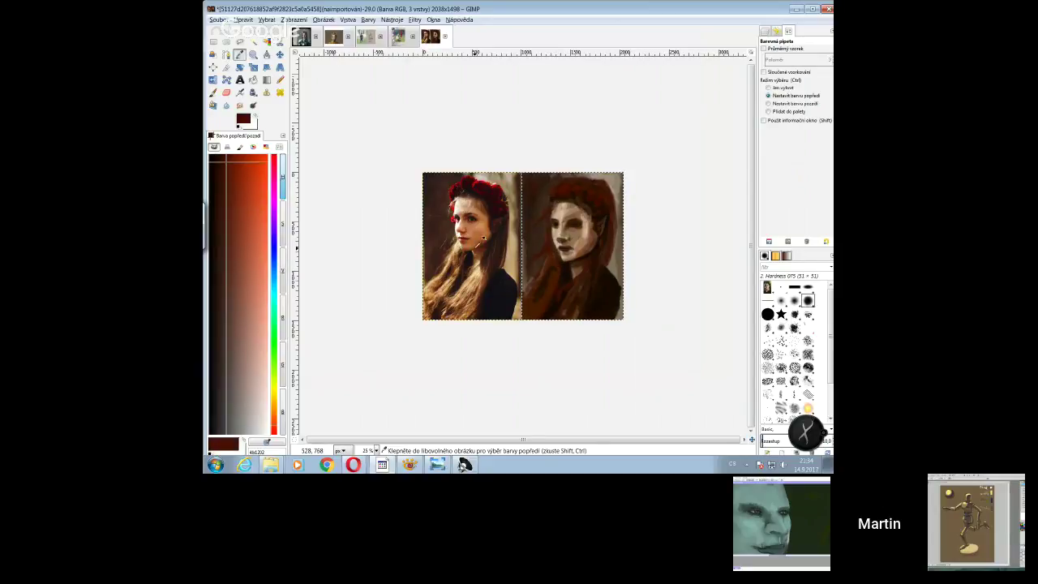
key(p)
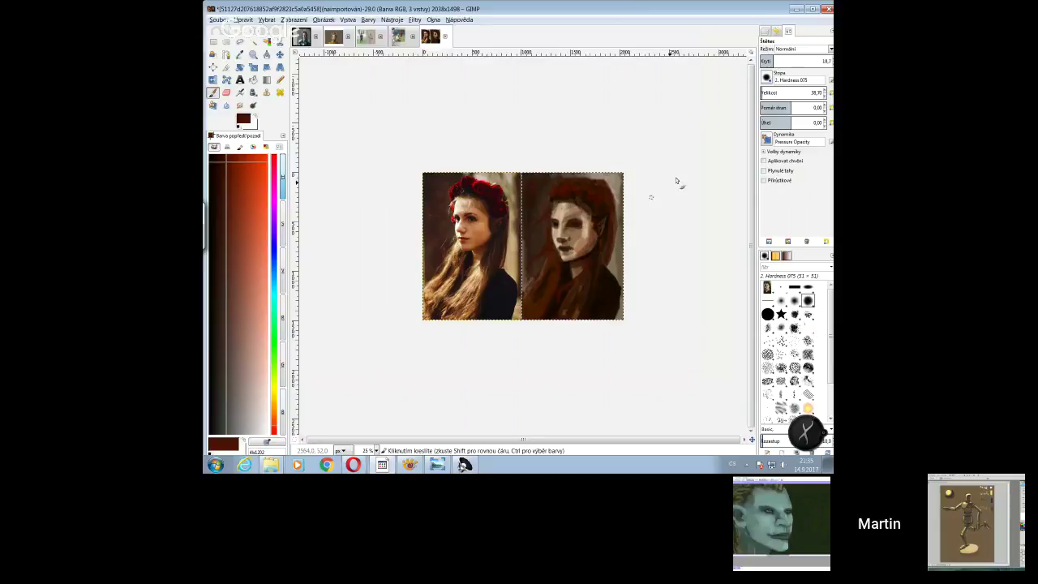
click(787, 61)
click(223, 160)
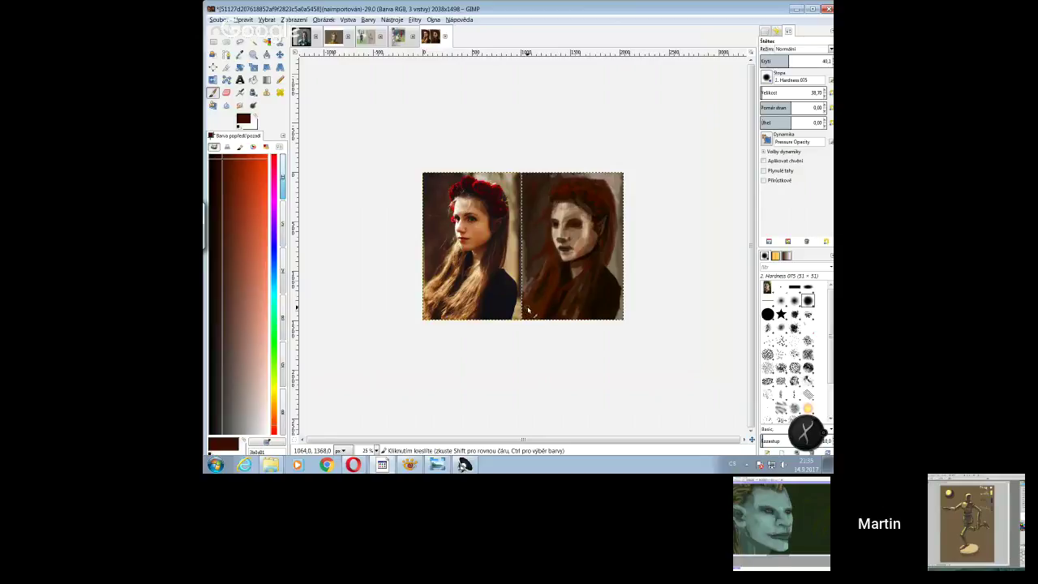
click(219, 158)
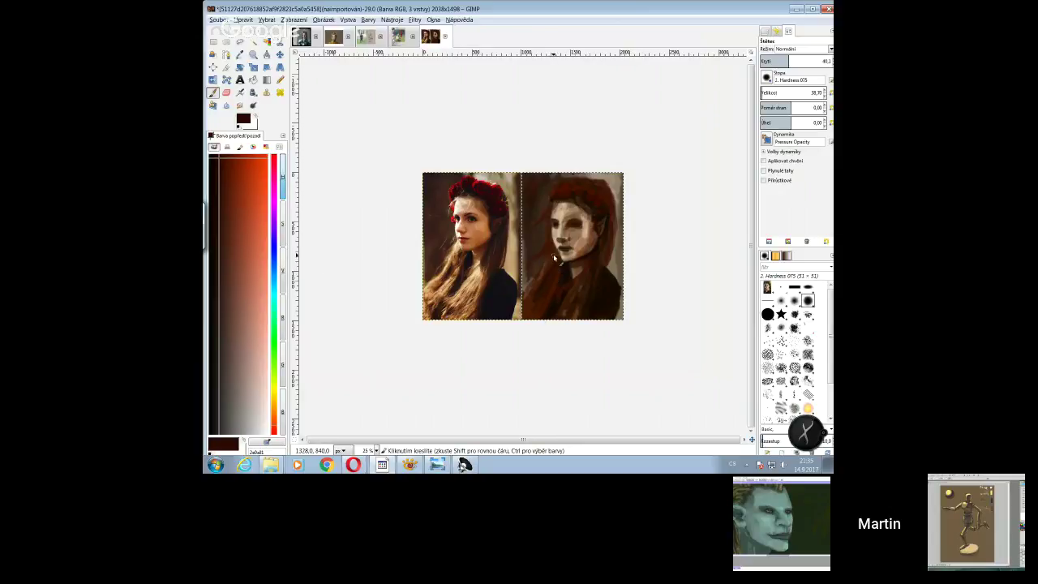
- Reduce the brush size and paint finer dark red-brown strands along the elf's hairline beside the forehead
key(bracketleft)
key(bracketleft)
key(bracketleft)
drag(575, 201, 584, 214)
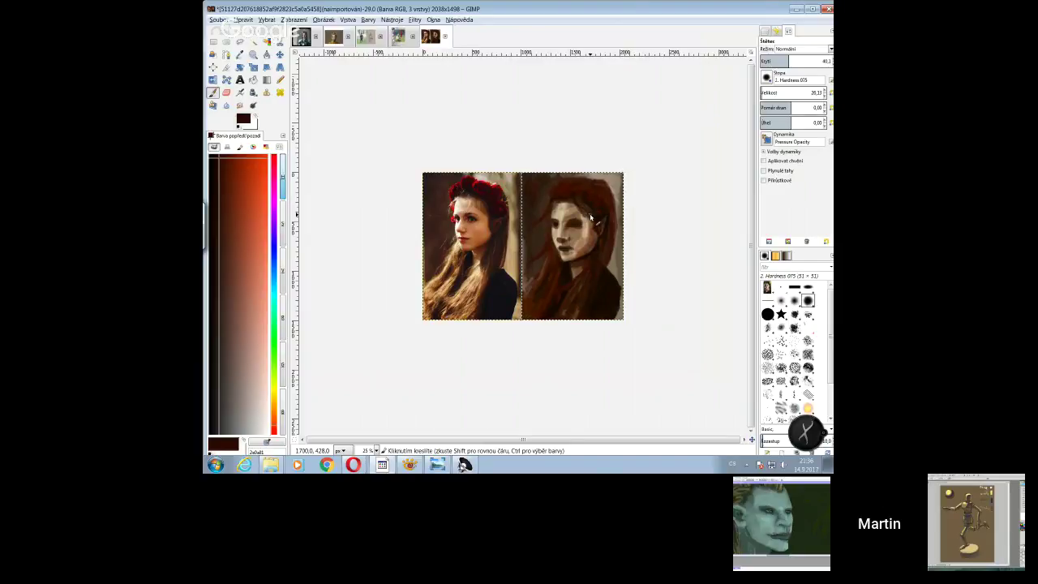
- Sample the dark brown at the hairline, set the brush size to 22.13 and paint thin strands beside the face
key(o)
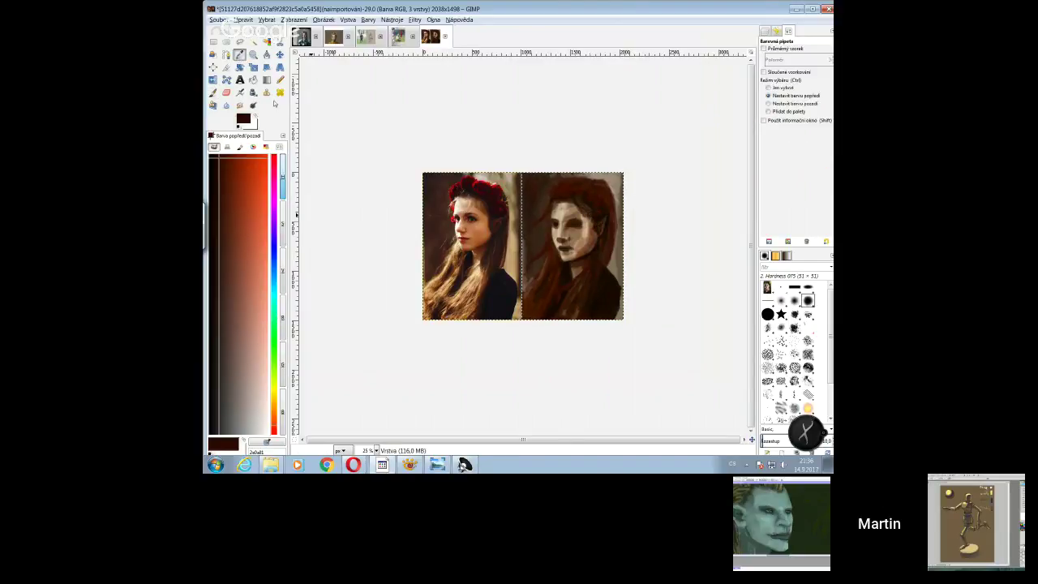
click(554, 207)
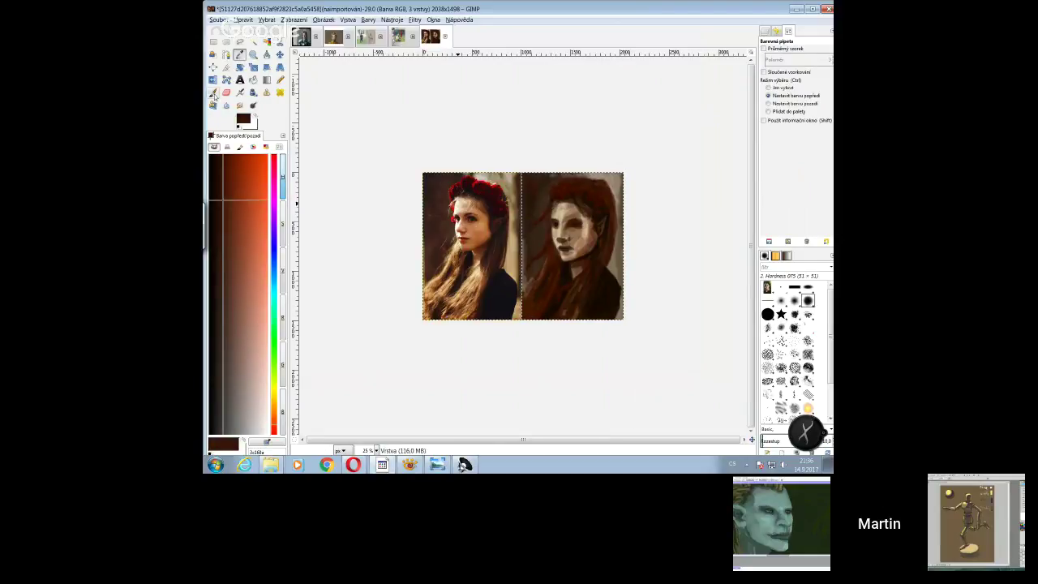
key(p)
key(bracketleft)
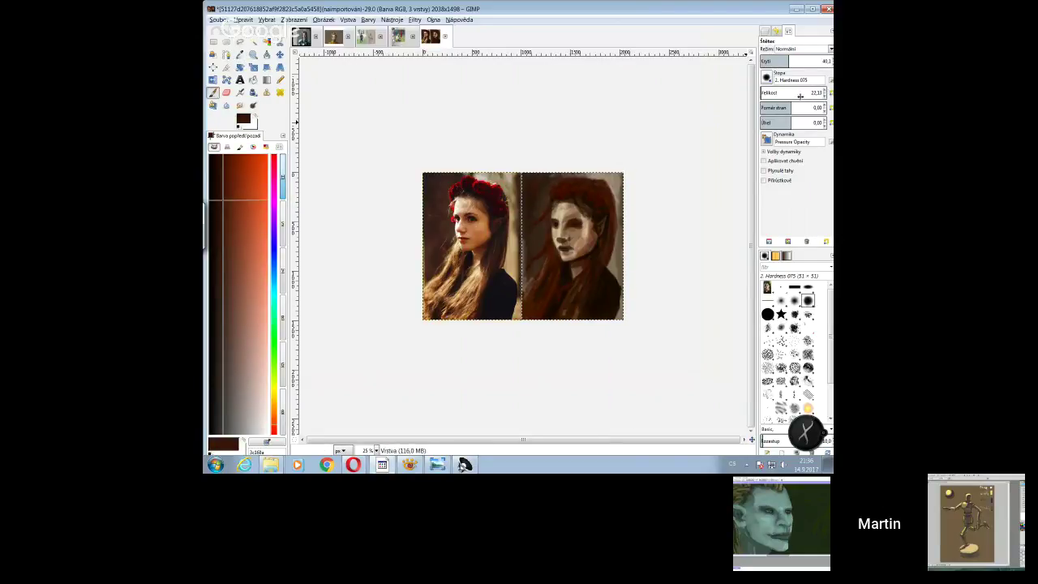
click(551, 221)
- Choose progressively brighter dark reds, raise the brush opacity to 62.6 and paint the flower wreath on the elf's head
click(227, 163)
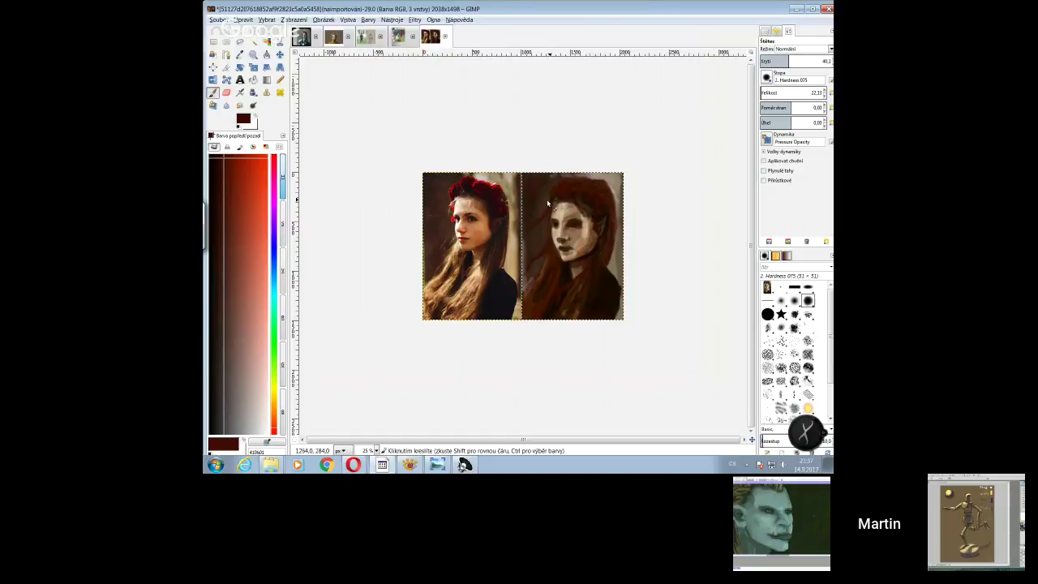
click(234, 165)
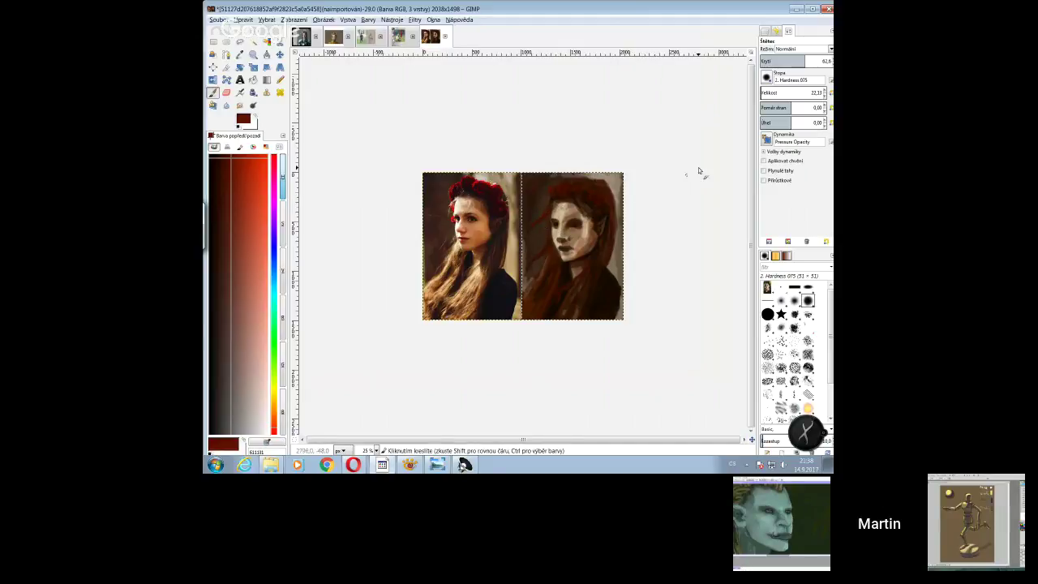
scroll(824, 94, down, 3)
- Sample the grey-beige background beside the head and paint it along the outer edge of the elf's hair
key(o)
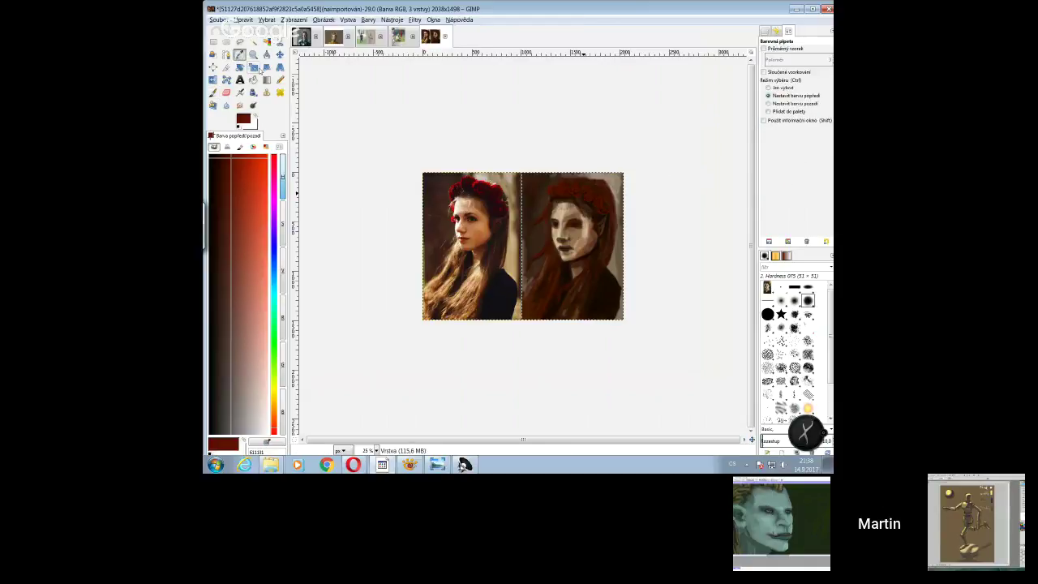
click(610, 168)
key(p)
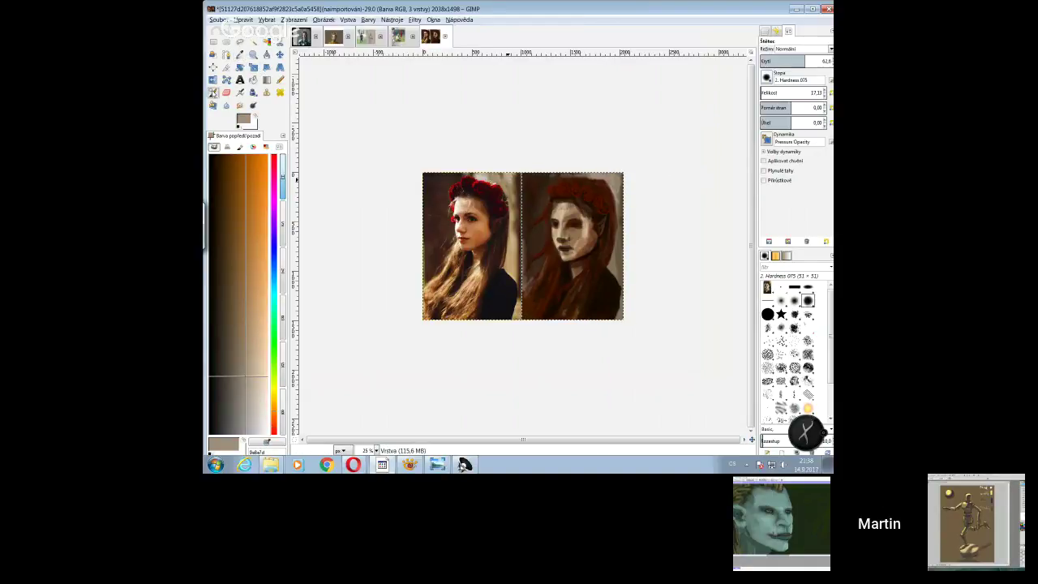
click(606, 185)
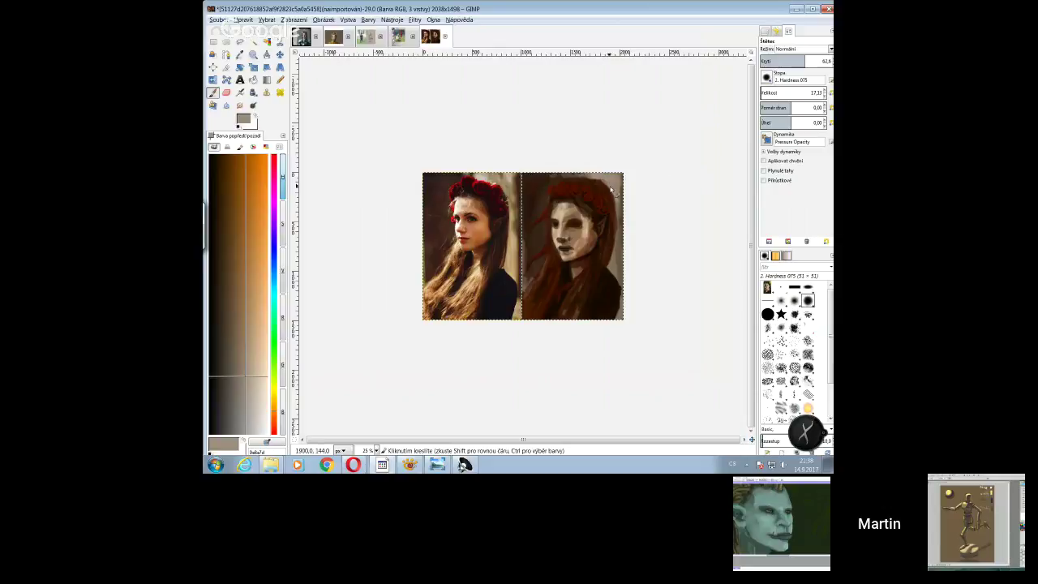
drag(604, 184, 608, 194)
- Choose a light cream, set the brush opacity to 12.6 and size to 38.70, and lighten the elf's forehead and cheek
click(265, 404)
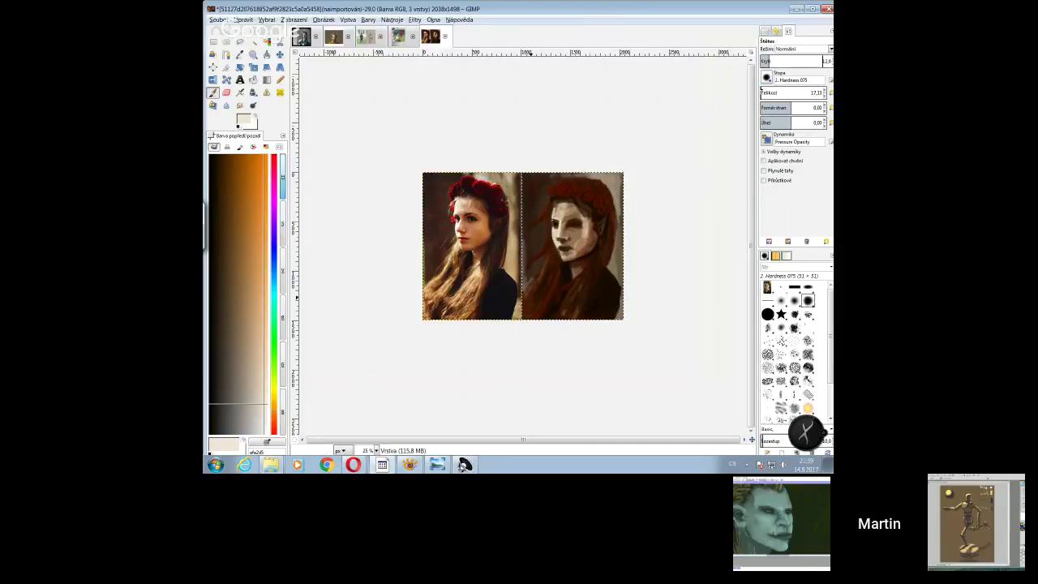
key(bracketright)
key(bracketright)
key(bracketright)
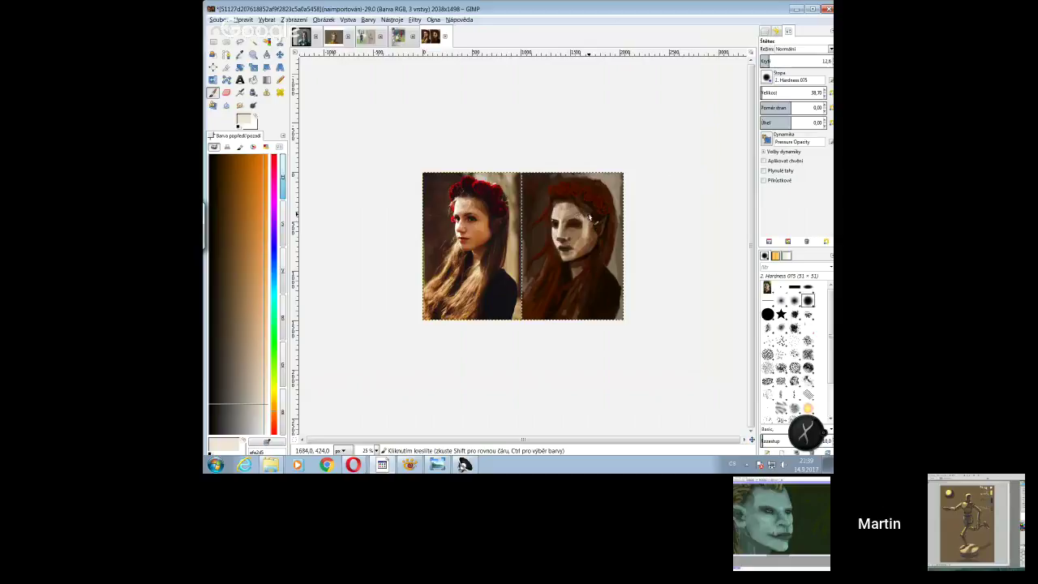
drag(590, 217, 581, 235)
scroll(799, 94, down, 7)
scroll(799, 94, down, 10)
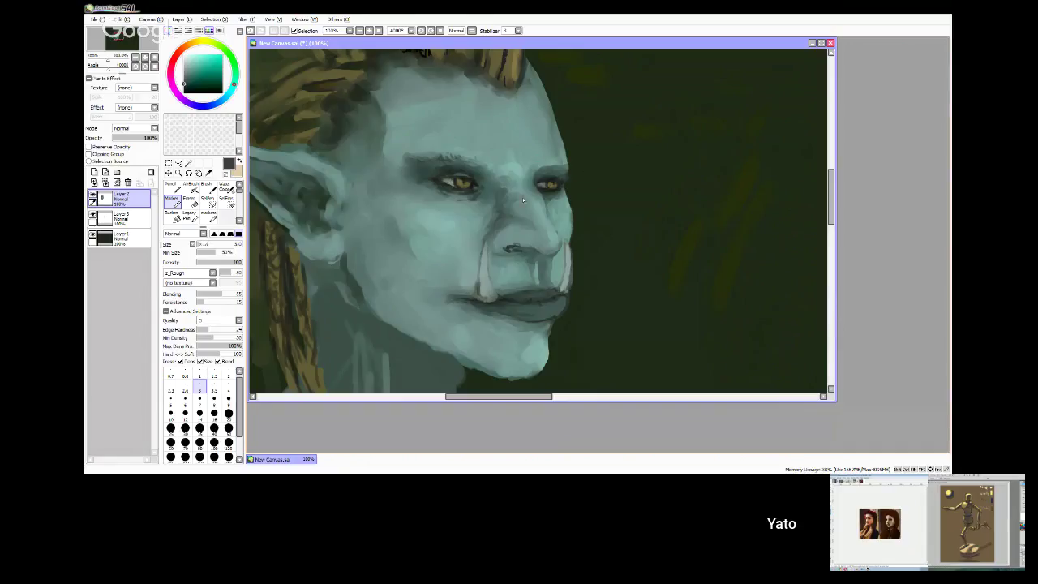
- In PaintTool SAI, sample the goblin's skin tones and refine the shading around the nose and upper lip
alt+click(523, 221)
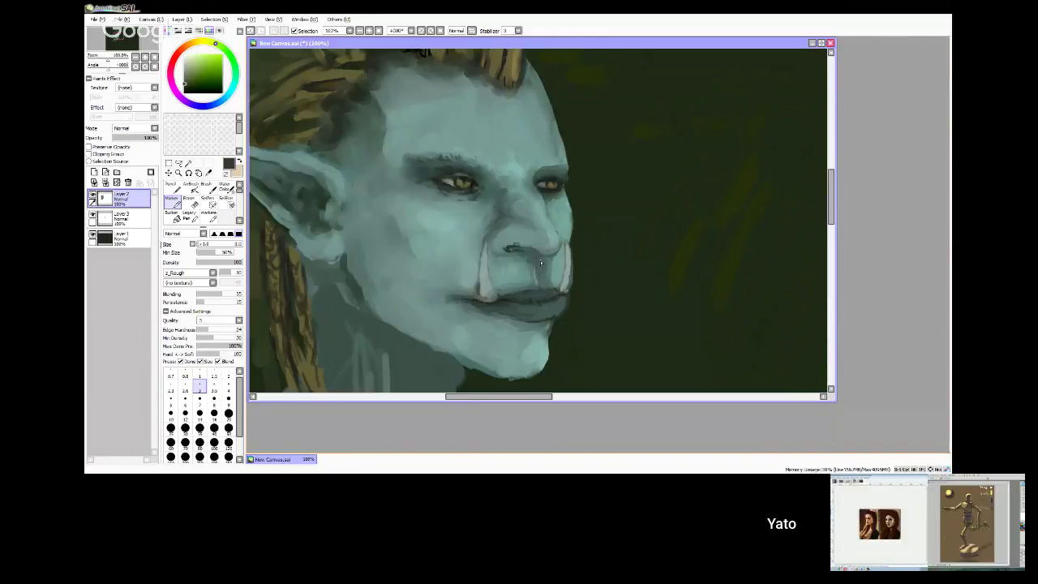
alt+click(473, 193)
alt+click(565, 232)
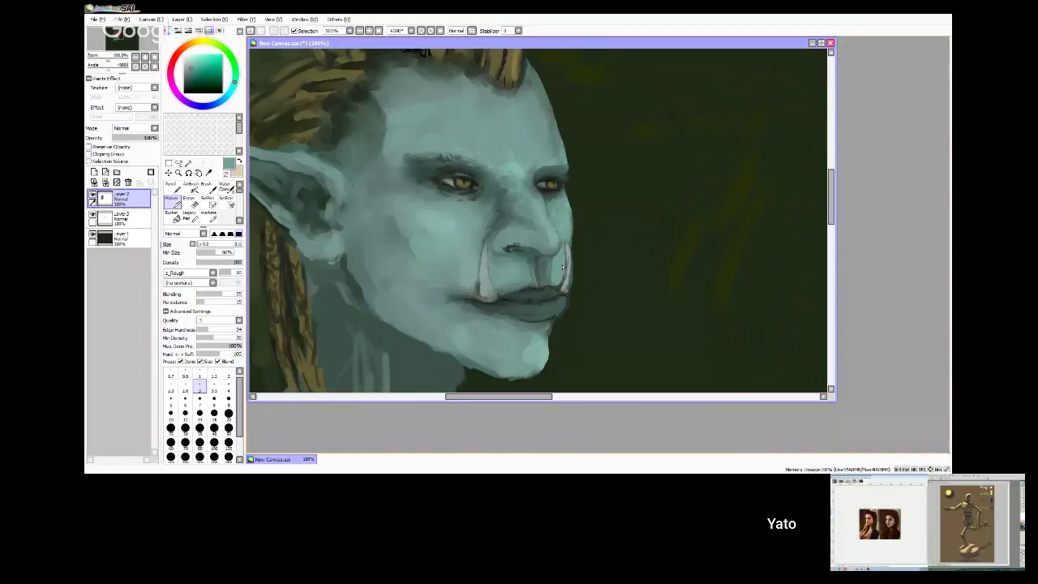
- Sample the tone beside the goblin's far tusk, set the brush size to 7 and refine the tusk's edge
alt+click(567, 256)
key(])
key(])
key(])
key(])
key(])
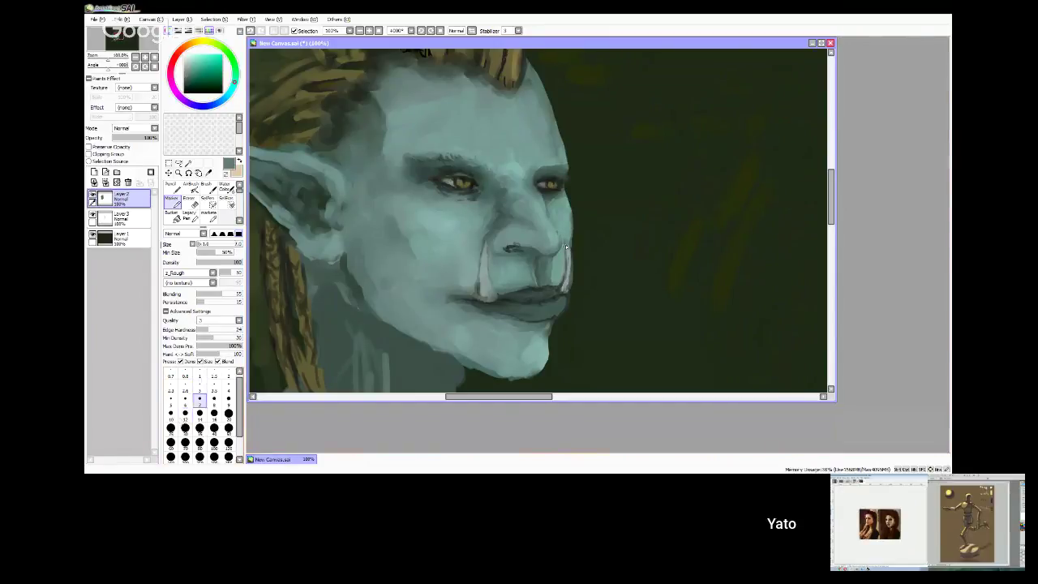
- Sample skin and shadow tones around the goblin's mouth and nose and blend the shading of the nostril, philtrum and lips
alt+click(532, 272)
alt+click(528, 211)
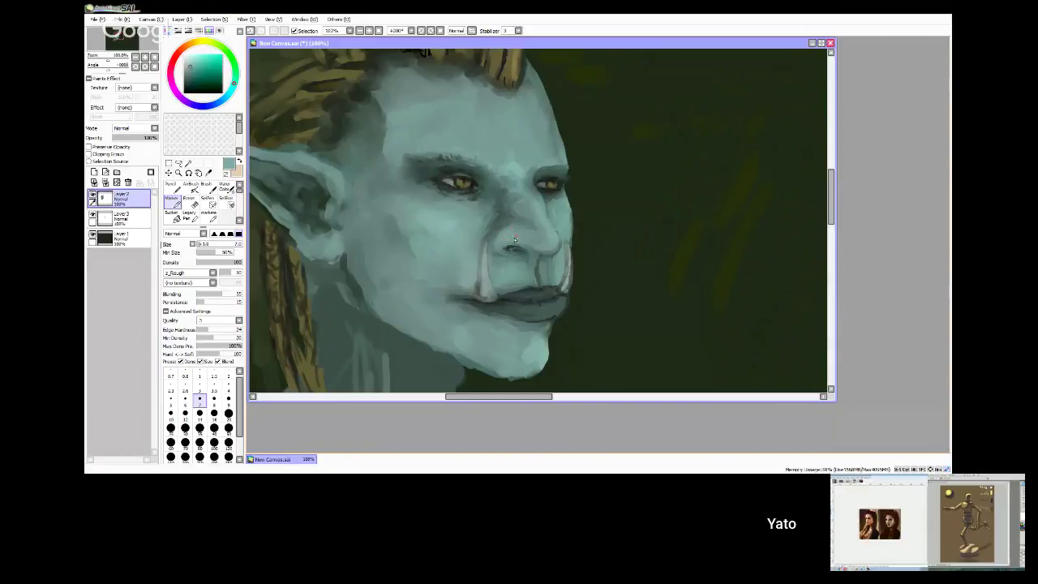
alt+click(537, 256)
alt+click(503, 272)
alt+click(516, 302)
alt+click(498, 320)
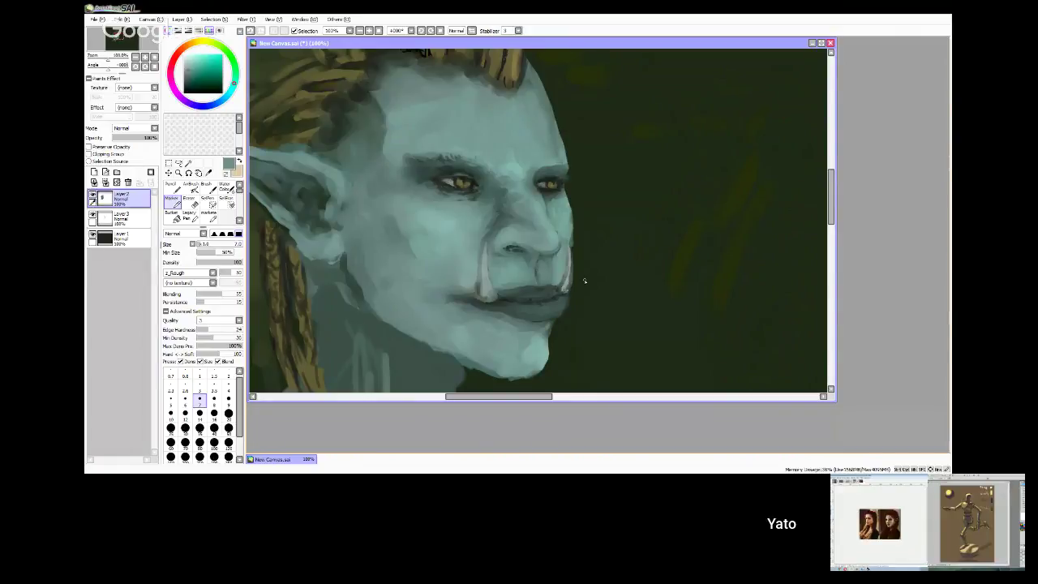
- Clean up the goblin's mouth edge with the Eraser at size 8 and shade below the lower lip with the Marker at size 14
key(e)
key(bracketleft)
key(bracketleft)
key(bracketleft)
key(bracketleft)
key(bracketleft)
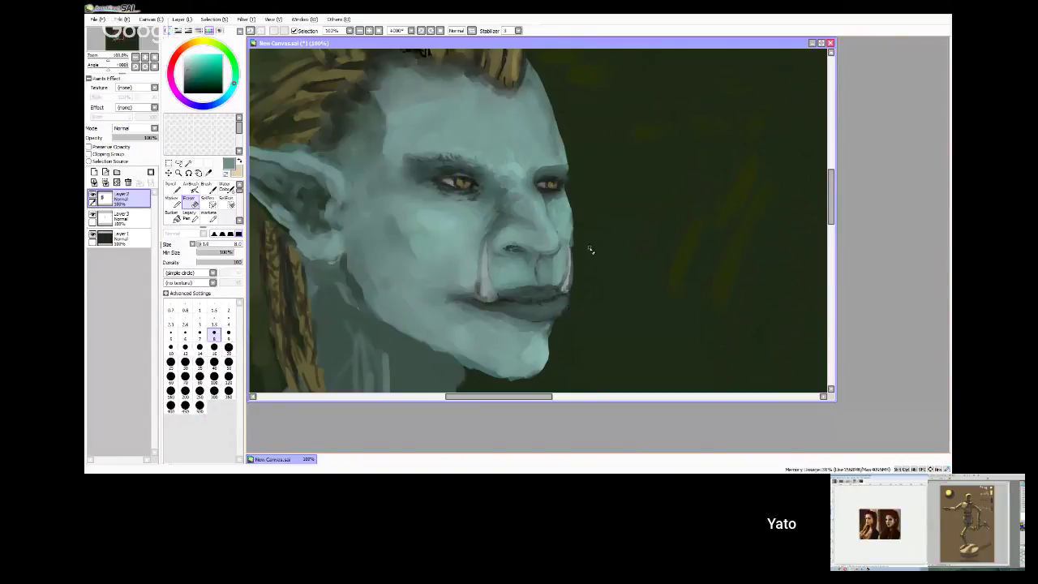
key(m)
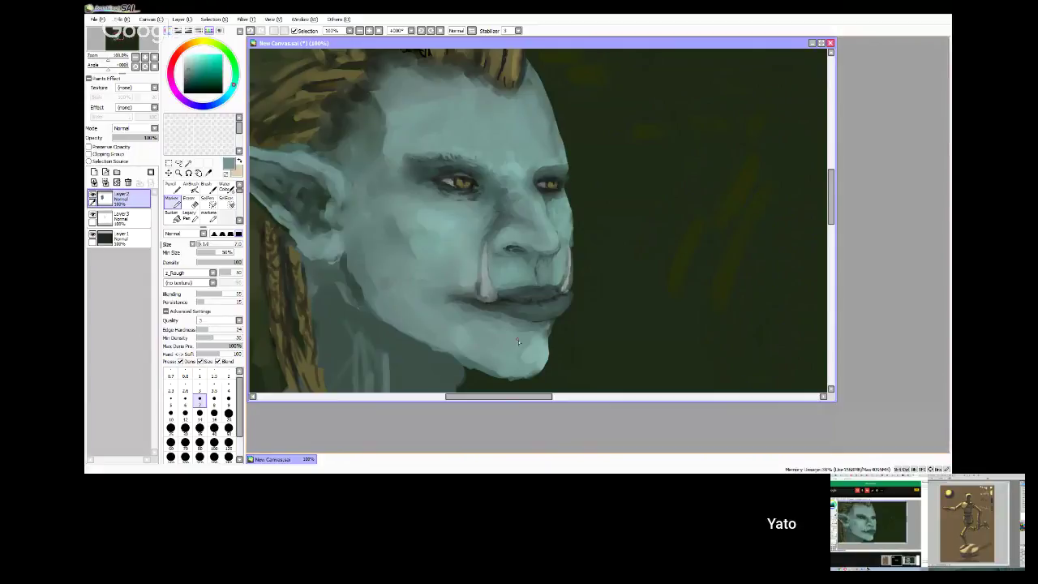
click(214, 399)
click(200, 414)
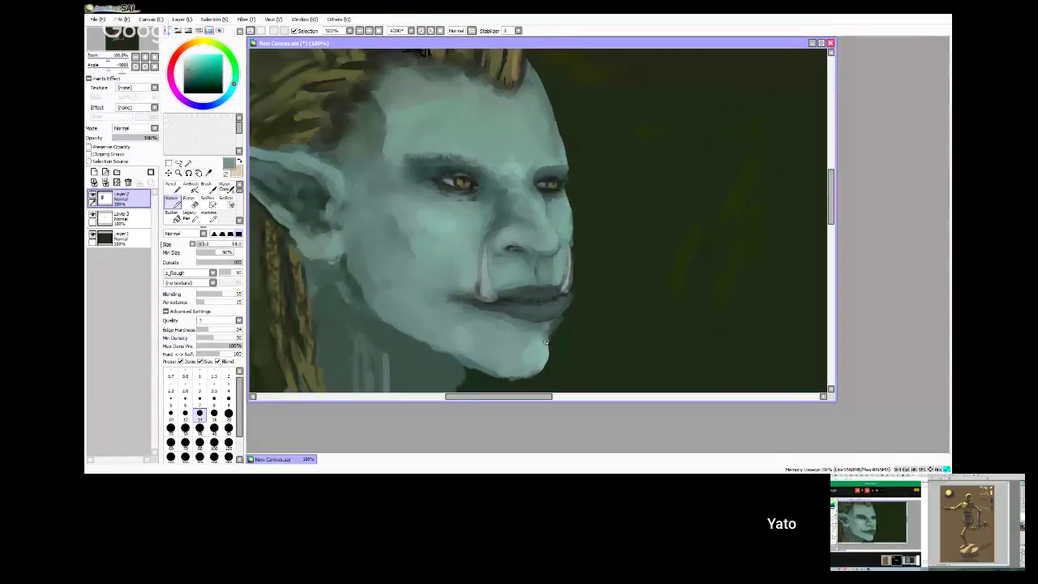
drag(546, 344, 551, 330)
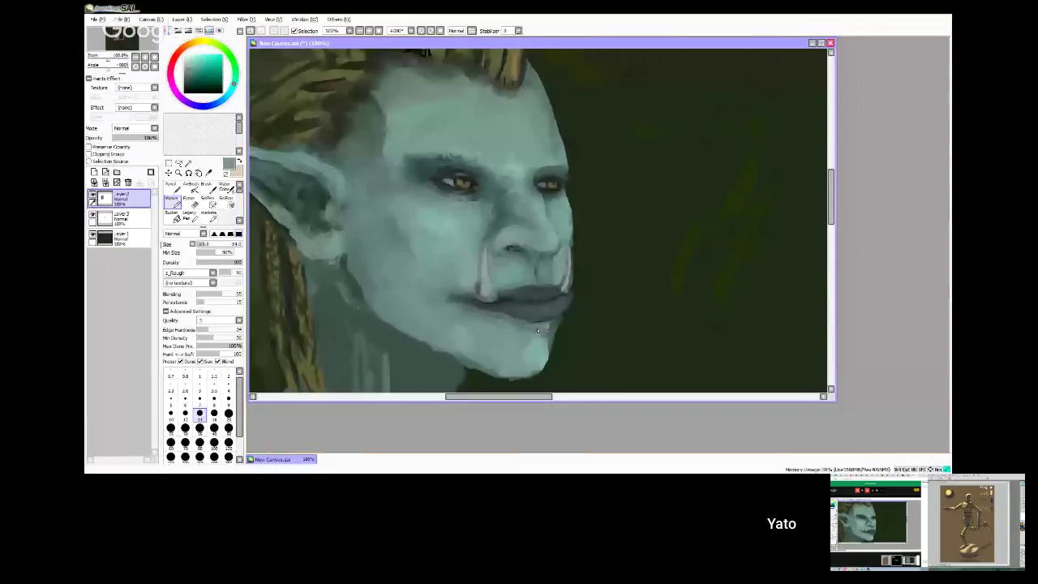
- Build out the front edge of the goblin's chin with the Airbrush at size 14
key(v)
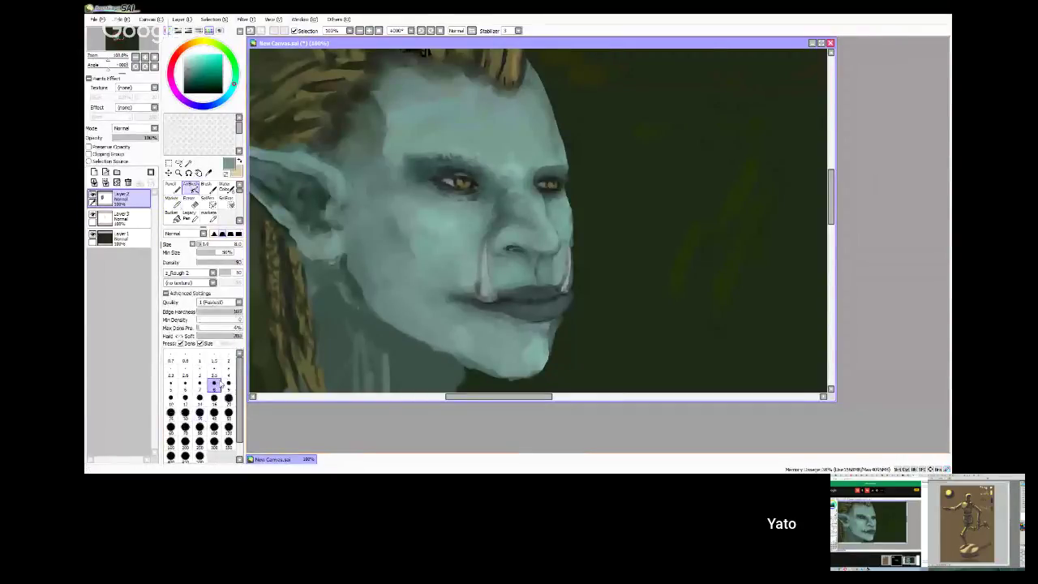
click(200, 398)
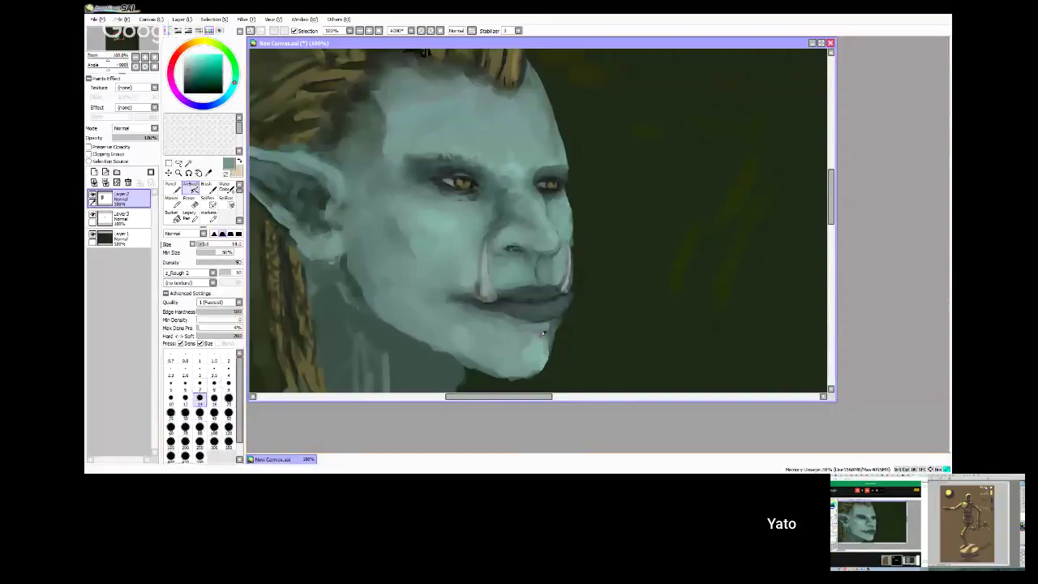
drag(549, 346, 533, 377)
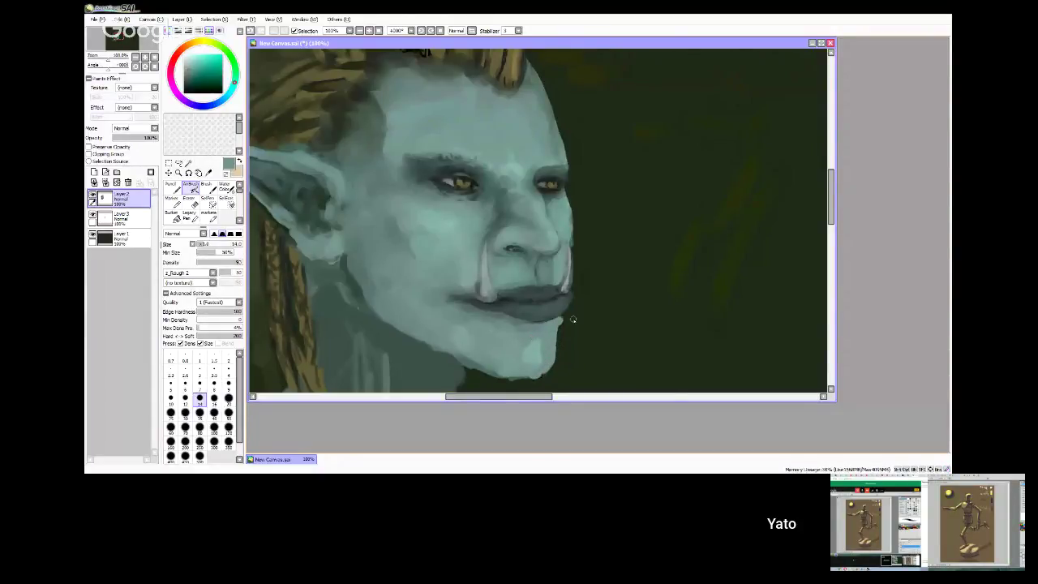
- Lasso the goblin's mouth and both tusks, shift them slightly back into the face and deselect
scroll(578, 304, down, 1)
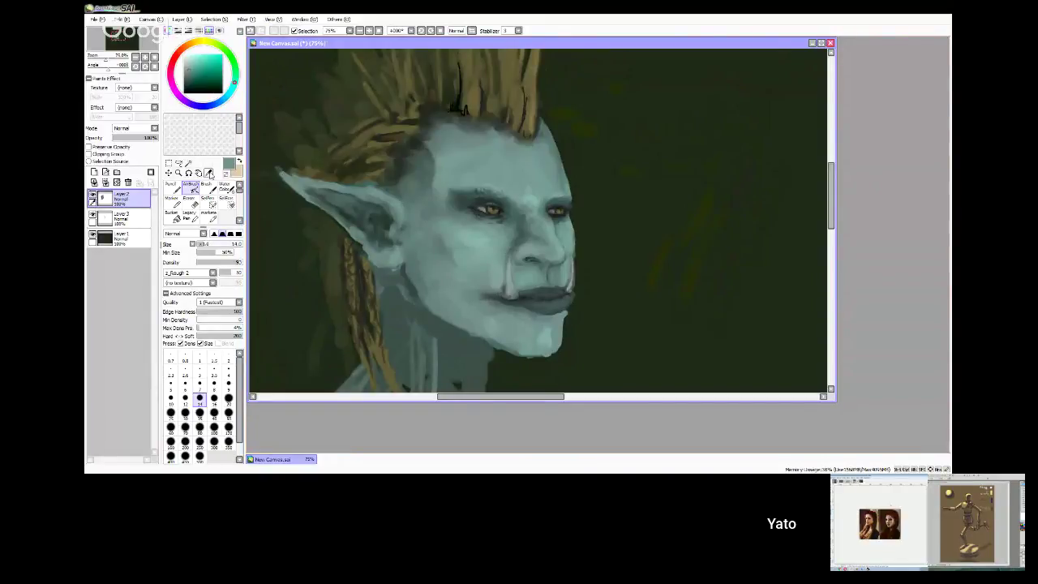
click(178, 162)
mouse_move(507, 251)
mouse_down()
mouse_move(519, 286)
mouse_move(561, 282)
mouse_up()
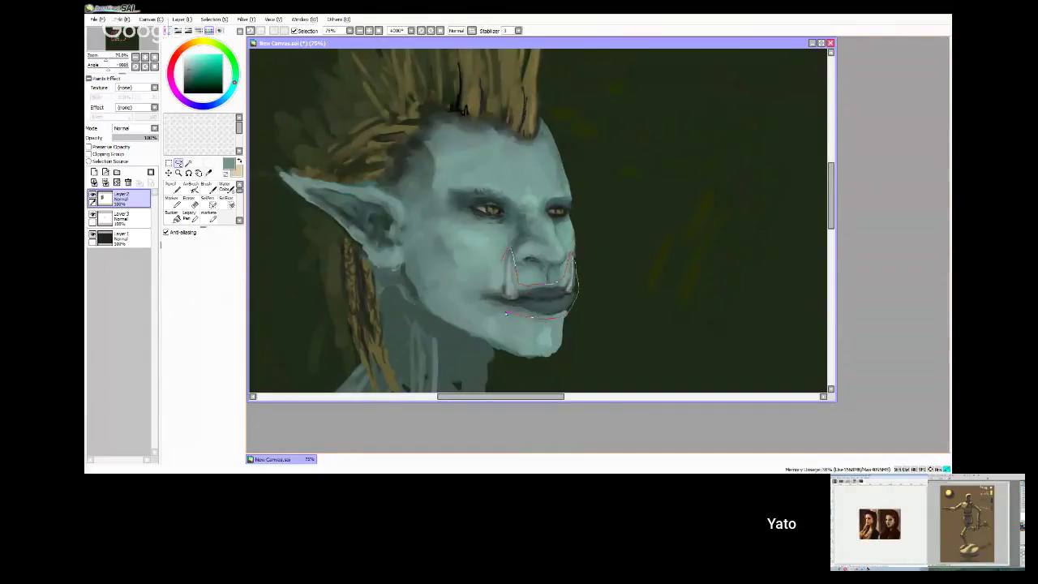
drag(478, 308, 474, 302)
click(168, 171)
drag(524, 306, 513, 303)
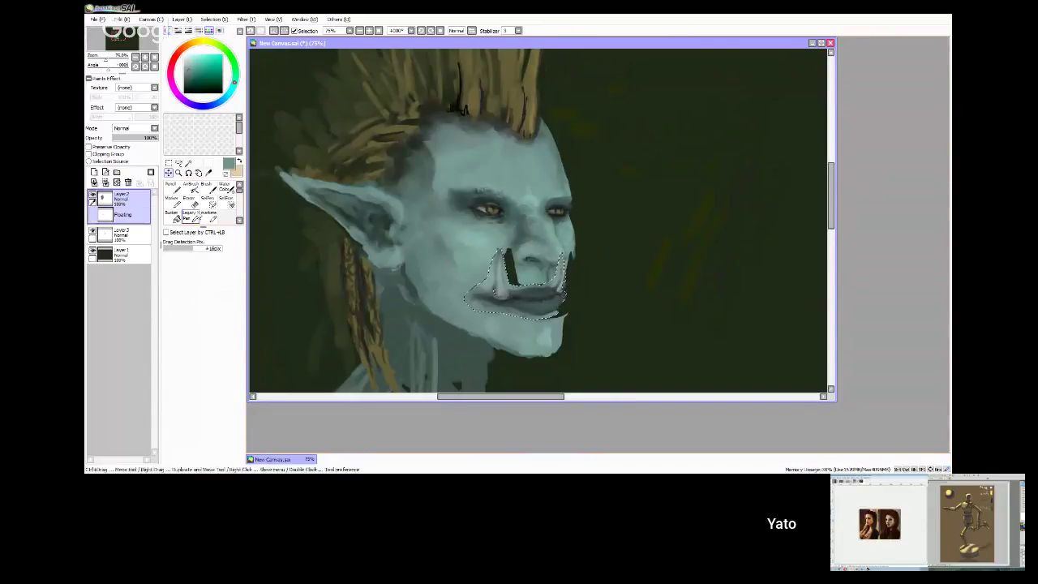
key(m)
key(ctrl+d)
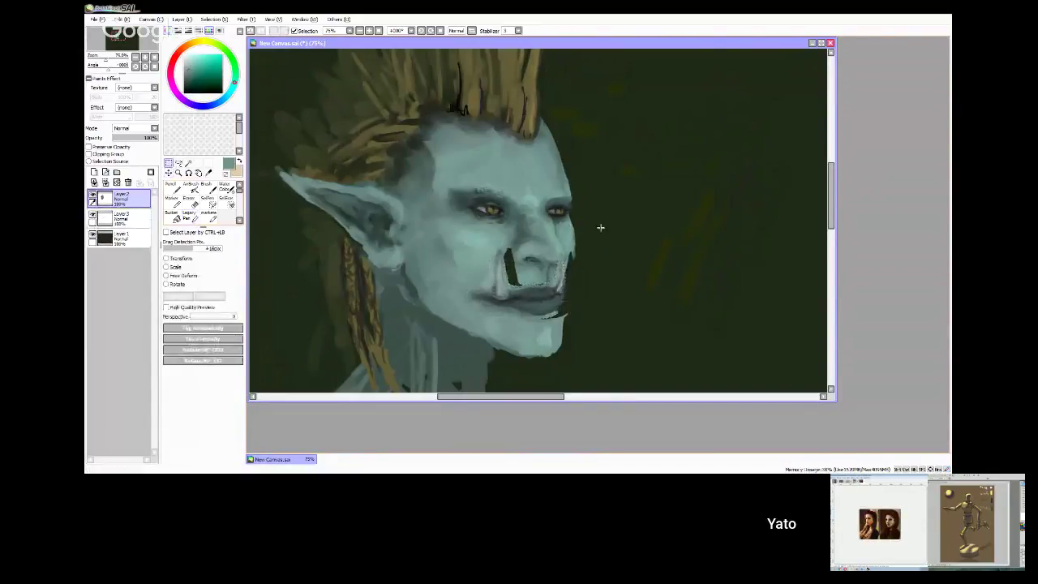
- Sample nearby skin tones with the Airbrush, fill the dark gap beside the near tusk and repaint the area above the upper lip
scroll(581, 223, up, 1)
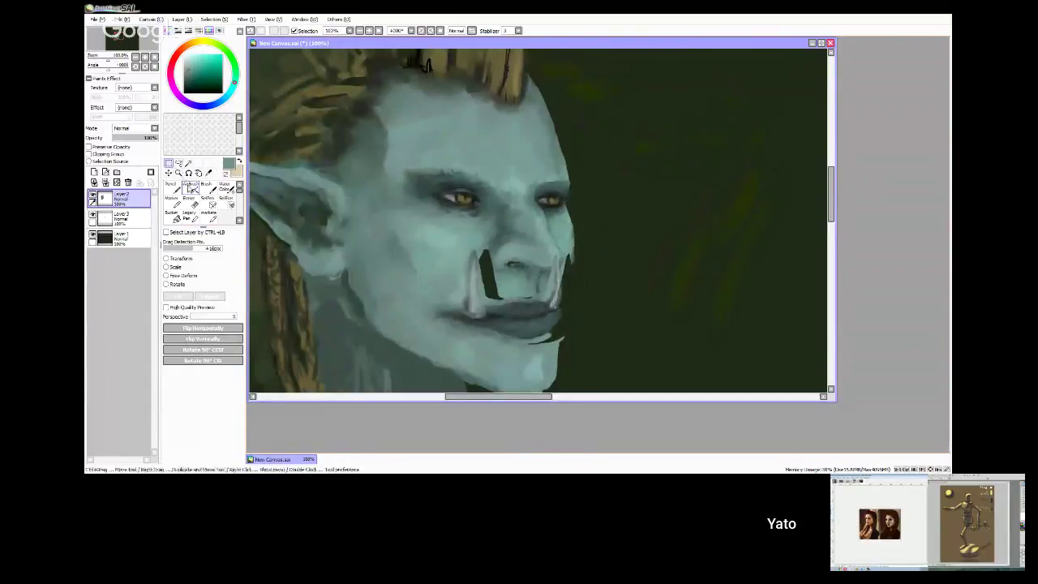
key(v)
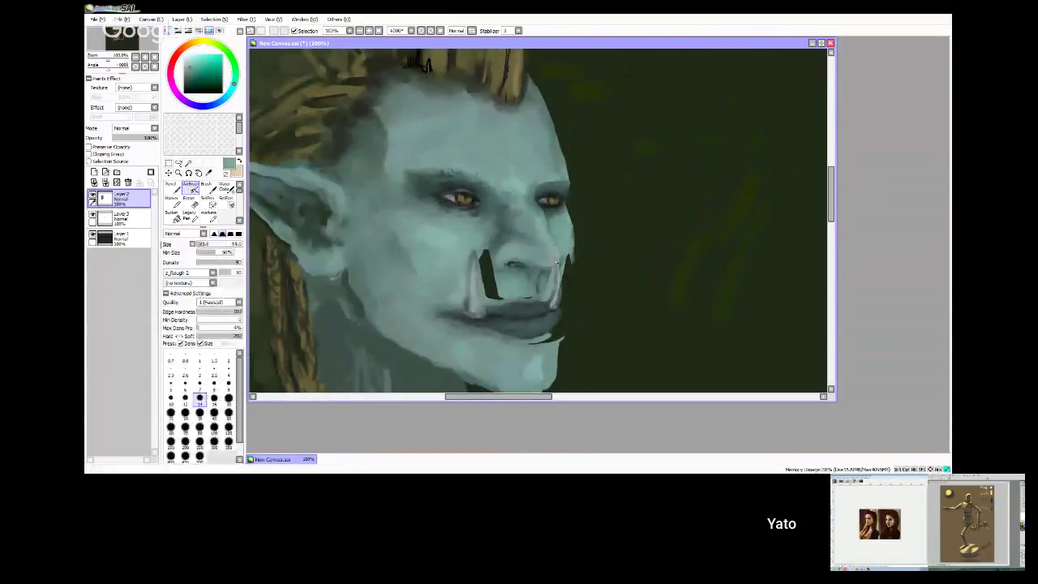
alt+click(483, 248)
mouse_move(480, 253)
mouse_down()
mouse_move(507, 274)
mouse_move(484, 293)
mouse_up()
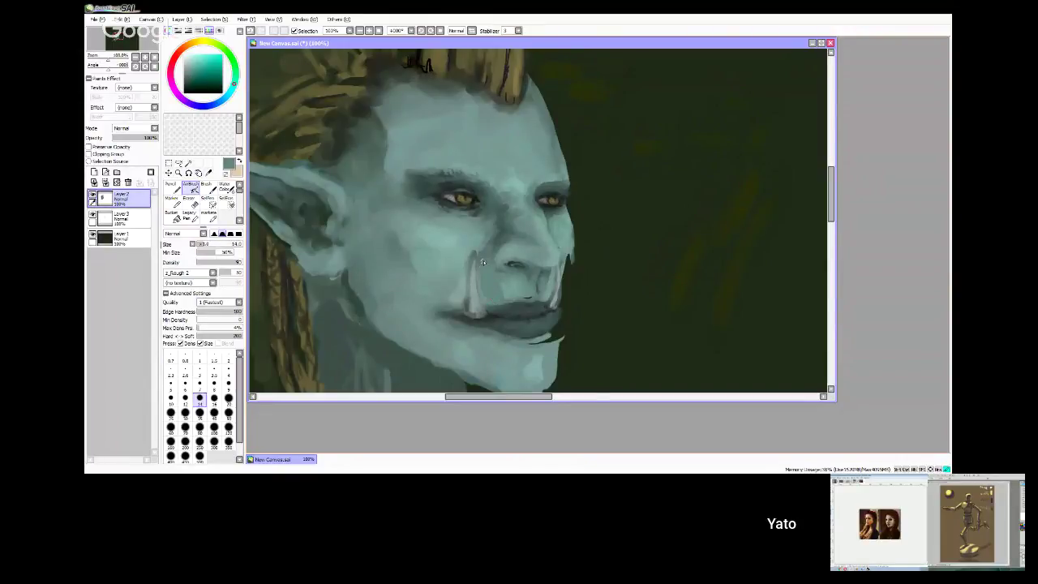
alt+click(533, 291)
alt+click(552, 299)
drag(532, 297, 537, 304)
drag(521, 300, 530, 302)
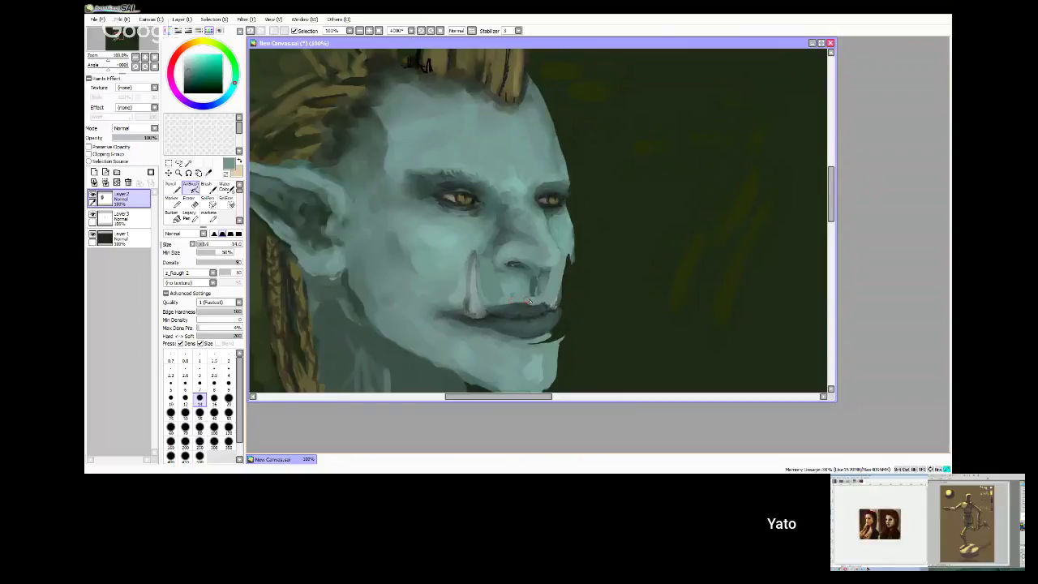
- Paint over the gaps along the far cheek and under the lower lip with skin tone, covering most of the far tusk
drag(570, 248, 561, 304)
drag(563, 267, 560, 289)
mouse_move(559, 326)
mouse_down()
mouse_move(535, 345)
mouse_move(560, 334)
mouse_move(555, 354)
mouse_move(557, 340)
mouse_move(526, 344)
mouse_move(544, 343)
mouse_move(558, 319)
mouse_move(525, 339)
mouse_up()
- Sample the dark lip tones, set the Airbrush size to 9 and cover the far tusk's remaining base at the lip
alt+click(540, 328)
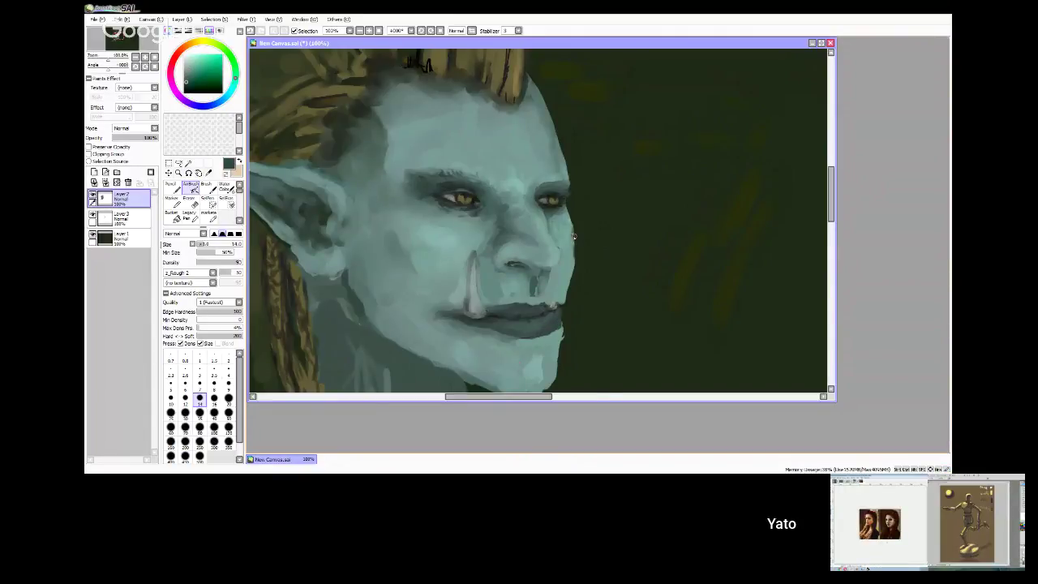
click(228, 383)
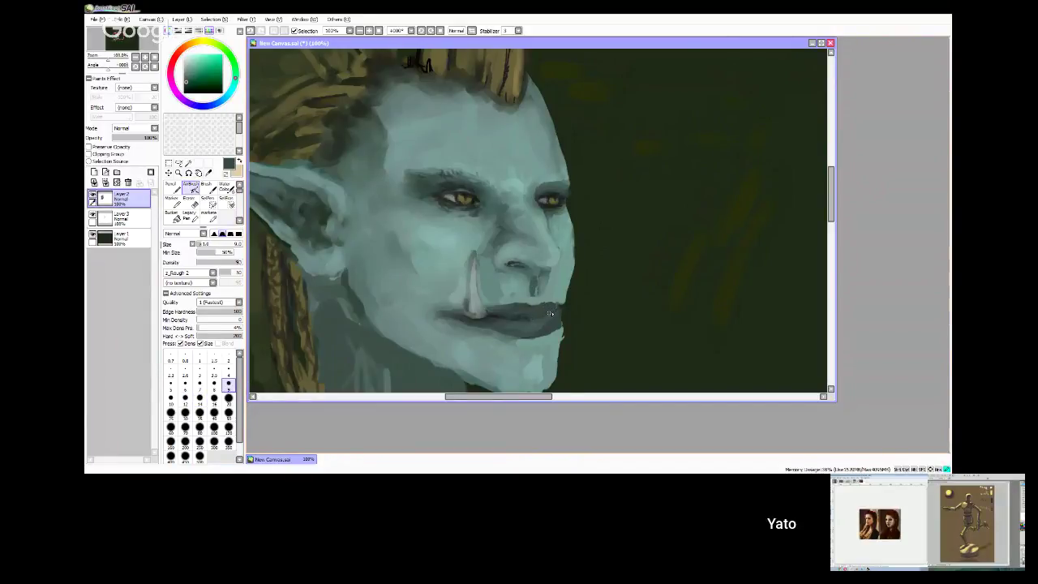
alt+click(491, 319)
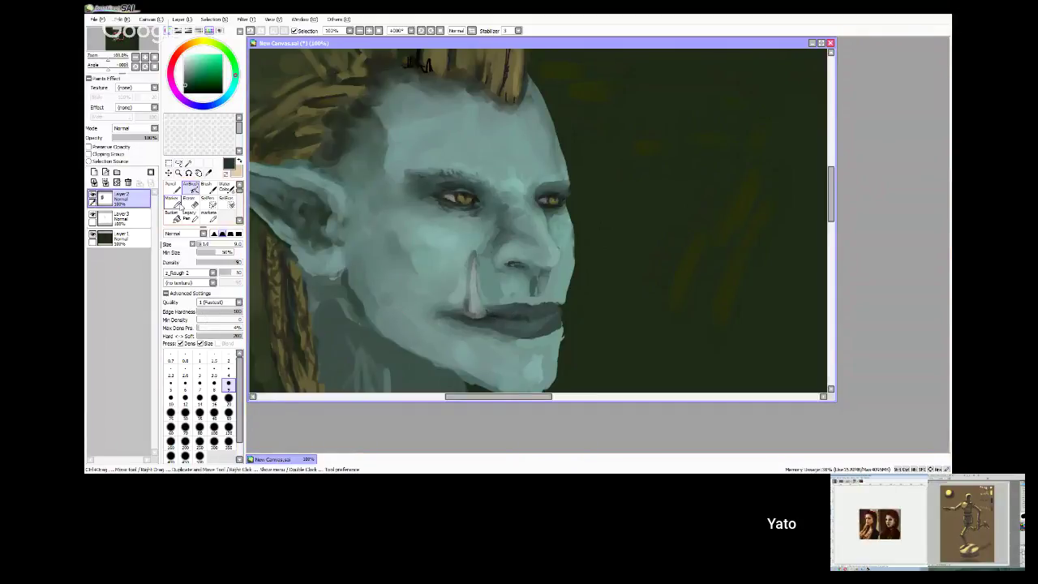
- Reshape the far end of the goblin's lips in a dark tone with the Marker at size 8
click(178, 203)
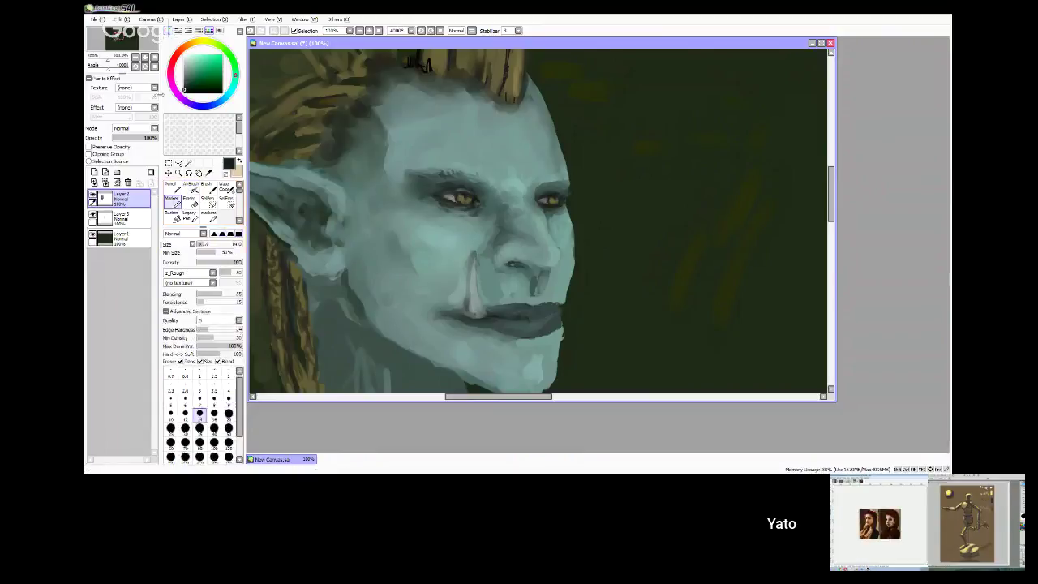
click(214, 385)
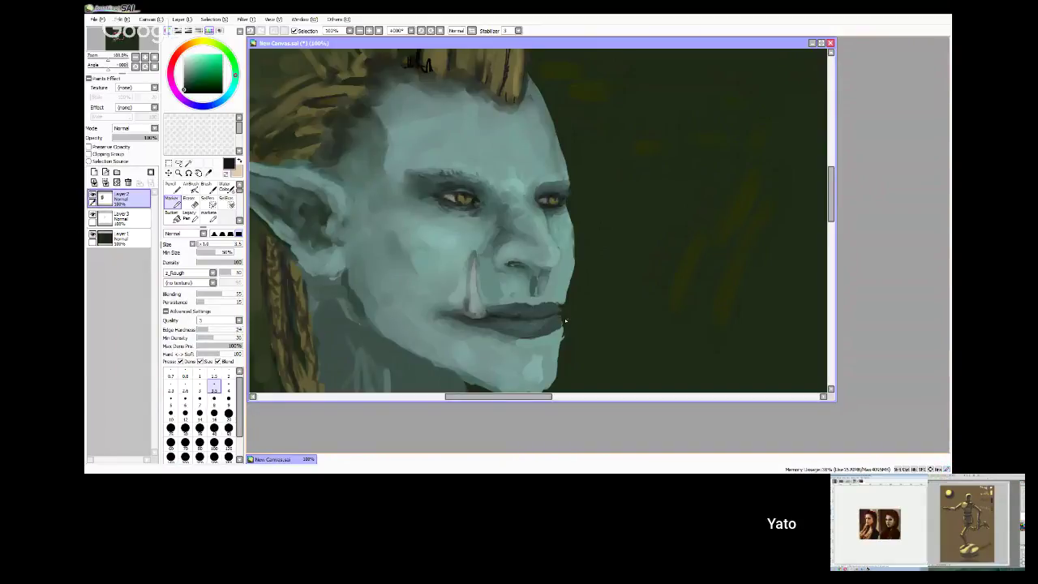
key(bracketright)
key(bracketright)
key(bracketright)
key(bracketright)
key(bracketright)
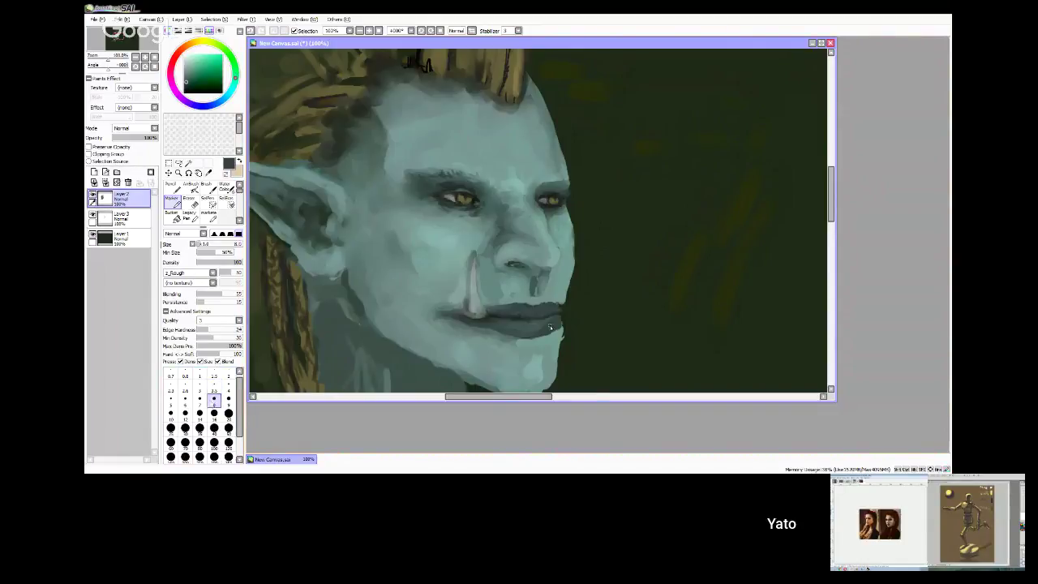
drag(564, 326, 545, 334)
- Sample skin tones around the goblin's nose and soften the shading under the nostril and along the philtrum
alt+click(493, 267)
mouse_move(533, 273)
mouse_down()
mouse_move(537, 297)
mouse_move(523, 281)
mouse_up()
alt+click(540, 264)
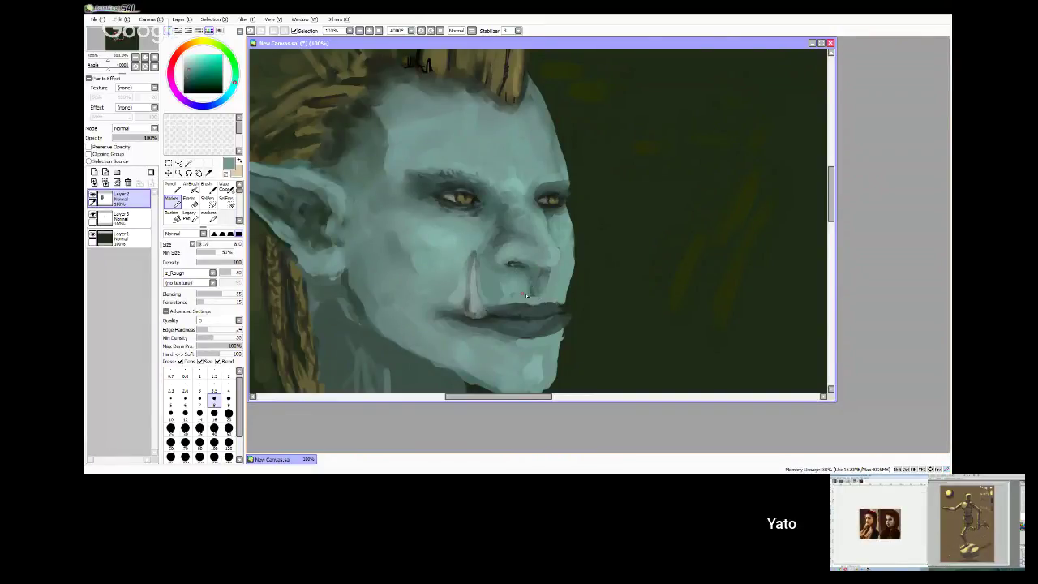
alt+click(525, 295)
- Sample the skin tone beside the near tusk, set the Marker size to 16 and blend the skin above the upper lip
alt+click(500, 301)
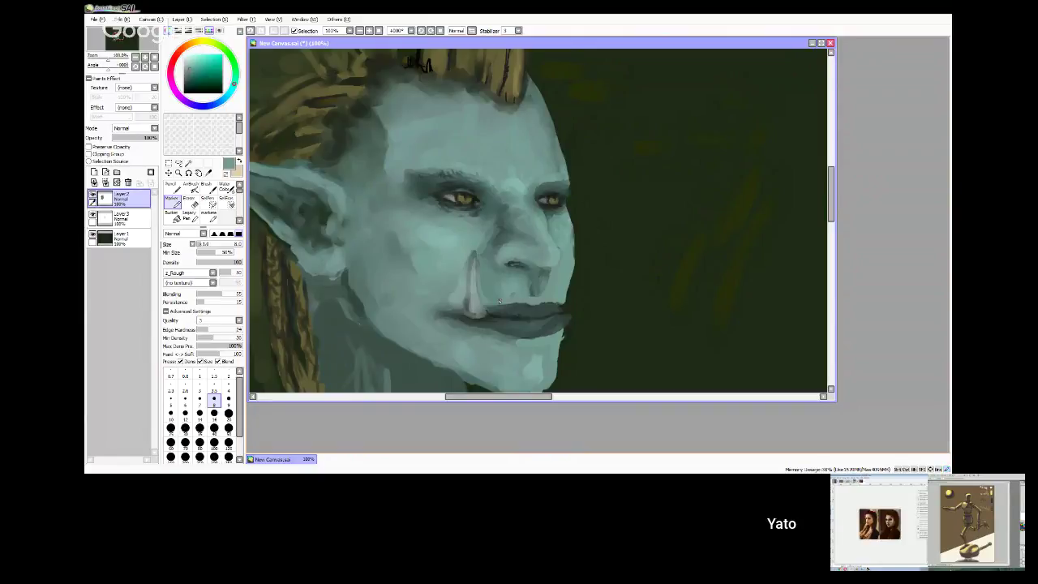
key(bracketright)
key(bracketright)
key(bracketright)
key(bracketright)
key(bracketright)
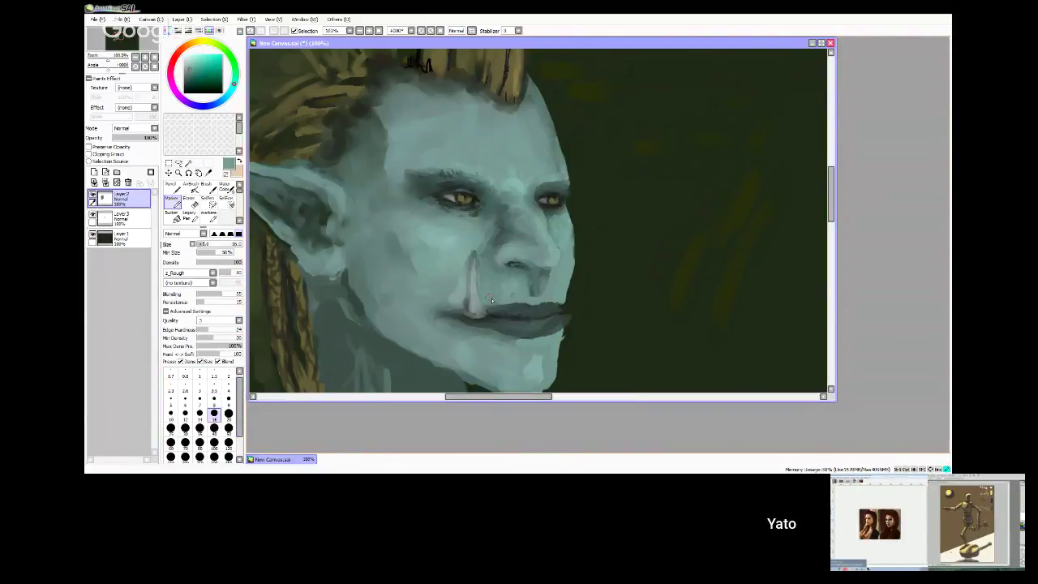
mouse_move(530, 289)
mouse_down()
mouse_move(534, 305)
mouse_move(548, 299)
mouse_up()
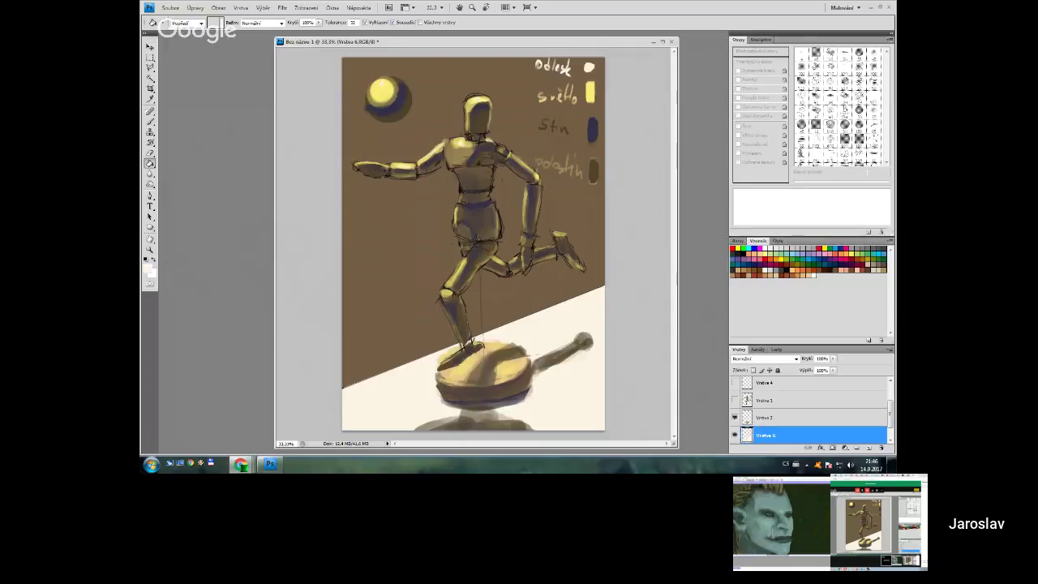
- In Photoshop, try clearing the cream floor area under the mannequin, undo the deletion and remove the selection
click(526, 381)
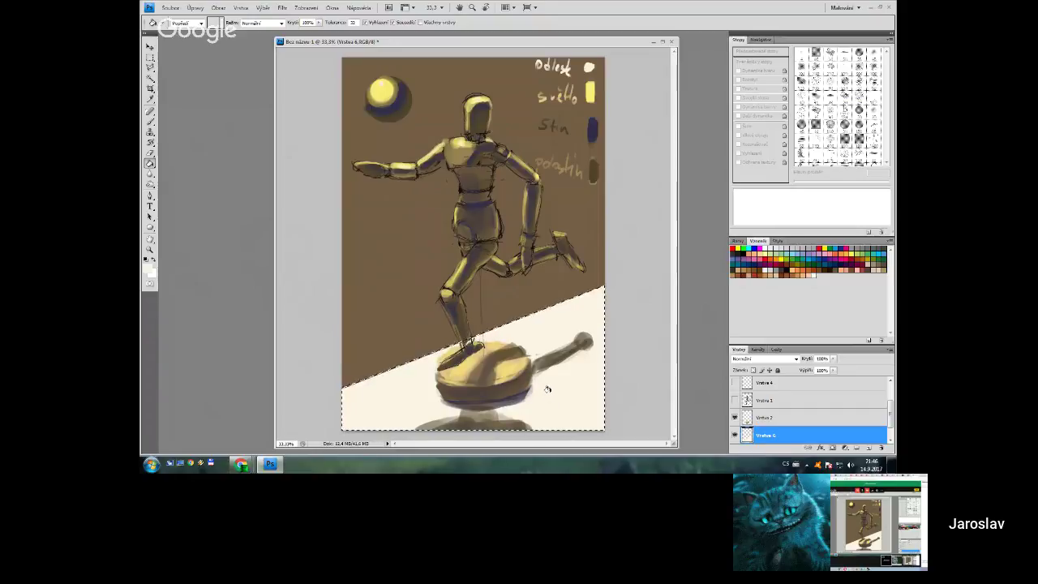
key(Delete)
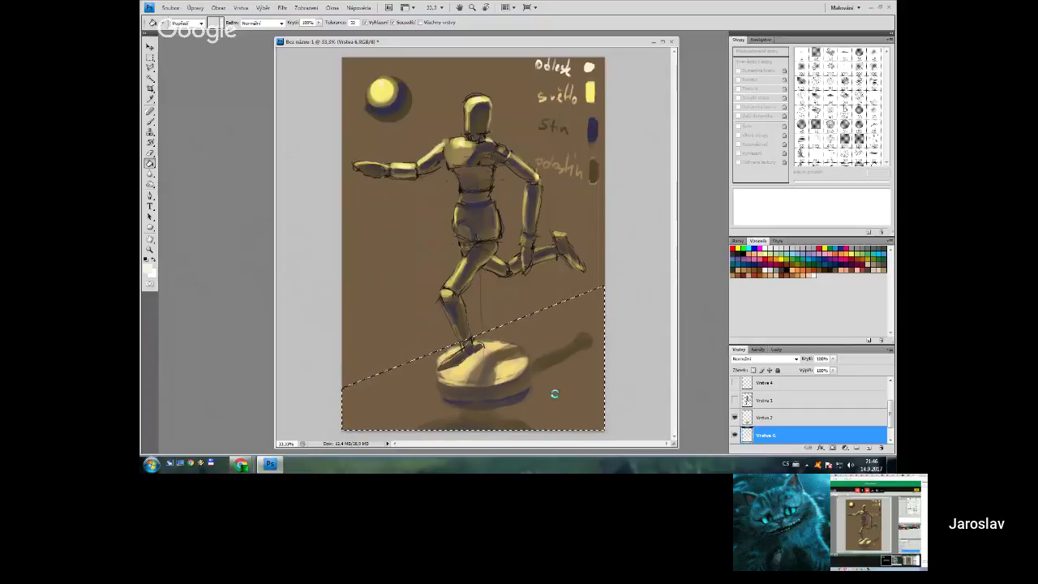
key(ctrl+z)
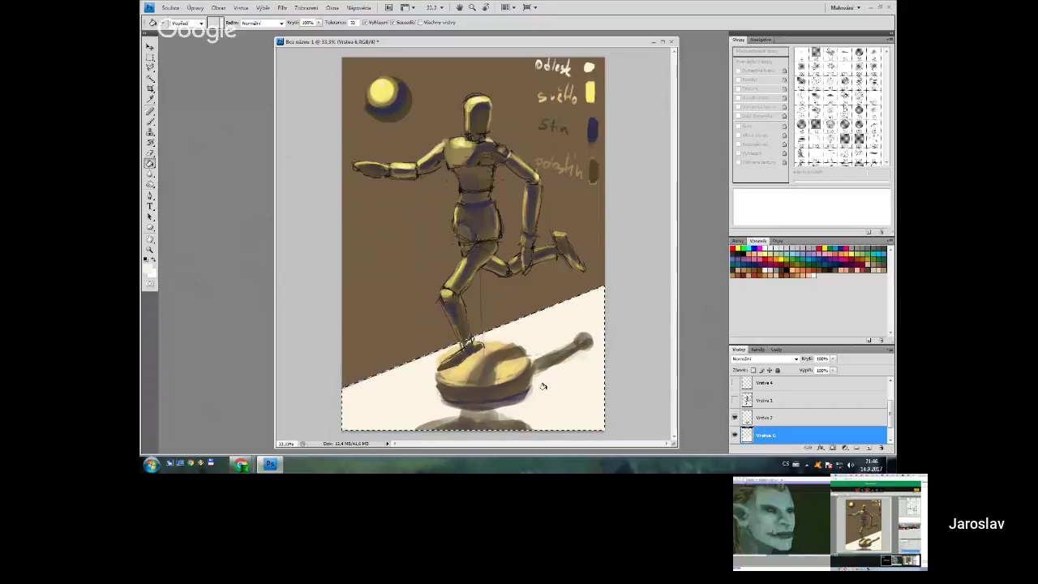
click(150, 57)
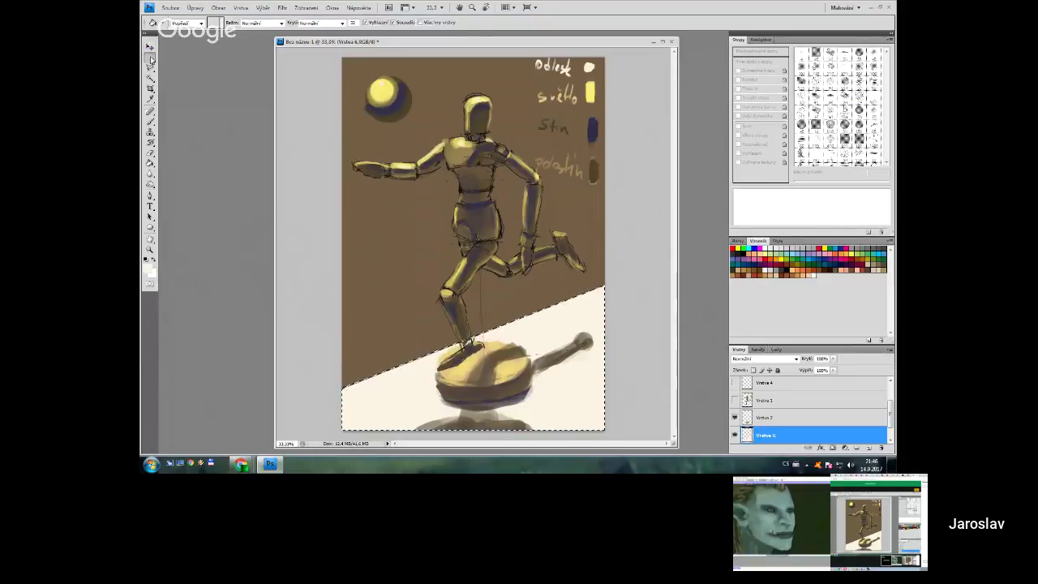
click(301, 187)
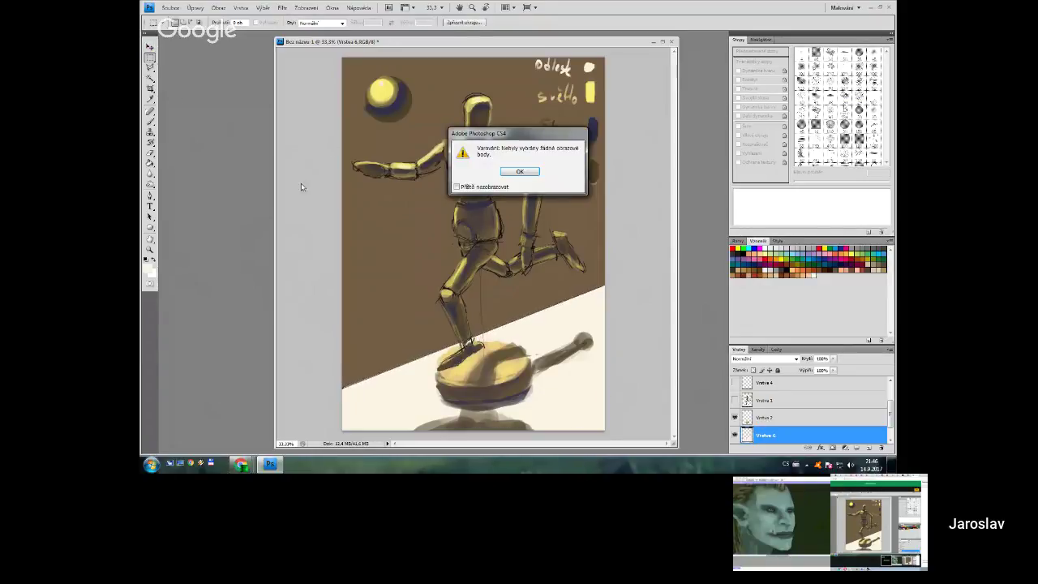
click(520, 171)
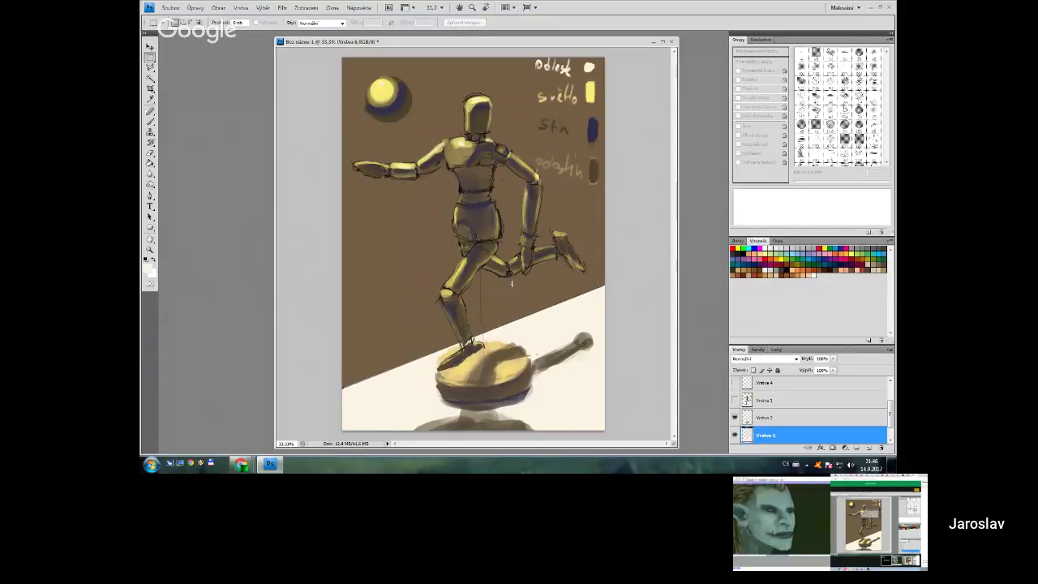
- Toggle the visibility of the cream floor layer to compare the mannequin painting with and without it
click(734, 435)
click(734, 436)
click(734, 436)
click(734, 435)
- Activate the mannequin shading layer Vrstva 5 and sample the shadow tone on the bent shin with a smaller brush
key(b)
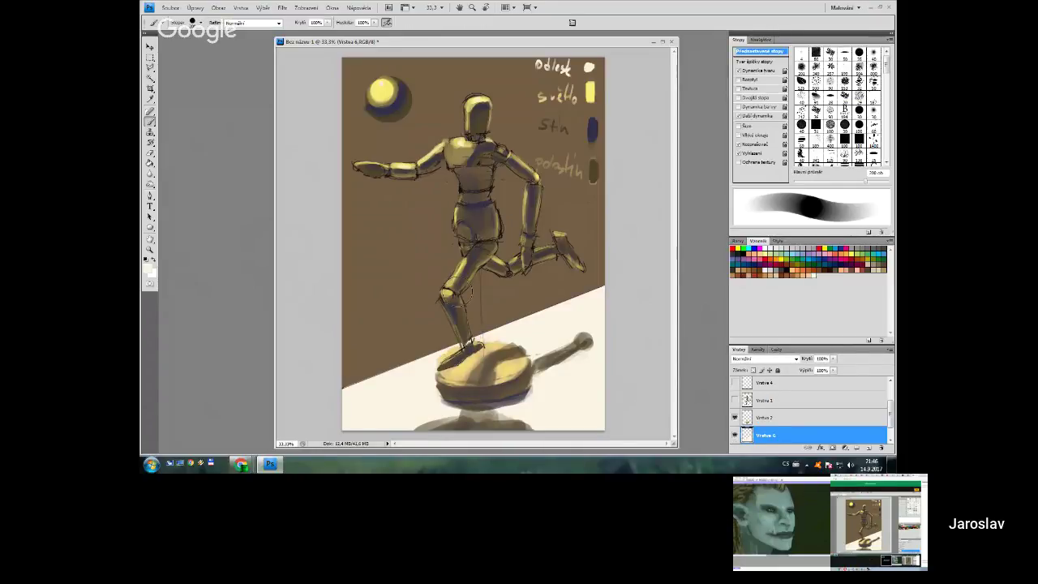
drag(889, 417, 890, 393)
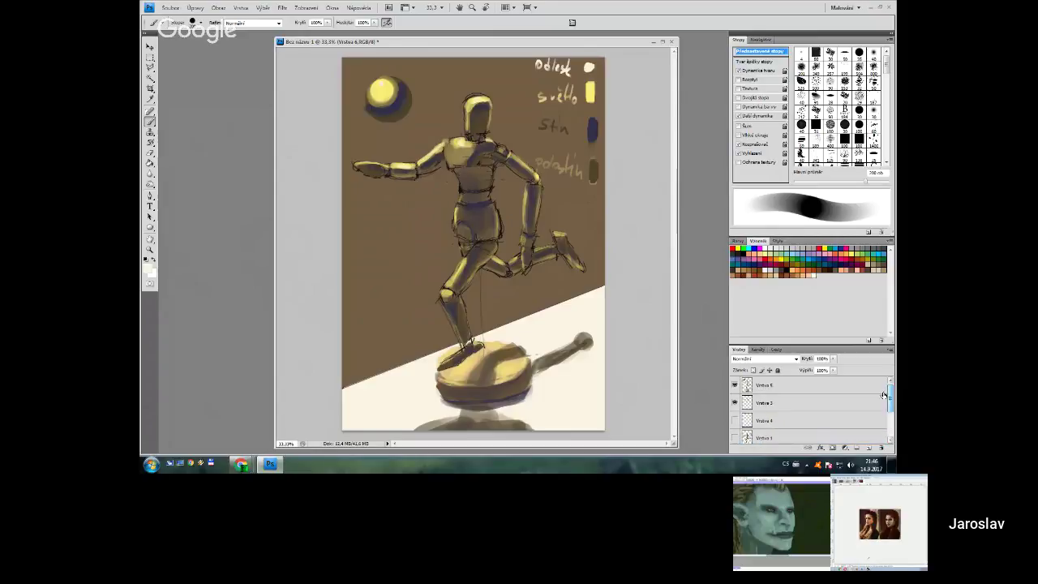
click(762, 386)
key(bracketleft)
key(bracketleft)
key(bracketleft)
key(bracketleft)
key(bracketleft)
key(bracketleft)
key(bracketleft)
key(bracketleft)
key(bracketleft)
key(bracketleft)
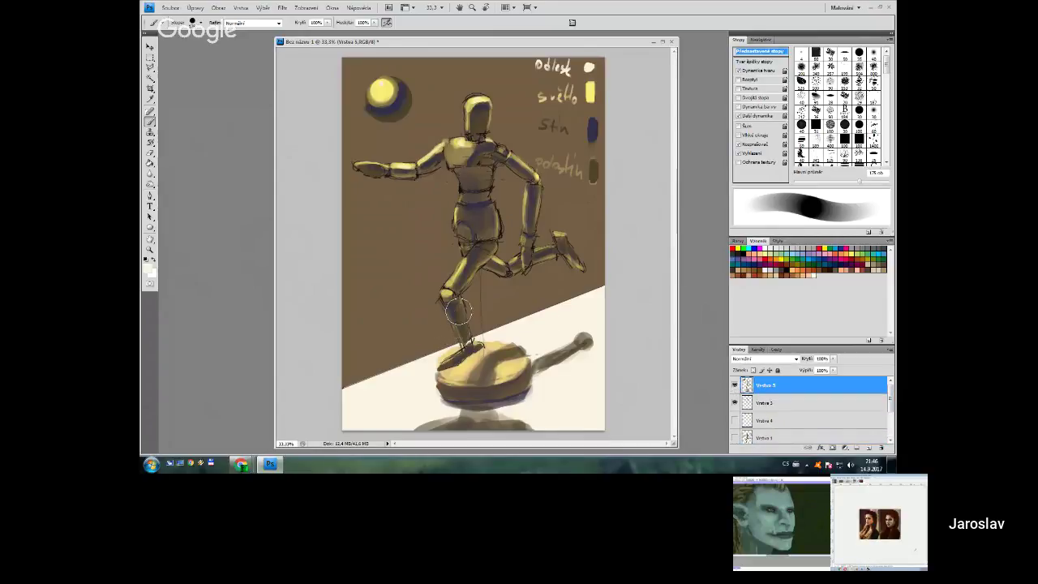
alt+click(461, 312)
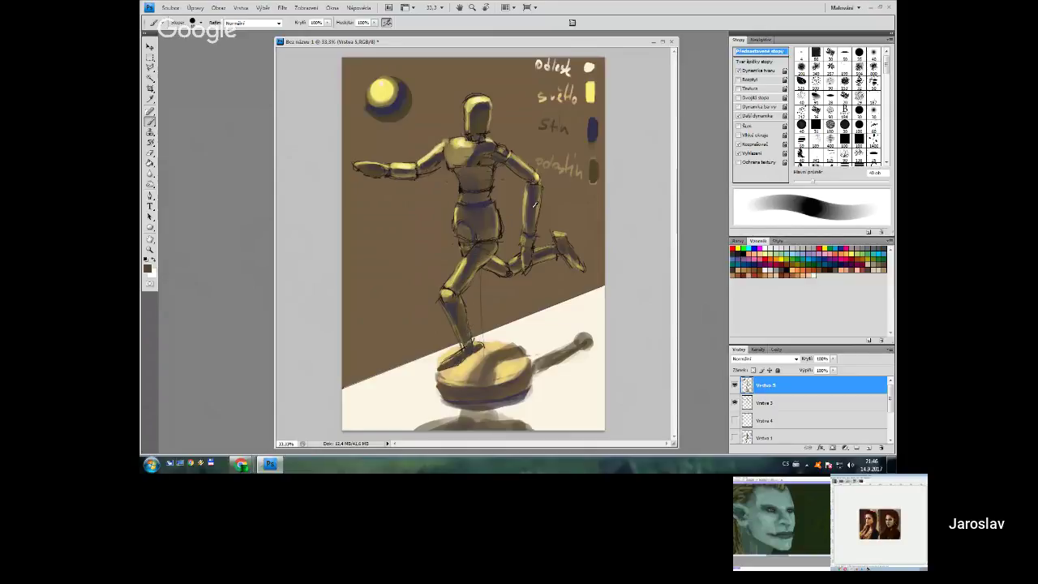
- Retouch the mannequin's shading with a dark tone at brush sizes of 15 to 40 px, and compare it with the bare sketch
key(bracketleft)
key(bracketleft)
key(bracketleft)
key(bracketleft)
key(bracketleft)
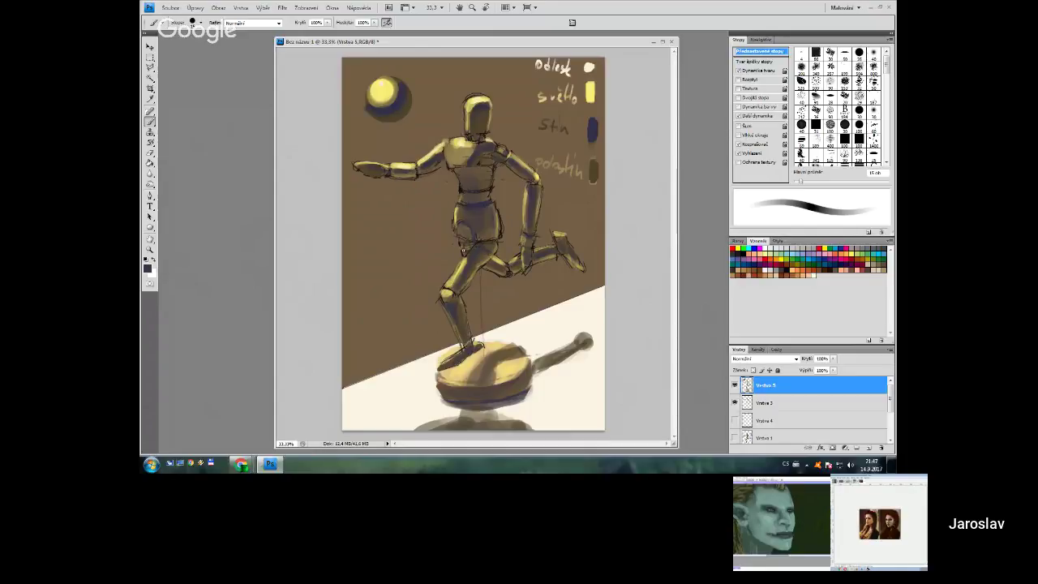
key(bracketright)
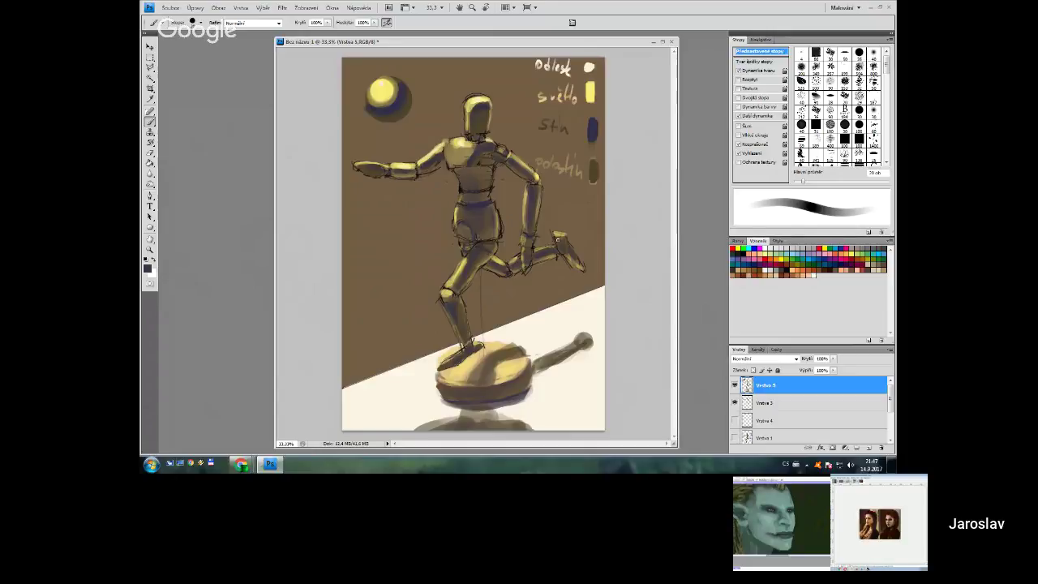
key(bracketright)
key(bracketright)
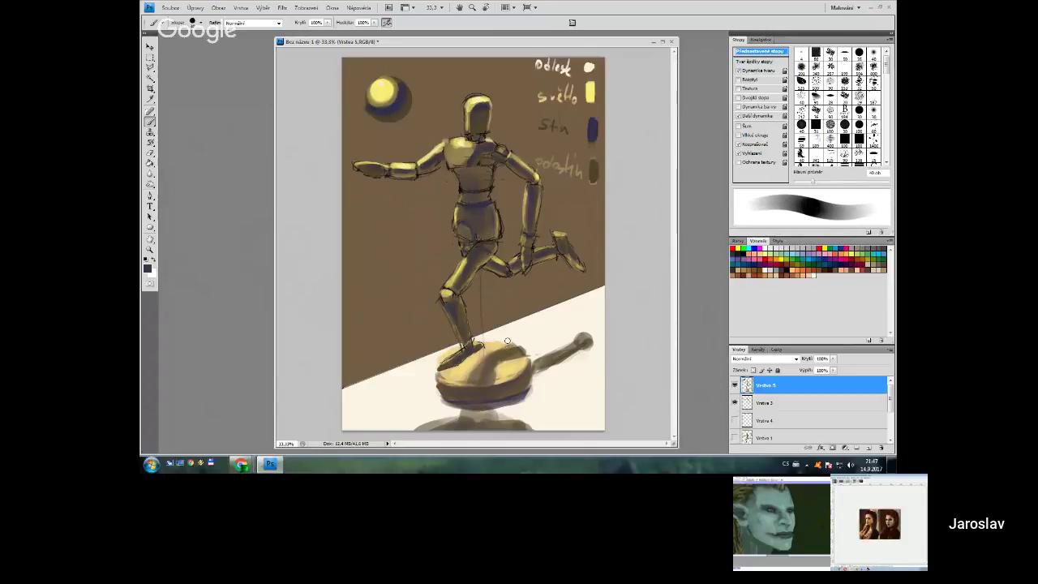
click(734, 384)
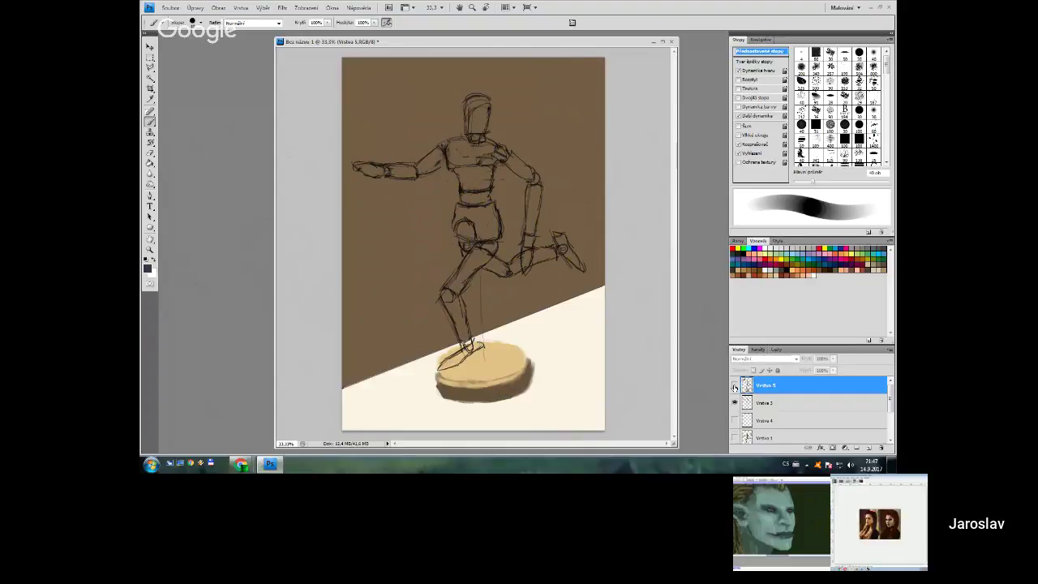
click(735, 385)
- Refine the mannequin's half-shadows with brown and olive tones at 70 and 45 px, and toggle the shading layer to check them
key(bracketright)
key(bracketright)
key(bracketright)
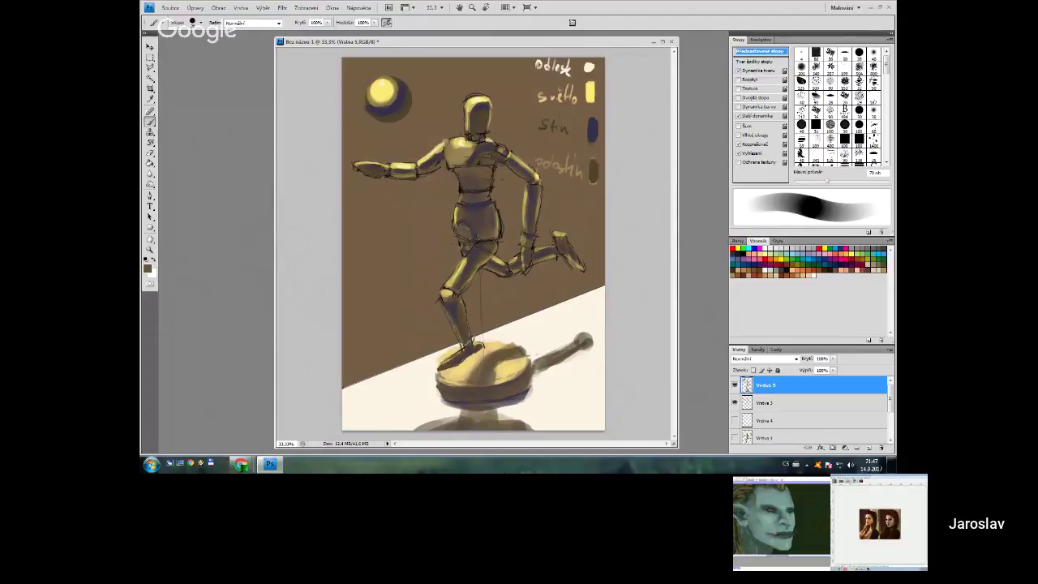
key(bracketleft)
key(bracketleft)
key(bracketleft)
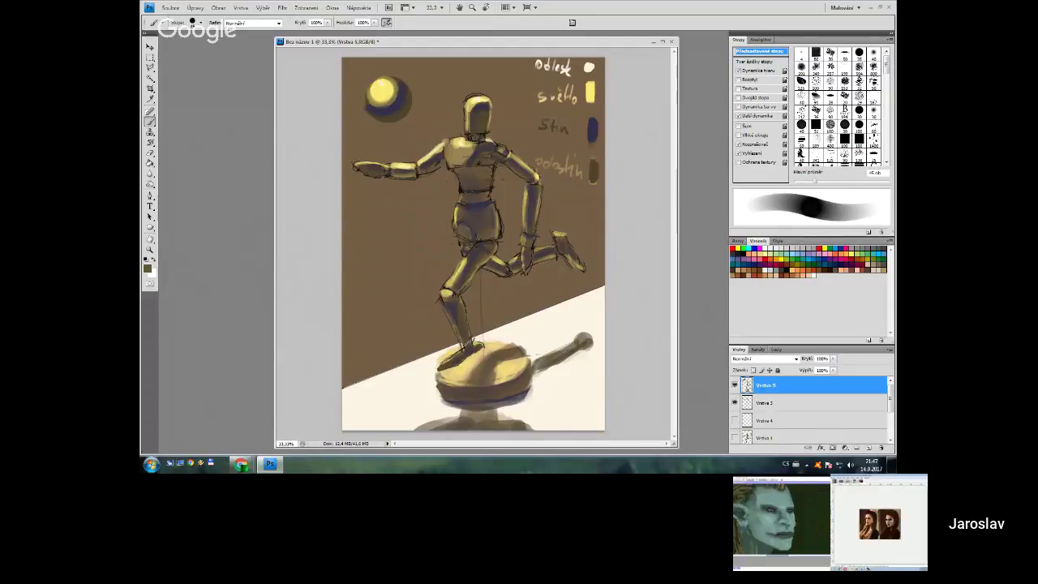
click(735, 385)
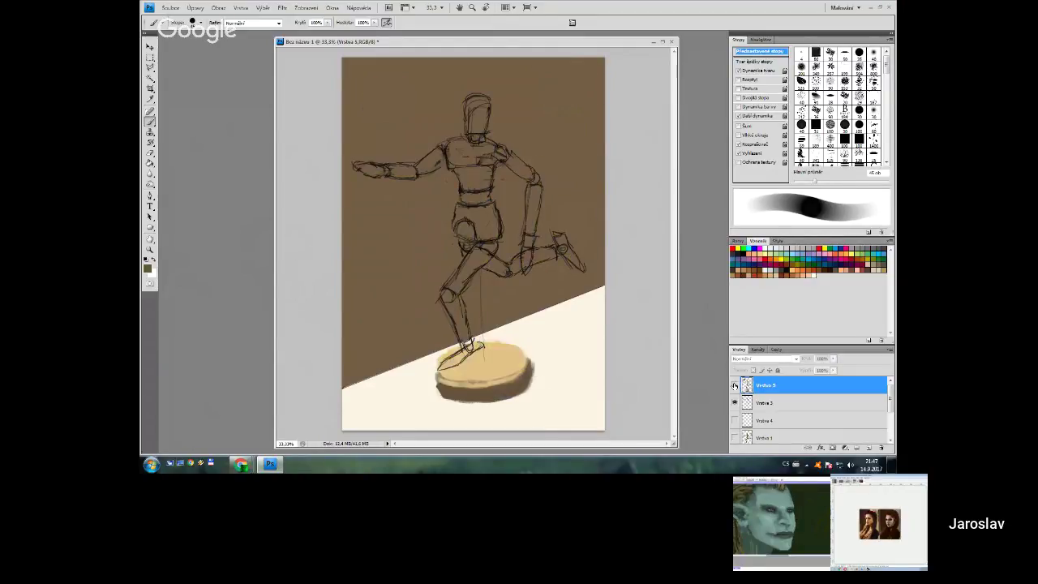
click(734, 386)
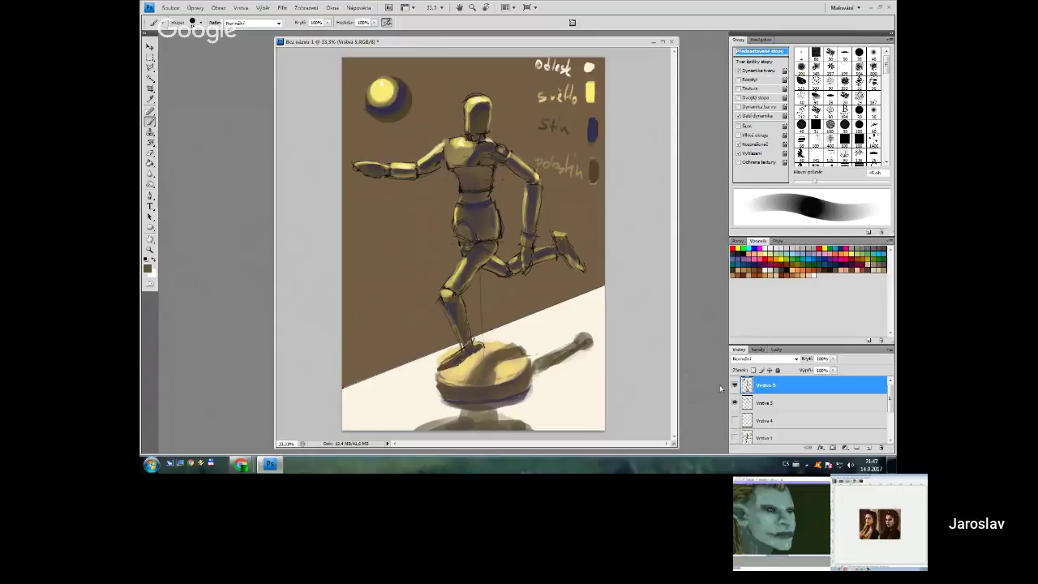
- Select the layer directly below the shading layer, check its visibility and ready the Eraser
click(743, 403)
click(736, 403)
click(736, 403)
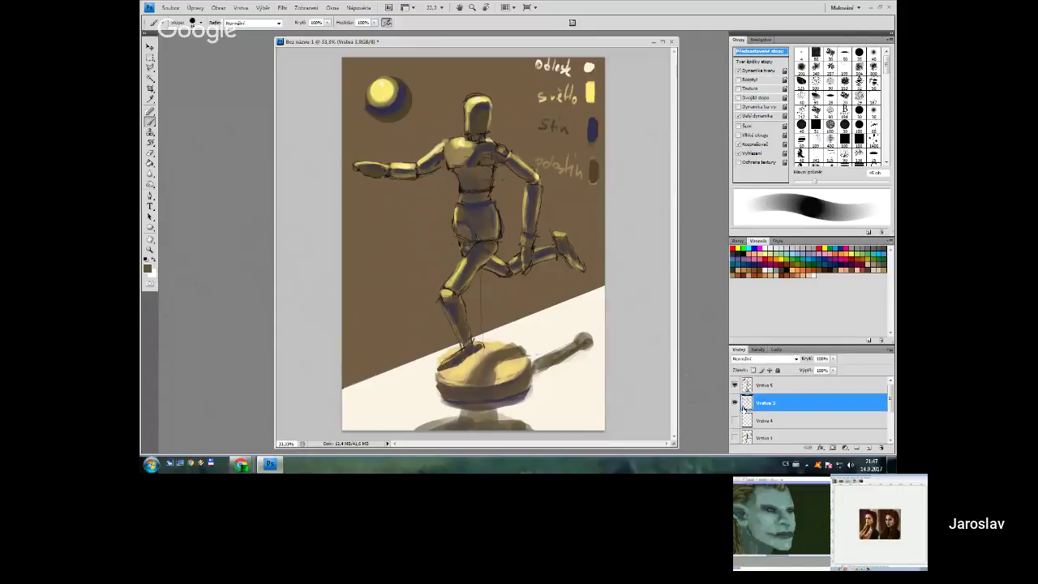
key(e)
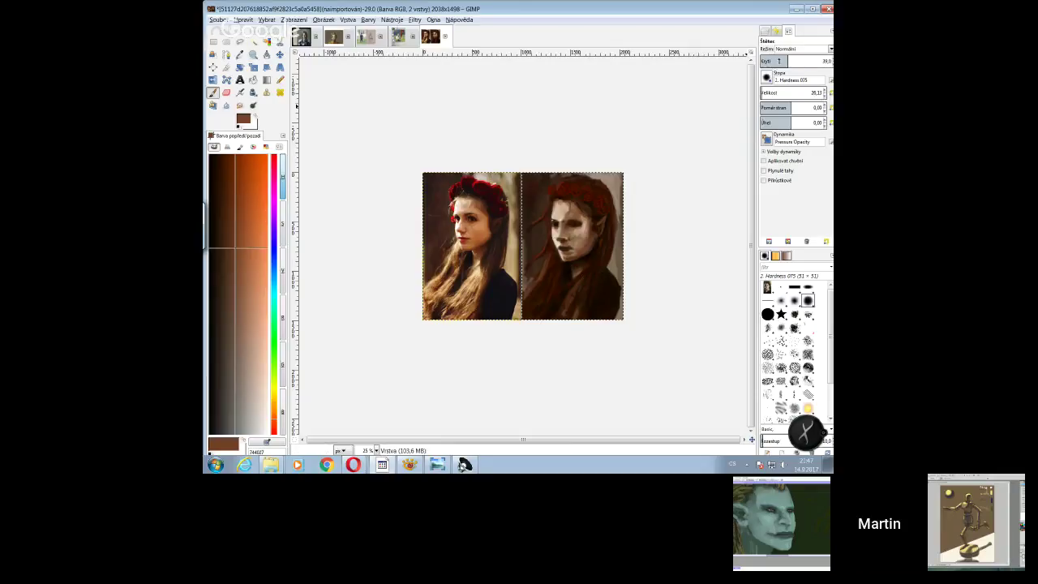
- In GIMP, set the brush opacity to 23.1 for the elf portrait and briefly view the flag-bearer image
click(776, 61)
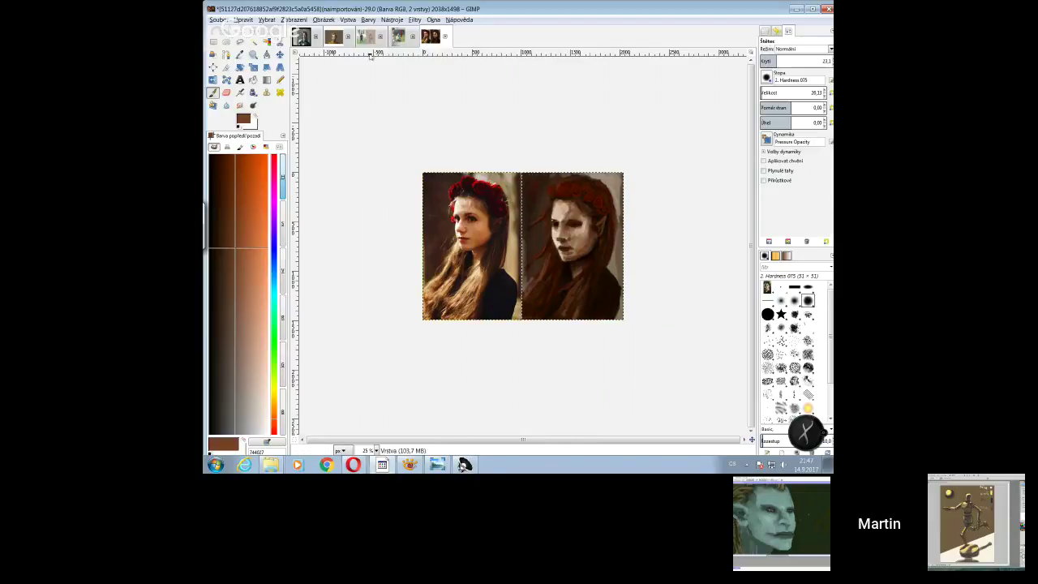
click(362, 40)
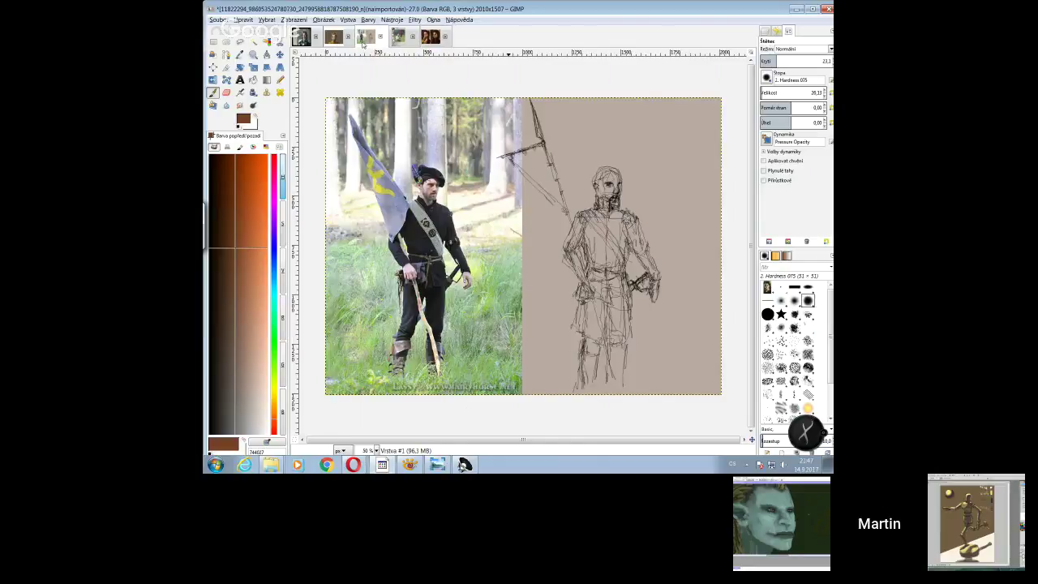
click(425, 40)
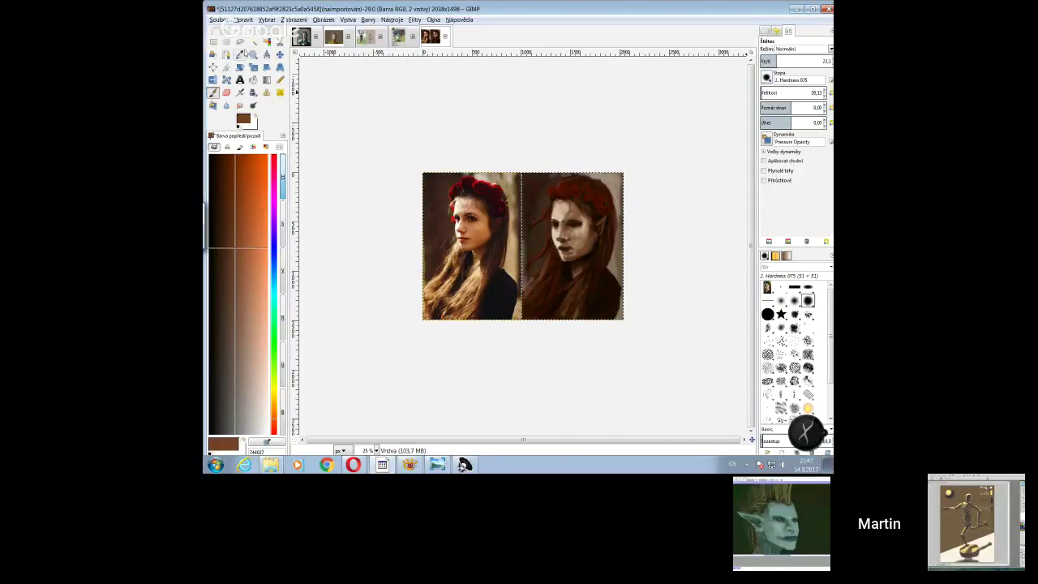
- Sample the pale grey-brown in the elf portrait's upper background corner and paint the background beside her hair
click(253, 41)
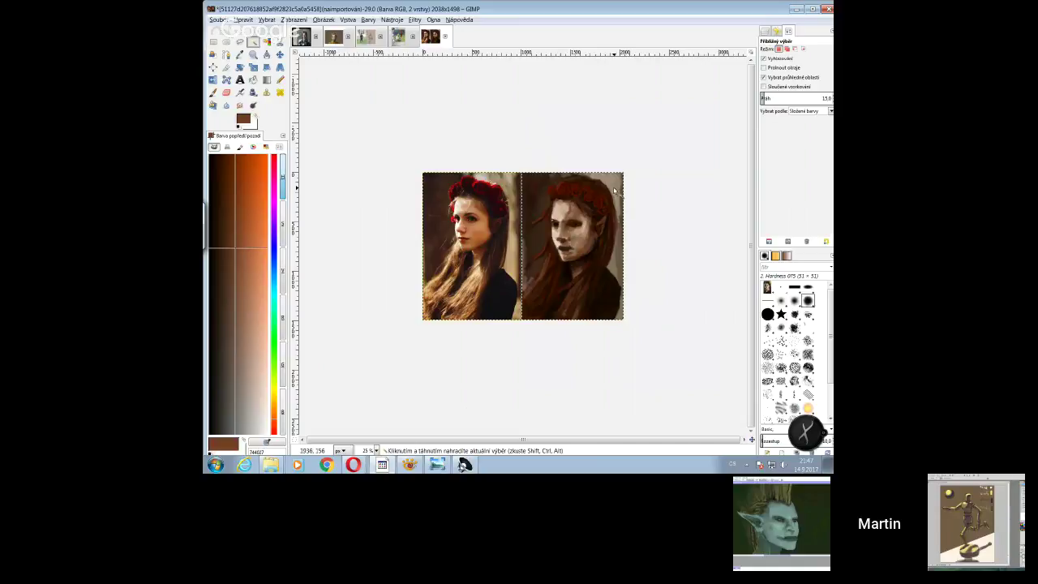
click(241, 55)
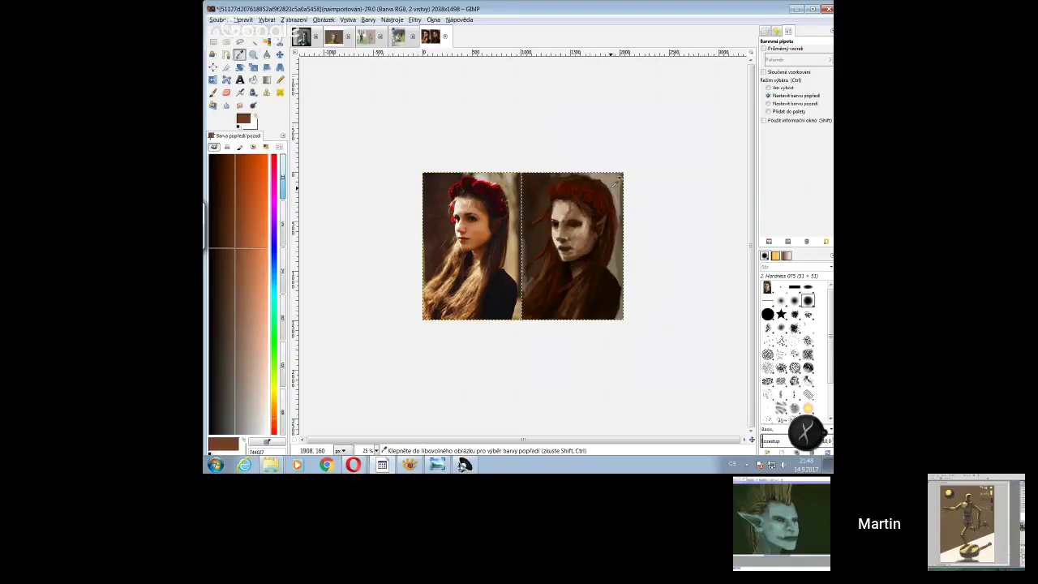
click(622, 174)
key(p)
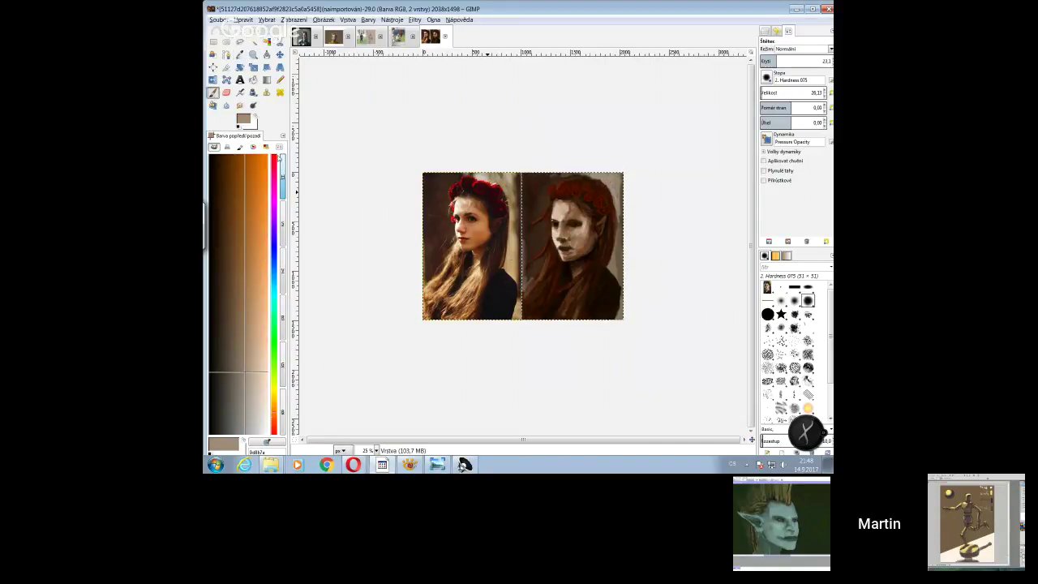
click(619, 241)
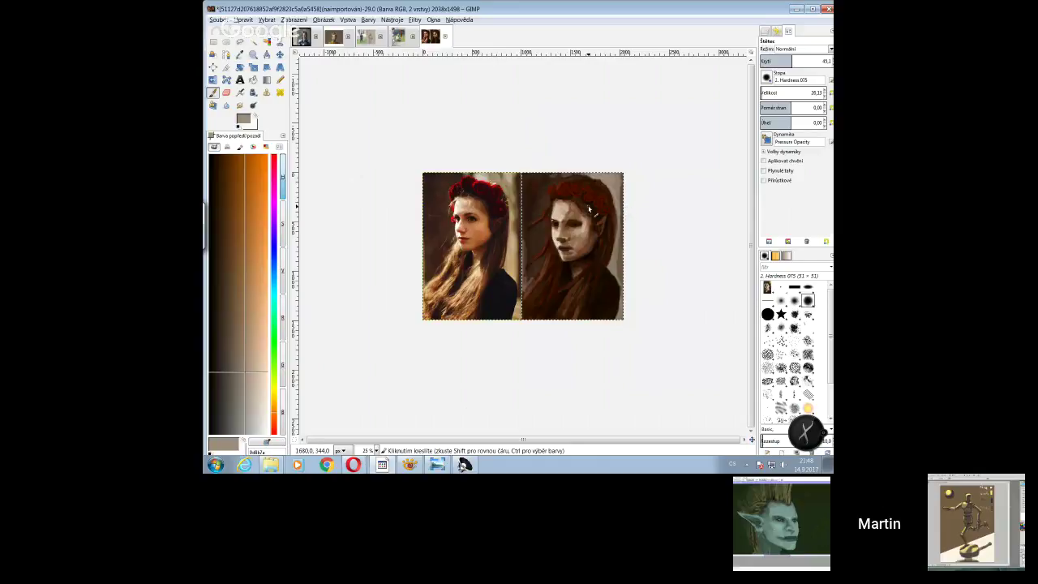
- Sample the dark brown beside the flower crown, set the brush opacity to 64.3 and paint around the elf's hair
key(o)
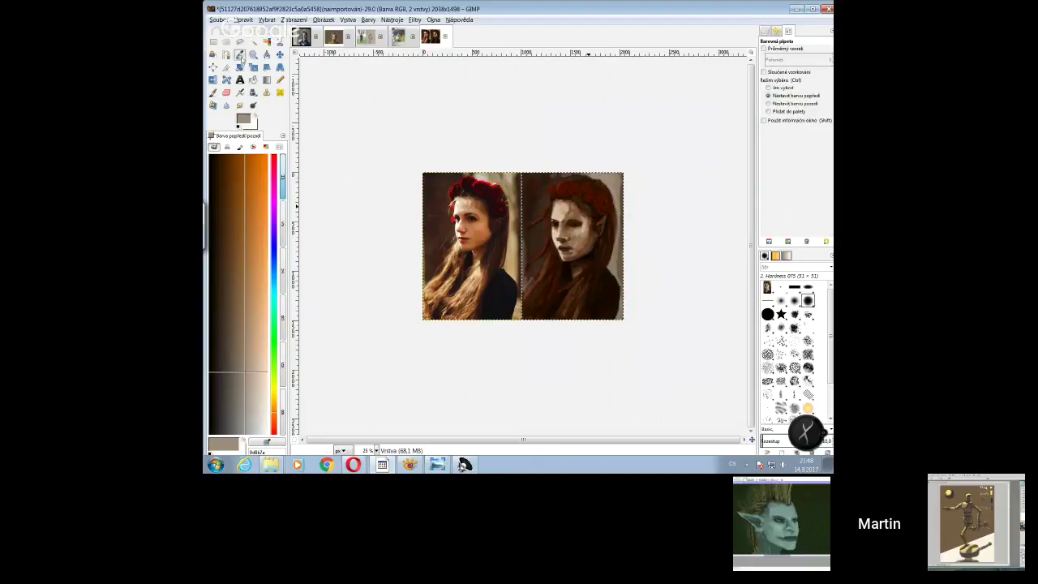
click(559, 185)
key(p)
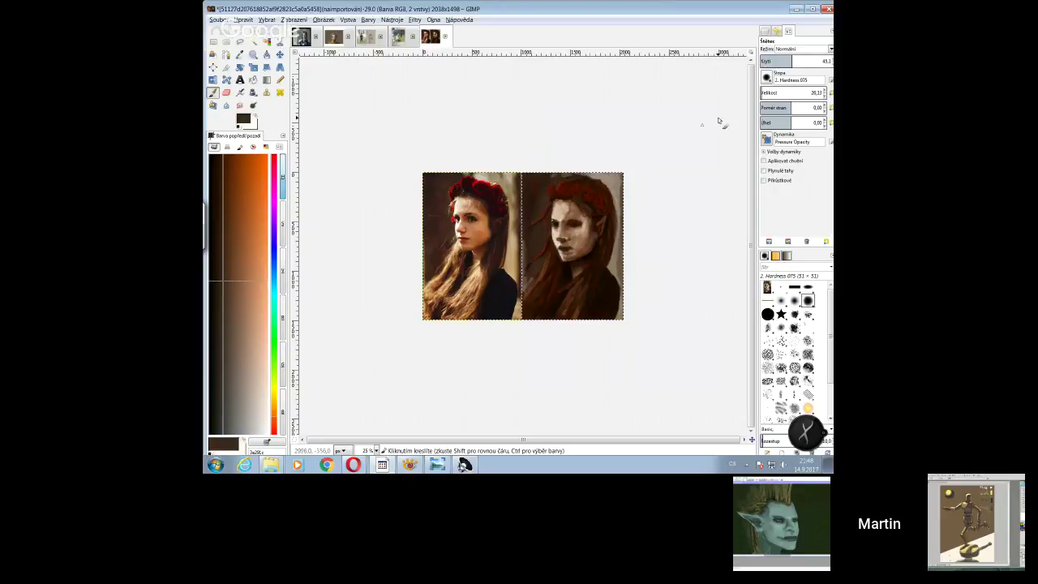
click(805, 61)
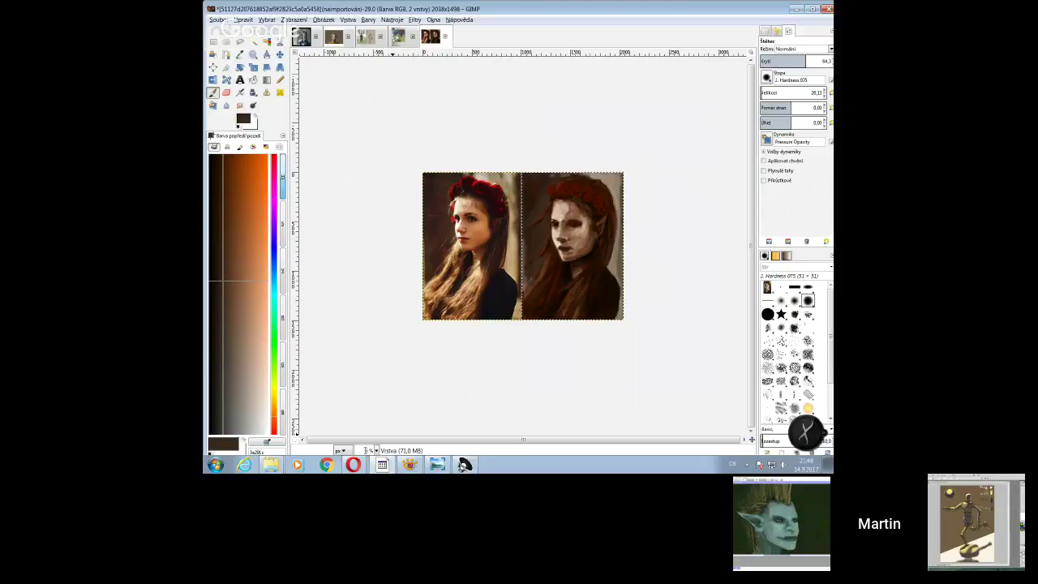
- Sample a near-black brown, add dark details around the elf's flower crown at brush size 19.85, and sample the crown's colour
text(5)
key(Return)
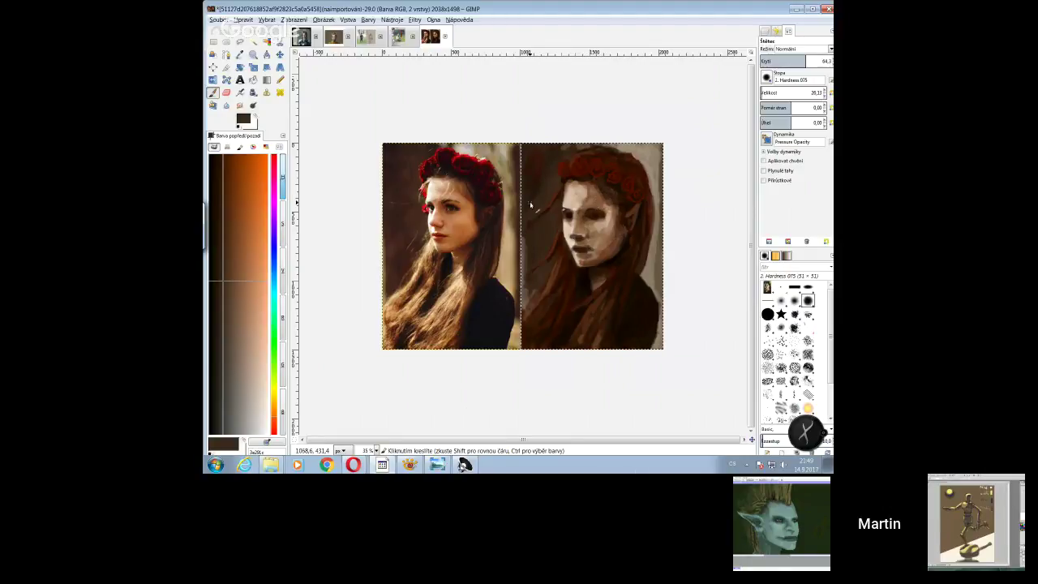
key(o)
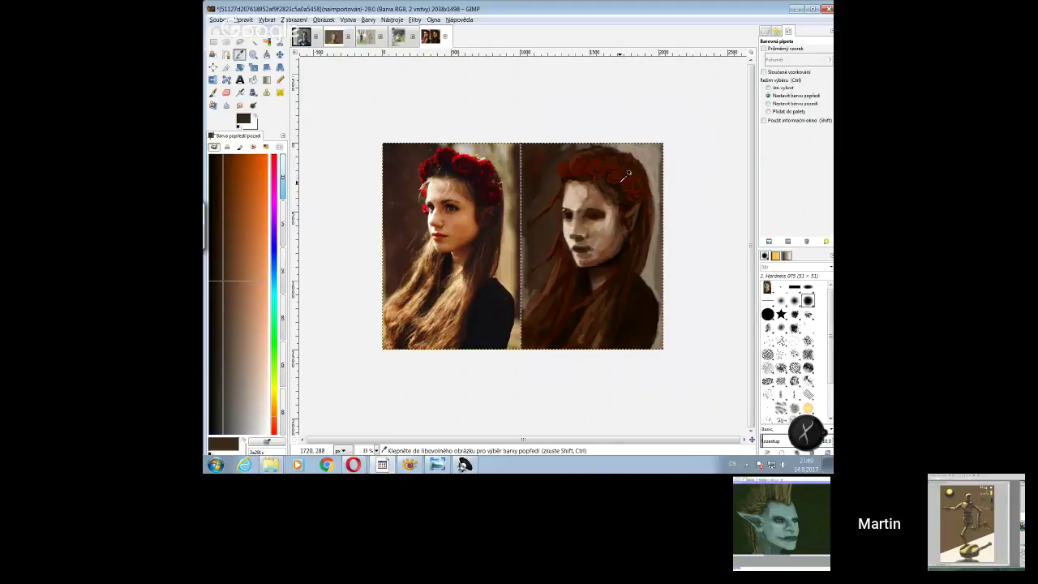
click(535, 195)
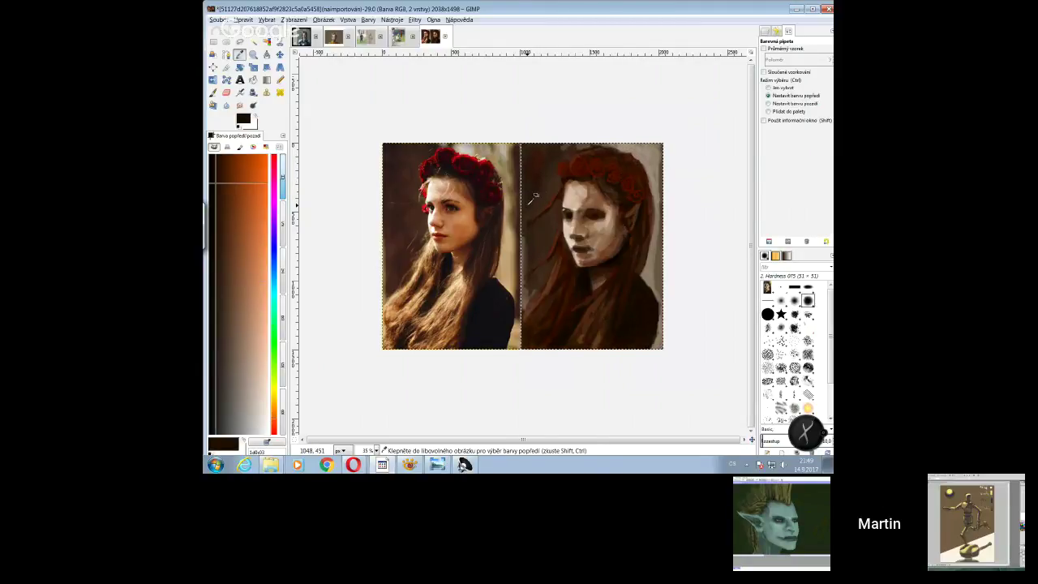
key(p)
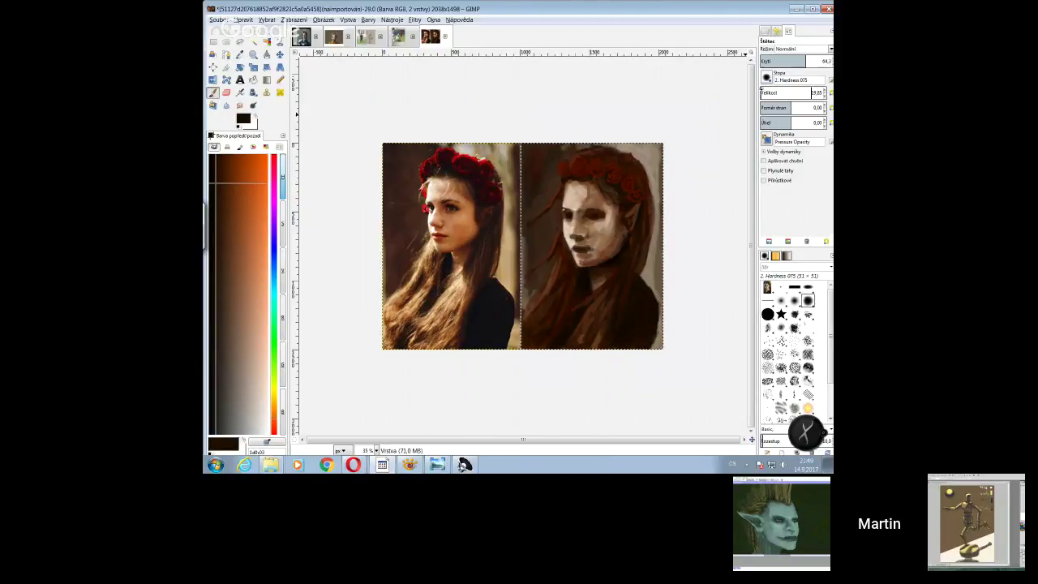
drag(590, 176, 599, 188)
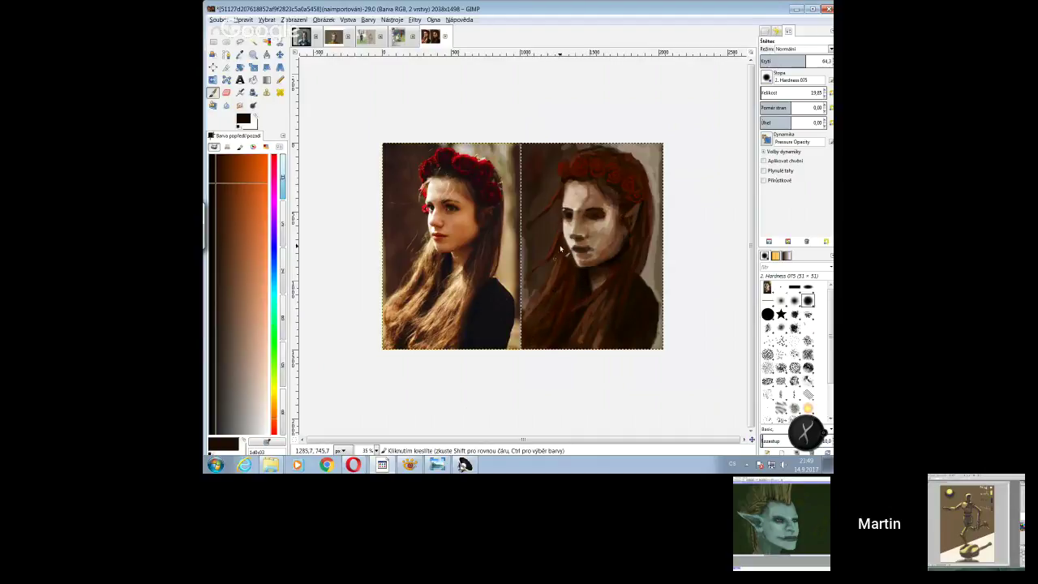
click(239, 54)
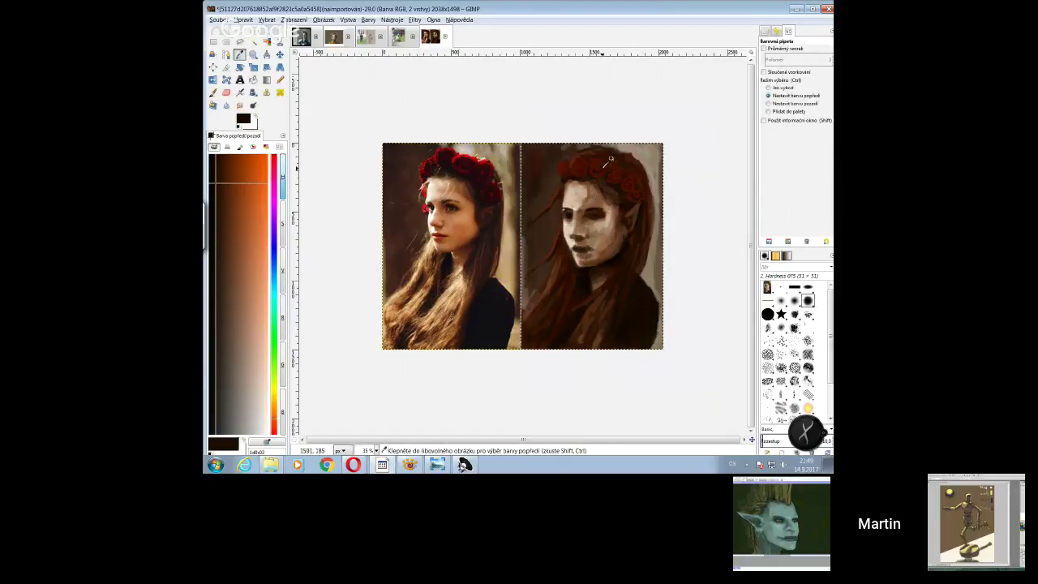
click(597, 168)
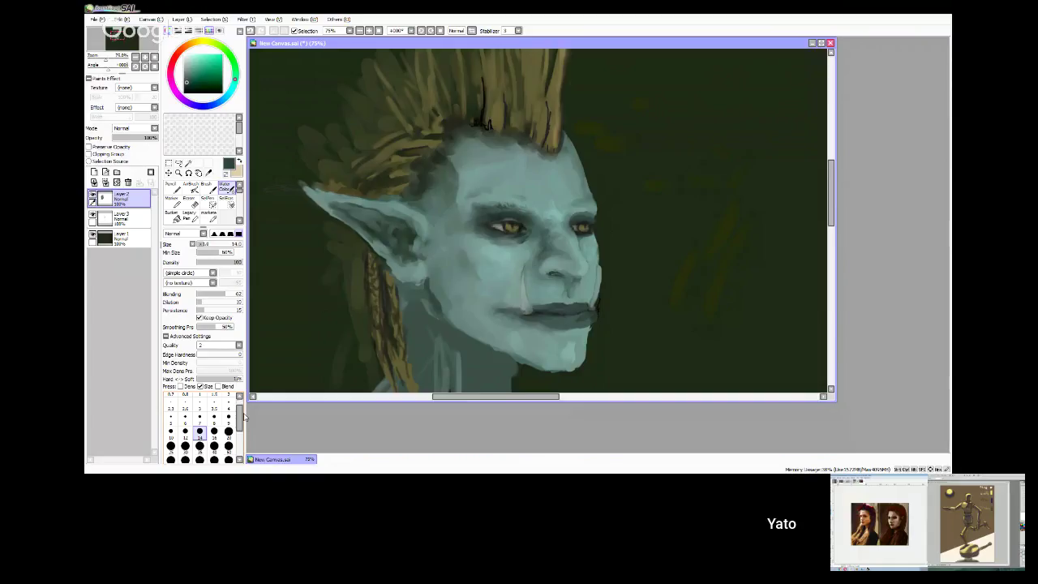
- In PaintTool SAI, set the brush size to 20, sample the skin tone above the goblin's eye and blend the face shading
click(229, 431)
alt+click(474, 194)
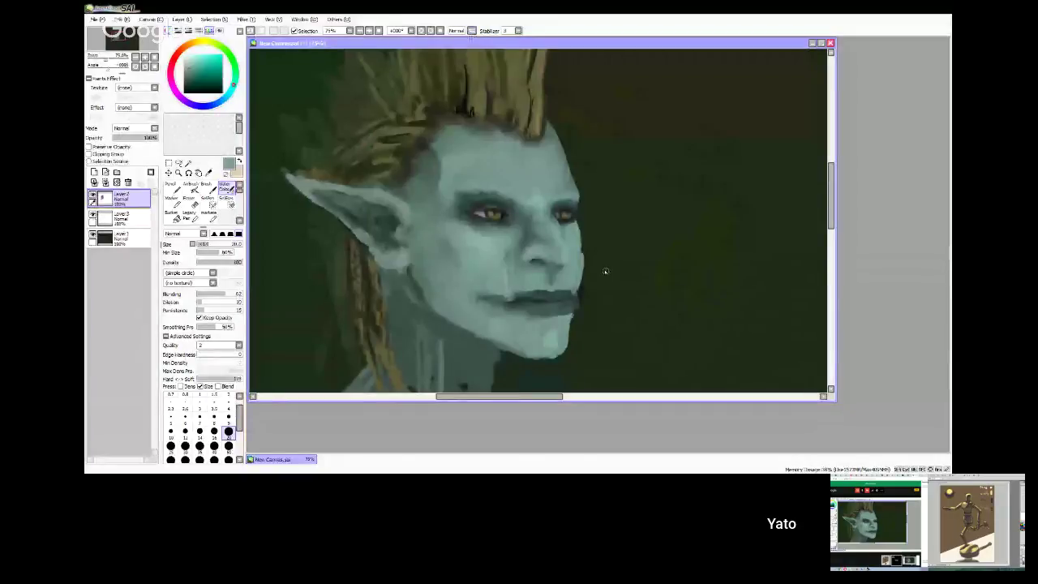
- Mirror the canvas view and trim the goblin's profile from the lips to the chin with the Eraser at size 8
click(471, 30)
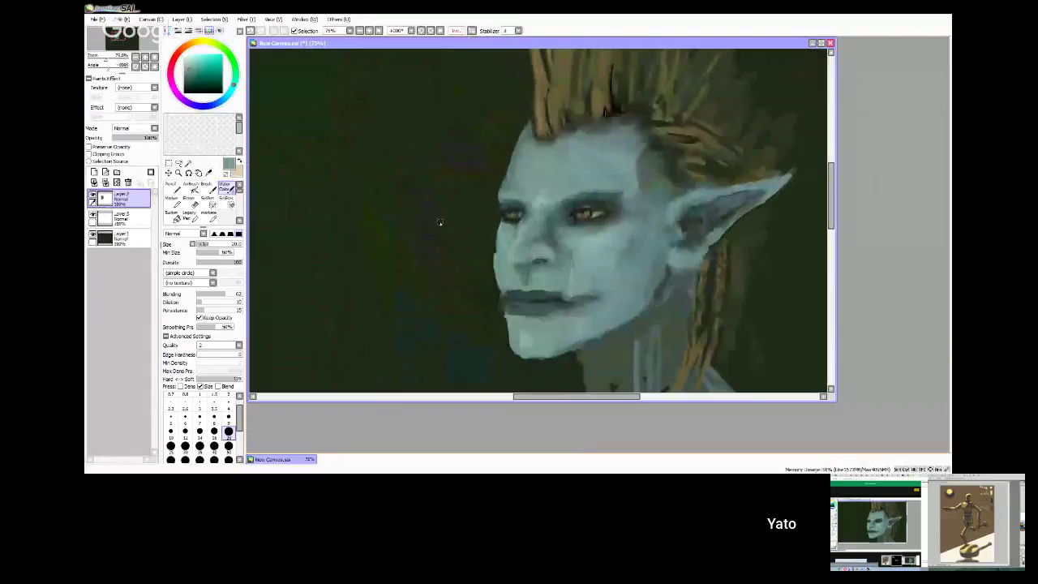
key(e)
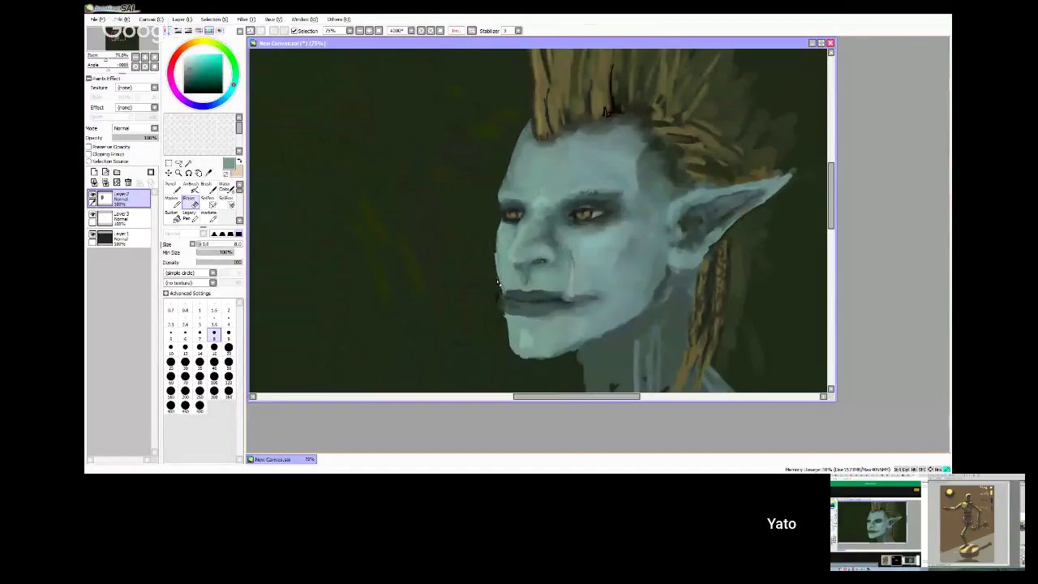
mouse_move(504, 297)
mouse_down()
mouse_move(515, 349)
mouse_move(531, 365)
mouse_up()
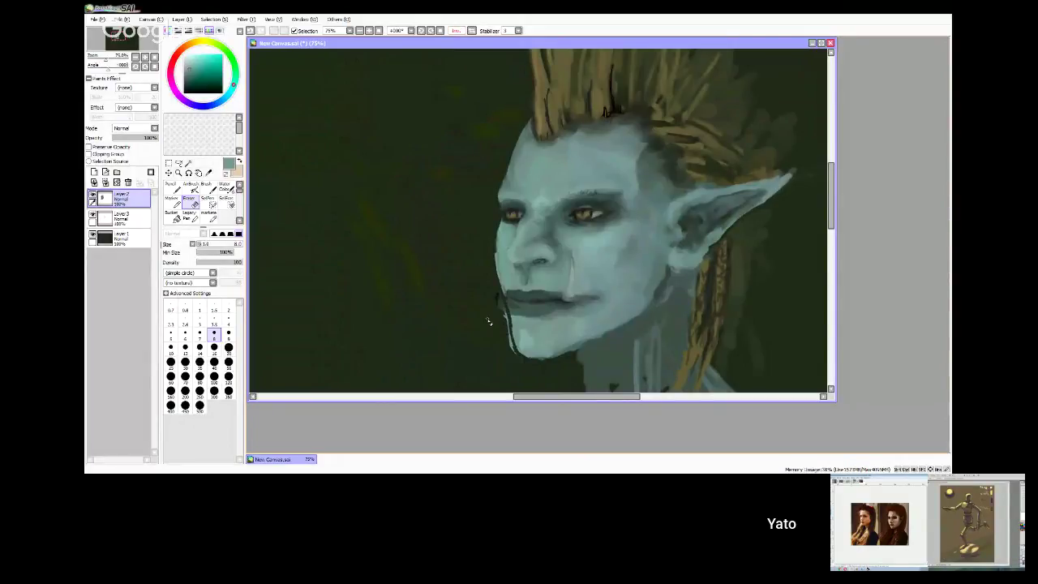
- Clean away the dark outline along the goblin's lips and chin with the Eraser at size 16, then return to the painting brush
click(214, 347)
mouse_move(493, 284)
mouse_down()
mouse_move(513, 350)
mouse_move(547, 368)
mouse_move(524, 355)
mouse_up()
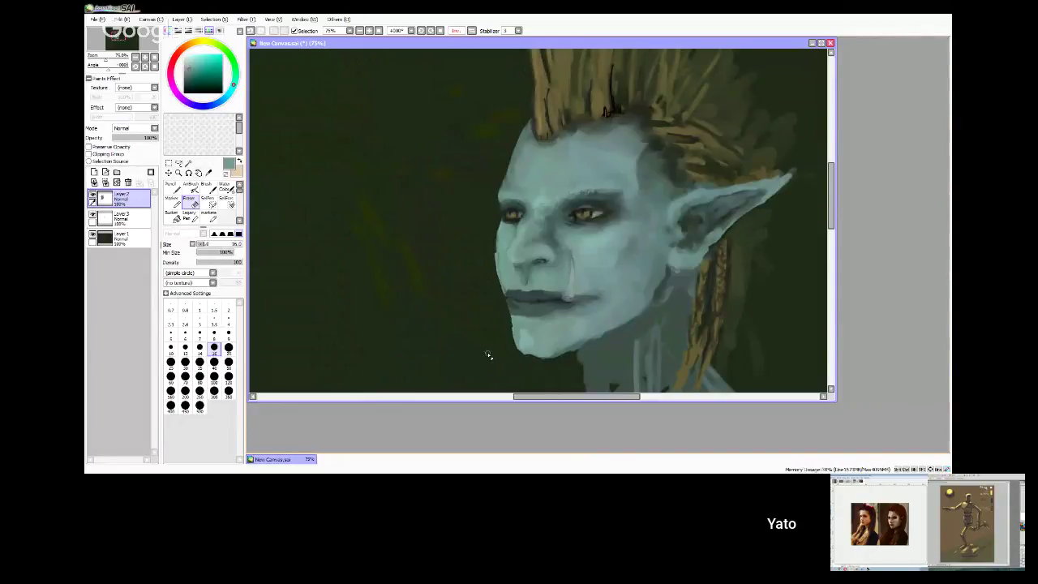
key(c)
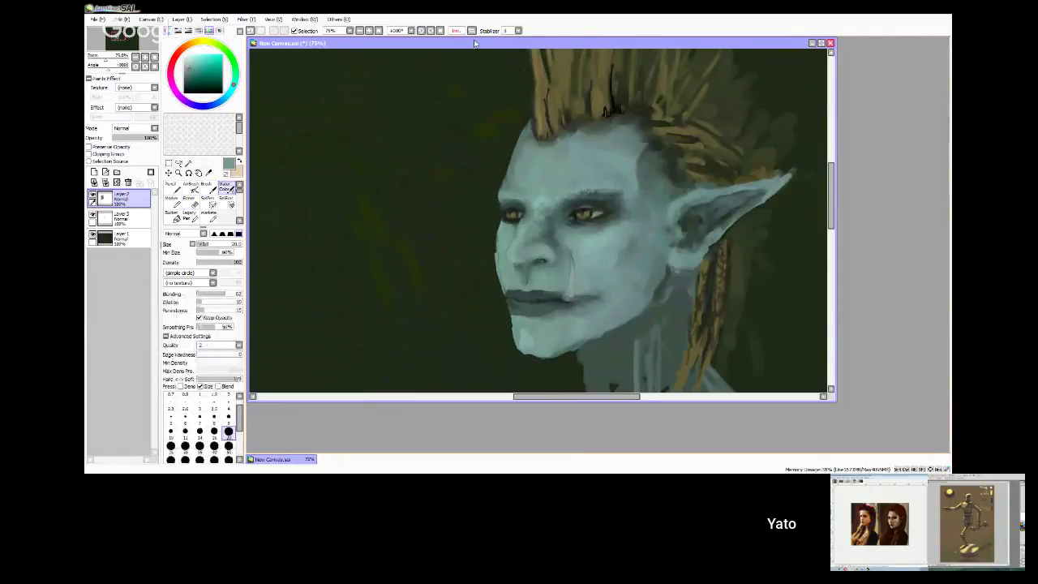
- Sample the dark shadow tone above the goblin's far eye and set the brush size to 16 for shading the brow
click(471, 31)
click(472, 31)
alt+click(514, 203)
key(bracketleft)
key(bracketleft)
key(bracketleft)
key(bracketleft)
key(bracketleft)
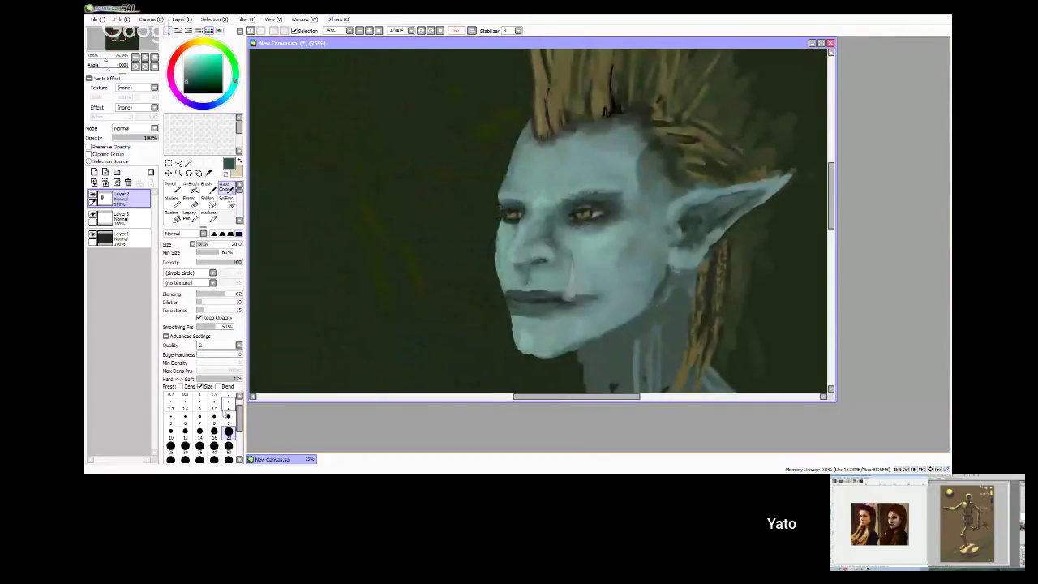
key(bracketright)
key(bracketright)
key(bracketright)
key(bracketright)
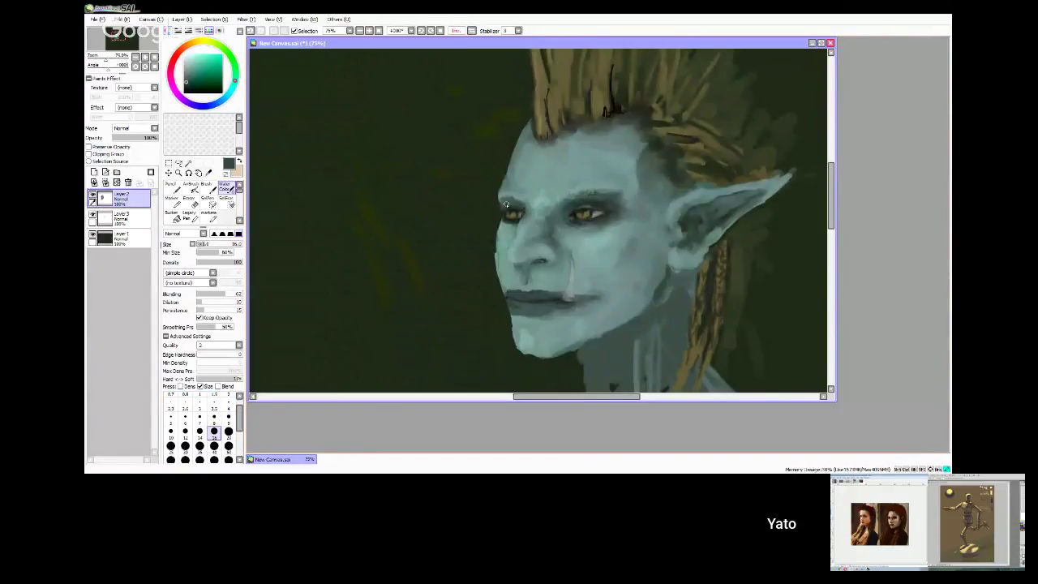
- Sample the dark green background beside the goblin's brow, switch to the Eraser and reduce its size
alt+click(487, 199)
key(e)
key(bracketleft)
key(bracketleft)
key(bracketleft)
key(bracketleft)
key(bracketleft)
key(bracketleft)
key(bracketleft)
key(bracketleft)
key(bracketleft)
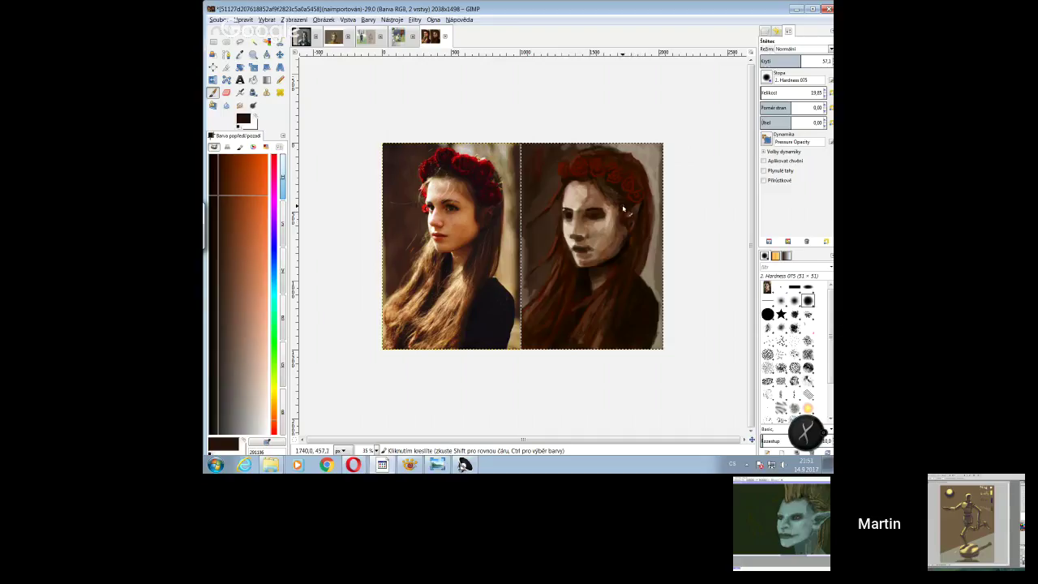
- In GIMP, choose a dark brown and set the brush size to 10.85 for the elf's hair details
click(216, 180)
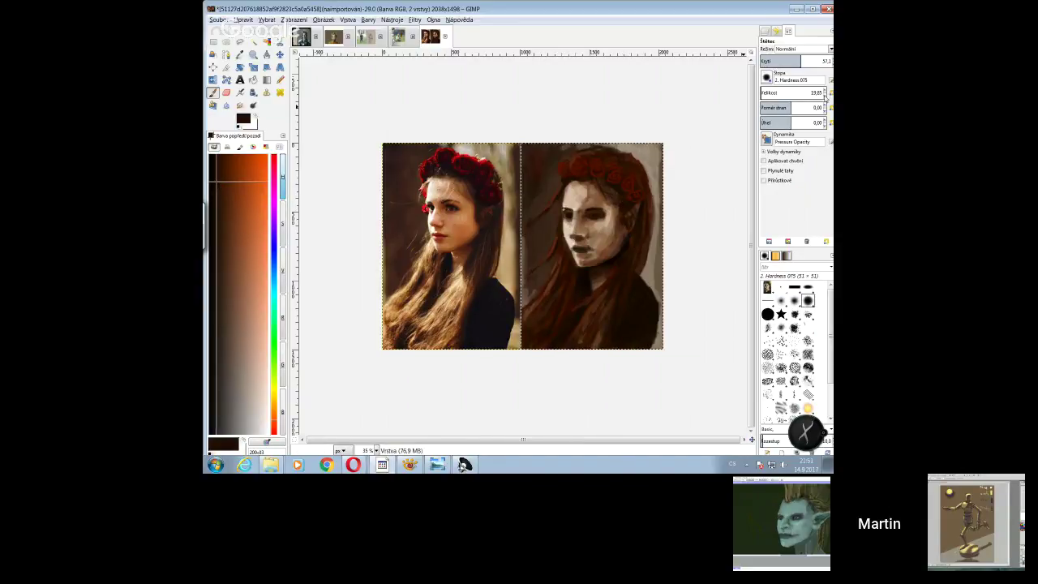
click(825, 95)
click(824, 95)
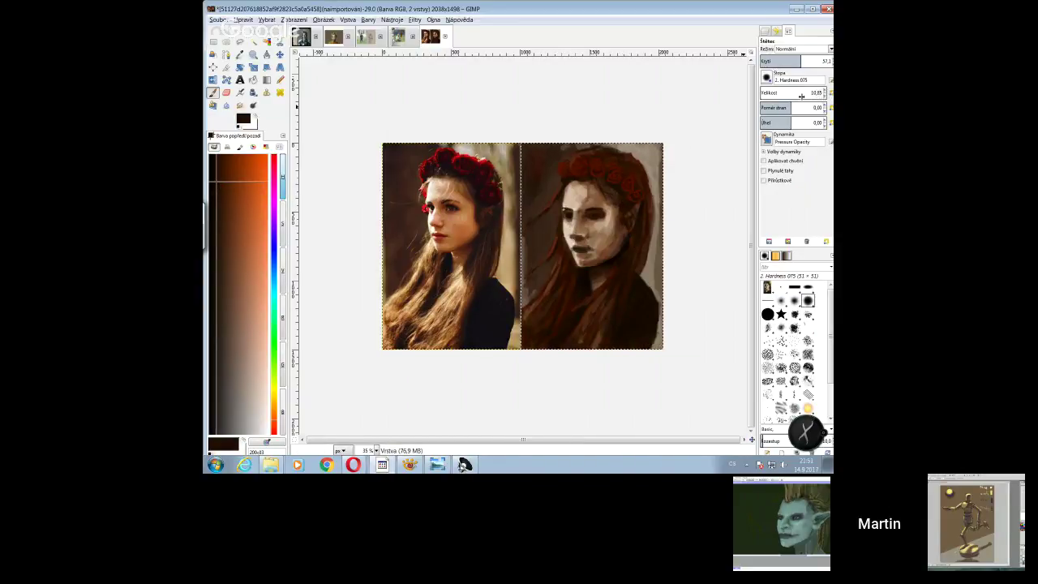
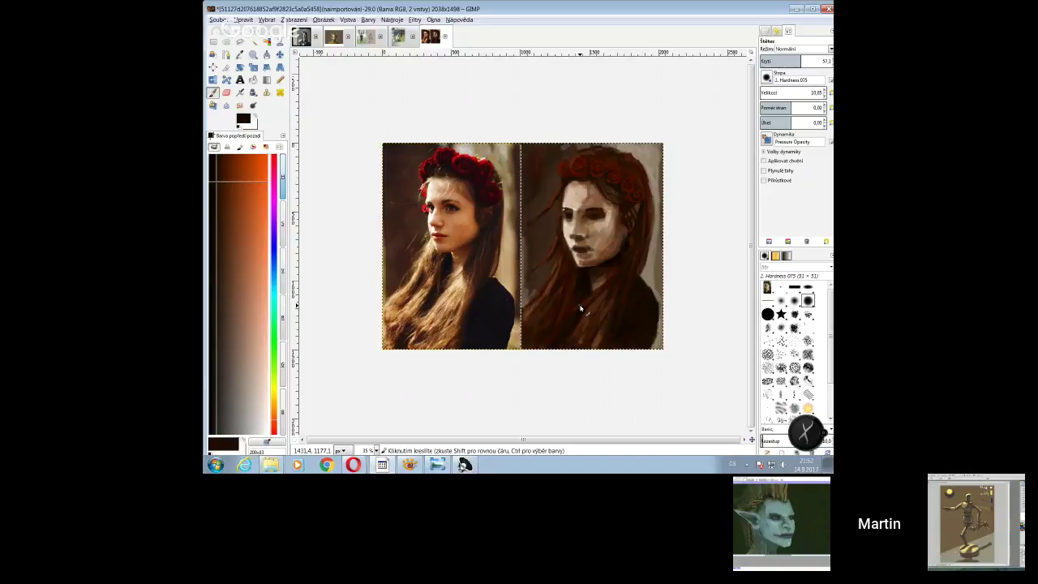
- Widen the canvas of the elf portrait to 2234 px, keeping the height at 1498 px
click(328, 20)
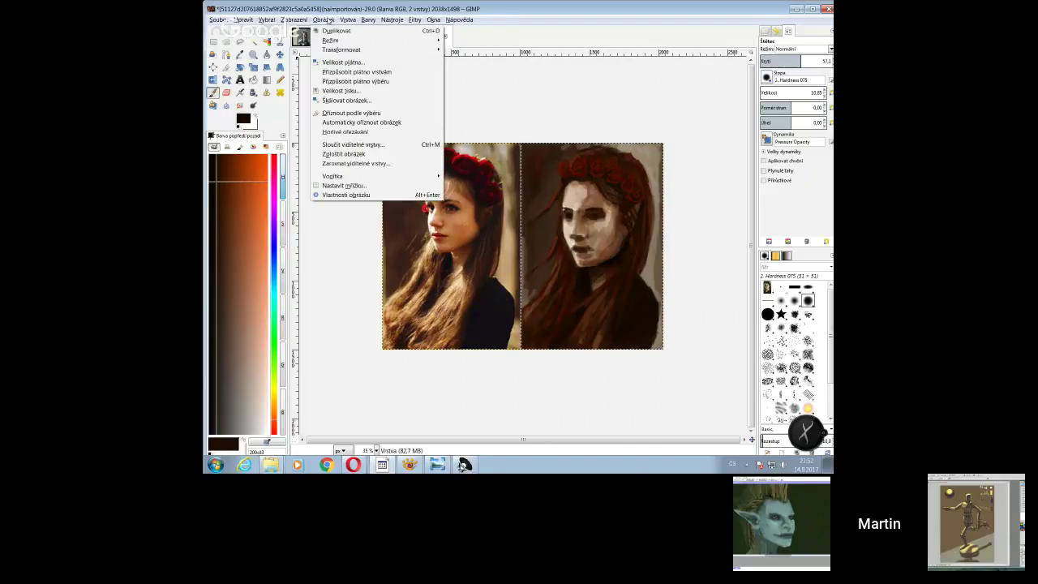
click(342, 62)
text(2420)
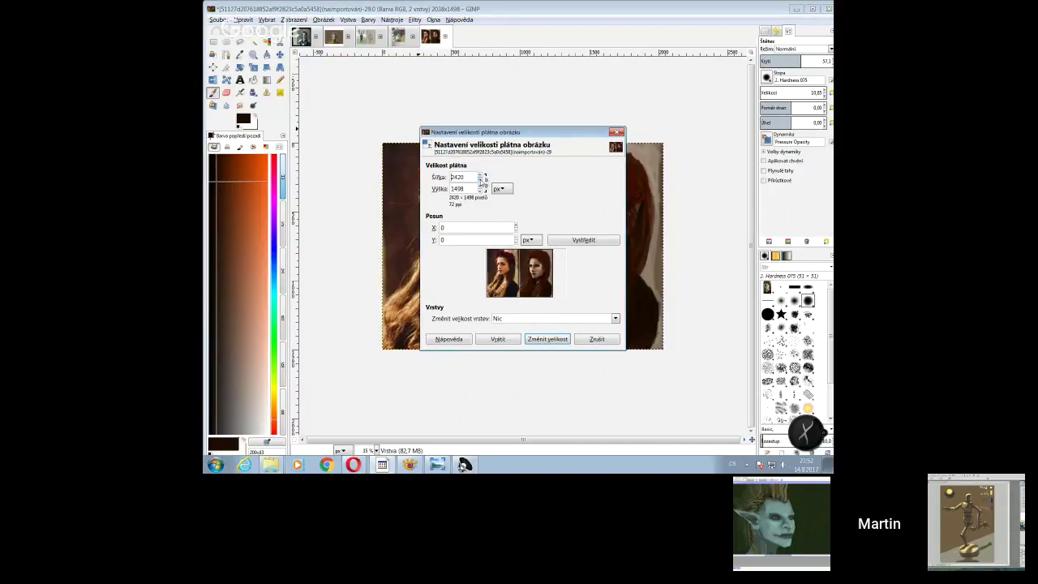
click(481, 180)
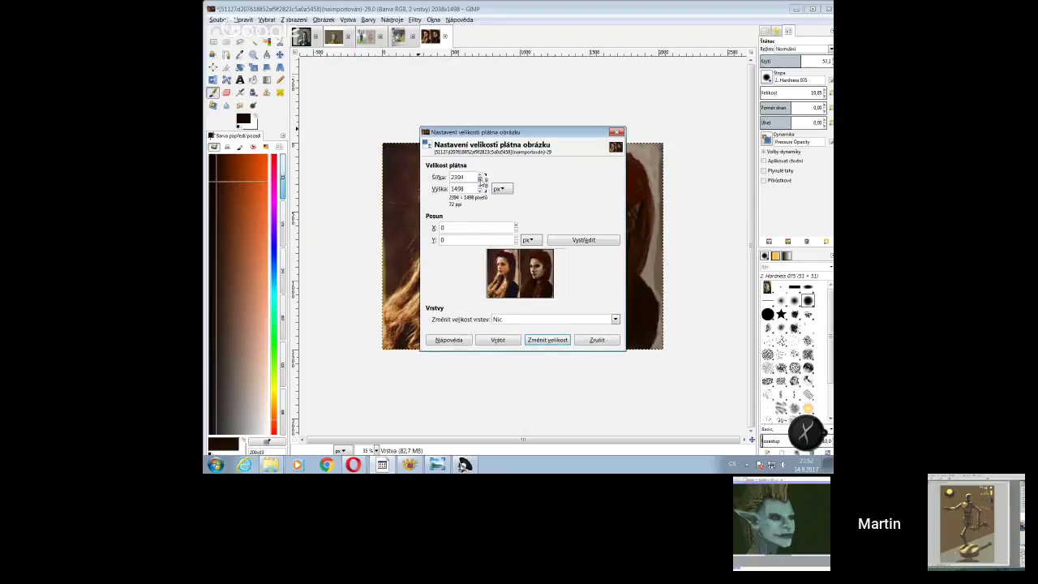
click(554, 344)
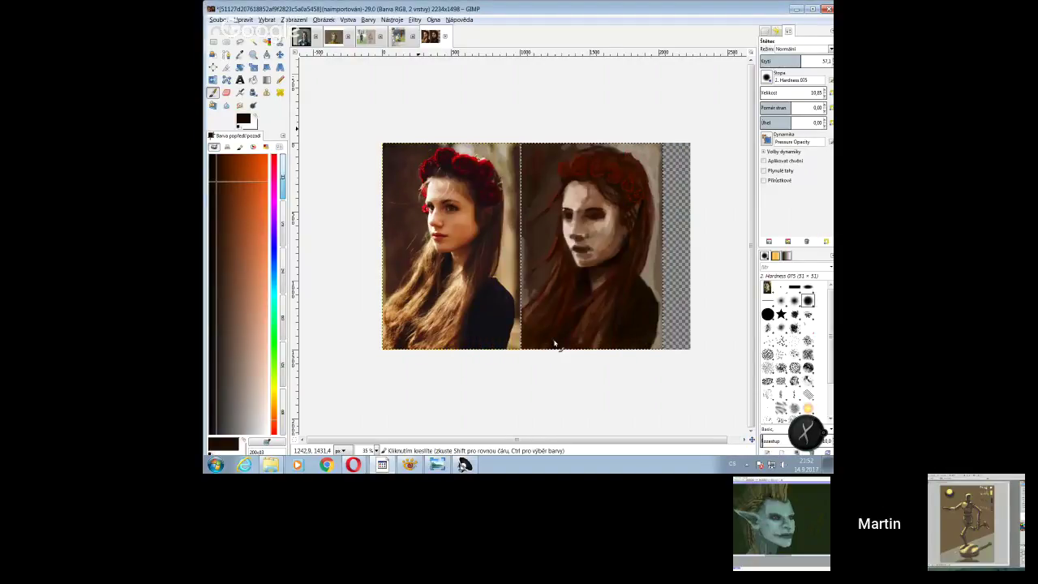
- Move the painted portrait layer to the right with the Move tool, leaving a narrow gap beside the reference photo
click(789, 30)
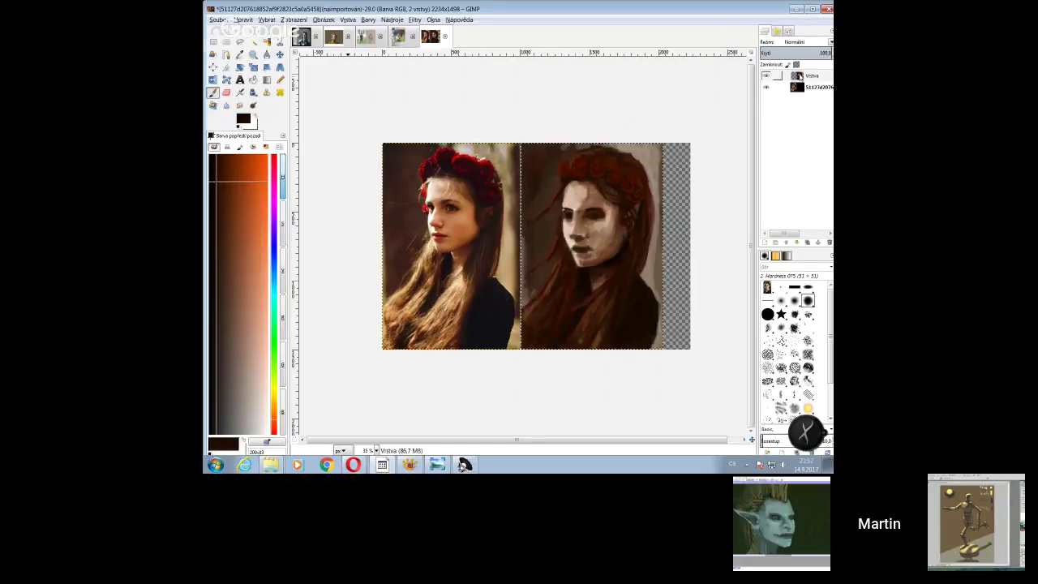
click(280, 55)
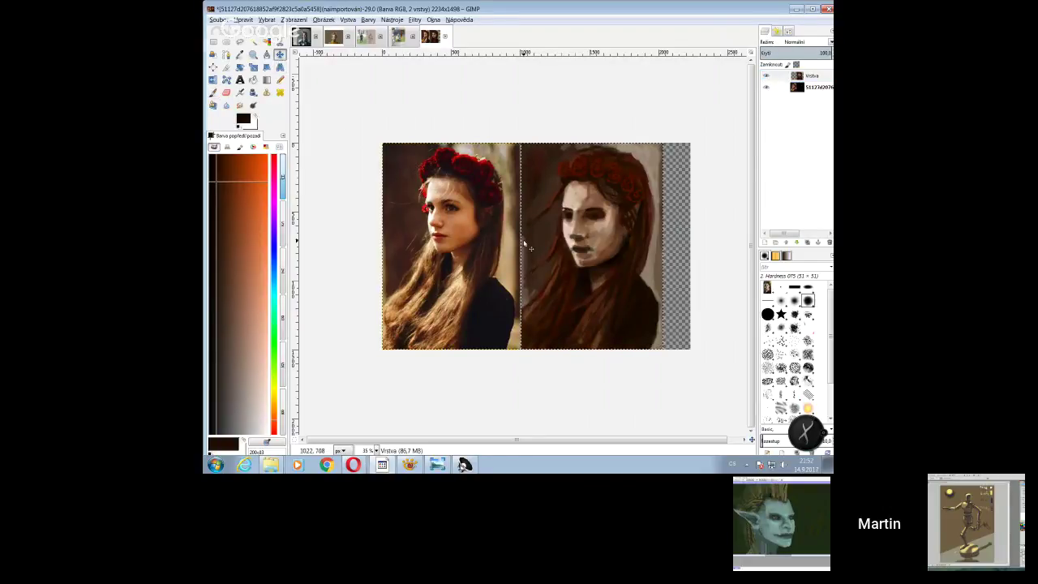
drag(589, 248, 608, 251)
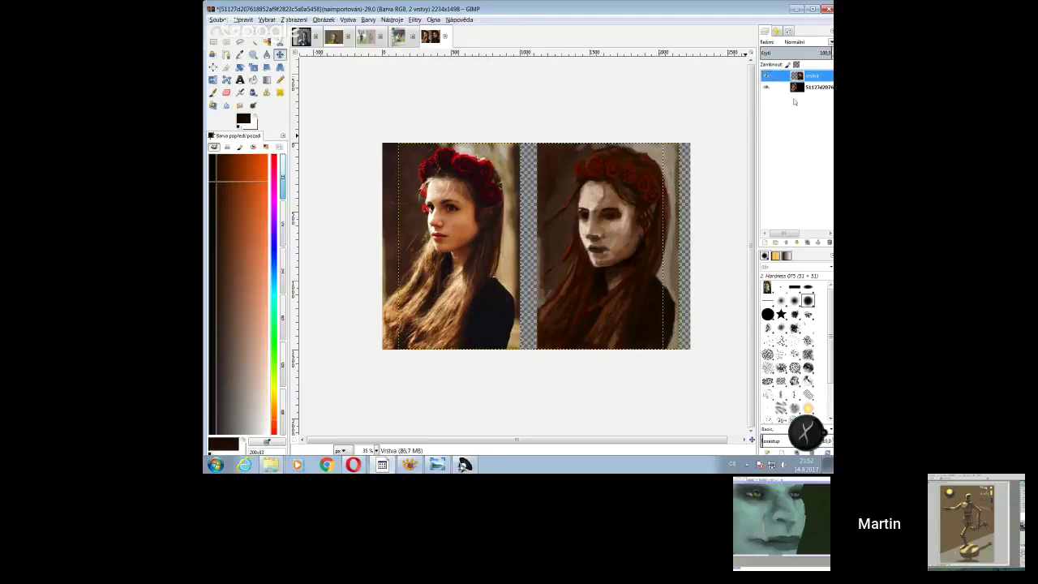
- Add a new transparent layer above the painted portrait and extend it to the full image size
click(766, 243)
click(770, 316)
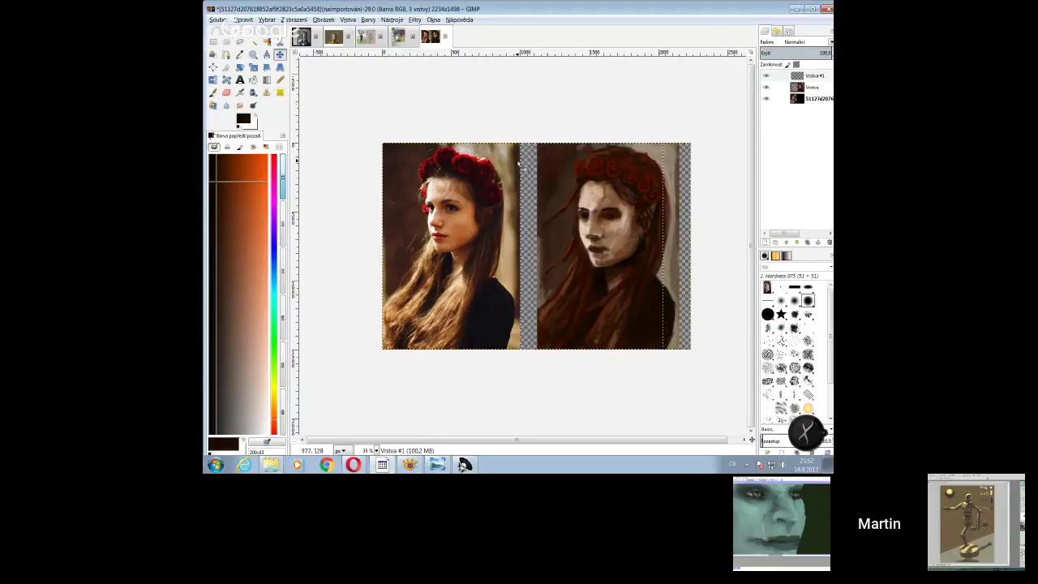
click(241, 18)
click(368, 92)
key(r)
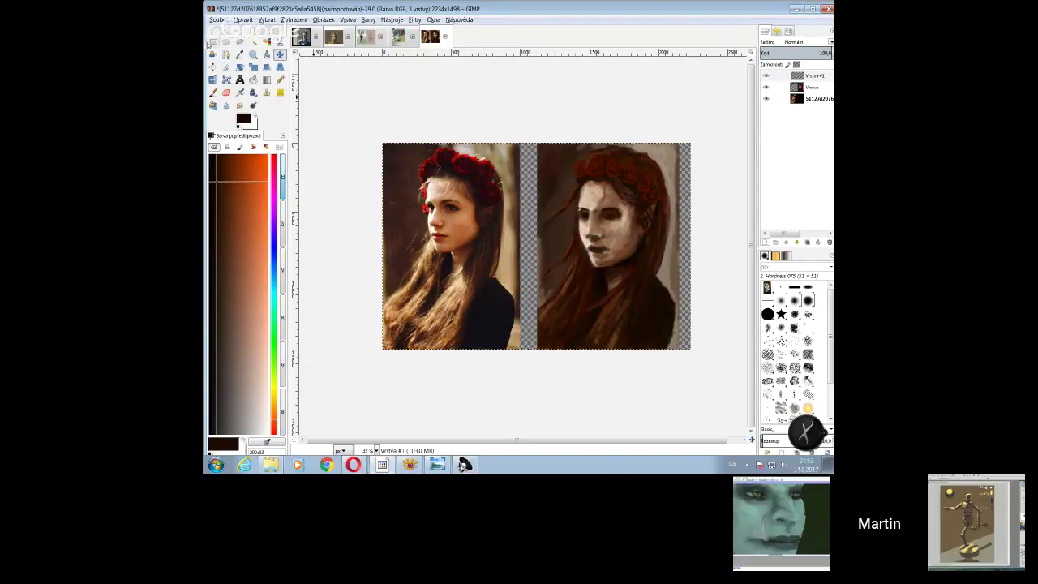
- Draw a rectangular selection around the painted portrait from the gap to the far canvas edge, and merge the new layer down
drag(524, 140, 701, 366)
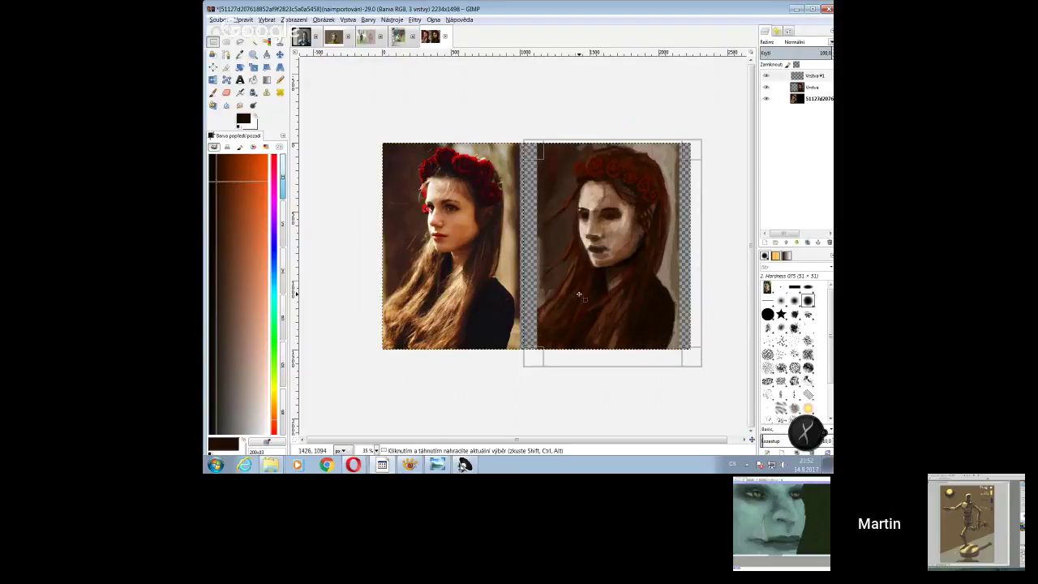
drag(539, 254, 535, 253)
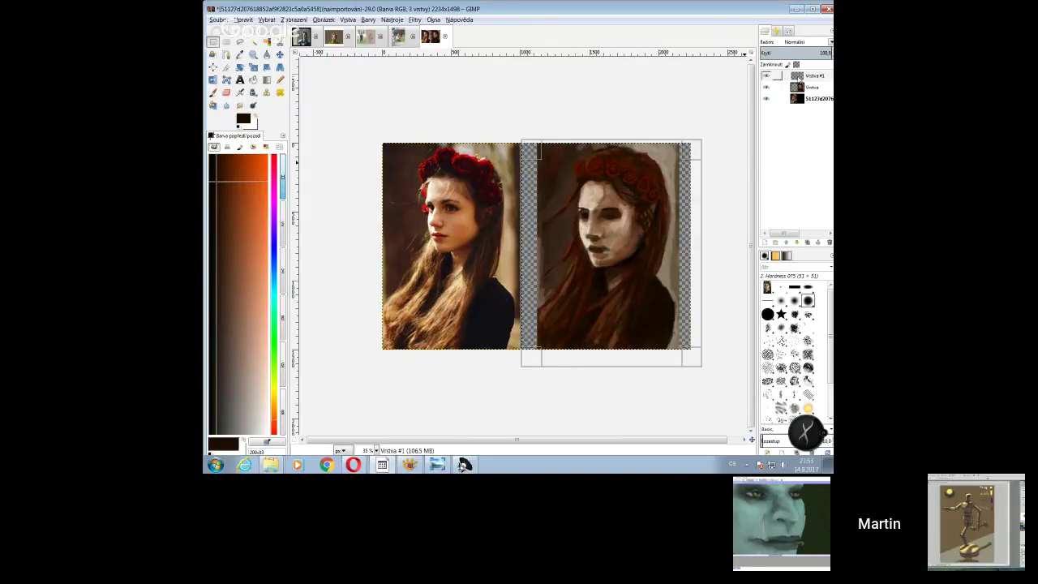
right_click(799, 77)
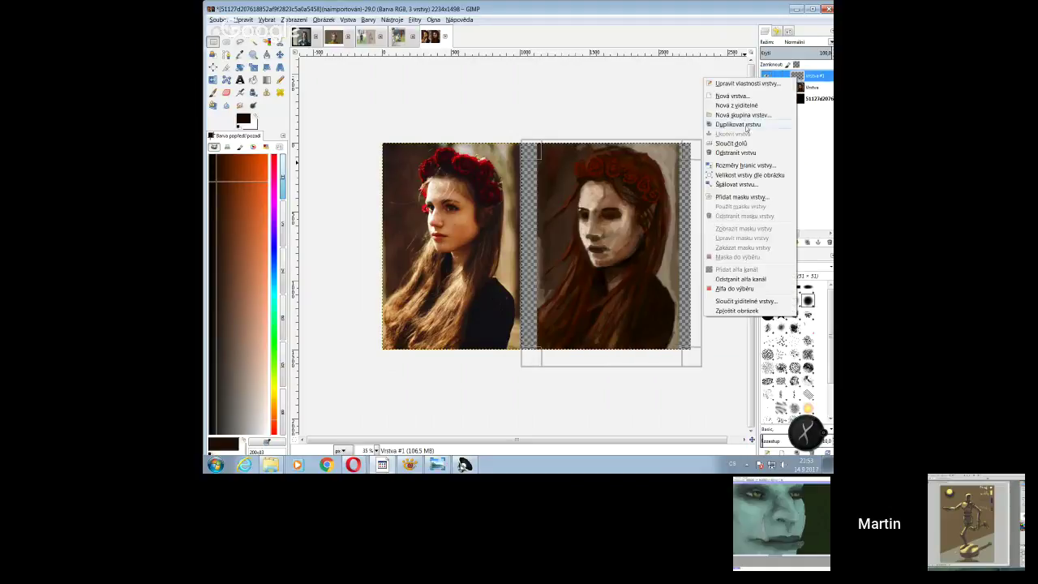
click(735, 143)
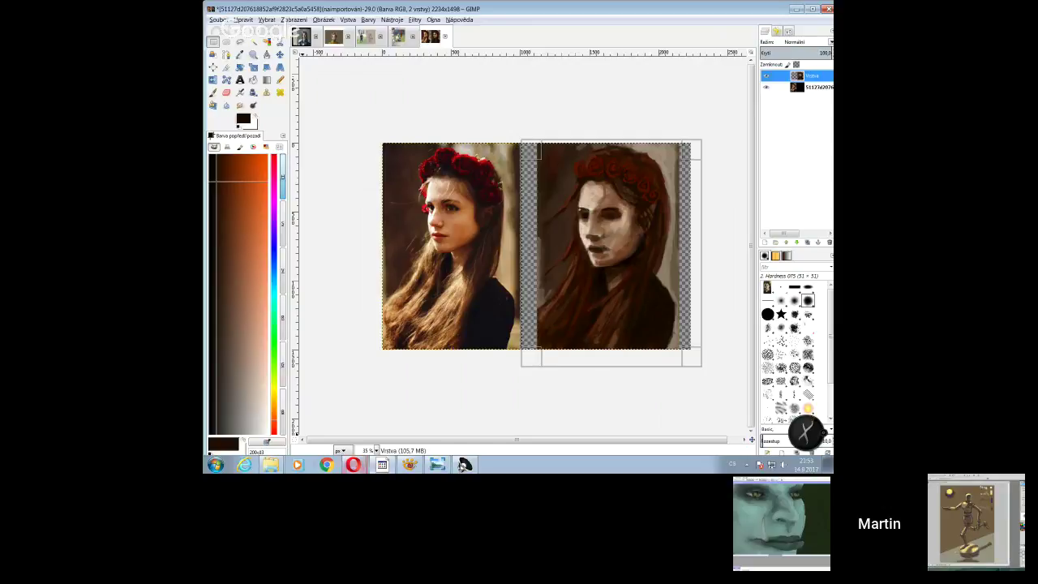
- Switch to Google Hangouts in Opera, view the shared mannequin painting and return to GIMP
click(329, 432)
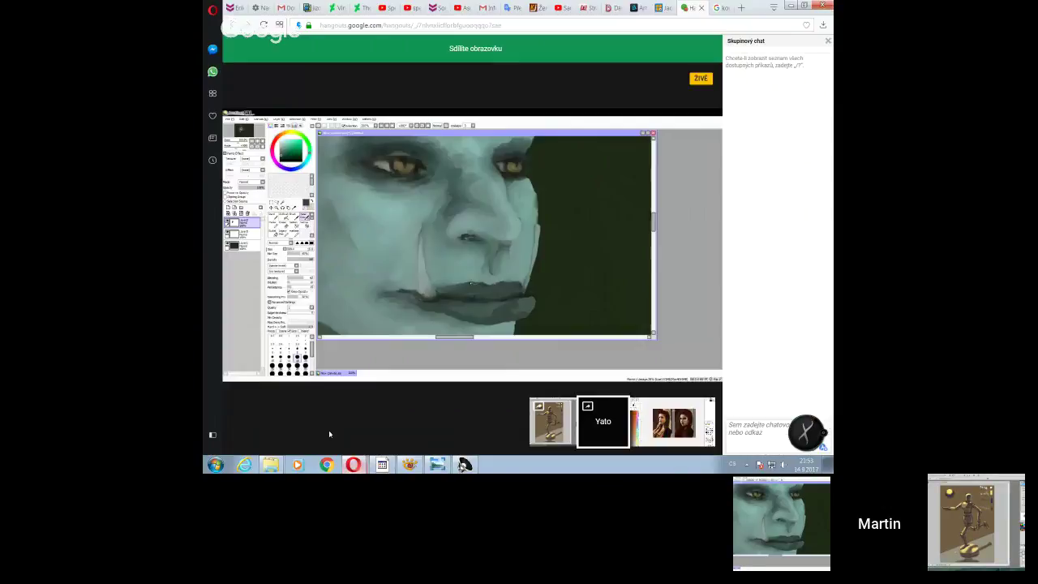
click(554, 421)
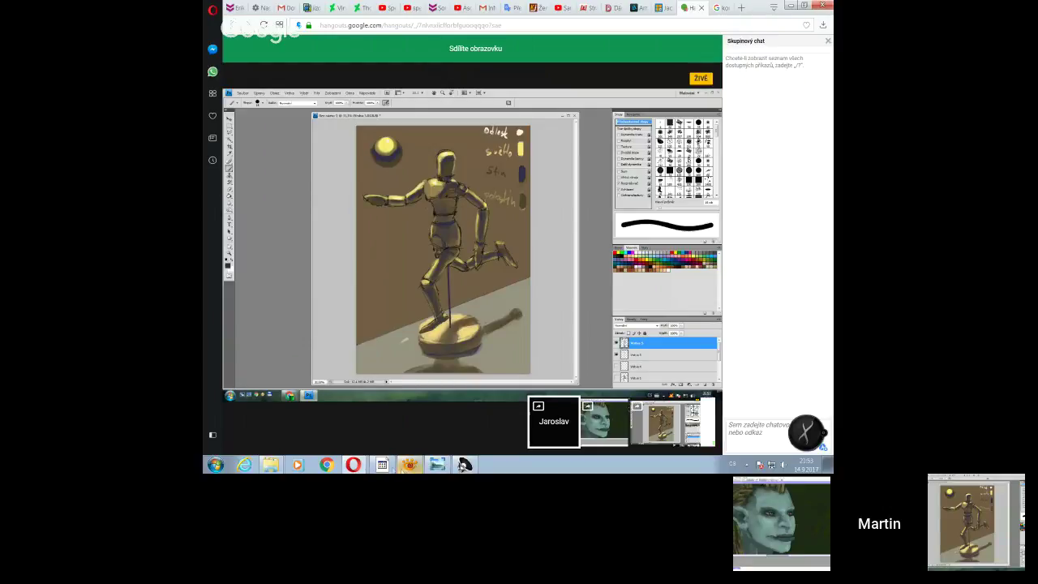
mouse_move(383, 465)
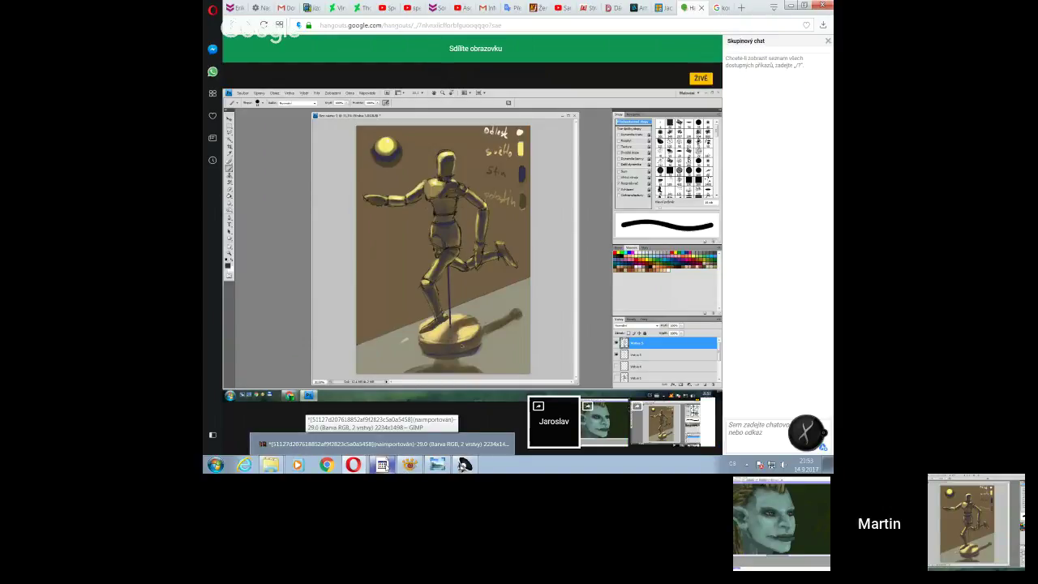
click(385, 466)
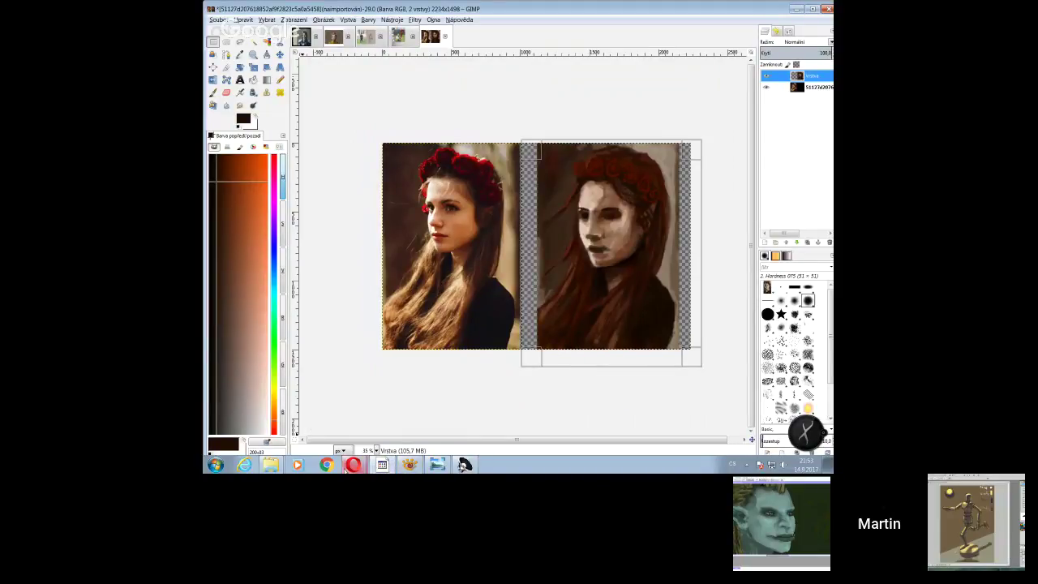
- Switch to Google Hangouts, examine the light and shading on the shared mannequin and goblin paintings, and return to GIMP
click(352, 463)
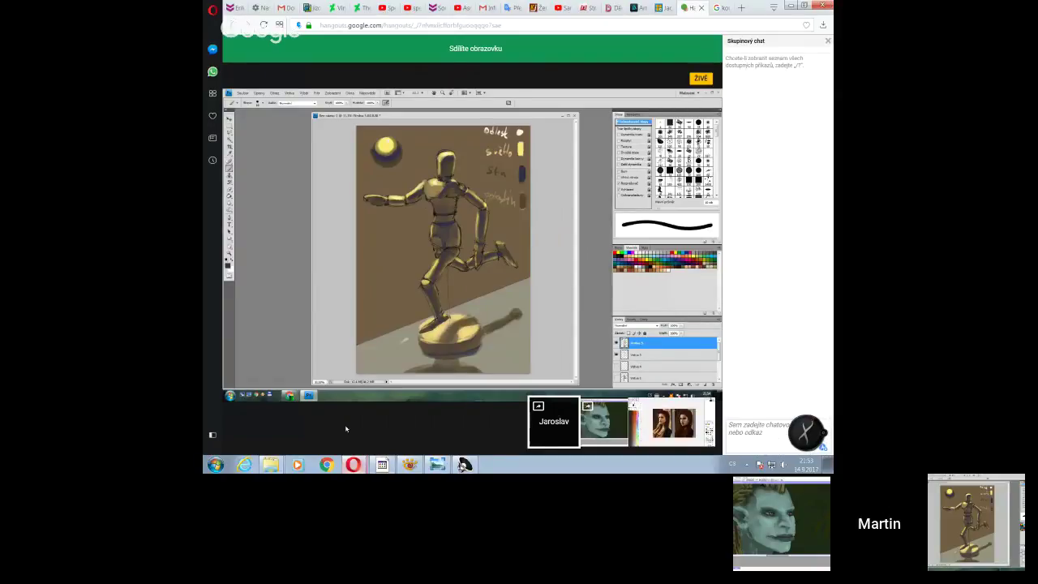
mouse_move(417, 229)
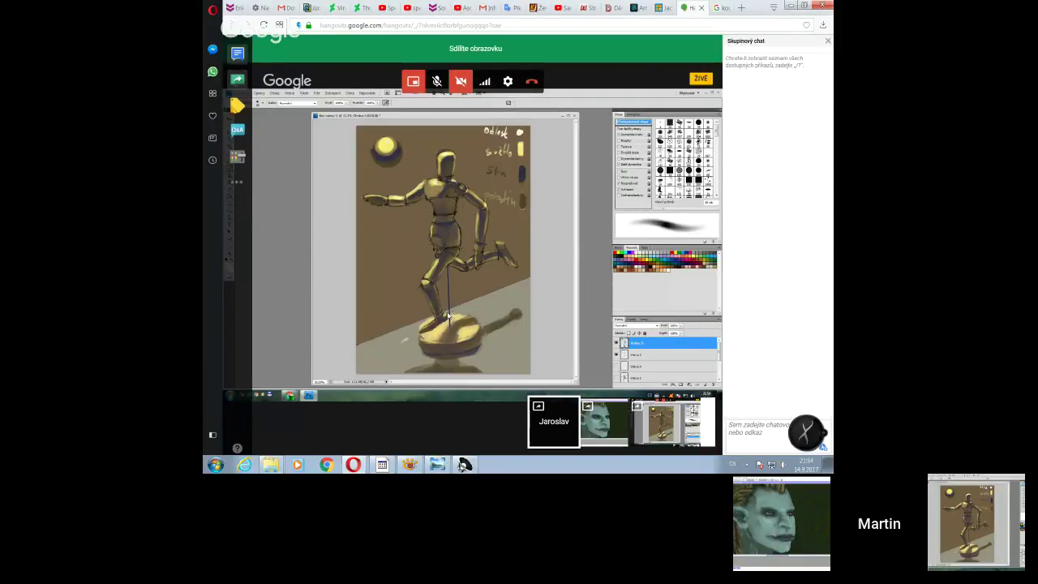
click(592, 421)
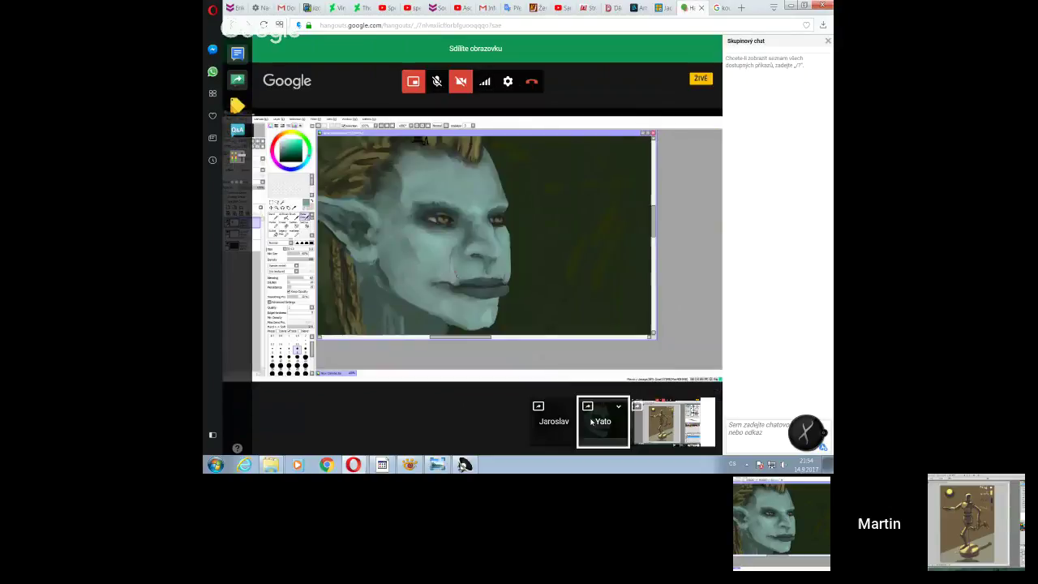
click(558, 417)
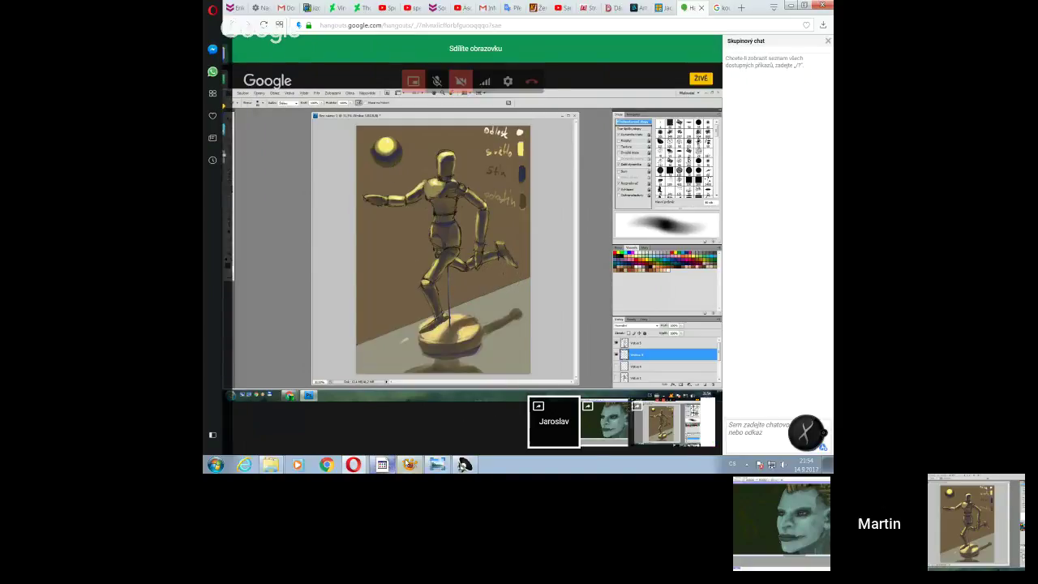
mouse_move(409, 463)
mouse_move(376, 465)
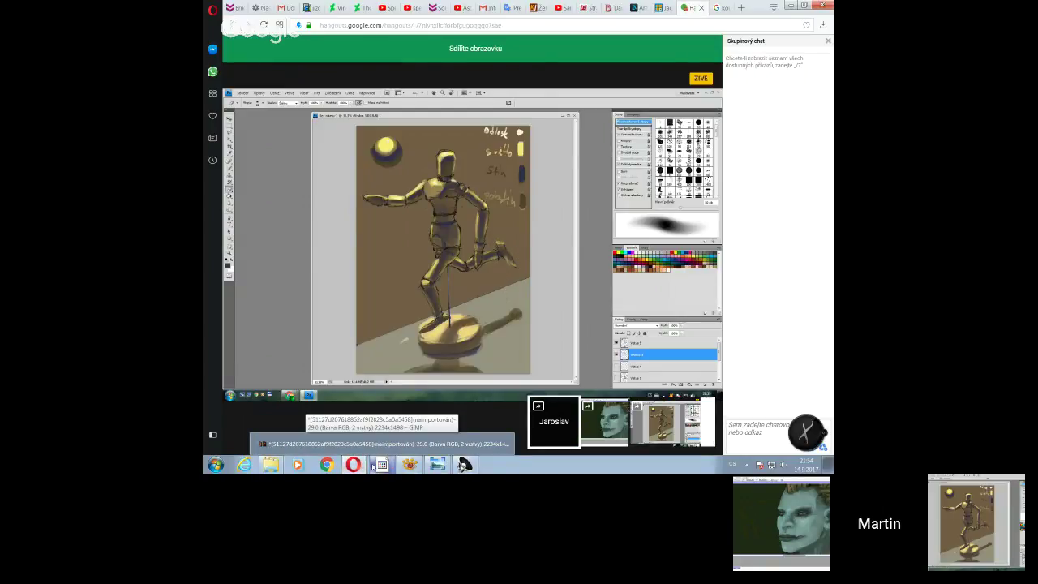
click(604, 418)
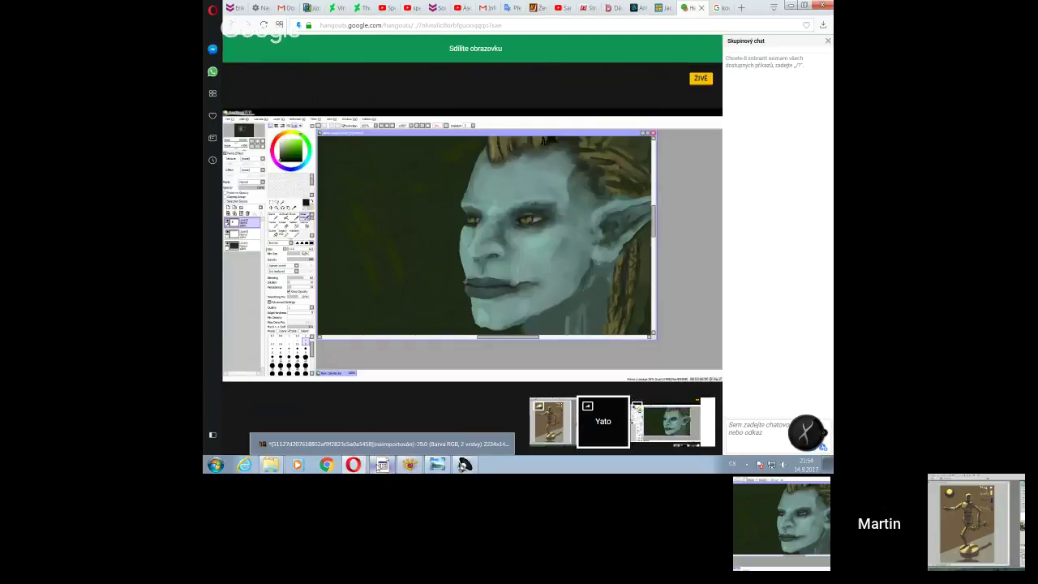
click(382, 464)
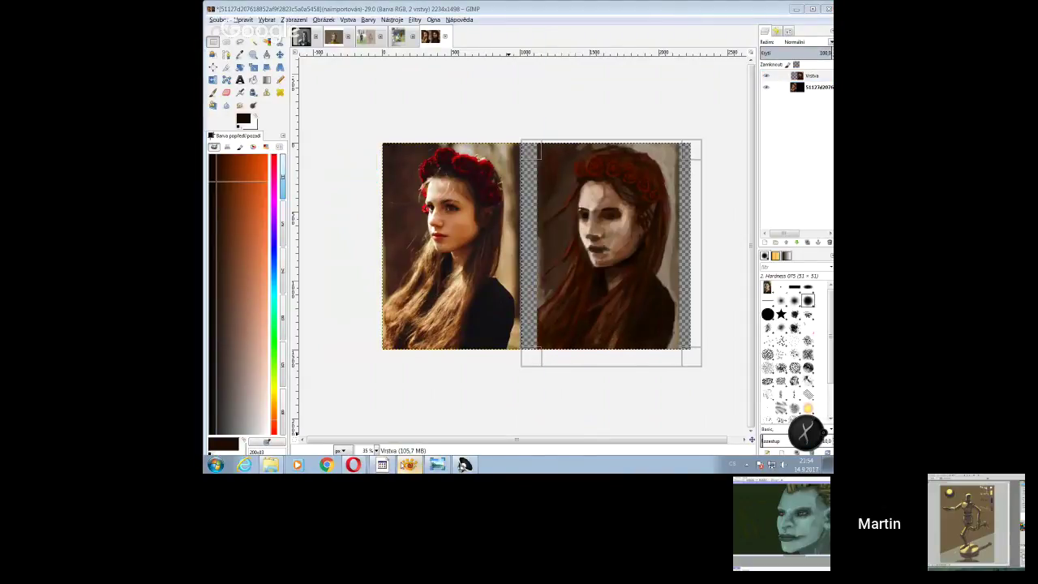
- Switch to Google Hangouts in Opera, compare the shared annotated mannequin light study with the goblin portrait, and return to GIMP
key(alt+F4)
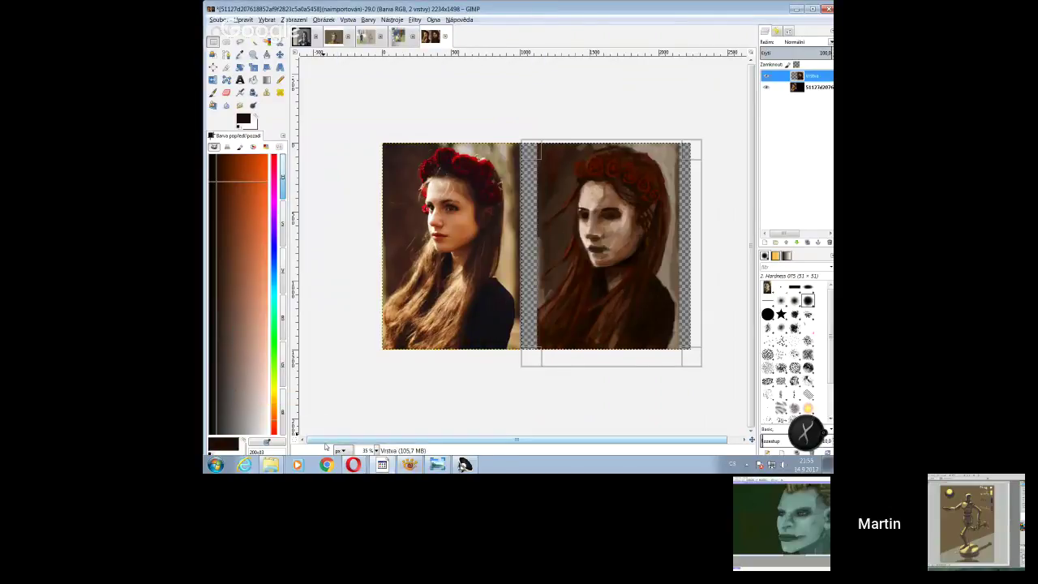
mouse_move(353, 464)
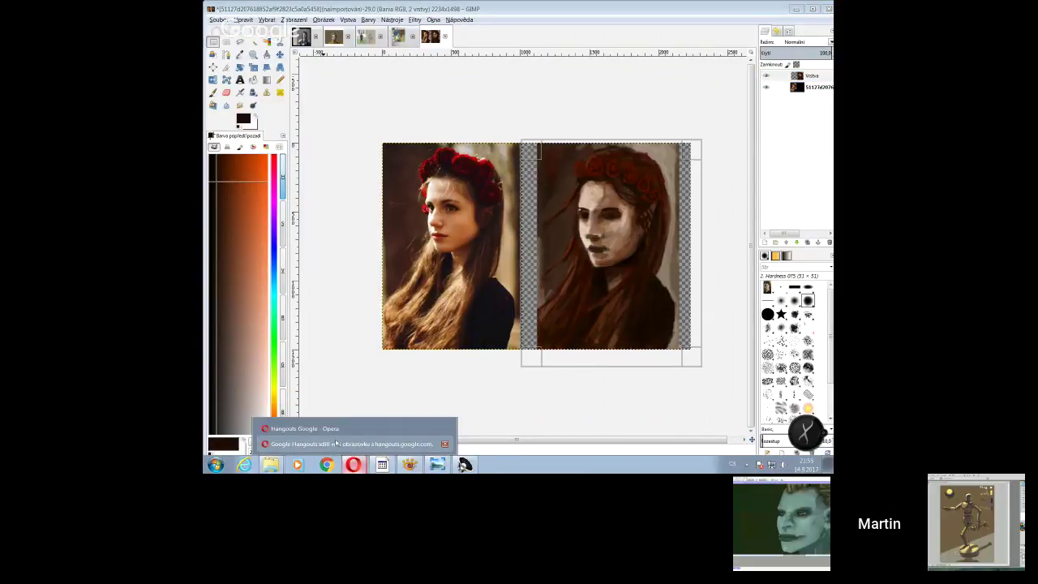
click(335, 444)
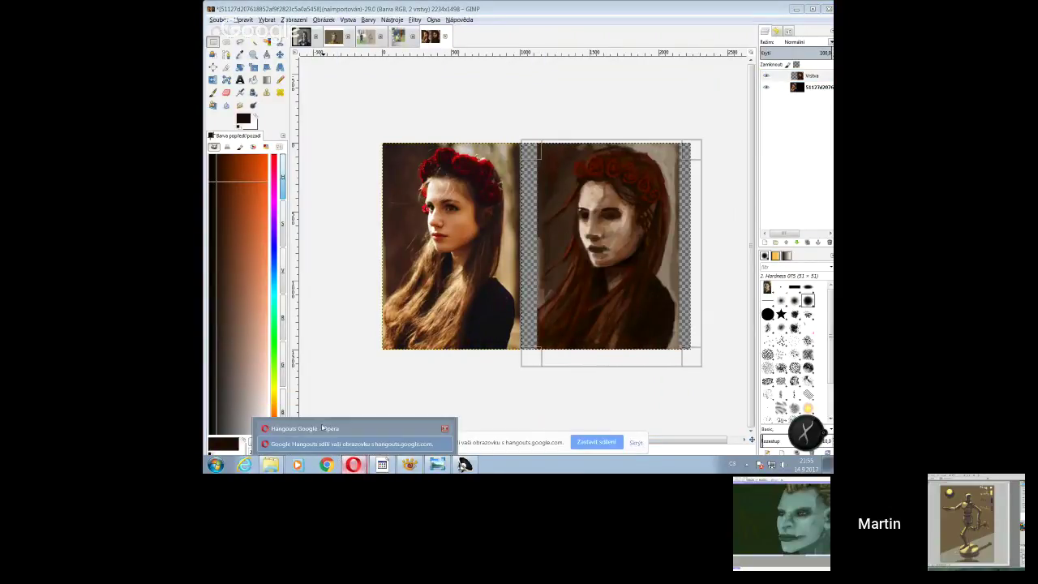
click(324, 428)
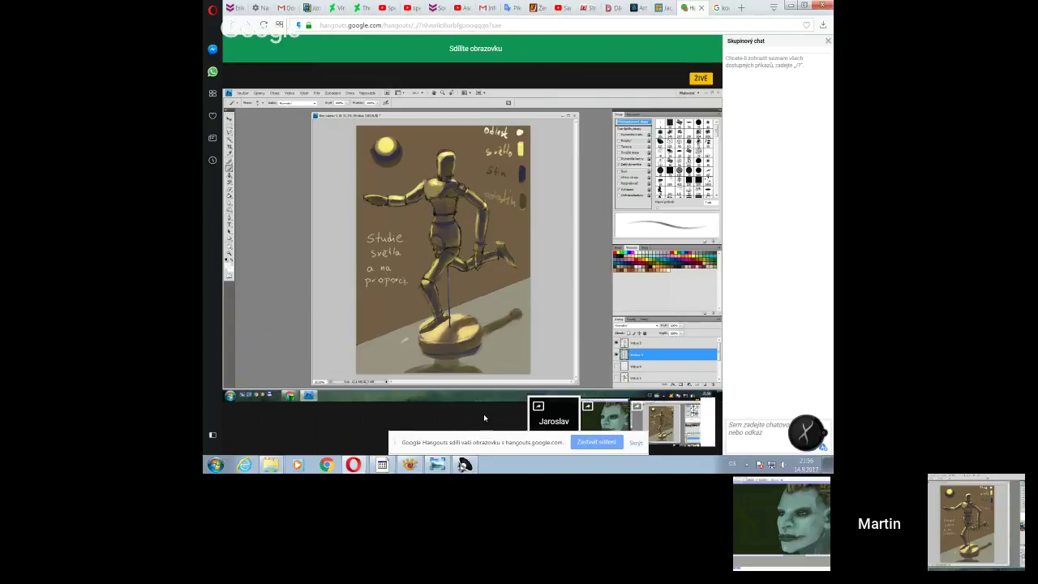
mouse_move(225, 446)
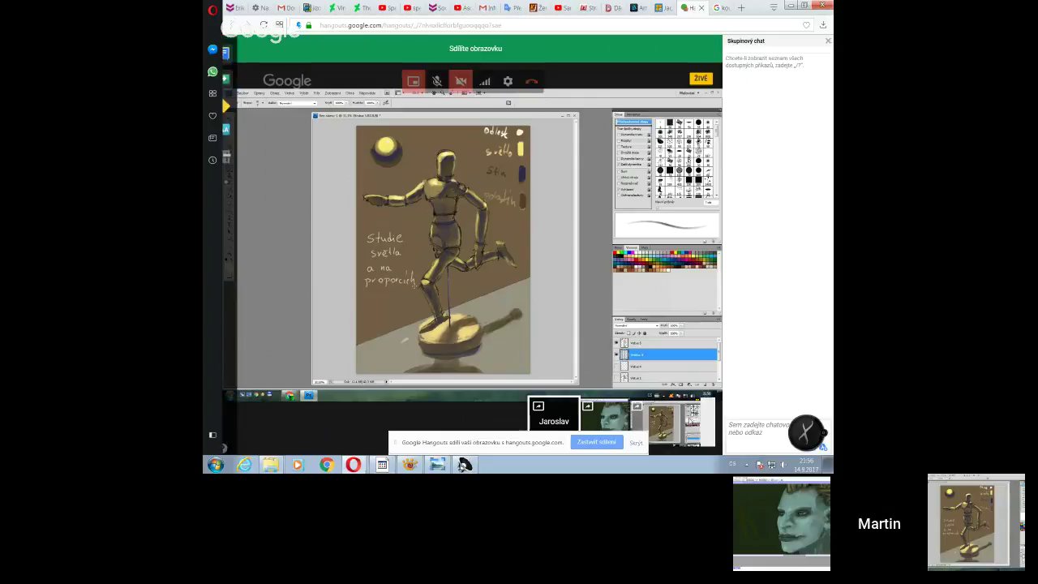
click(605, 419)
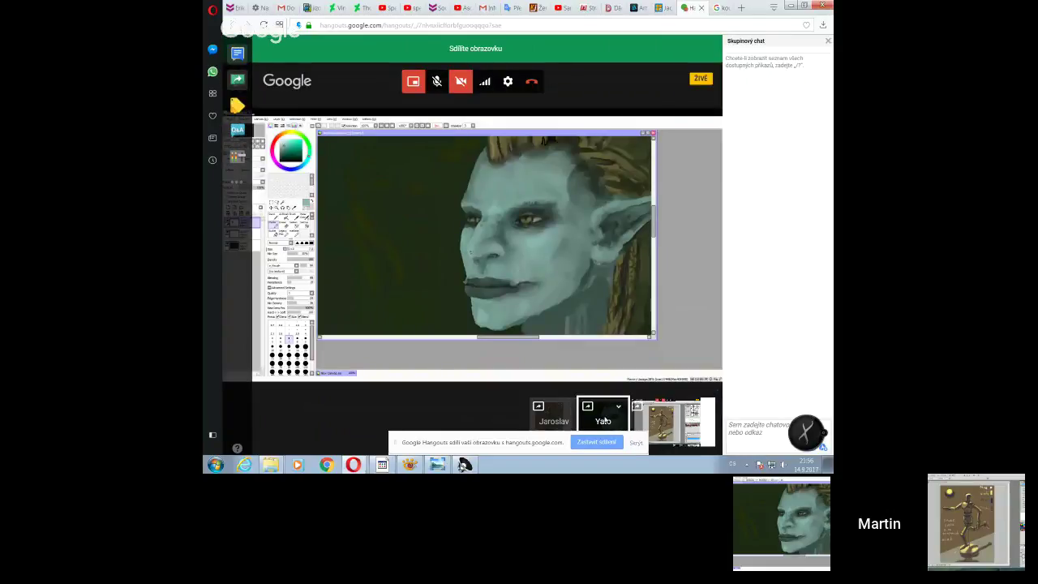
click(556, 418)
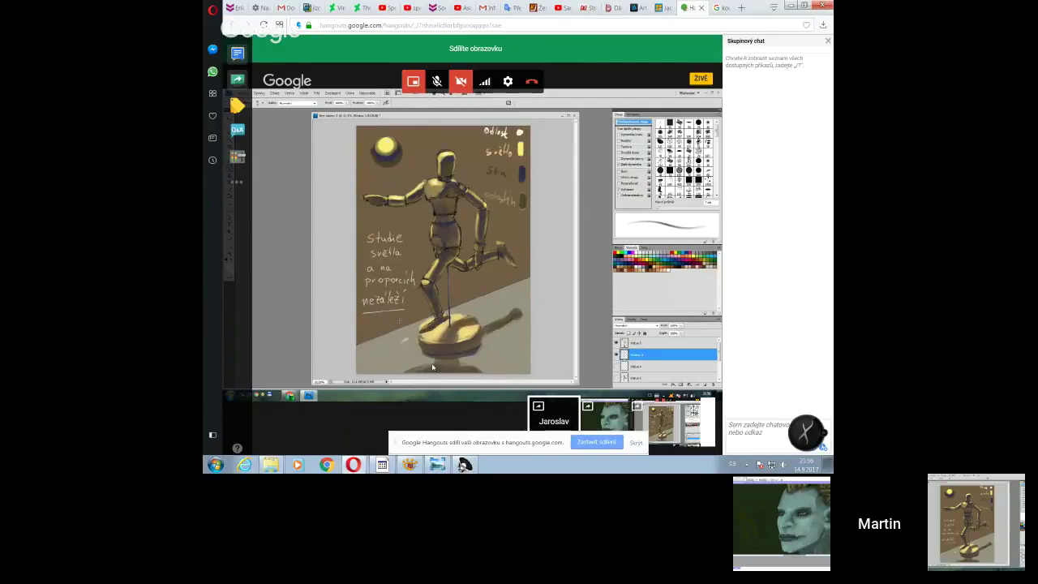
mouse_move(602, 423)
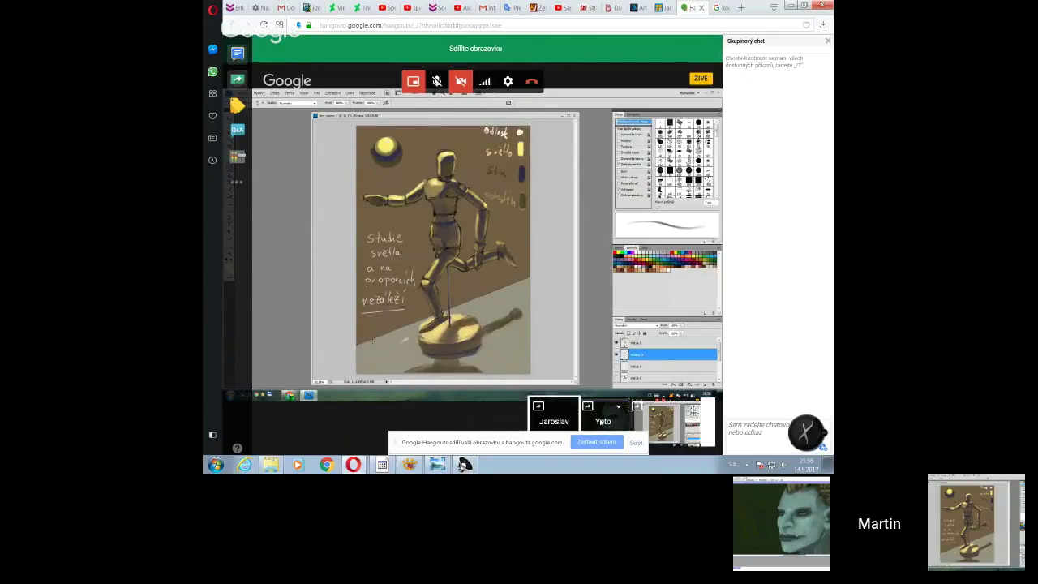
click(601, 422)
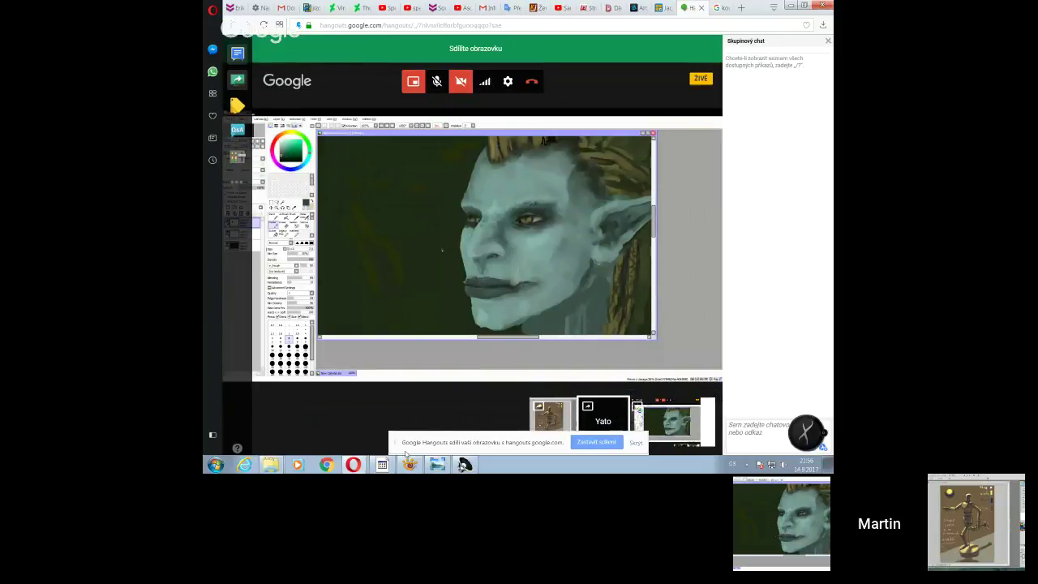
mouse_move(382, 465)
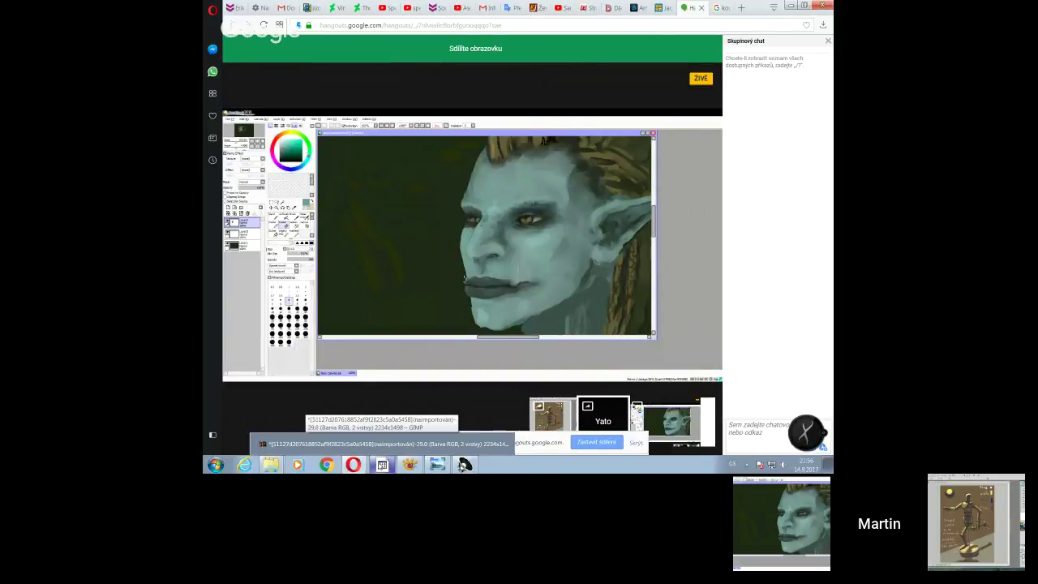
click(381, 443)
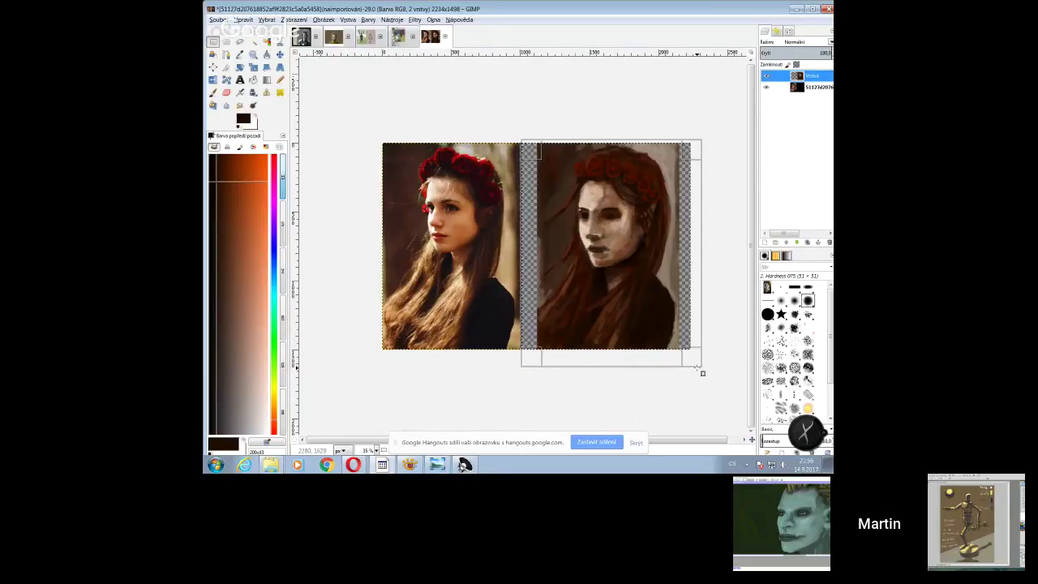
- Pick a dark red, brighten it to a saturated red, and paint the painted portrait's rose wreath with the Paintbrush
click(274, 160)
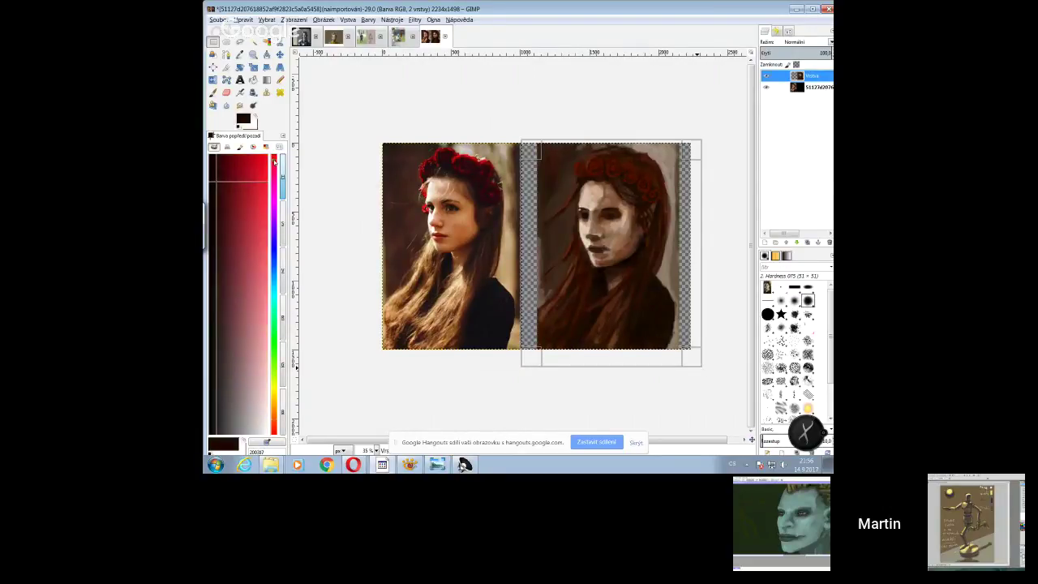
click(229, 159)
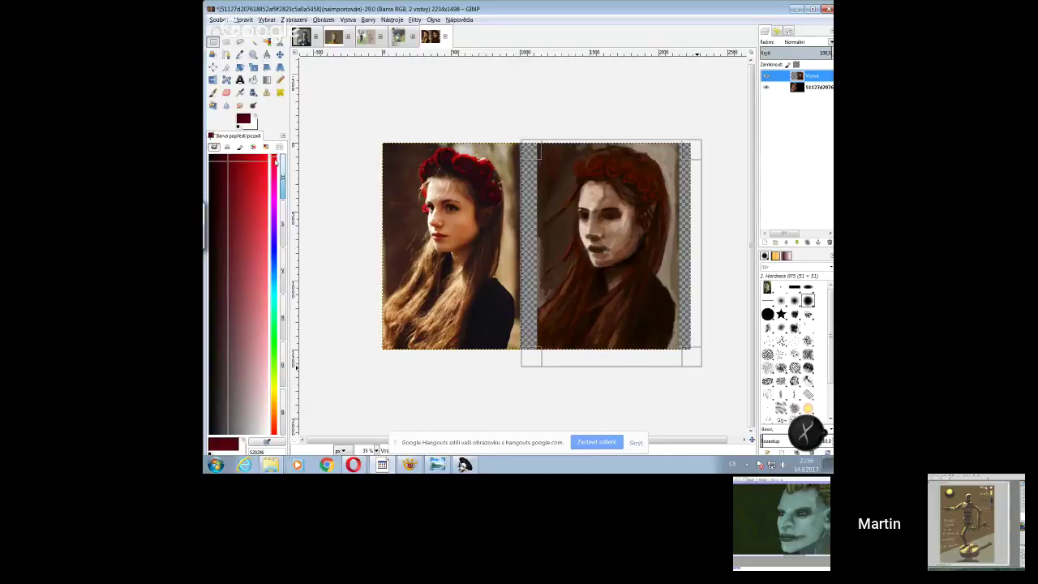
click(234, 180)
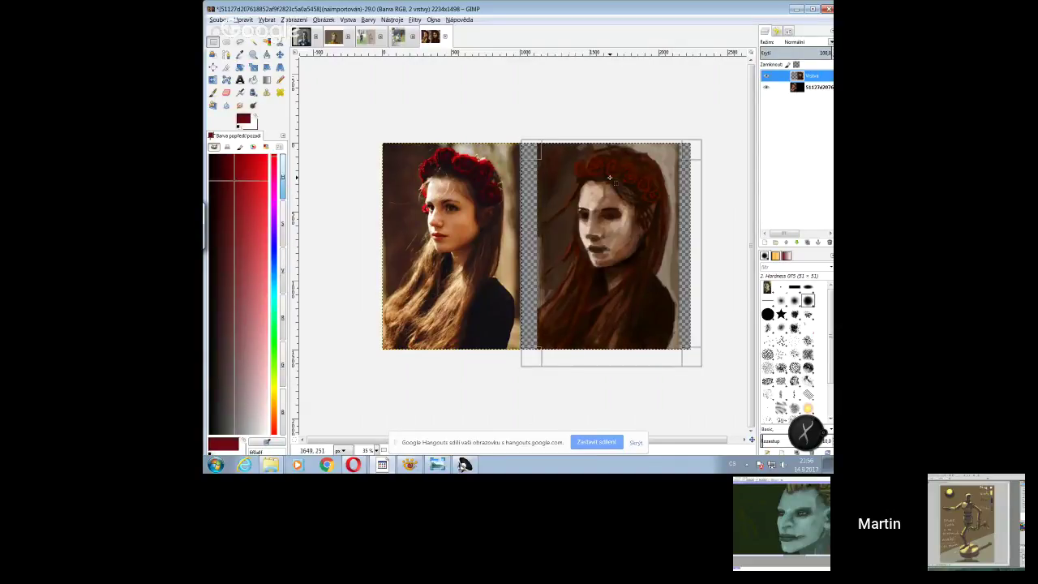
key(p)
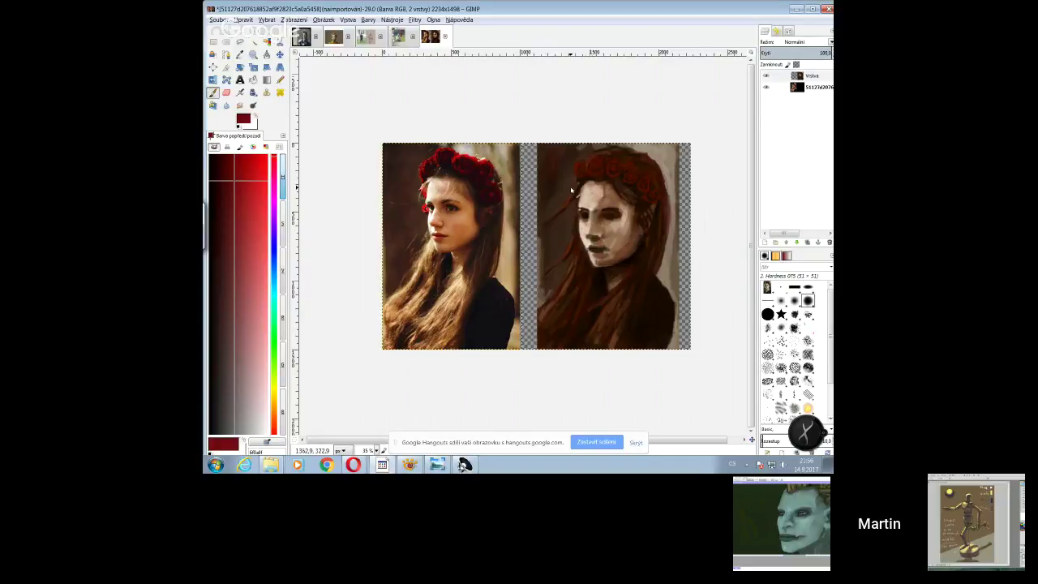
drag(238, 173, 247, 158)
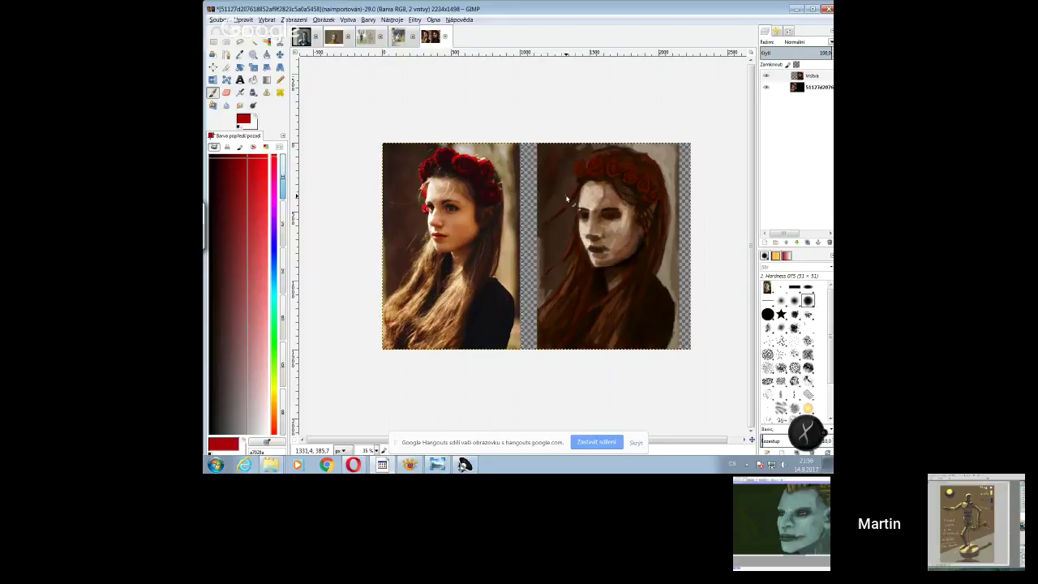
key(p)
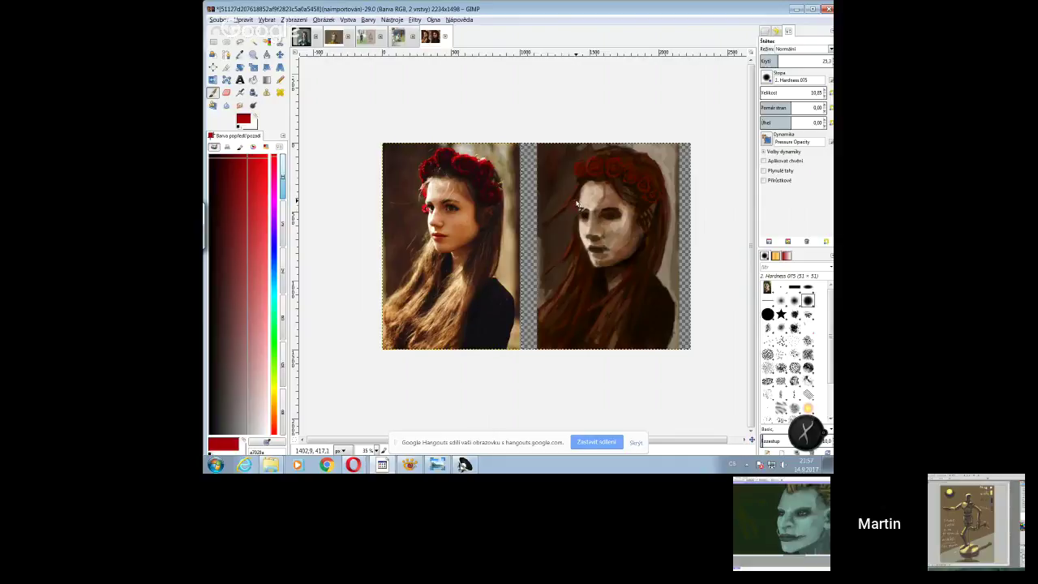
- Raise the brush opacity to 56.2 and work near-black and deep red tones into the painted wreath
click(223, 158)
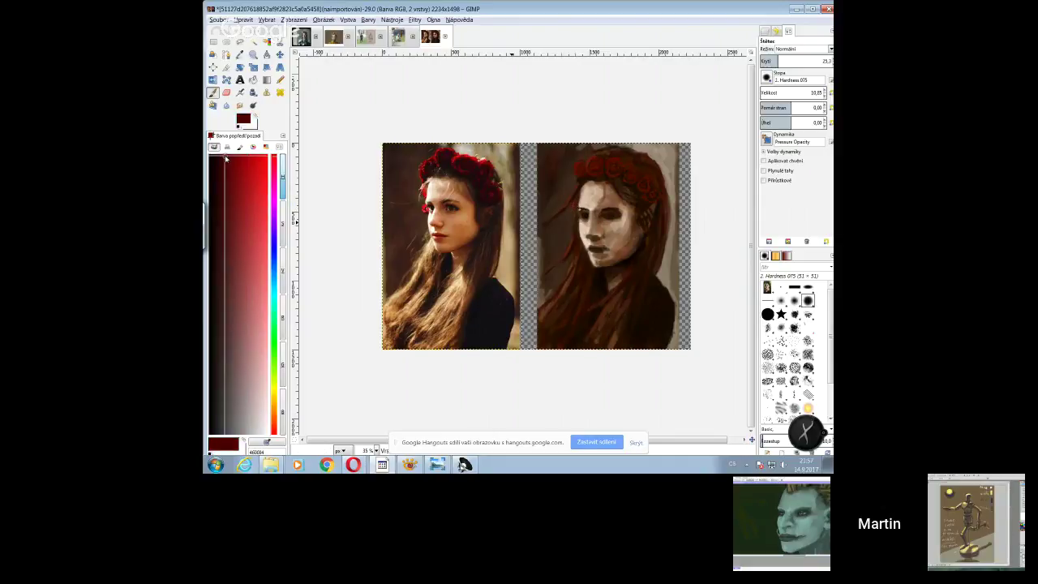
click(276, 185)
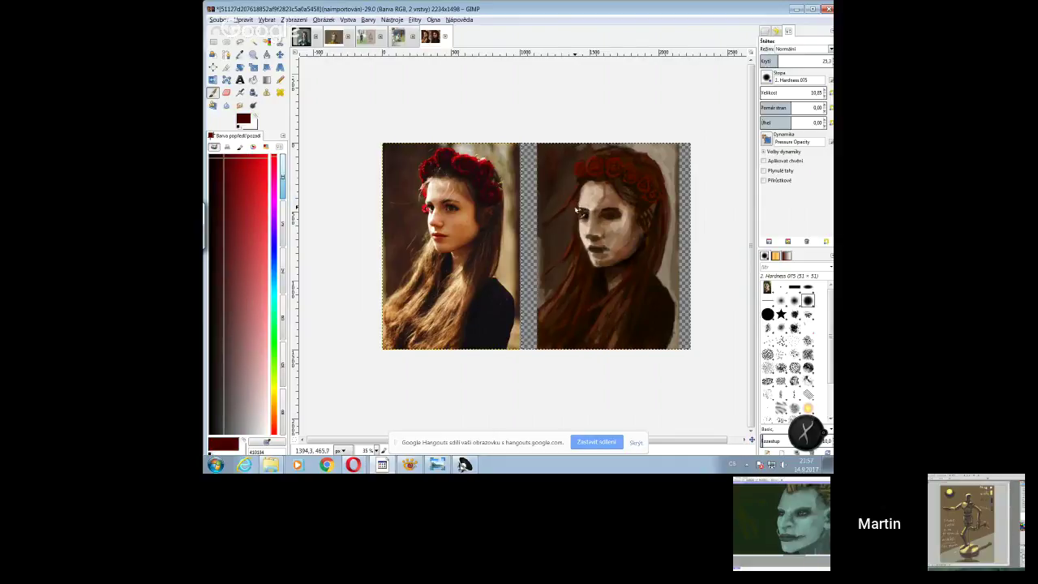
click(801, 62)
click(219, 162)
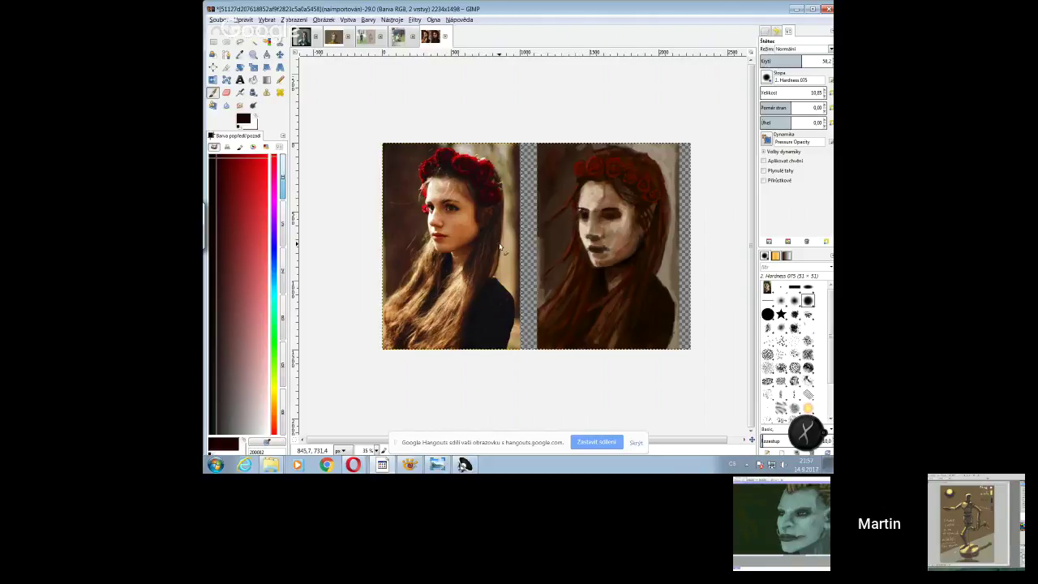
click(241, 162)
click(237, 163)
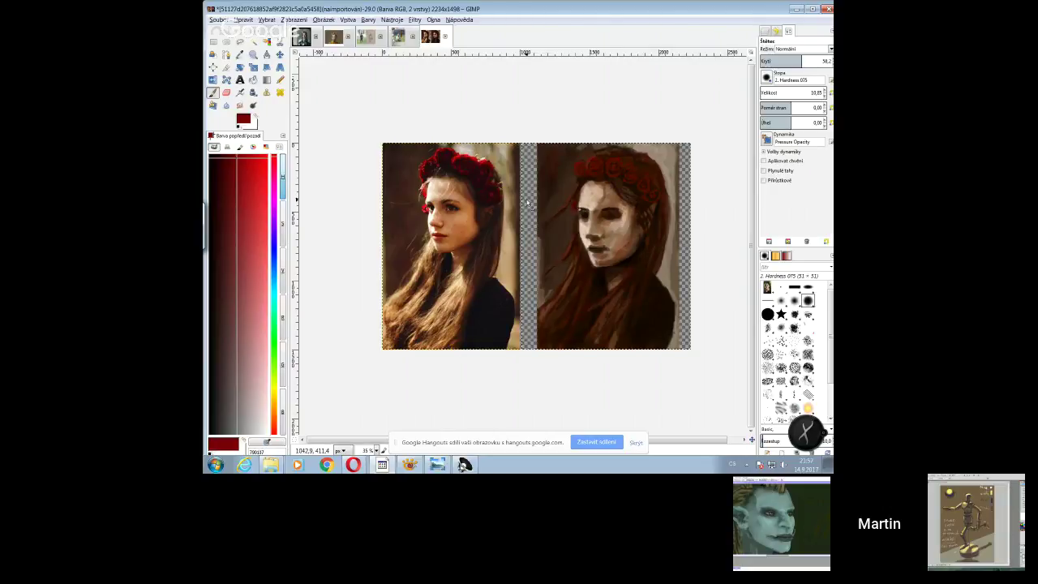
- Sample a near-black brown from the reference photo's hair and paint the dark areas around the painted wreath
click(239, 54)
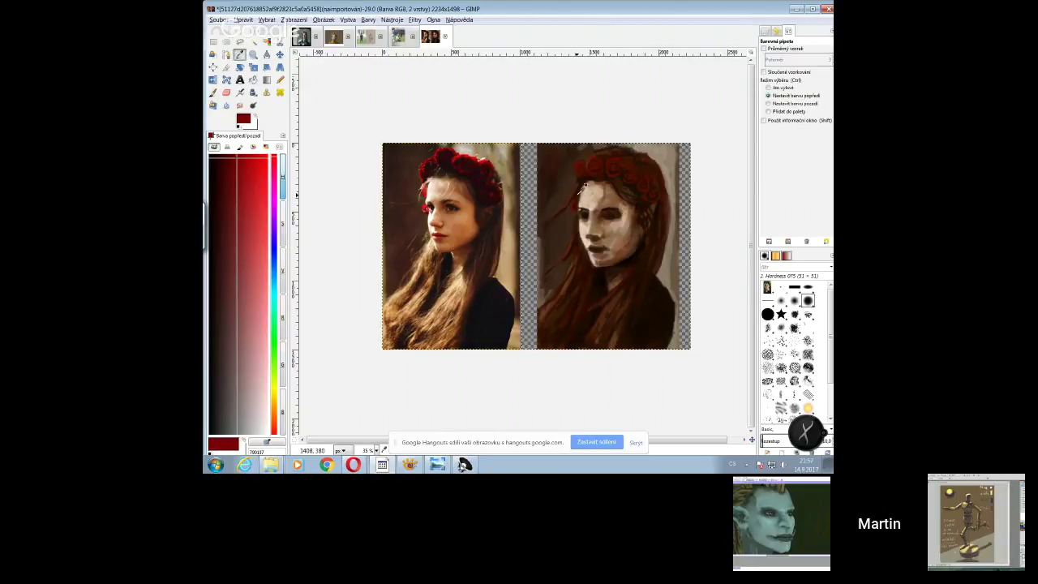
click(476, 199)
key(p)
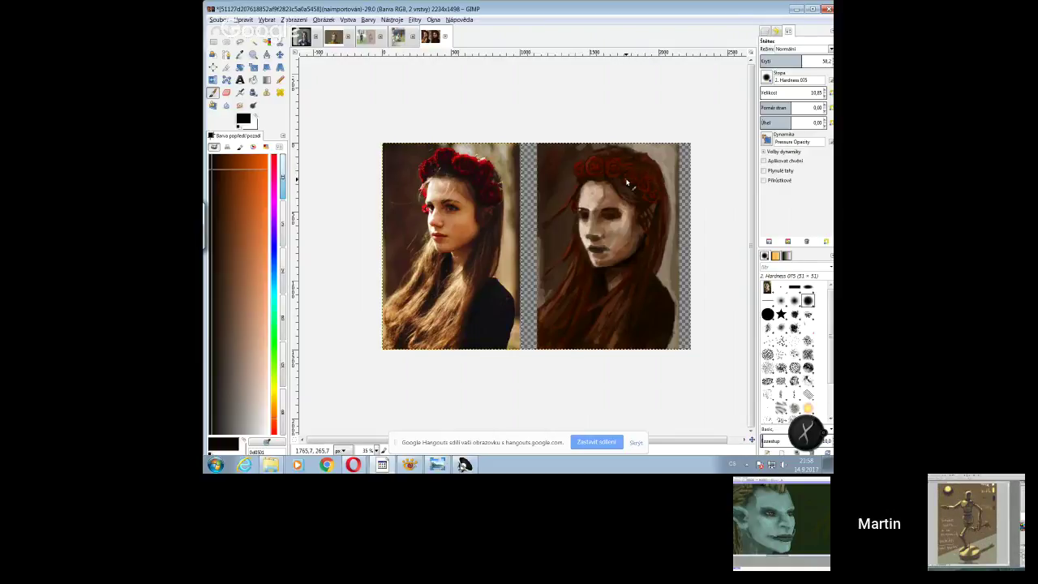
- Switch to the Bristles 02 brush and shade between the painted roses, building the opacity from 18.1 up to 42.9
click(774, 61)
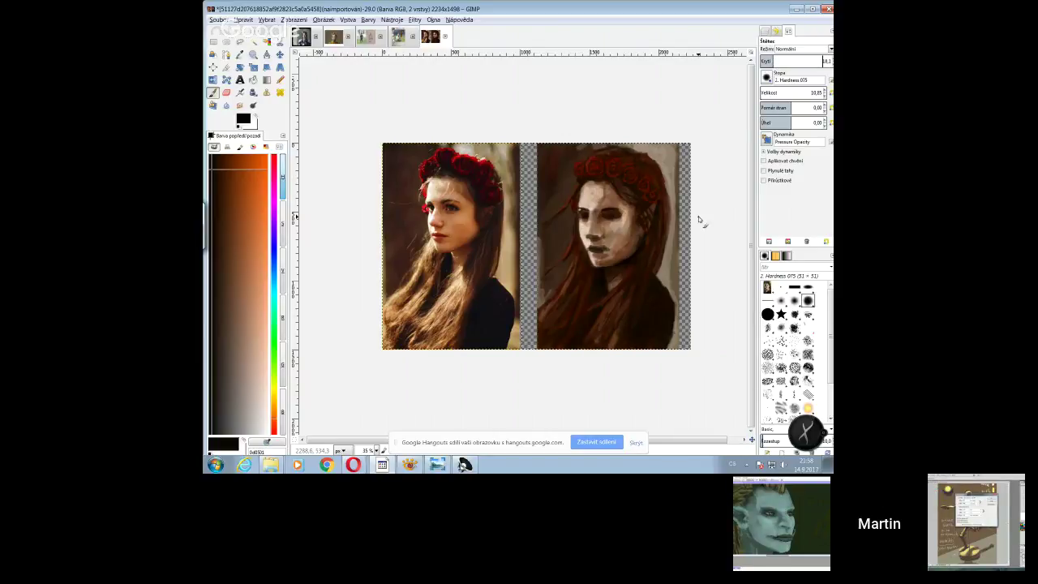
key(period)
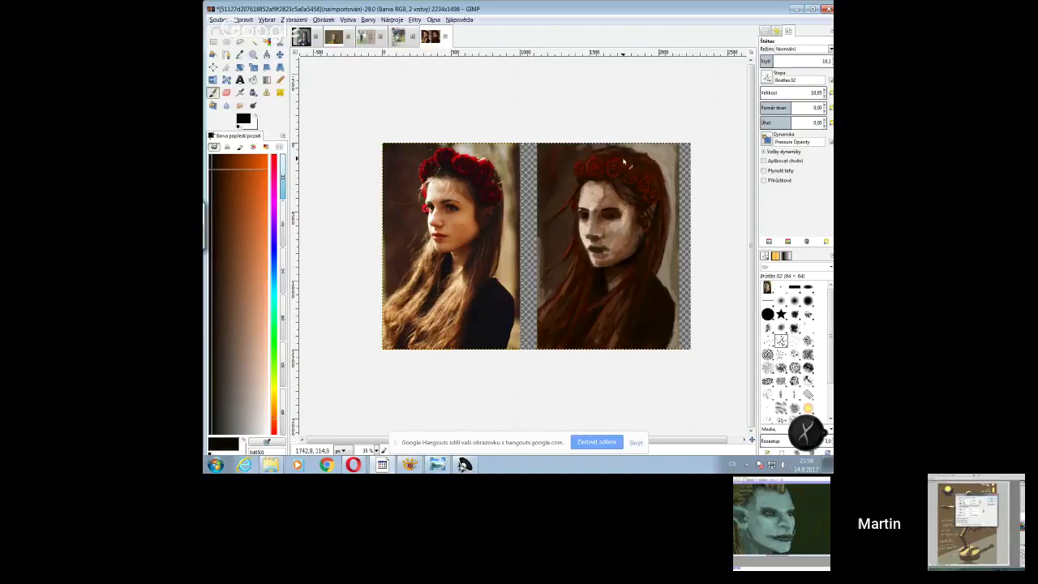
key(greater)
key(greater)
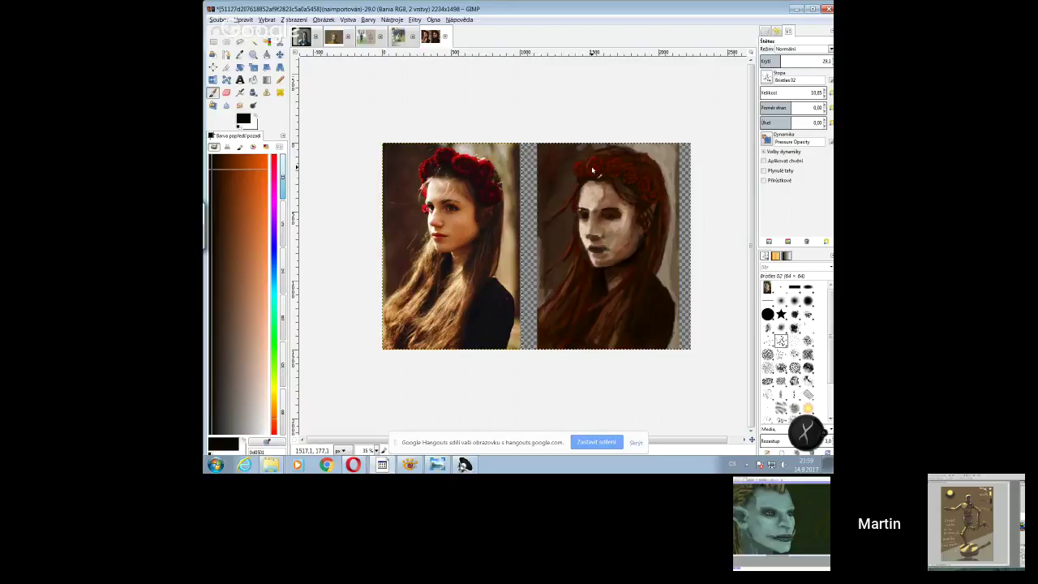
key(greater)
key(greater)
key(greater)
key(greater)
key(greater)
key(greater)
key(greater)
key(greater)
key(greater)
key(greater)
key(greater)
key(greater)
key(greater)
key(greater)
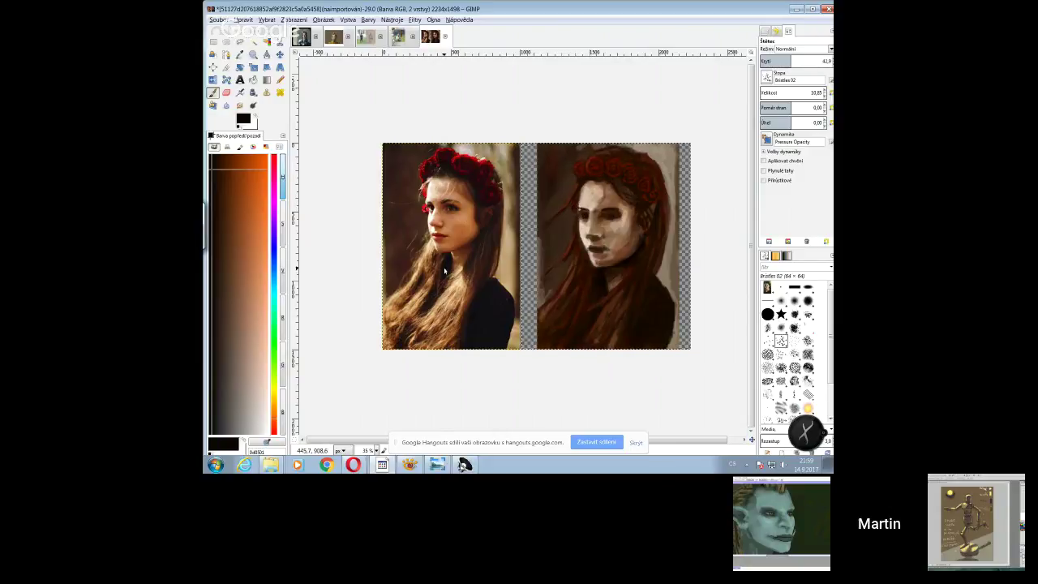
- Choose a deep red and dab it onto the small flowers beside the painted forehead with the Bristles 02 brush
key(o)
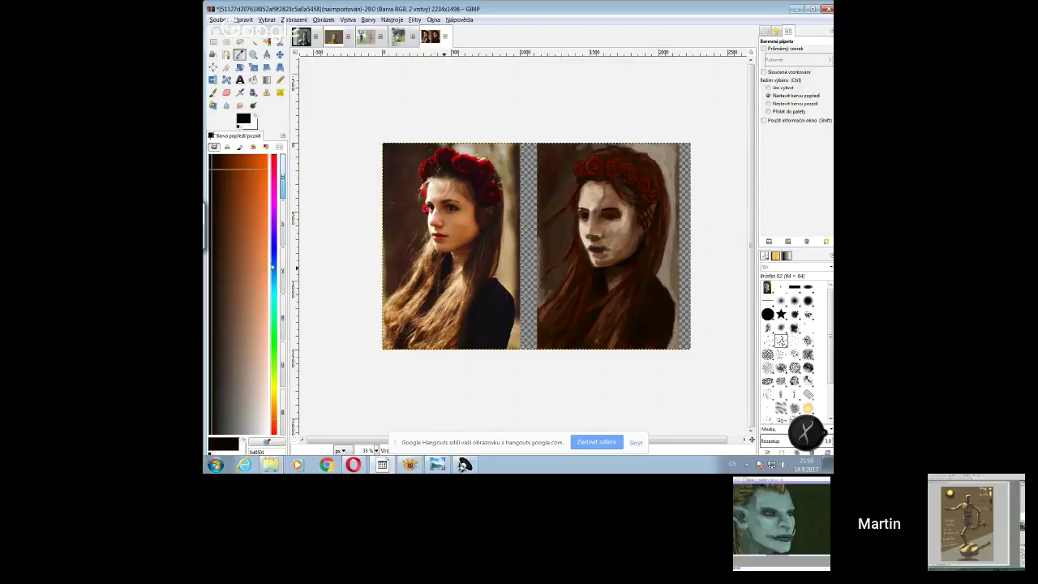
click(273, 163)
click(236, 156)
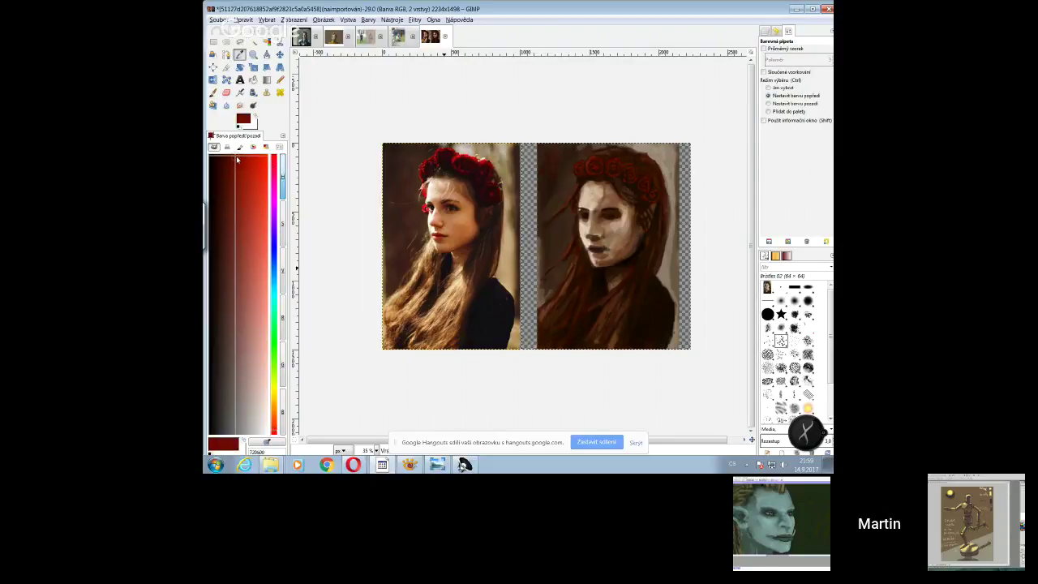
click(213, 92)
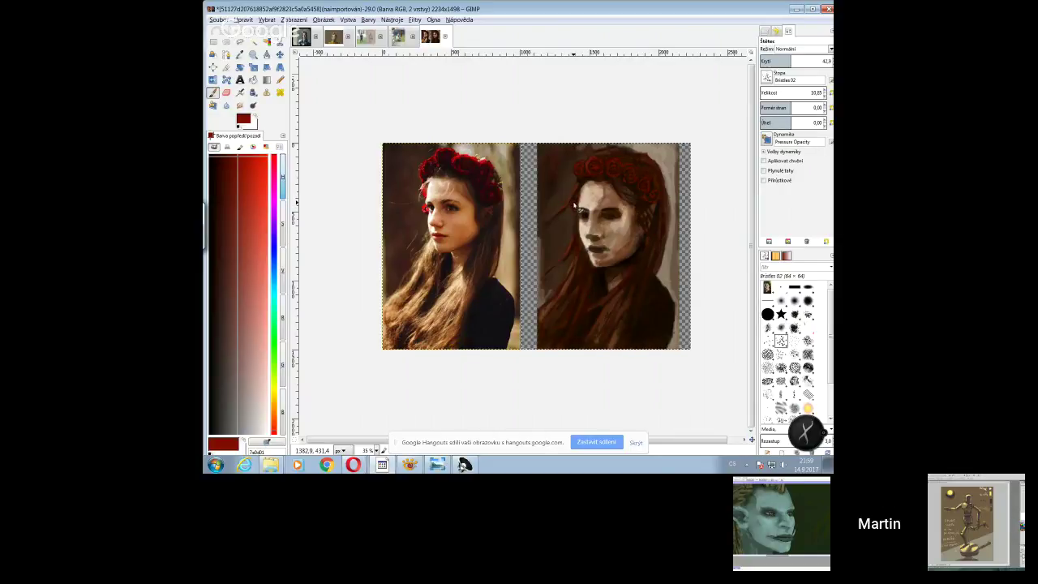
drag(575, 206, 576, 207)
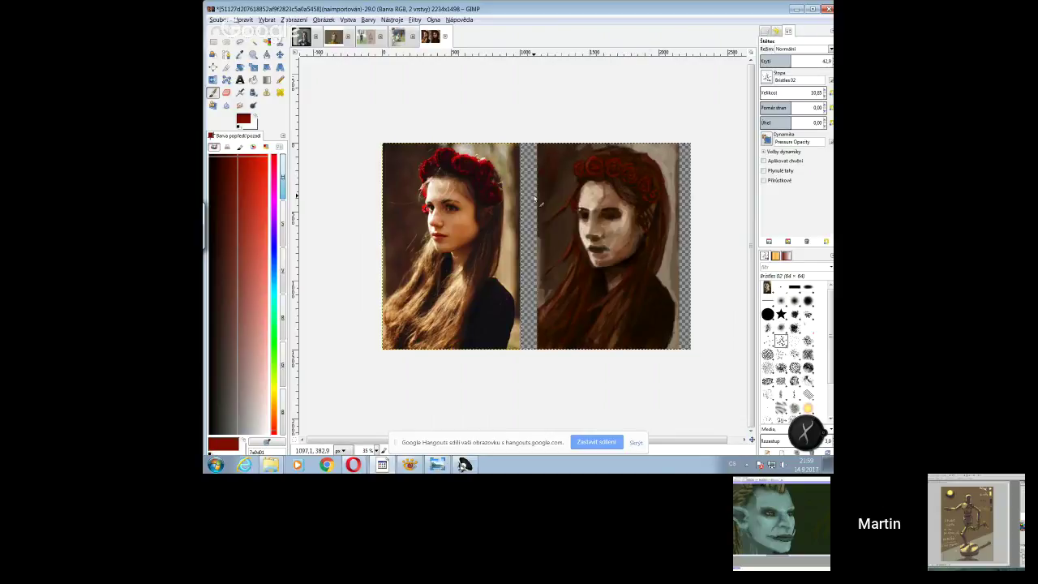
- Paint brighter red across the wreath's roses, and shade them with a near-black red at 45.6 opacity
ctrl+click(472, 217)
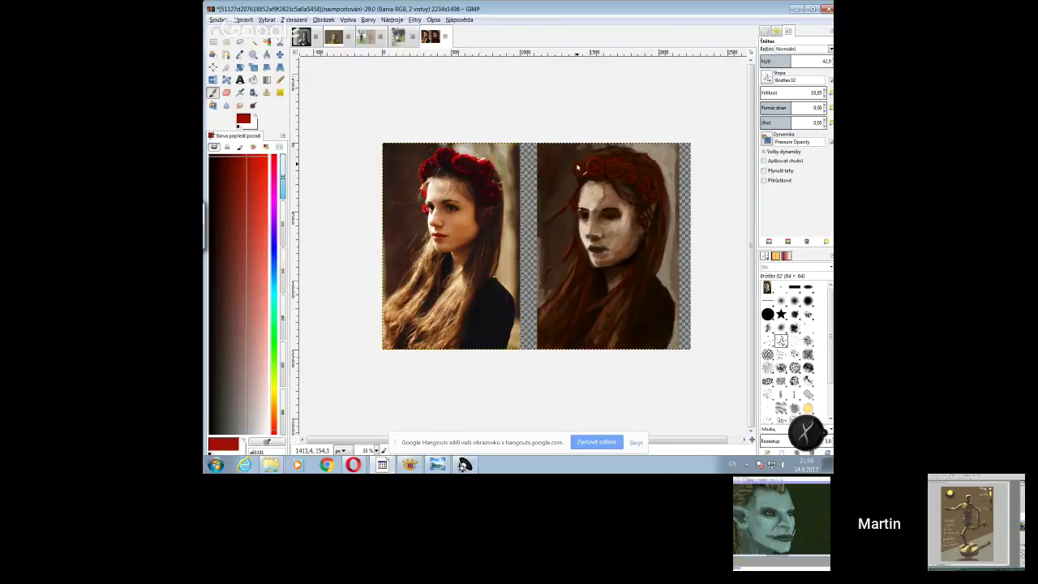
mouse_move(574, 169)
mouse_down()
mouse_move(583, 178)
mouse_move(639, 166)
mouse_up()
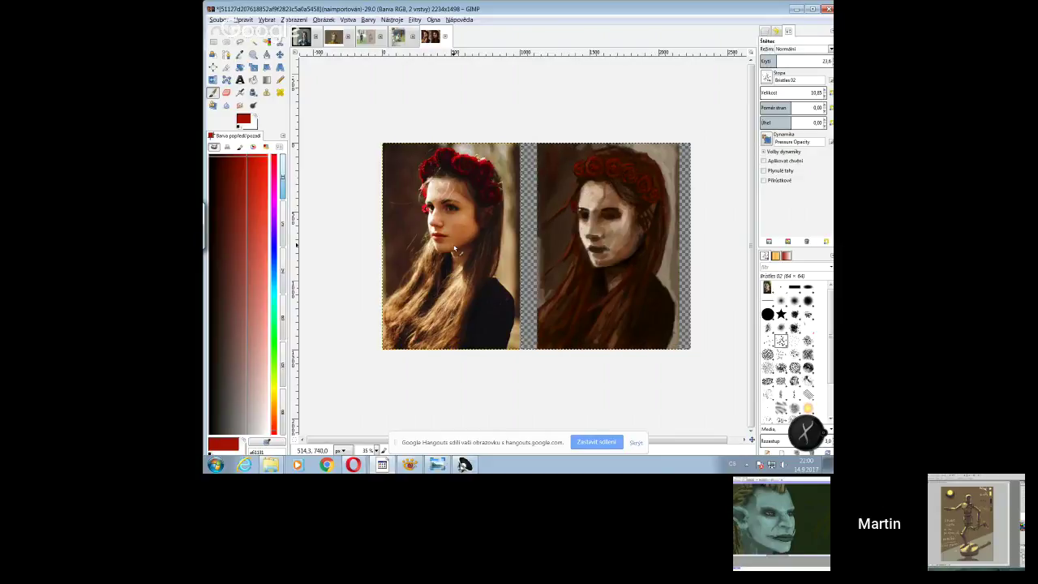
ctrl+click(592, 180)
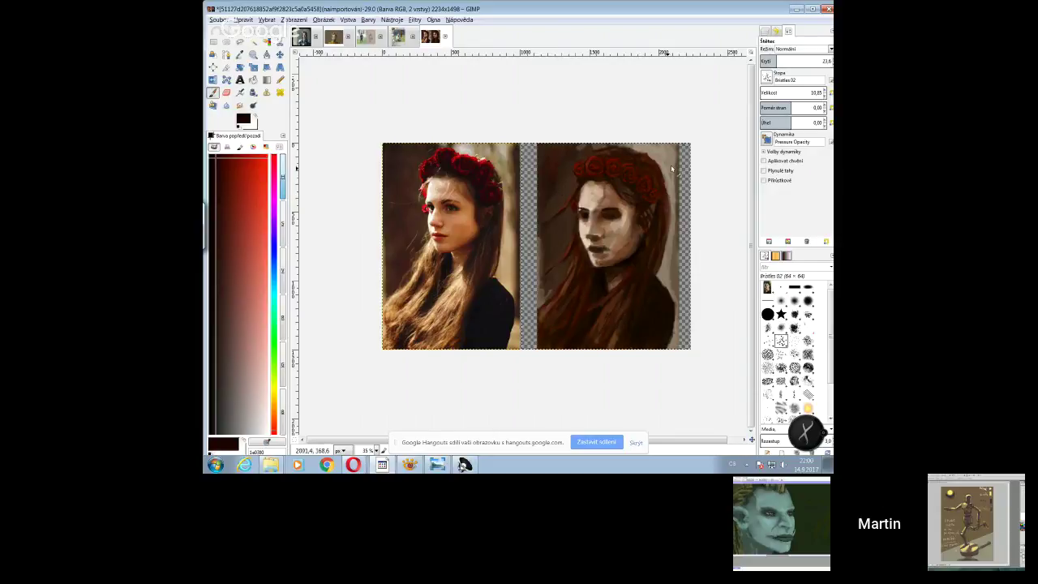
key(greater)
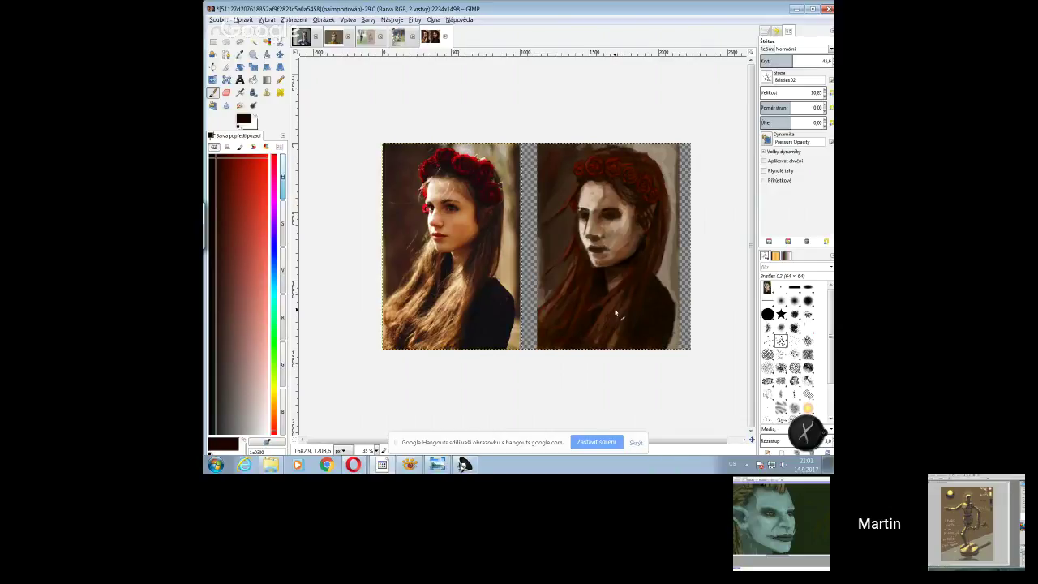
- Switch to the Hangouts call, compare the participants' shared goblin and mannequin paintings, and return to the portrait in GIMP
mouse_move(354, 463)
click(338, 430)
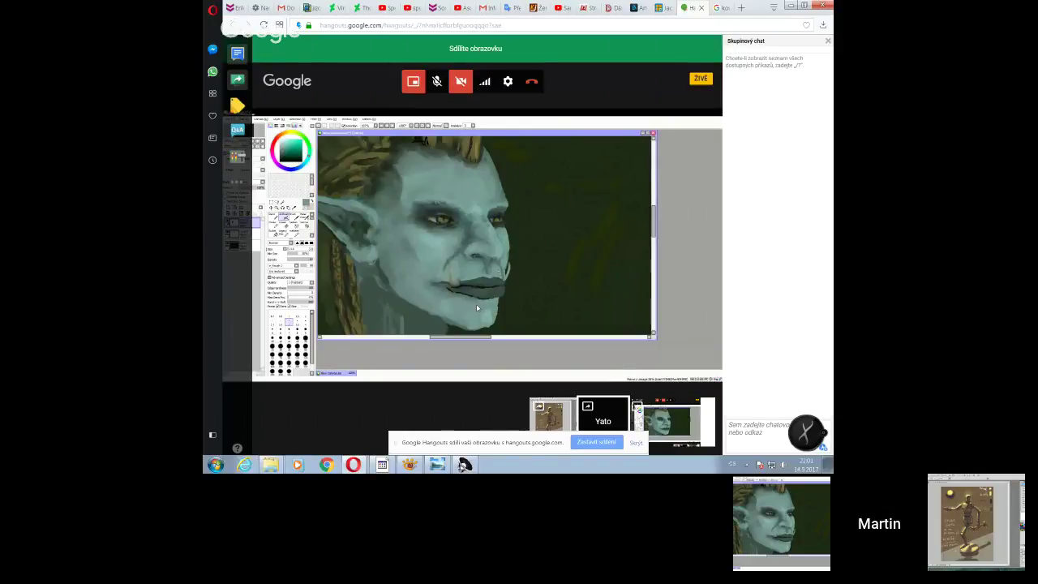
click(550, 416)
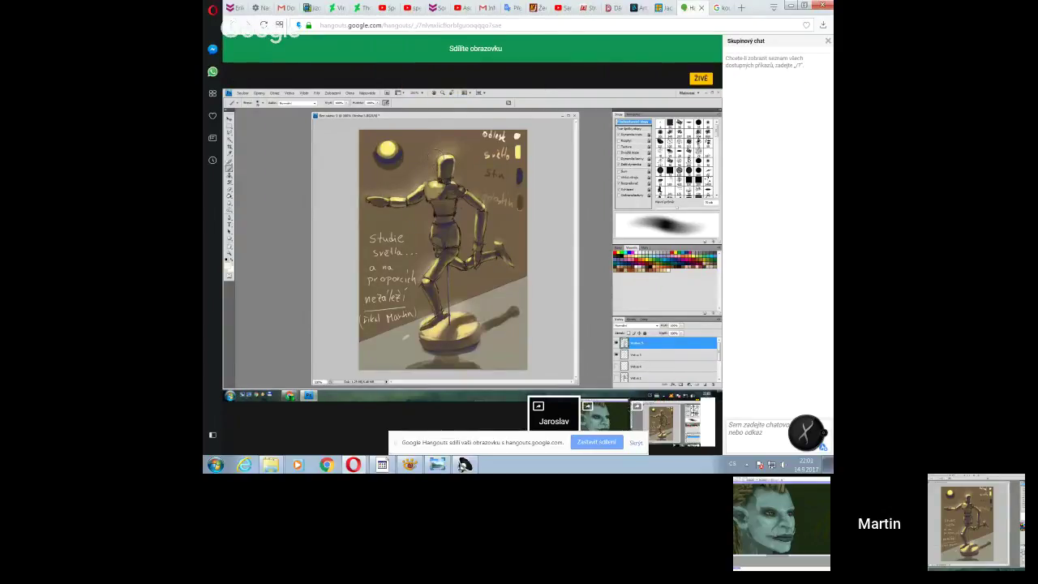
mouse_move(400, 323)
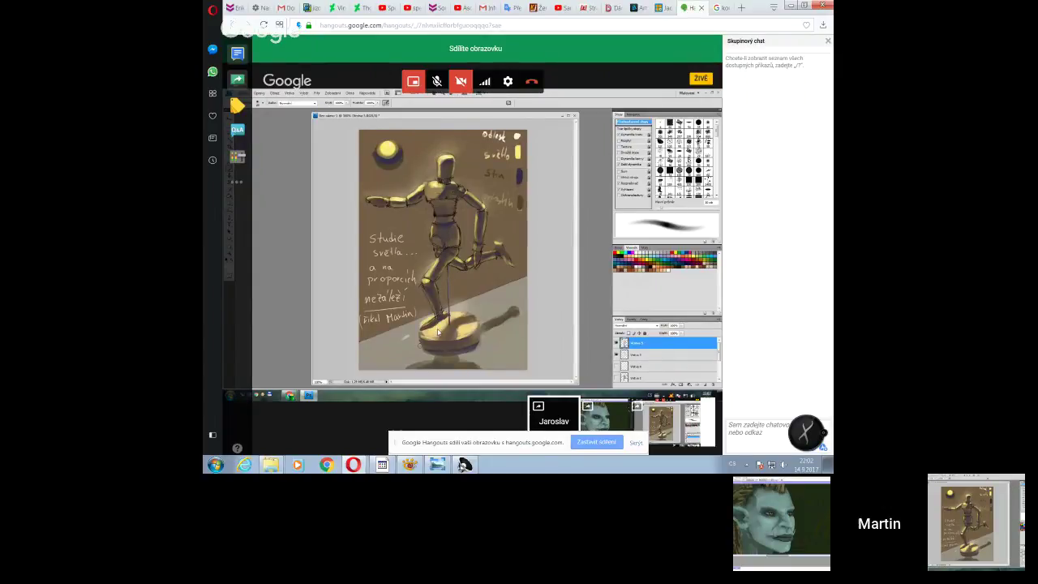
click(616, 423)
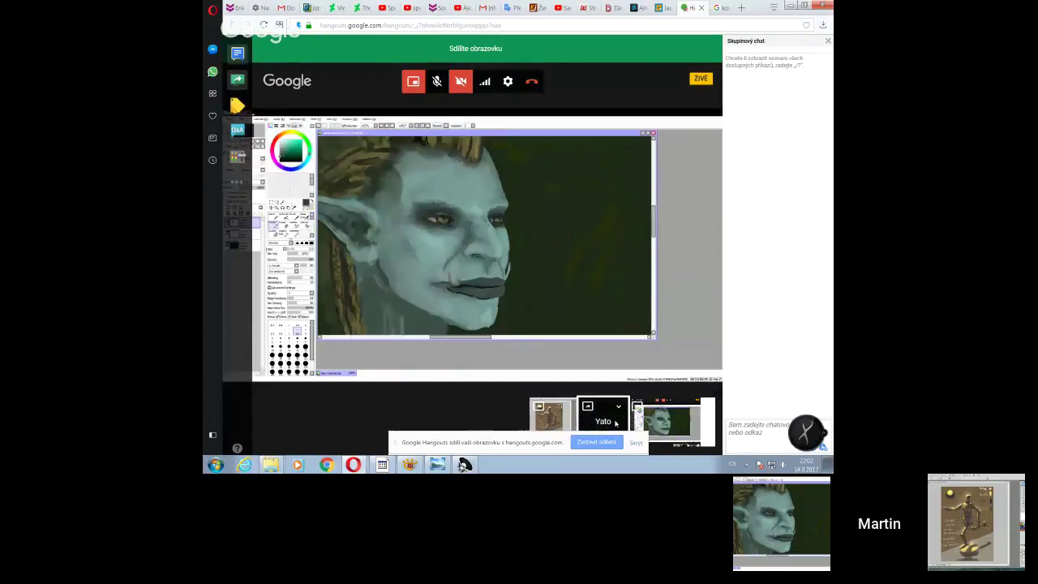
click(551, 416)
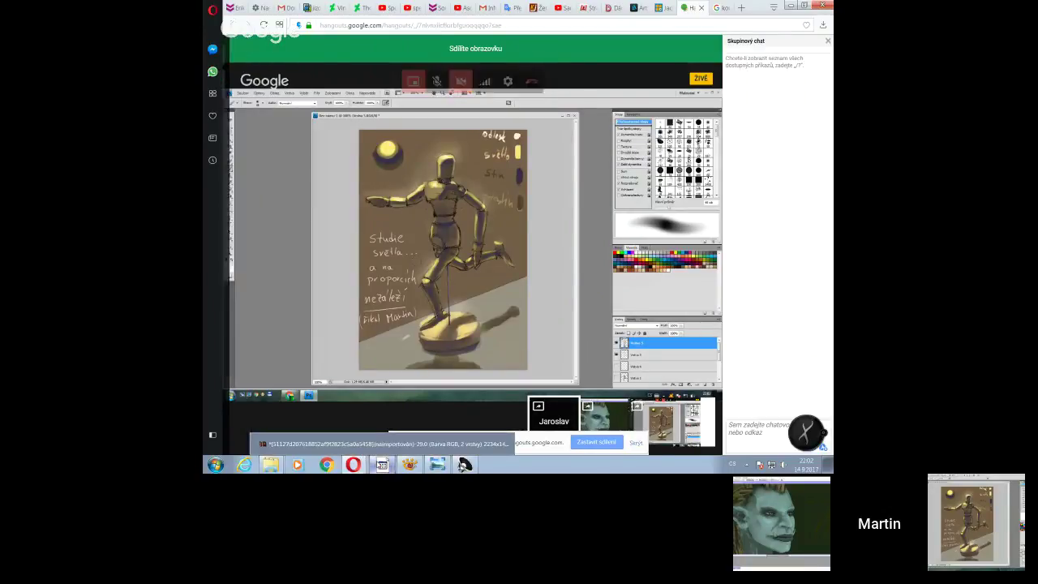
click(382, 464)
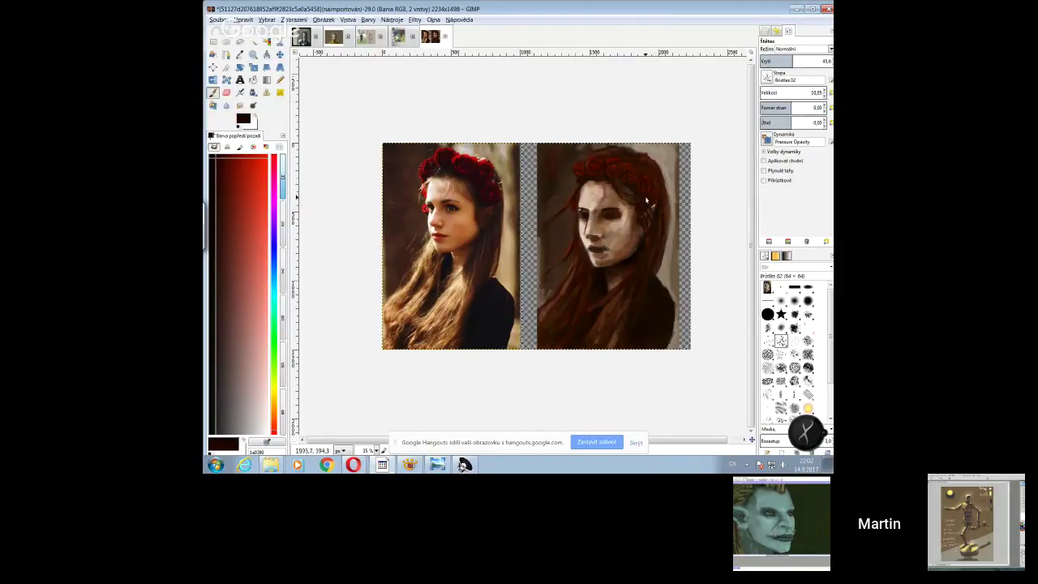
- Enlarge the Bristles 02 brush to size 19.85 and shade the wreath and hair near-black at 56.6 and 19.2 opacity
click(798, 61)
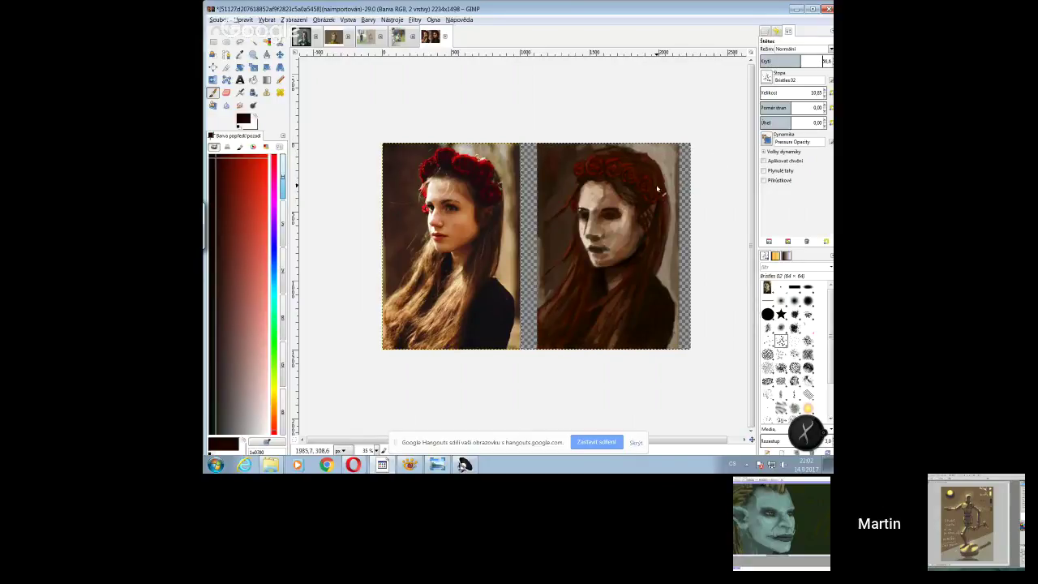
key(bracketright)
key(bracketright)
key(bracketright)
key(bracketright)
key(bracketright)
key(bracketright)
key(bracketright)
key(bracketright)
key(bracketright)
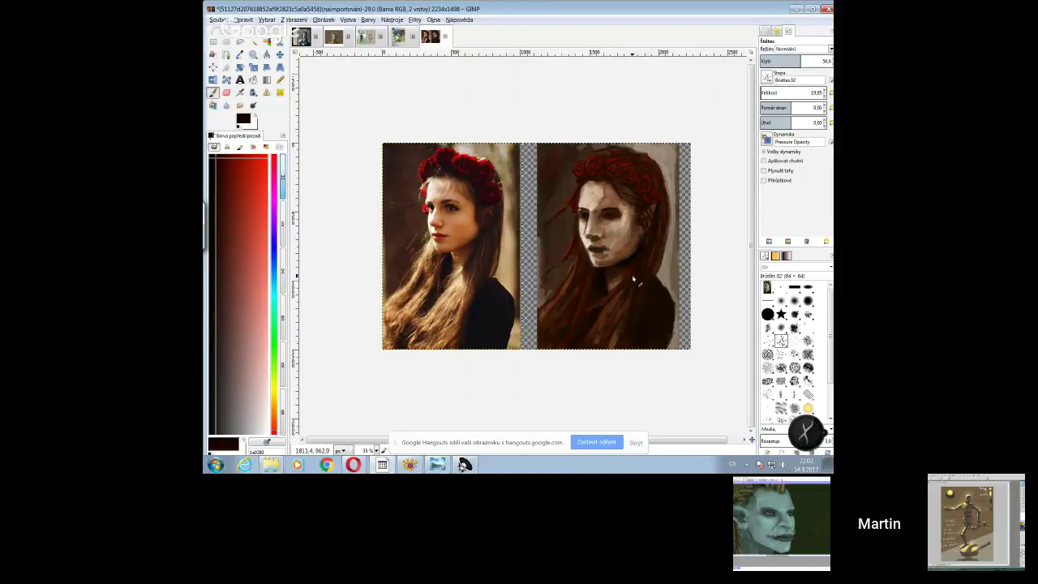
click(223, 161)
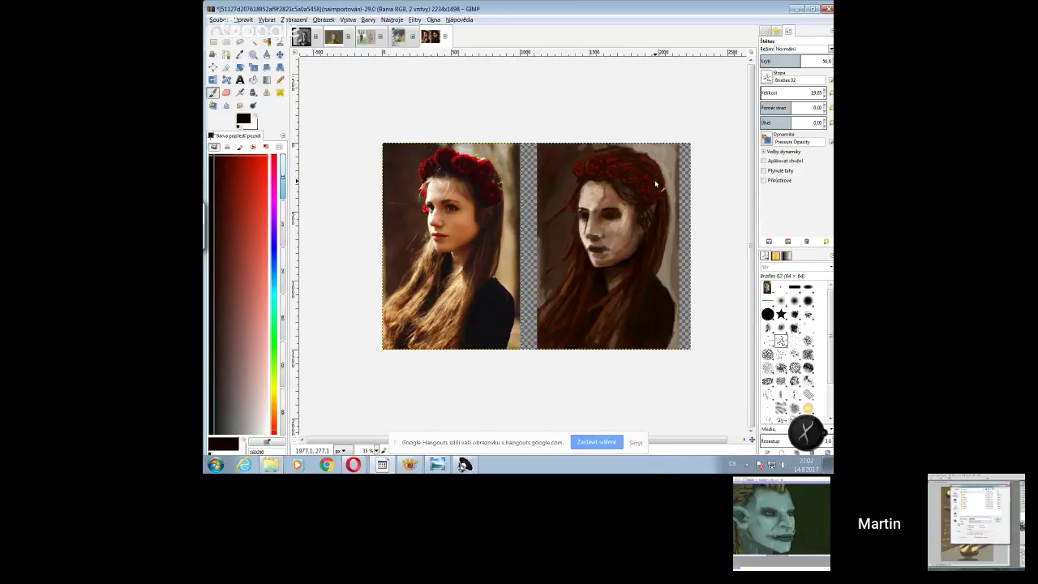
key(less)
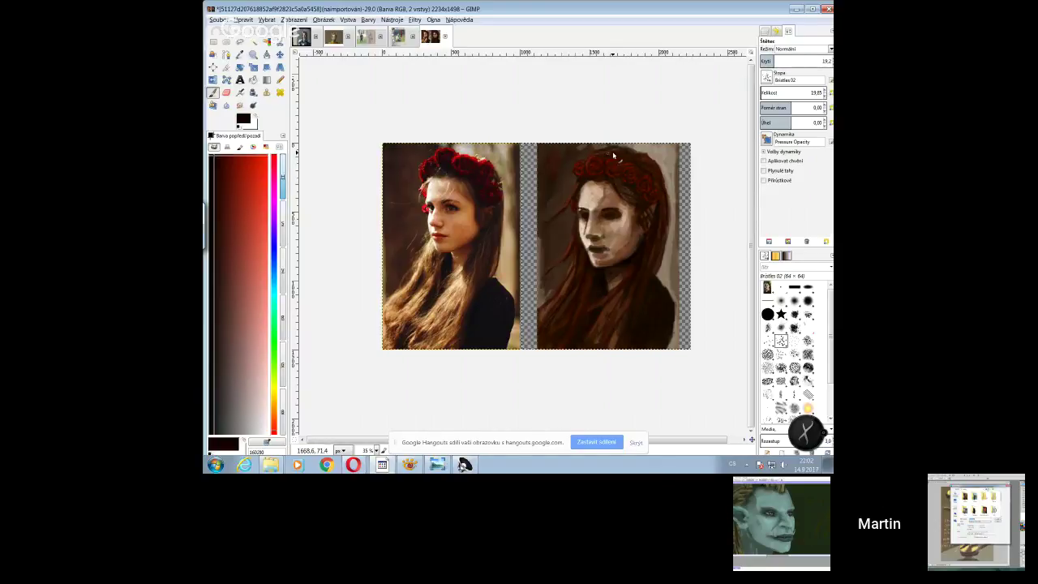
- Sample a reddish brown from the reference photo and paint it over the hair above the wreath, raising the opacity to 50.5
click(241, 57)
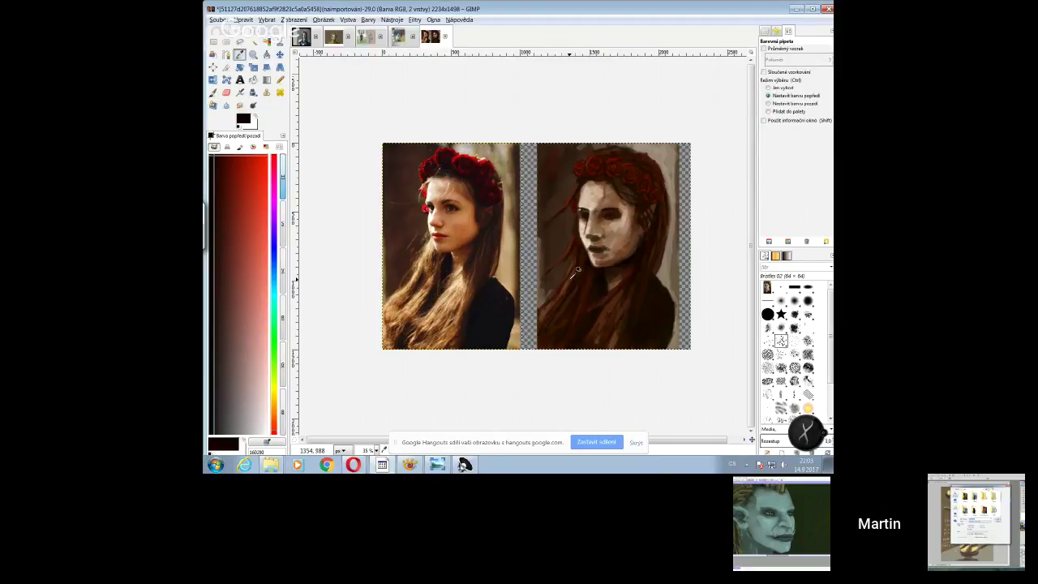
click(487, 246)
key(p)
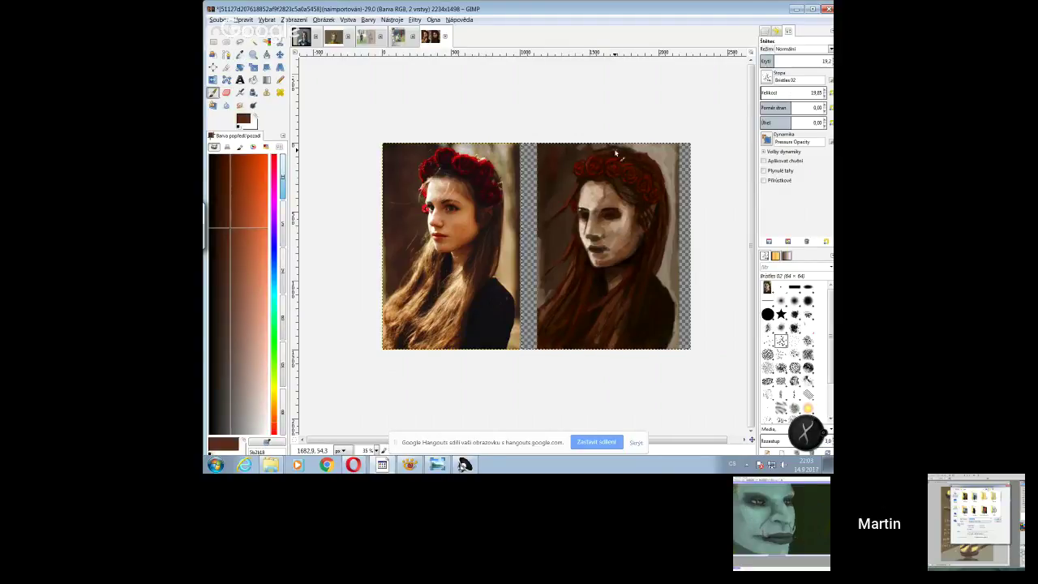
drag(783, 61, 795, 61)
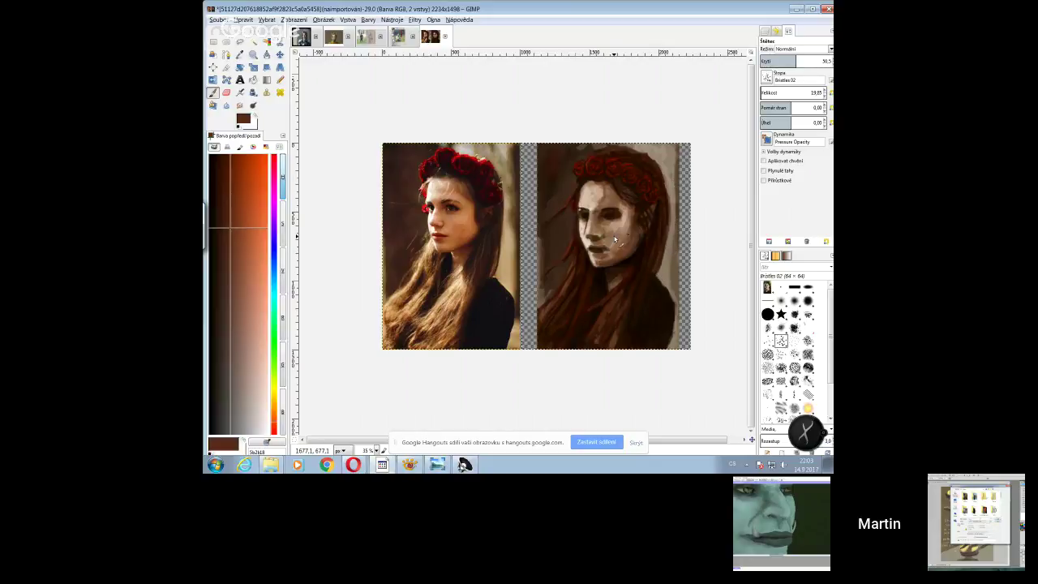
- Sample a very dark brown from the painted face and shade the hair, brightening the brown slightly for further strokes
click(239, 54)
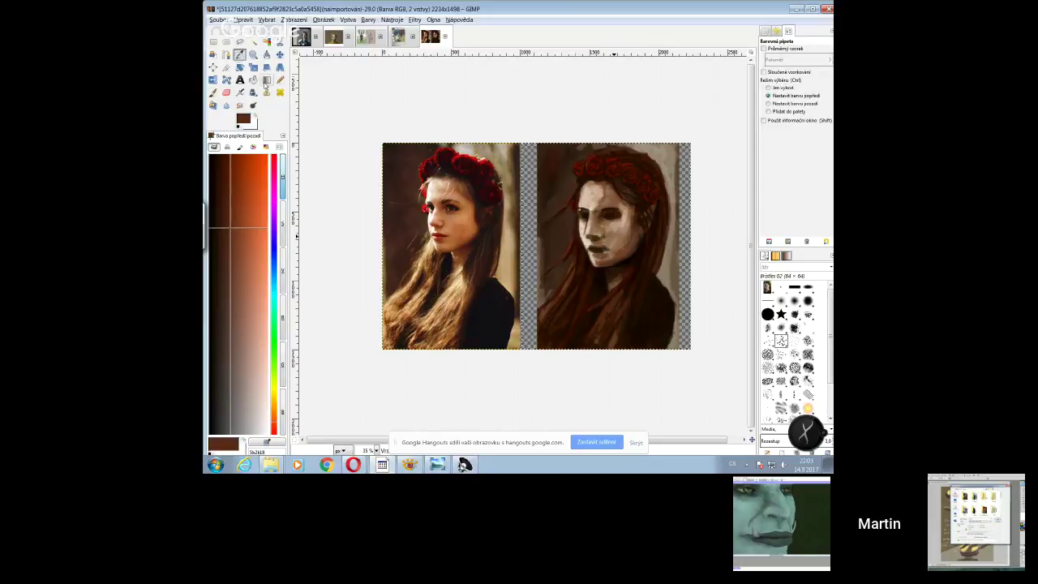
click(599, 208)
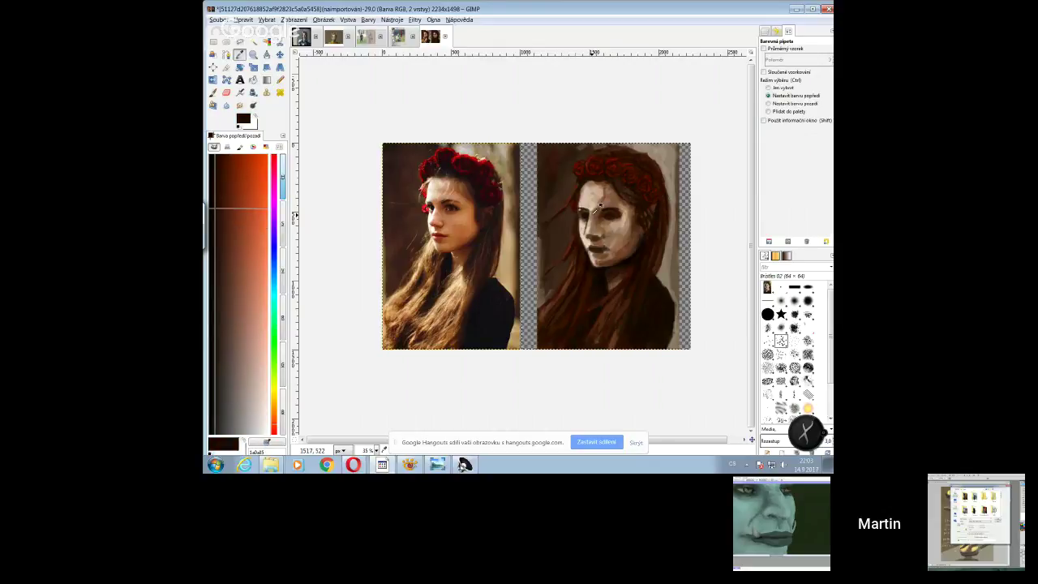
click(213, 92)
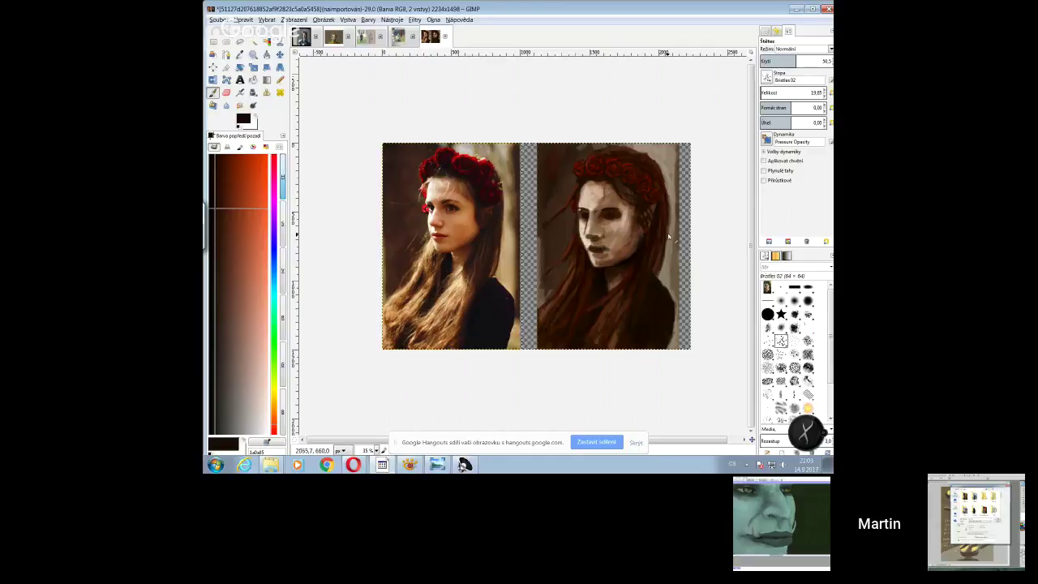
click(226, 163)
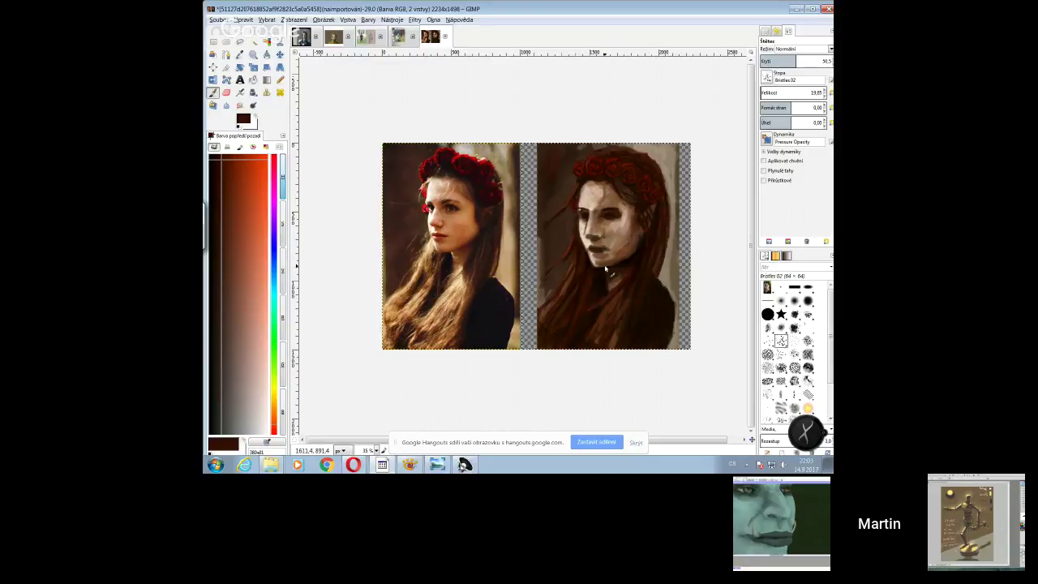
- Sample a near-black brown from the painted hair and continue shading with the Paintbrush at 59.9 opacity
ctrl+click(642, 260)
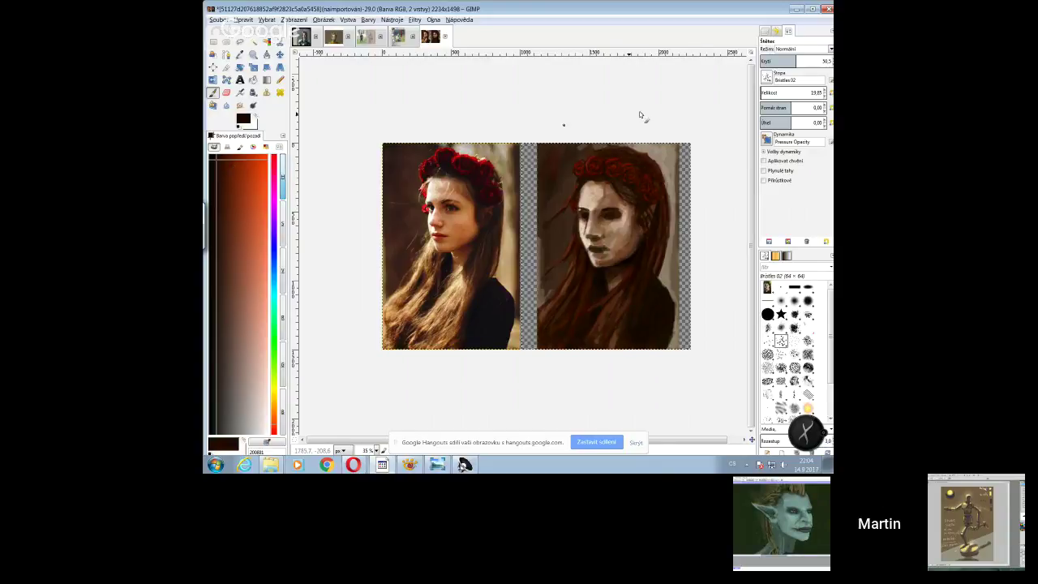
click(803, 60)
key(o)
click(766, 30)
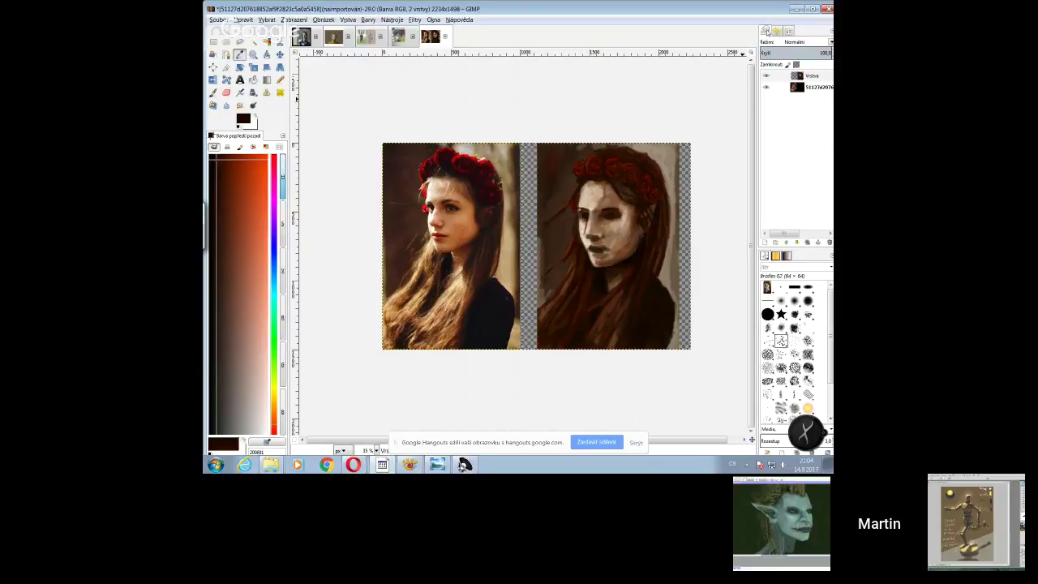
click(789, 31)
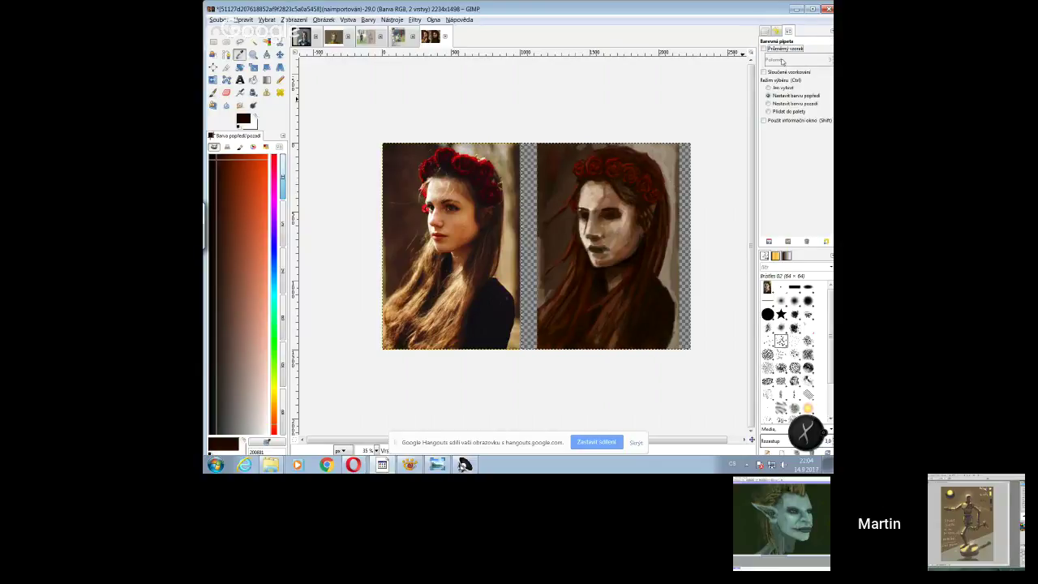
key(p)
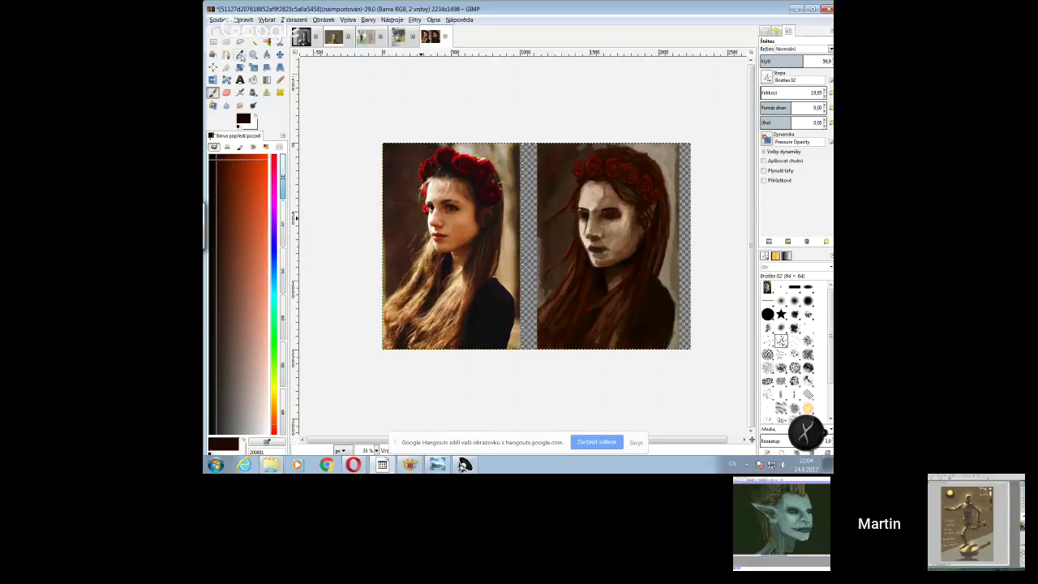
- Sample a grey-brown from the painting and fill its transparent right edge with the Oils 02 brush at size 120.38 and 100 opacity
key(o)
click(607, 166)
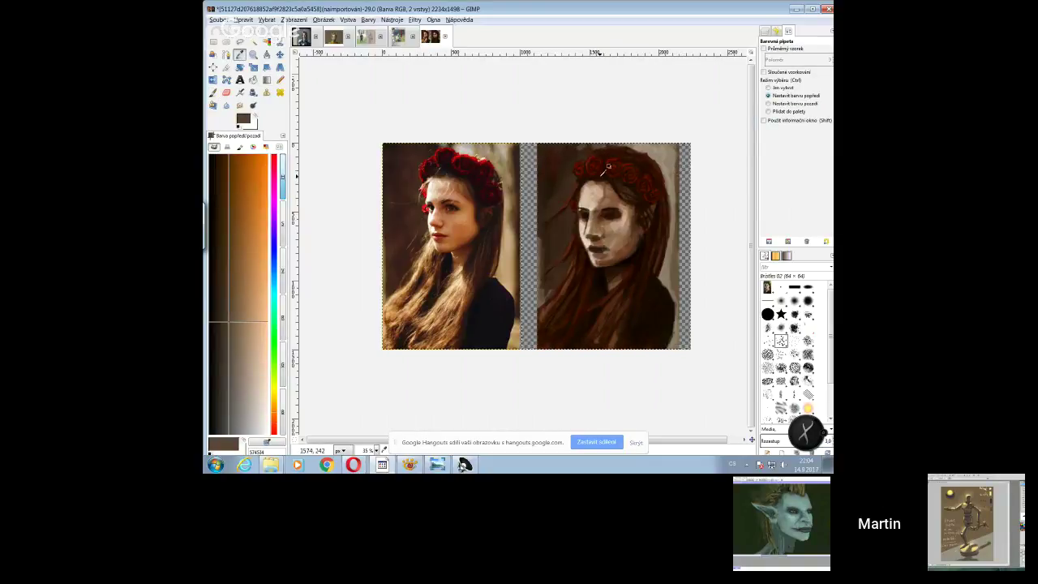
key(p)
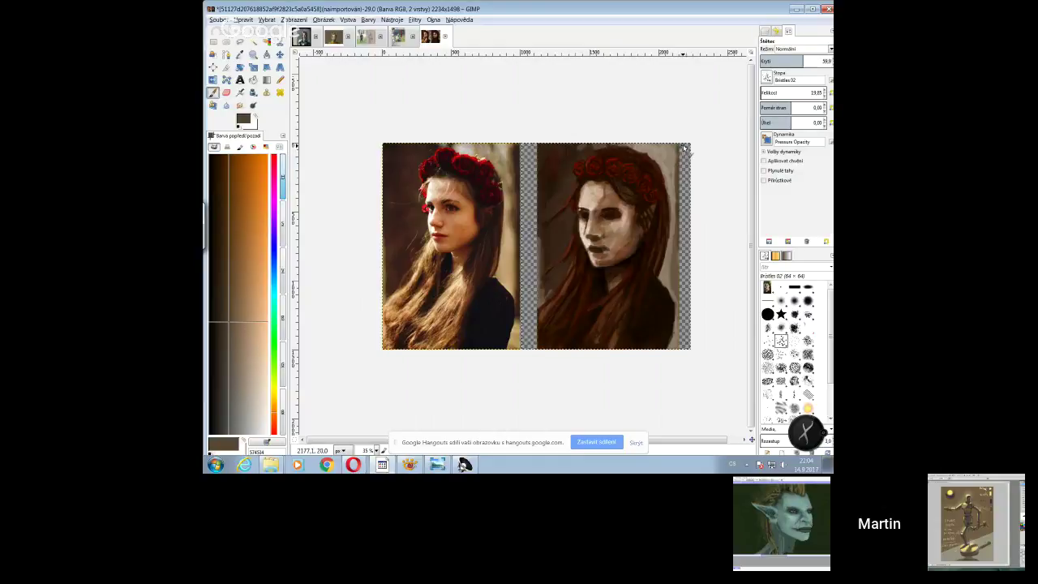
click(768, 92)
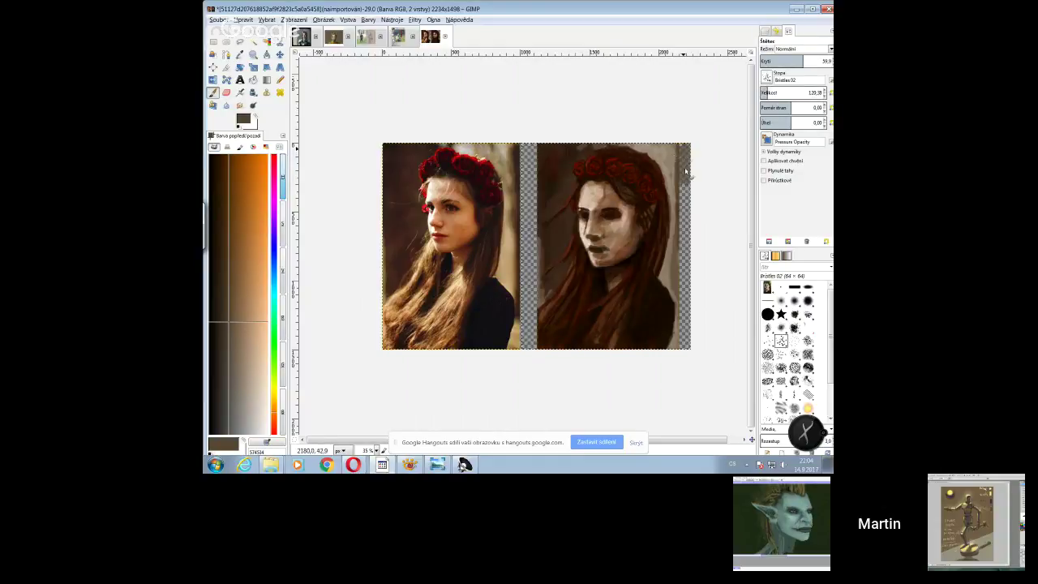
drag(803, 61, 822, 62)
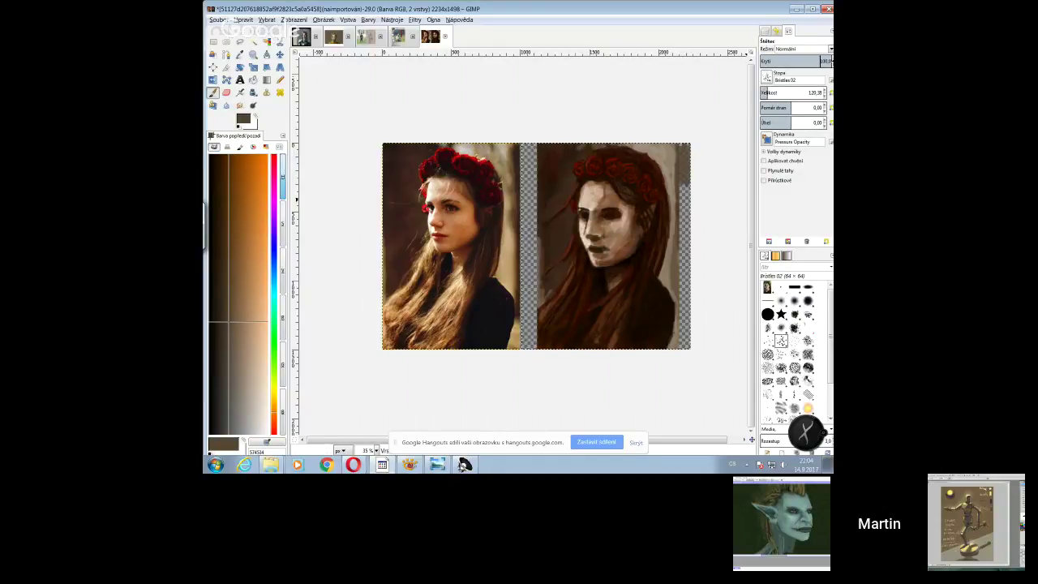
click(808, 380)
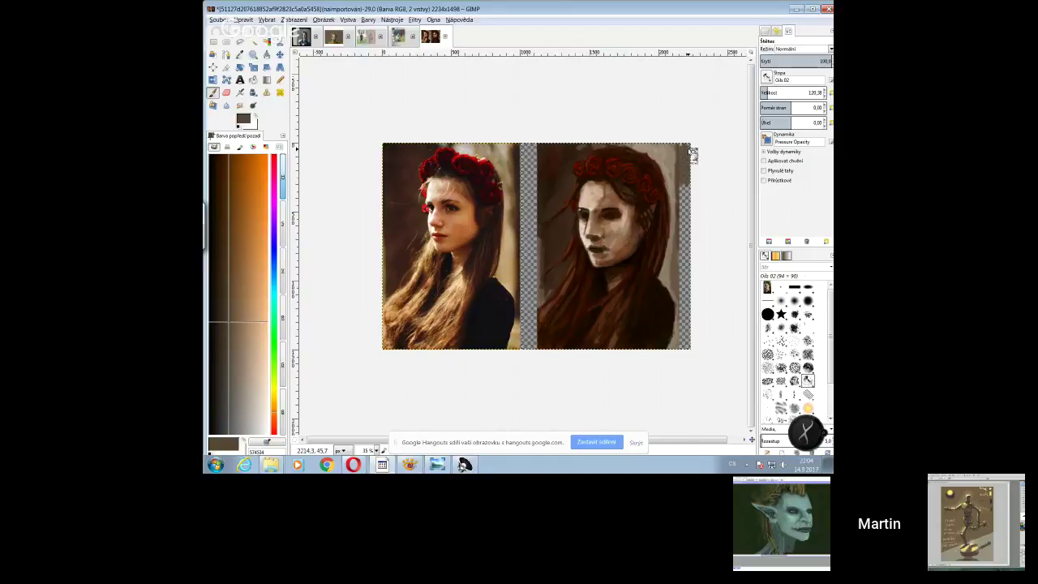
drag(688, 198, 686, 351)
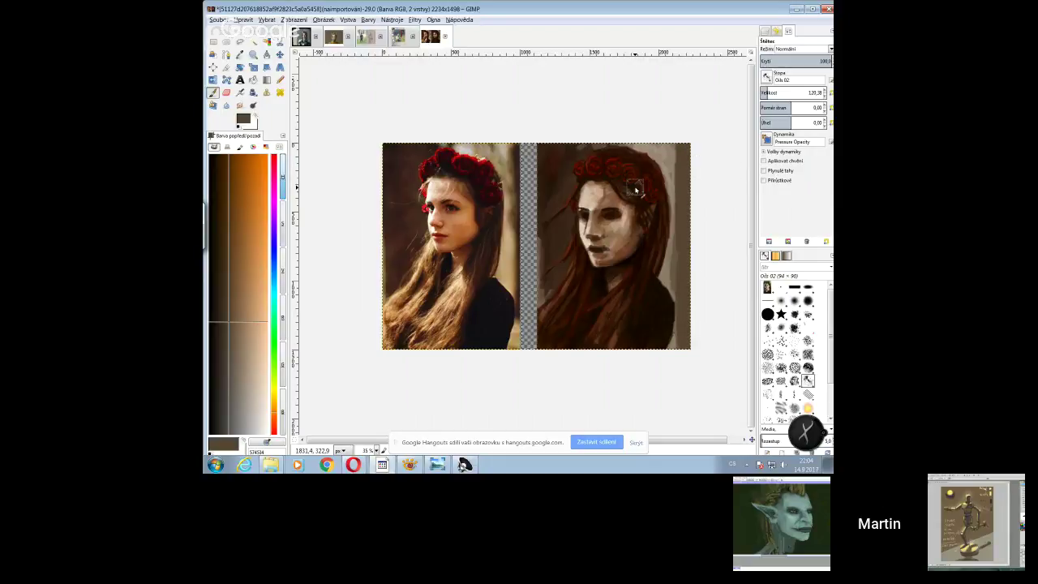
- Sample a dark brown from the painted background and fill the transparent strip between the reference photo and the painting
key(o)
click(547, 145)
key(p)
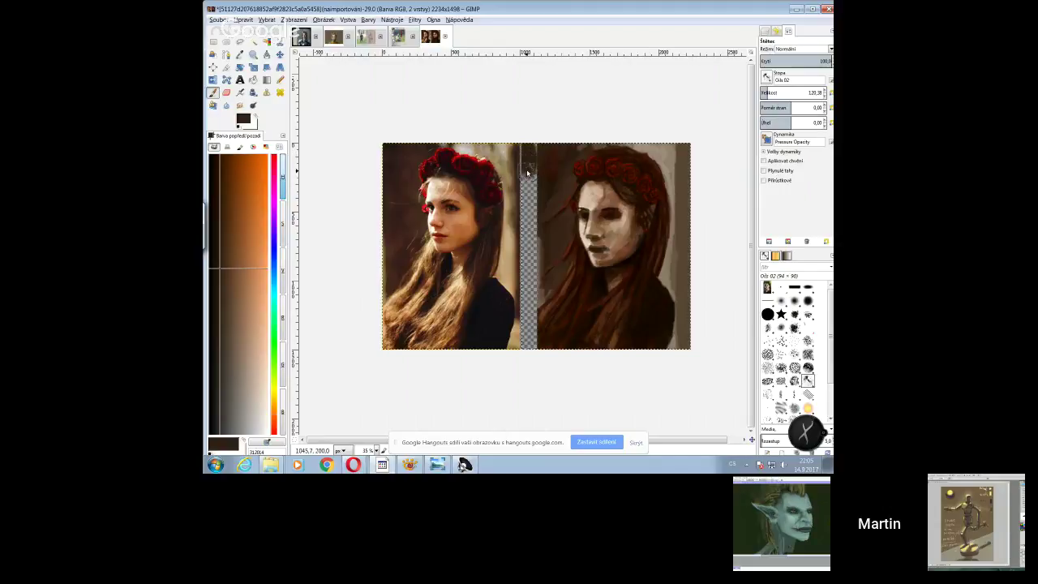
mouse_move(536, 162)
mouse_down()
mouse_move(524, 224)
mouse_move(528, 235)
mouse_move(533, 191)
mouse_move(533, 356)
mouse_move(528, 275)
mouse_move(521, 309)
mouse_up()
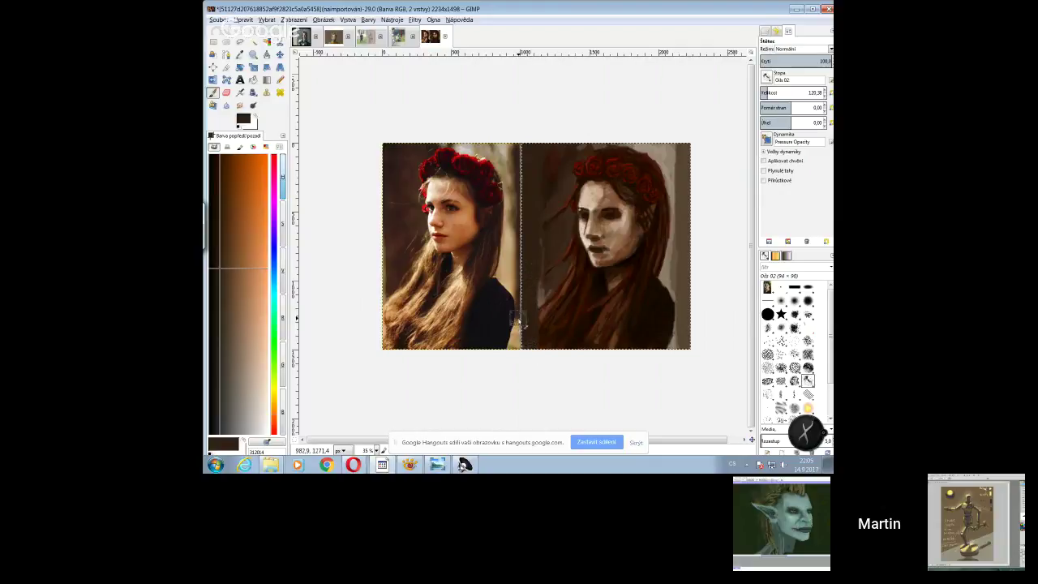
- Smudge the lower edge of the painted hair into the newly filled background with the Oils 02 brush
click(240, 55)
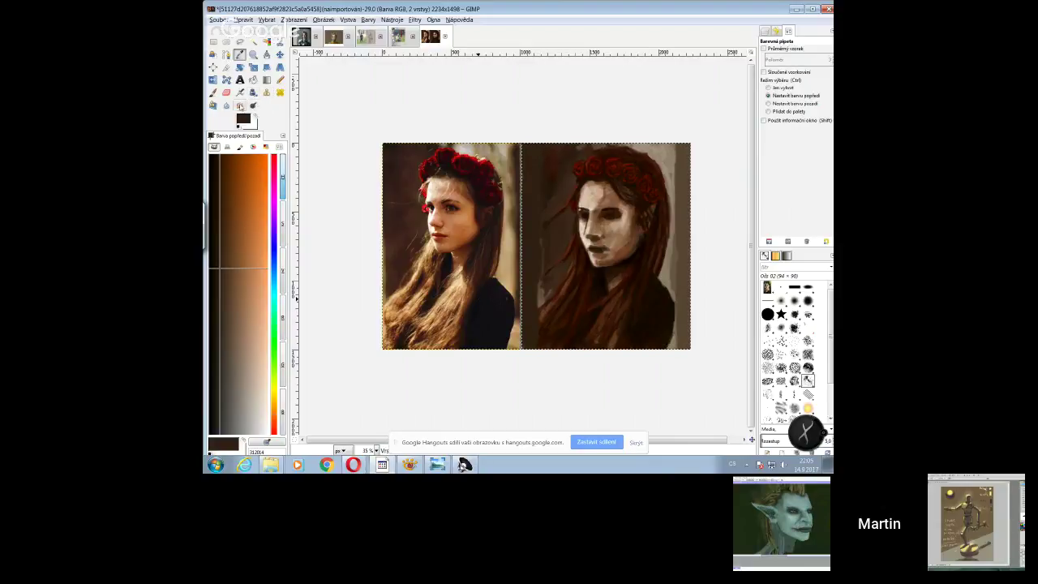
click(240, 106)
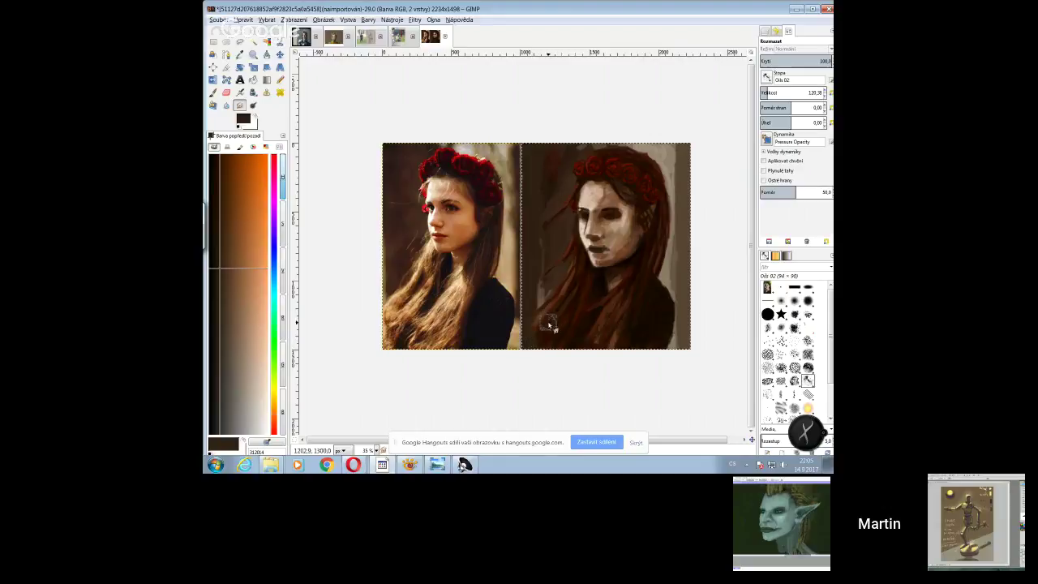
click(800, 61)
- Extend the lower hair with a brown sampled from the photo and a darker painted-hair brown, using size 32.42 and 34.6 opacity
key(o)
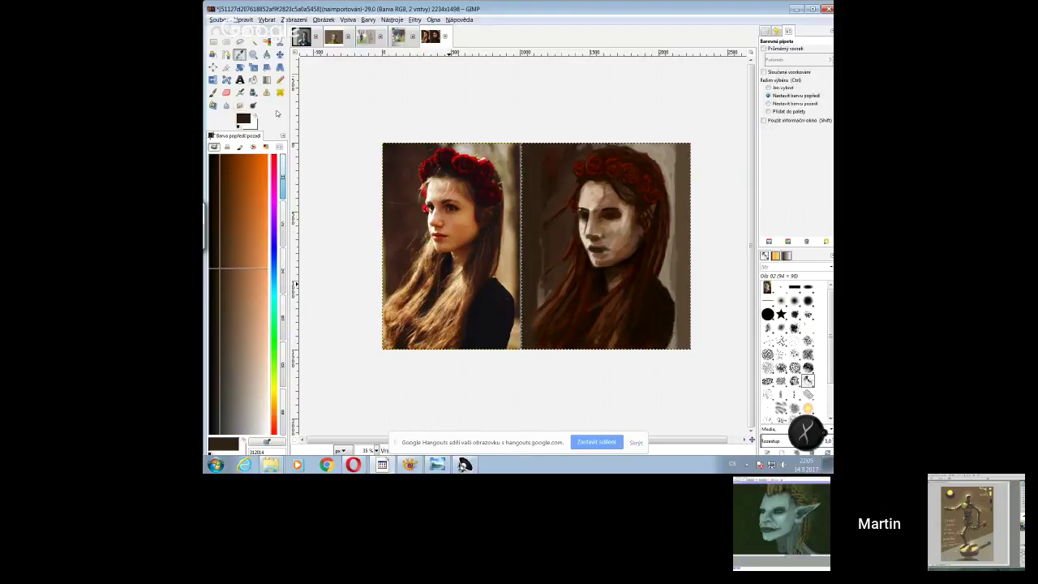
click(454, 280)
key(p)
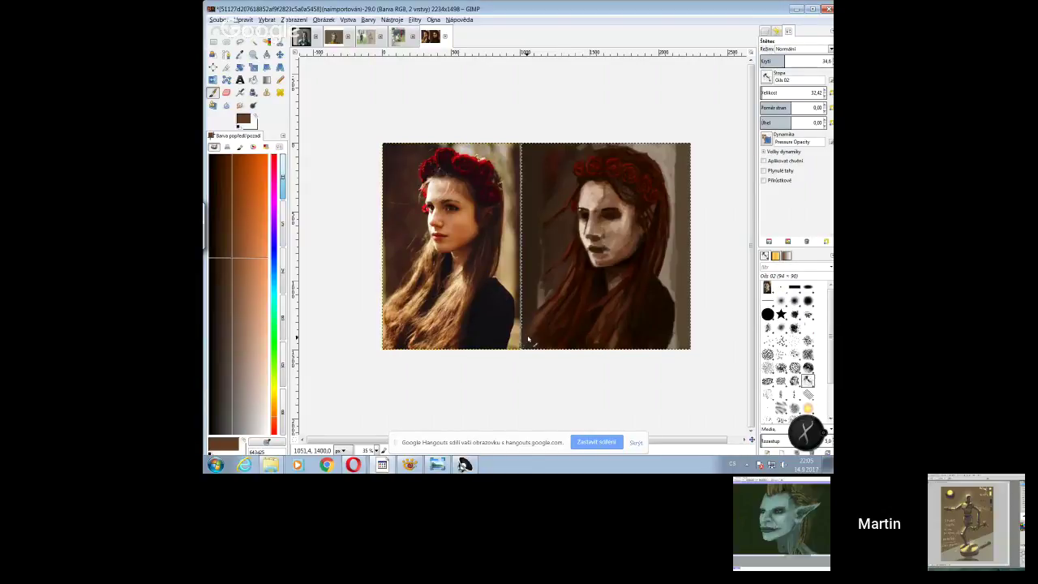
click(240, 55)
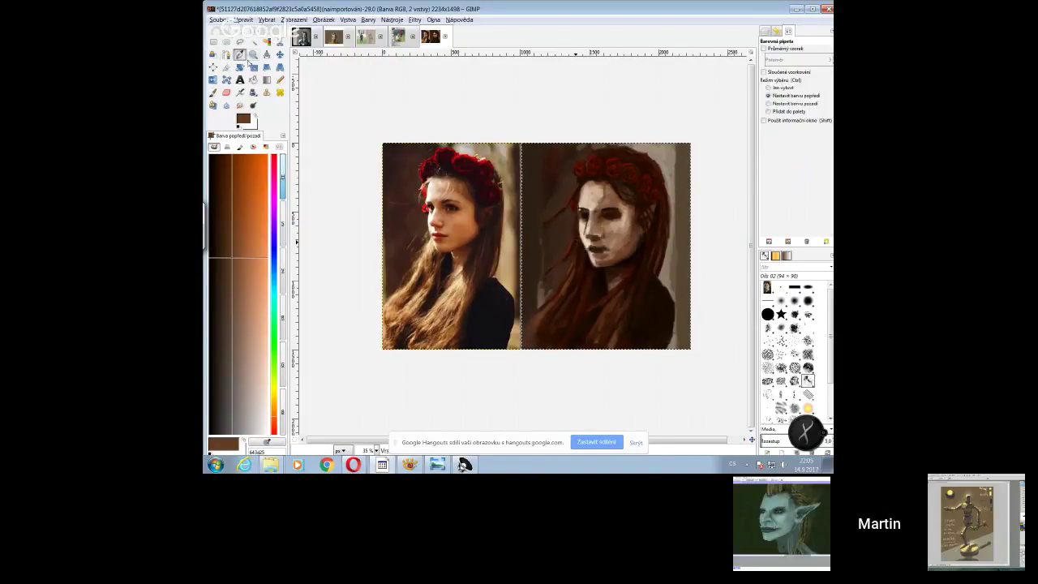
click(559, 305)
key(p)
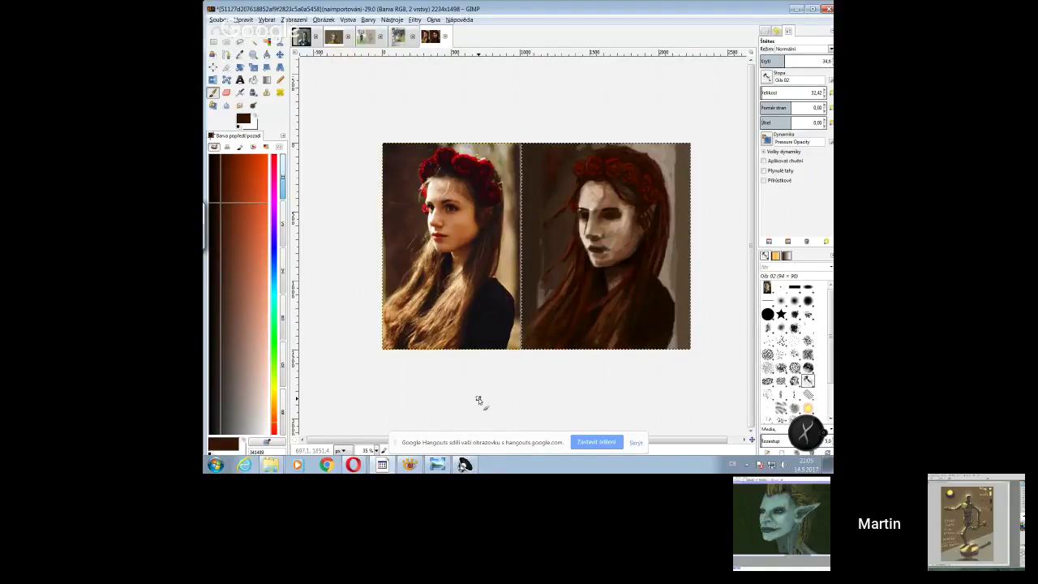
- Deepen the painted hair with a darker brown and repaint the background beside it in a sampled grey-brown at size 32.42 and 23.1 opacity
click(216, 174)
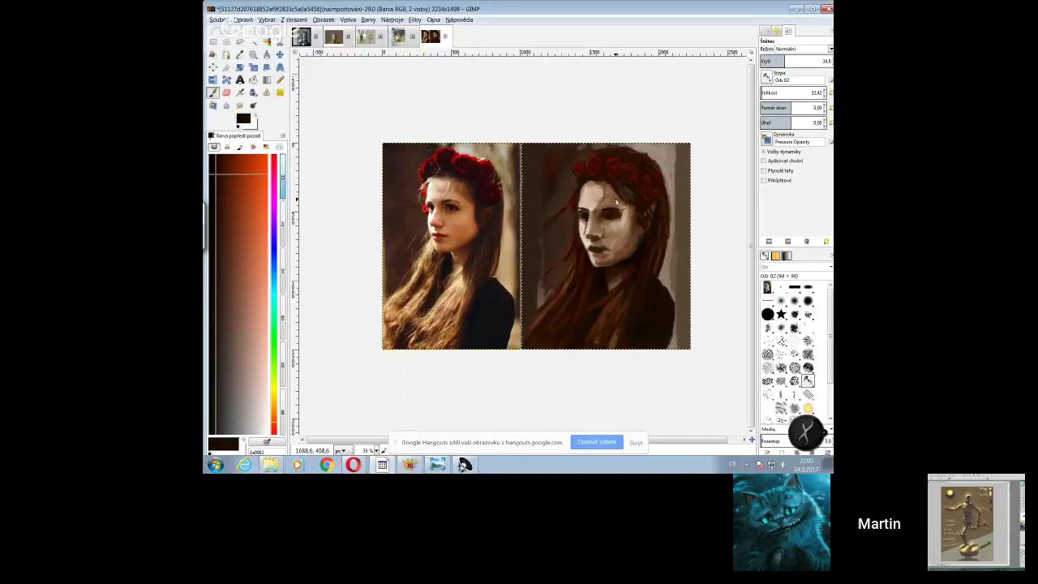
key(o)
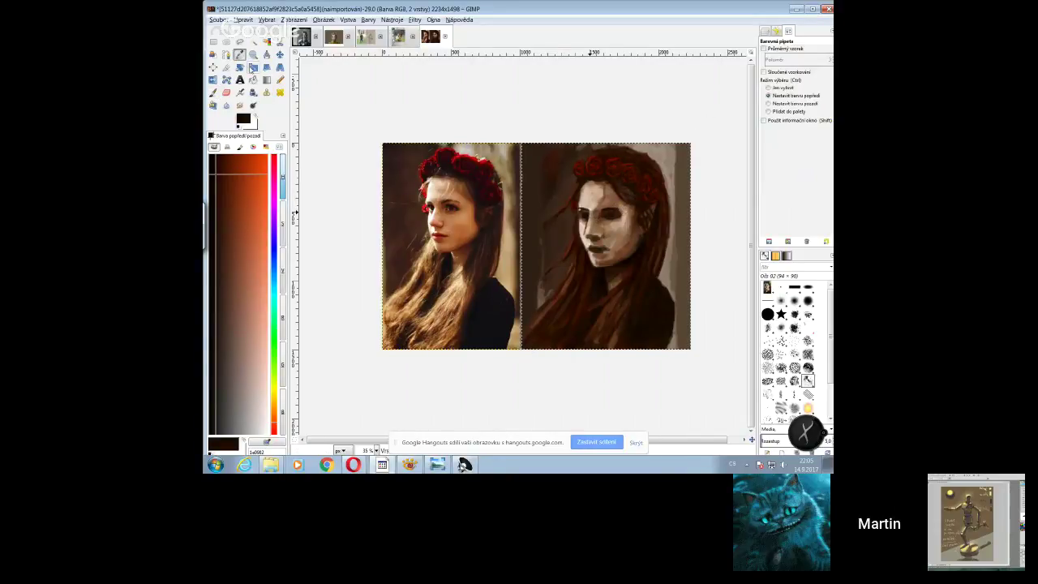
click(551, 283)
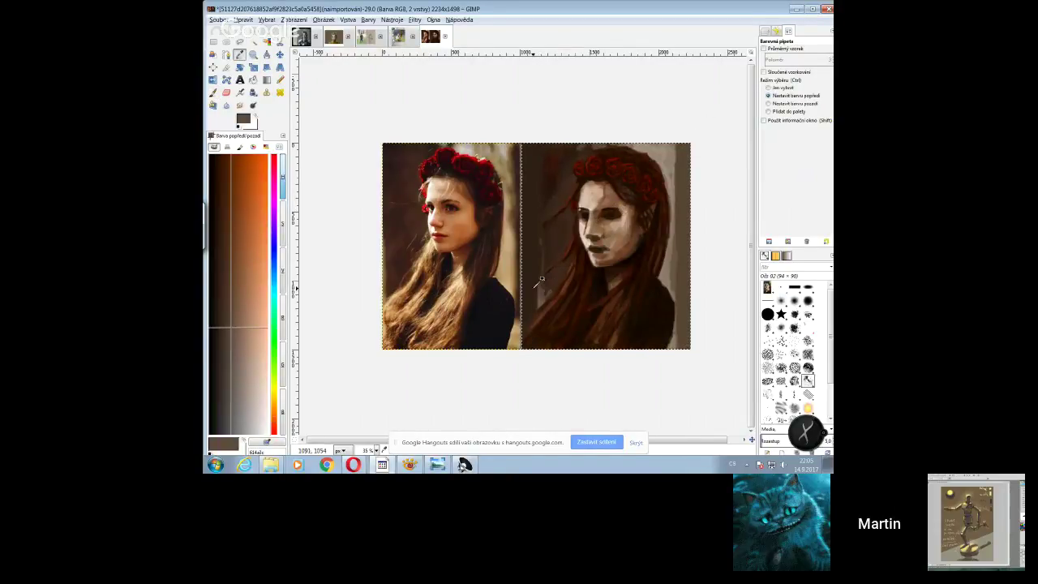
click(215, 92)
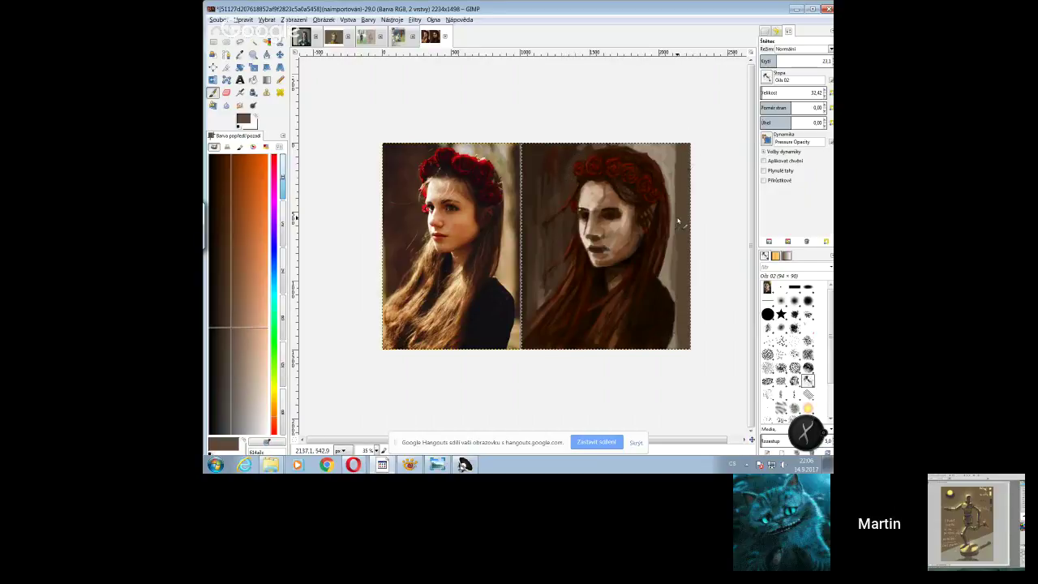
- Sample the light grey-brown beside the wreath, blend it over the painting's right edge at size 57.55, and reduce the brush opacity to 13.4
key(o)
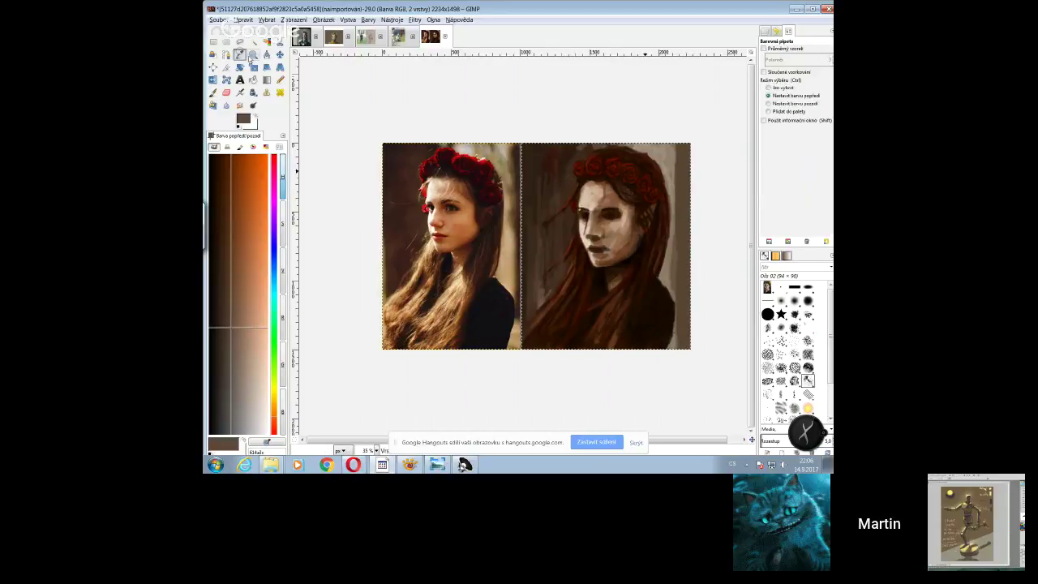
click(680, 150)
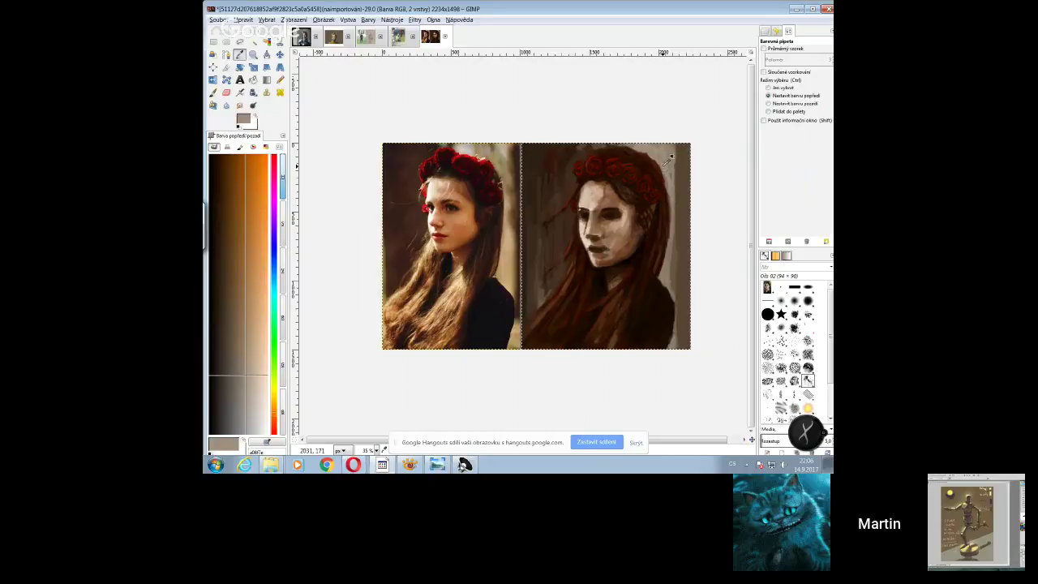
click(213, 93)
key(bracketright)
mouse_move(678, 157)
mouse_down()
mouse_move(680, 328)
mouse_move(682, 139)
mouse_move(689, 242)
mouse_move(687, 156)
mouse_move(695, 225)
mouse_move(687, 354)
mouse_move(685, 316)
mouse_move(675, 351)
mouse_move(672, 330)
mouse_move(691, 291)
mouse_up()
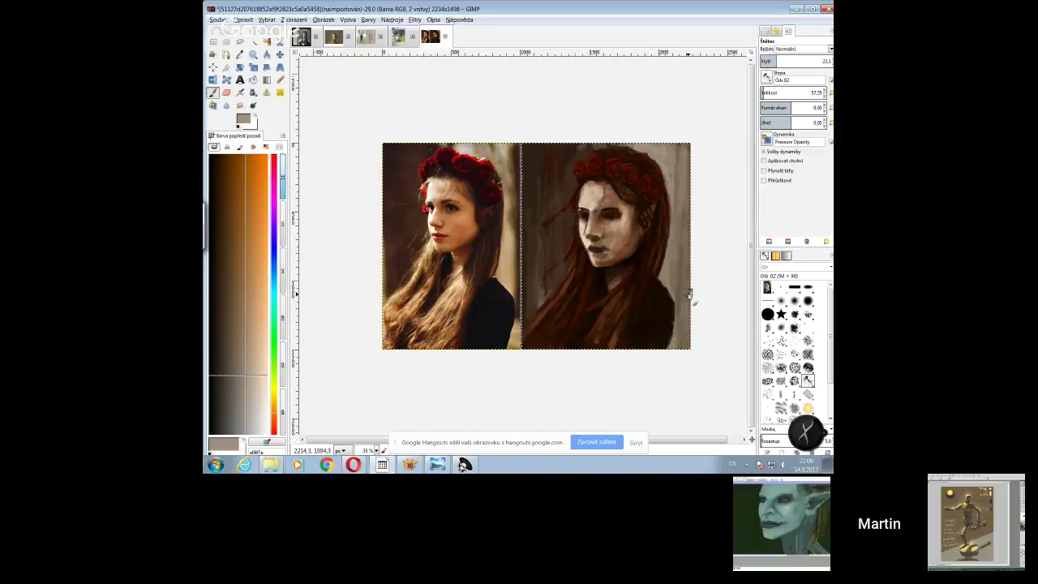
click(767, 61)
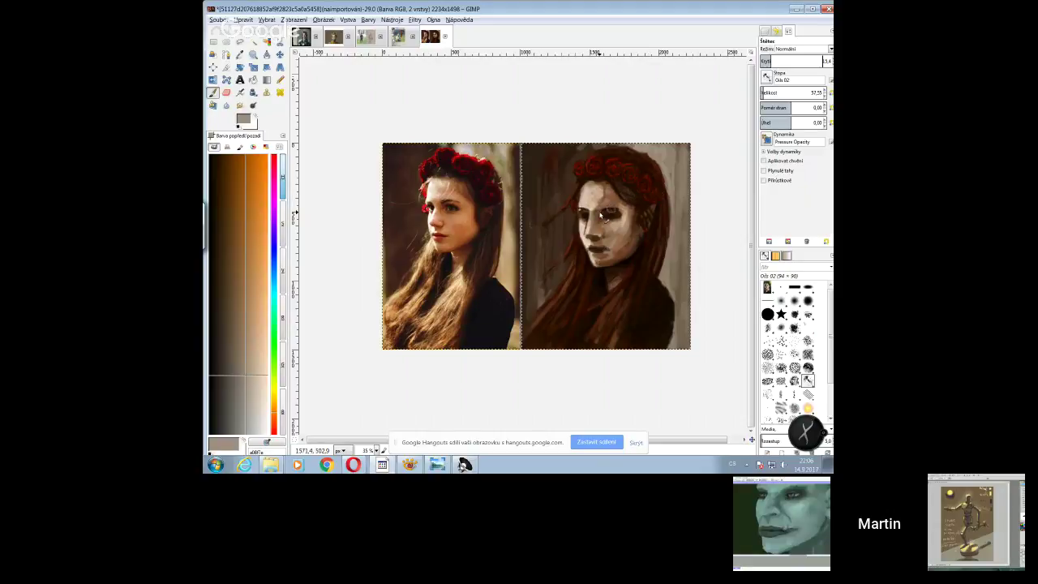
- Dodge the midtones of the lower hair strands with an enlarged Oils 02 brush, and reduce the brush size to 88.83 over the rose wreath
click(253, 105)
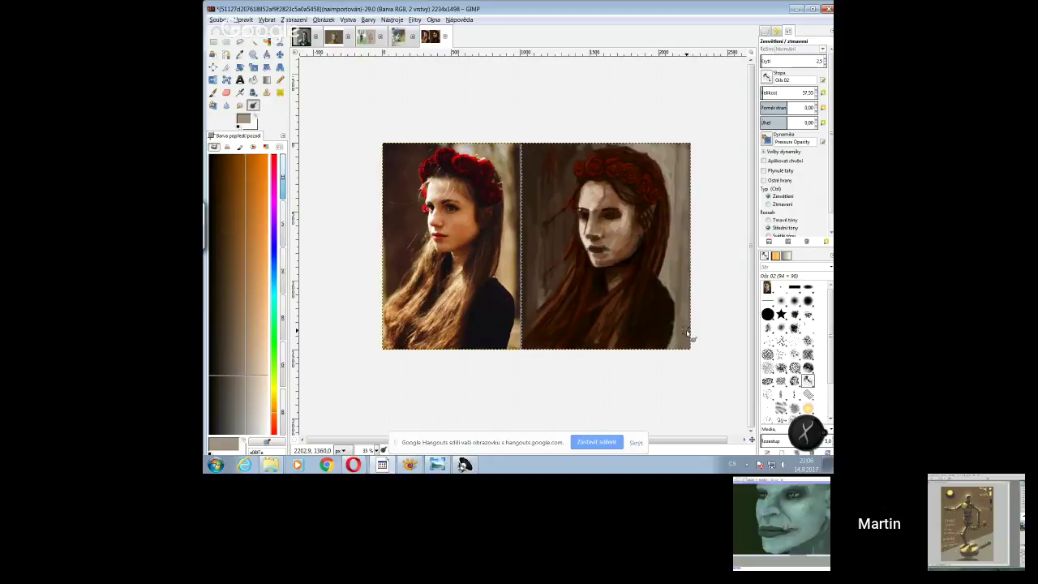
key(bracketright)
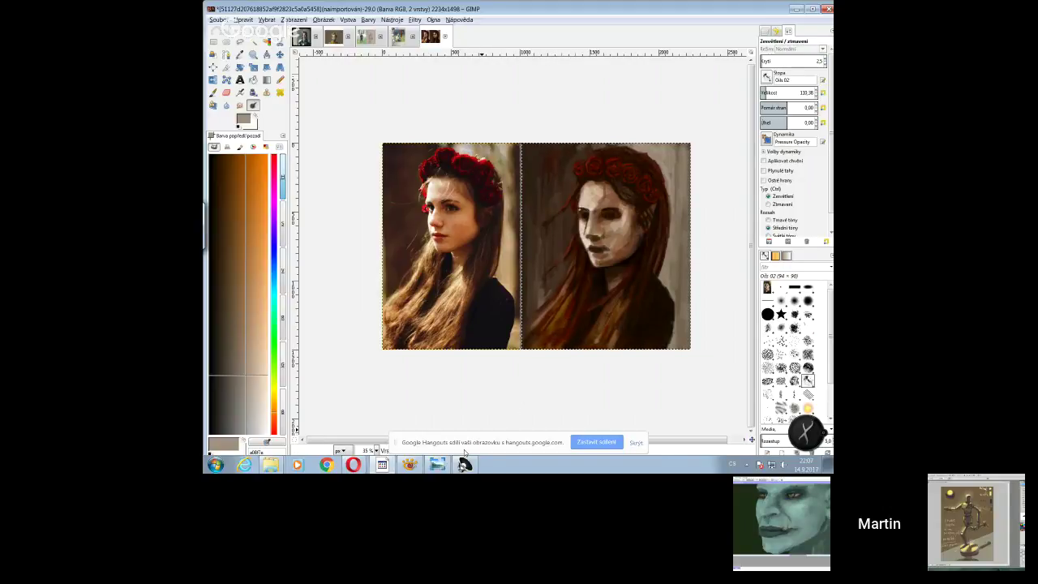
click(764, 91)
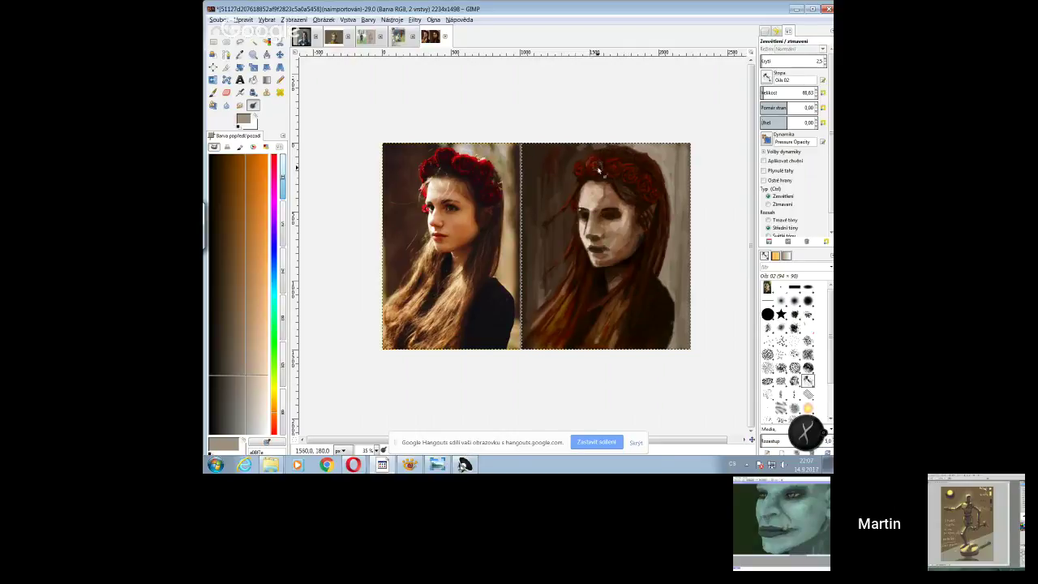
- Dodge the midtones of the red flower wreath in the painted portrait, using opacities from 1.9 to 9.1 and brush size 37.46
mouse_move(602, 166)
mouse_down()
mouse_move(656, 167)
mouse_move(654, 154)
mouse_up()
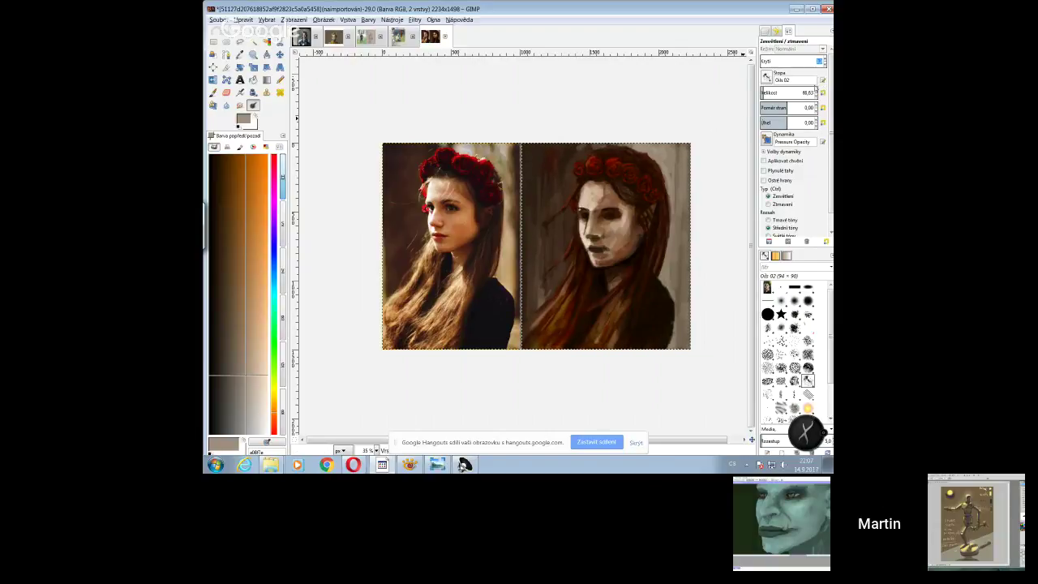
text(1,9)
click(780, 93)
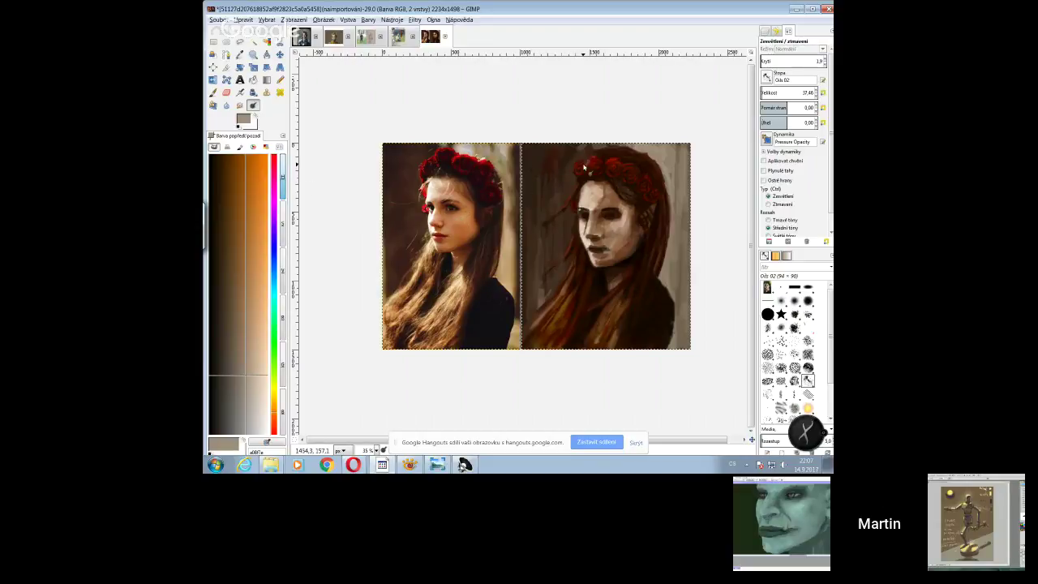
click(768, 61)
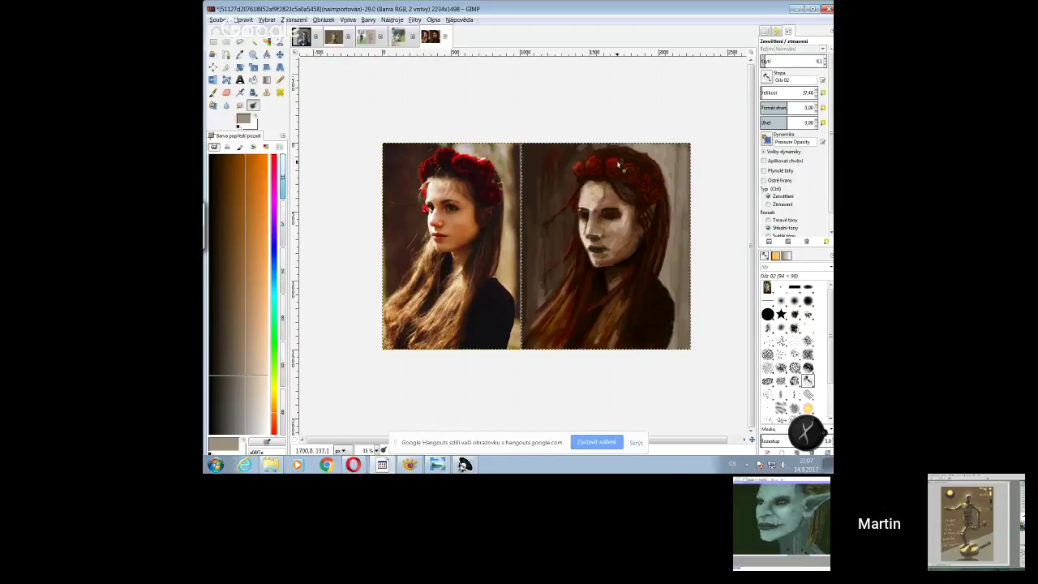
click(777, 58)
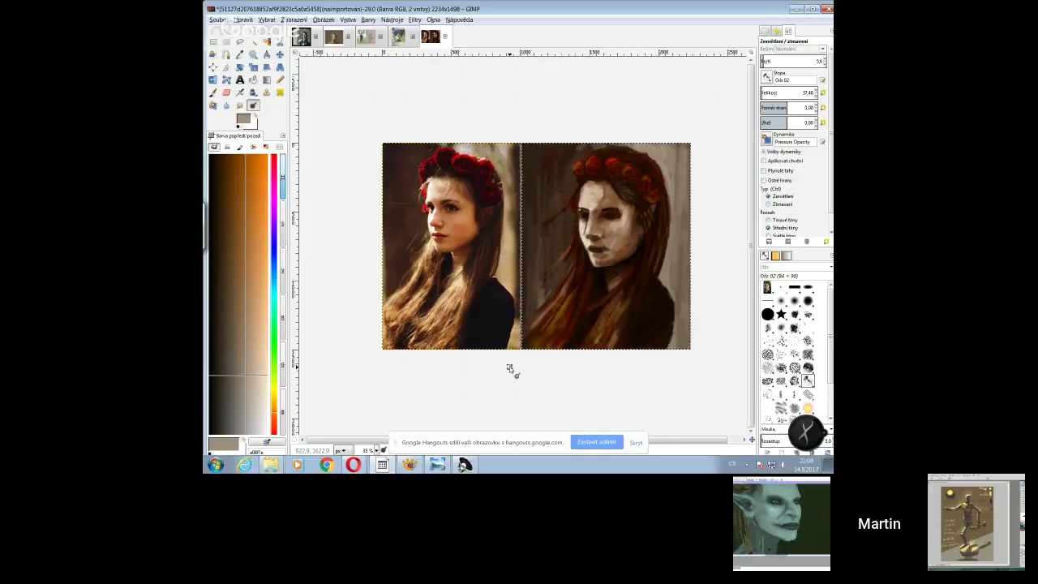
- Paint fine reddish-brown hair strands around the painted face with a 13.57 brush at 55.5 opacity, then dodge details at size 15.58
key(o)
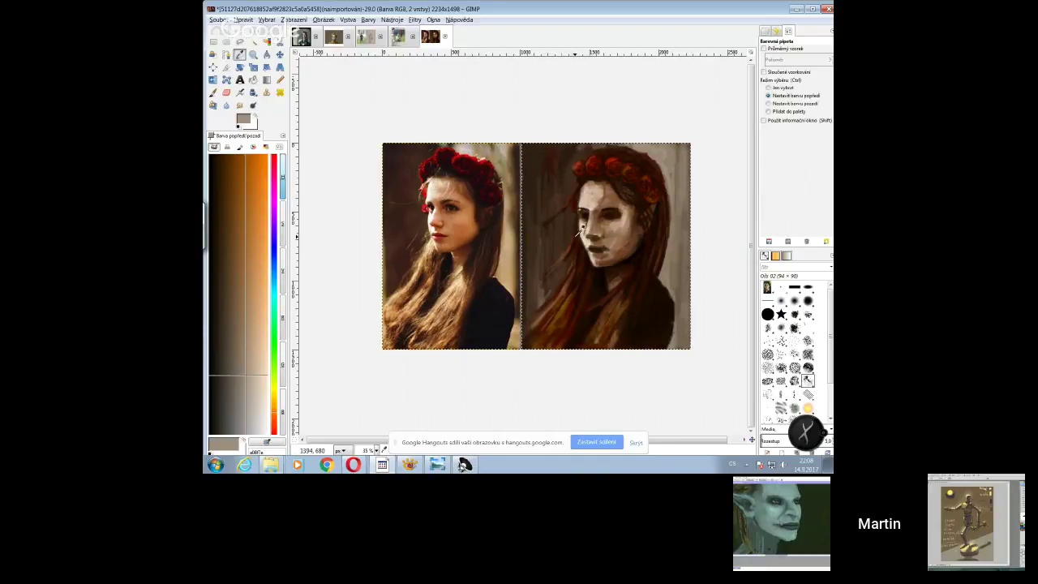
click(571, 232)
click(214, 94)
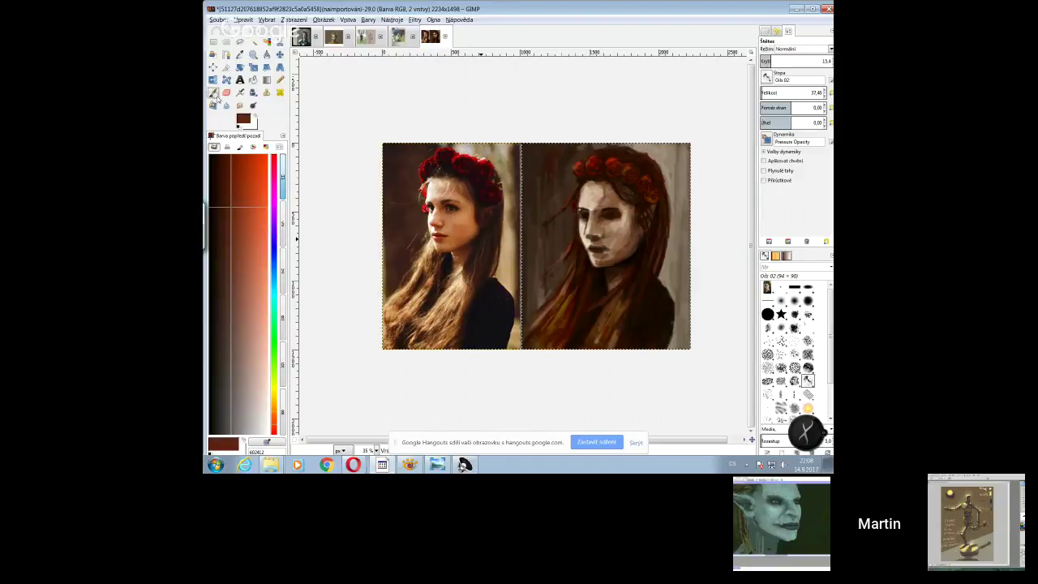
drag(811, 92, 791, 92)
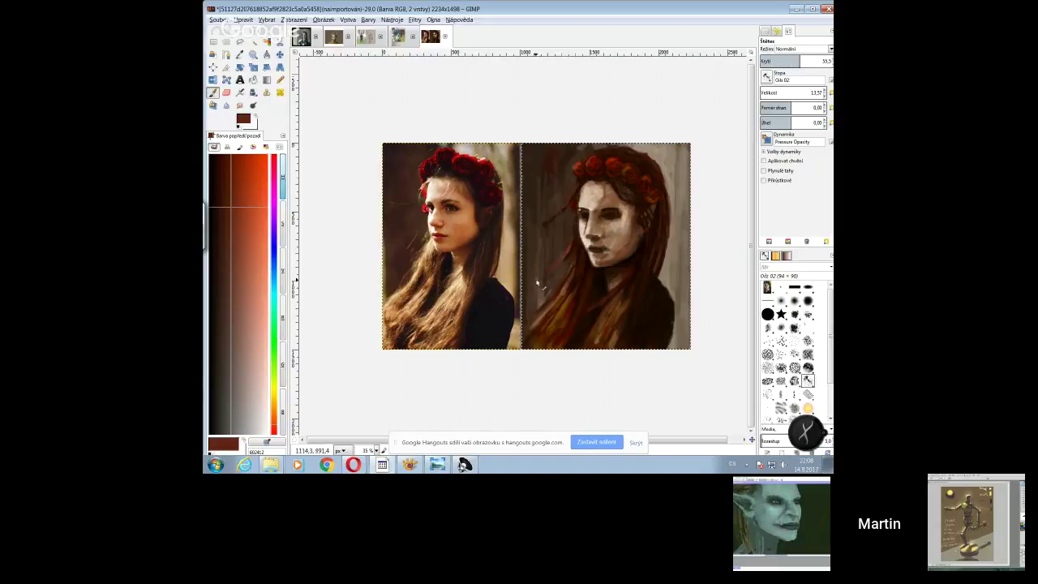
click(224, 178)
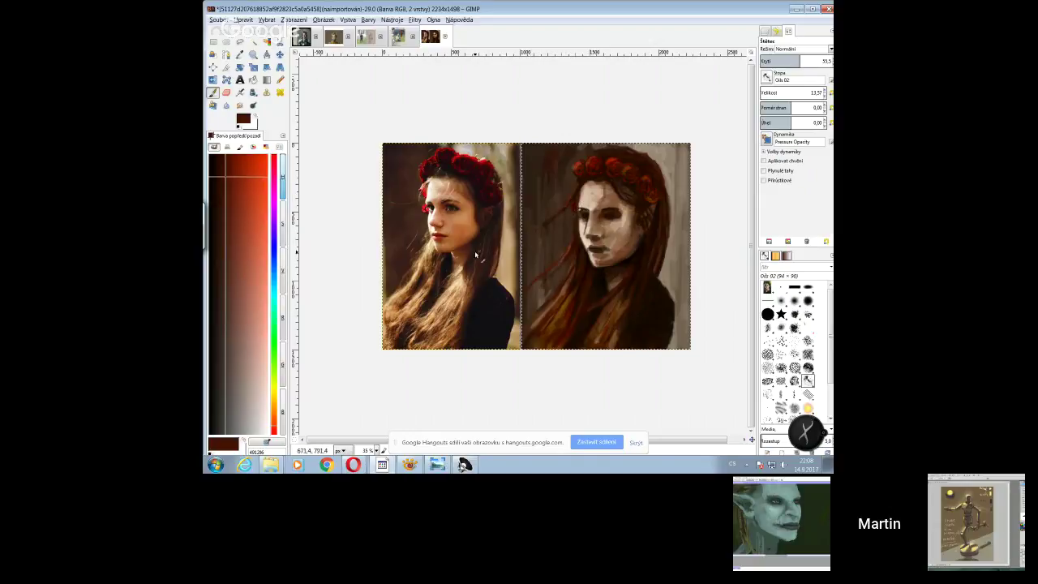
ctrl+click(572, 199)
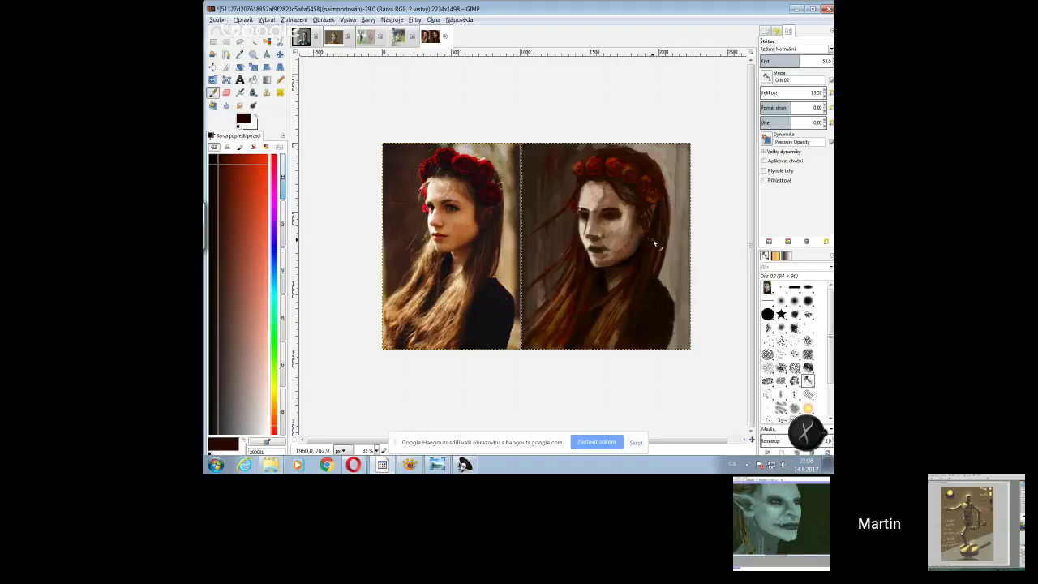
click(240, 56)
click(253, 106)
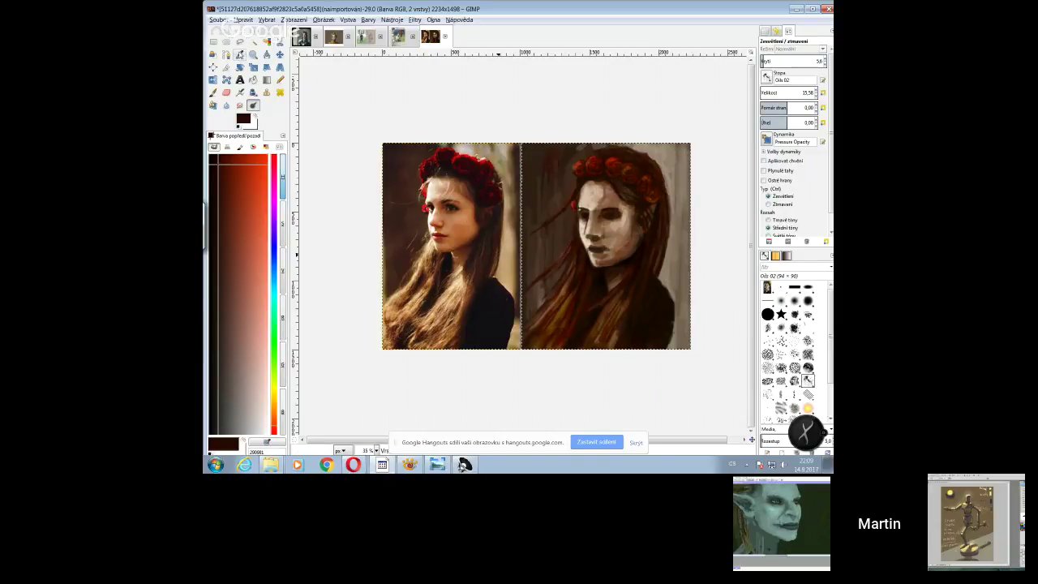
- Darken the painted portrait's background with a near-black red, using the paintbrush at low opacity and size 139.23
click(239, 55)
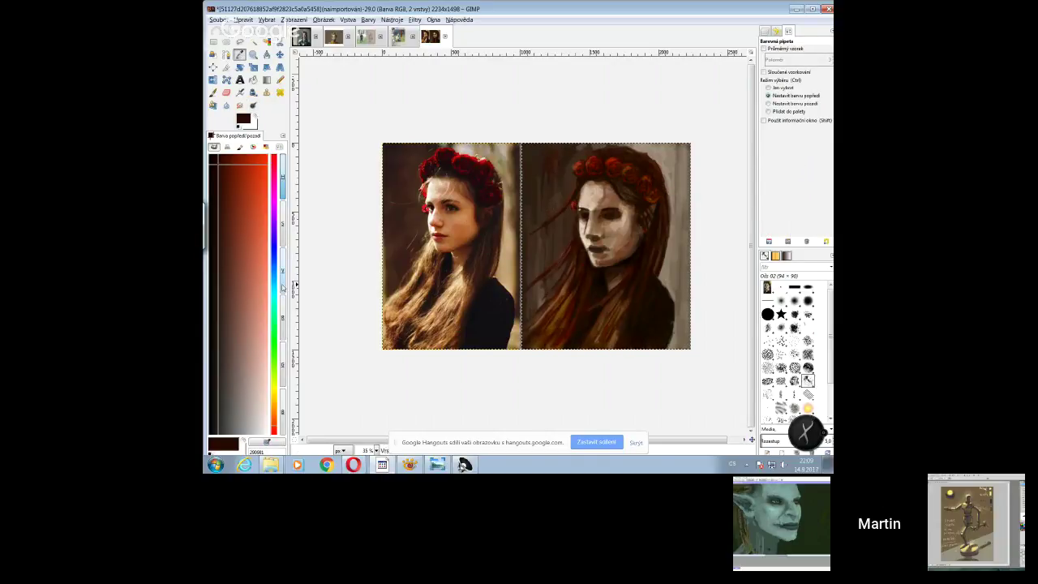
click(227, 168)
click(213, 93)
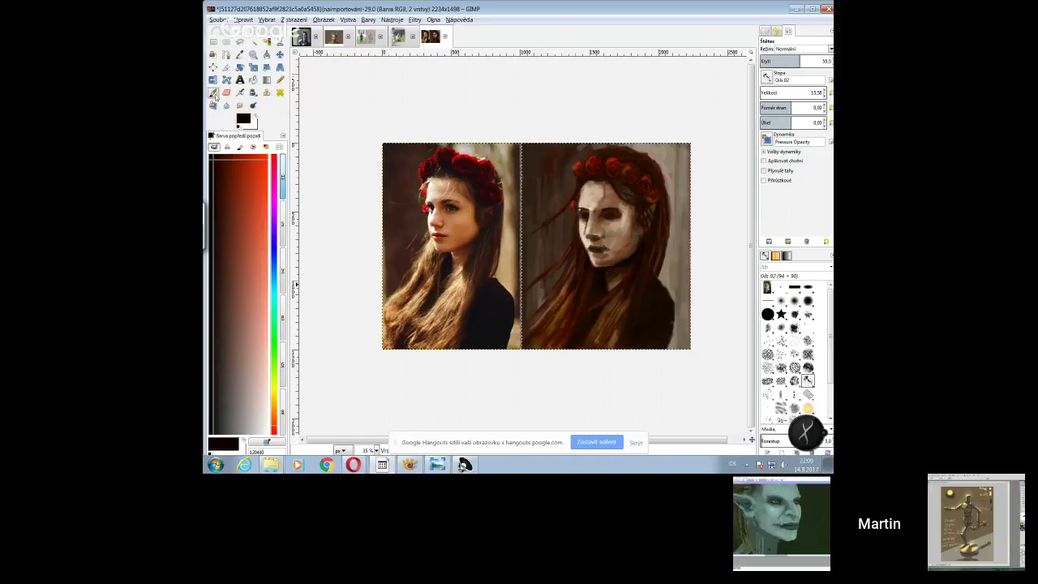
click(813, 92)
text(38,30)
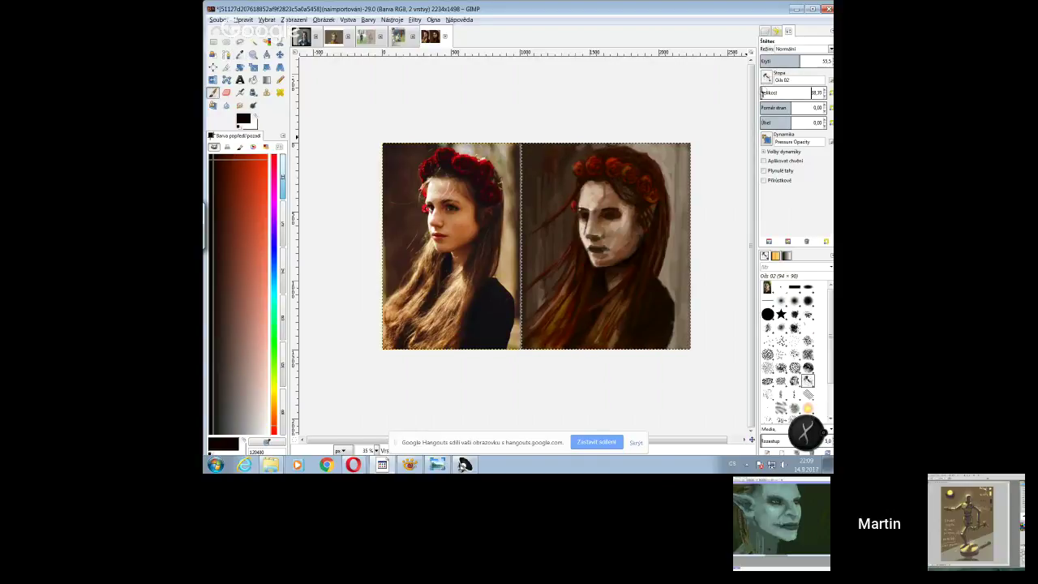
click(766, 61)
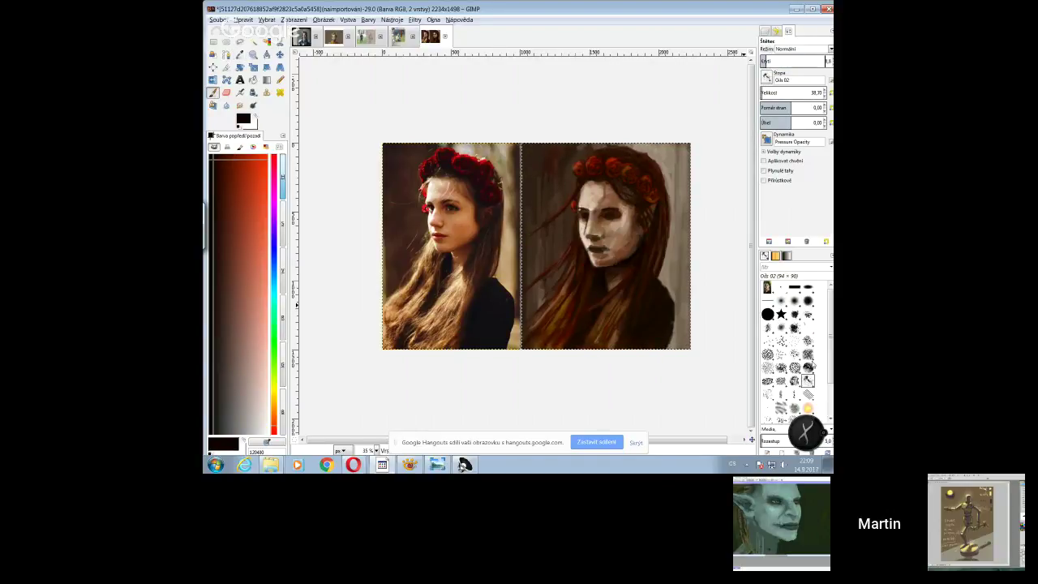
click(763, 92)
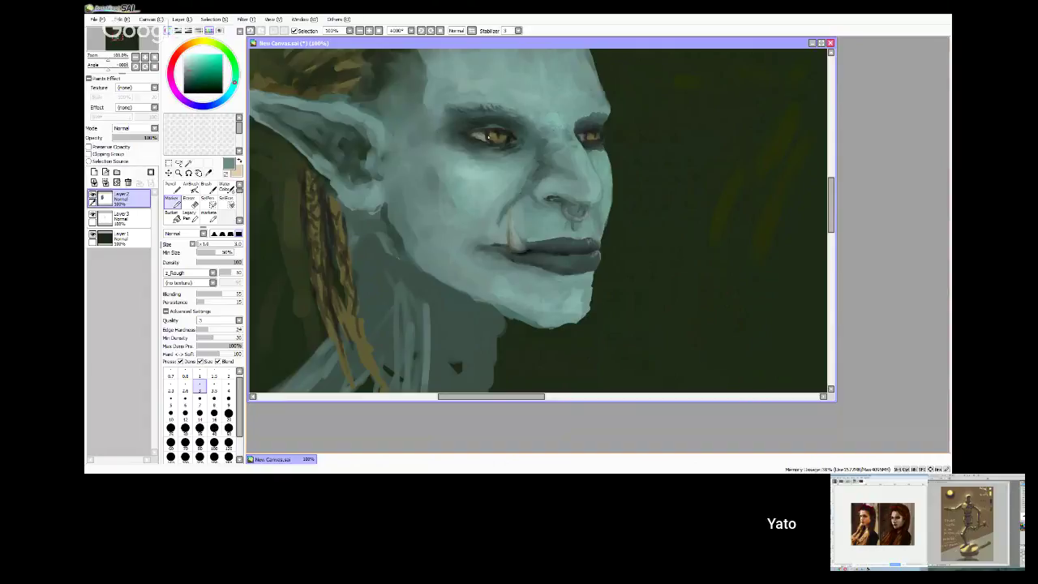
- In PaintTool SAI, darken the creature's braids with a near-black colour, reducing the Marker to size 1
alt+click(586, 118)
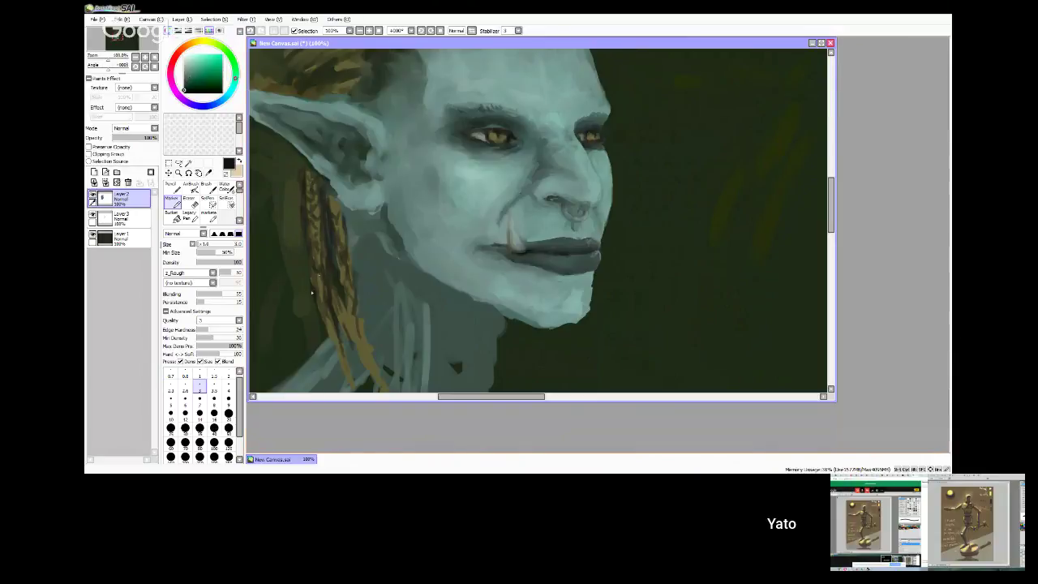
click(199, 375)
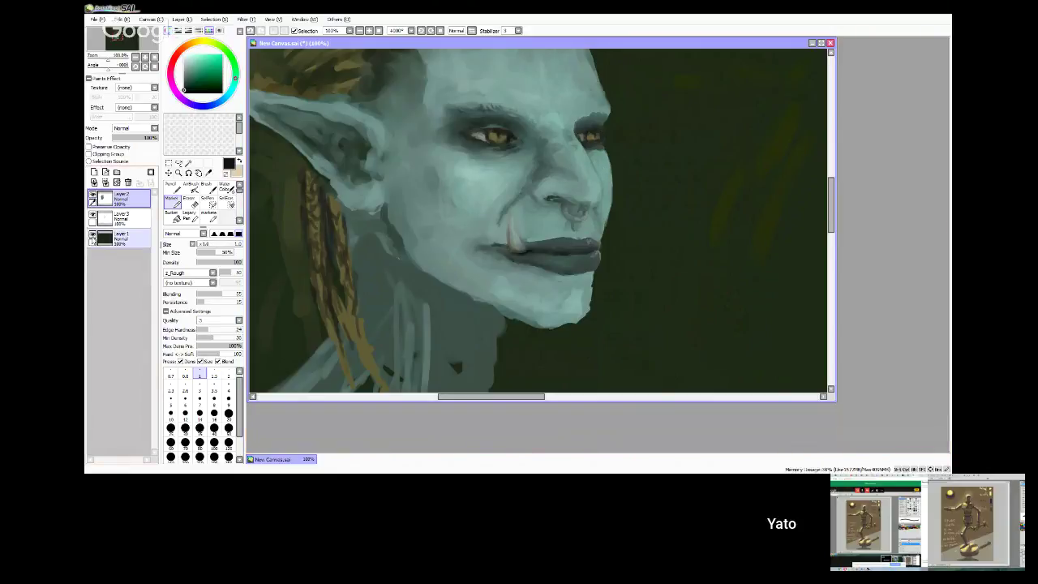
- Check the background layer by toggling its visibility, and merge the three layers into one
click(93, 237)
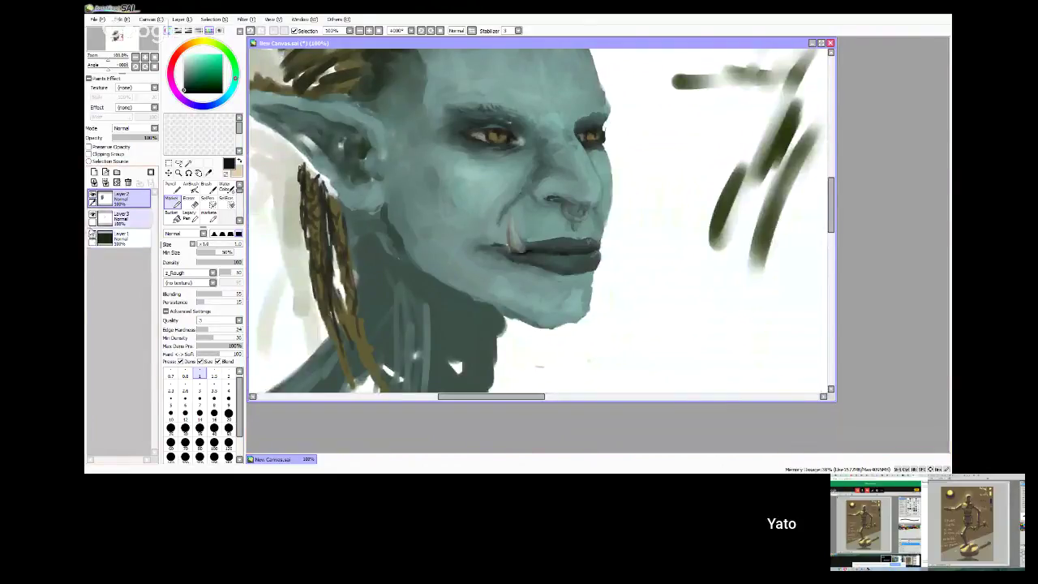
click(93, 237)
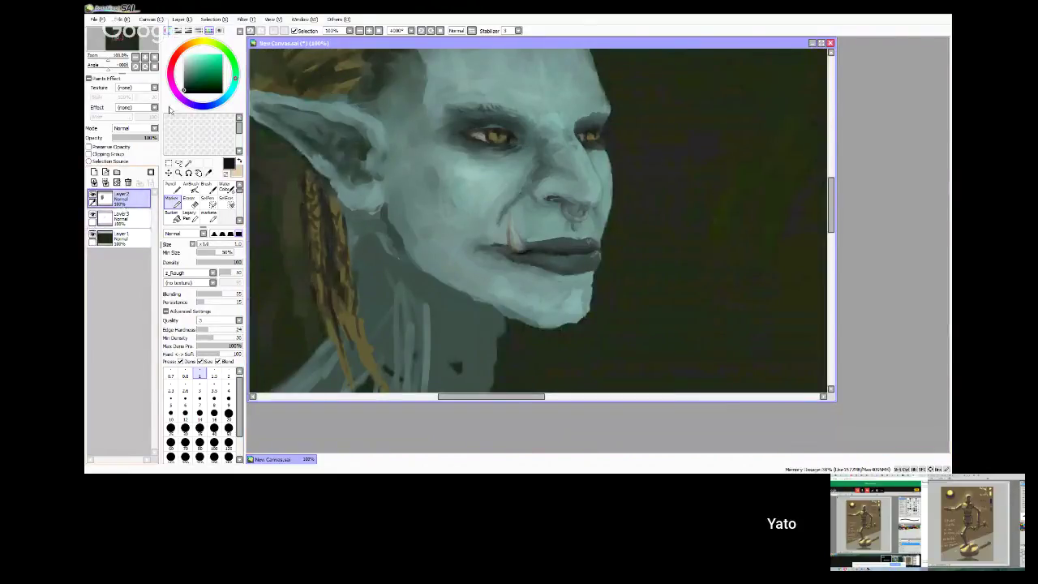
click(185, 20)
click(226, 79)
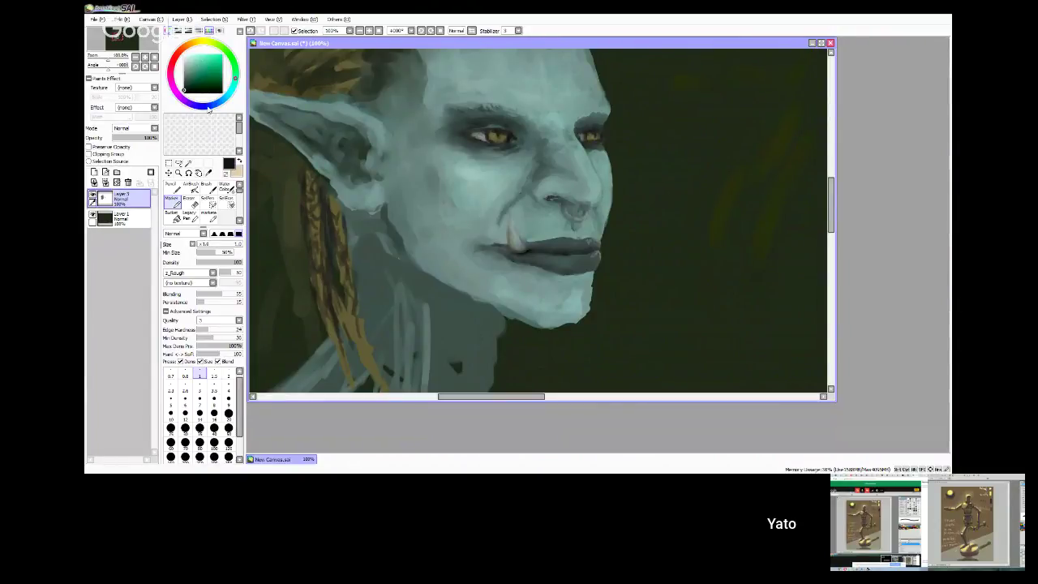
key(ctrl+e)
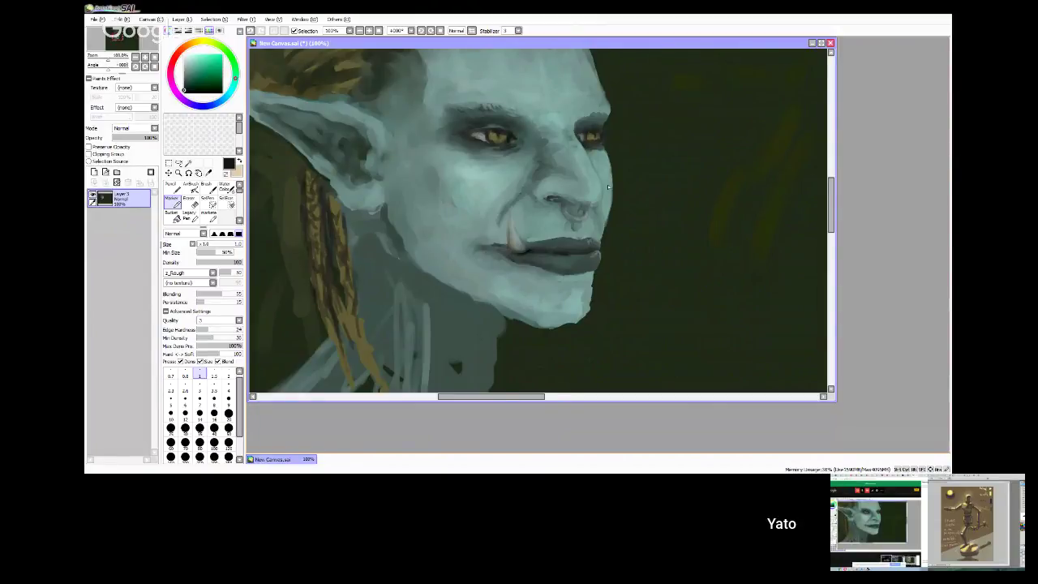
scroll(608, 187, down, 2)
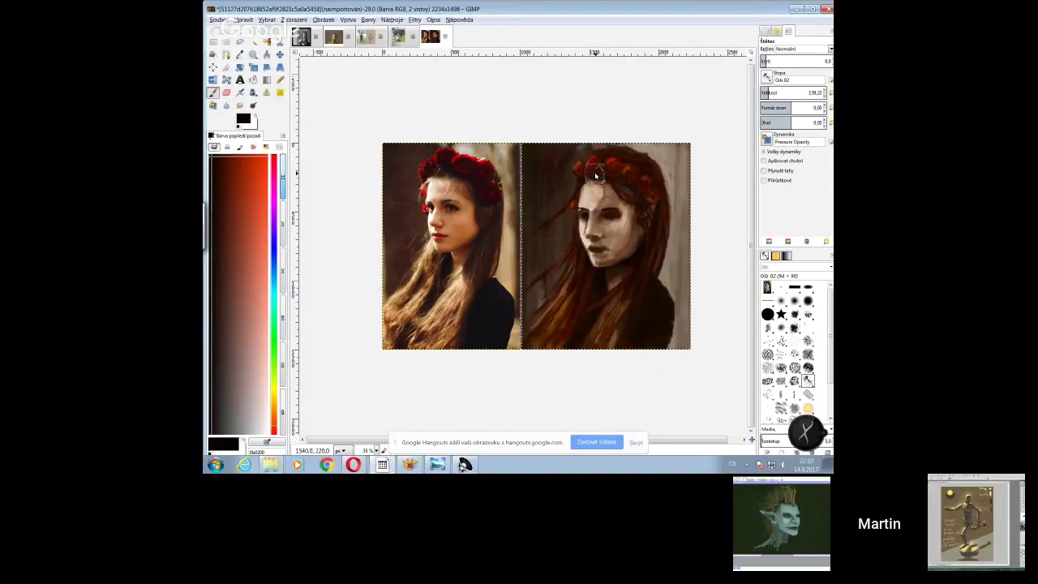
- In GIMP, shift the foreground colour's hue towards orange for the portrait
click(273, 409)
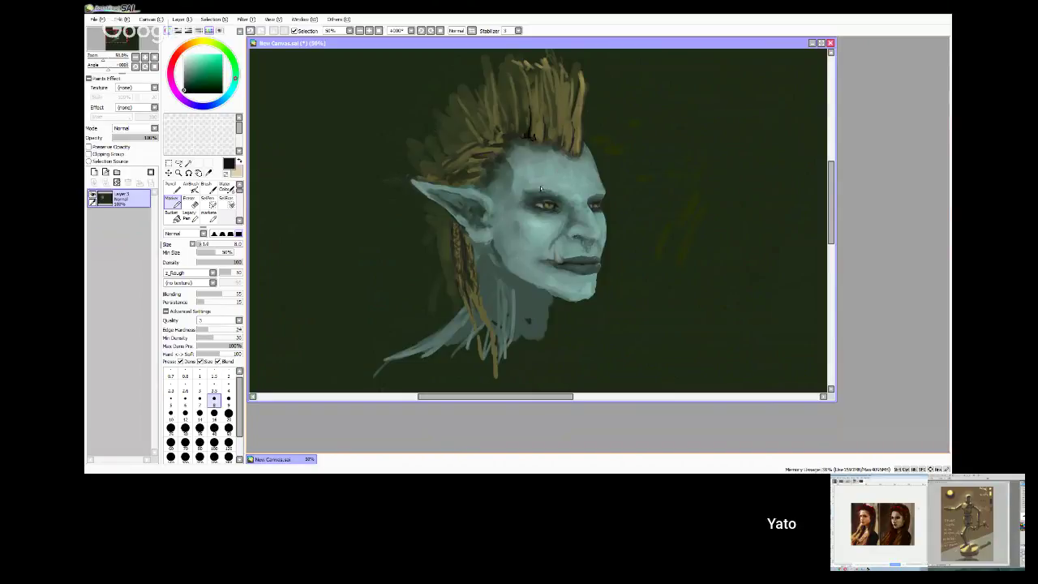
- In PaintTool SAI, refine the upper edge of the creature's ear with blue-grey strokes using a size 4 Marker
scroll(541, 189, up, 3)
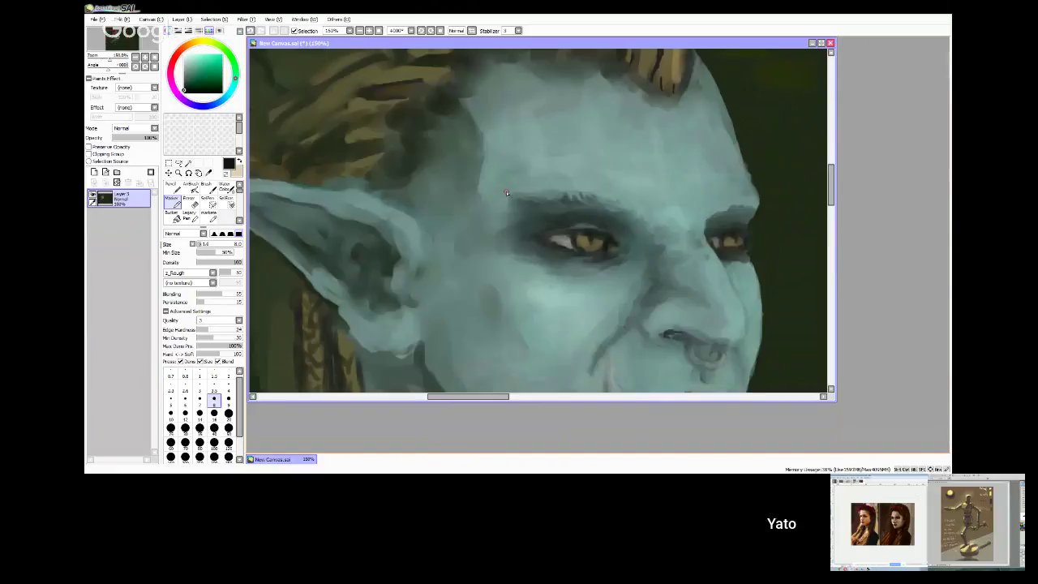
scroll(433, 231, down, 1)
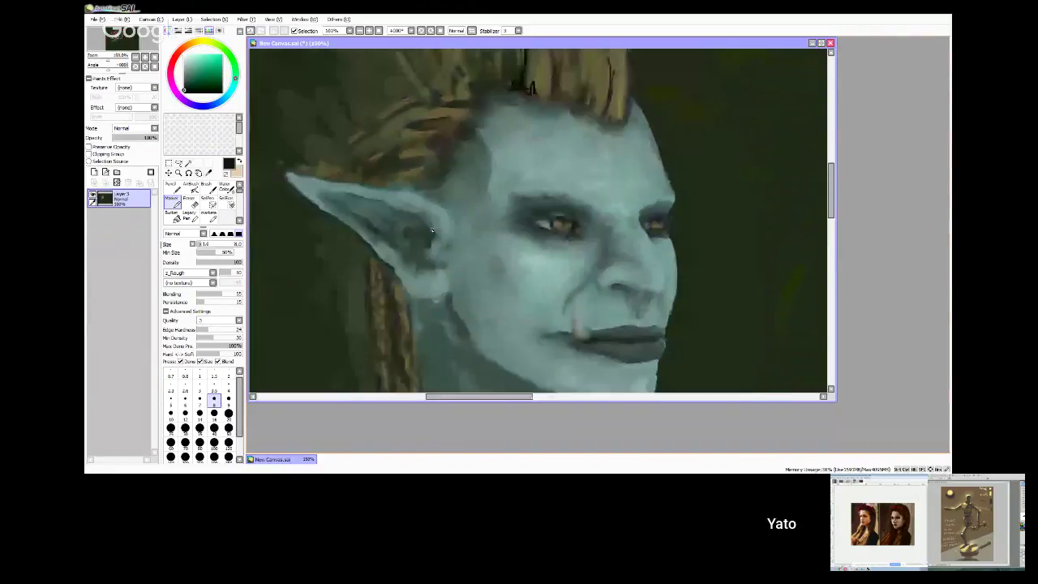
click(229, 388)
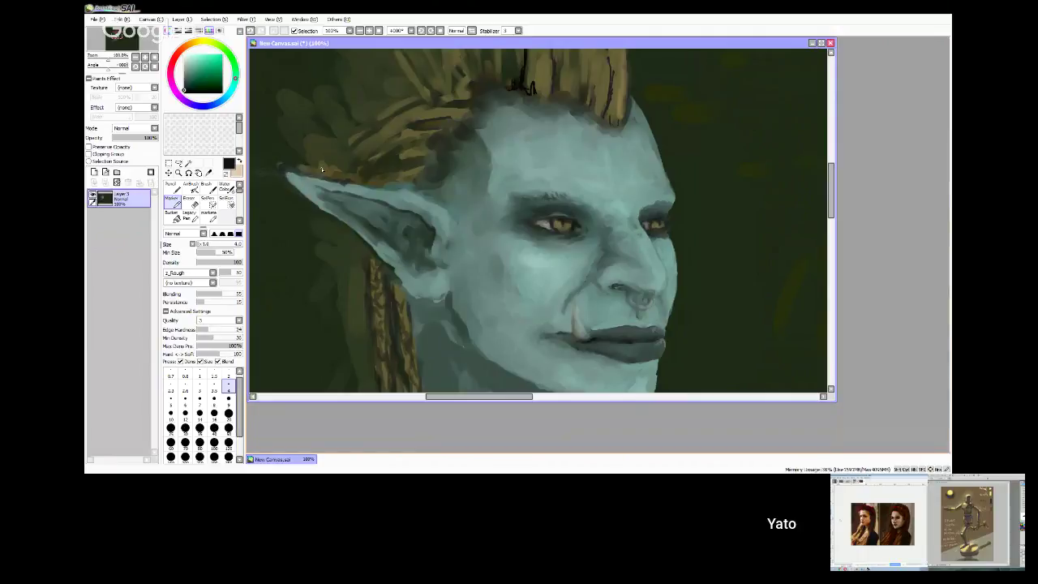
scroll(321, 170, up, 2)
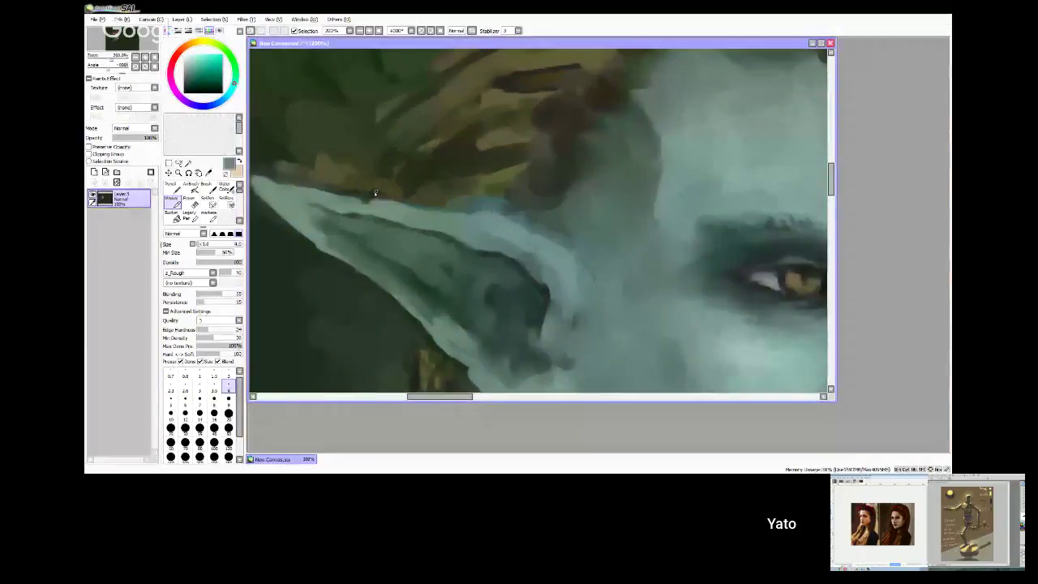
drag(371, 199, 399, 204)
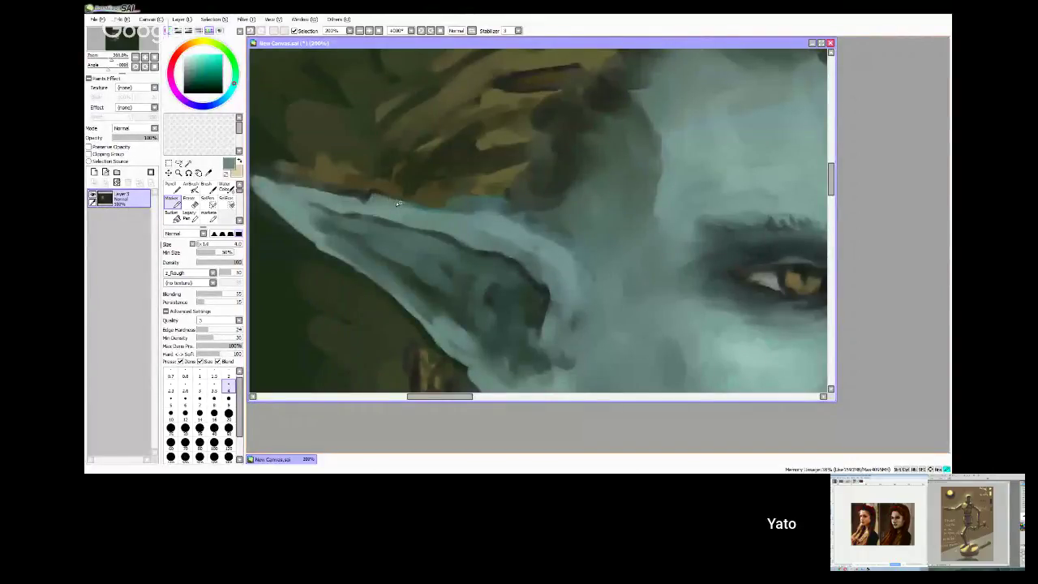
- Sample a dark tone beside the ear and define its upper outline with a size 3.5 Marker
alt+click(368, 185)
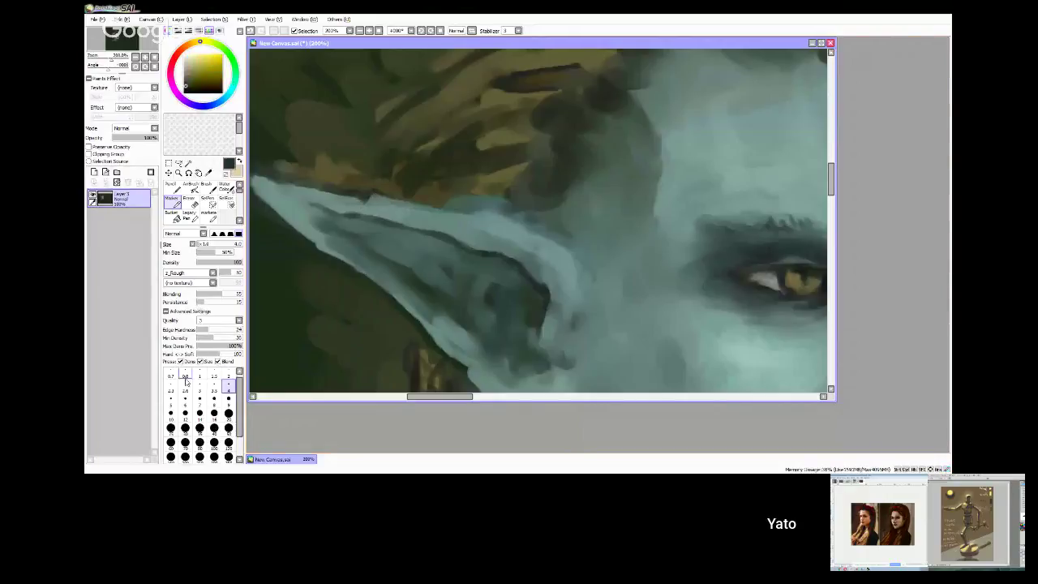
key(bracketleft)
mouse_move(375, 191)
mouse_down()
mouse_move(526, 221)
mouse_move(438, 203)
mouse_up()
drag(498, 213, 350, 200)
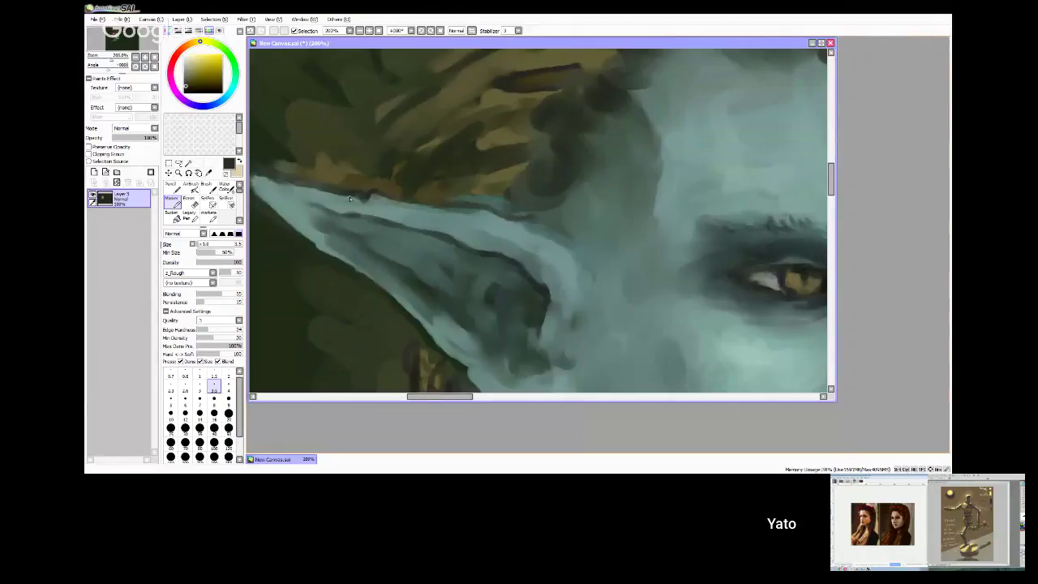
scroll(350, 199, down, 1)
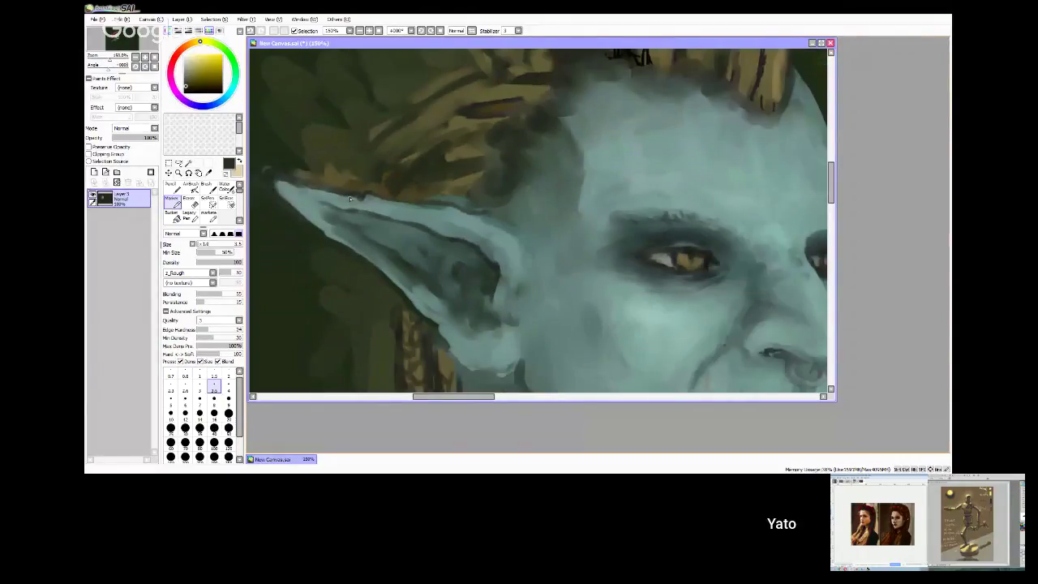
scroll(350, 198, down, 1)
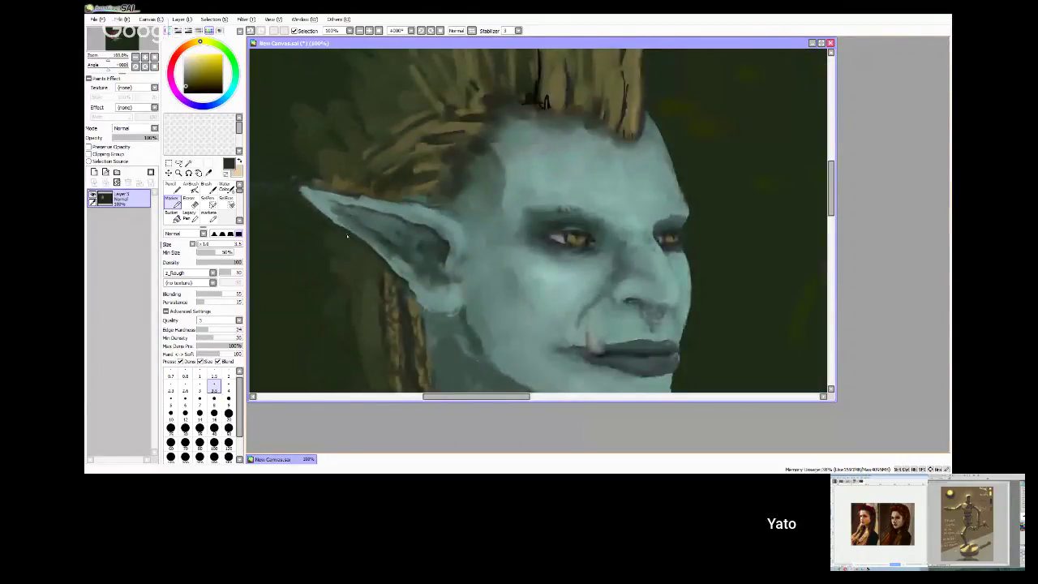
scroll(295, 201, up, 1)
scroll(295, 201, down, 1)
- Blend the shading inside the creature's ear with the Water Color brush at size 16, using a tone sampled from the ear
alt+click(408, 244)
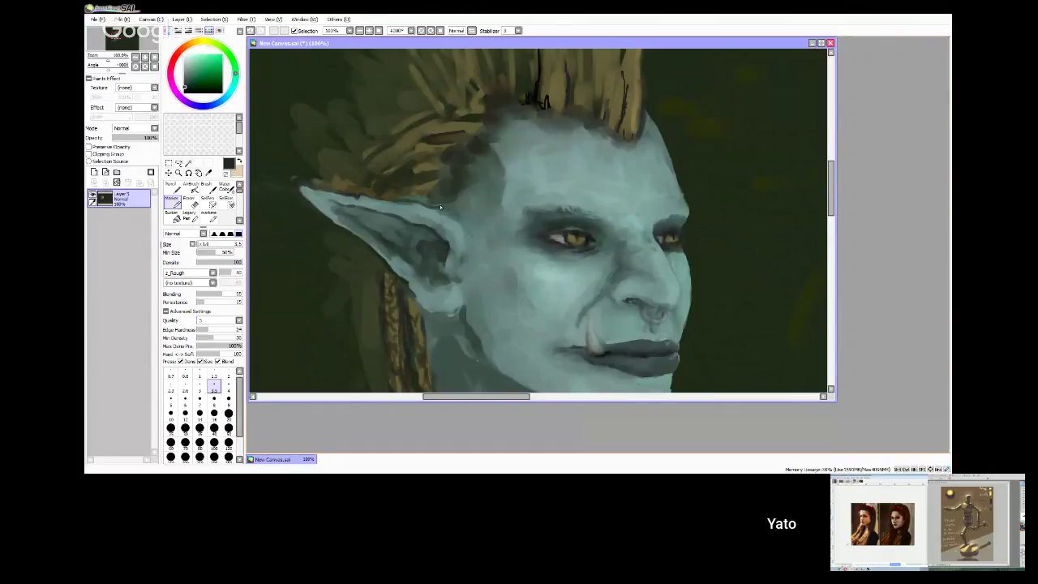
key(c)
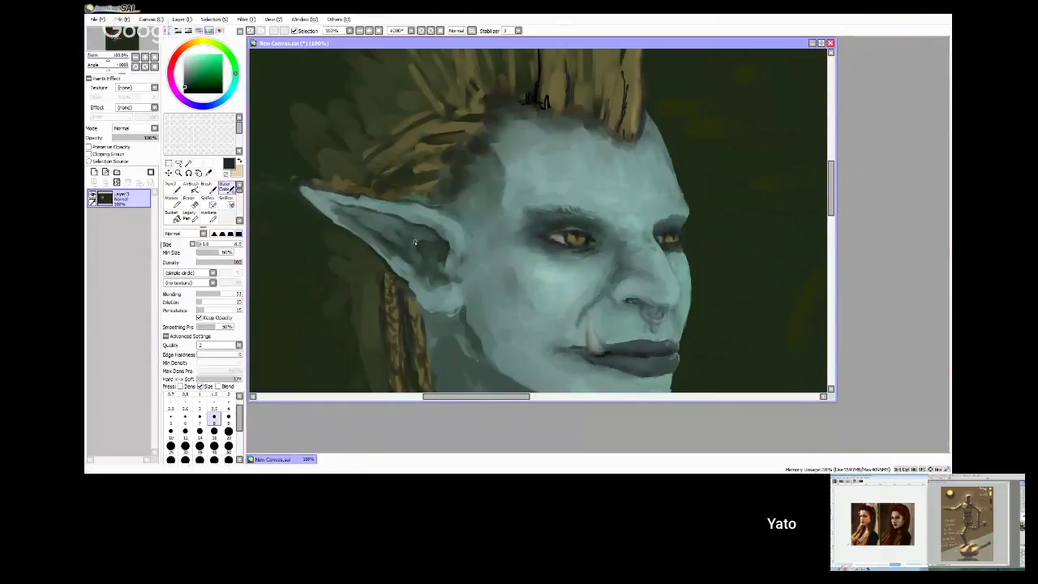
key(bracketright)
key(bracketright)
key(bracketright)
key(bracketright)
key(bracketright)
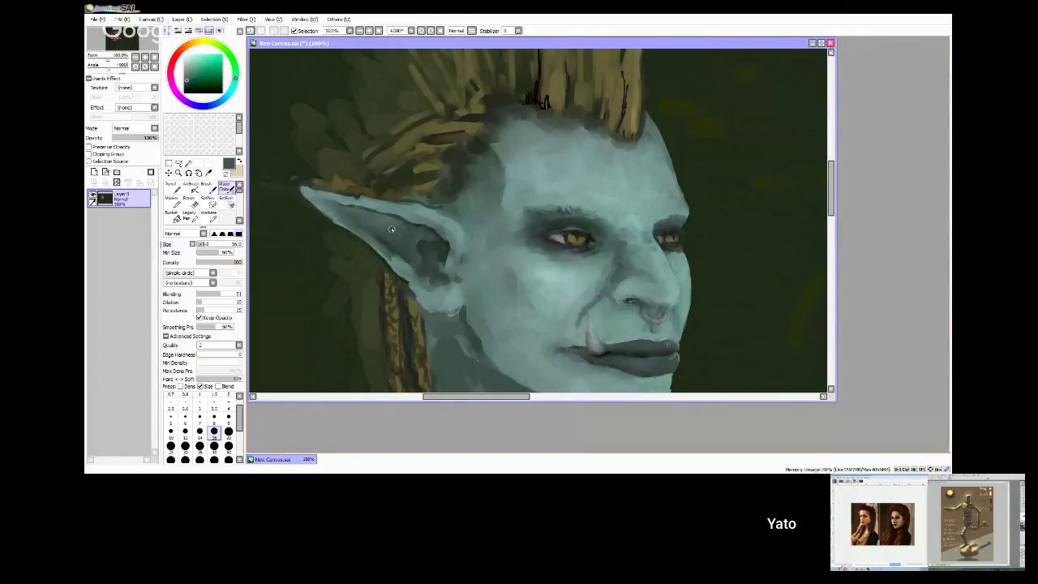
- Refine the inner ear shading and earlobe with sampled tones, using the size 3.5 Marker and the size 16 Water Color brush
alt+click(442, 248)
alt+click(448, 262)
alt+click(444, 231)
click(172, 198)
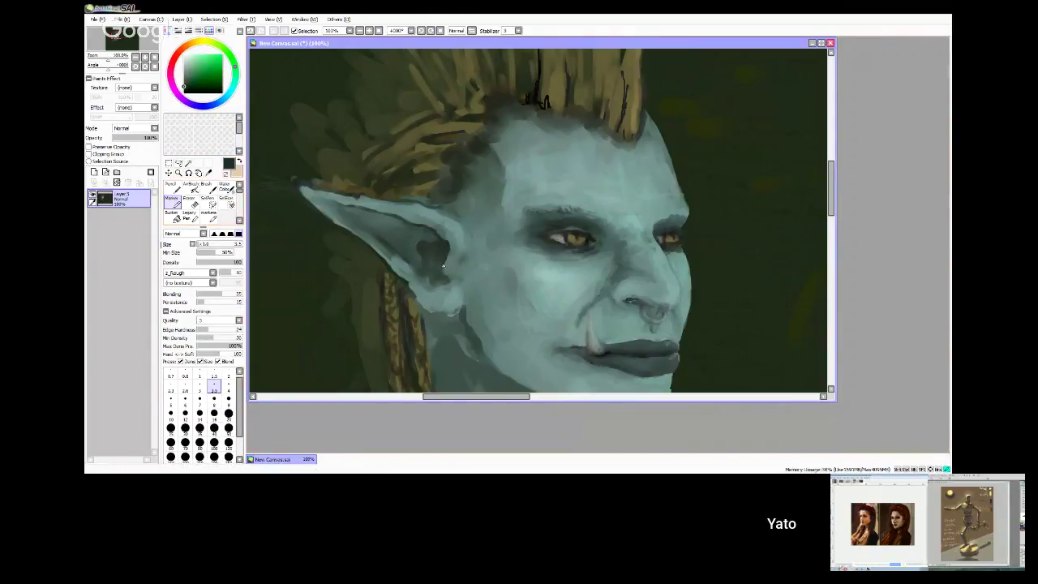
alt+click(437, 307)
key(c)
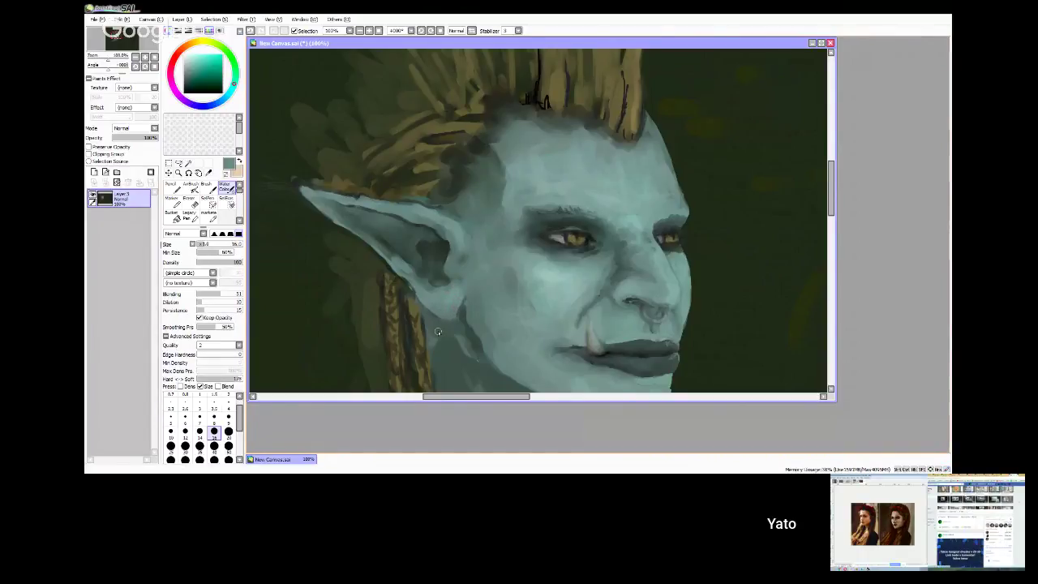
- Smooth the creature's neck and the shadow under the jaw with the Water Color brush at size 40, using sampled blue-grey tones
scroll(438, 331, down, 1)
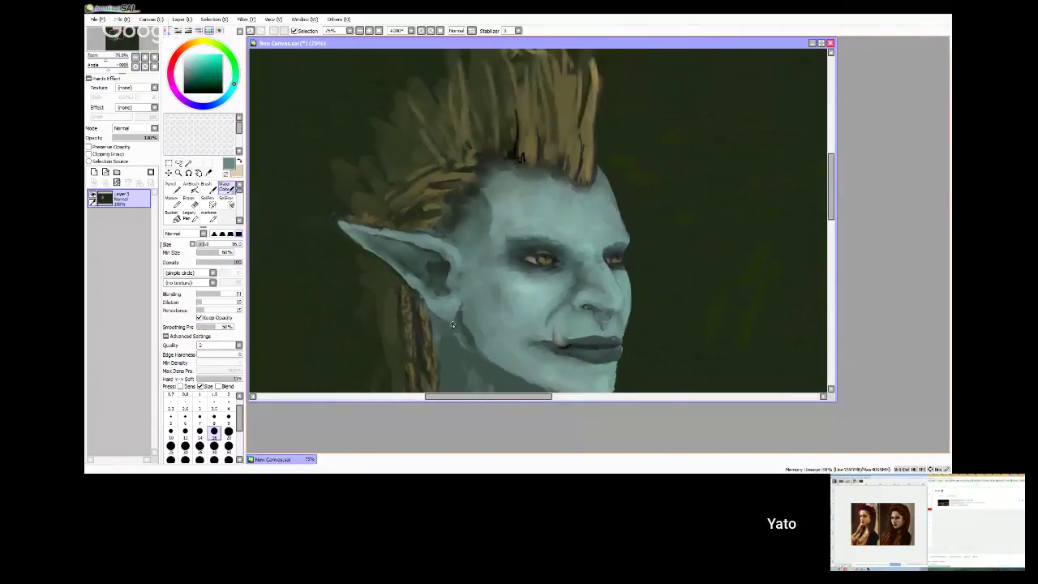
scroll(452, 324, down, 1)
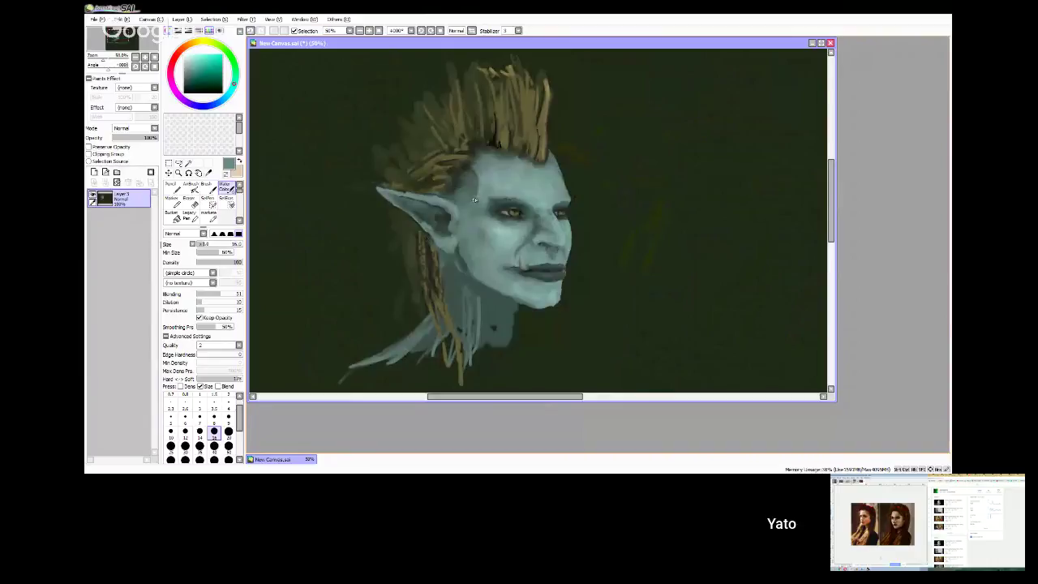
alt+click(516, 313)
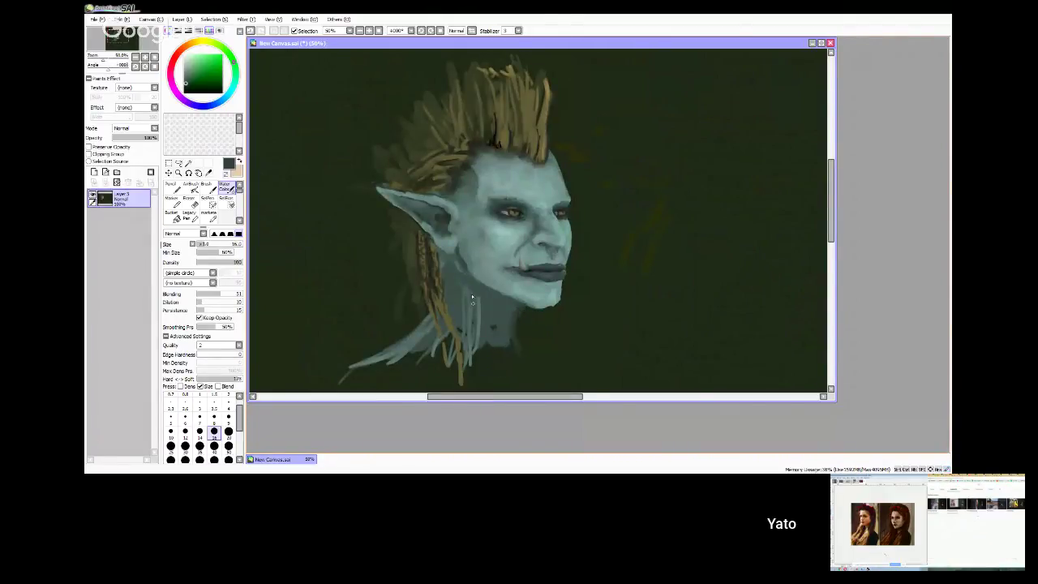
click(214, 445)
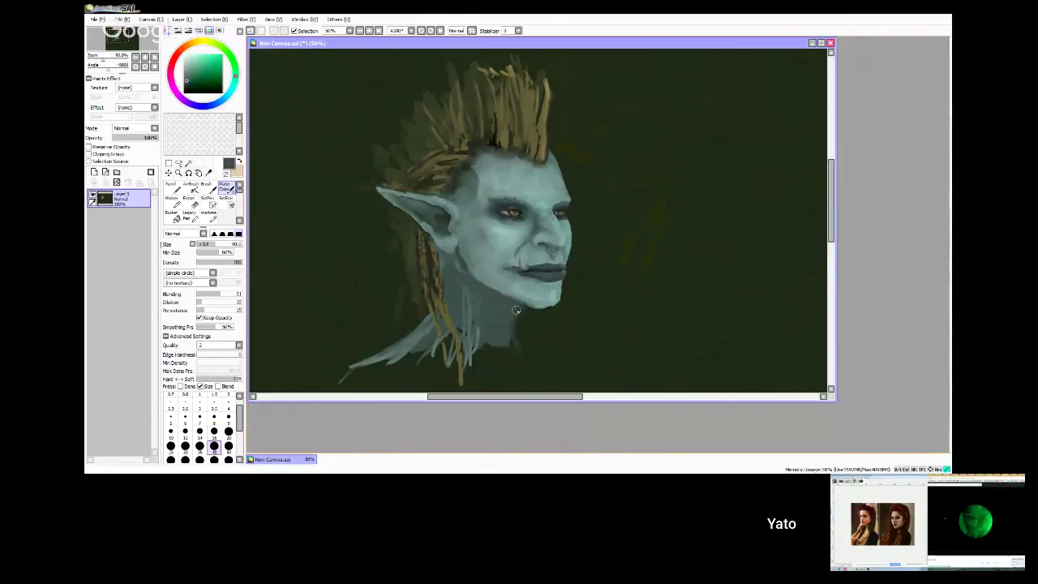
alt+click(470, 318)
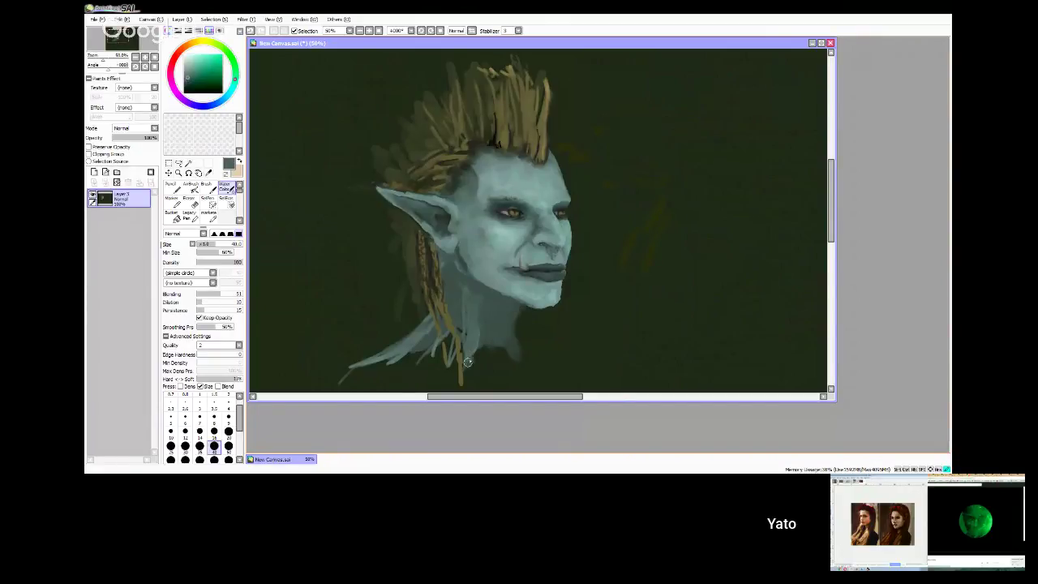
mouse_move(509, 319)
mouse_down()
mouse_move(510, 352)
mouse_move(496, 322)
mouse_move(476, 313)
mouse_move(502, 324)
mouse_move(501, 312)
mouse_move(478, 366)
mouse_move(501, 341)
mouse_move(497, 310)
mouse_up()
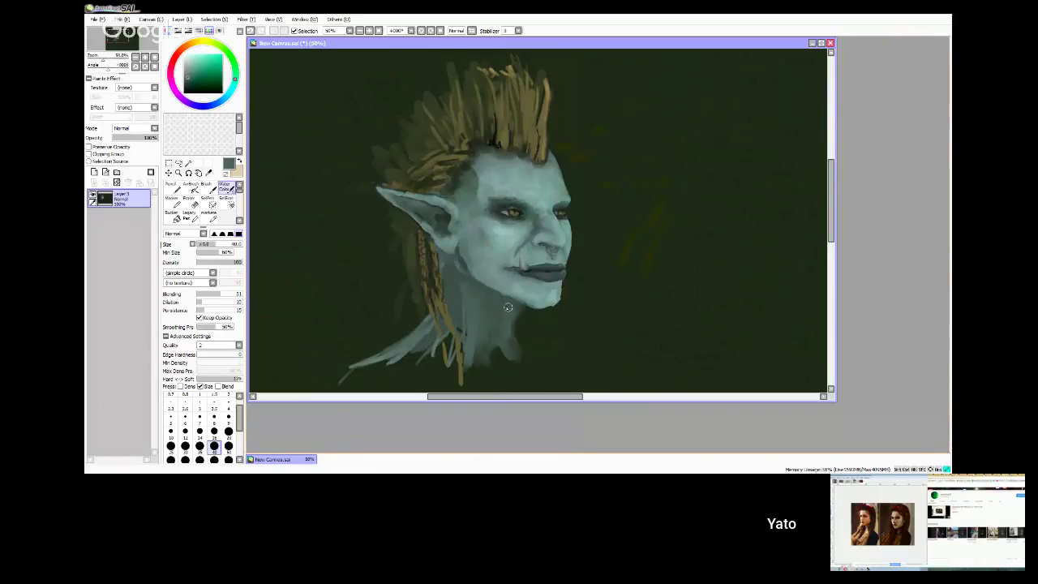
alt+click(510, 281)
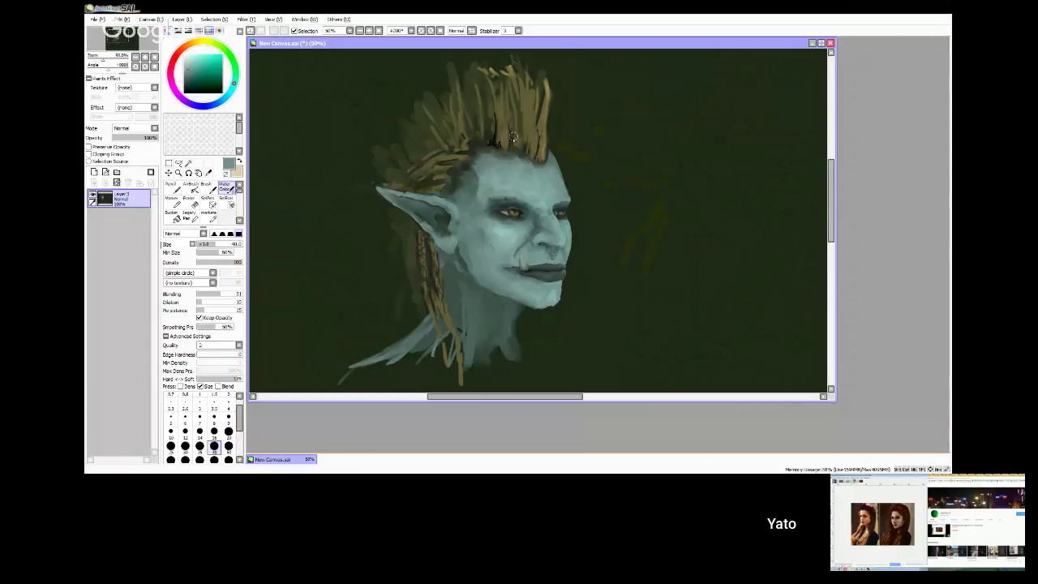
- Darken the back of the mohawk and the hair behind the ear with size 40 Water Color strokes in sampled brown and near-black tones
alt+click(414, 260)
alt+click(417, 251)
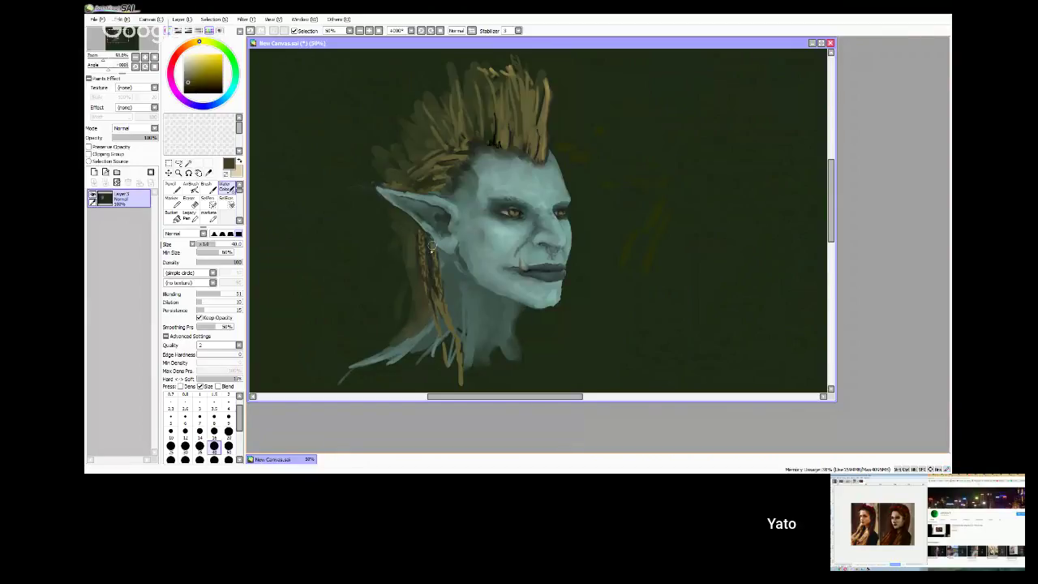
alt+click(419, 166)
alt+click(456, 153)
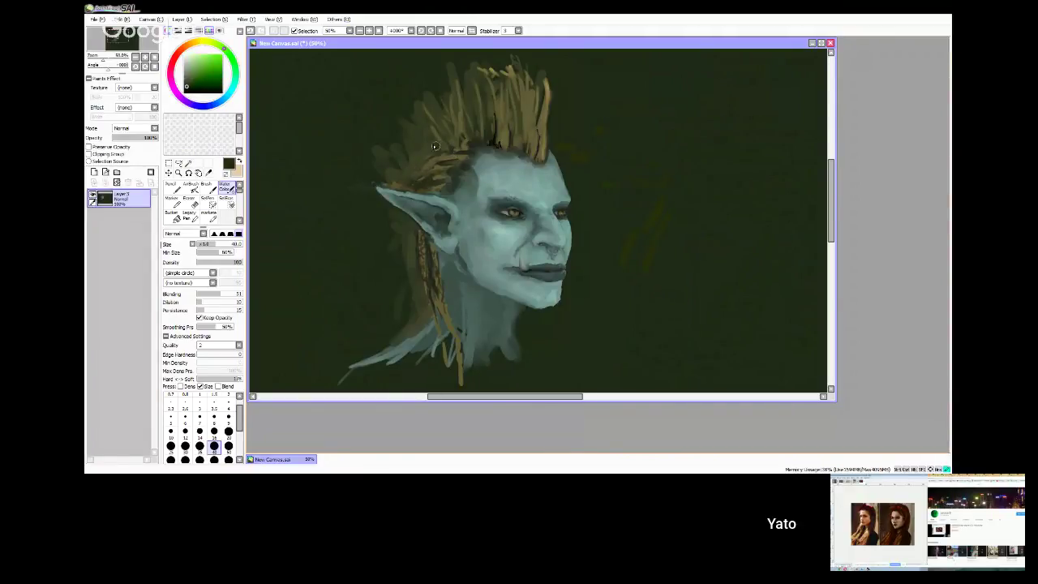
alt+click(492, 142)
alt+click(492, 143)
mouse_move(433, 131)
mouse_down()
mouse_move(458, 102)
mouse_move(483, 131)
mouse_up()
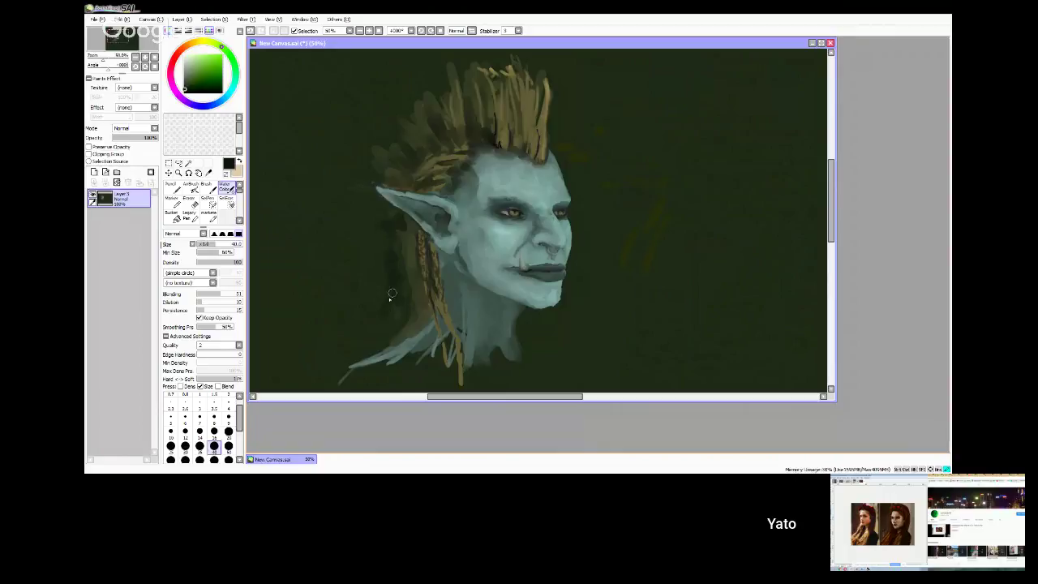
- Paint hair strands falling behind the ear to the shoulder with the Water Color brush at size 16, using tones sampled from the hair
alt+click(409, 231)
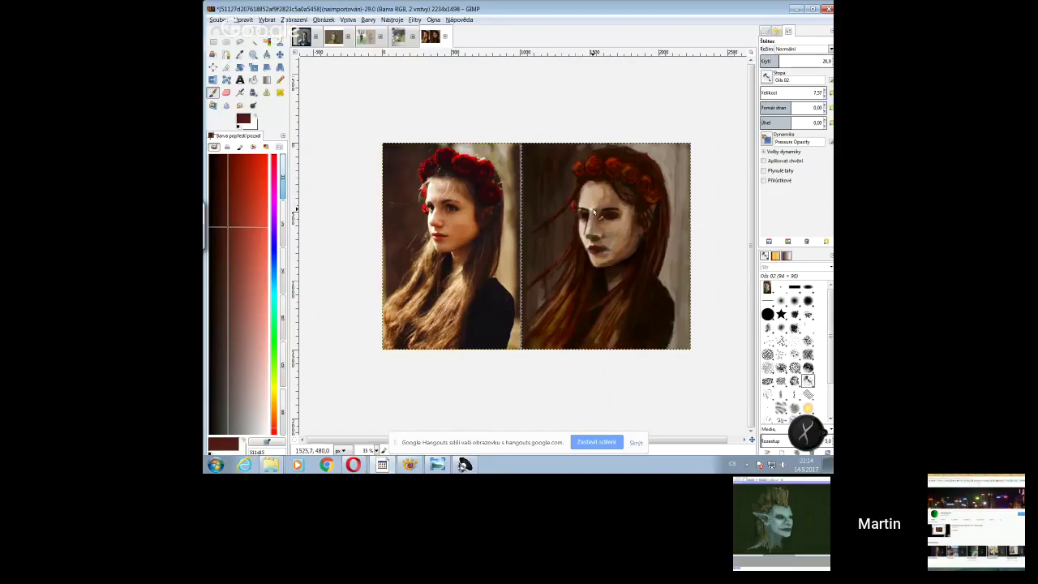
key(bracketleft)
key(bracketleft)
key(bracketleft)
key(bracketleft)
key(bracketleft)
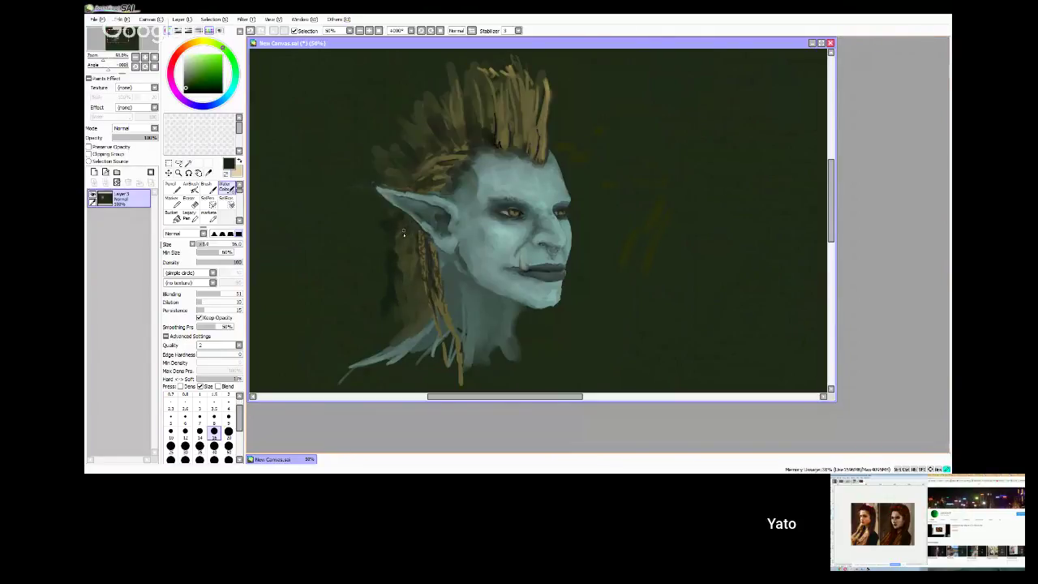
alt+click(453, 163)
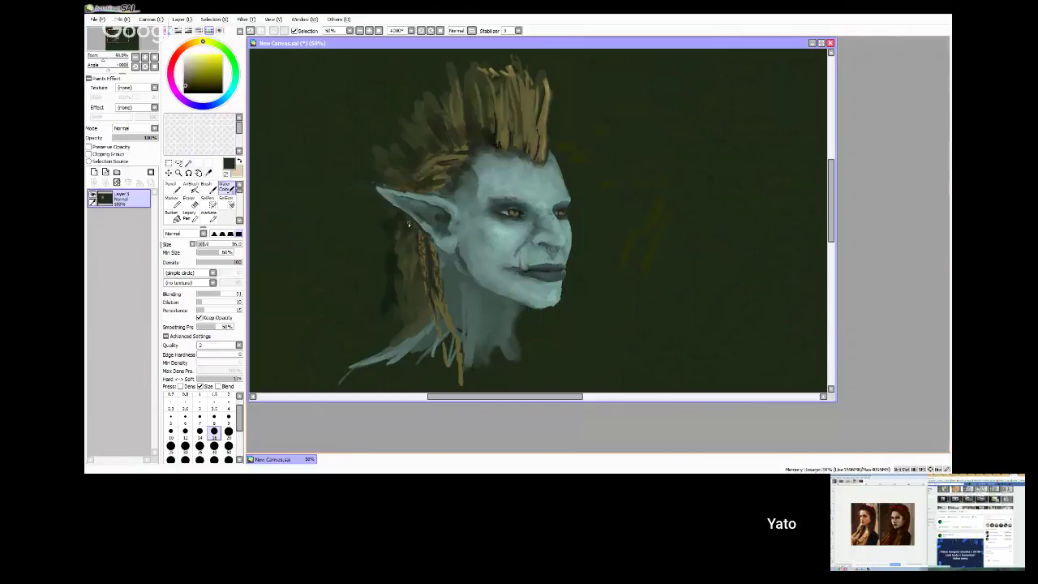
alt+click(509, 133)
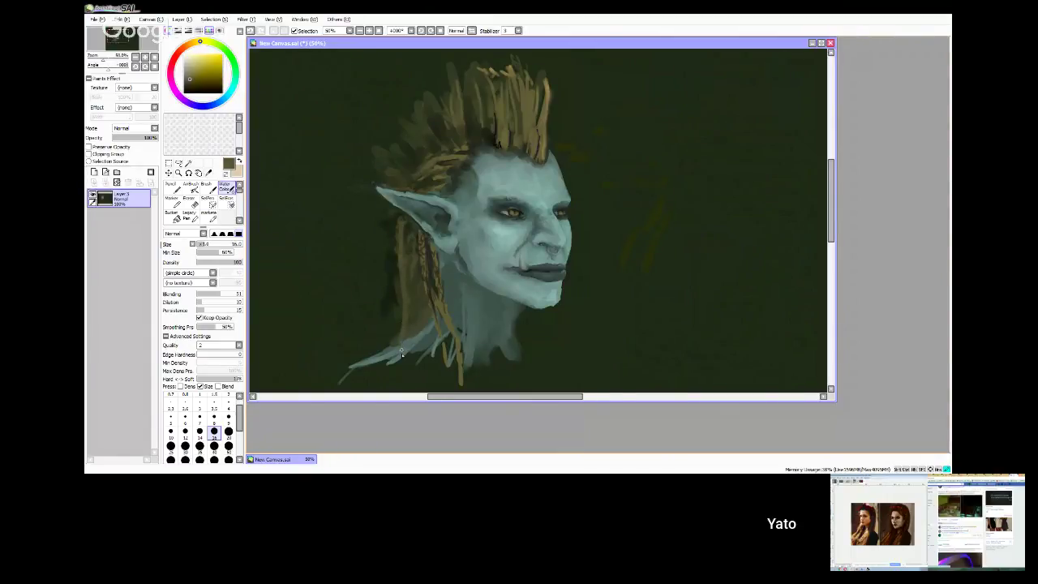
alt+click(392, 237)
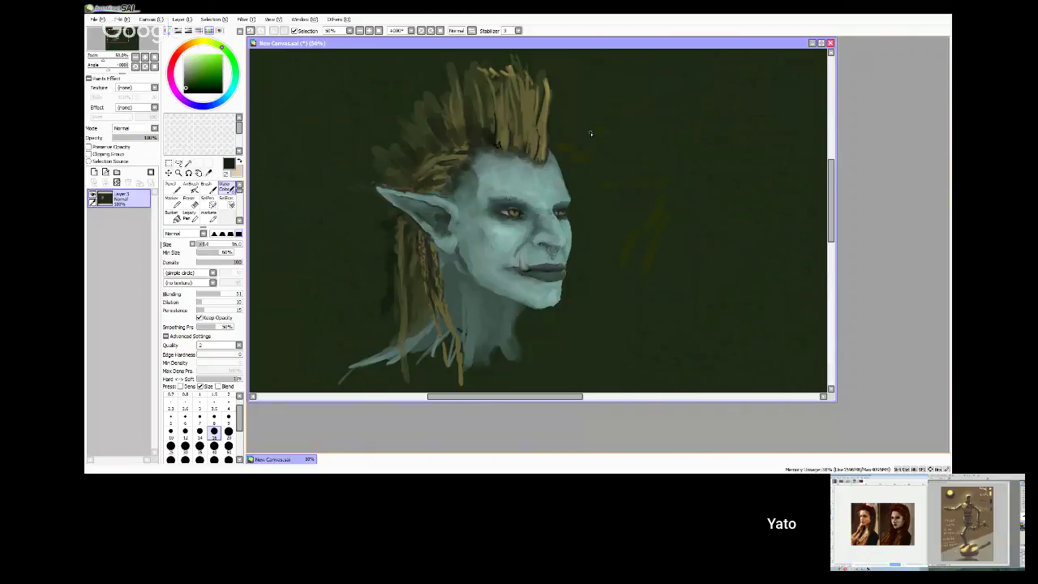
- Mirror the canvas view and refine the shading under the nose around the ring with a size 3 Water Color brush, ending on the Marker
key(minus)
click(471, 31)
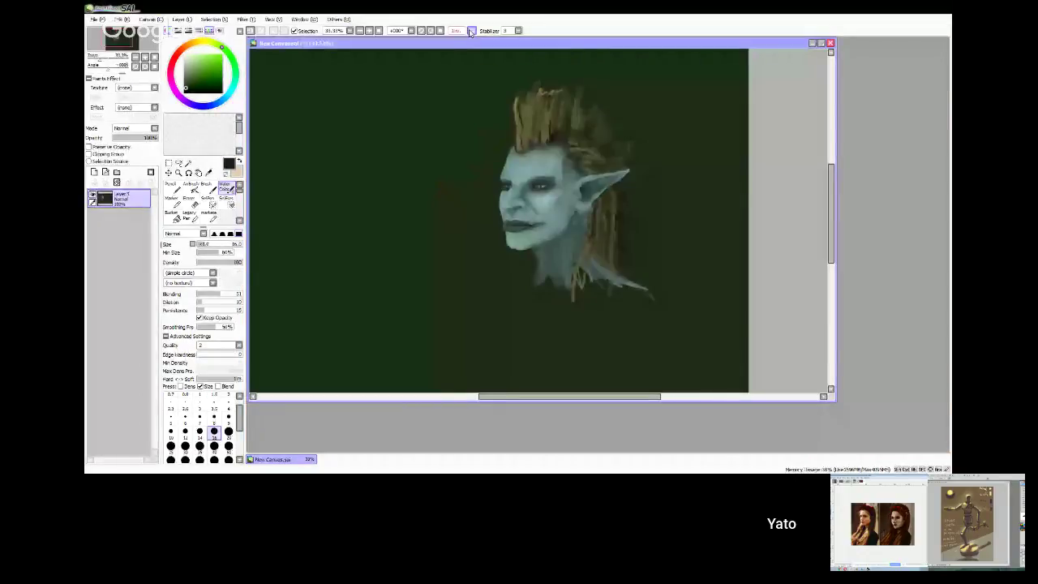
scroll(526, 203, up, 3)
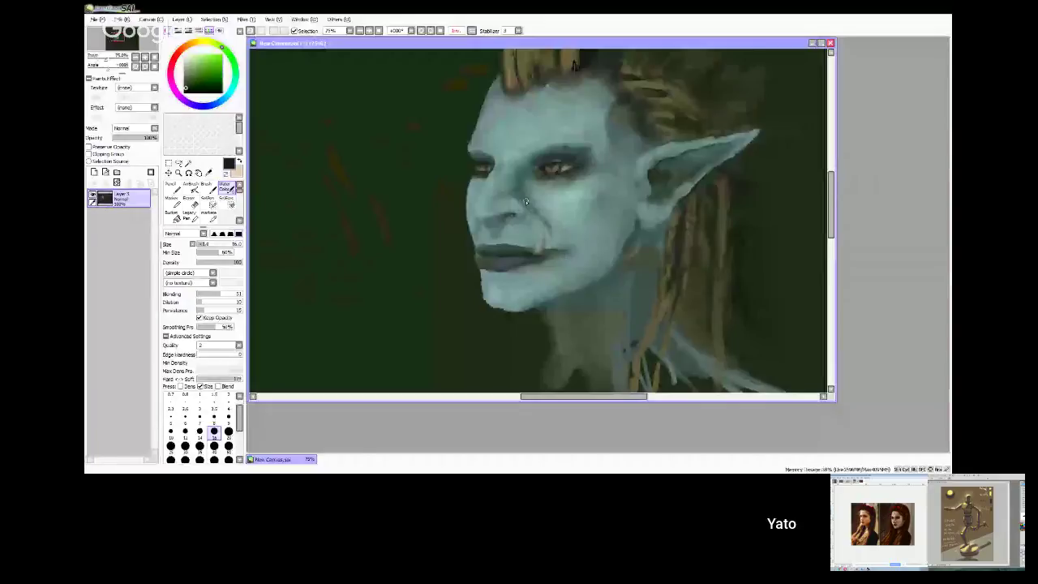
scroll(525, 203, up, 2)
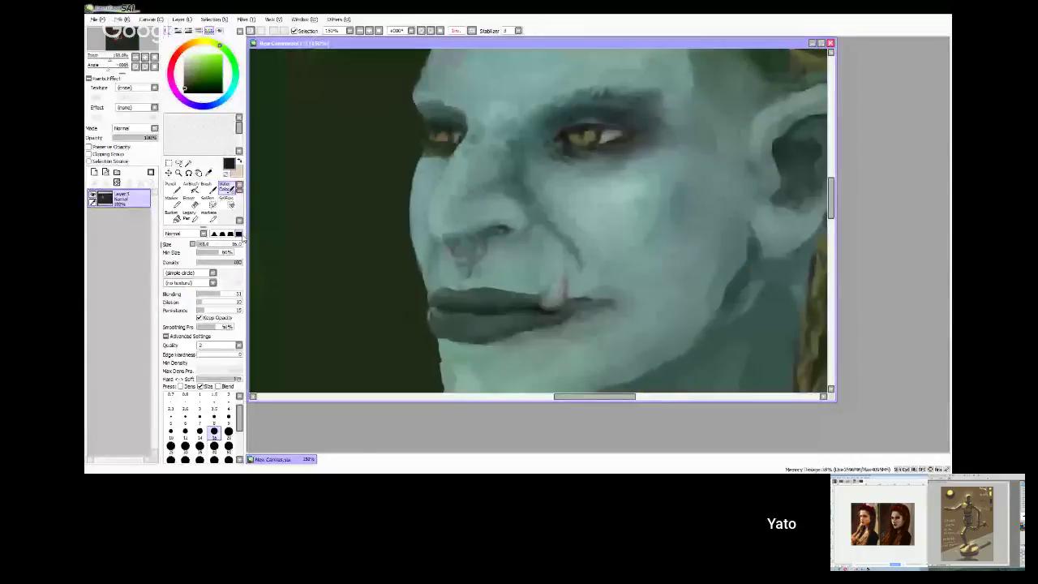
click(200, 404)
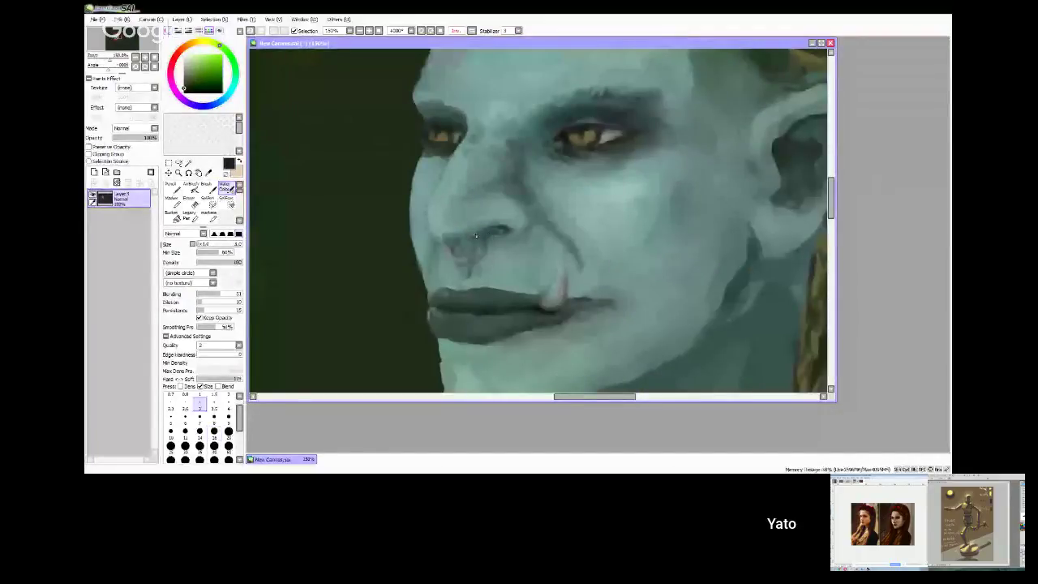
drag(490, 234, 482, 232)
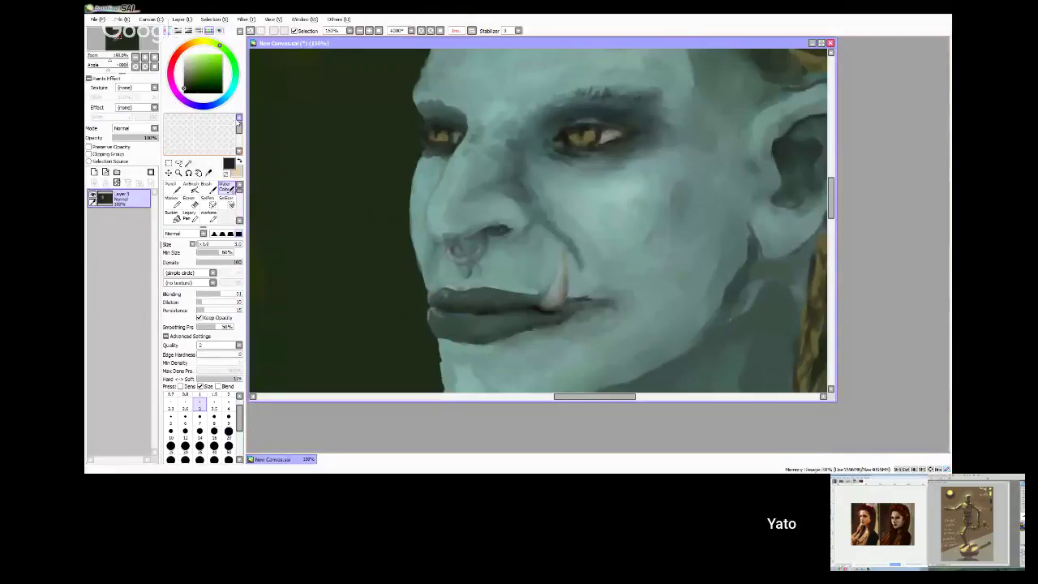
click(171, 199)
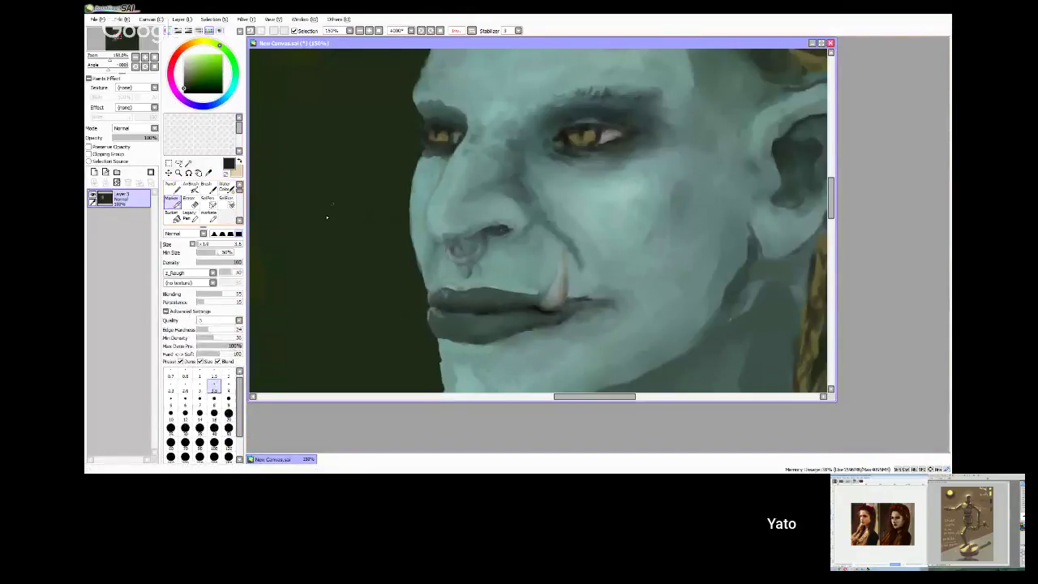
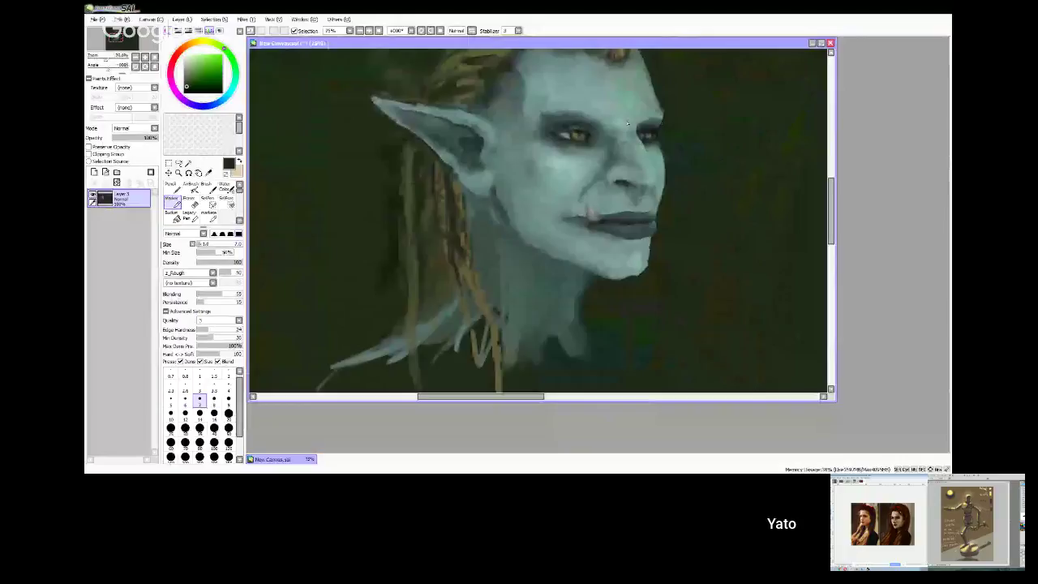
- Touch up the far eye in olive-brown with the Marker at size 3.5, and define the near eye's pupil in black at size 3
scroll(679, 142, up, 3)
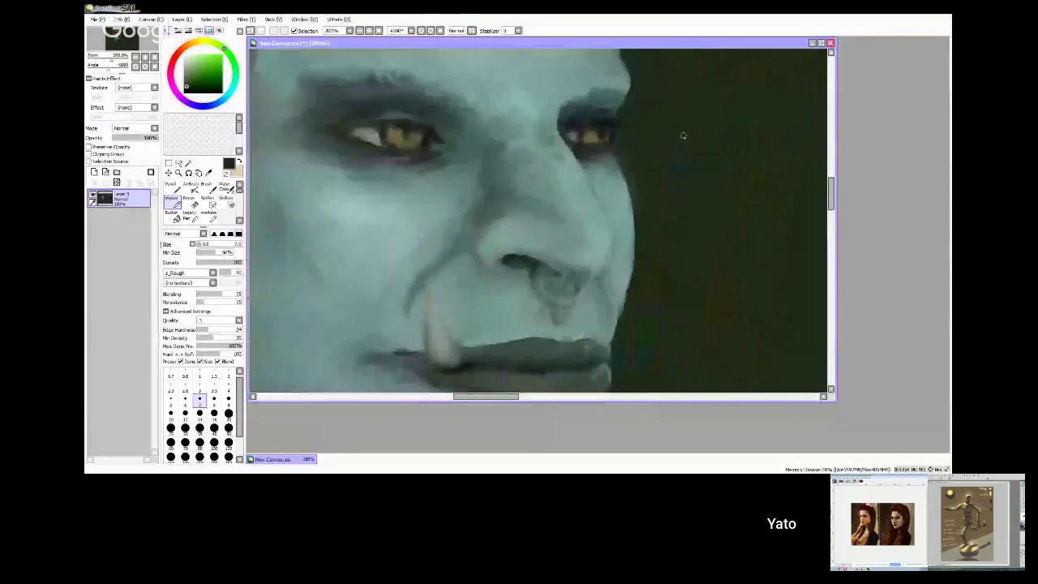
click(214, 384)
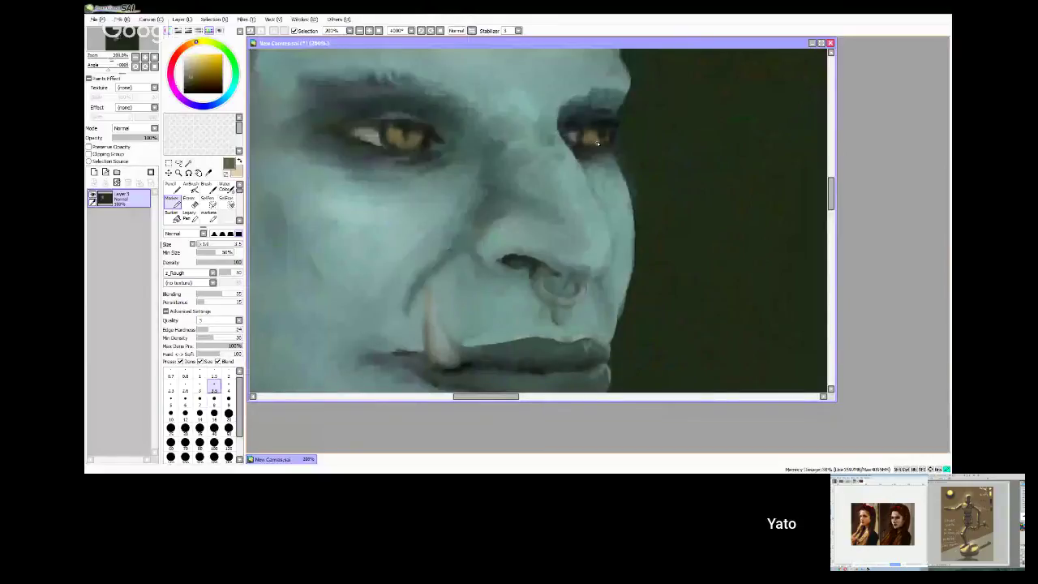
drag(606, 136, 603, 140)
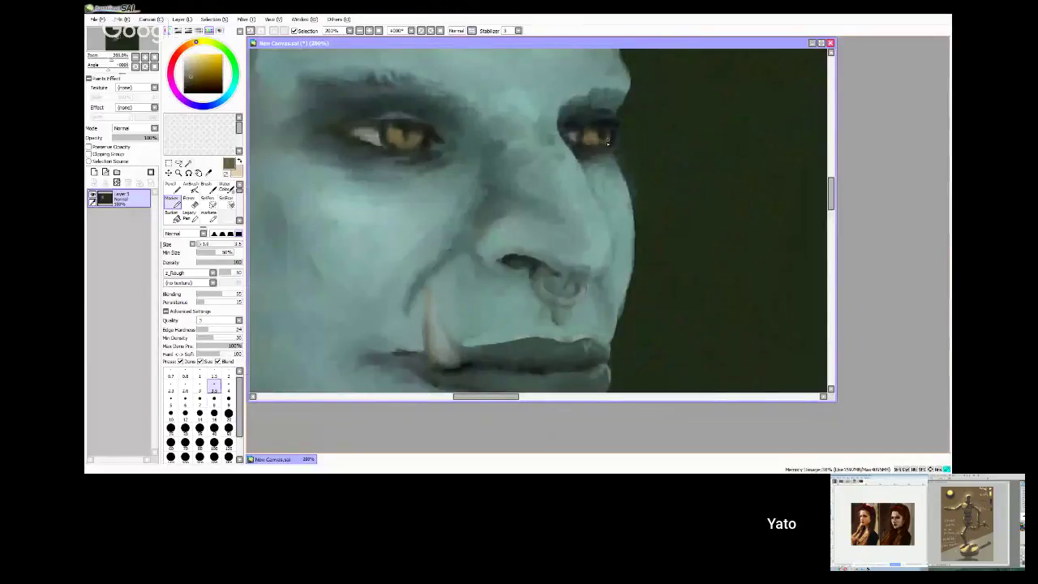
alt+click(427, 138)
key(bracketleft)
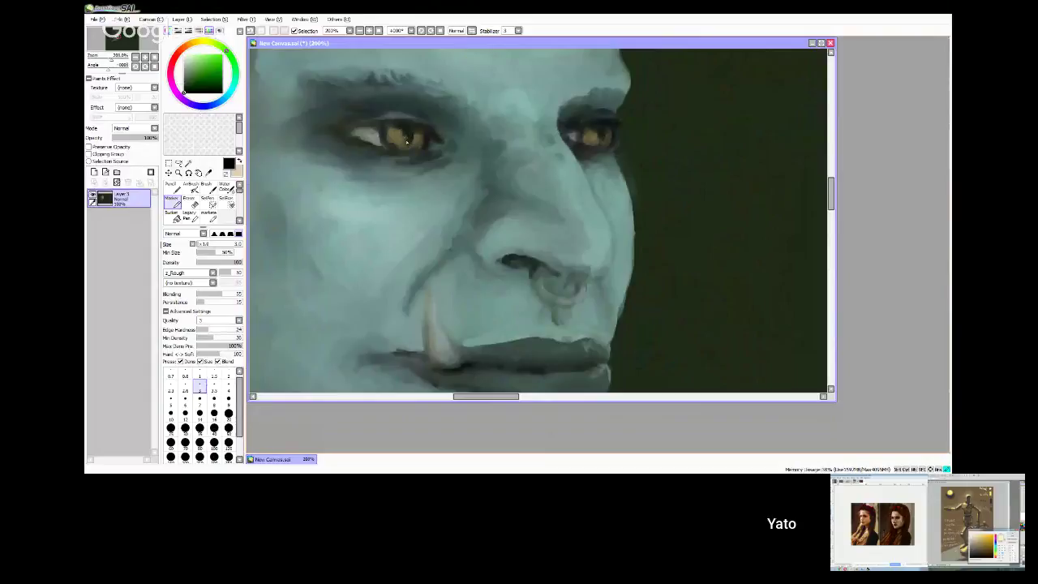
- Pick a light golden yellow and add highlights to the irises of both eyes with the size 3 Marker
click(194, 42)
click(206, 54)
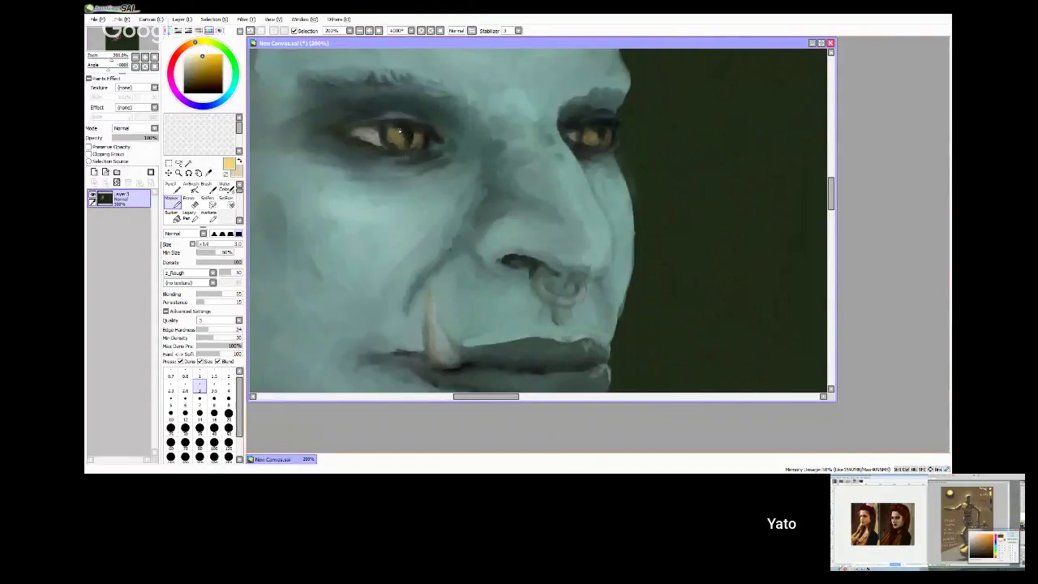
drag(398, 135, 395, 140)
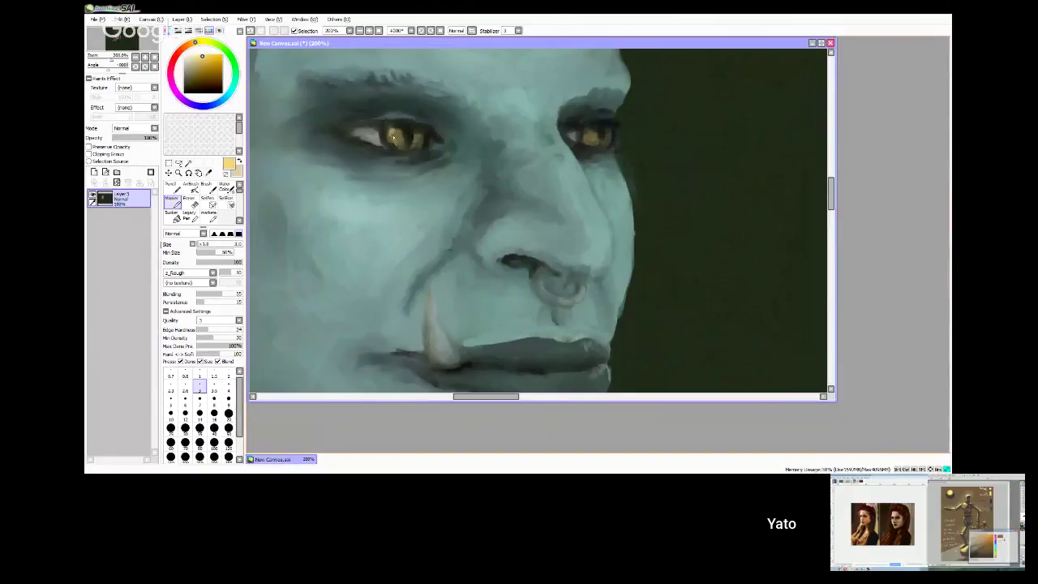
drag(595, 140, 589, 138)
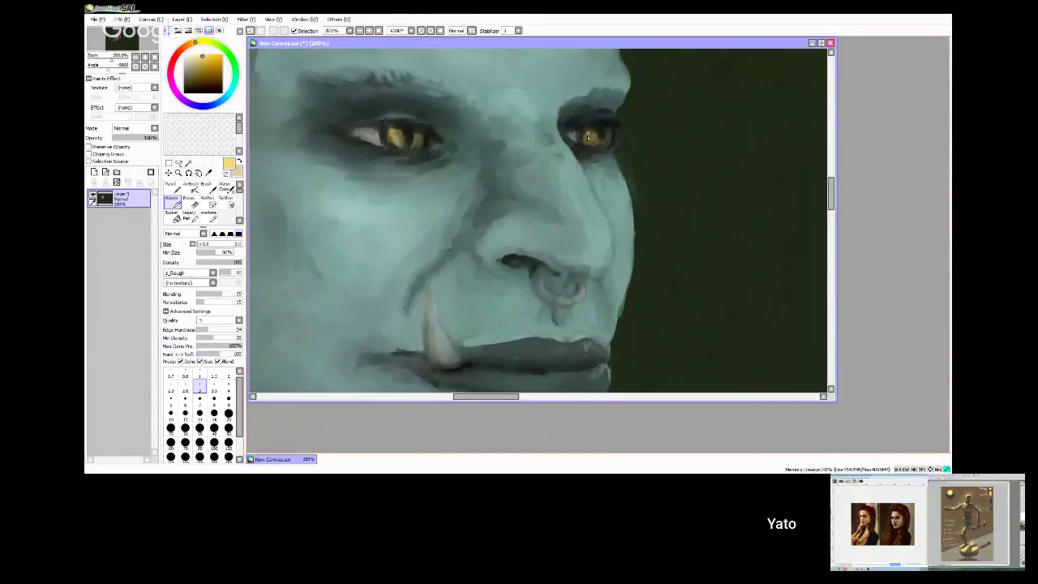
- Sample a dark tone from the far eye and darken the upper lid line over the white of the near eye
alt+click(581, 132)
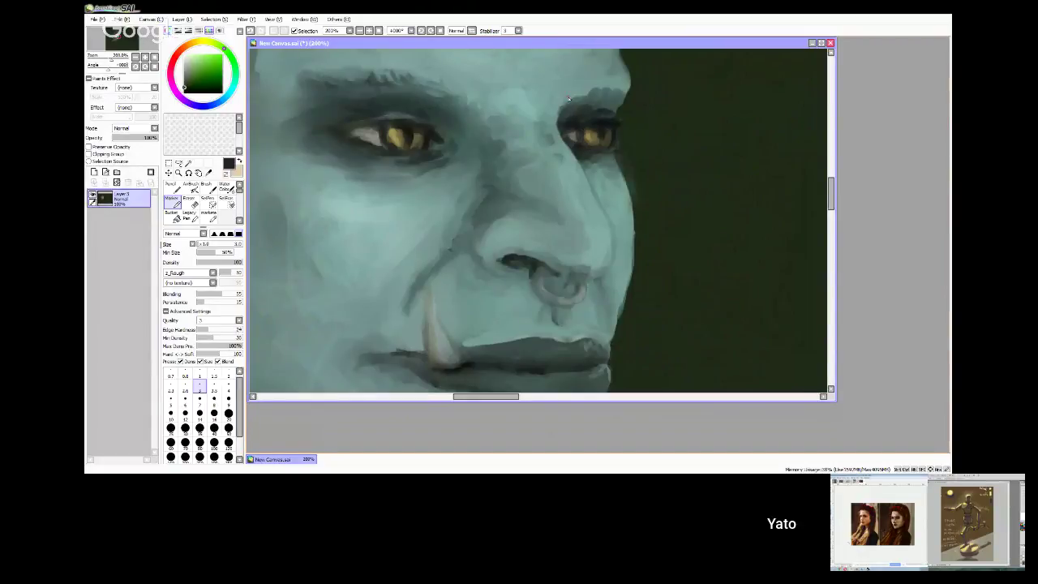
scroll(569, 99, down, 2)
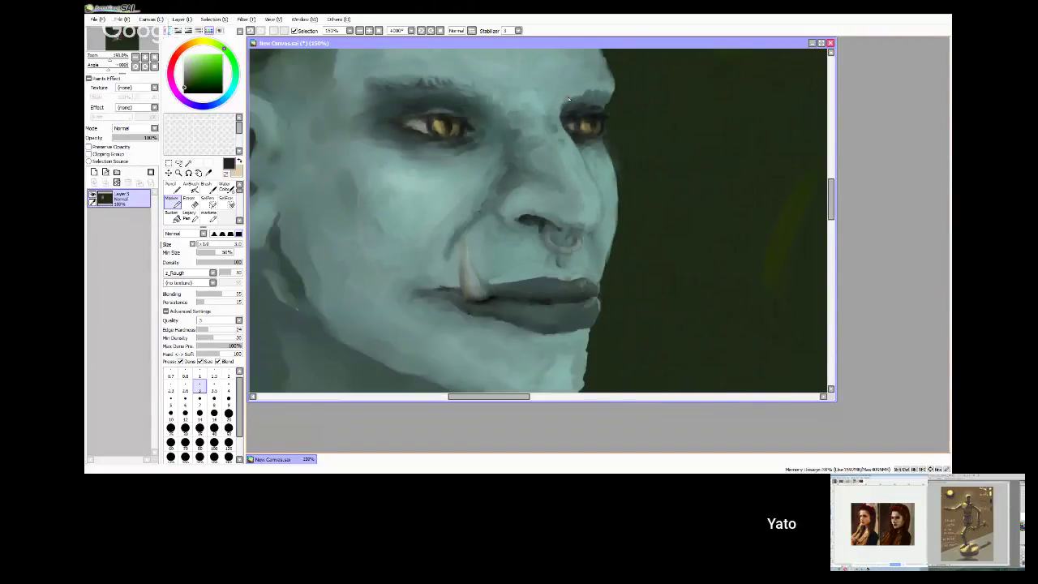
scroll(569, 98, up, 1)
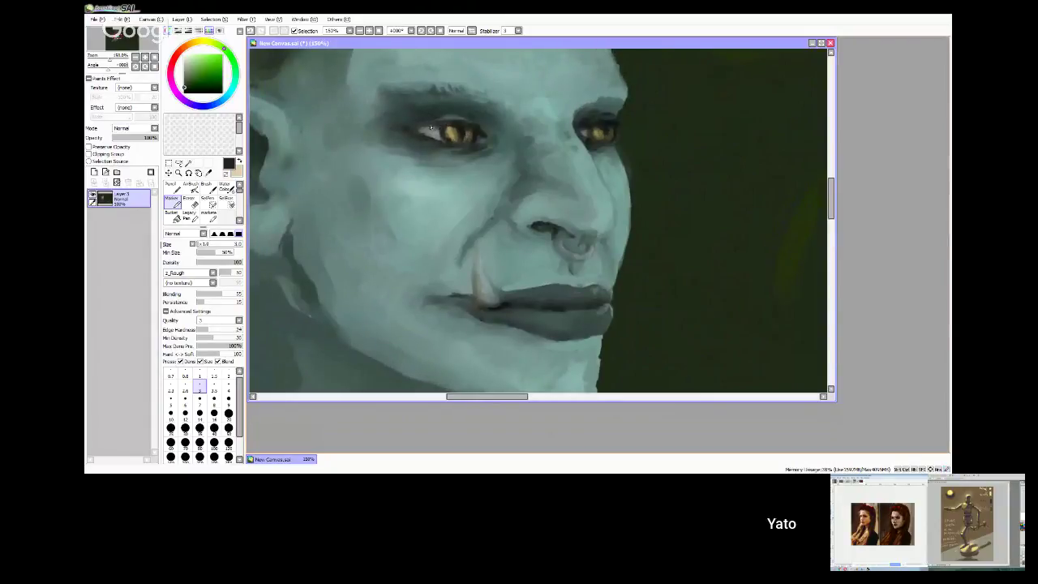
drag(432, 128, 428, 128)
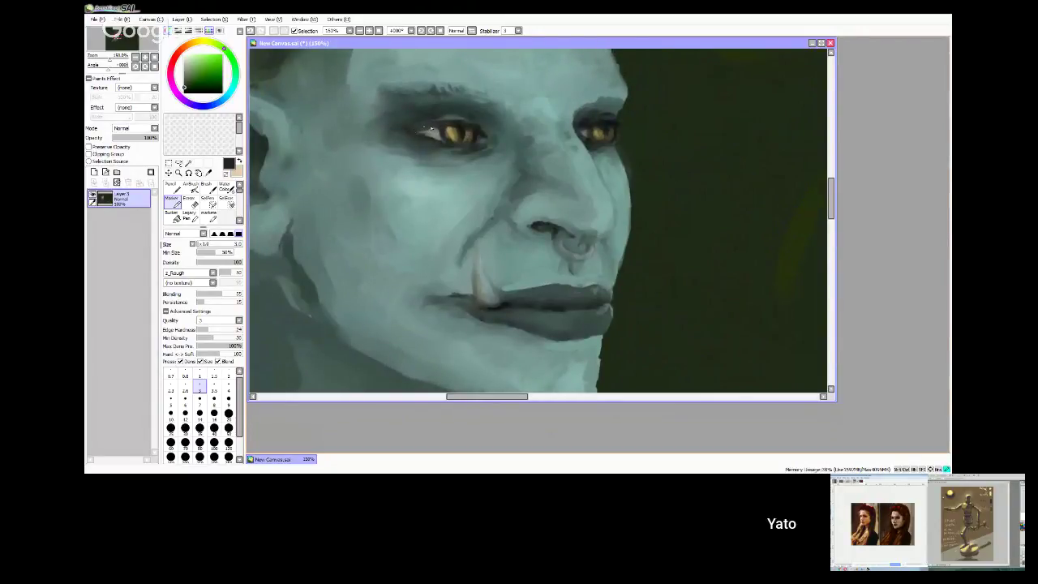
- Refine the near eye's iris, slit pupil and dark lid edge with olive and dark tones sampled from the eye, using the size 3 Marker
alt+click(469, 132)
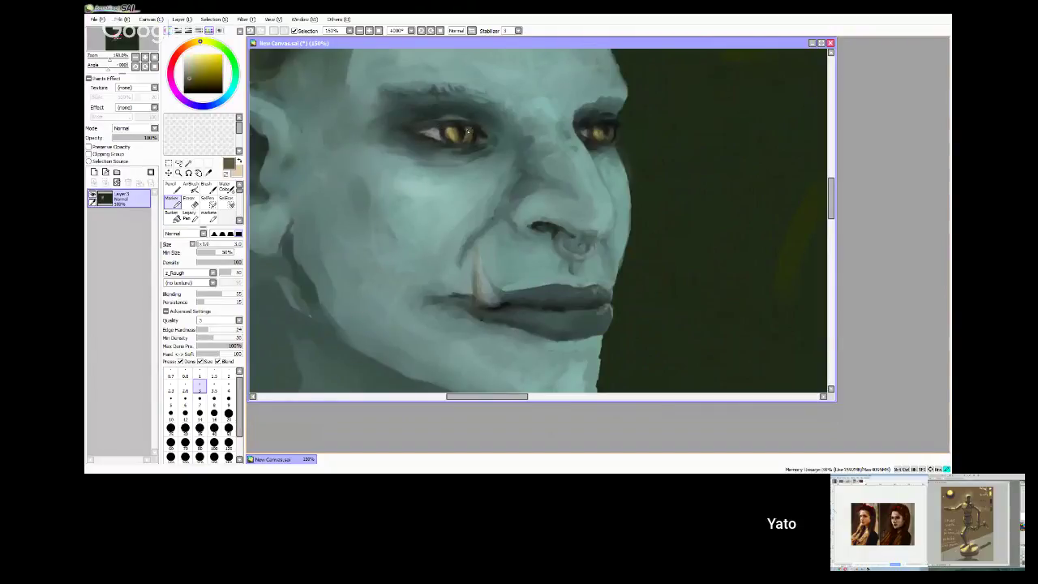
alt+click(456, 132)
alt+click(455, 133)
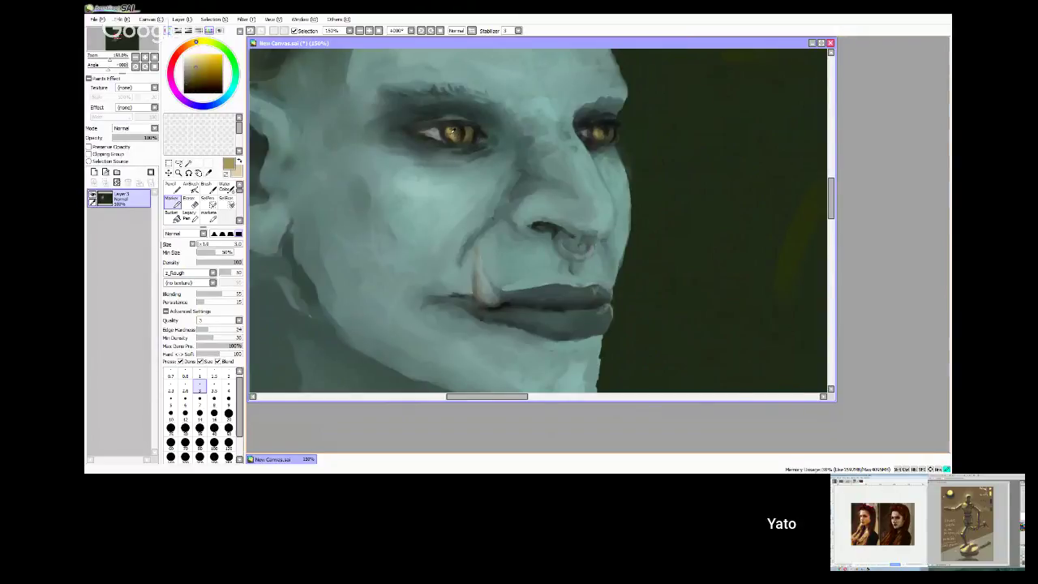
alt+click(459, 136)
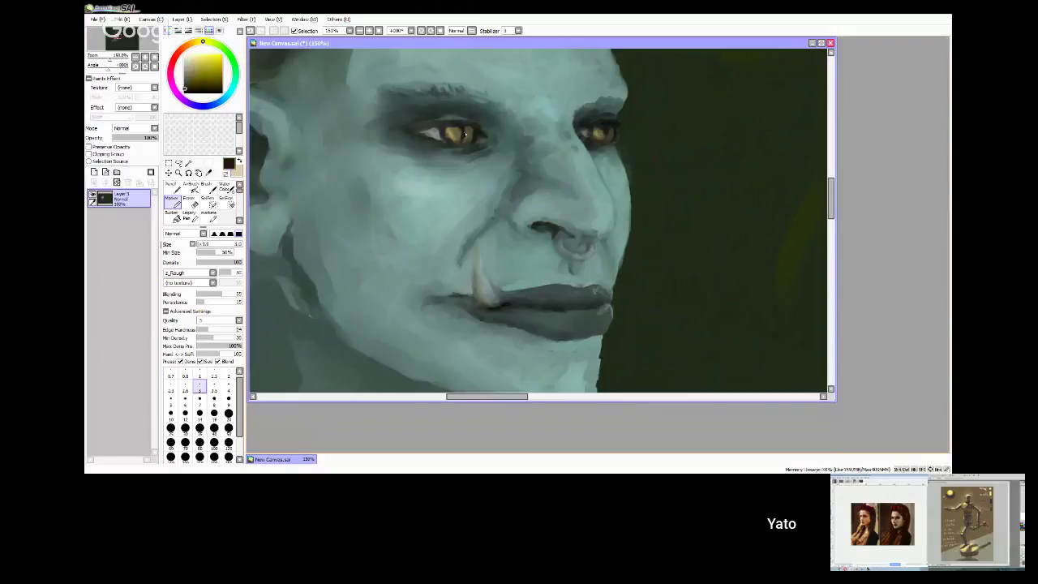
drag(465, 128, 468, 134)
alt+click(438, 124)
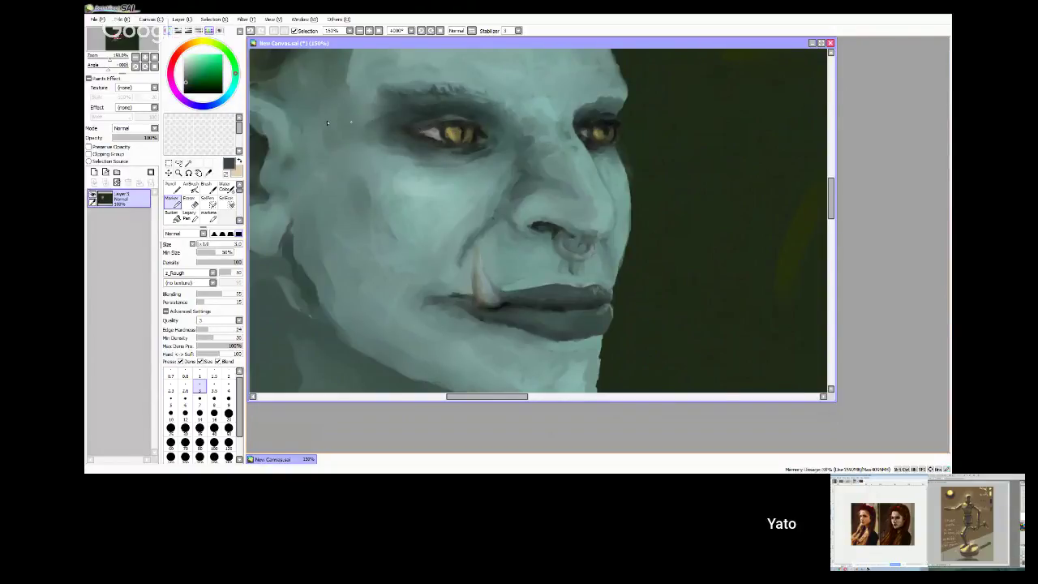
alt+click(418, 131)
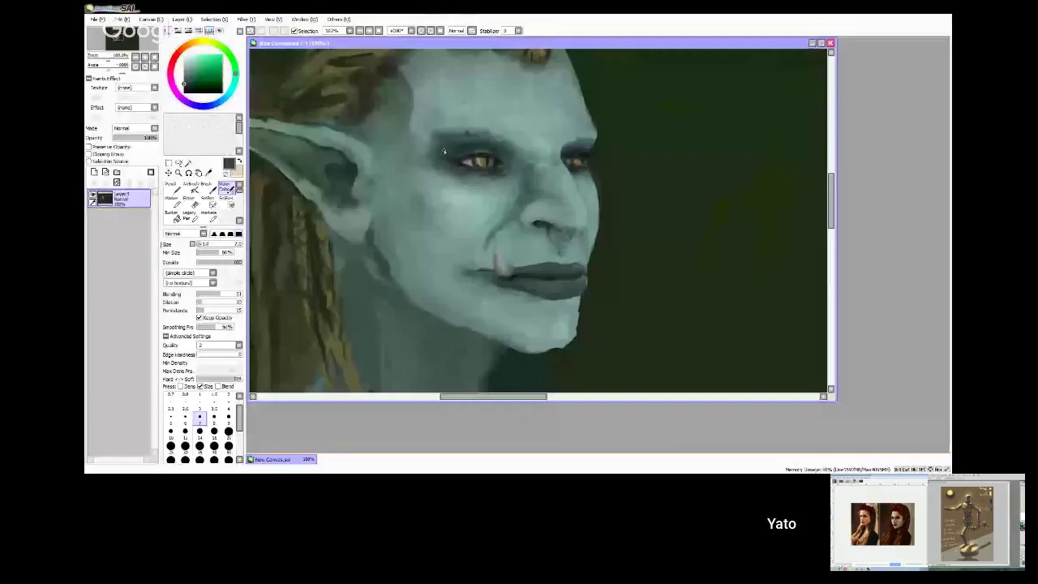
- Refine the fine dark details of the lower face in near-black with the Marker at size 1.5
scroll(487, 139, down, 1)
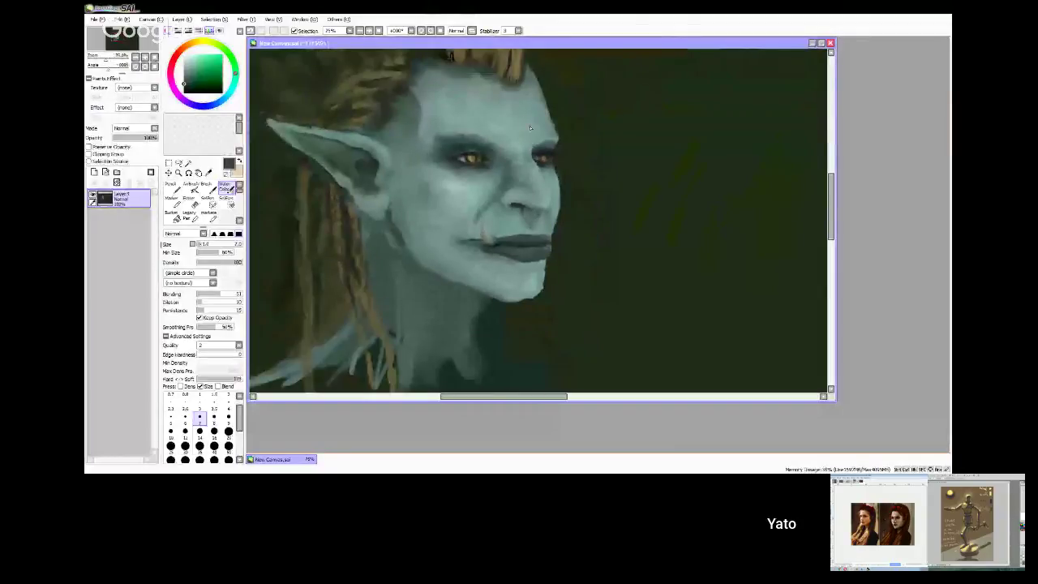
scroll(530, 128, up, 2)
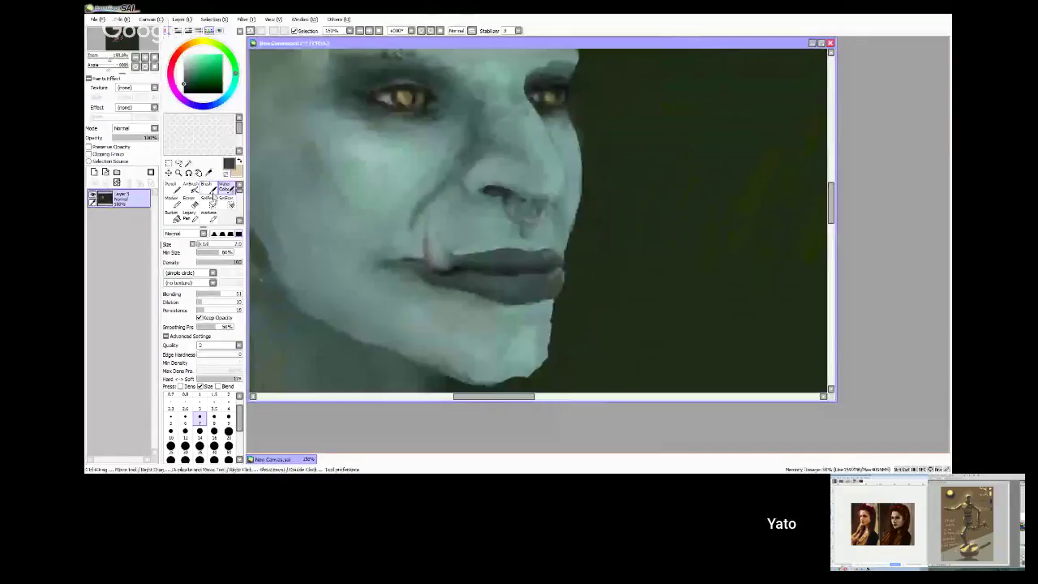
click(171, 198)
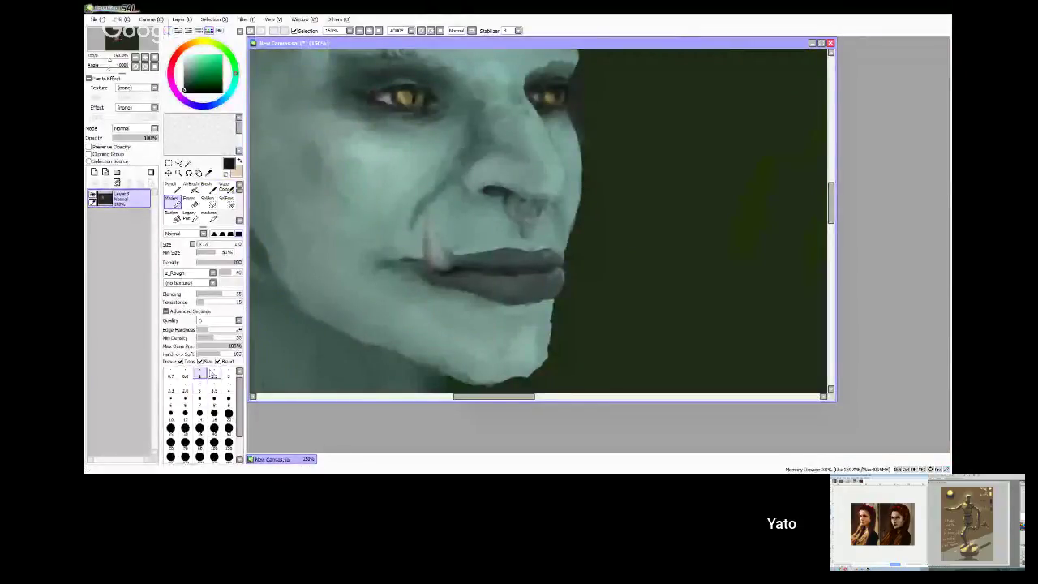
click(214, 373)
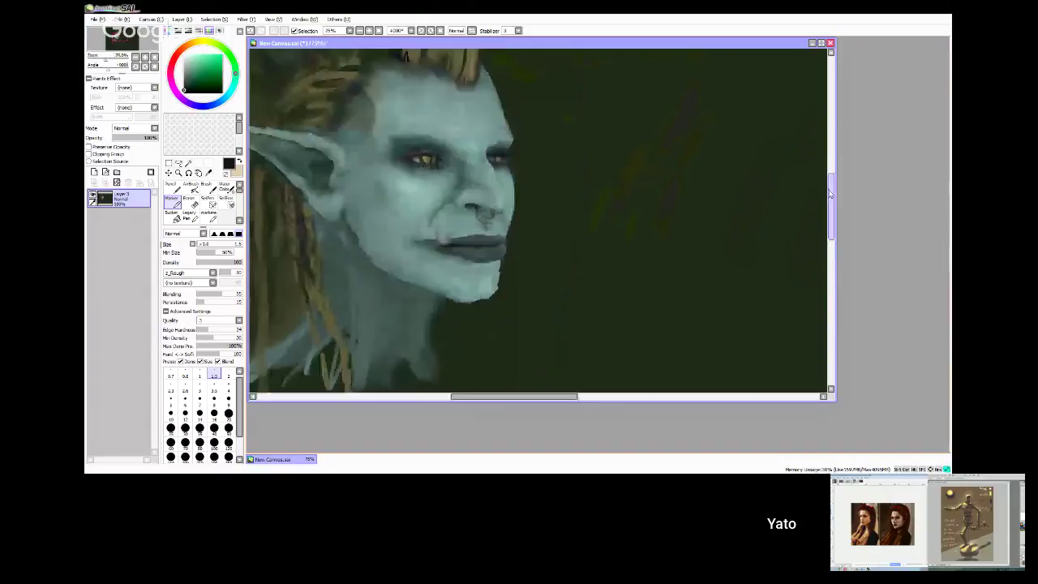
- Draw black strand lines in the mohawk along the hairline with the Marker at size 8
scroll(830, 193, down, 2)
drag(482, 322, 522, 322)
scroll(442, 95, up, 2)
scroll(441, 96, up, 1)
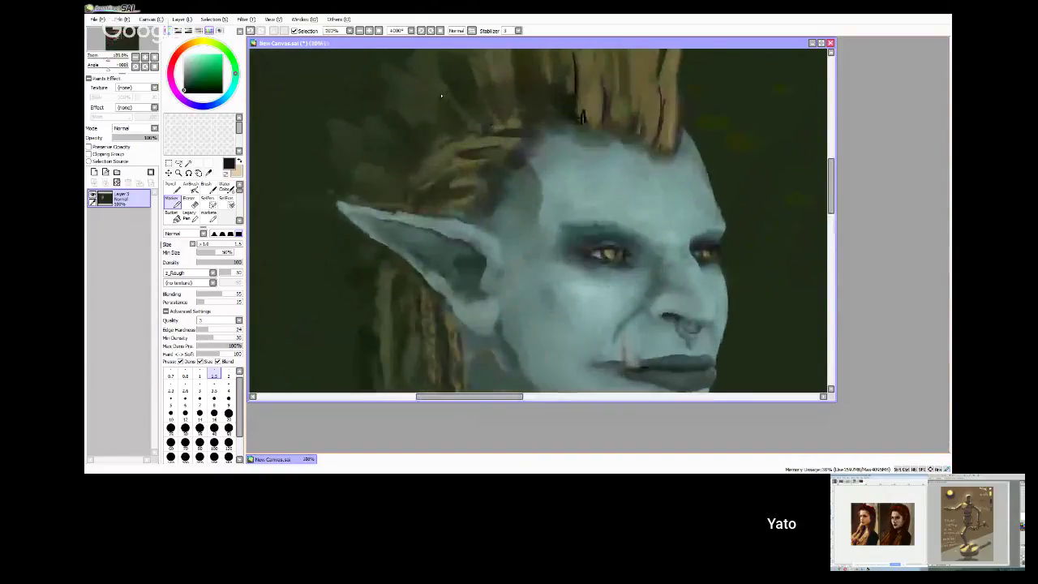
click(435, 31)
click(214, 398)
mouse_move(456, 195)
mouse_down()
mouse_move(448, 203)
mouse_move(451, 223)
mouse_move(441, 226)
mouse_move(478, 206)
mouse_move(441, 229)
mouse_move(451, 228)
mouse_move(450, 176)
mouse_move(432, 275)
mouse_move(452, 252)
mouse_up()
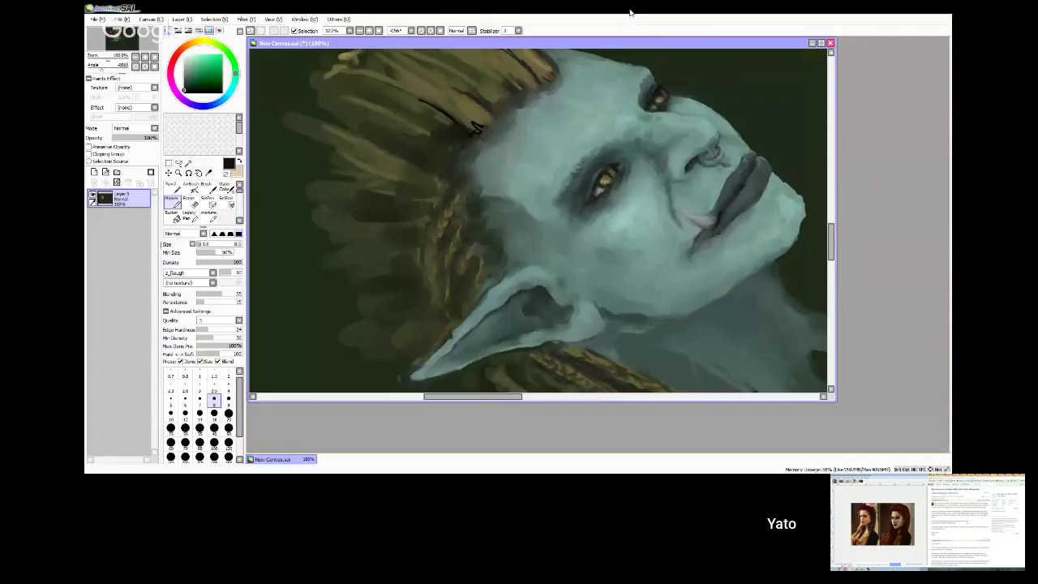
click(430, 30)
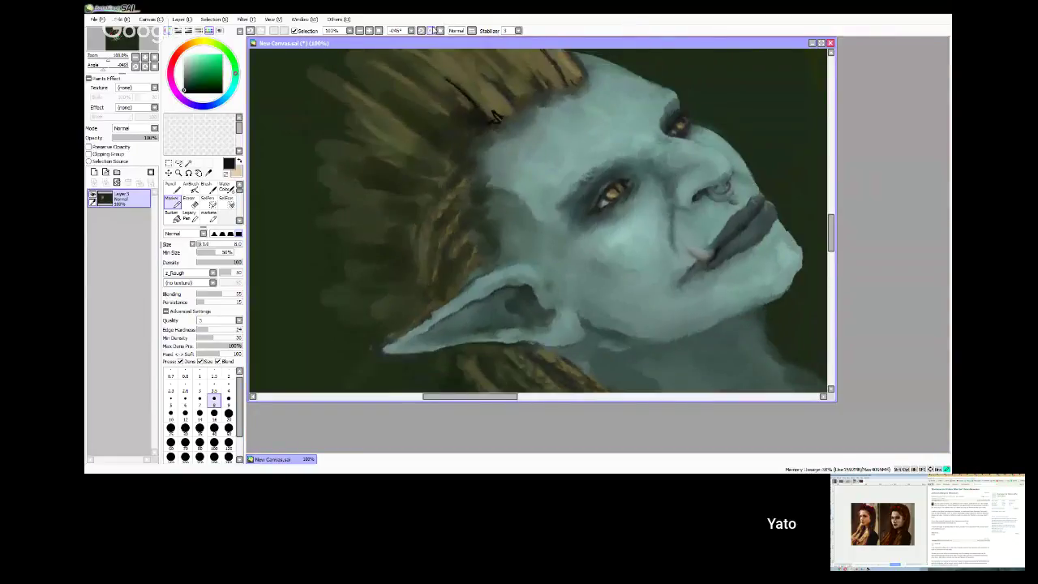
click(432, 30)
scroll(497, 141, down, 1)
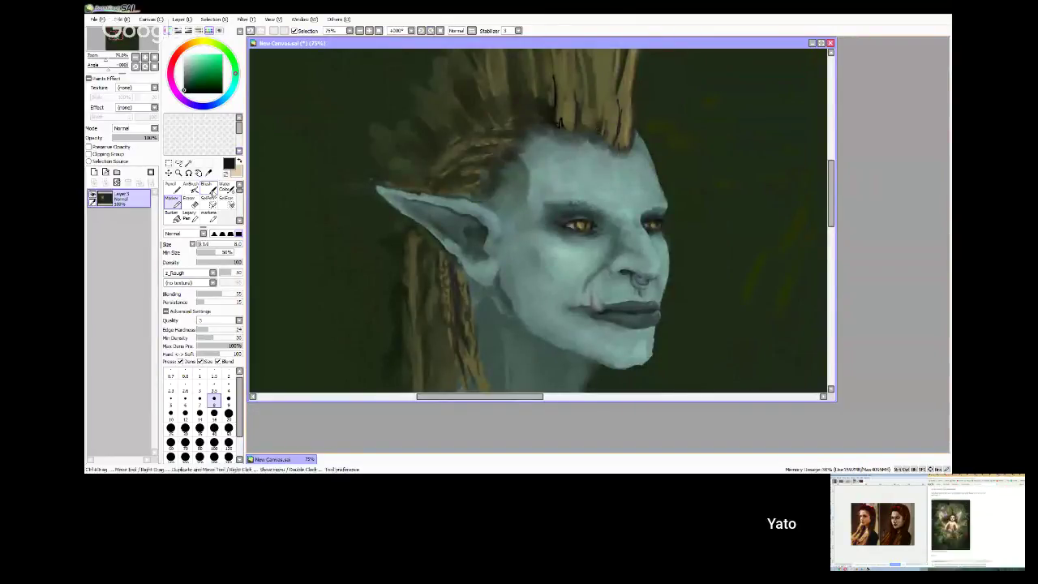
- Blend the hairline and side of the head above the ear with sampled tones, using the Water Color brush at sizes 16 and 35
click(224, 188)
click(214, 431)
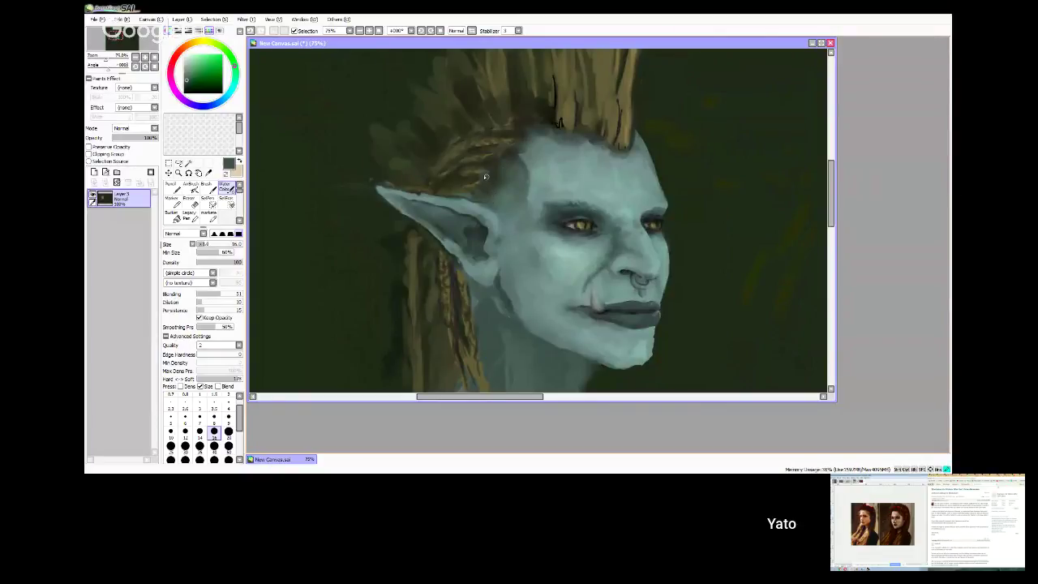
alt+click(479, 176)
alt+click(535, 111)
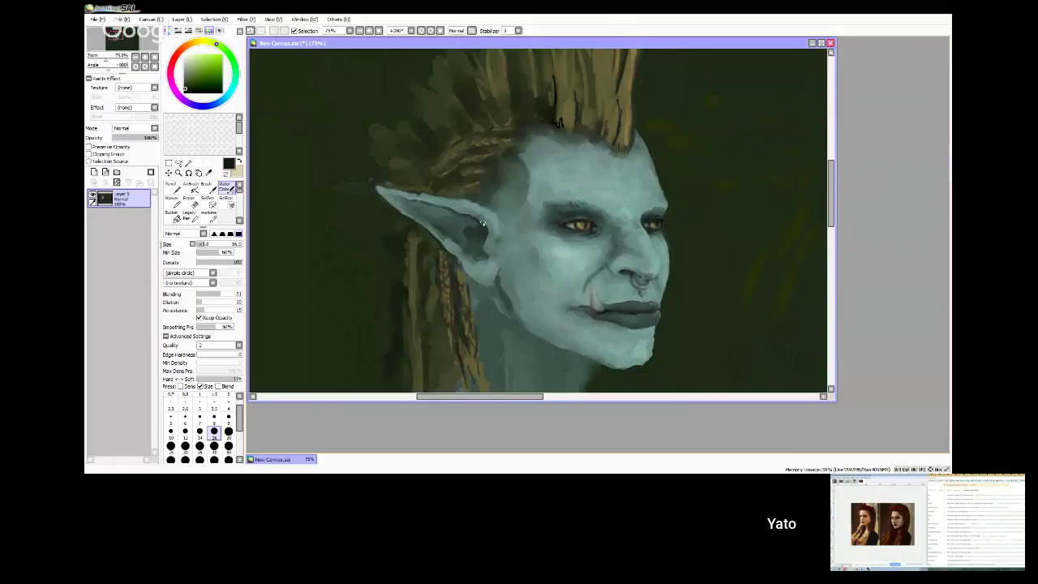
alt+click(498, 190)
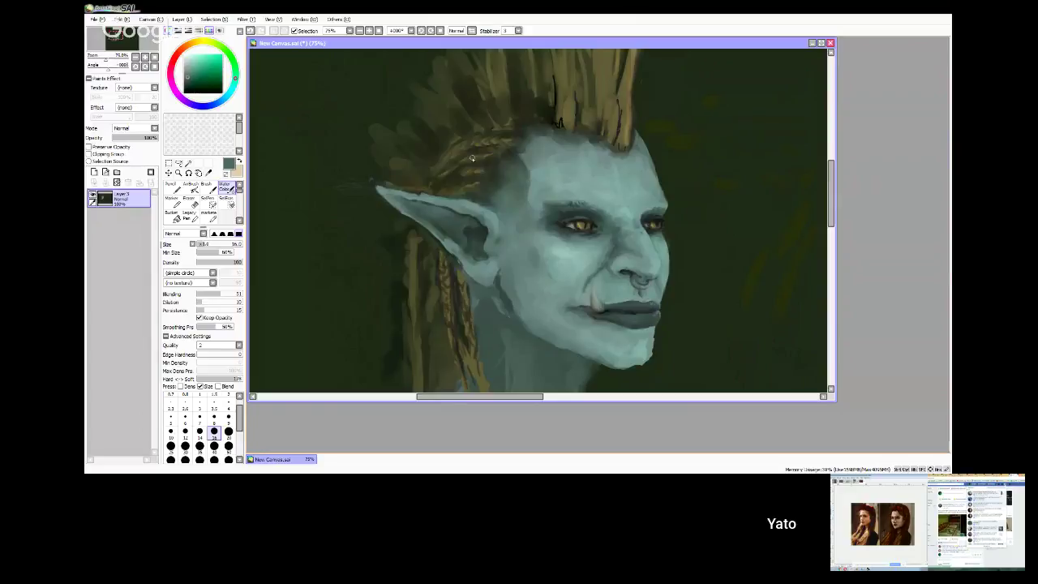
click(199, 446)
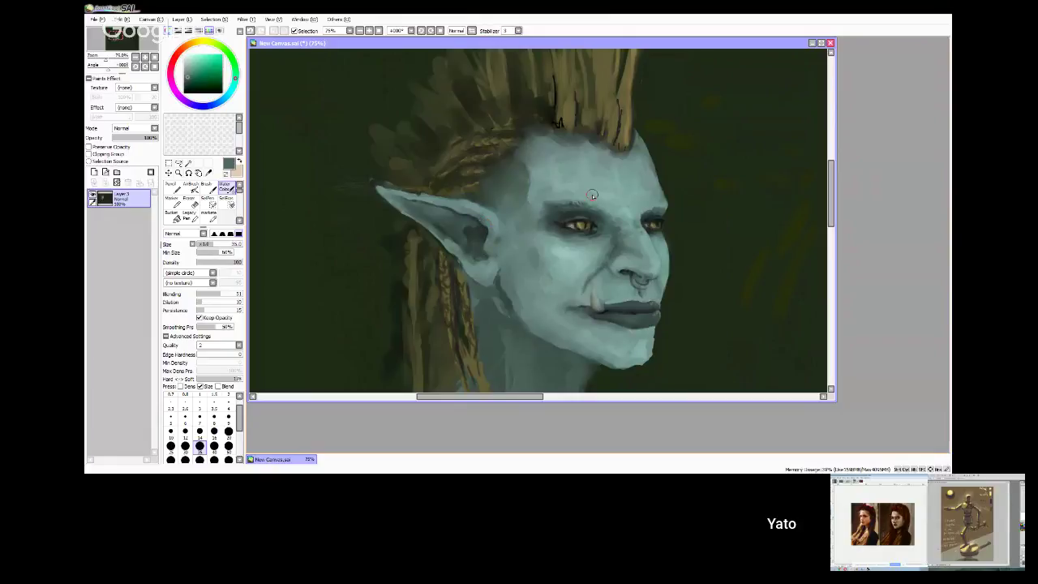
- Sample the dark teal beside the near eye and soften the shading around the eye with the Water Color brush at size 20
scroll(592, 195, down, 2)
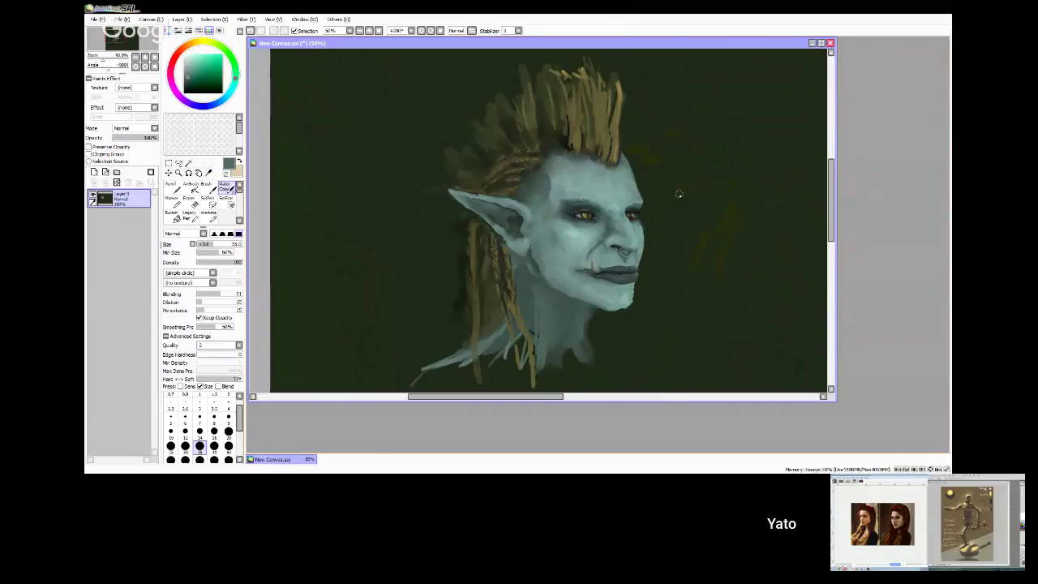
scroll(657, 222, up, 2)
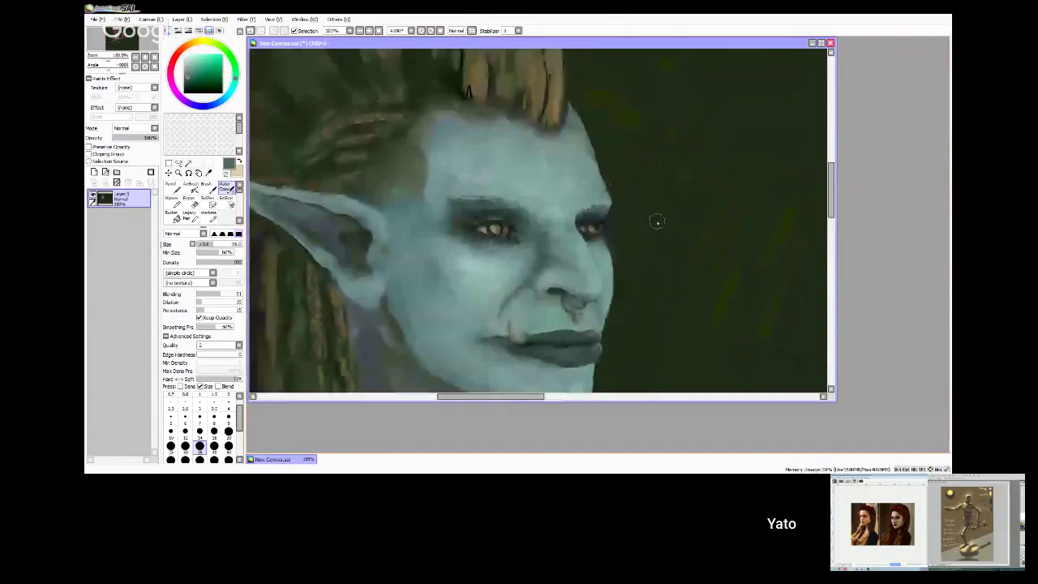
scroll(831, 189, down, 1)
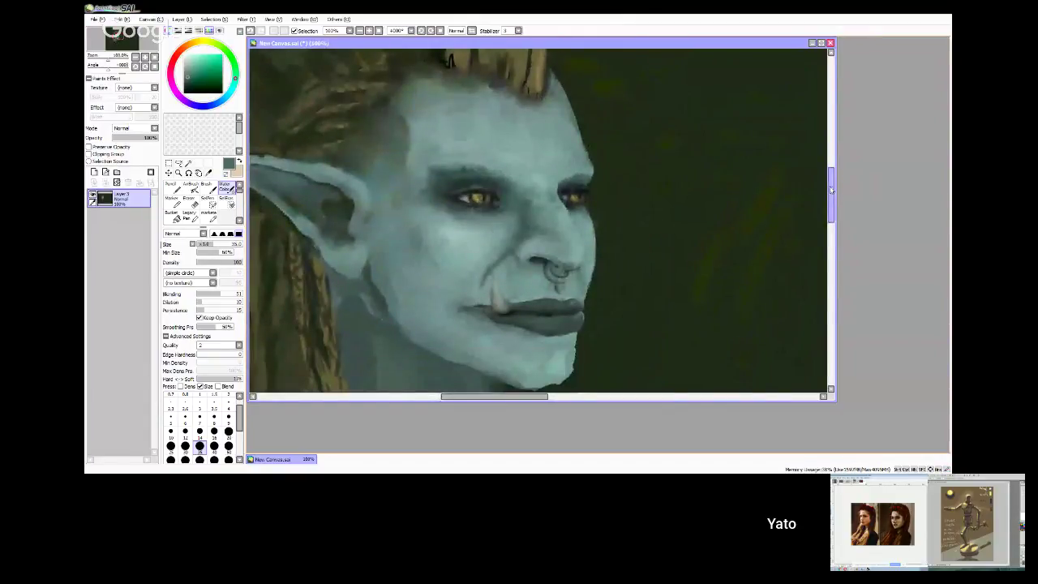
alt+click(450, 186)
click(228, 431)
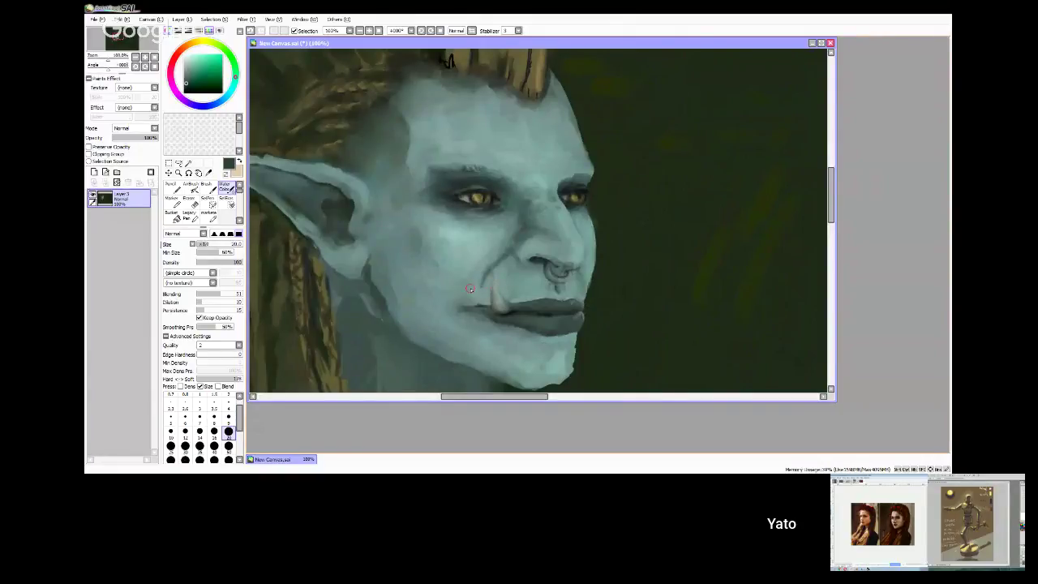
key(bracketleft)
- Shade beside the nose and down the smile fold to the tusk with sampled skin tones, using the size 8 Water Color brush
alt+click(521, 241)
click(213, 420)
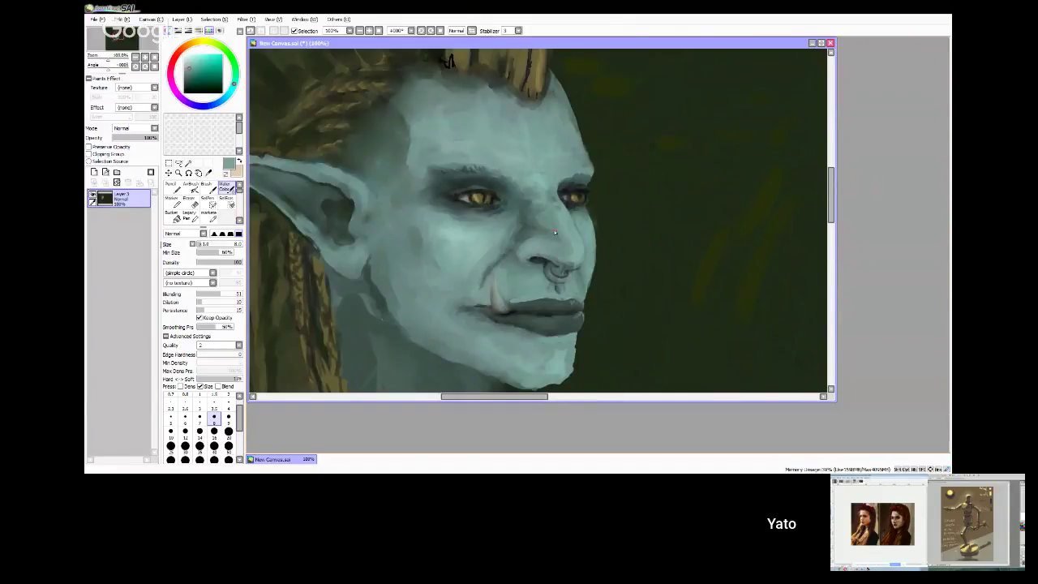
alt+click(516, 231)
alt+click(492, 274)
drag(491, 286, 489, 300)
- Blend the temple and cheek beside the near eye with sampled teal tones, using the Water Color brush at sizes 16, 40 and 30
alt+click(522, 244)
click(215, 431)
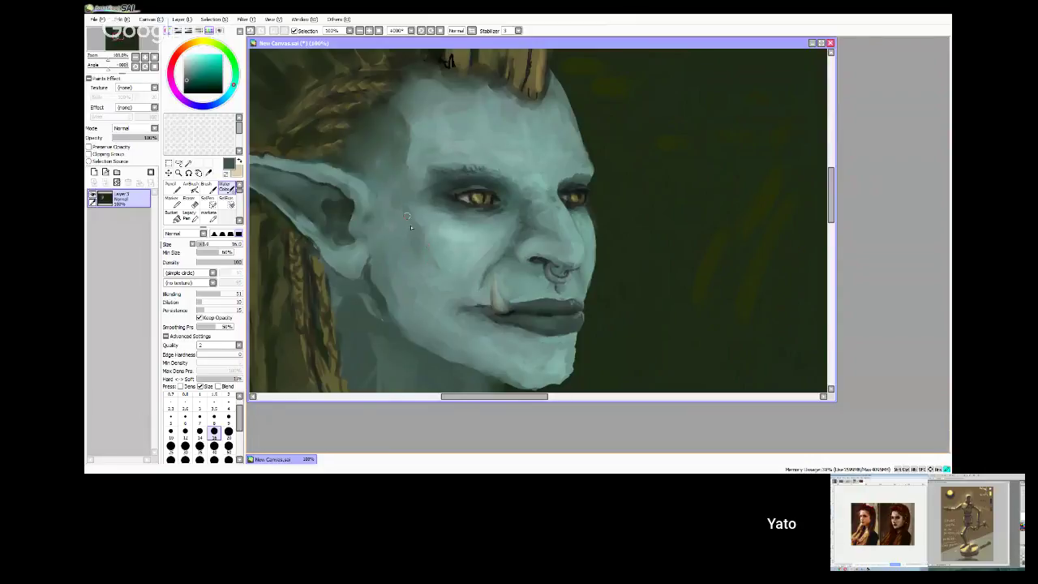
key(bracketright)
key(bracketright)
key(bracketright)
key(bracketright)
key(bracketright)
alt+click(408, 195)
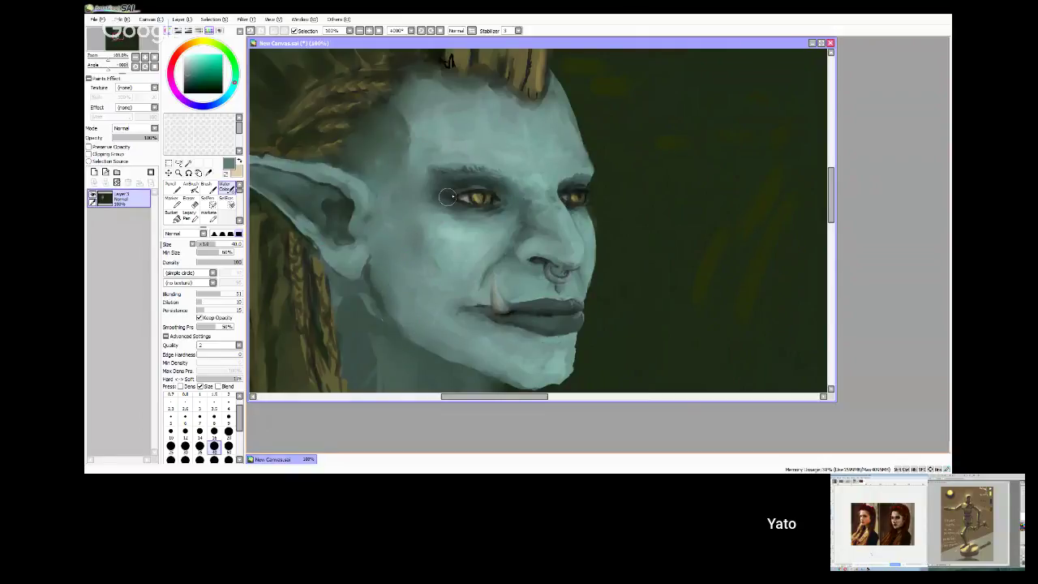
alt+click(450, 229)
click(185, 445)
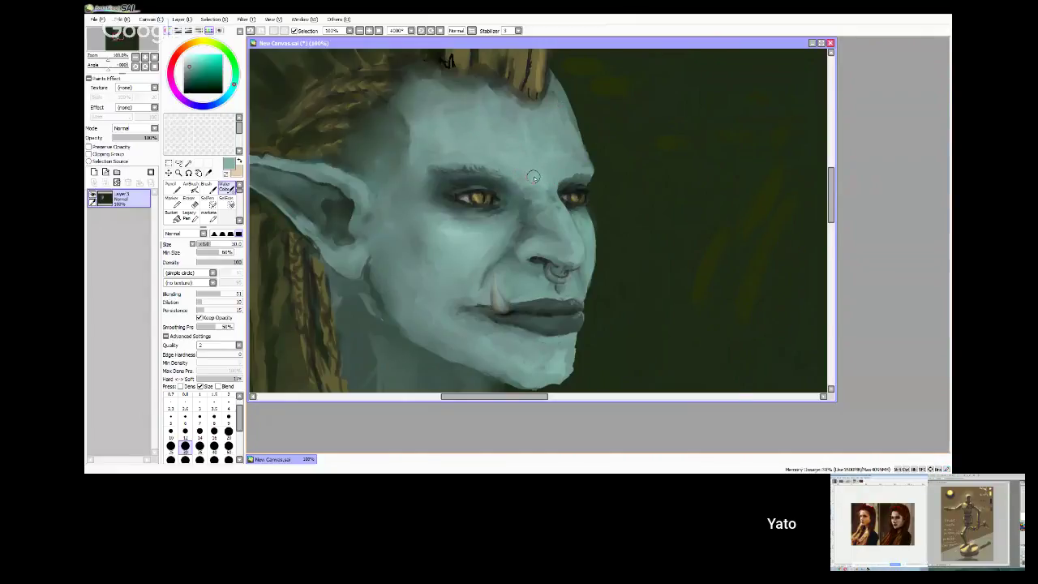
- Paint the near eyebrow in an olive-brown sampled from the hair, using the Water Color brush at size 8 and then size 3
alt+click(534, 78)
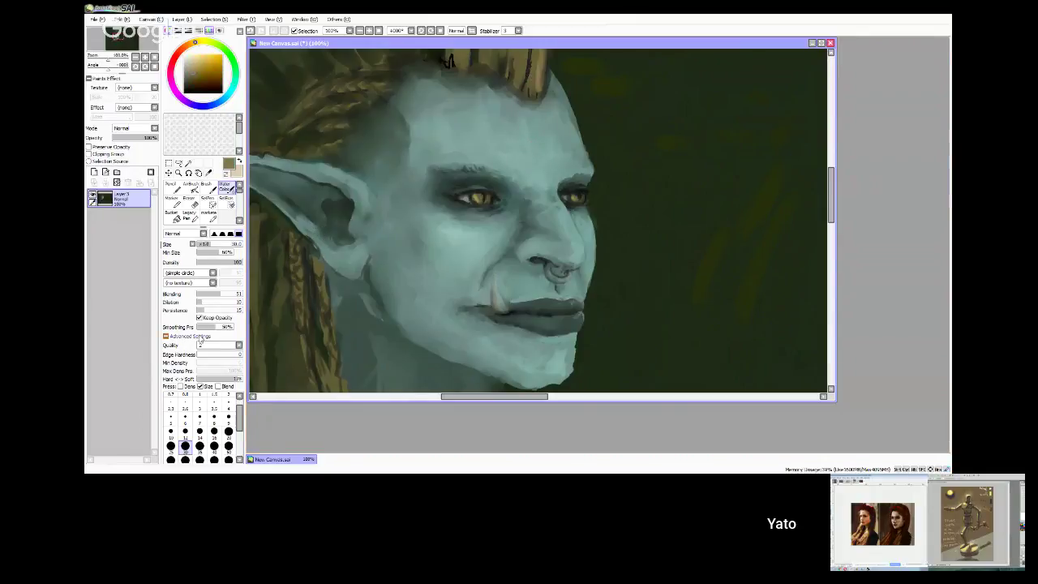
click(214, 417)
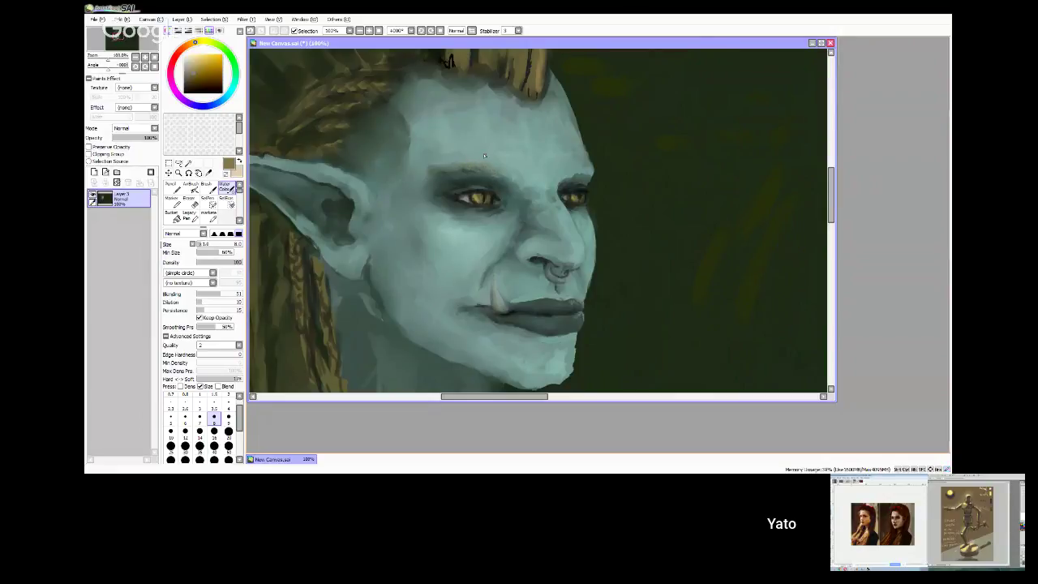
click(201, 395)
scroll(422, 166, up, 2)
scroll(409, 189, up, 2)
key(bracketright)
key(bracketright)
key(bracketright)
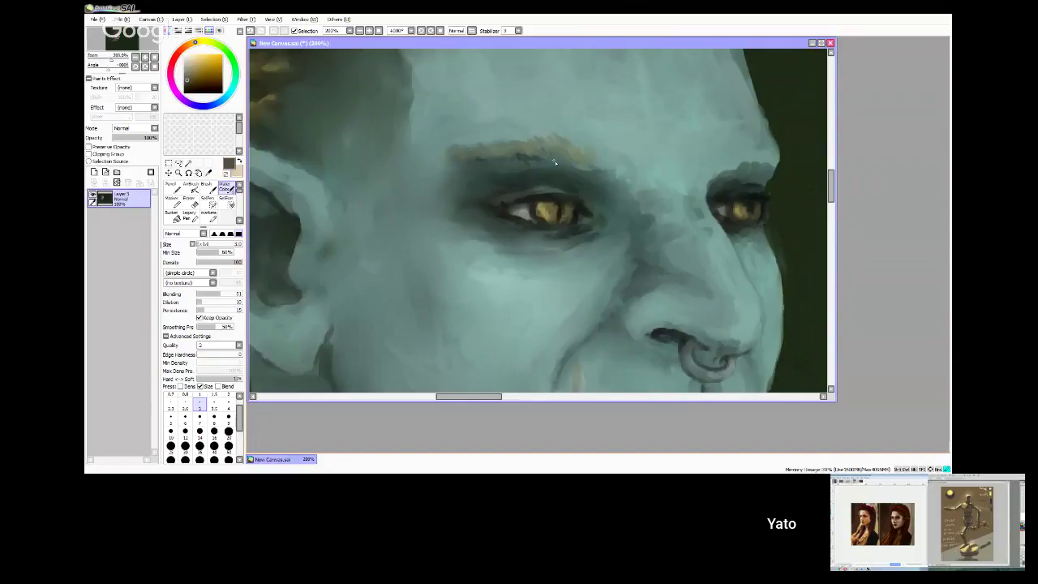
- Sample the dark tone under the near eyebrow and define its hairs with the Marker at size 1.5
alt+click(521, 156)
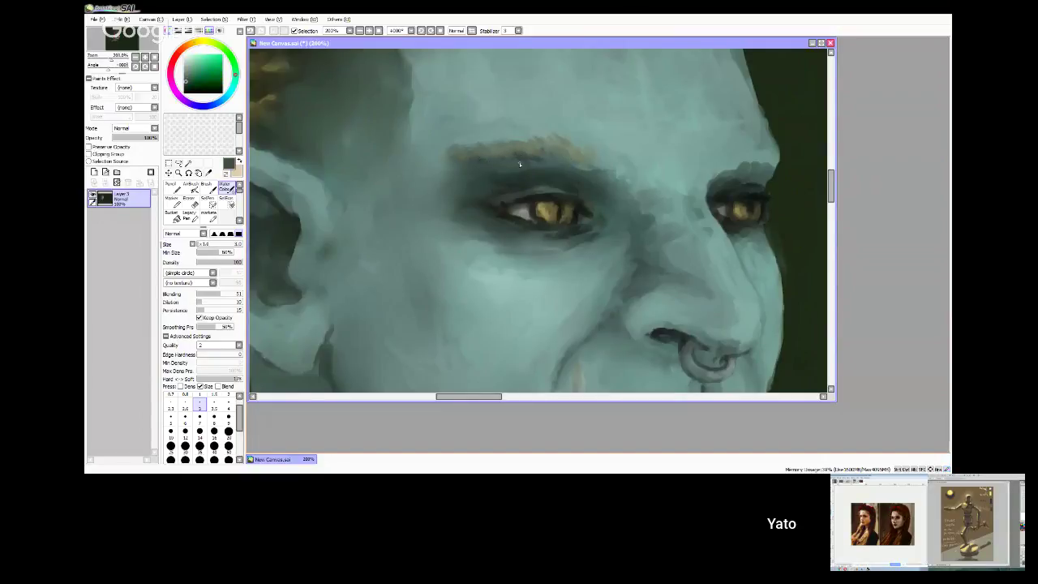
click(214, 395)
click(171, 199)
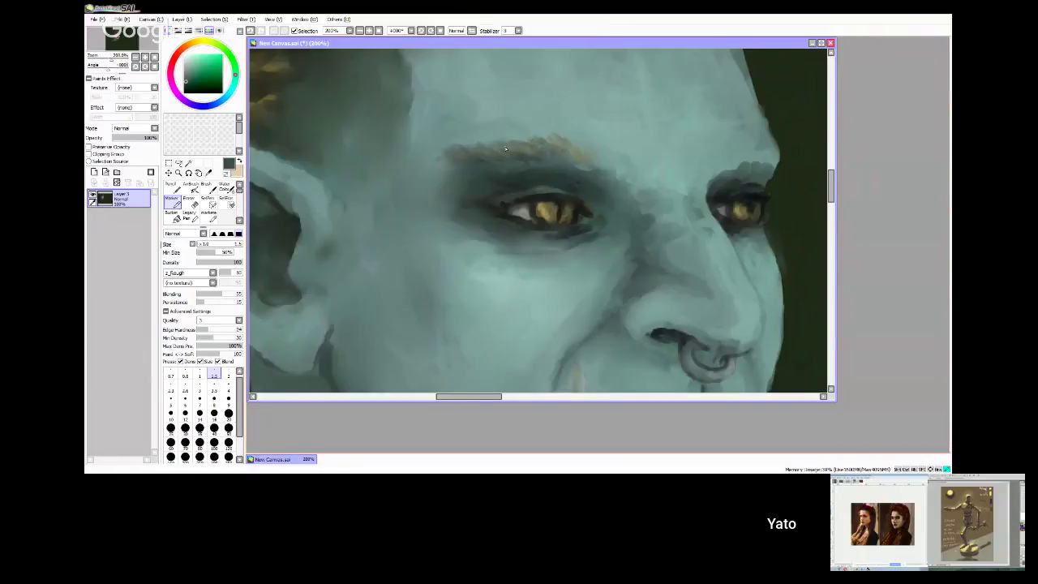
- Sample the light teal skin above the near eyebrow and break up the brow's upper edge with fine size 1.5 Marker strokes
alt+click(574, 135)
scroll(457, 124, down, 4)
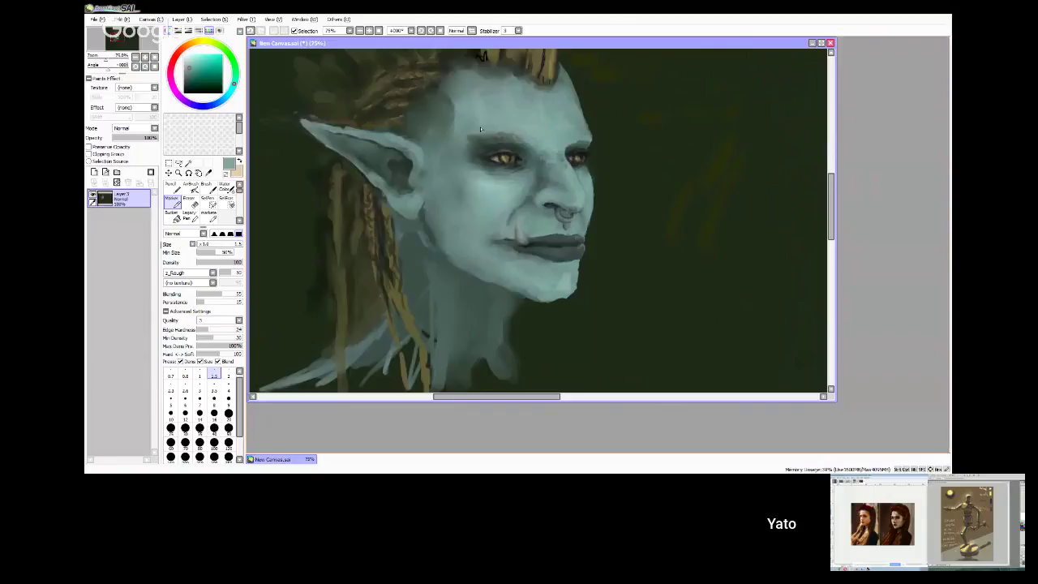
scroll(480, 129, up, 3)
drag(493, 114, 477, 155)
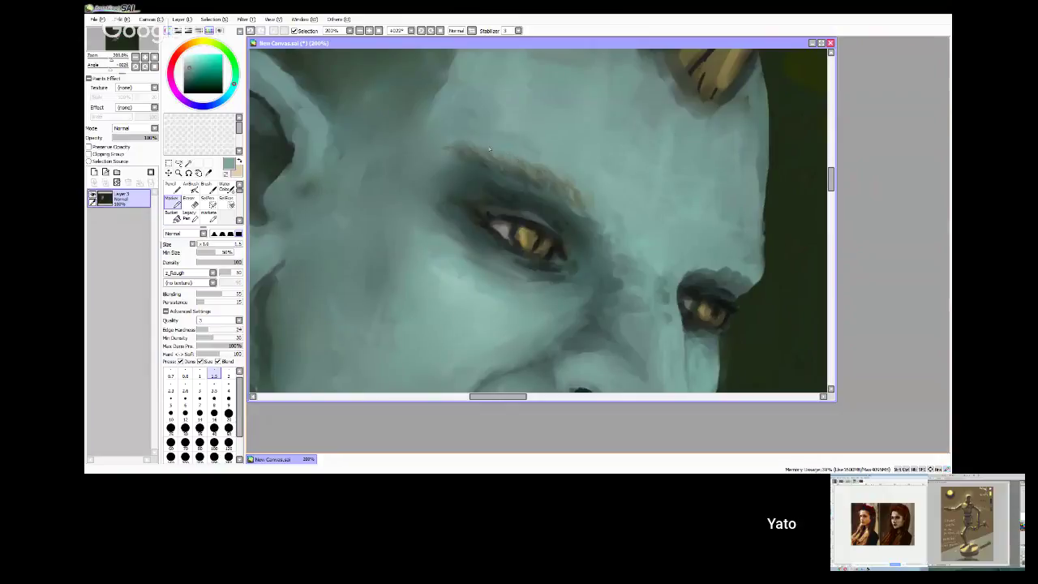
click(422, 31)
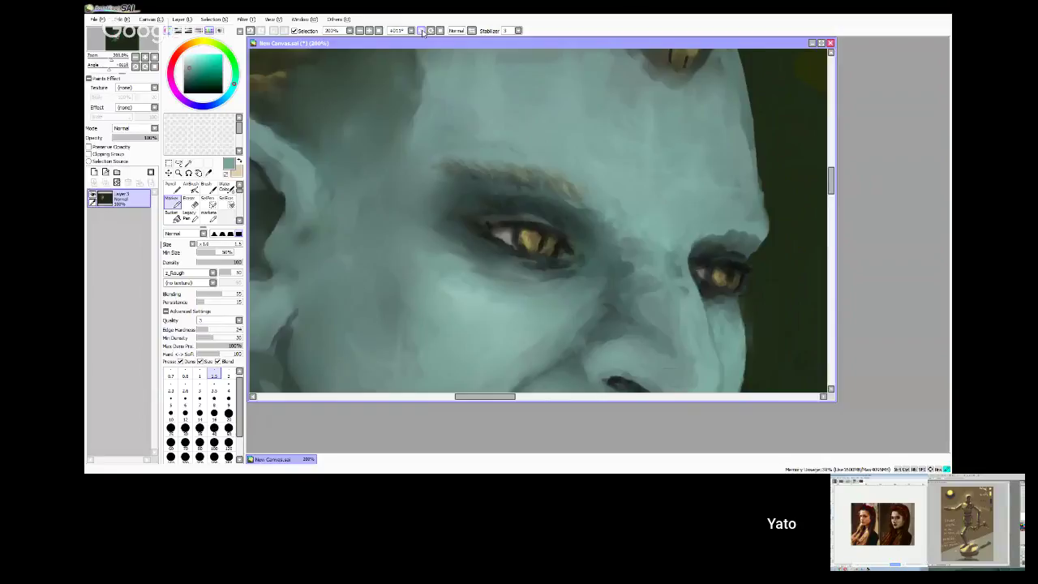
key(Home)
key(ctrl+minus)
key(ctrl+minus)
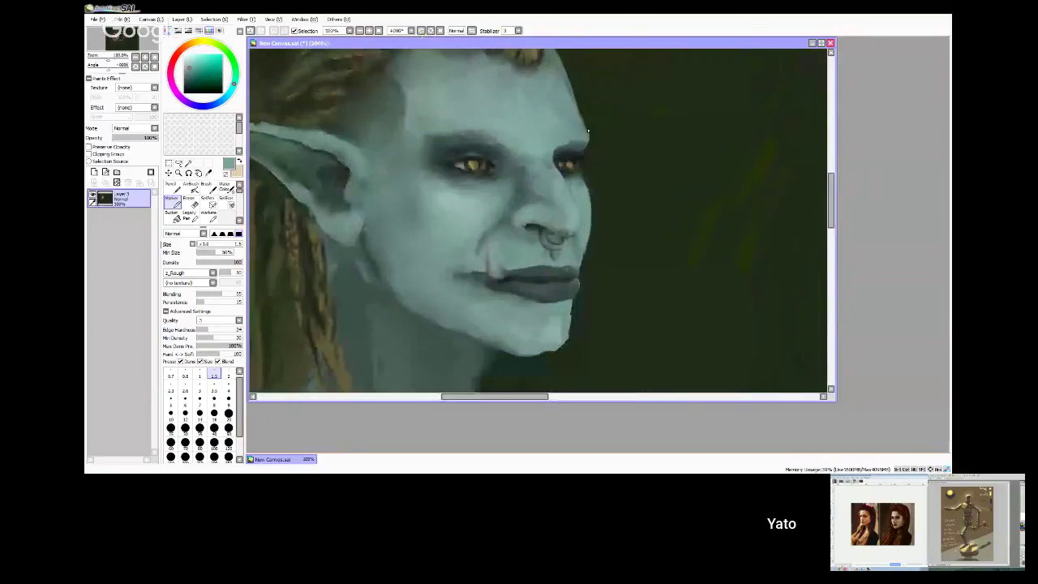
alt+click(458, 125)
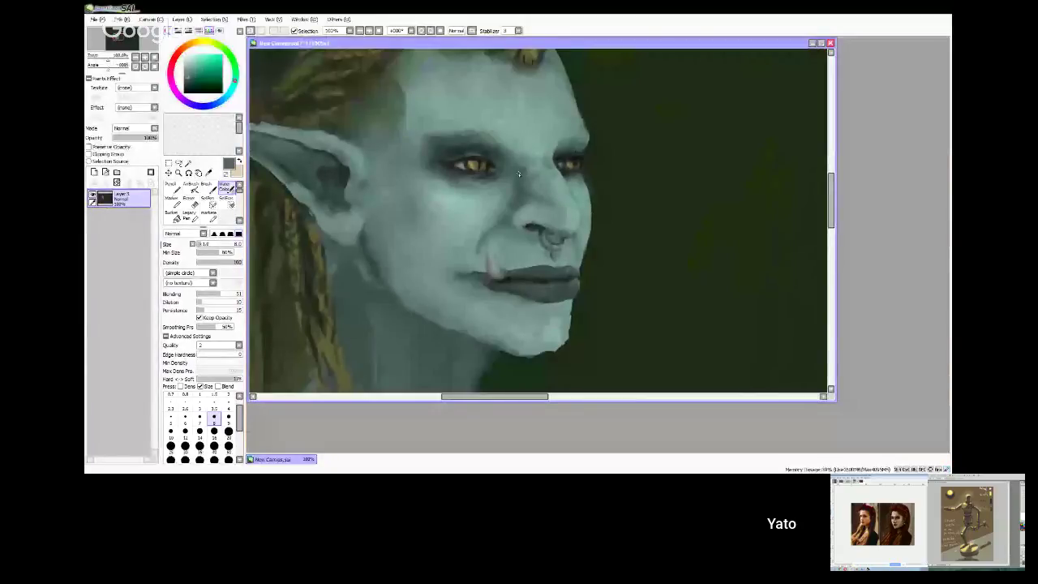
- Define the far eye's lids and brow shadow with sampled dark tones, using the Water Color brush at sizes 3 and 1
scroll(588, 140, up, 2)
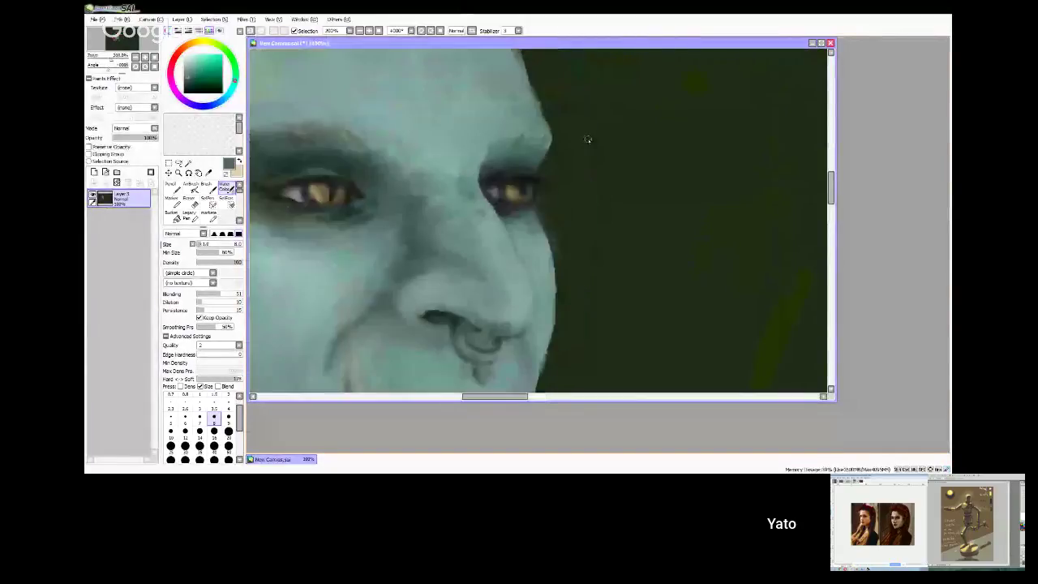
alt+click(588, 139)
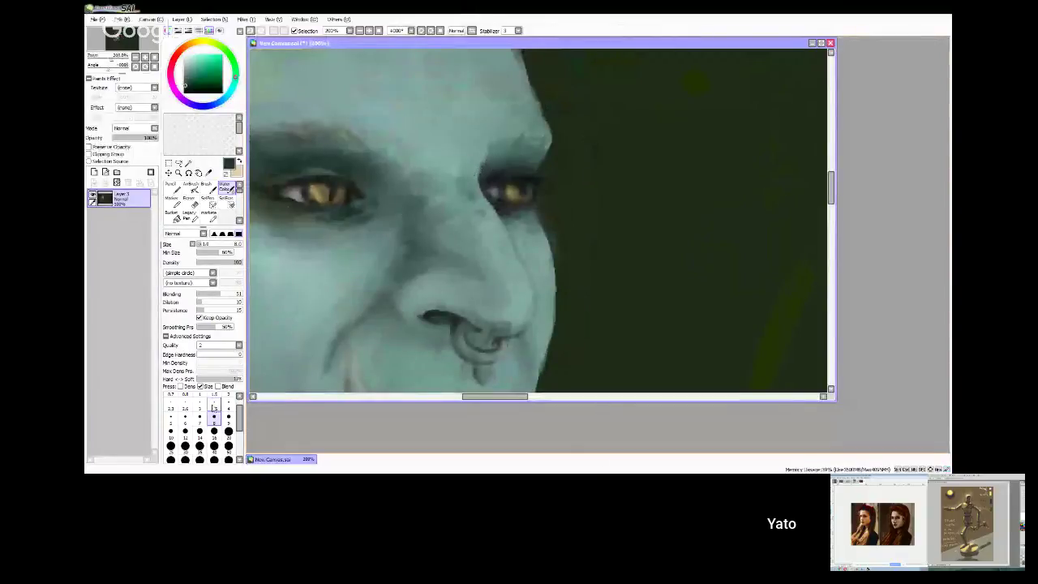
click(200, 403)
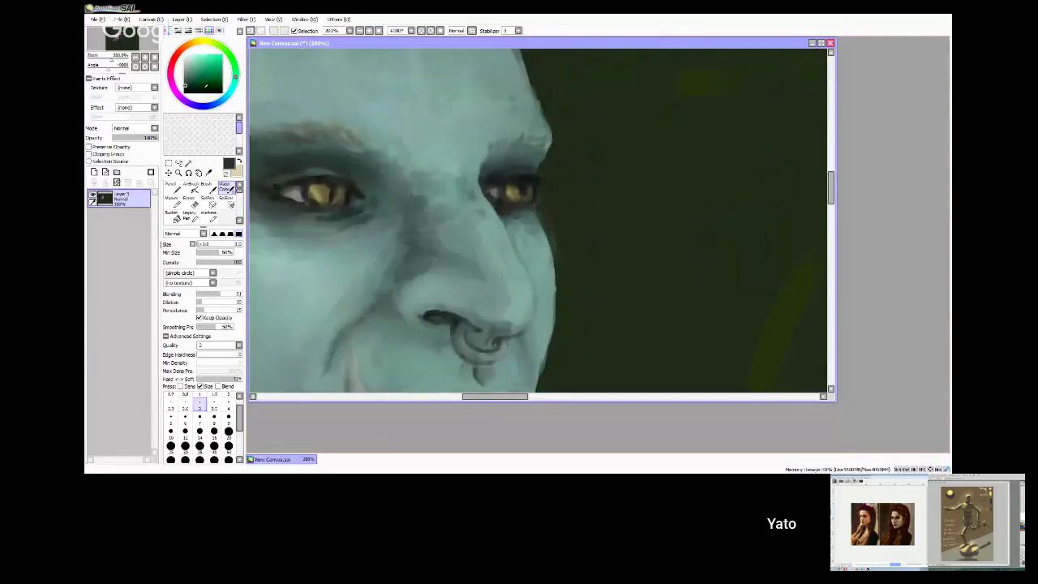
key(bracketleft)
key(bracketleft)
key(bracketleft)
key(bracketleft)
key(bracketleft)
key(bracketright)
key(bracketright)
key(bracketright)
key(bracketright)
key(bracketright)
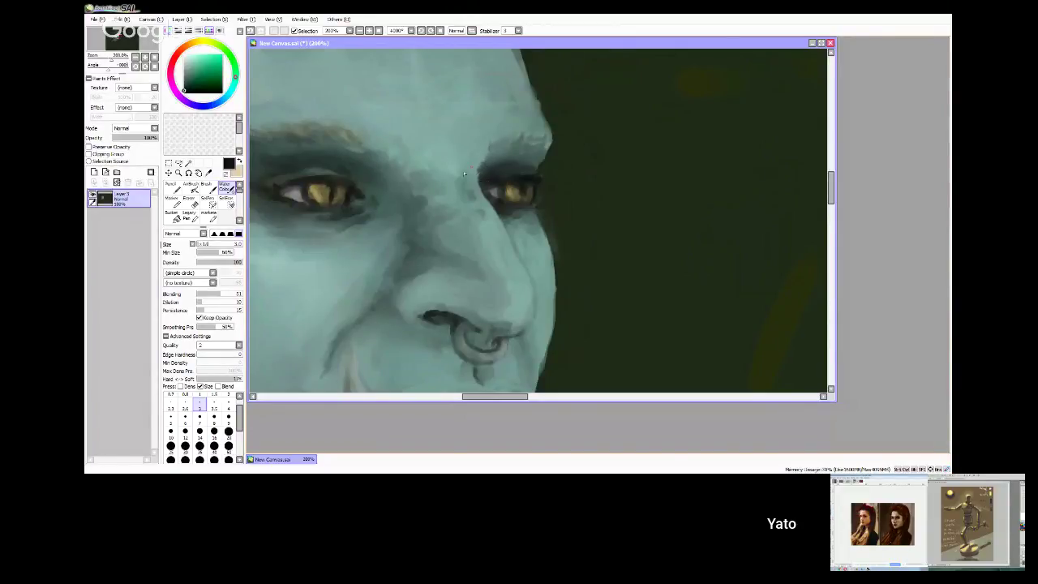
- Paint fine light teal skin creases on the nose bridge beside the far eye with the Water Color brush at size 1
click(201, 395)
alt+click(321, 143)
click(193, 56)
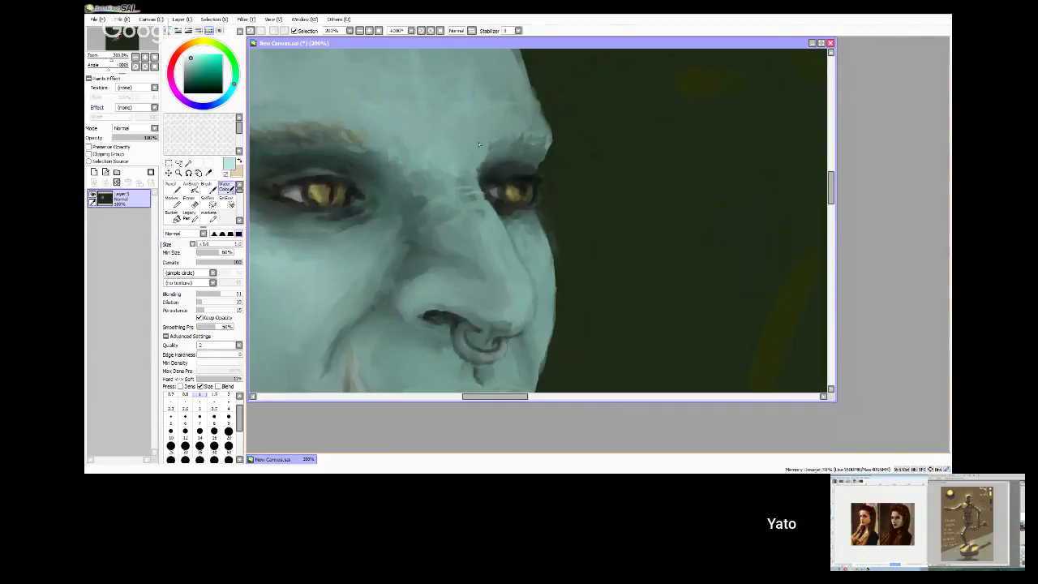
scroll(479, 144, down, 2)
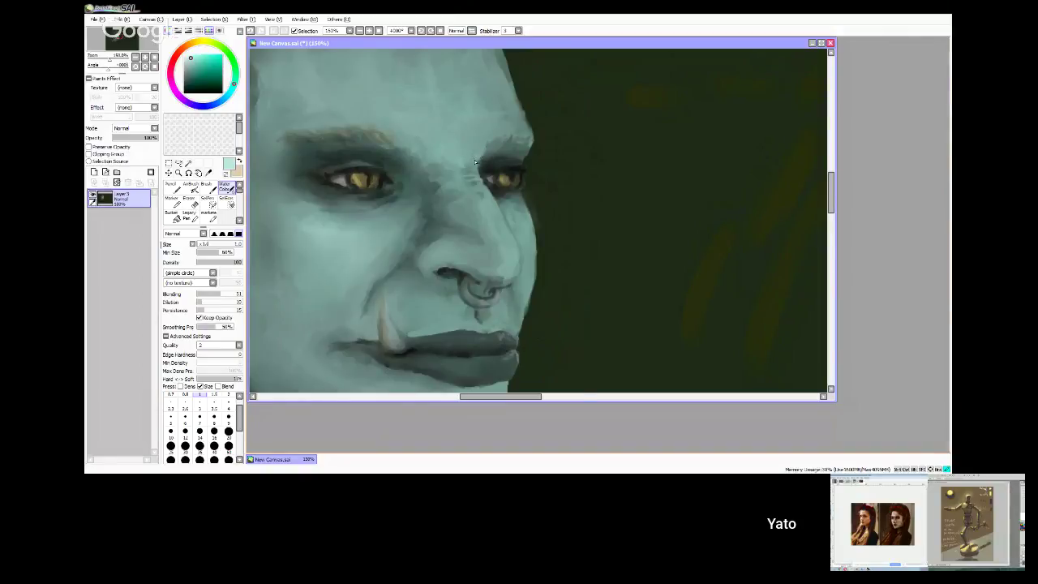
- Blend the skin between the near eye and nose bridge with light and sampled dark teal, using the Water Color brush at sizes 16 and 9
click(228, 405)
key(bracketright)
key(bracketright)
key(bracketright)
key(bracketright)
key(bracketright)
key(bracketright)
key(bracketright)
key(bracketright)
key(bracketright)
alt+click(422, 179)
key(bracketleft)
key(bracketleft)
key(bracketleft)
key(bracketleft)
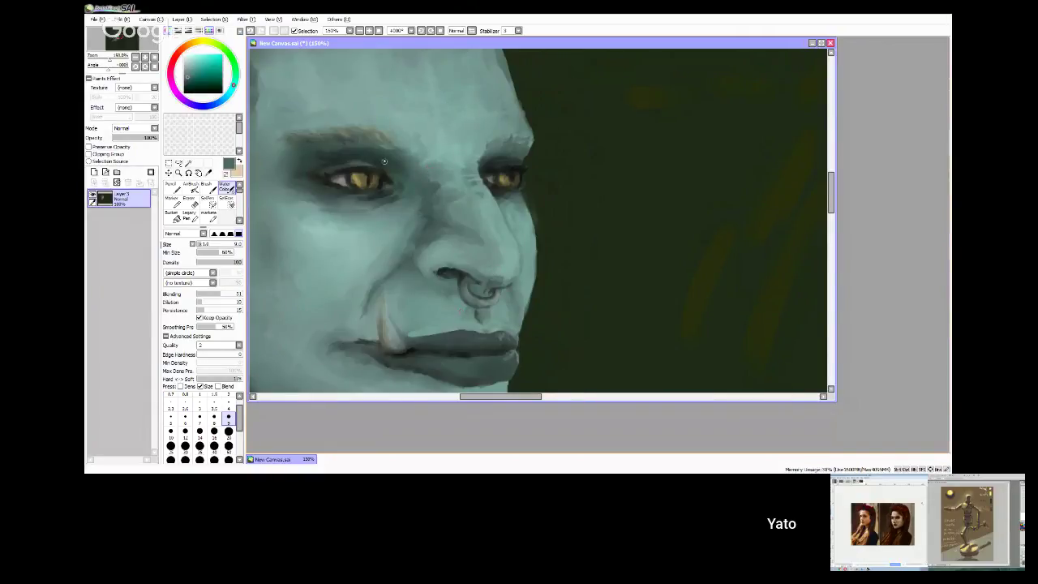
- Deepen the shadow around the near eye's inner corner with a near-black tone at brush size 9
click(188, 86)
click(199, 86)
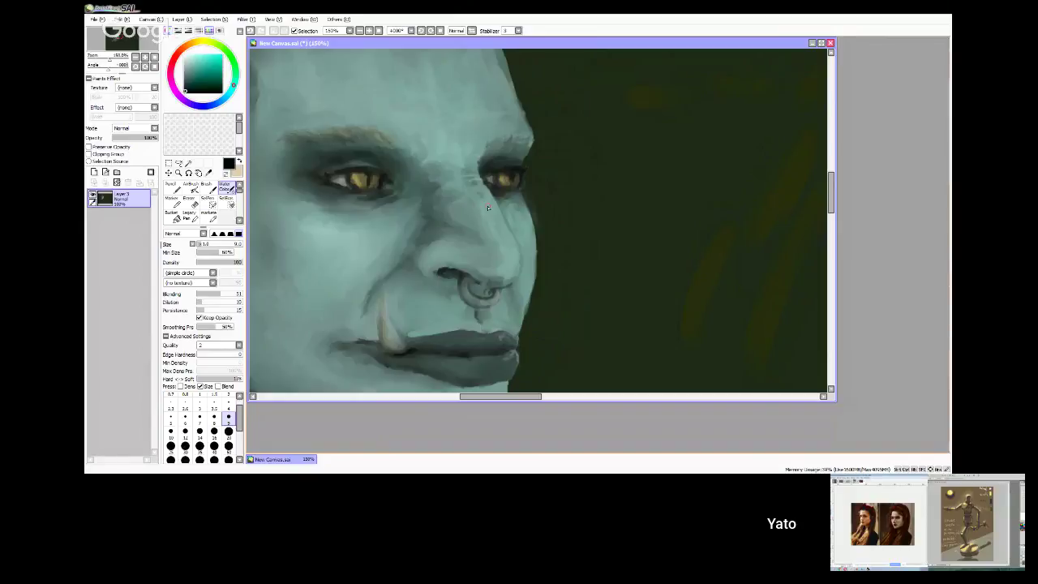
scroll(487, 208, down, 3)
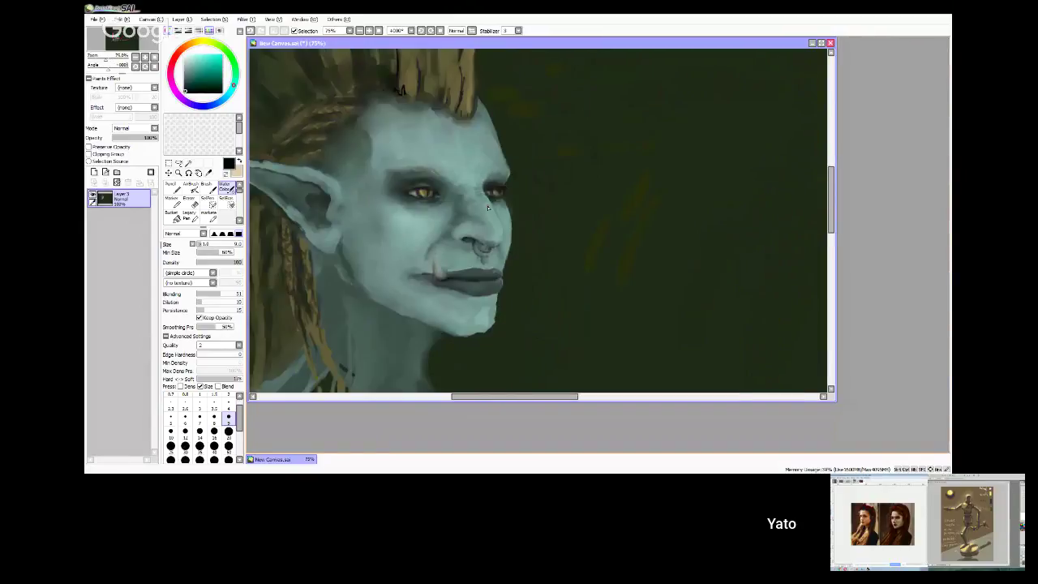
- Paint a grey second tusk rising from the far lip corner with the size 8 Marker and trim its edge with the sampled background colour
scroll(487, 208, up, 1)
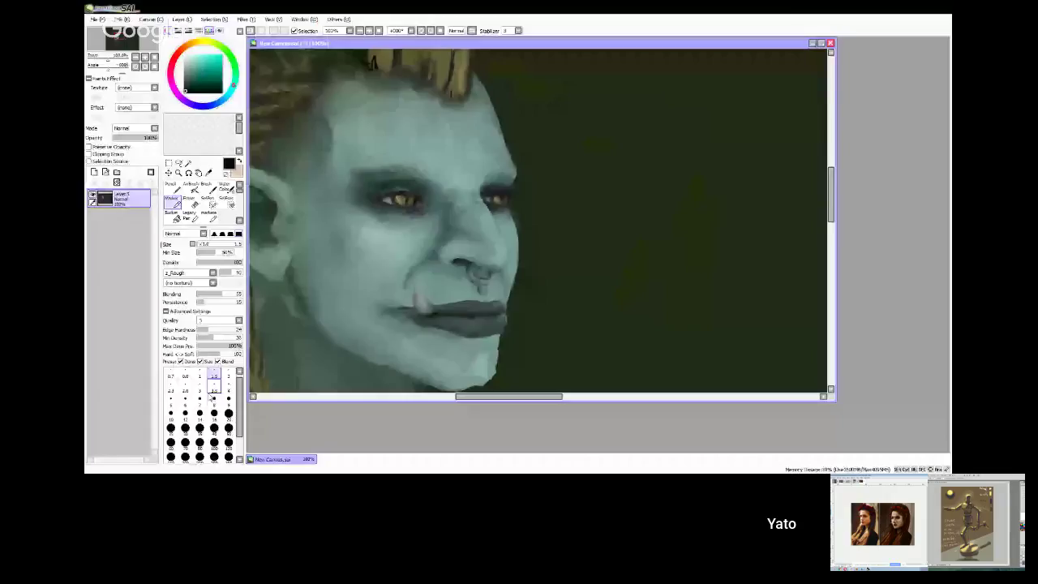
click(213, 388)
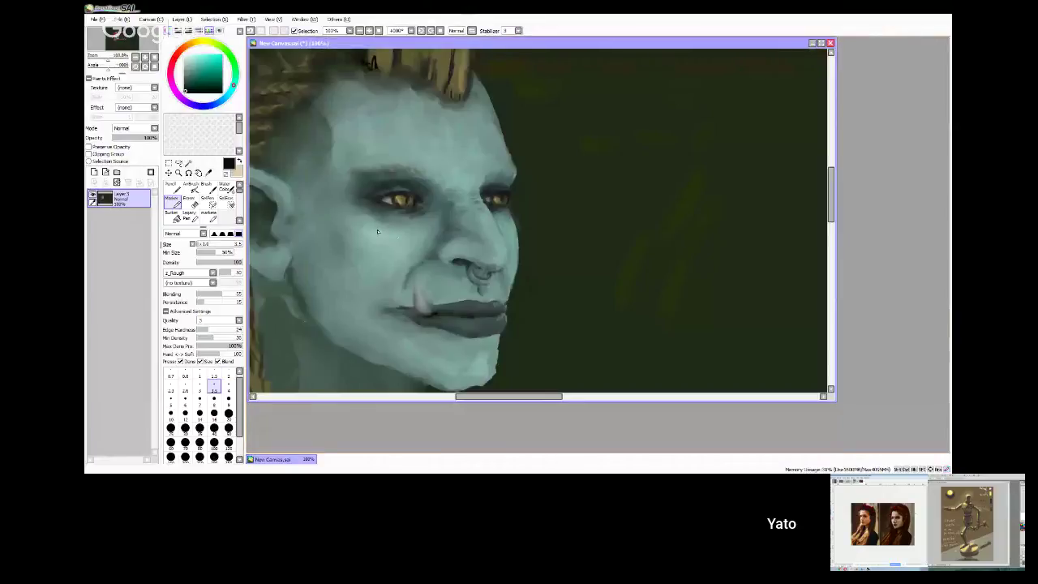
key(x)
key(bracketright)
key(bracketright)
key(bracketright)
key(bracketright)
key(bracketright)
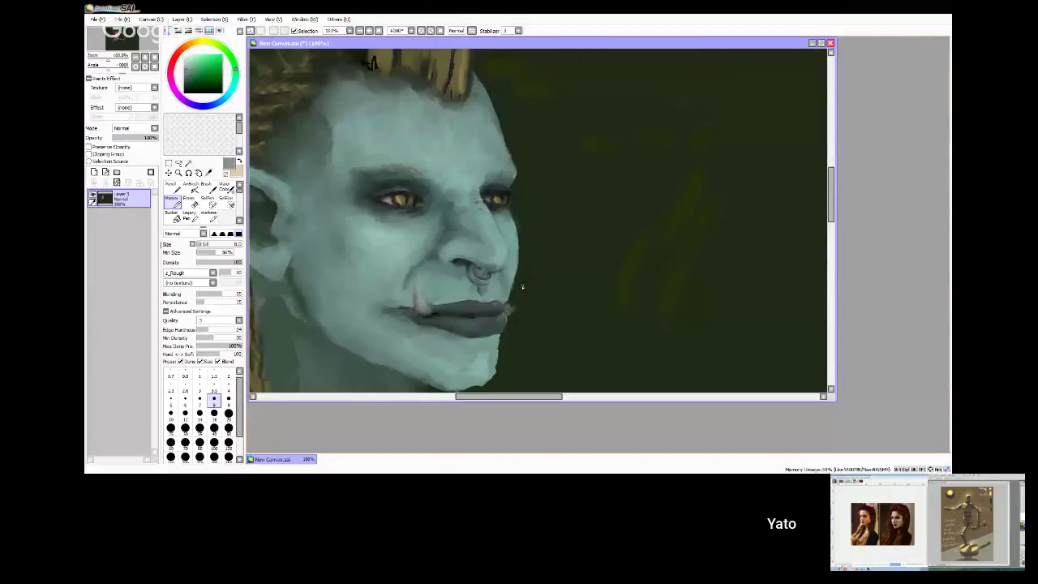
drag(521, 284, 509, 311)
alt+click(508, 318)
alt+click(526, 267)
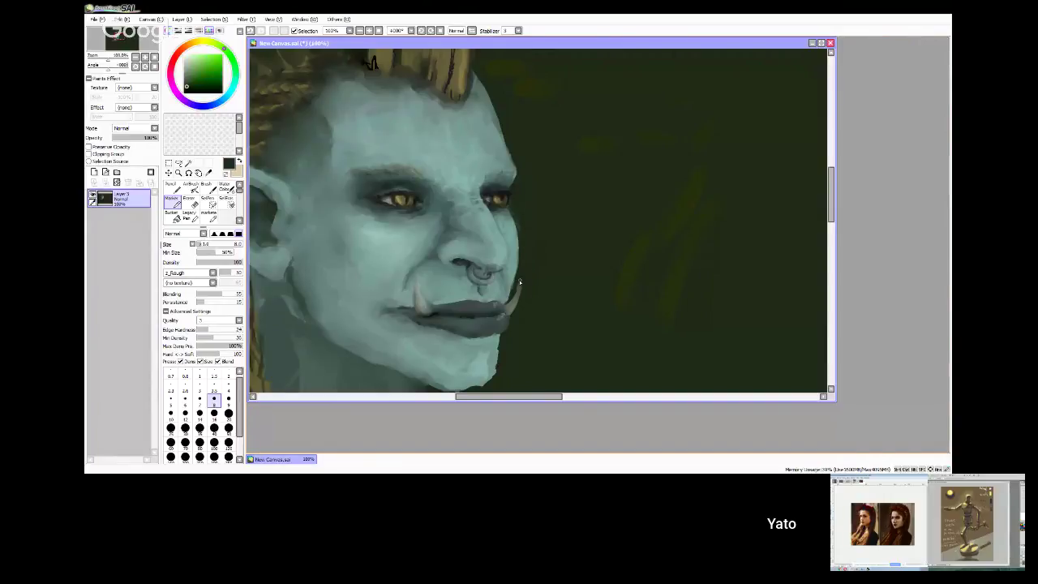
drag(515, 287, 506, 304)
- Refine the lip corner and the far tusk's outline with sampled lip and background tones, using the Marker at size 3.5
scroll(489, 311, up, 2)
alt+click(471, 311)
click(214, 388)
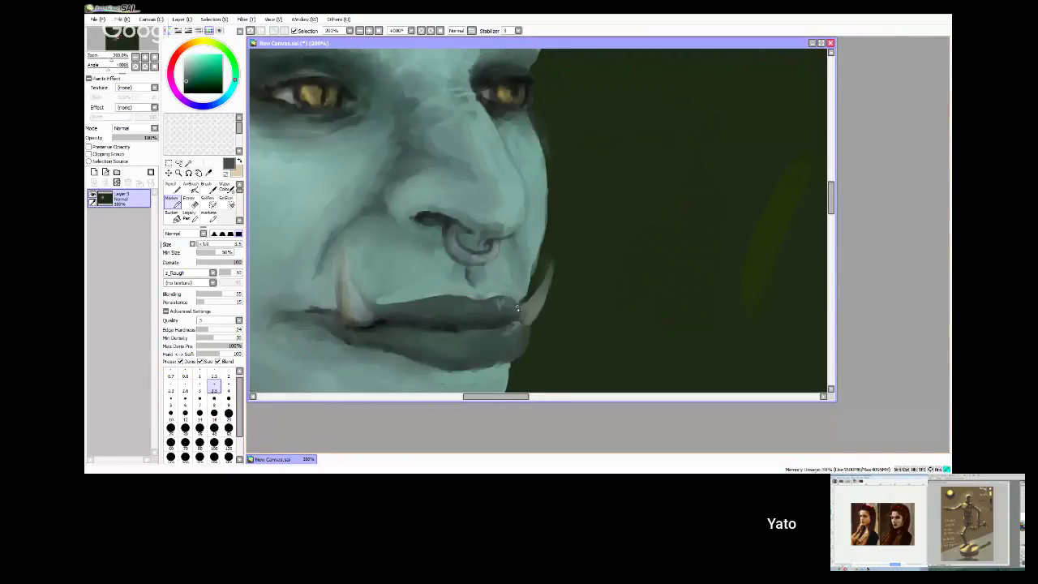
alt+click(522, 287)
alt+click(528, 297)
scroll(560, 302, down, 2)
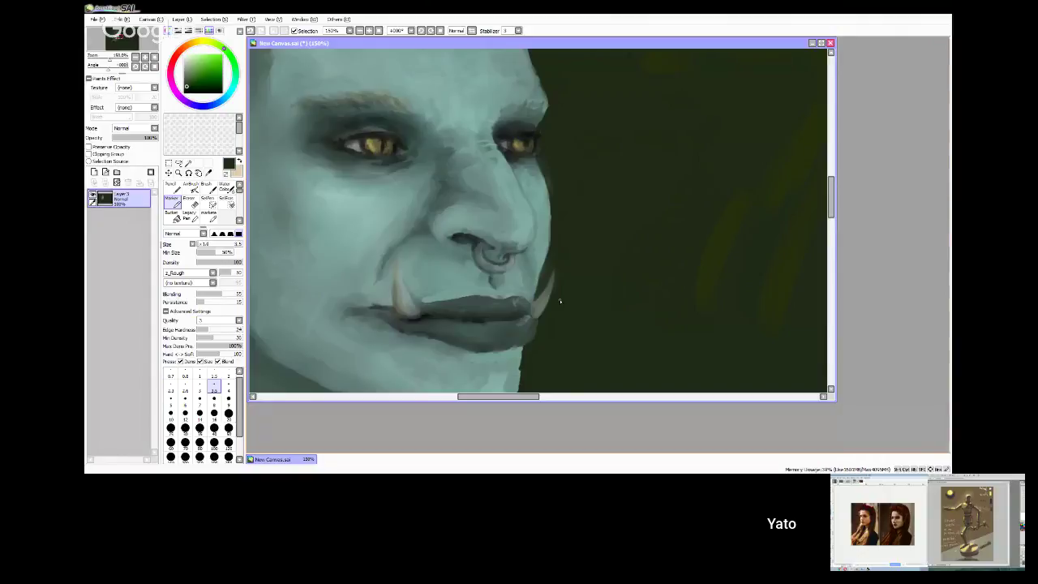
scroll(582, 255, up, 1)
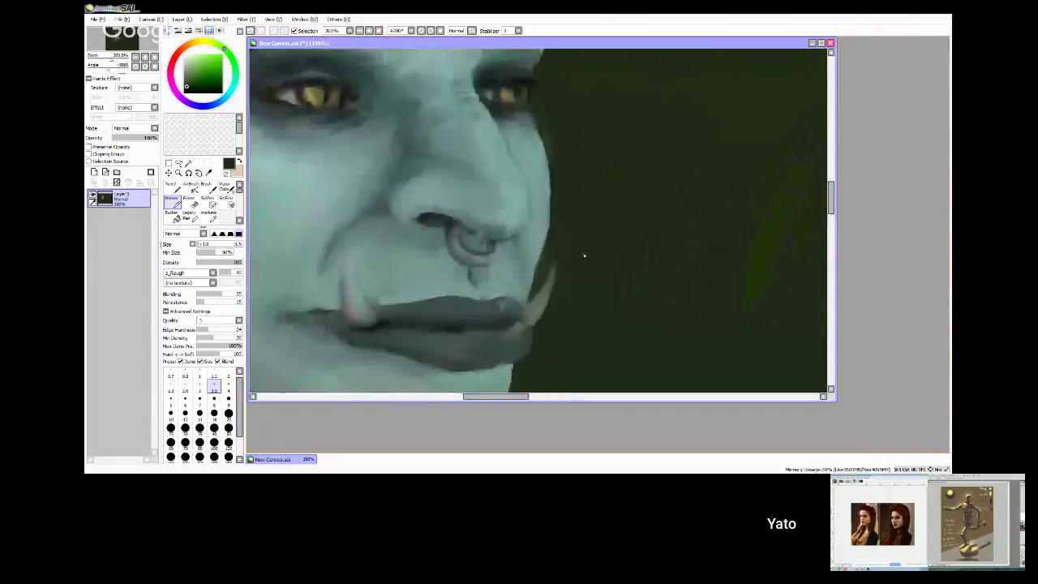
- Shade the far tusk with a sampled grey and a yellowish grey, using the Marker at sizes 3.5 and 3, and touch up the near tusk
alt+click(531, 307)
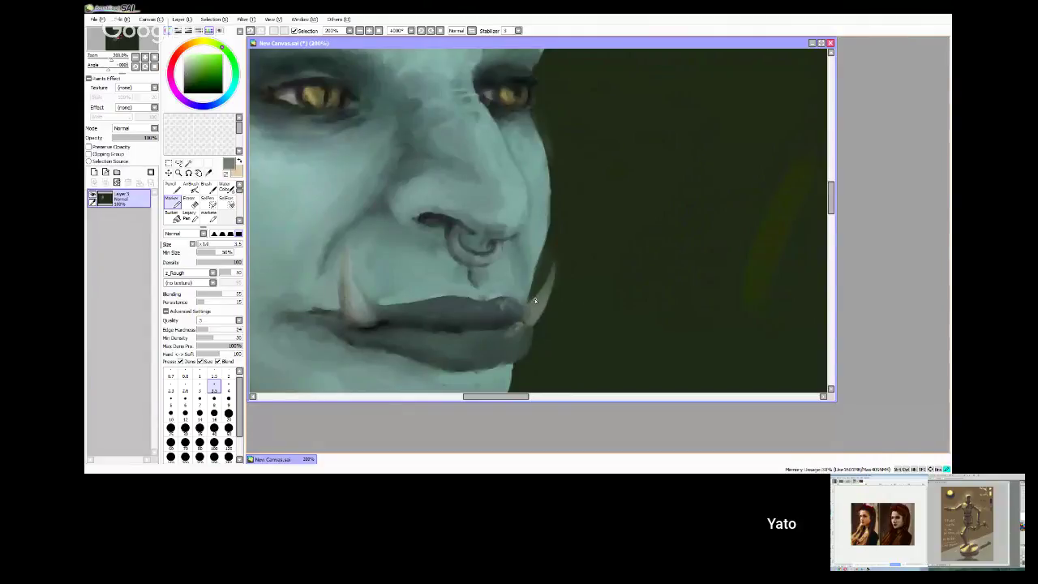
drag(532, 303, 549, 281)
drag(191, 77, 206, 41)
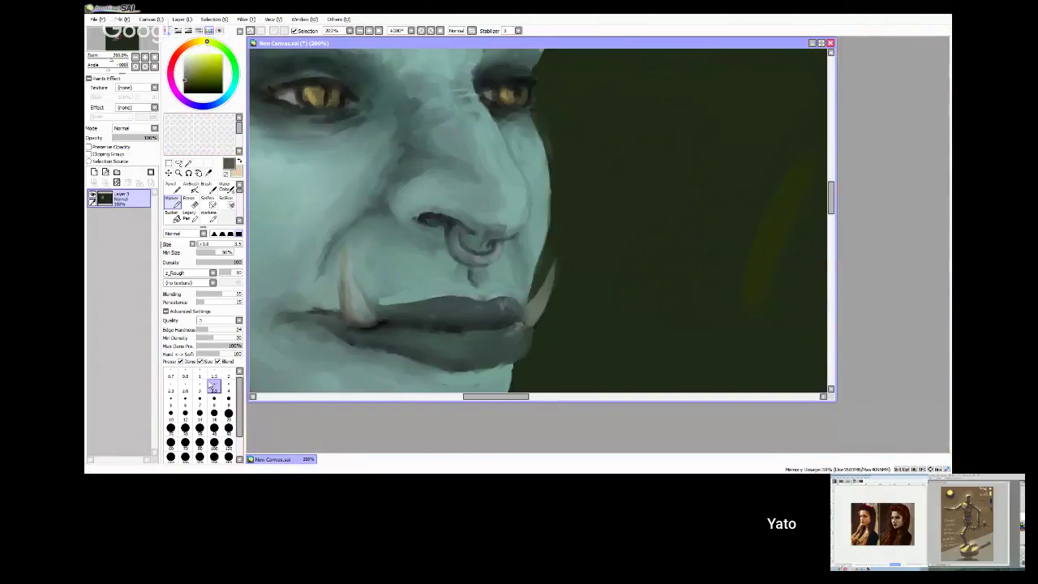
click(201, 386)
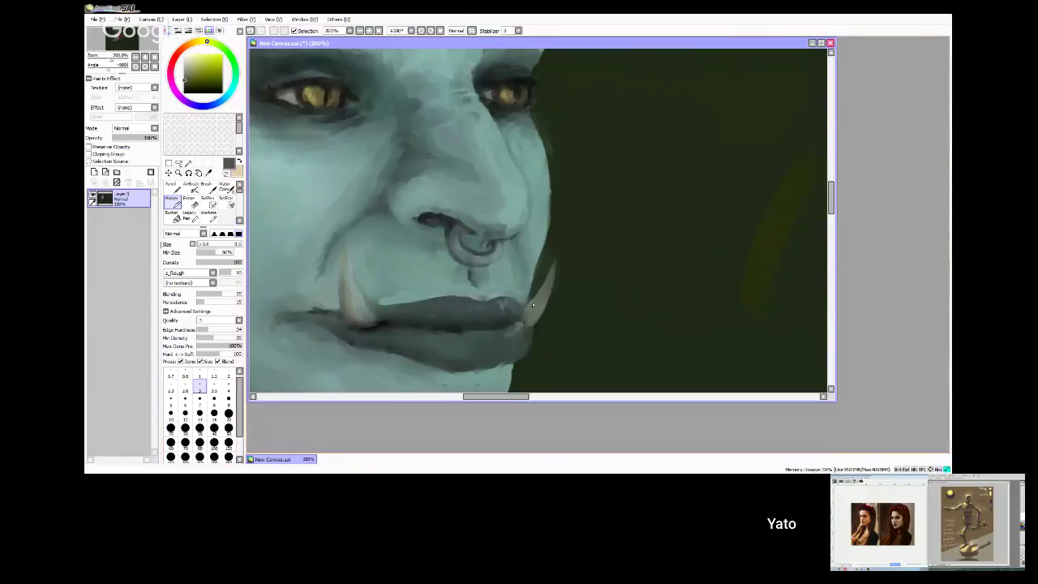
drag(532, 305, 550, 268)
drag(555, 259, 528, 326)
drag(340, 289, 344, 273)
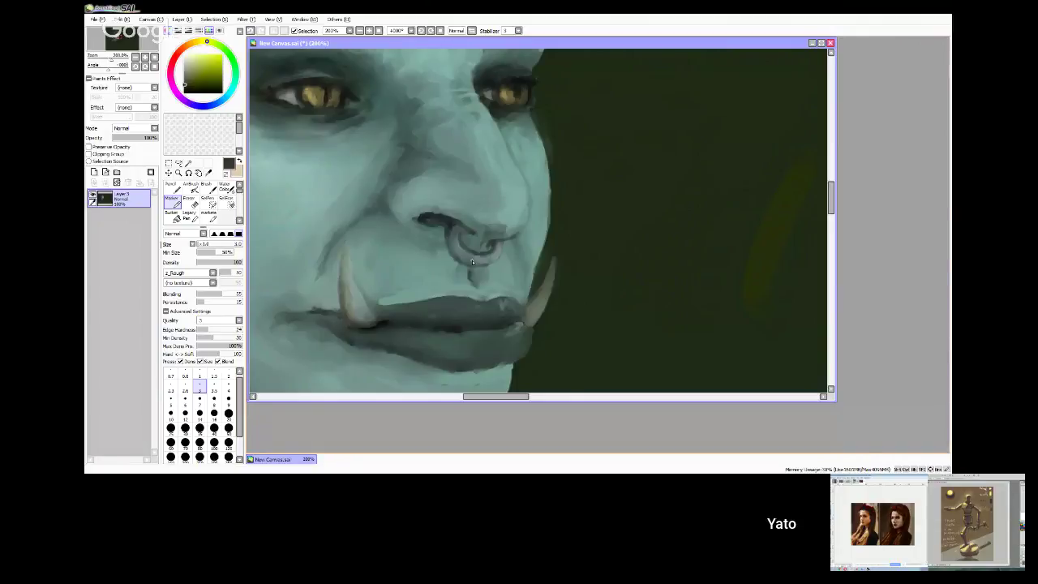
- Smooth the chin's outer contour with teal sampled below the lower lip, using the Marker at size 8
scroll(473, 261, down, 2)
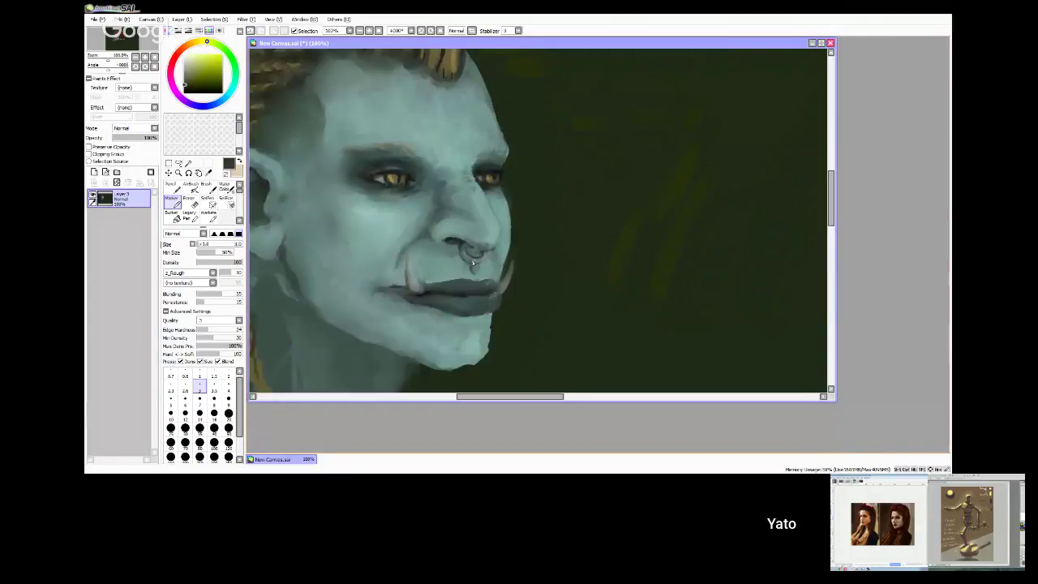
scroll(458, 220, down, 1)
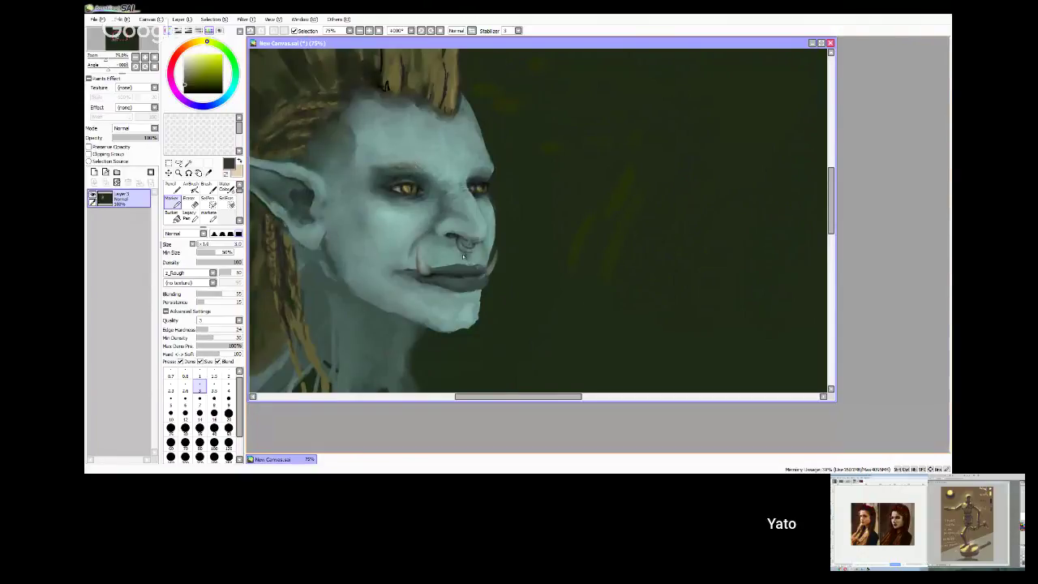
scroll(462, 272, up, 1)
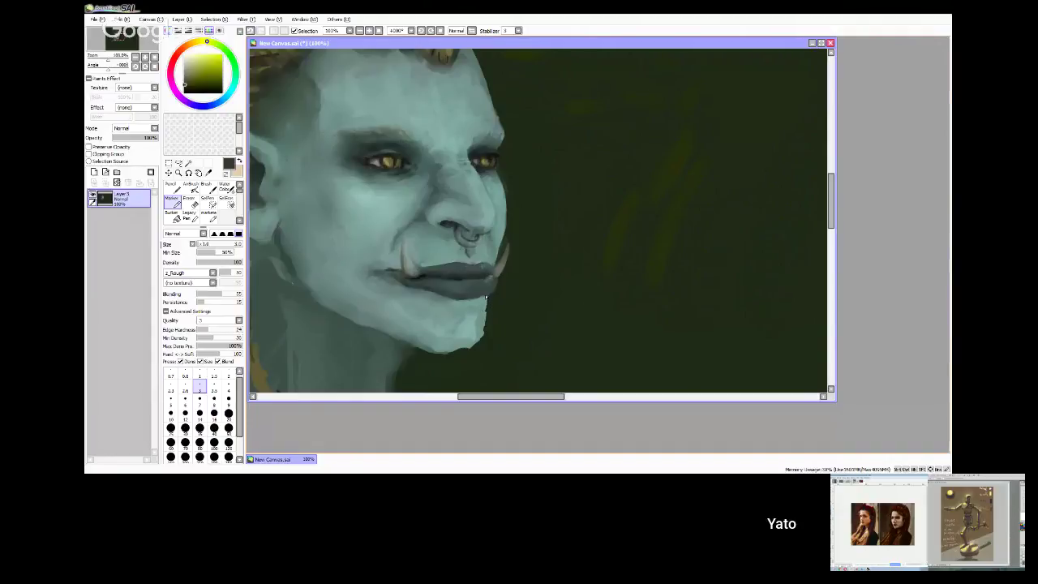
alt+click(459, 299)
key(bracketright)
key(bracketright)
key(bracketright)
key(bracketright)
key(bracketright)
key(bracketright)
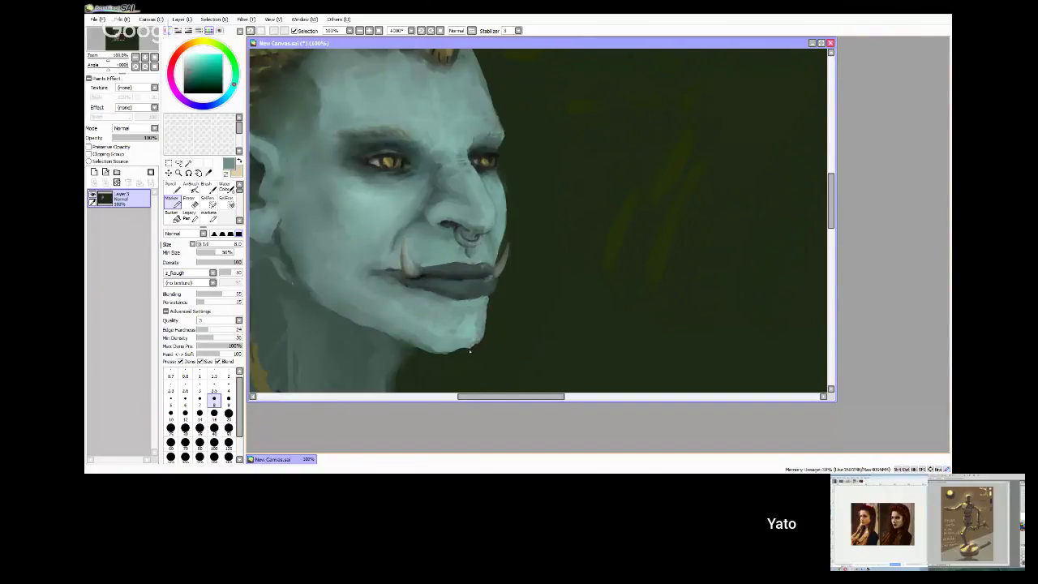
mouse_move(450, 352)
mouse_down()
mouse_move(478, 343)
mouse_move(446, 353)
mouse_up()
scroll(541, 227, down, 1)
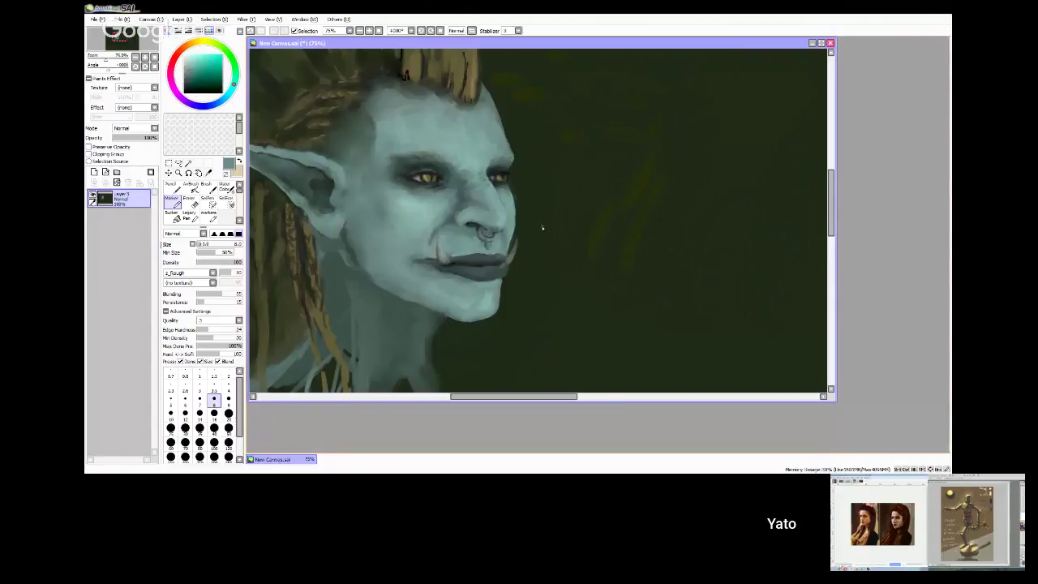
- Shade the neck below the ear and jaw with a darker teal, using the Water Color brush at size 20
scroll(542, 228, down, 1)
drag(832, 194, 830, 184)
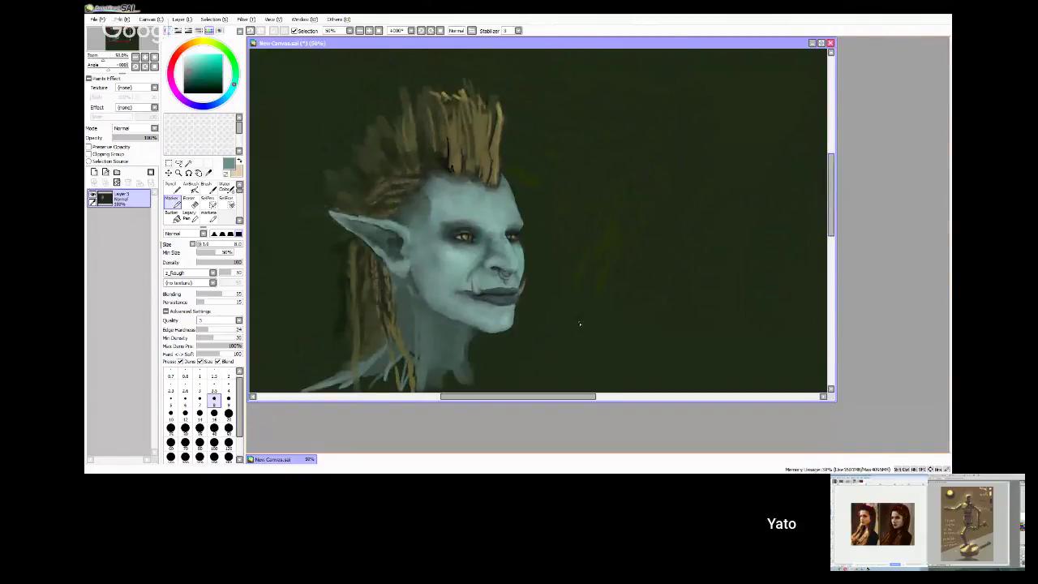
drag(506, 397, 496, 398)
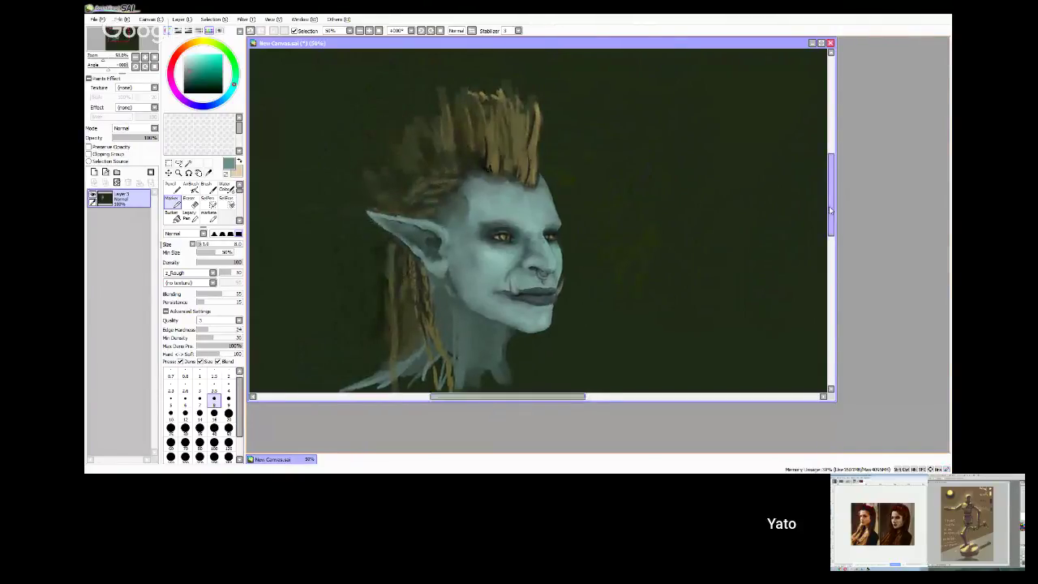
drag(830, 210, 829, 220)
scroll(489, 197, up, 1)
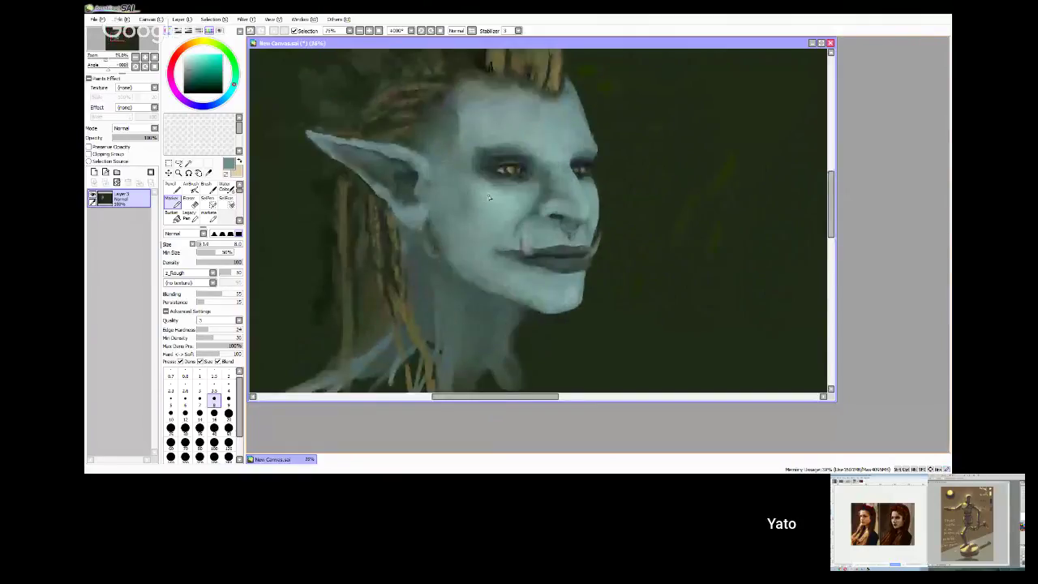
scroll(489, 198, down, 1)
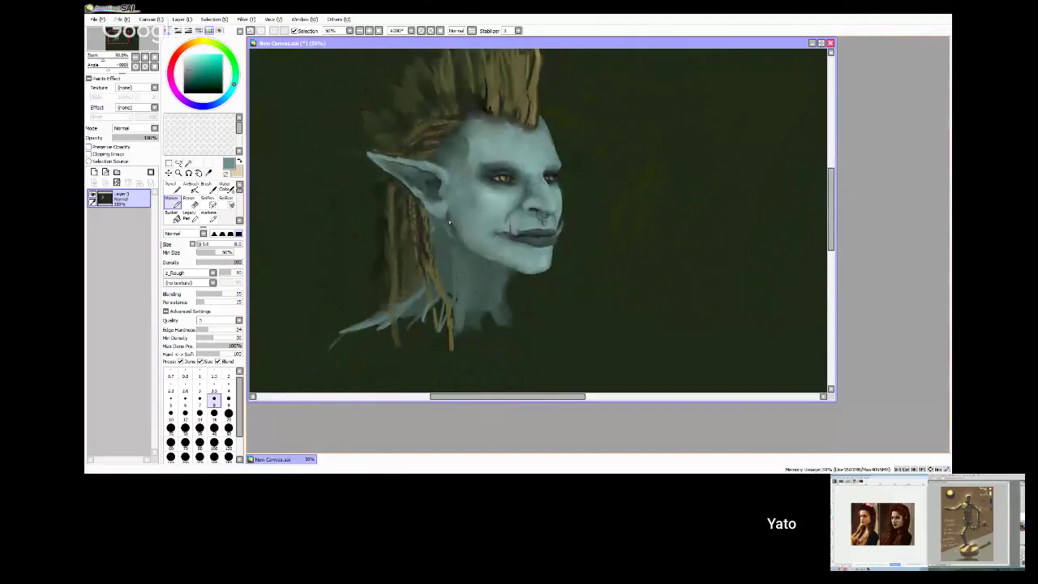
click(188, 81)
click(214, 428)
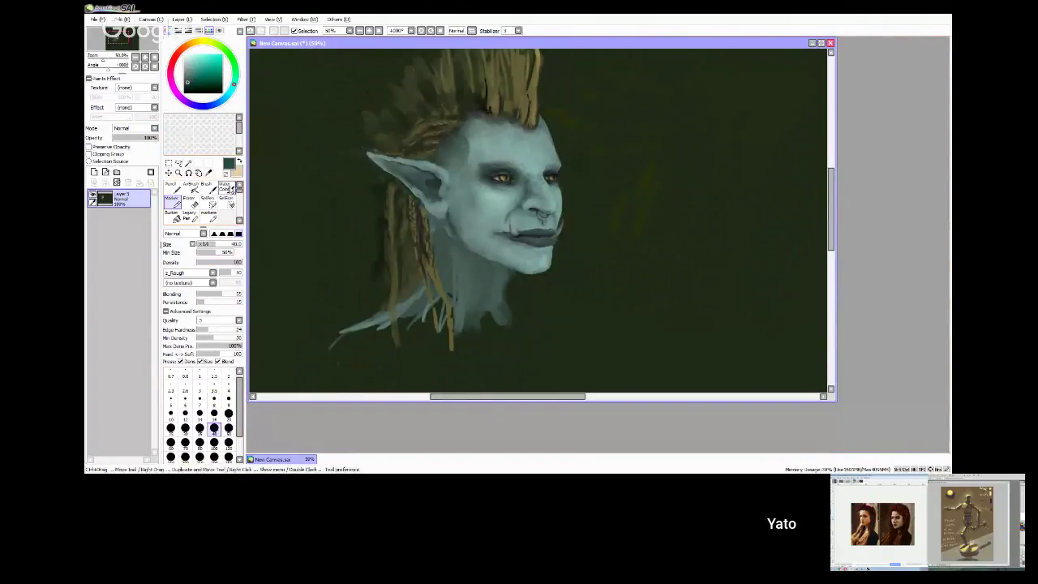
click(226, 187)
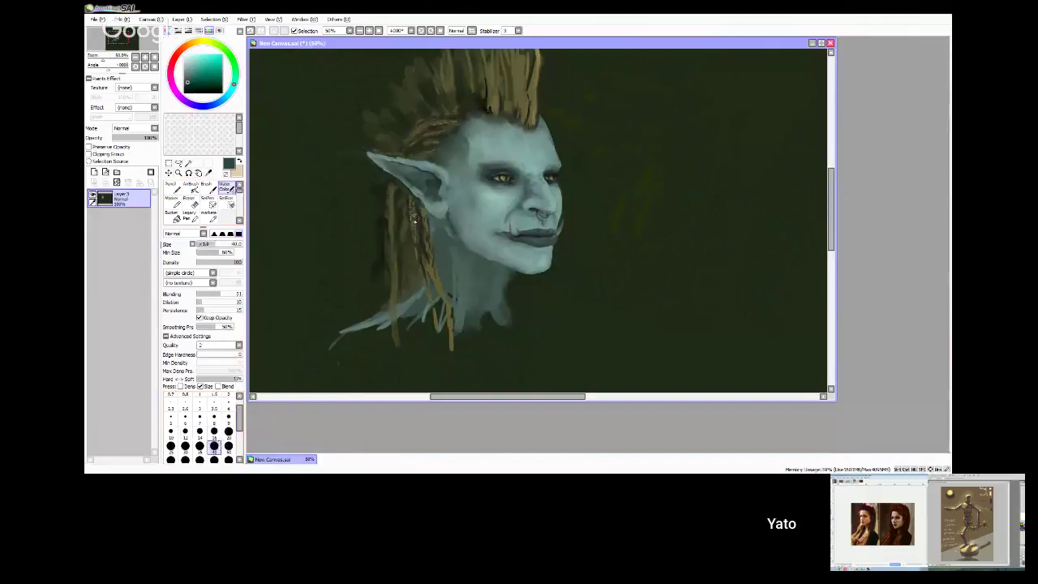
key(bracketleft)
key(bracketleft)
key(bracketleft)
key(bracketleft)
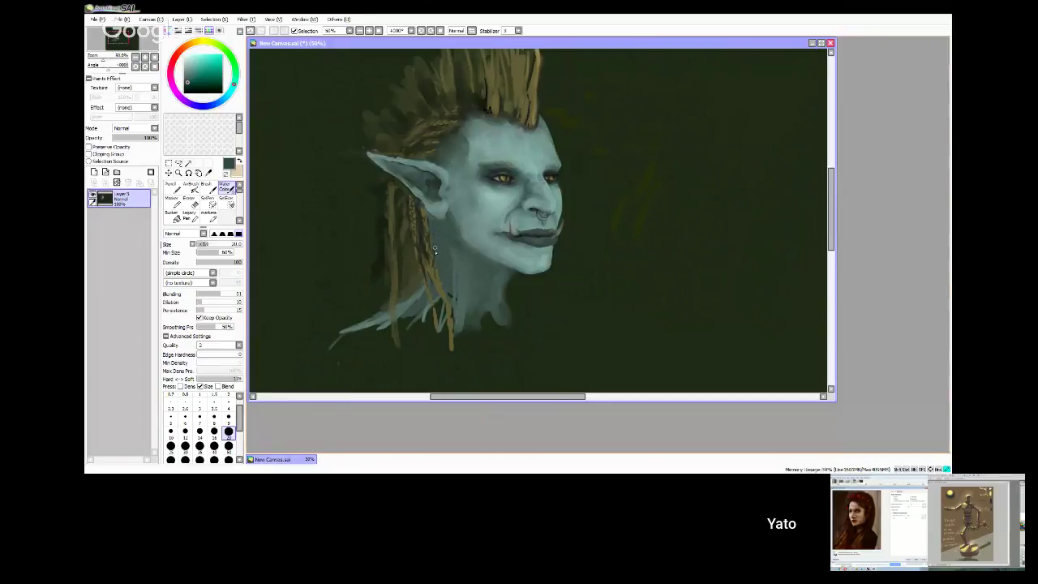
- Blend the jaw and neck shading with sampled dark background and teal skin tones, using the Water Color brush at sizes 20 and 35
alt+click(279, 98)
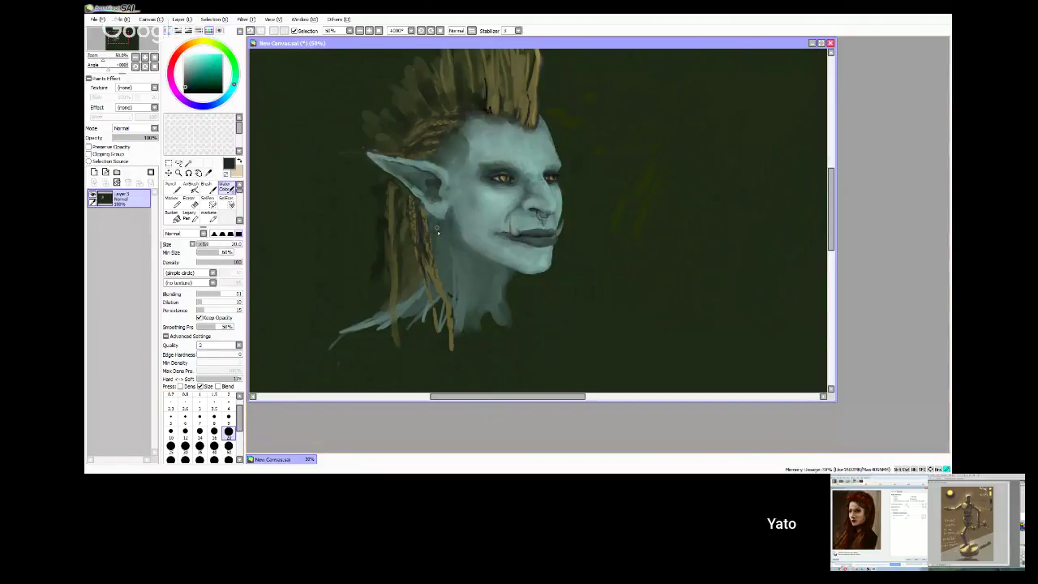
alt+click(460, 217)
alt+click(453, 228)
alt+click(487, 233)
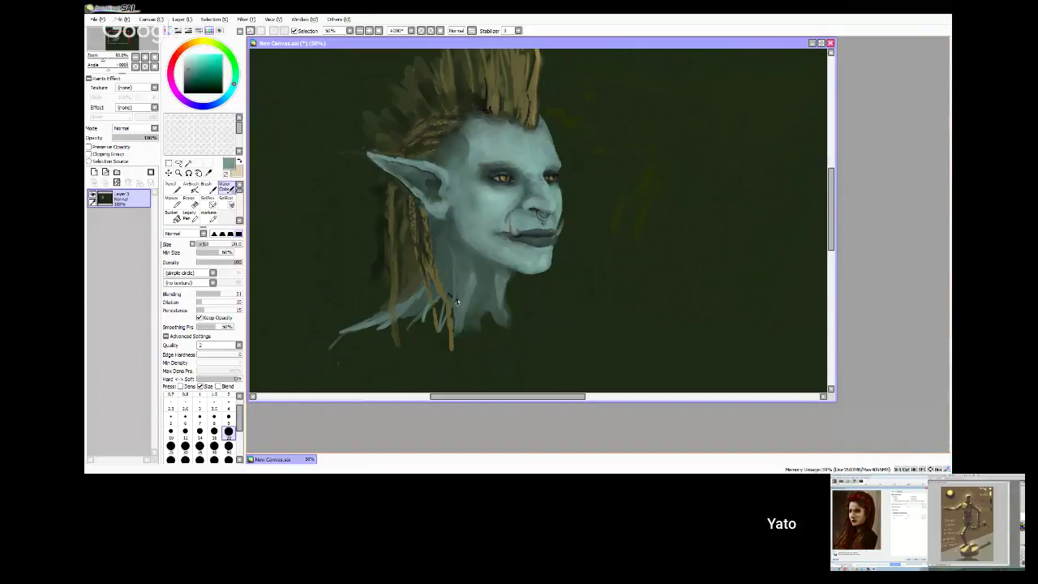
click(200, 446)
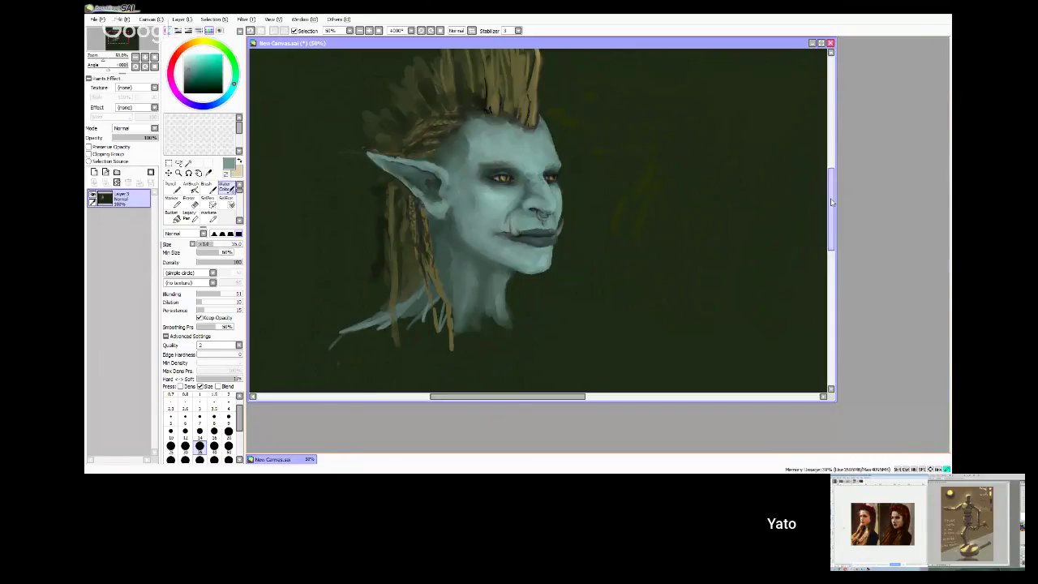
- Draw an arrow aimed at the face and letter "FUCKING" beside it in bright yellow, using the Pencil at size 16
drag(832, 202, 828, 193)
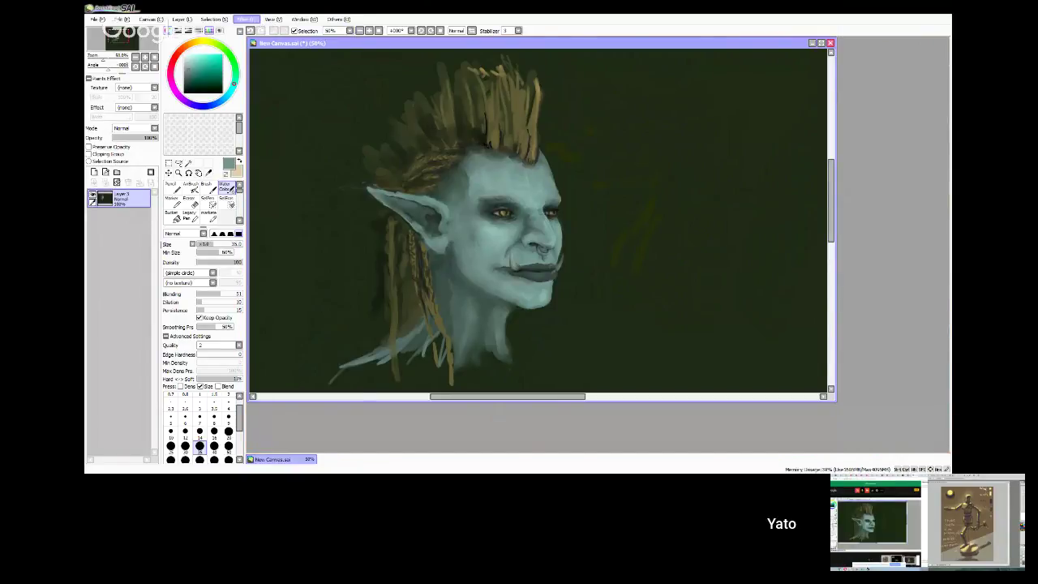
click(269, 34)
click(203, 42)
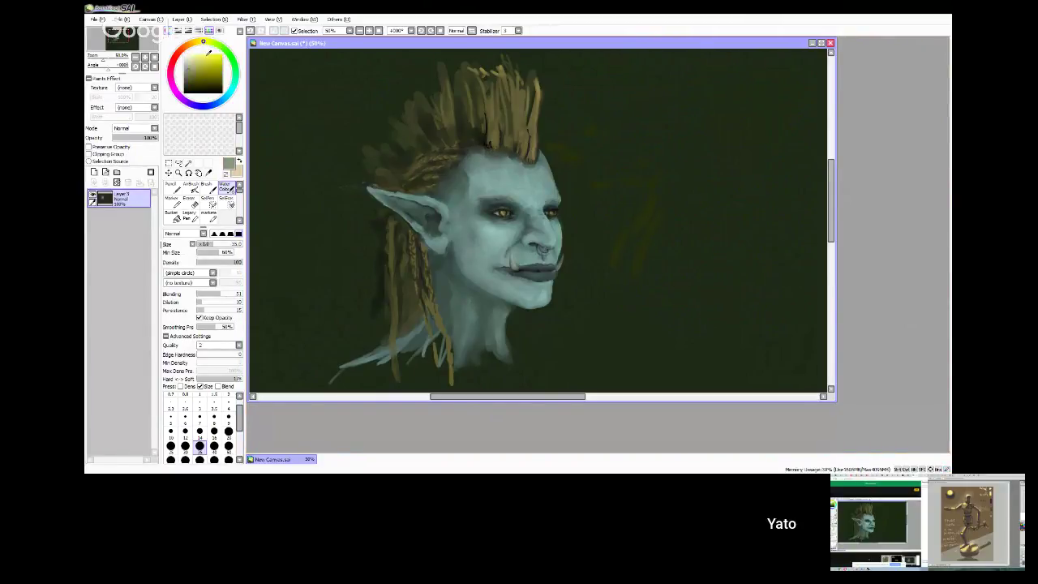
click(221, 52)
click(173, 200)
click(173, 188)
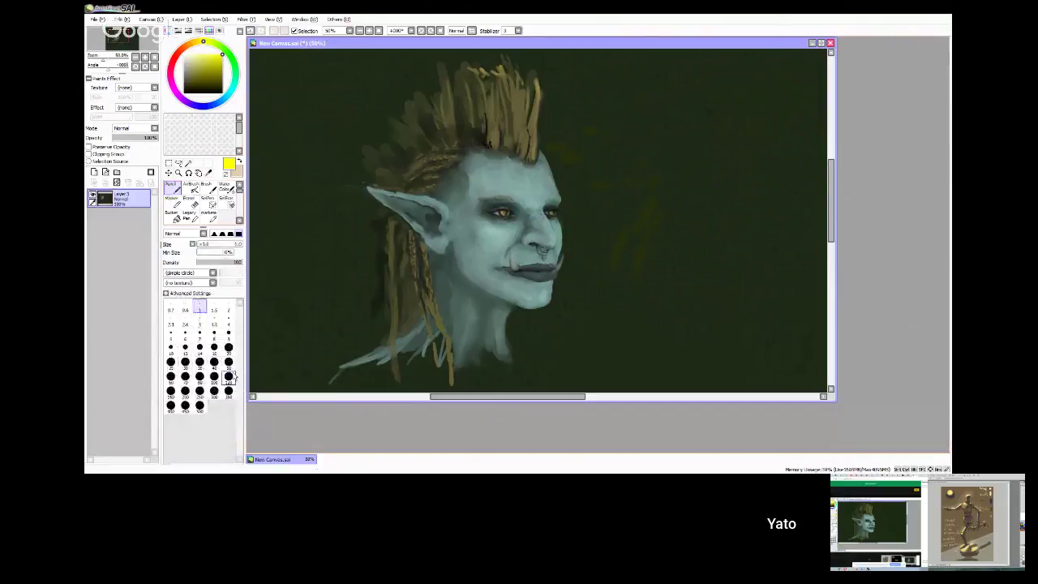
click(214, 347)
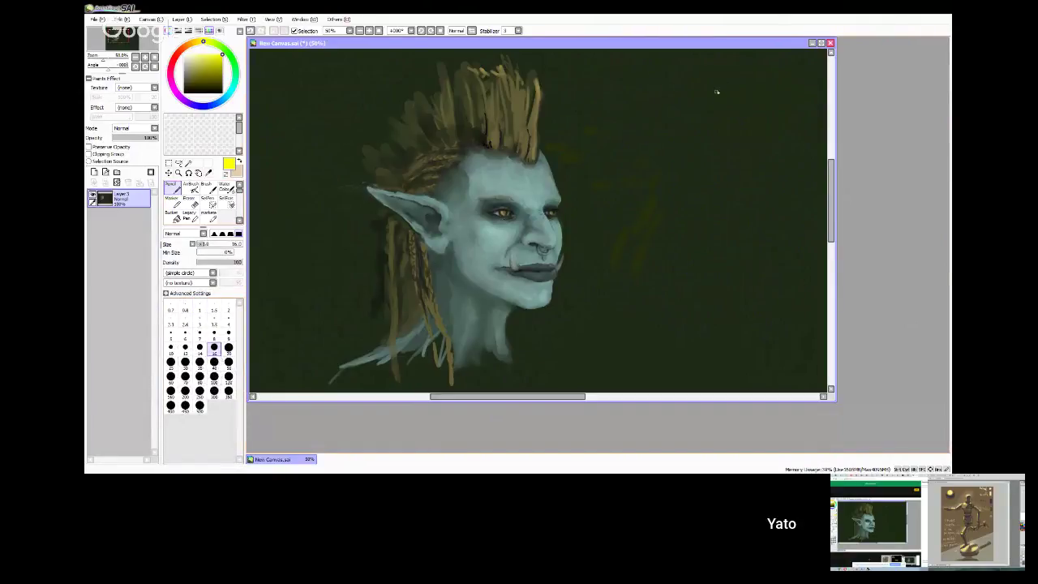
mouse_move(715, 81)
mouse_down()
mouse_move(657, 124)
mouse_move(659, 112)
mouse_move(708, 115)
mouse_up()
mouse_move(708, 108)
mouse_down()
mouse_move(721, 97)
mouse_move(757, 114)
mouse_up()
click(763, 113)
mouse_move(764, 100)
mouse_down()
mouse_move(771, 112)
mouse_move(787, 98)
mouse_move(795, 108)
mouse_up()
- Hand-letter "LIGHT FROM HERE" in bright yellow on three lines below the first word of the note, using the Pencil at size 16
mouse_move(714, 129)
mouse_down()
mouse_move(713, 142)
mouse_move(747, 135)
mouse_up()
mouse_move(756, 128)
mouse_down()
mouse_move(755, 141)
mouse_move(765, 135)
mouse_up()
mouse_move(767, 128)
mouse_down()
mouse_move(779, 140)
mouse_move(790, 127)
mouse_up()
mouse_move(726, 154)
mouse_down()
mouse_move(722, 170)
mouse_move(735, 154)
mouse_up()
drag(723, 161, 739, 167)
mouse_move(740, 154)
mouse_down()
mouse_move(752, 167)
mouse_move(761, 156)
mouse_move(789, 167)
mouse_up()
mouse_move(737, 181)
mouse_down()
mouse_move(735, 196)
mouse_move(748, 197)
mouse_up()
drag(735, 189, 761, 191)
click(777, 199)
mouse_move(778, 185)
mouse_down()
mouse_move(776, 195)
mouse_move(788, 196)
mouse_up()
mouse_move(792, 181)
mouse_down()
mouse_move(790, 195)
mouse_move(803, 182)
mouse_up()
drag(792, 188, 803, 195)
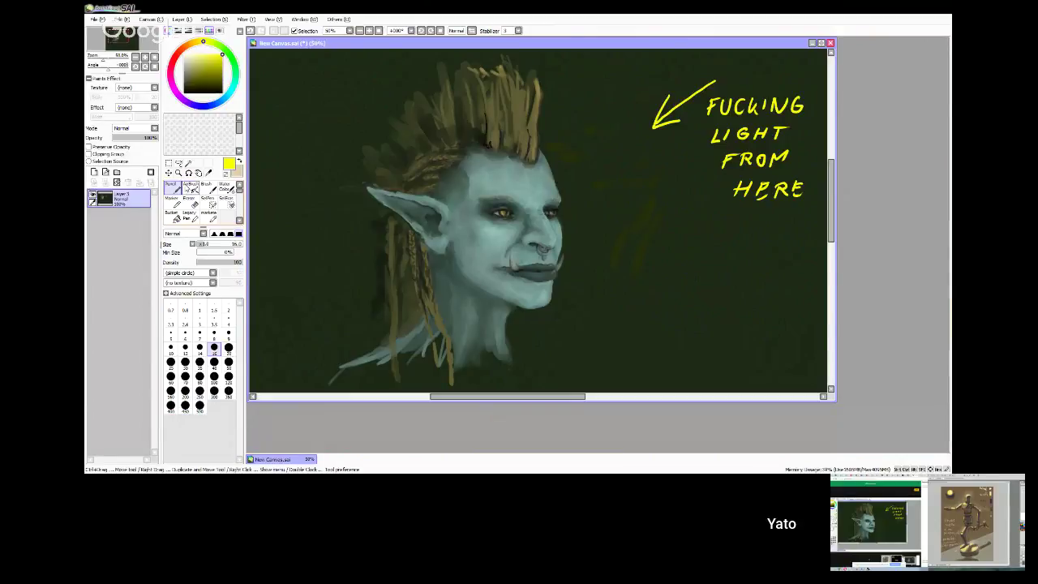
- Touch up the shading around the ear with sampled greyish teal and dark green tones, using the Marker
click(172, 197)
alt+click(447, 203)
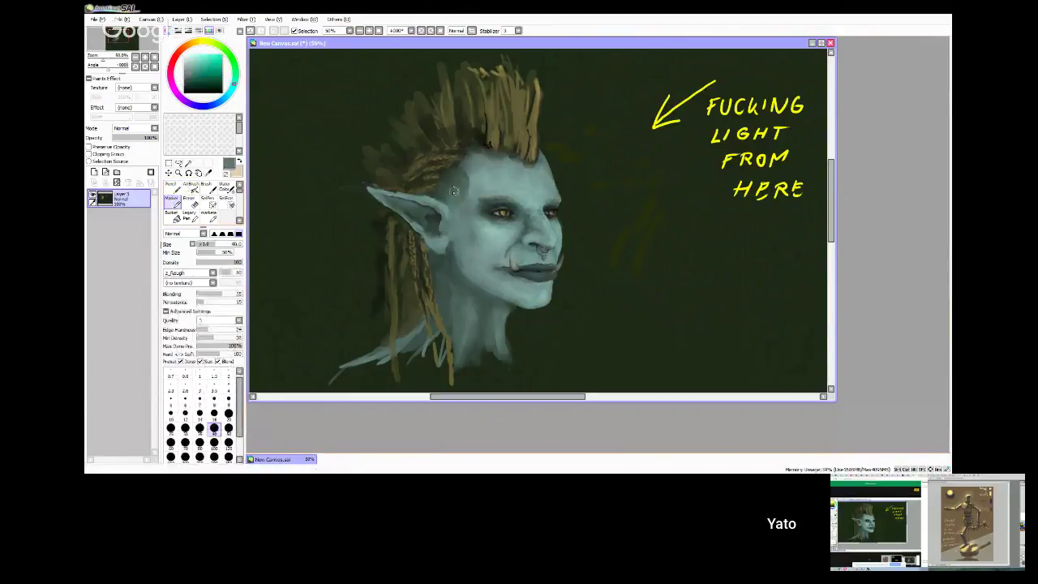
drag(438, 214, 387, 229)
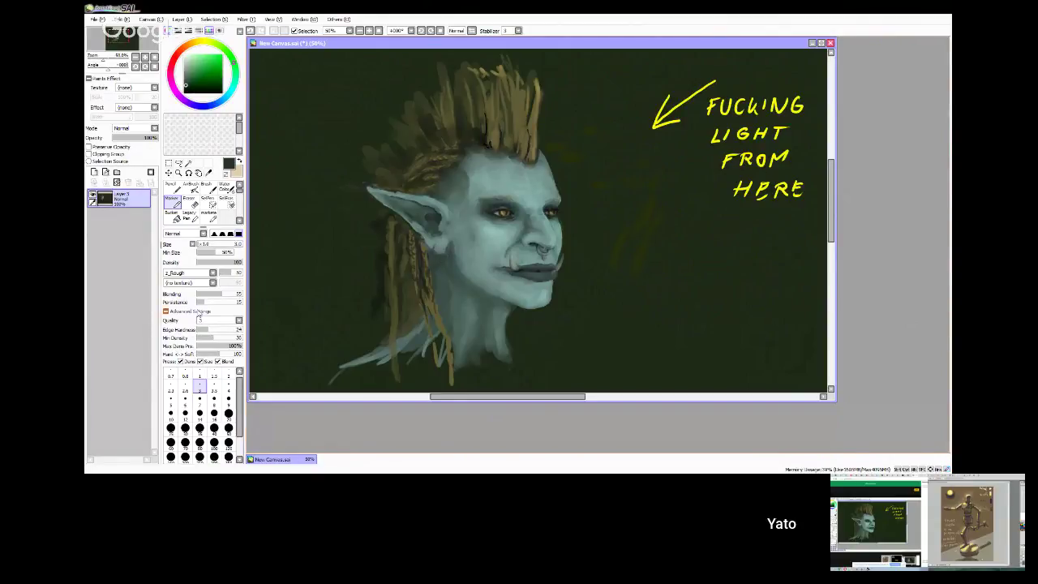
key(bracketleft)
click(217, 410)
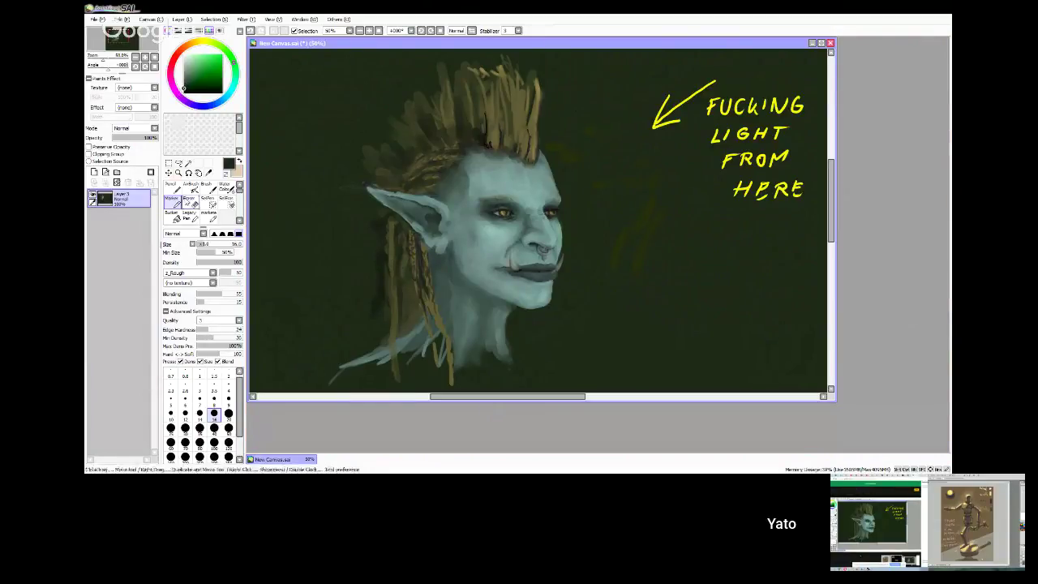
- Sketch a dangling earring below the earlobe in near-black, using the Marker at size 3.5
key(bracketleft)
key(bracketleft)
key(bracketleft)
key(bracketleft)
key(bracketleft)
key(bracketleft)
key(bracketleft)
key(bracketleft)
key(bracketleft)
key(bracketleft)
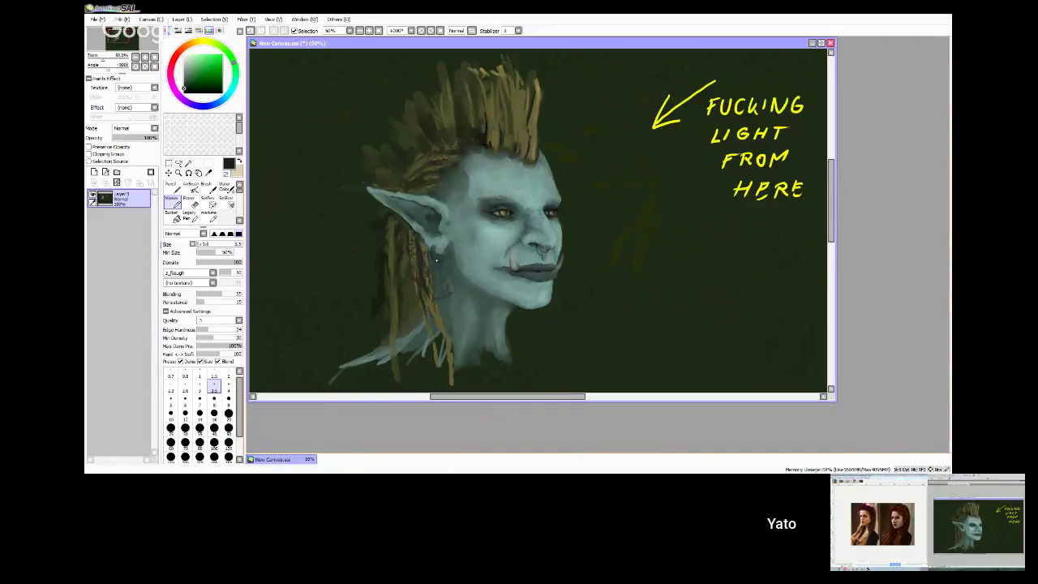
- Highlight the earring's hoop and hanging chain in light grey, using the Marker at size 8
scroll(437, 259, up, 2)
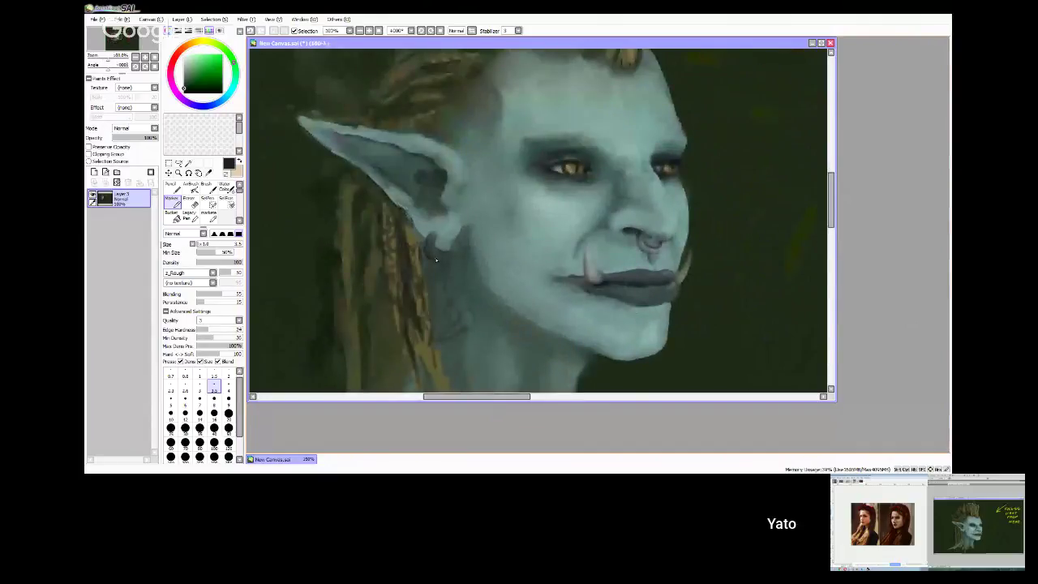
click(185, 60)
click(214, 398)
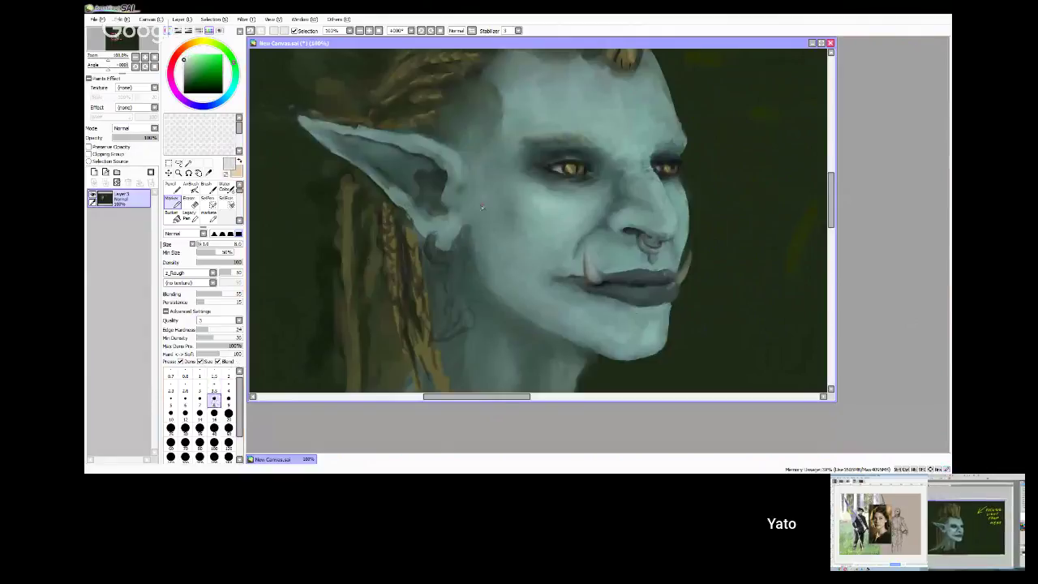
mouse_move(433, 242)
mouse_down()
mouse_move(452, 274)
mouse_move(447, 305)
mouse_up()
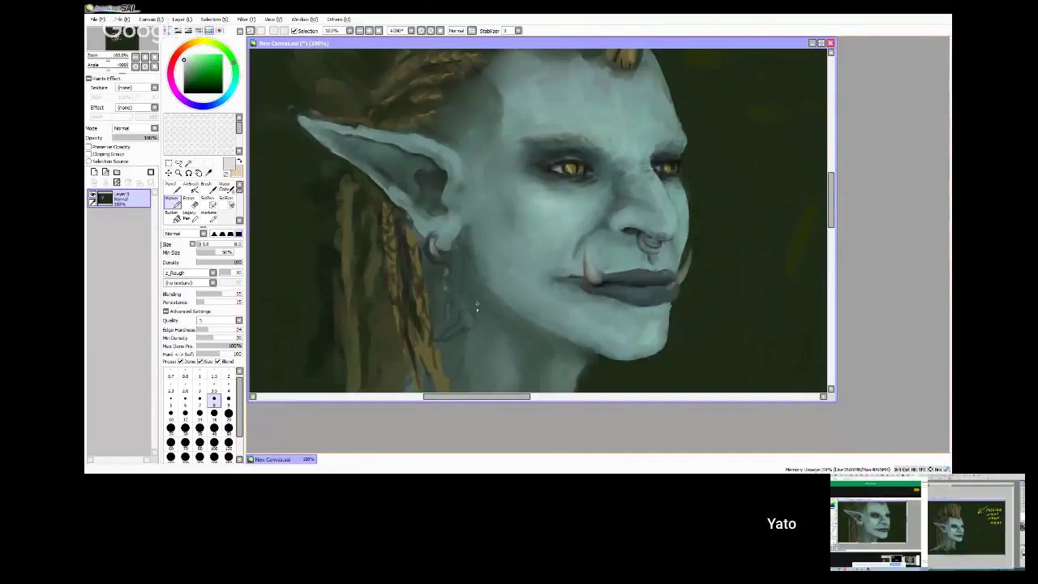
- Paint the earring's pendant in pale beige and add orange-brown accents along the chain, using the Marker at size 8
alt+click(389, 301)
alt+click(389, 195)
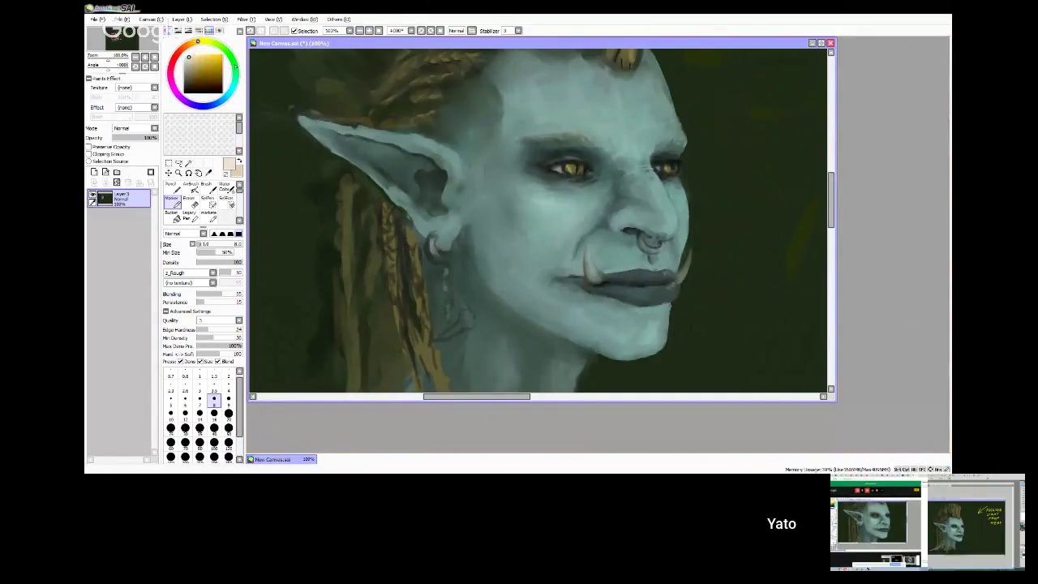
mouse_move(462, 317)
mouse_down()
mouse_move(467, 328)
mouse_move(444, 336)
mouse_up()
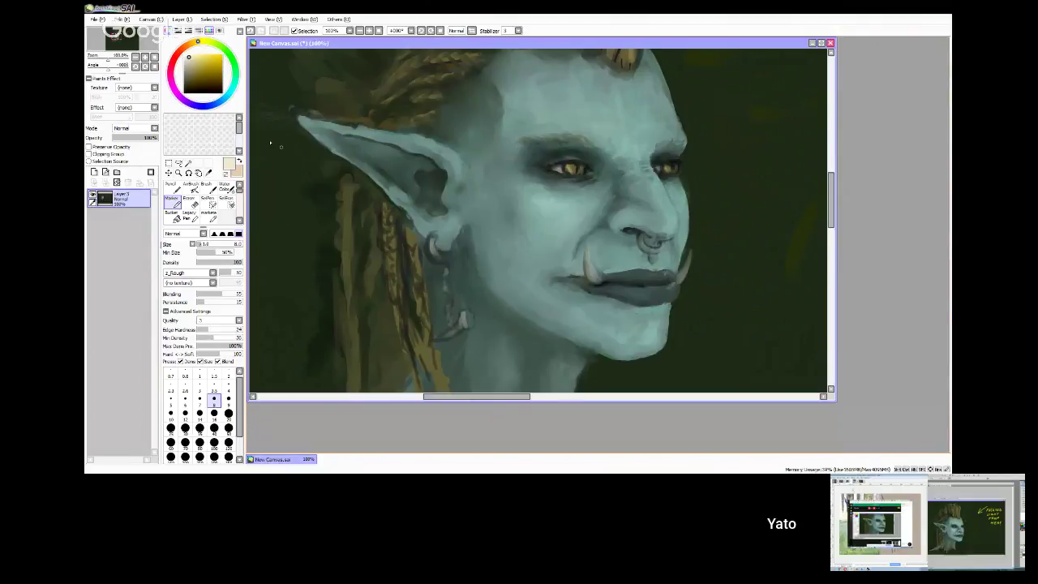
alt+click(389, 235)
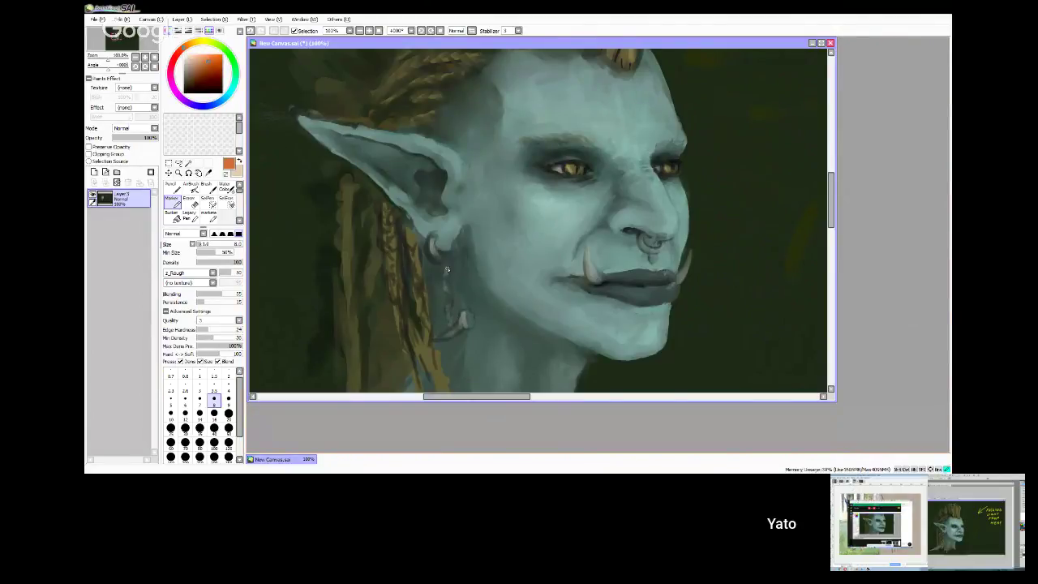
drag(448, 280, 451, 329)
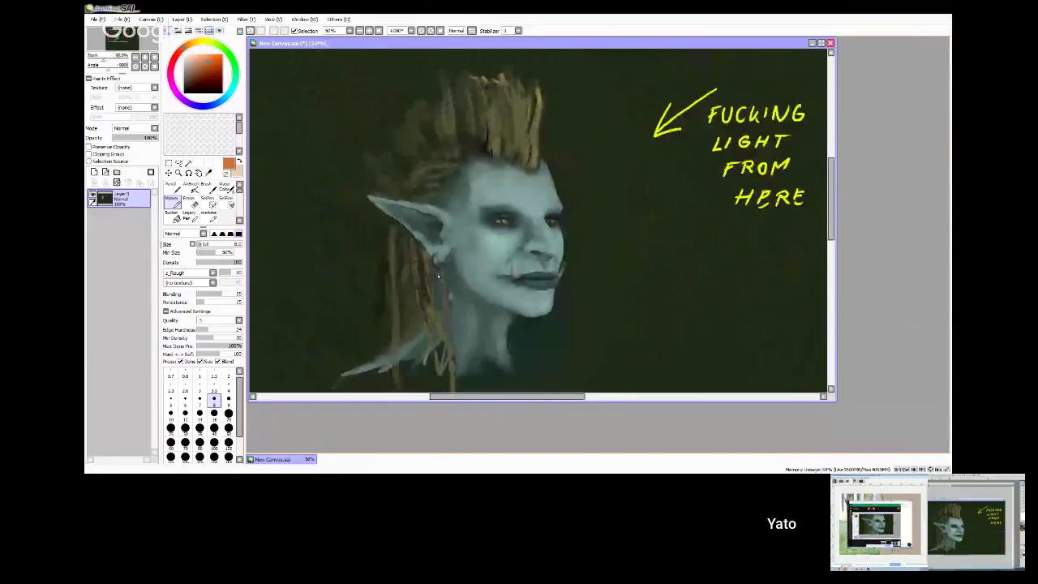
- Examine the whole head and its new earring against the background at several zoom levels
scroll(590, 267, down, 1)
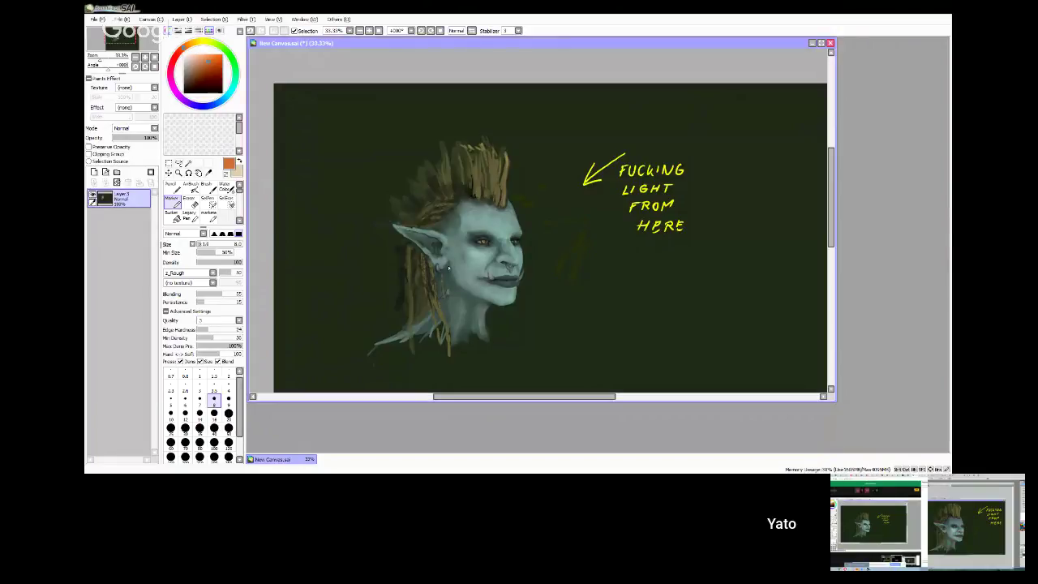
scroll(436, 260, up, 3)
scroll(436, 260, down, 2)
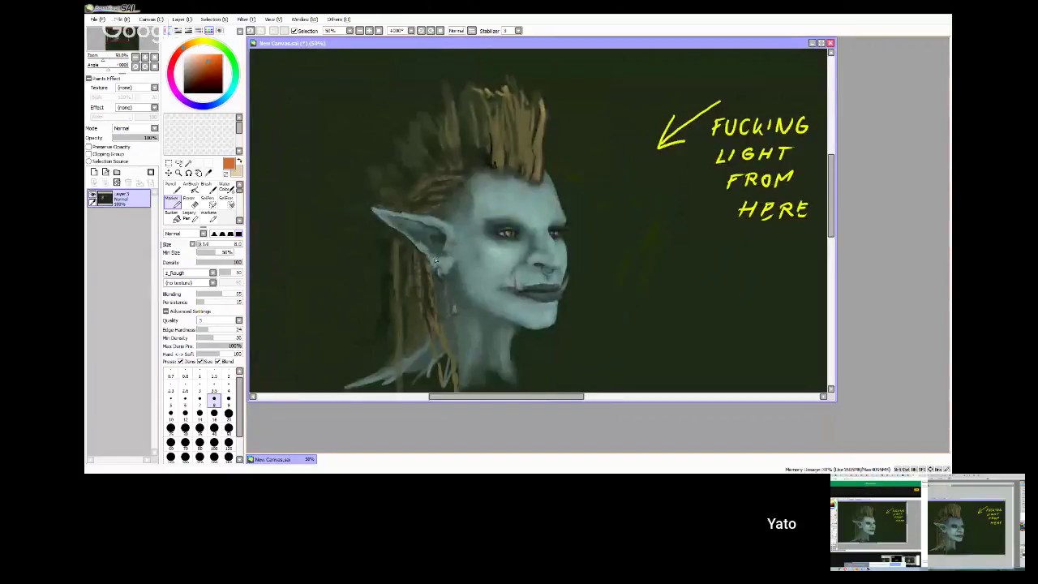
drag(833, 192, 832, 201)
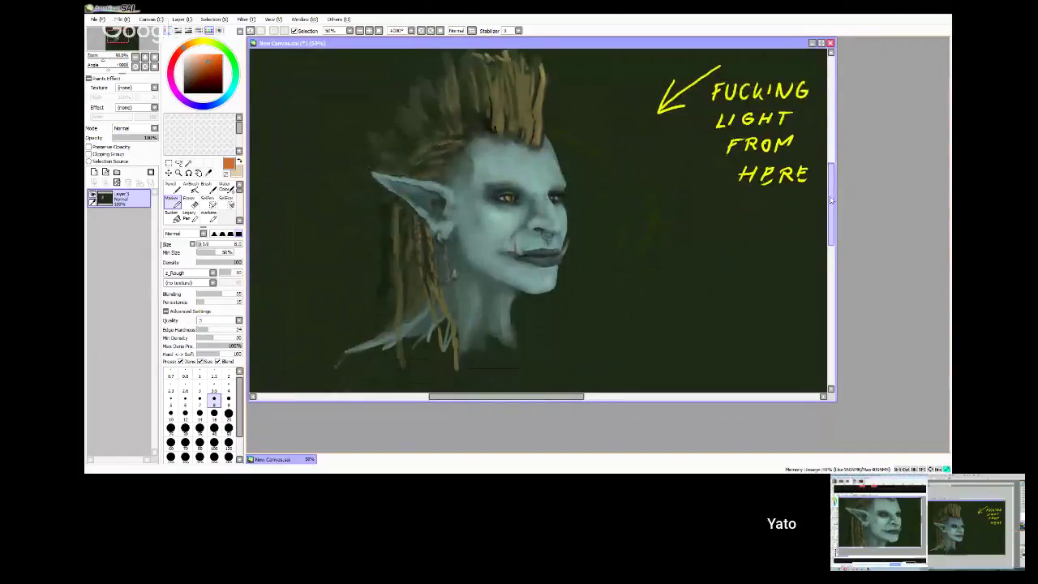
key(ctrl+z)
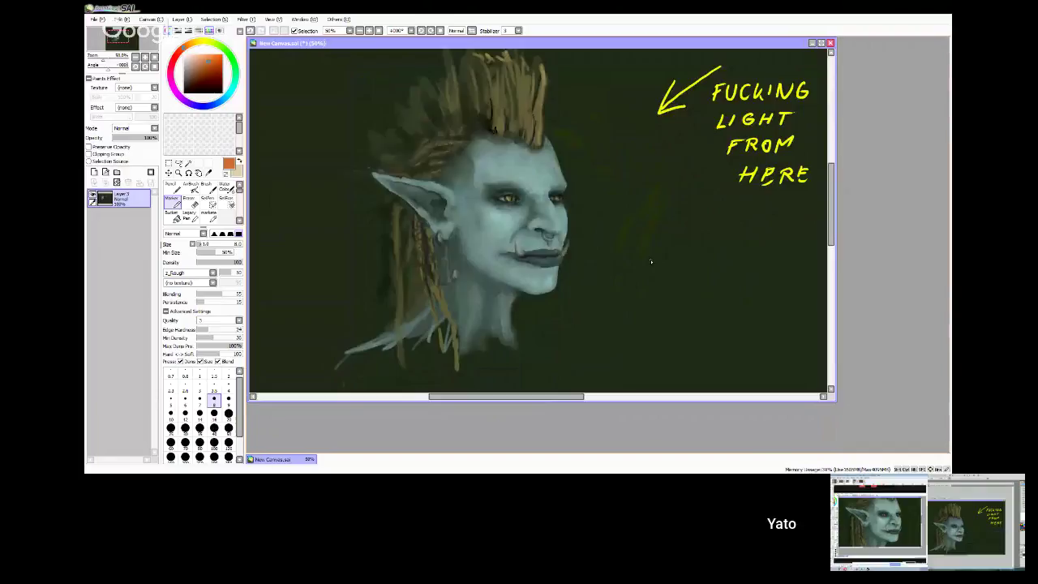
scroll(651, 262, down, 1)
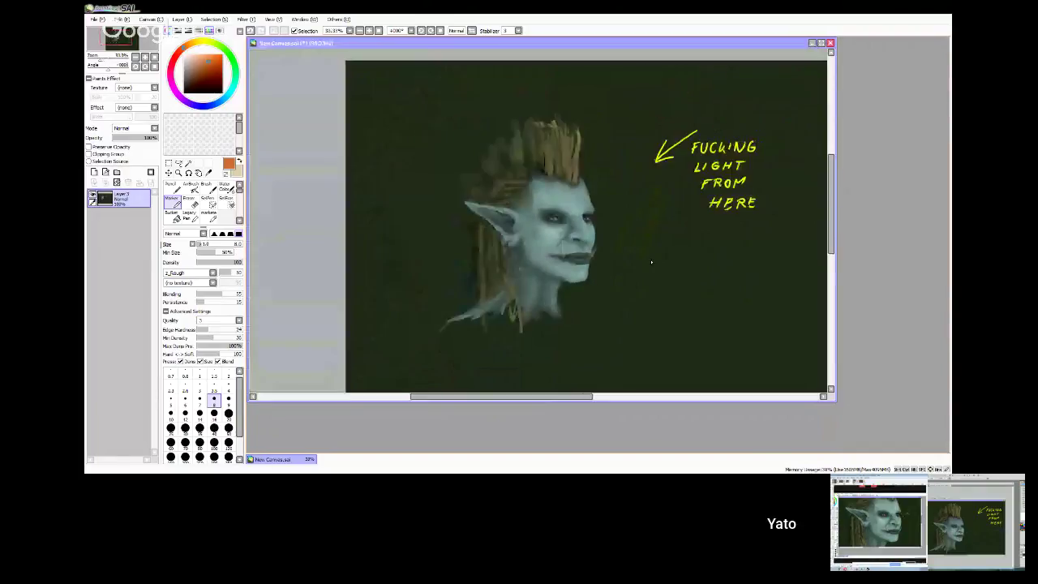
scroll(651, 262, down, 1)
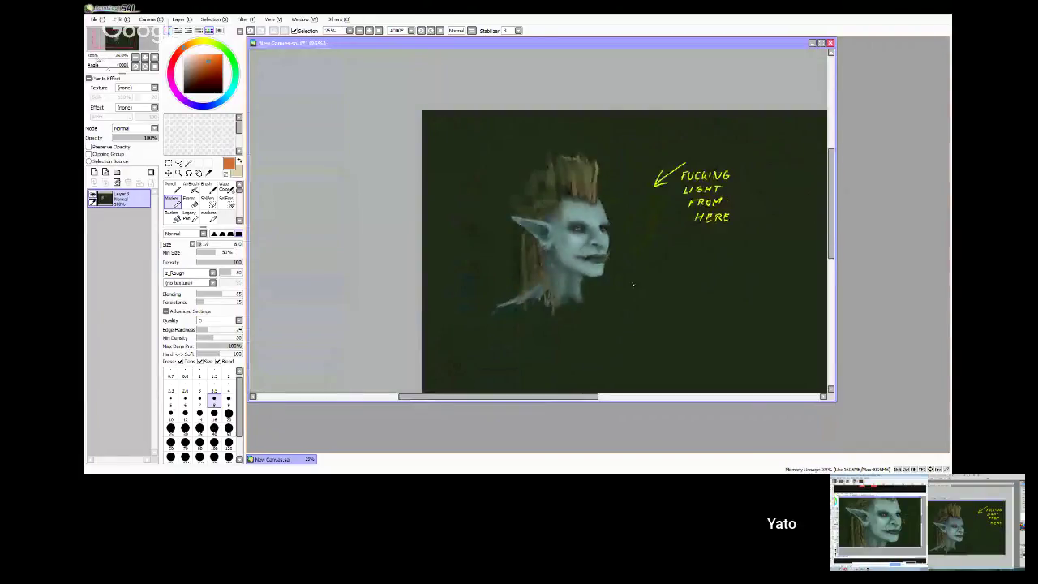
scroll(633, 284, up, 1)
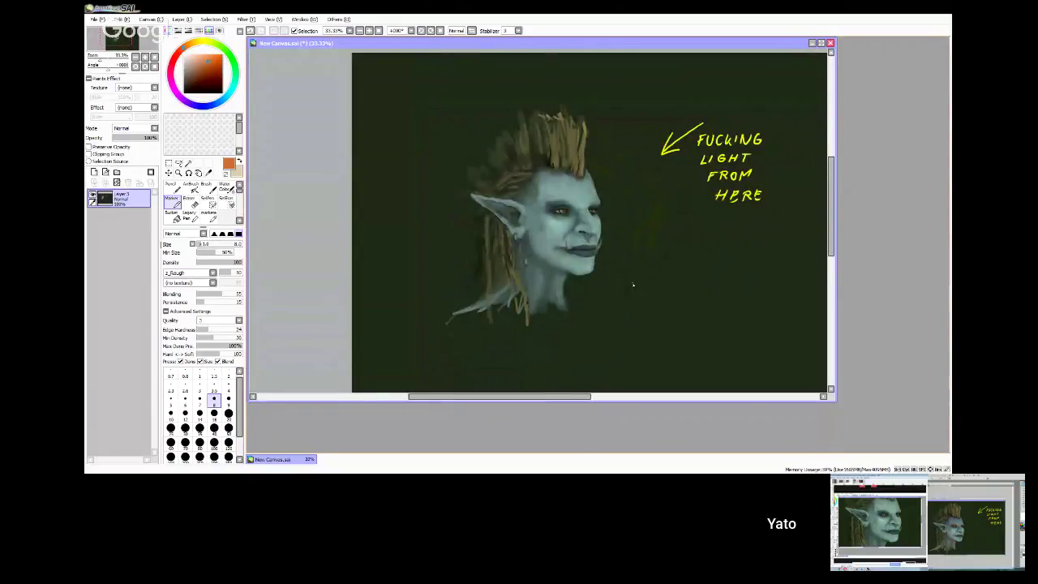
scroll(634, 285, up, 1)
scroll(634, 285, up, 2)
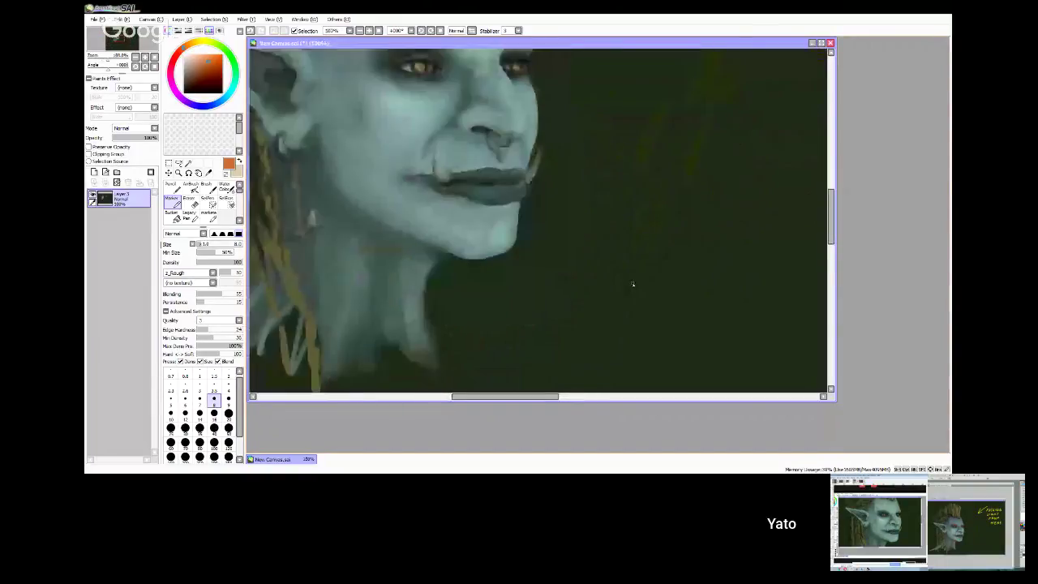
scroll(633, 285, down, 3)
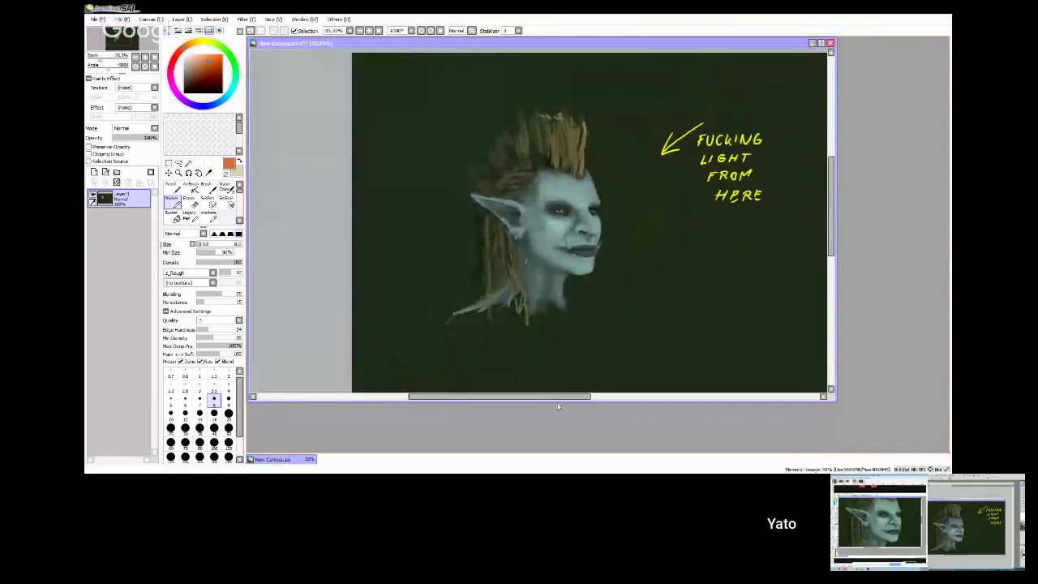
scroll(566, 401, down, 1)
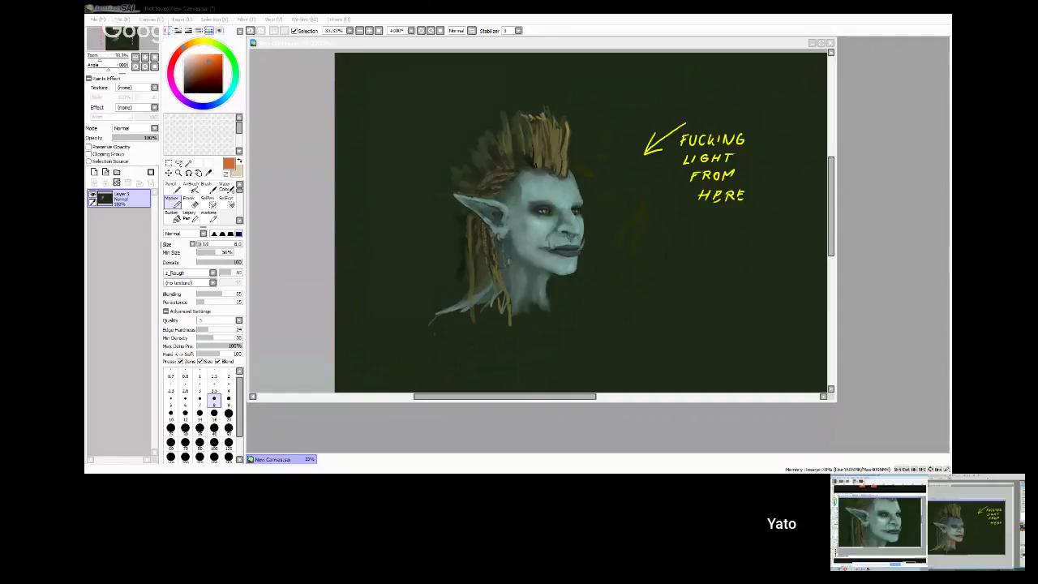
key(alt+Tab)
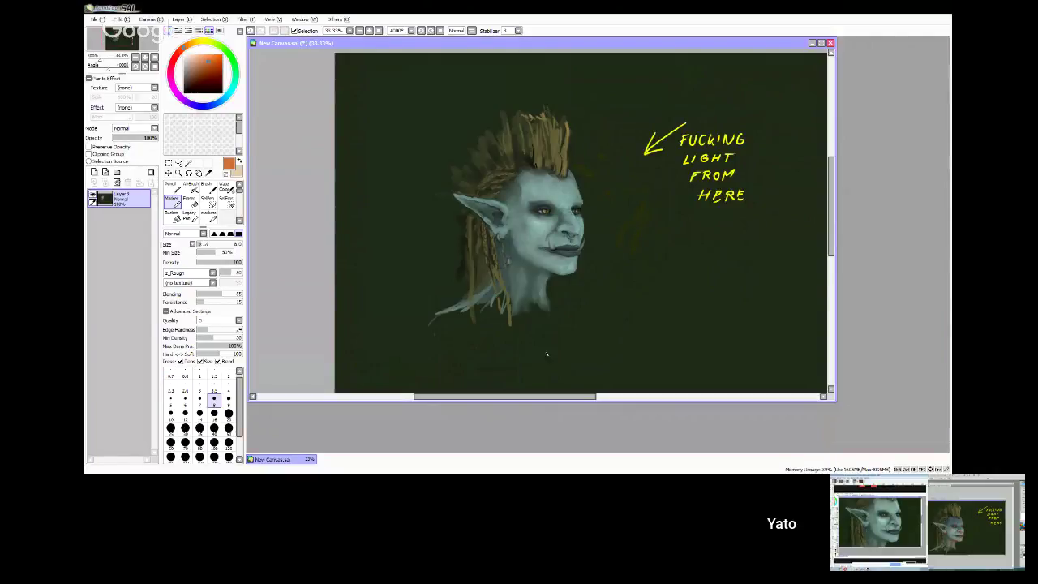
drag(583, 397, 593, 397)
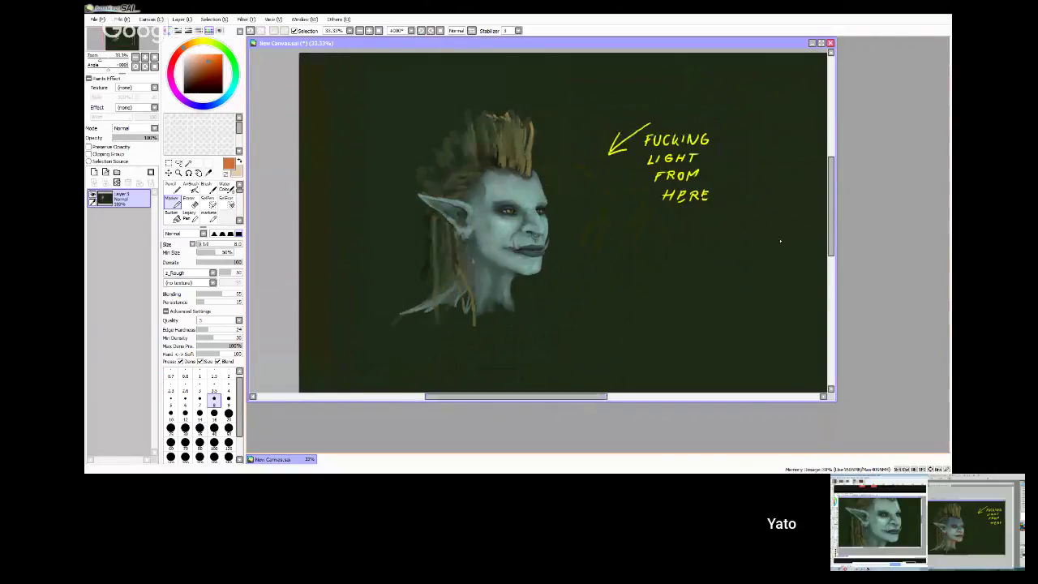
scroll(738, 252, down, 2)
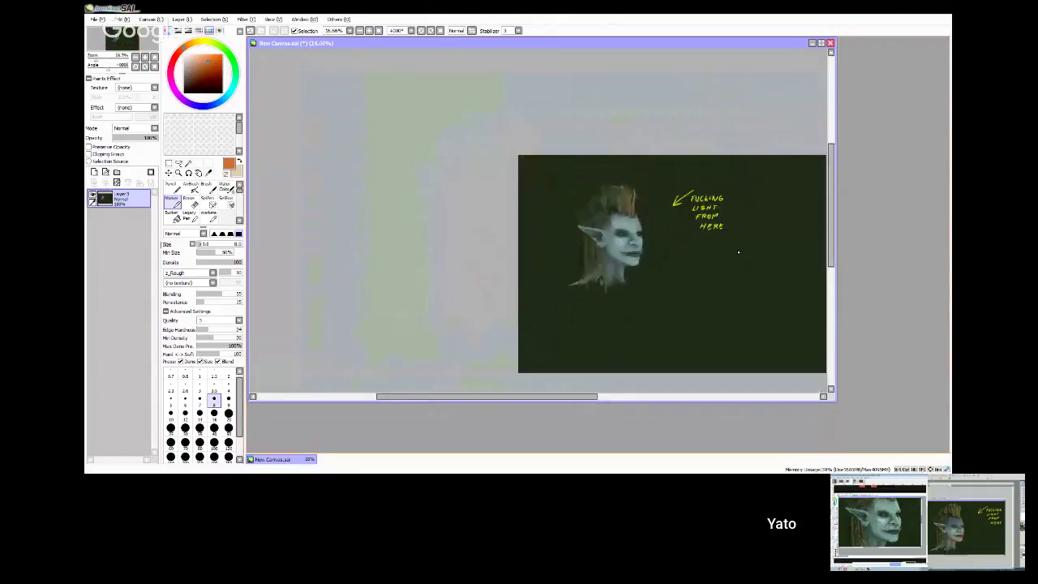
scroll(738, 252, up, 1)
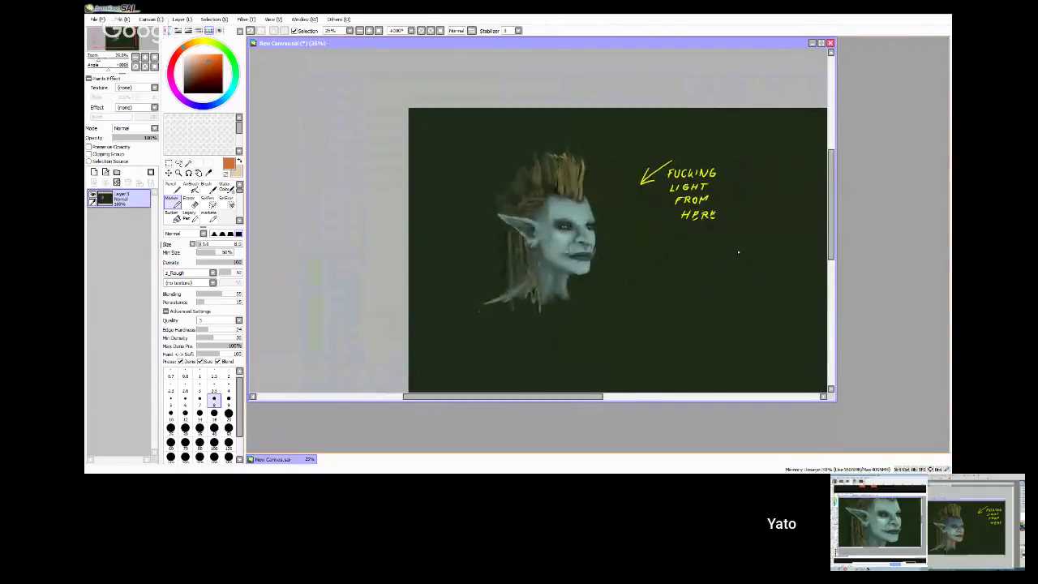
- Paint out the yellow lighting note and dab yellow-green and green spots onto the background, using the Water Color brush at size 35
drag(223, 53, 212, 43)
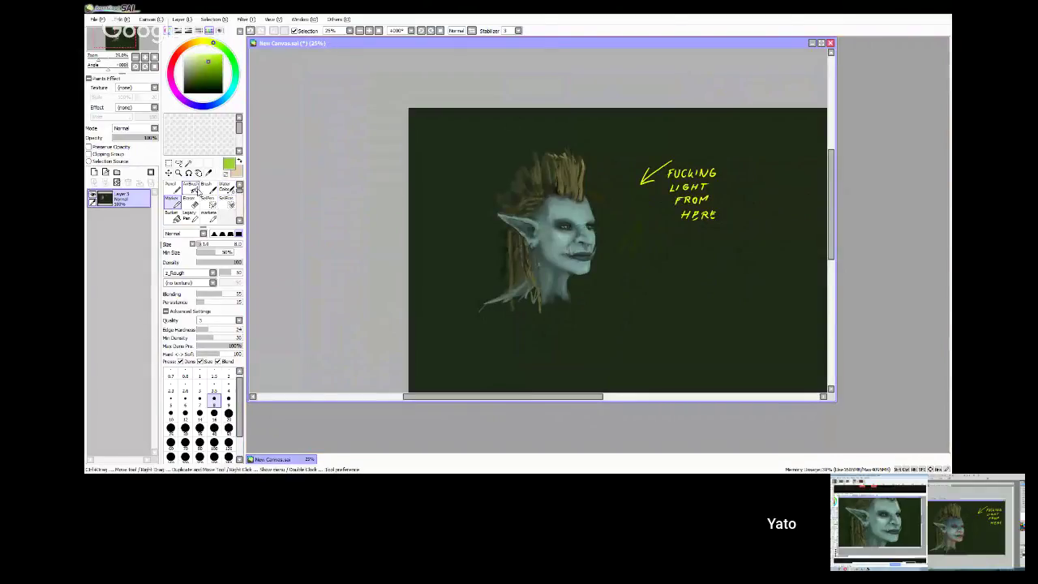
click(226, 186)
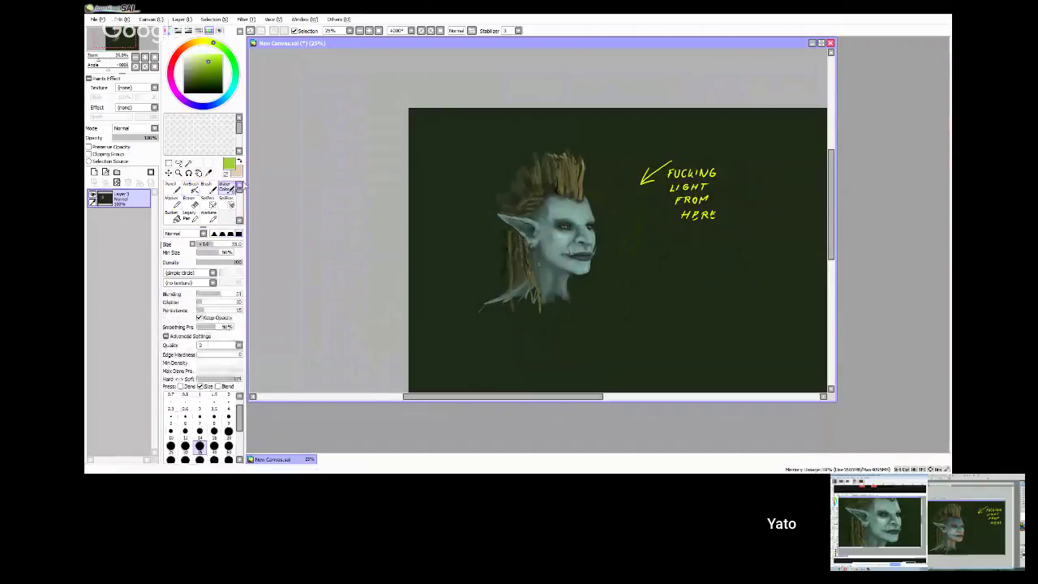
click(641, 144)
alt+click(683, 145)
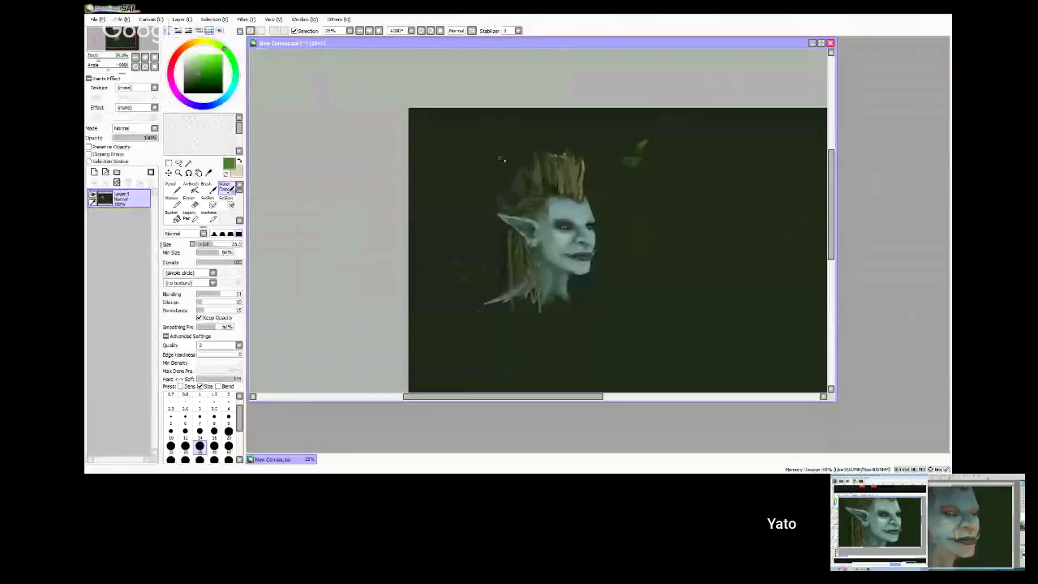
- Choose a pale yellow paint colour and set the Water Color brush to size 16
drag(833, 185, 834, 190)
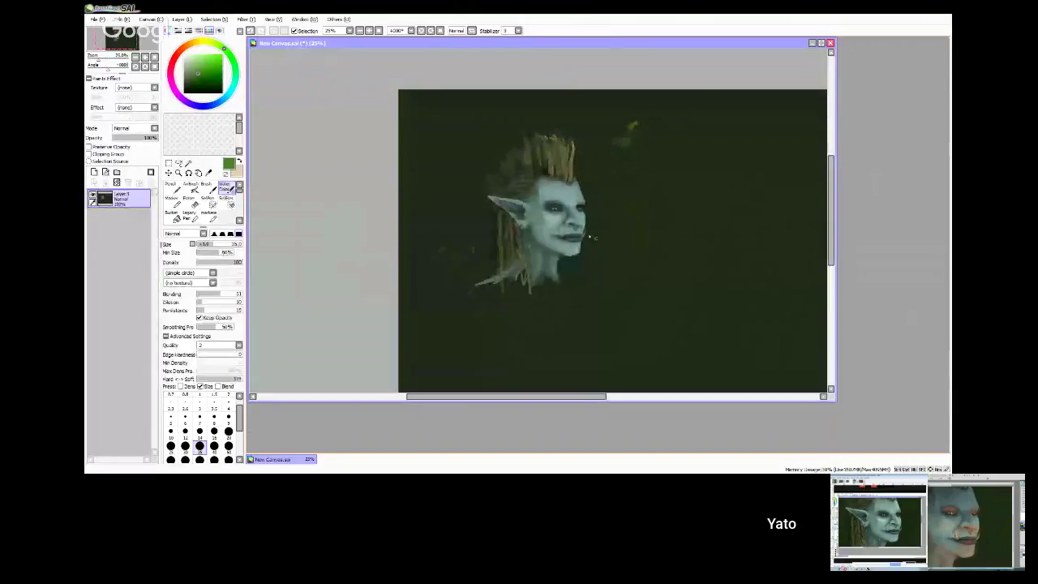
click(206, 42)
drag(206, 63, 194, 58)
click(198, 40)
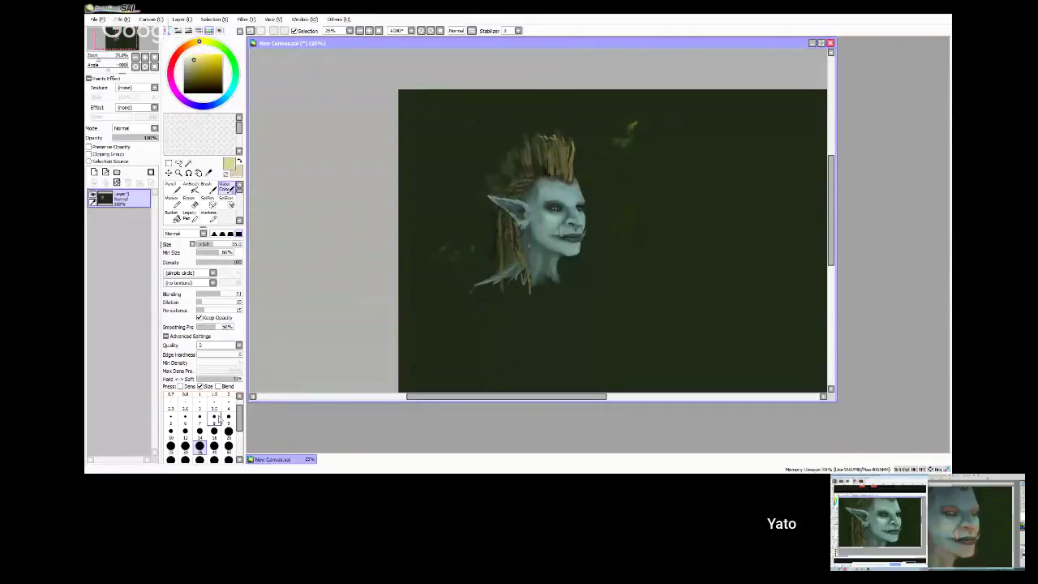
click(214, 433)
scroll(567, 198, up, 2)
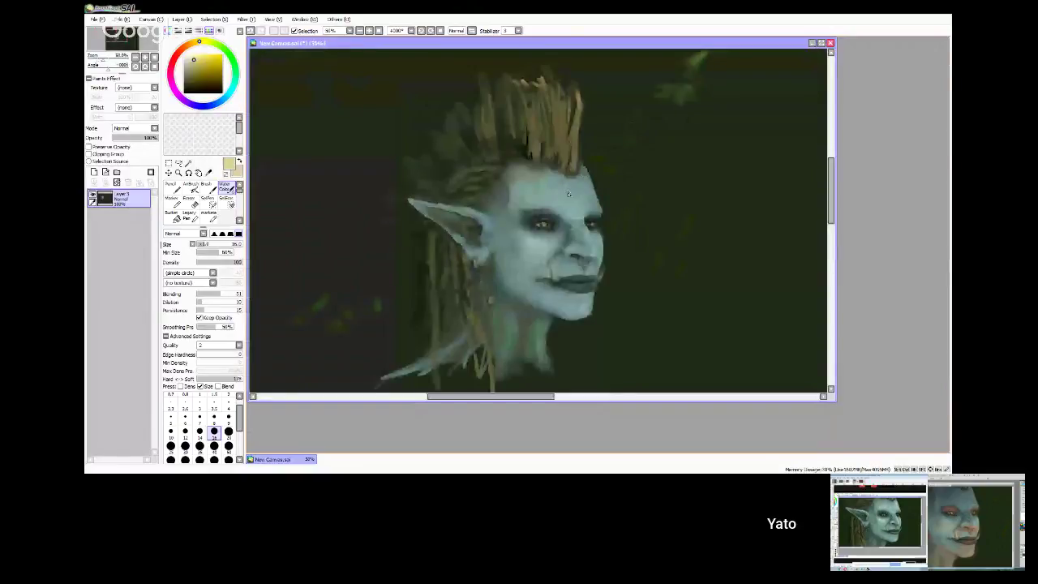
scroll(567, 194, up, 1)
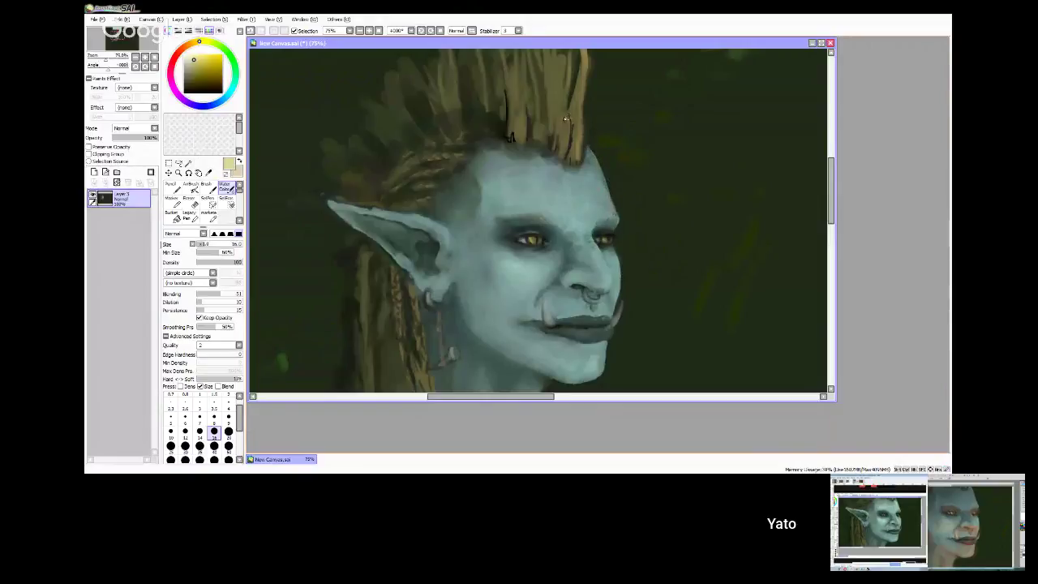
- Draw a near-black line between the front mohawk strands, using the Water Color brush at size 9
click(185, 83)
click(186, 89)
click(228, 417)
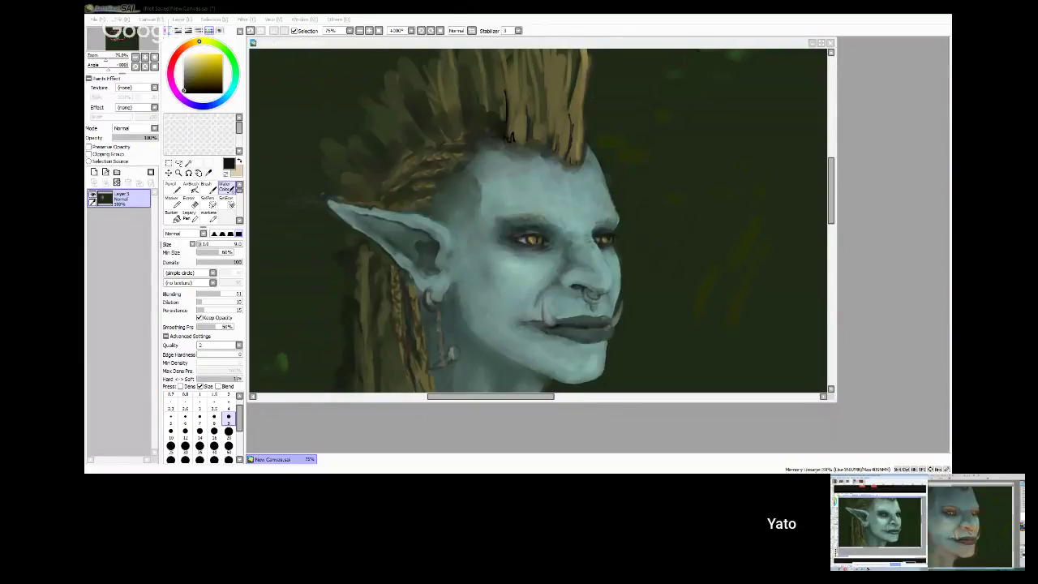
click(412, 301)
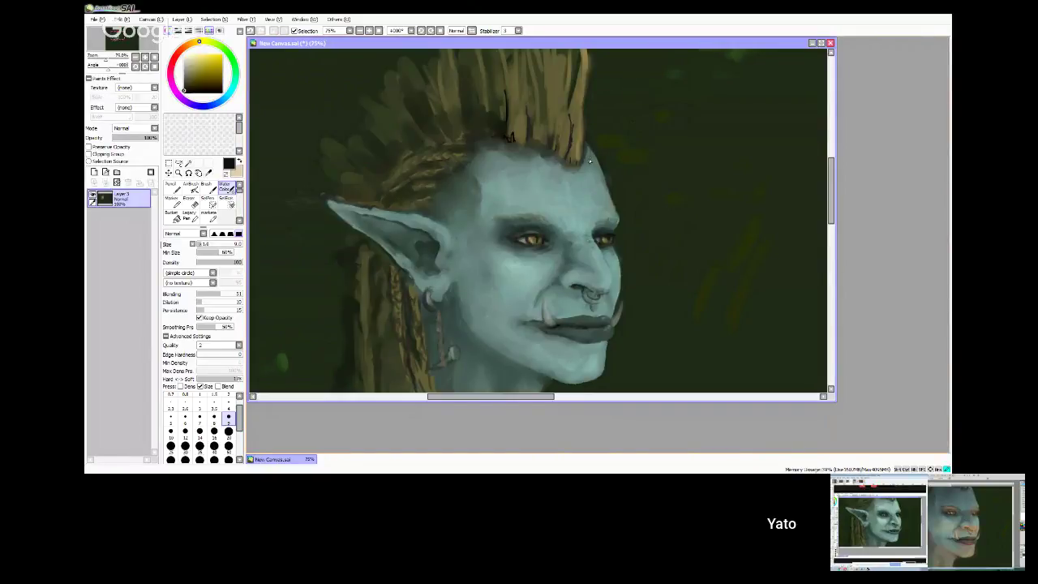
- Sample an olive tone and lightly glaze the forehead, using the Water Color brush at size 40
key(ctrl)
alt+click(381, 244)
click(214, 445)
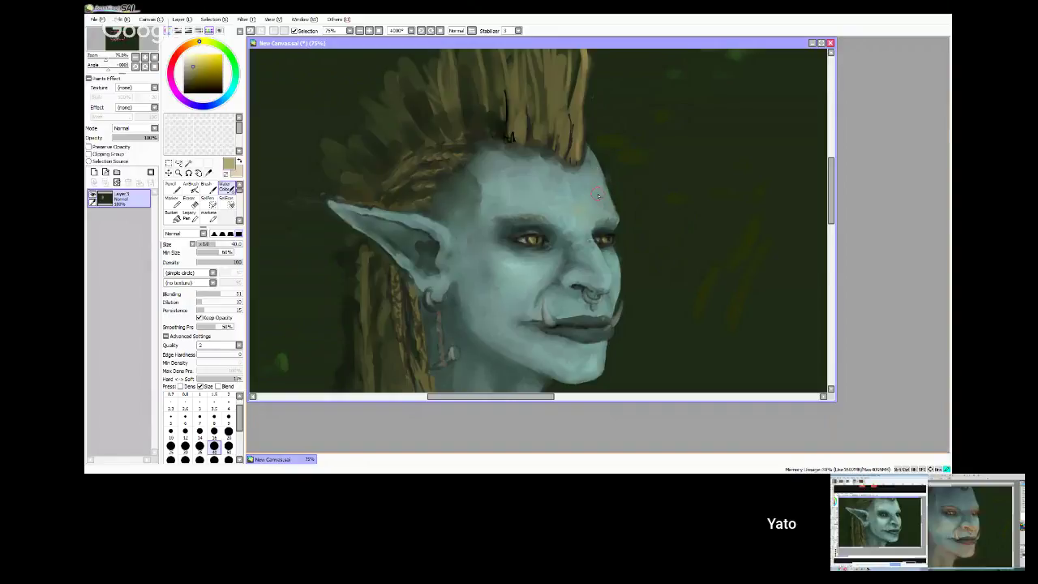
- Pick a pale grey-beige and touch up the lit edge of the brow, using the Water Color brush at size 9
alt+click(355, 151)
key(bracketleft)
key(bracketleft)
key(bracketleft)
key(bracketleft)
key(bracketleft)
key(bracketleft)
key(bracketleft)
key(bracketleft)
key(bracketleft)
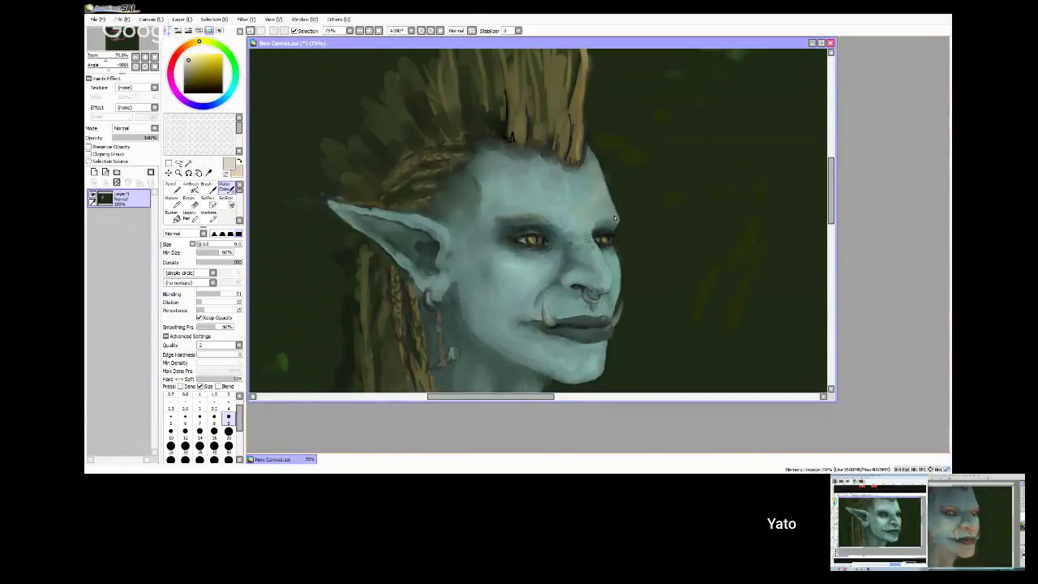
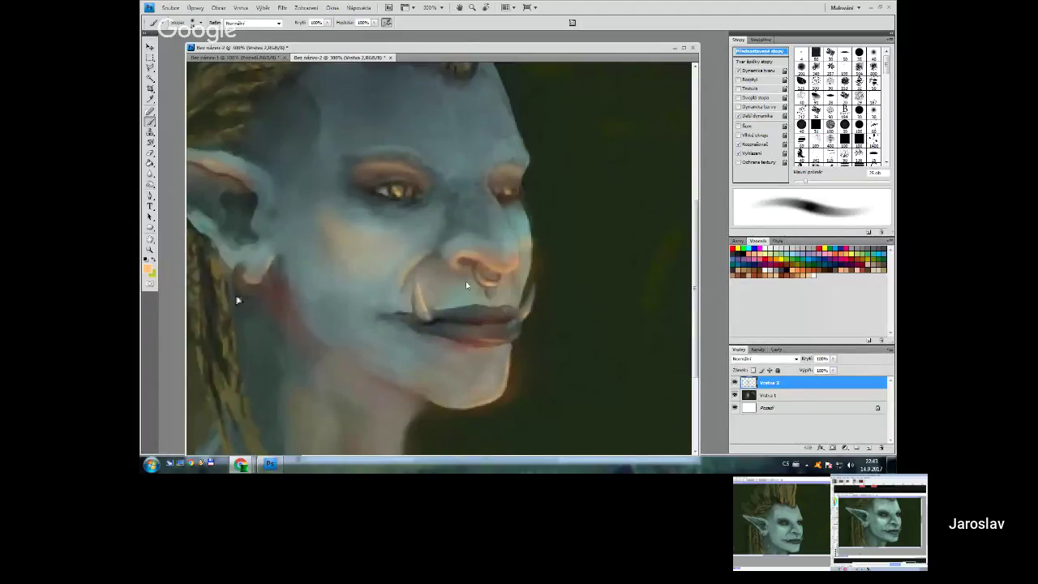
- Switch to the Photoshop paint-over and softly tint the jaw with light orange, using an 80 px brush
key(bracketright)
key(bracketright)
key(bracketright)
key(bracketright)
key(bracketright)
key(bracketright)
key(bracketright)
key(bracketright)
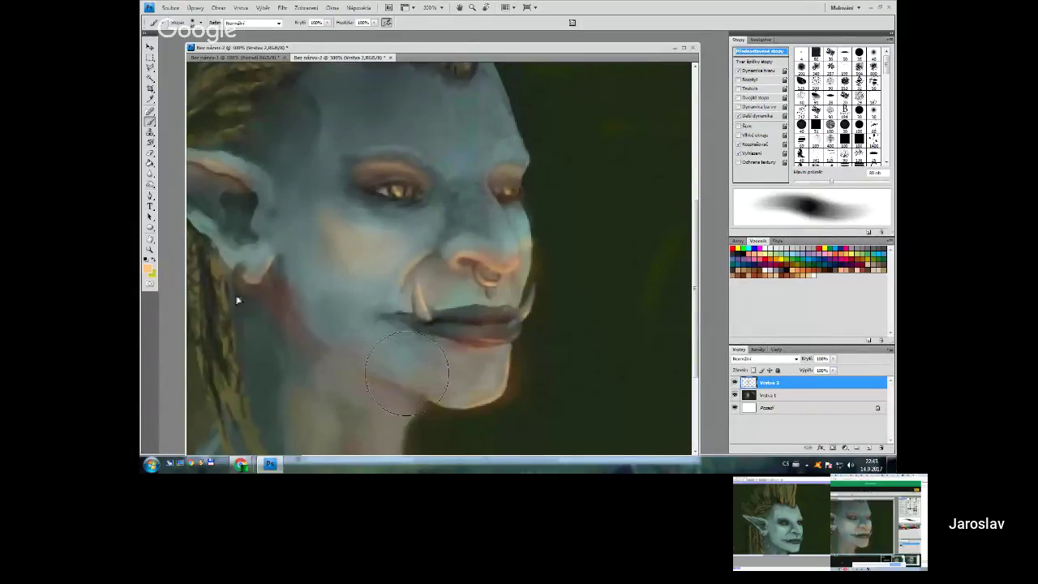
- Refine the light orange highlight along the lower edge of the jaw, using a 6 px brush
key(bracketleft)
key(bracketleft)
key(bracketleft)
key(bracketleft)
key(bracketleft)
key(bracketleft)
key(bracketleft)
key(bracketleft)
key(bracketleft)
key(bracketleft)
key(bracketleft)
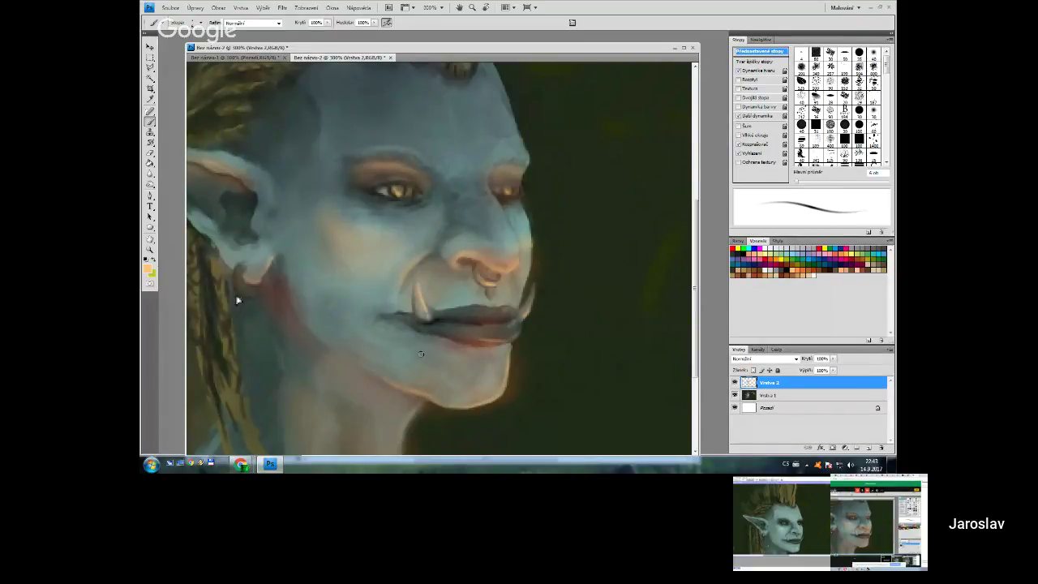
- Glaze the neck with warm light orange, using soft brushes of 25 px and 15 px
drag(238, 300, 265, 232)
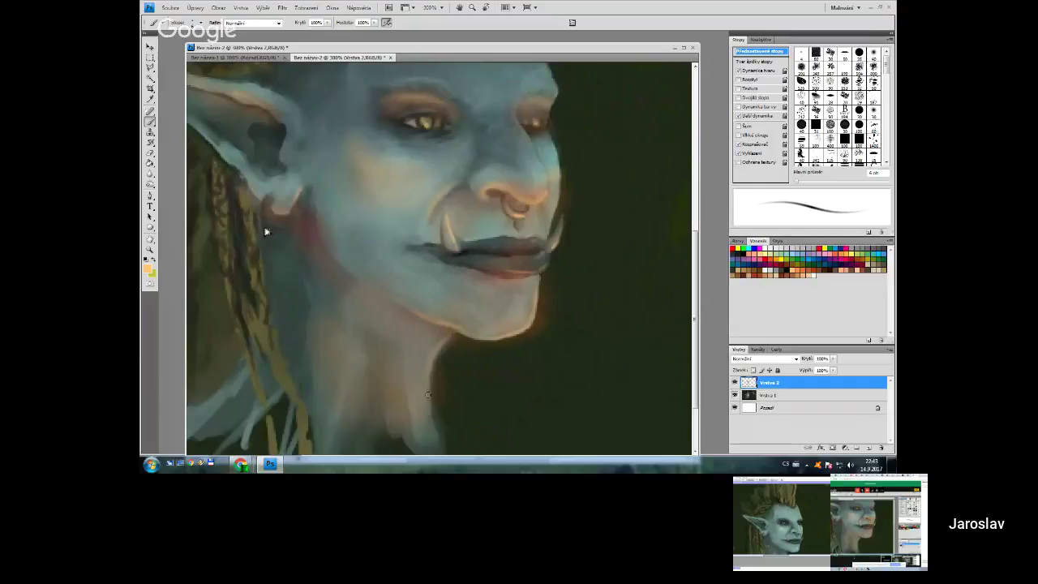
key(bracketright)
key(bracketright)
key(bracketright)
key(bracketright)
key(bracketright)
key(bracketright)
key(bracketright)
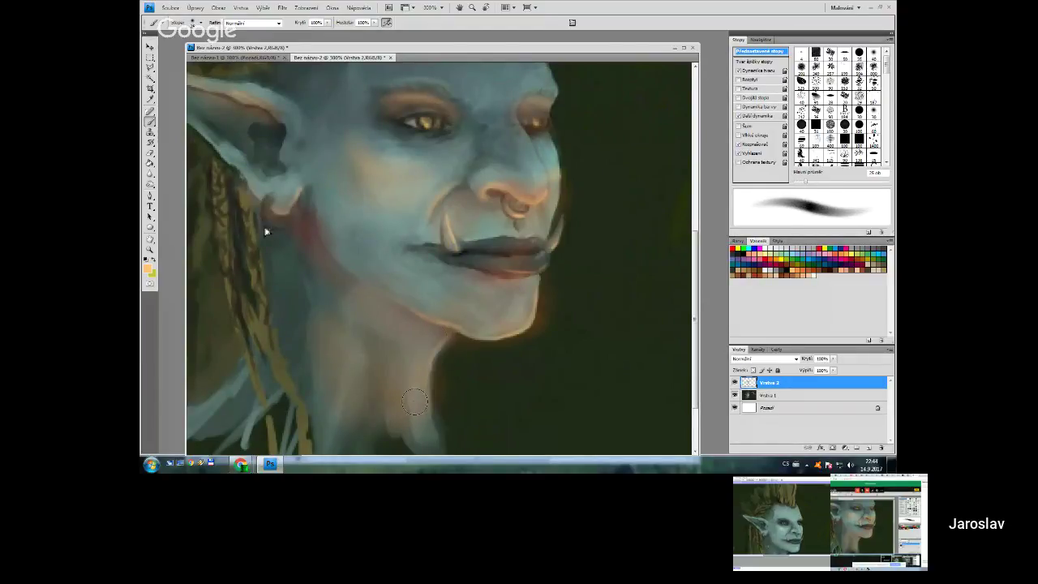
drag(428, 328, 444, 340)
key(bracketleft)
key(bracketleft)
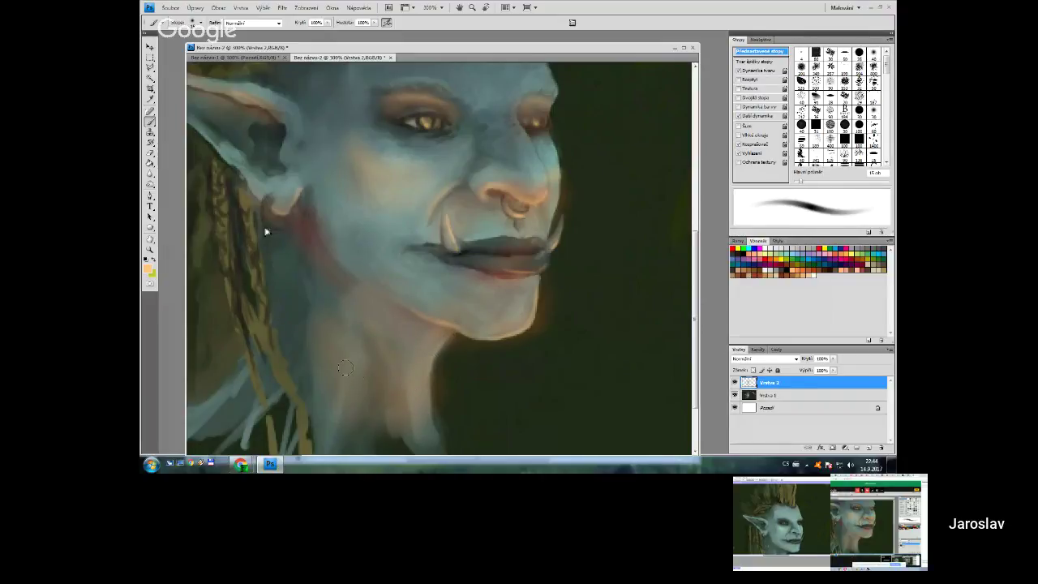
- Add fine light orange touches along the back of the jaw and on the earring hoop, using 8 px and 4 px brushes
key(bracketleft)
key(bracketleft)
key(bracketleft)
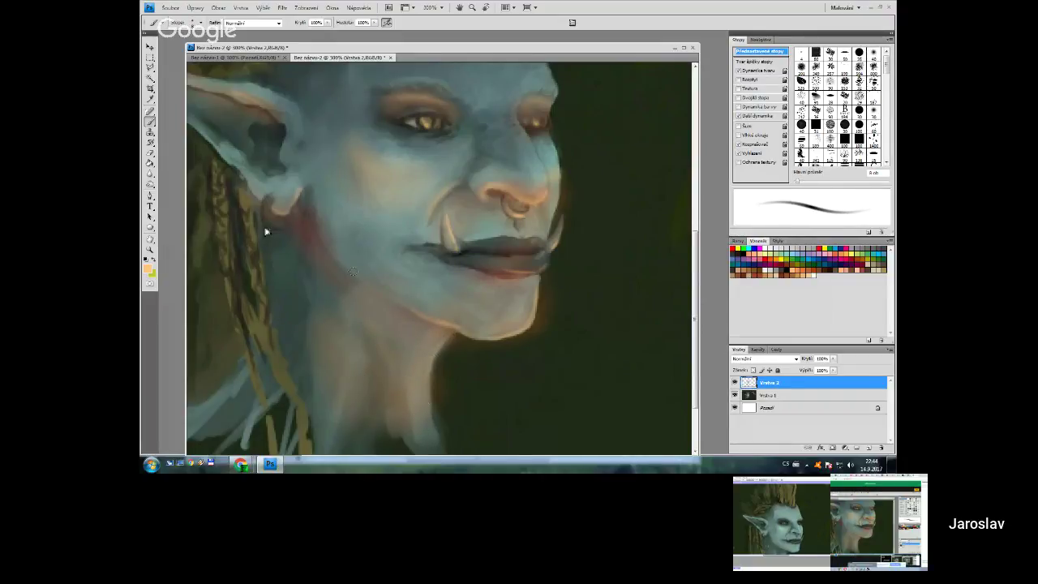
key(bracketleft)
key(bracketleft)
key(bracketleft)
key(bracketleft)
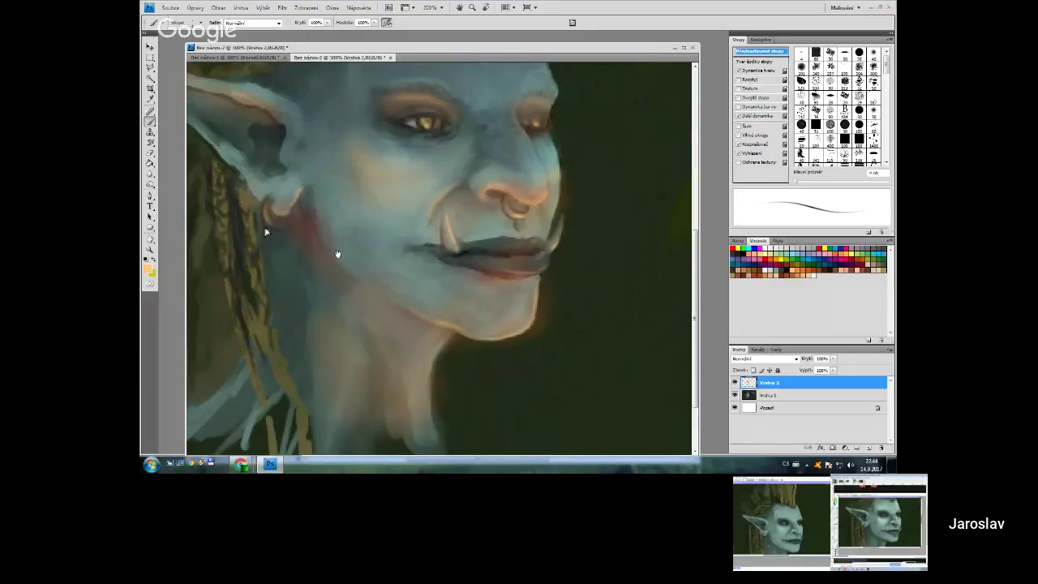
- Compare the painting with Vrstva 2 hidden, and warm the skin around the tusk and upper lip with 10 px and 15 px brushes
drag(340, 250, 378, 301)
drag(298, 272, 365, 311)
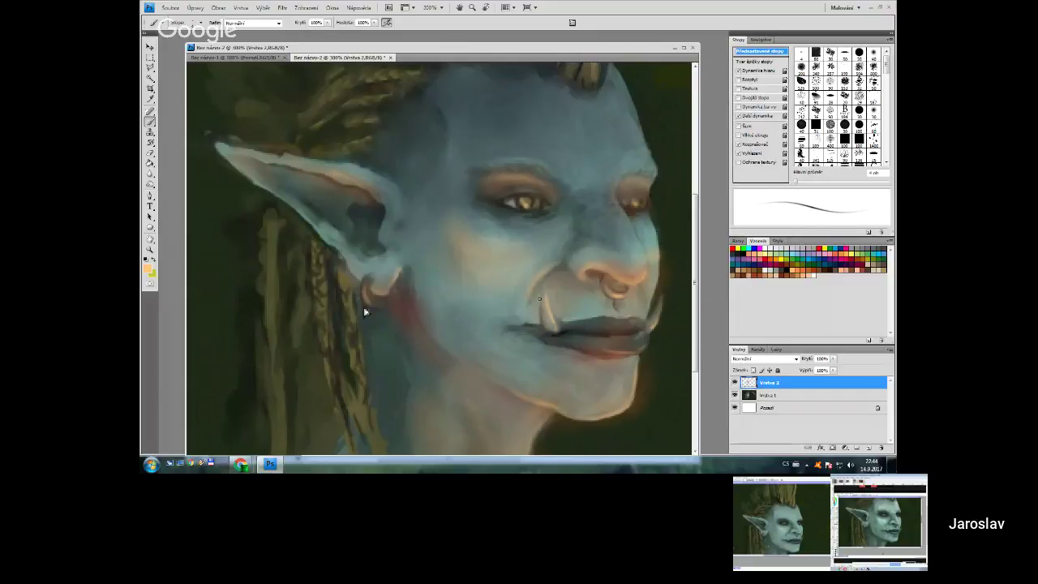
click(735, 385)
click(735, 385)
key(bracketright)
key(bracketright)
key(bracketright)
key(bracketright)
key(bracketright)
key(bracketright)
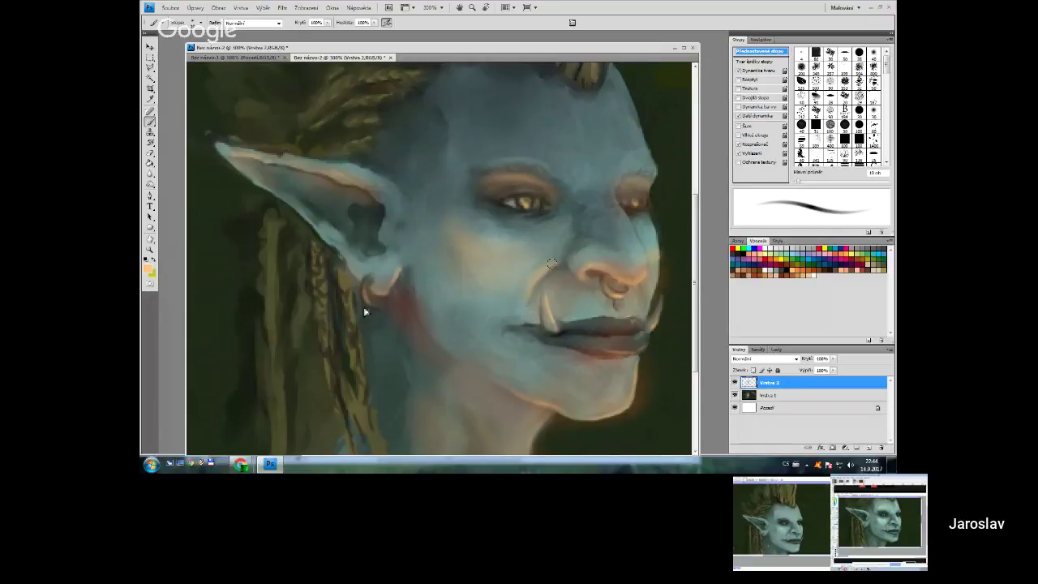
key(bracketleft)
key(bracketleft)
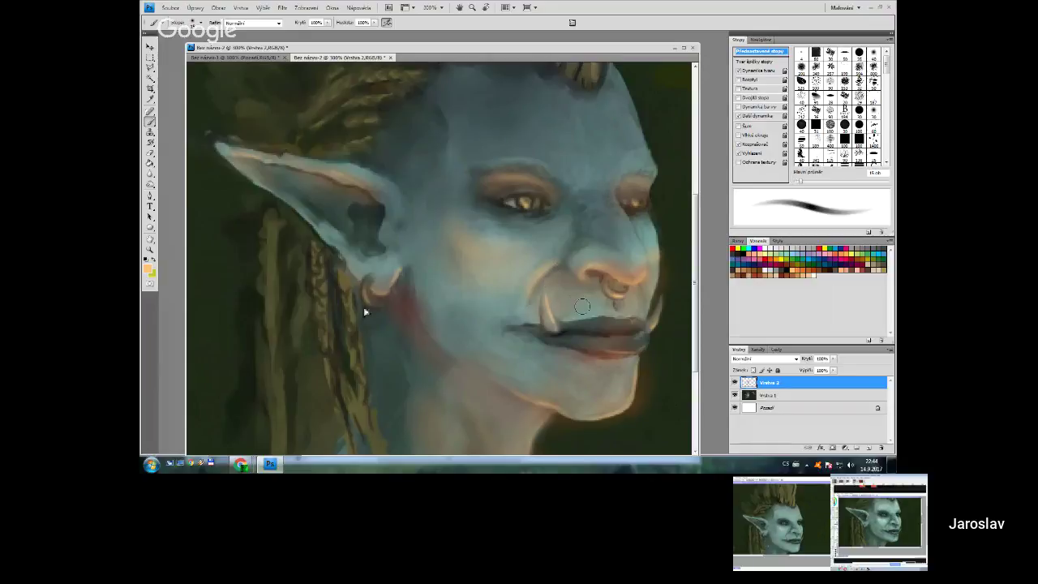
- Sample the dark lip tone and add small dark touches around the far eye with a fine brush
alt+click(570, 329)
key(bracketleft)
key(bracketleft)
key(bracketleft)
key(bracketleft)
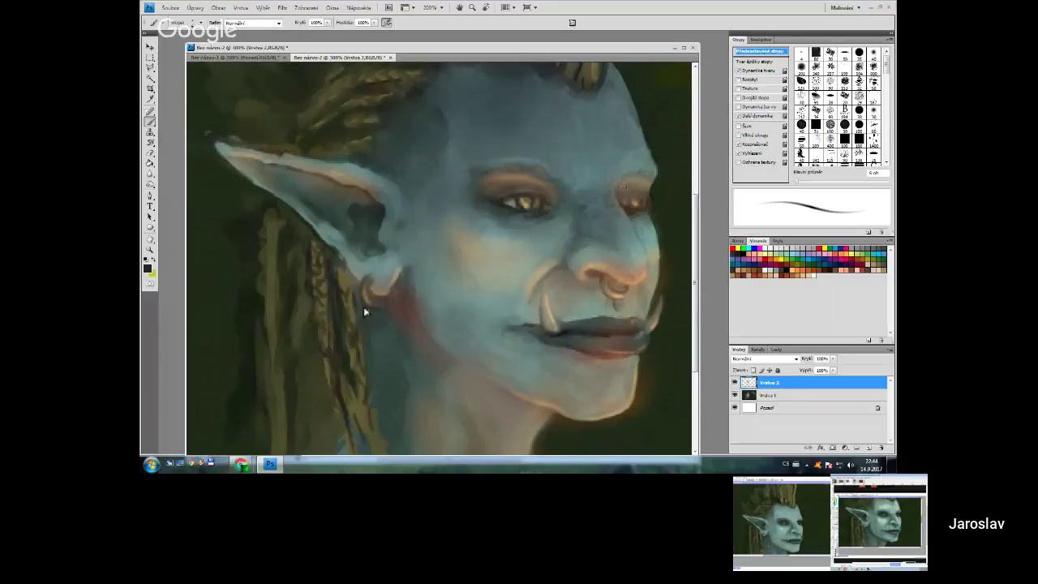
- Paint an orange-tan highlight along the outer edge of the frontmost mohawk strand with a fine brush
drag(574, 259, 567, 346)
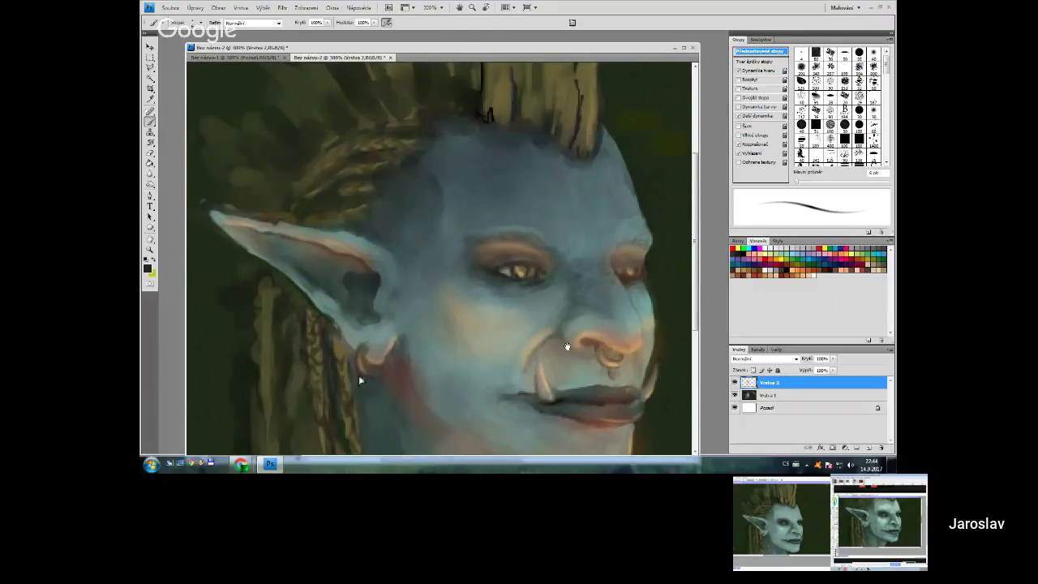
drag(567, 347, 533, 295)
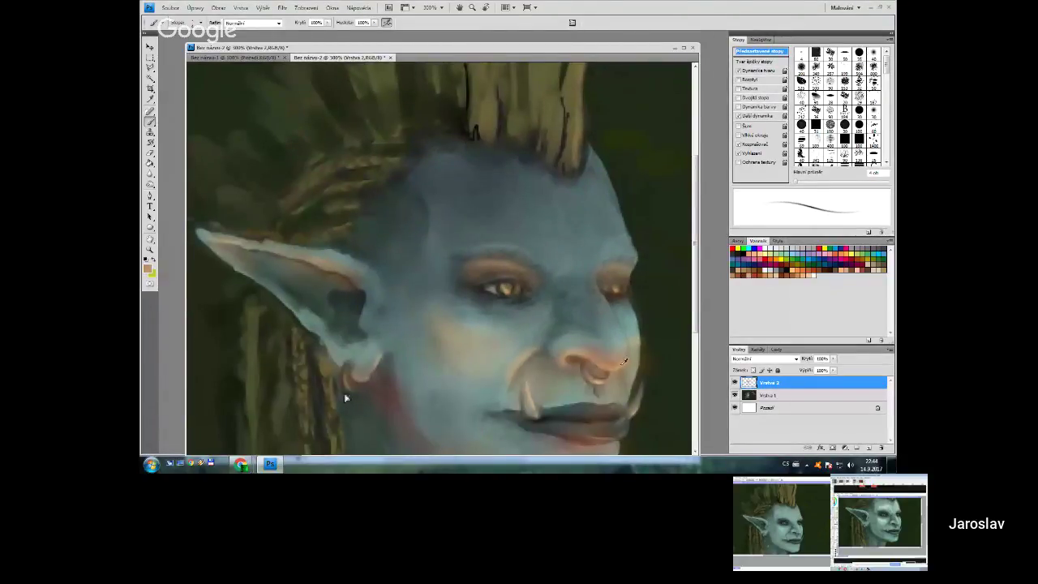
drag(598, 244, 583, 362)
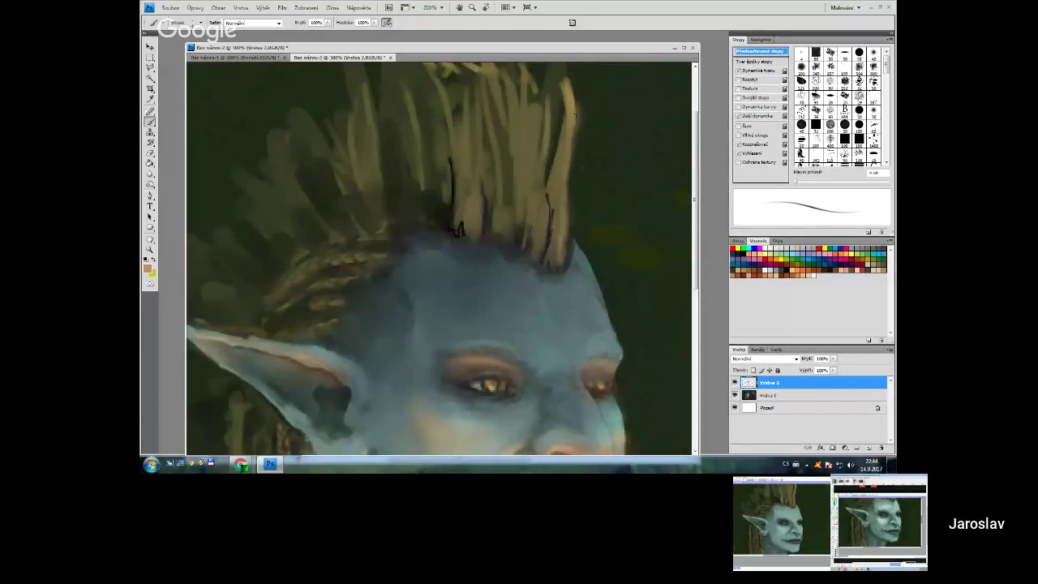
drag(571, 94, 570, 146)
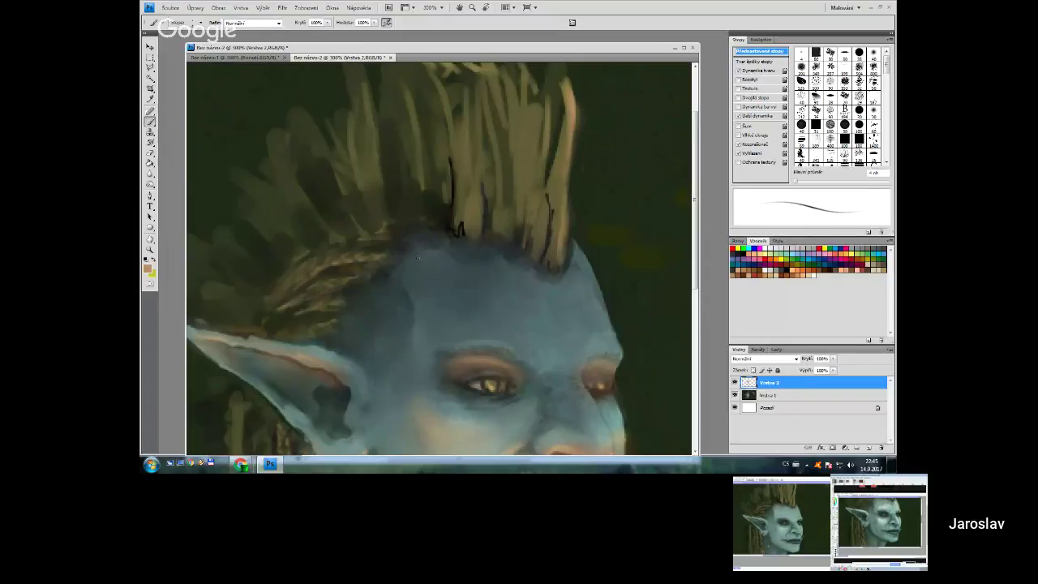
- Sample the dark hair tone and softly shade the hairline beneath the mohawk with a large soft brush
alt+click(452, 213)
key(bracketright)
key(bracketright)
key(bracketright)
key(bracketright)
key(bracketright)
key(bracketright)
key(bracketright)
key(bracketright)
key(bracketright)
key(bracketright)
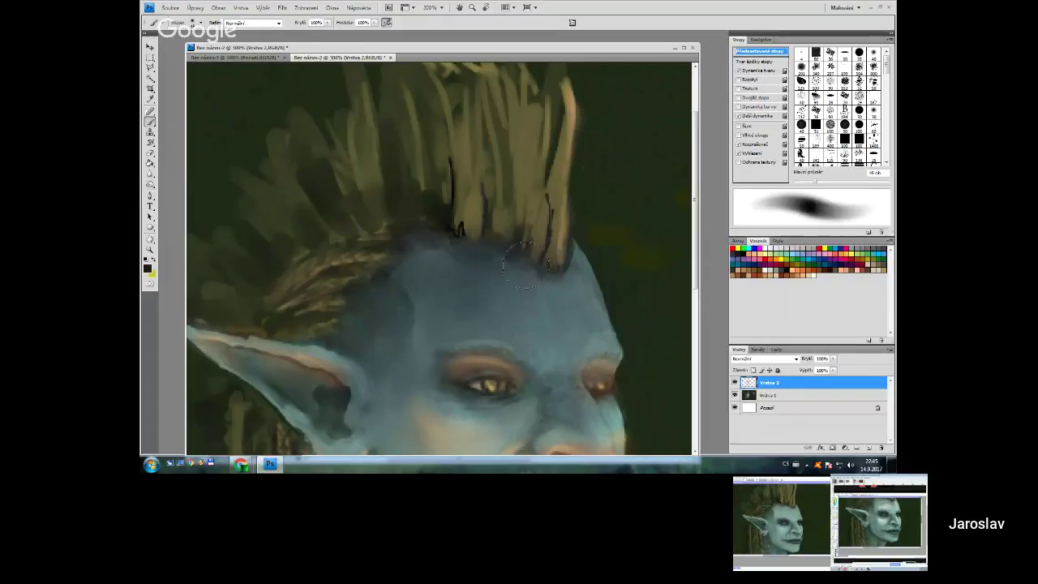
- Shade the forehead and temple with the dark tone, using soft brushes of 30 px and 35 px
key(bracketleft)
key(bracketleft)
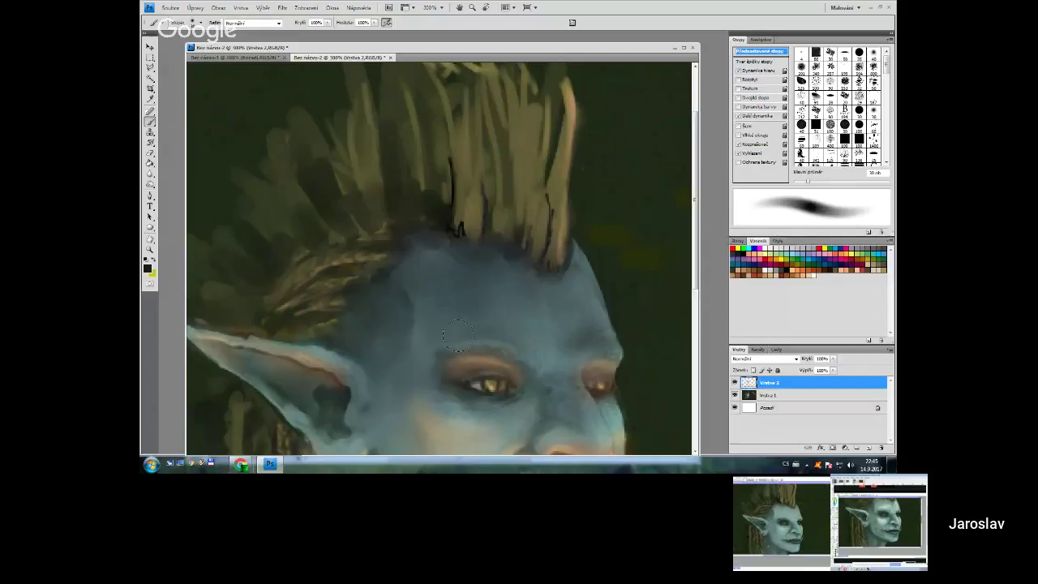
key(bracketright)
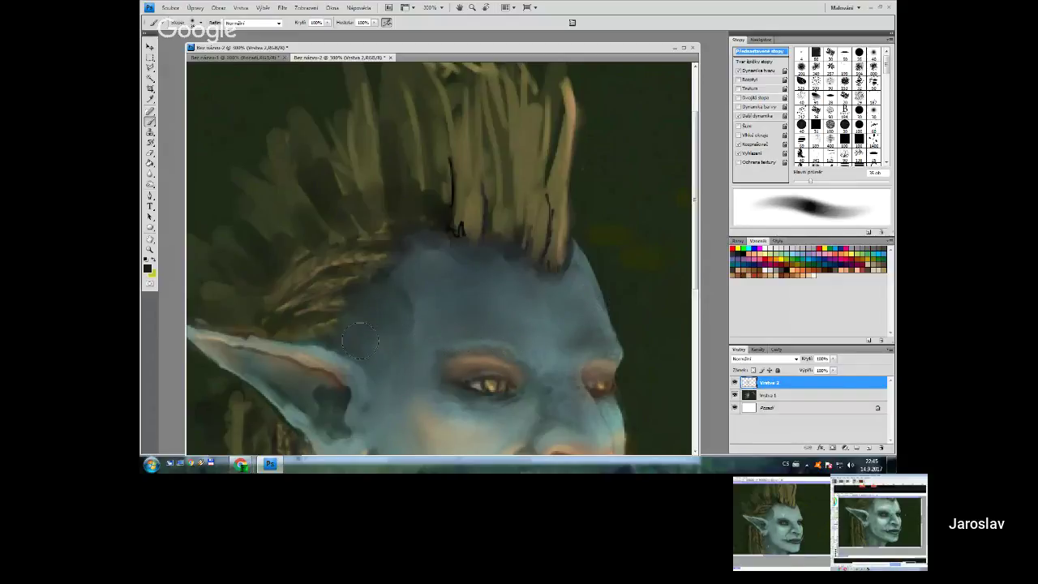
- Darken the side of the nose and the area beneath the lower lip, using 15 px and 25 px brushes
drag(459, 331, 518, 228)
key(bracketleft)
key(bracketleft)
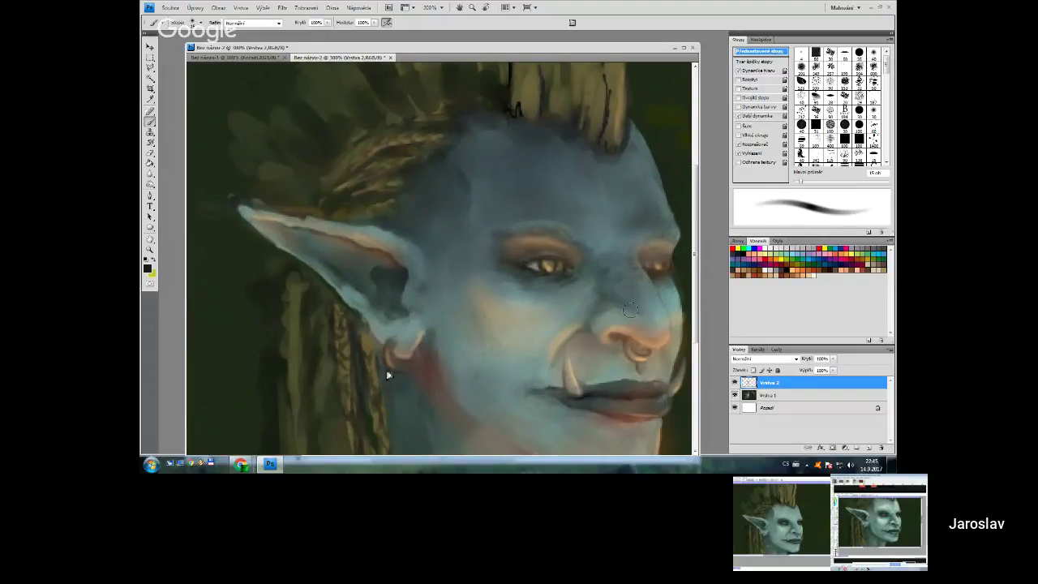
drag(577, 396, 546, 339)
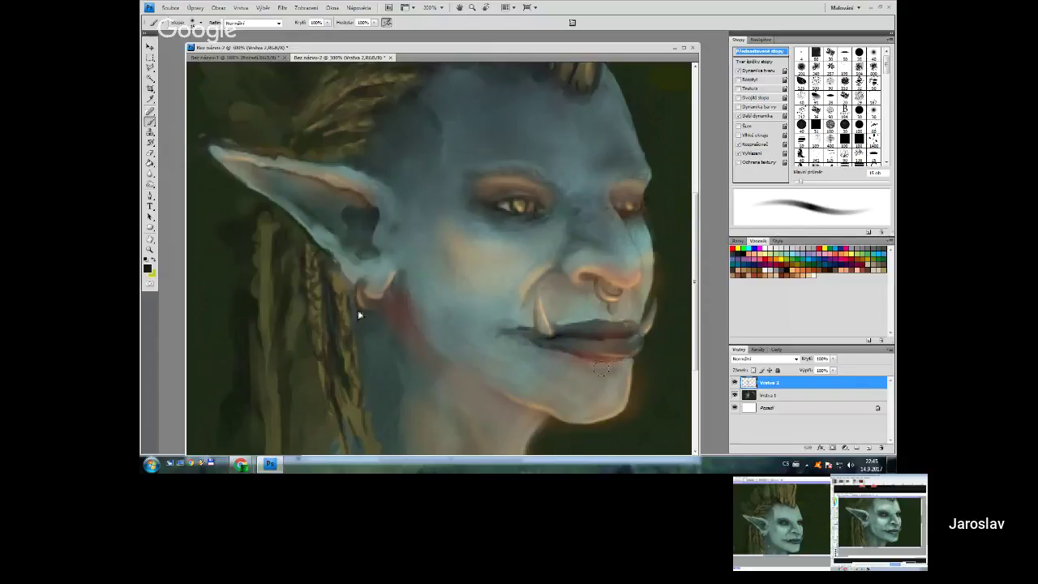
key(bracketright)
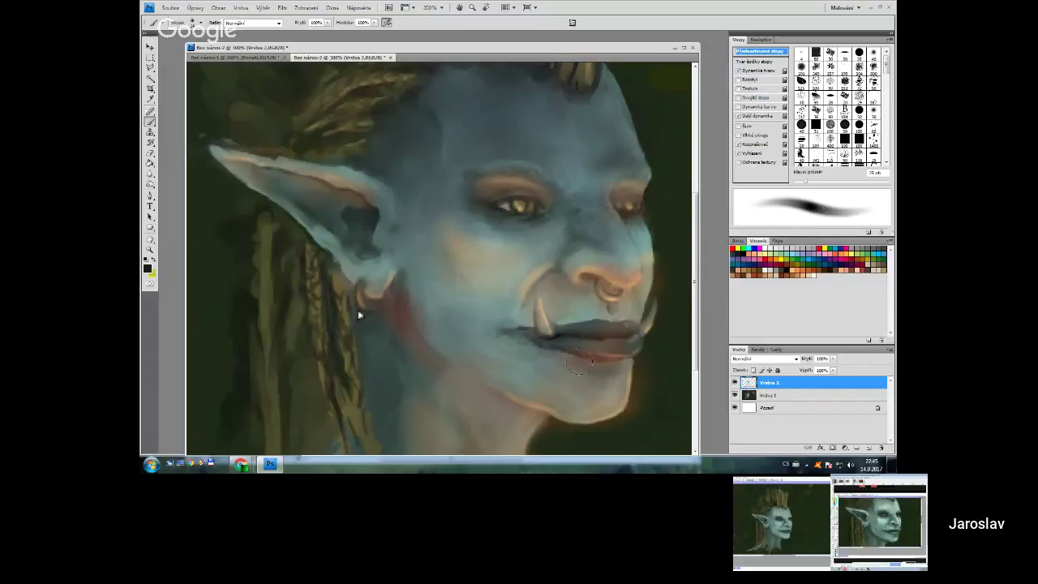
- Sample the tan tone from the nose and warm the chin's edge, using 10 px and 20 px brushes
alt+click(636, 280)
key(bracketleft)
key(bracketleft)
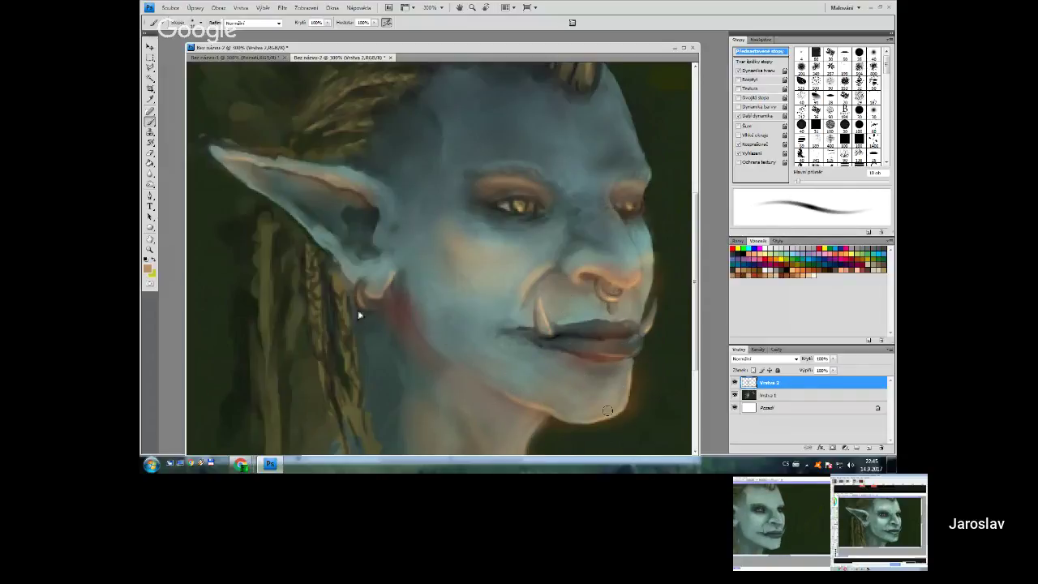
key(bracketright)
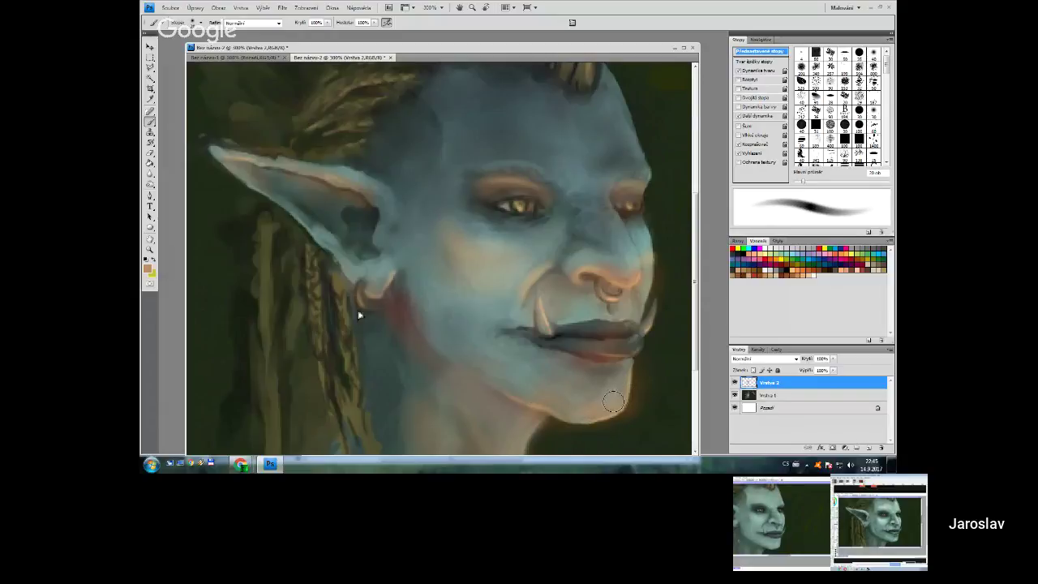
- Compare the whole portrait with and without the colour corrections on Vrstva 2, and return to the Brush tool
key(z)
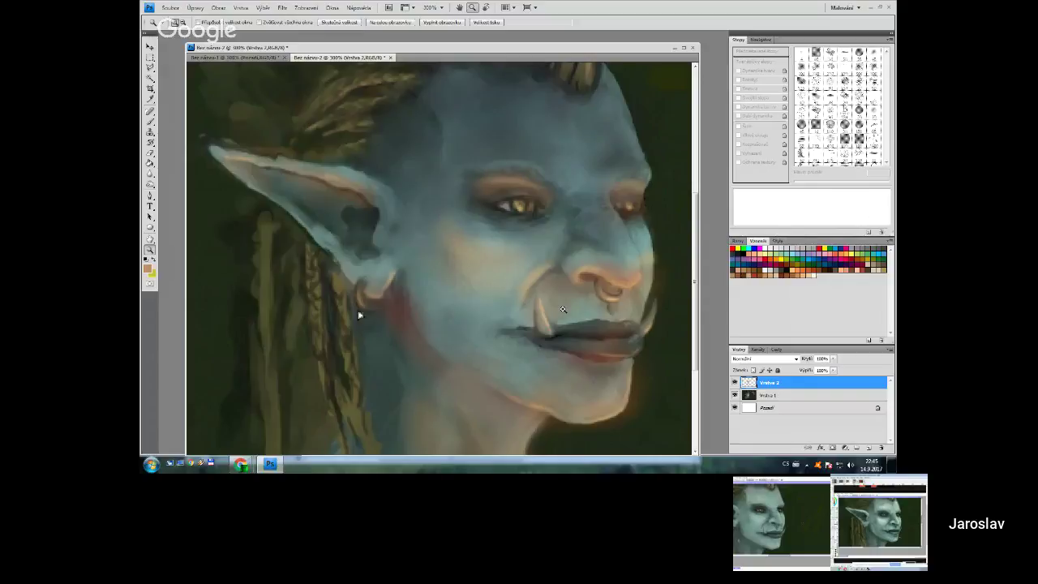
alt+click(551, 357)
alt+click(549, 375)
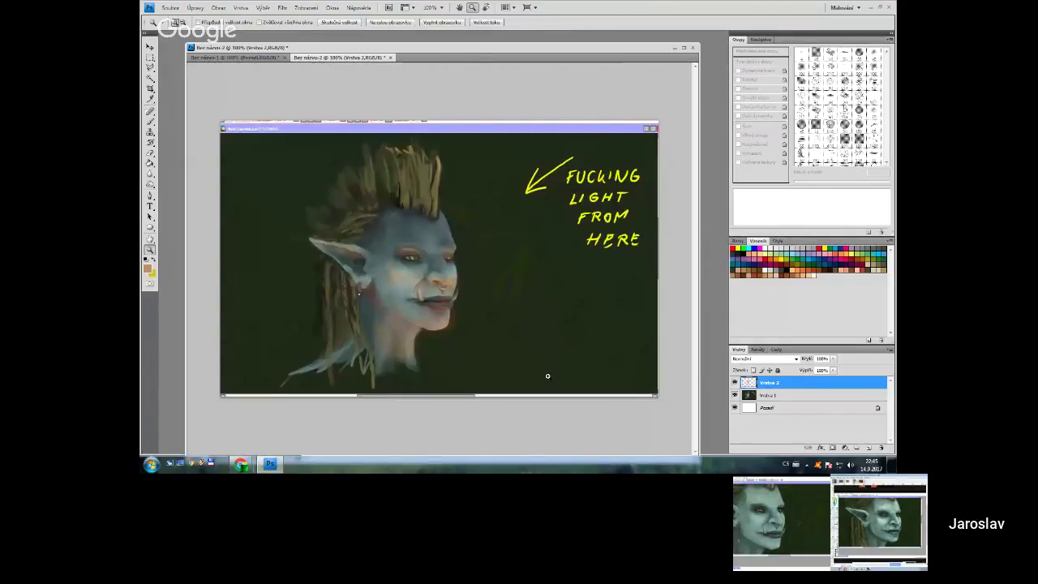
click(734, 382)
click(734, 382)
click(734, 382)
click(734, 382)
click(734, 383)
click(734, 382)
click(451, 292)
key(b)
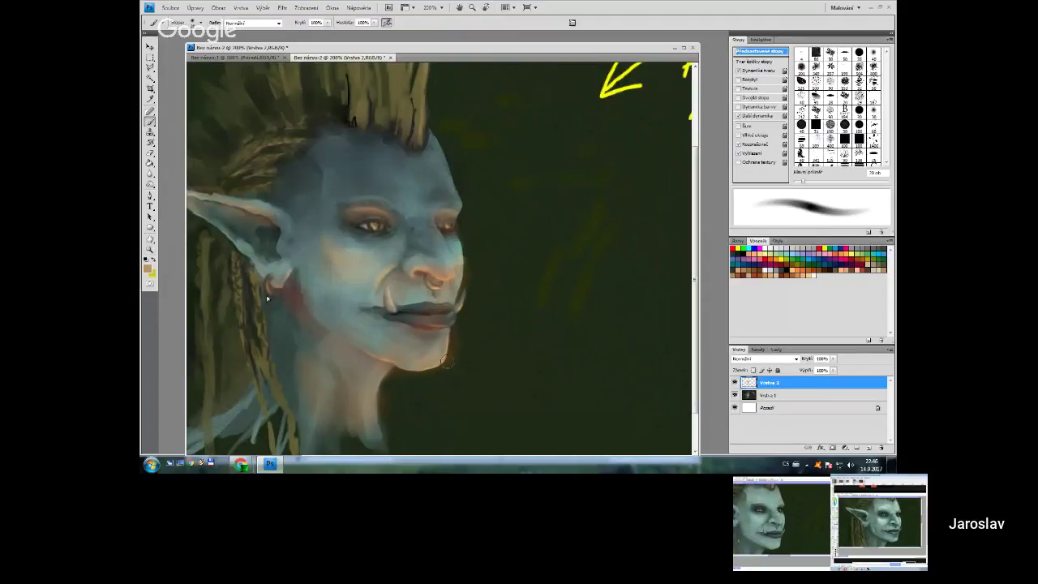
- Refine the lips and the chin's lit edge with the tan tone, using fine brushes of 6 px and 5 px
key(bracketleft)
key(bracketleft)
key(bracketleft)
key(bracketleft)
key(bracketleft)
key(bracketleft)
key(bracketleft)
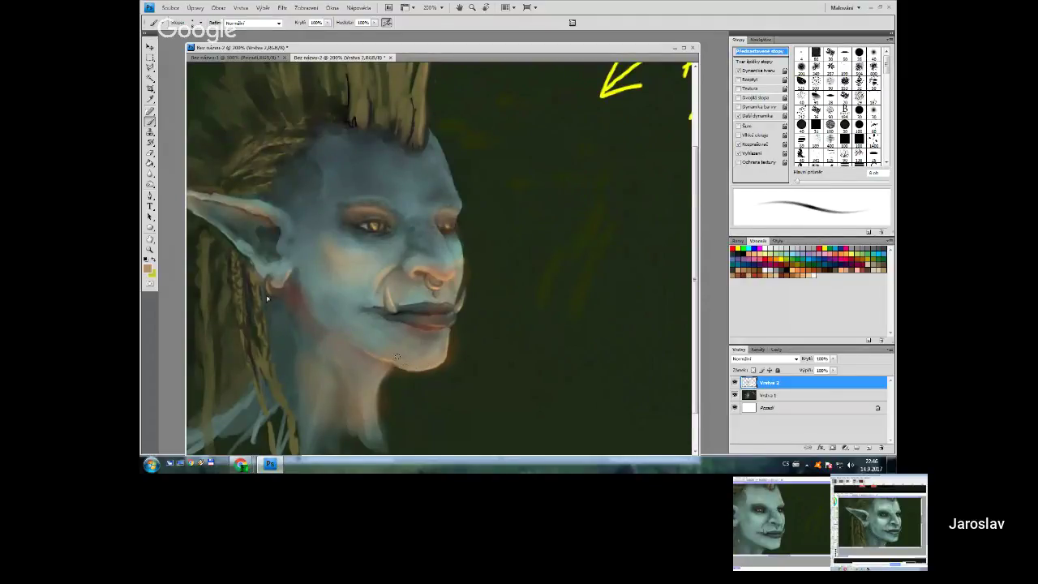
key(bracketright)
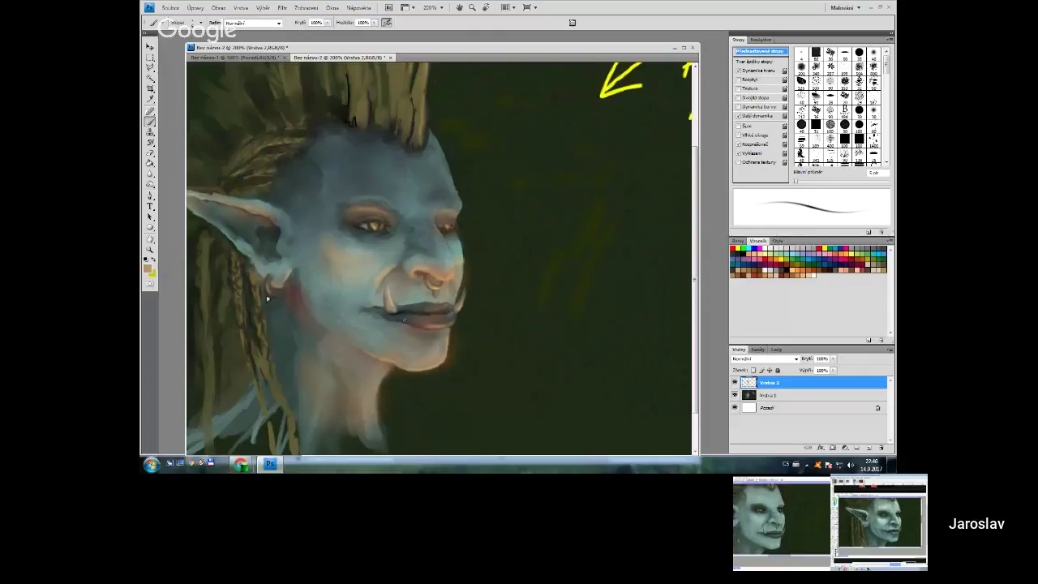
- Blend the warm tan softly over the cheek and jaw, using brushes of 15 px, 35 px and 20 px
key(bracketright)
key(bracketright)
key(bracketright)
key(bracketright)
key(bracketright)
key(bracketright)
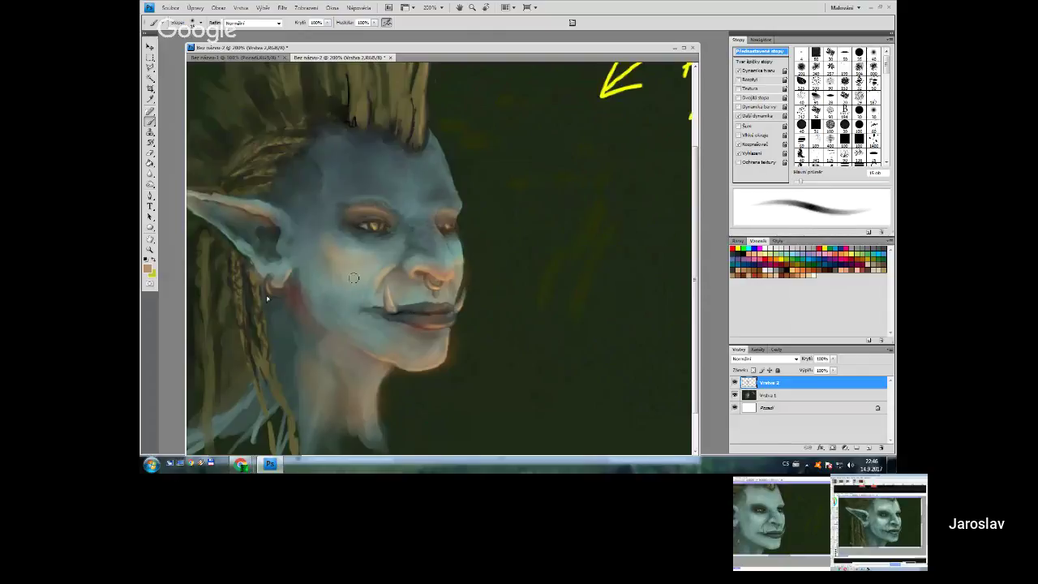
key(bracketright)
key(bracketright)
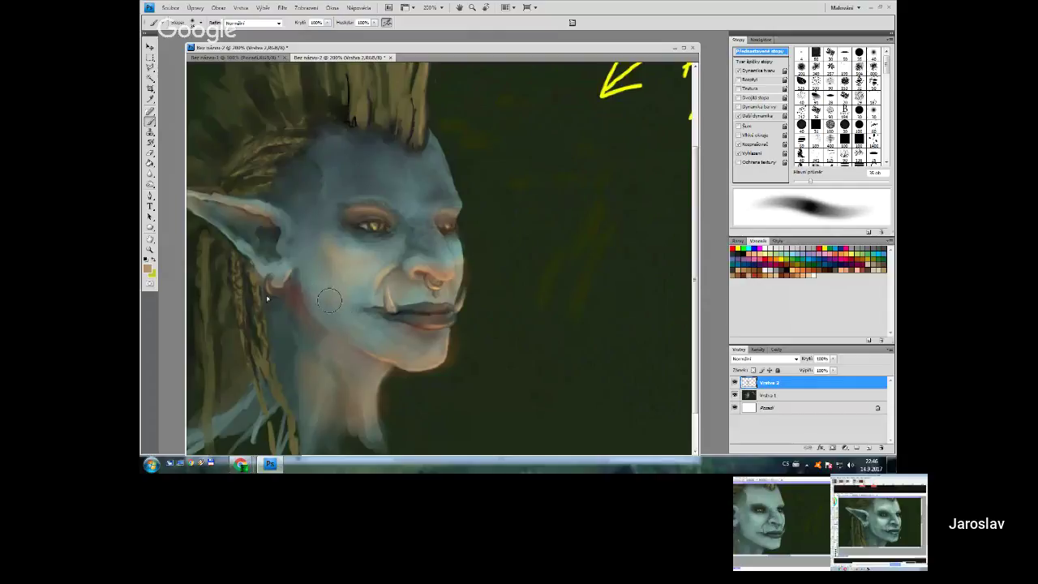
mouse_move(386, 339)
mouse_down()
mouse_move(395, 353)
mouse_move(366, 339)
mouse_move(381, 321)
mouse_move(350, 294)
mouse_up()
key(bracketleft)
key(bracketleft)
key(bracketleft)
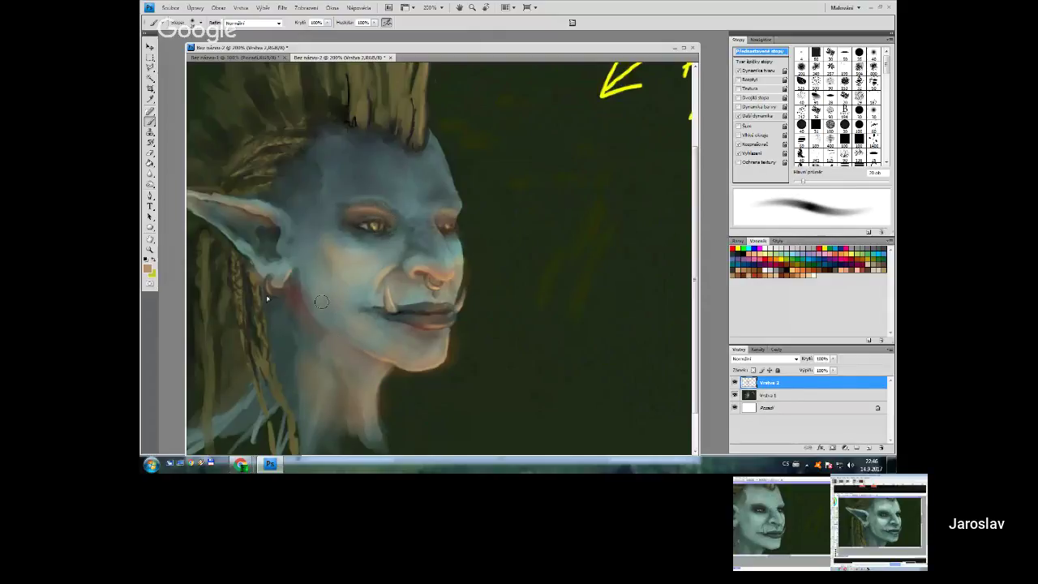
- Add fine warm touches along the jawline and the front edge of the neck with a 7 px brush
key(bracketleft)
key(bracketleft)
key(bracketleft)
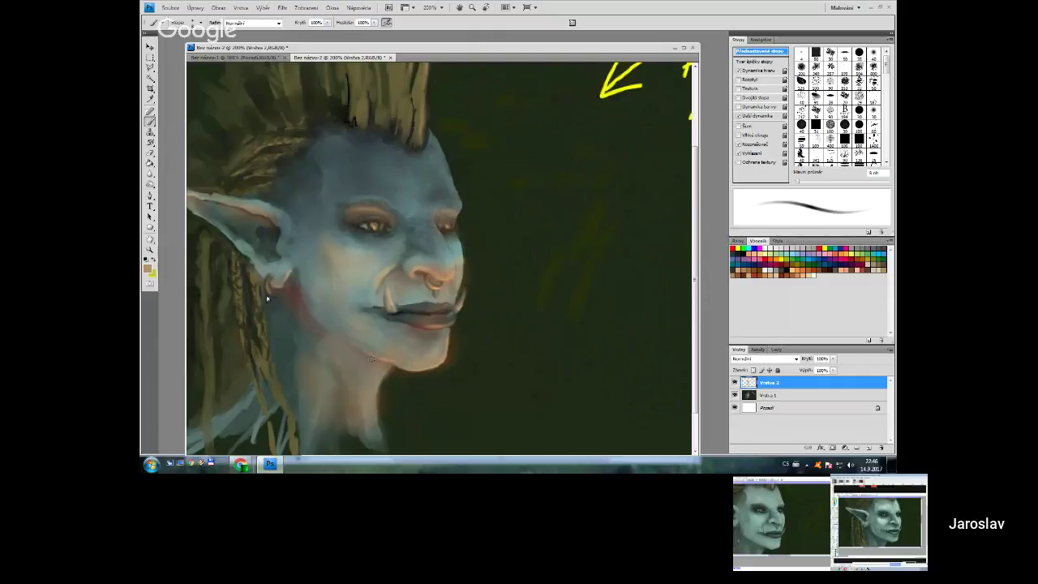
key(bracketleft)
mouse_move(266, 299)
mouse_down()
mouse_move(357, 289)
mouse_move(353, 305)
mouse_up()
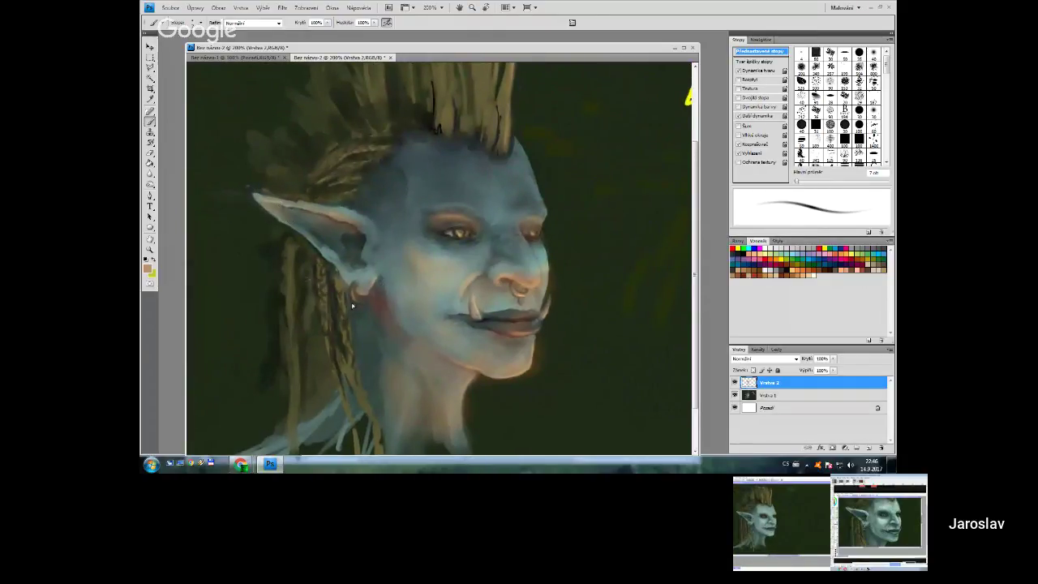
mouse_move(293, 257)
mouse_down()
mouse_move(292, 297)
mouse_move(328, 312)
mouse_up()
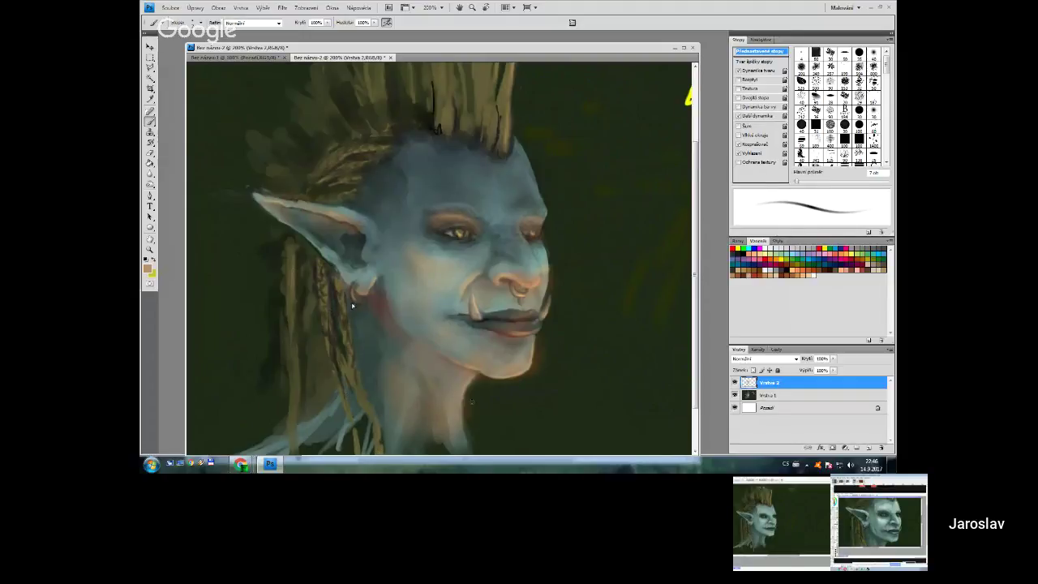
drag(473, 408, 410, 386)
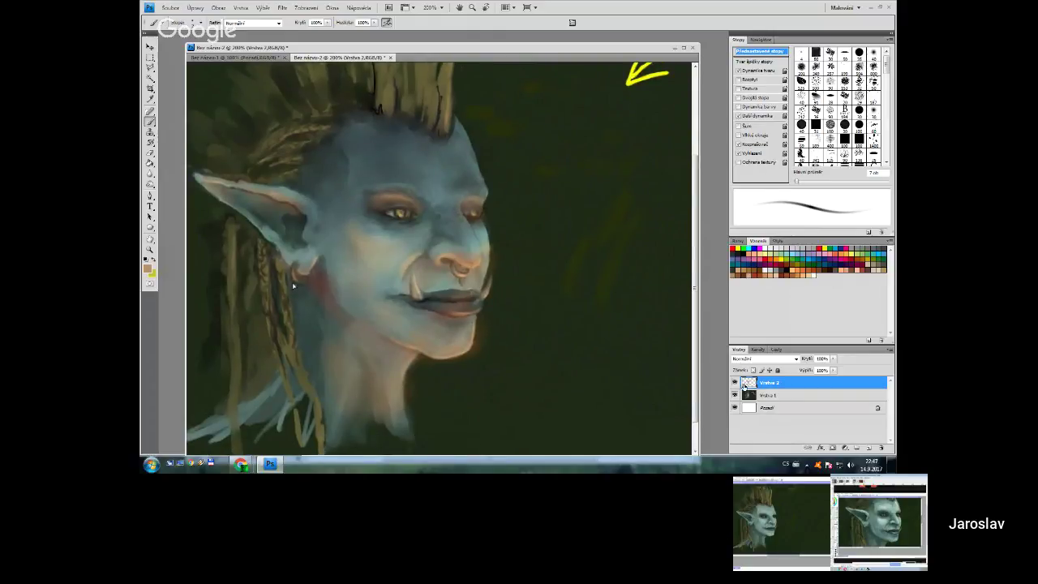
- Compare the face and neck with and without the paint-over on Vrstva 2
click(735, 383)
click(735, 383)
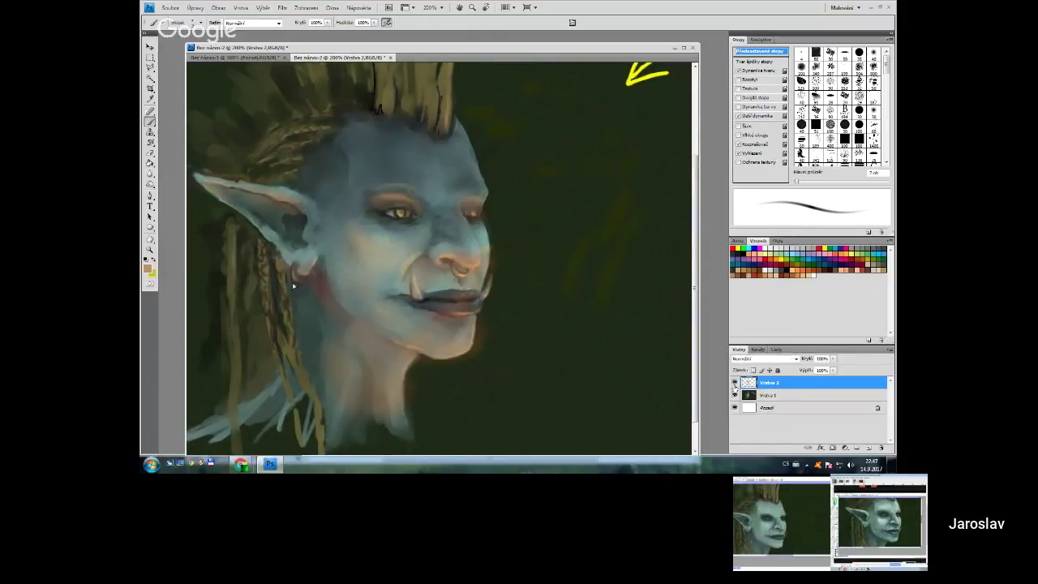
click(735, 383)
click(734, 383)
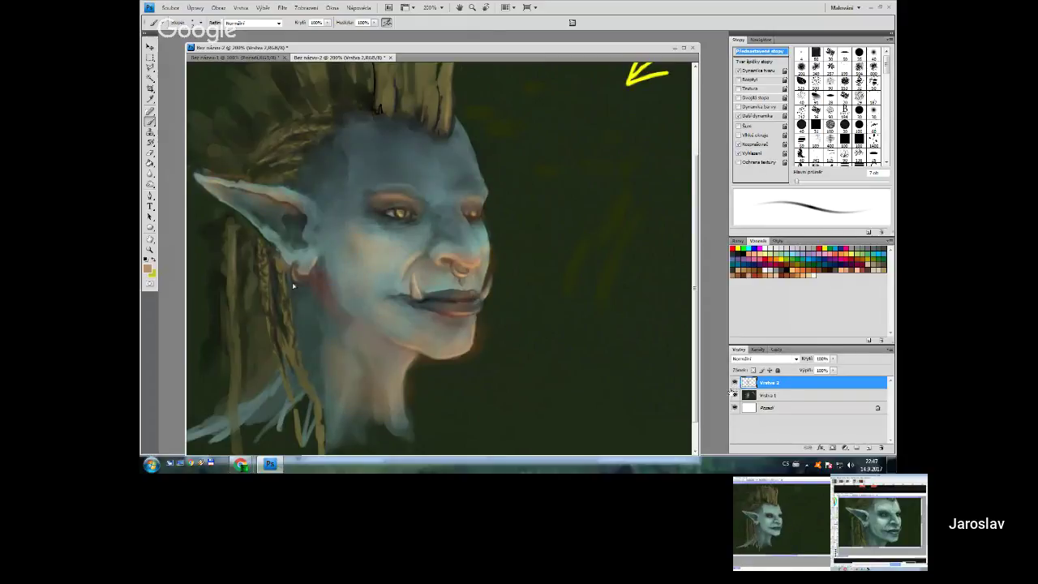
- Sample the dark tone beneath the earlobe and shade the reddish back of the jaw, using brushes of 10 px to 25 px
alt+click(314, 282)
key(bracketright)
key(bracketright)
key(bracketright)
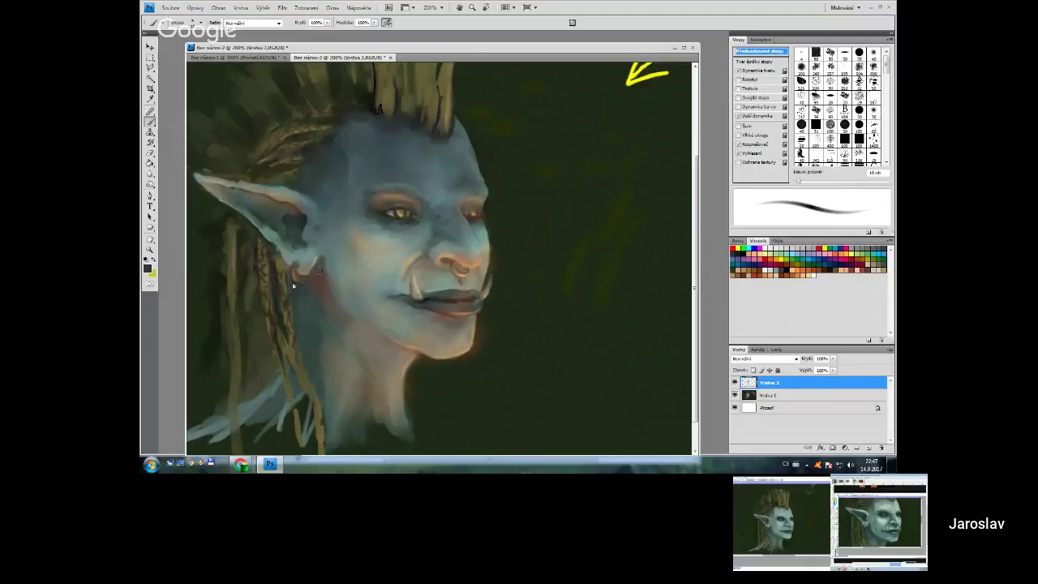
key(bracketright)
drag(314, 281, 325, 304)
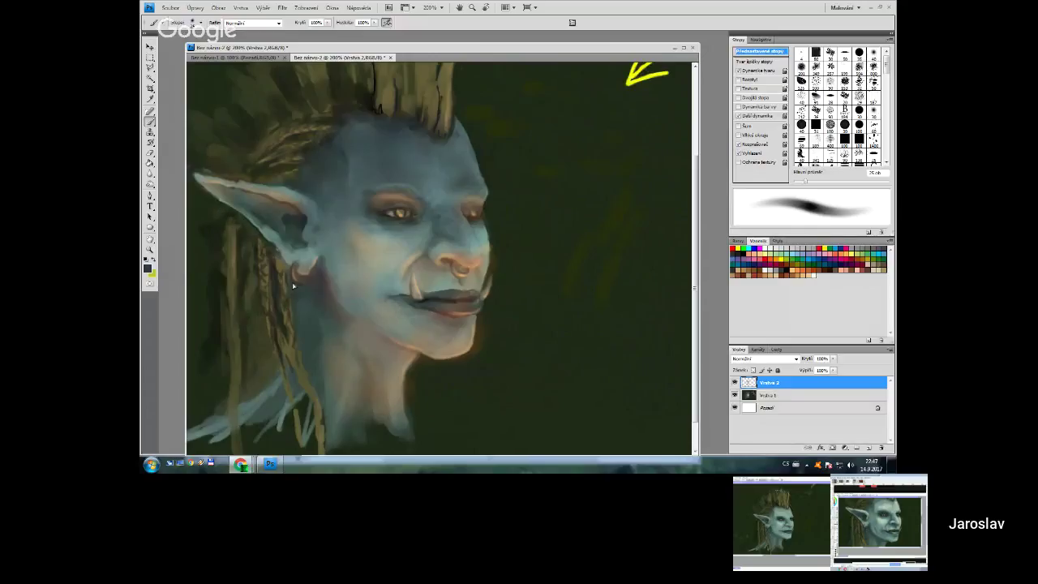
- Sample the dark green of the background and reduce the brush size
alt+click(568, 167)
key(bracketleft)
key(bracketleft)
key(bracketleft)
key(bracketleft)
key(bracketleft)
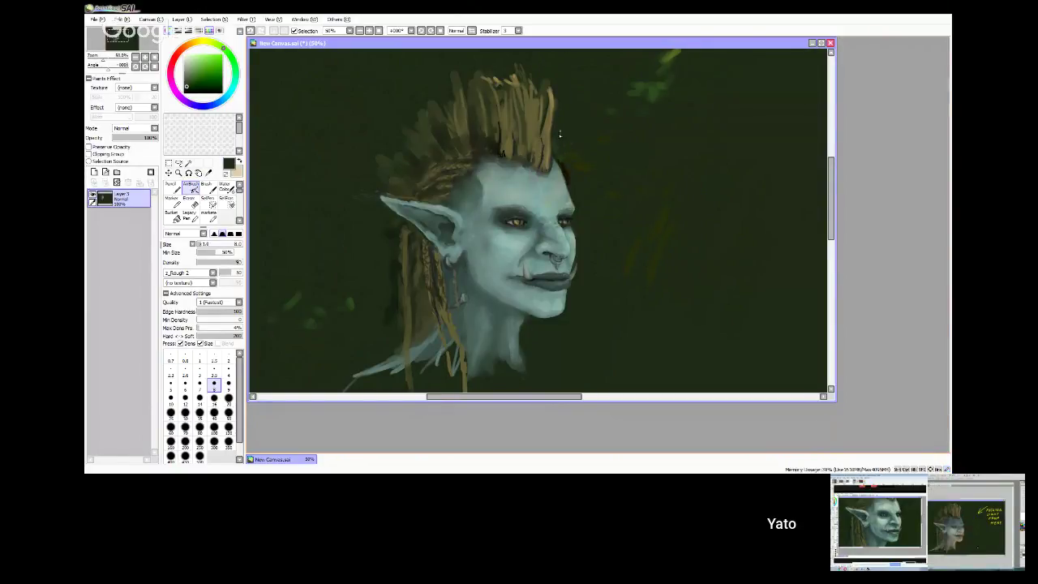
- Switch to PaintTool SAI, blend the dark background beside the forehead, and paint thin brown strands into the mohawk's tips
click(224, 186)
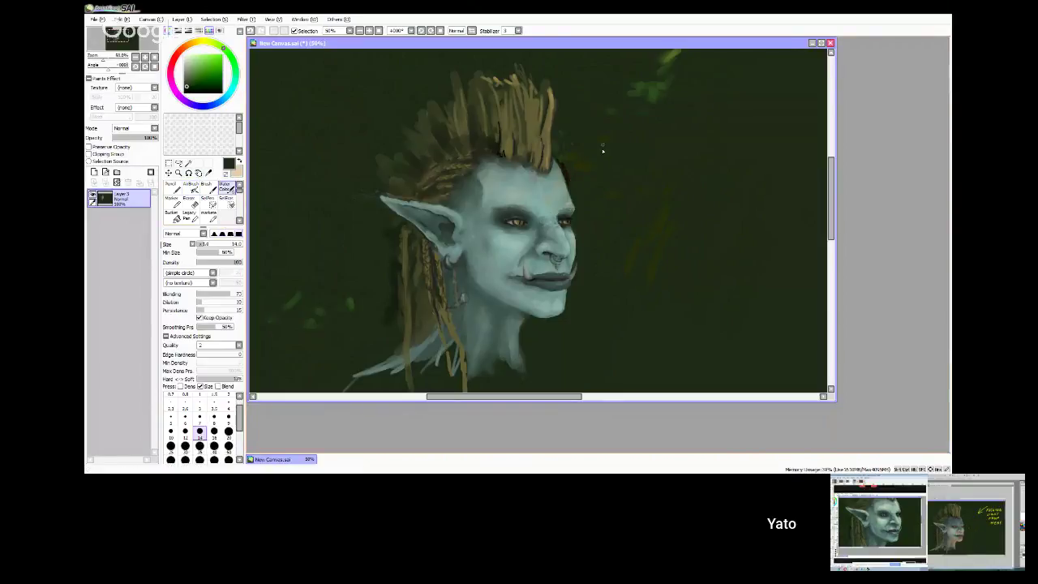
alt+click(568, 136)
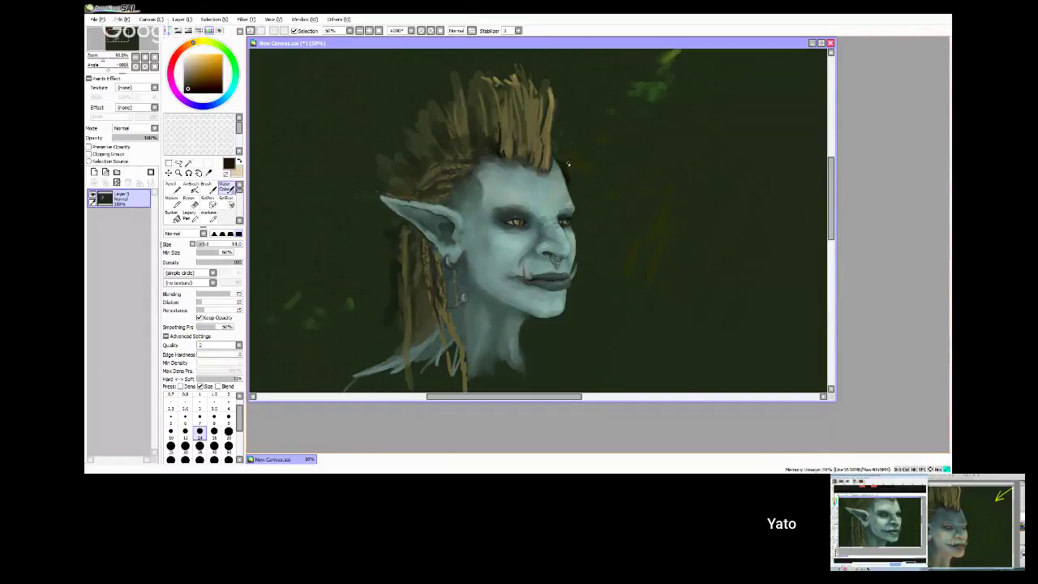
click(214, 446)
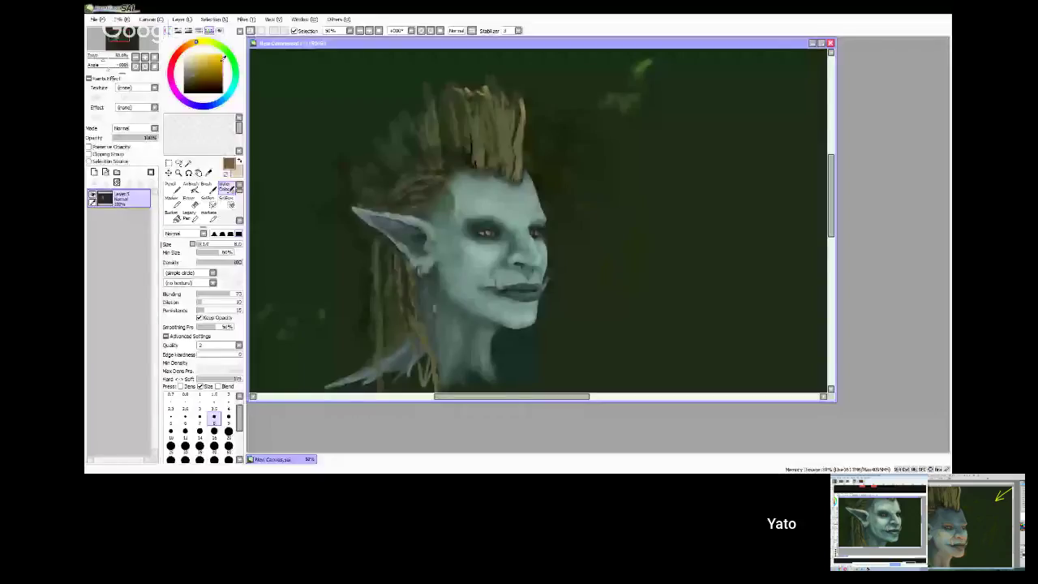
drag(454, 88, 481, 96)
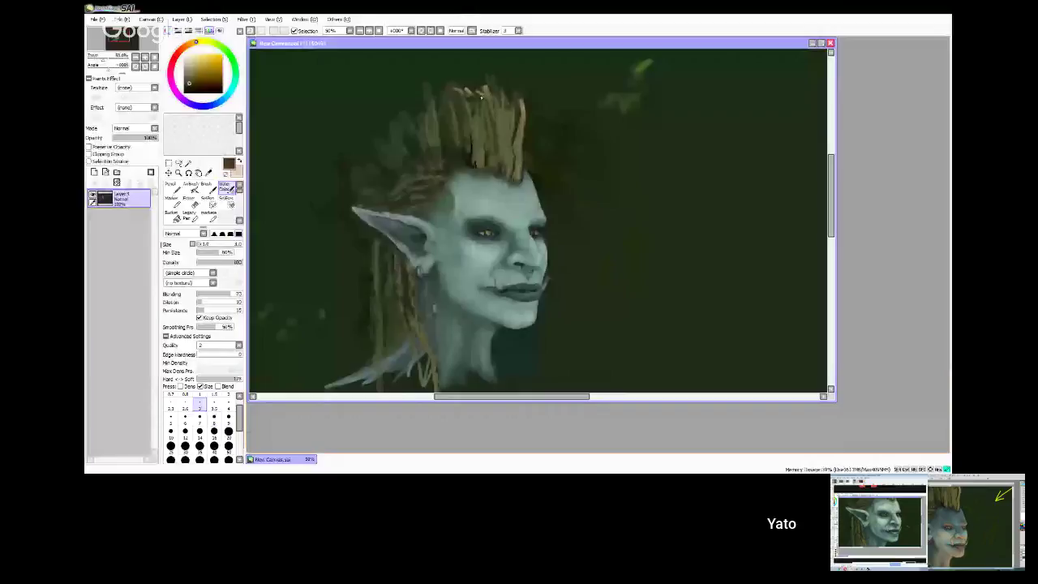
click(189, 188)
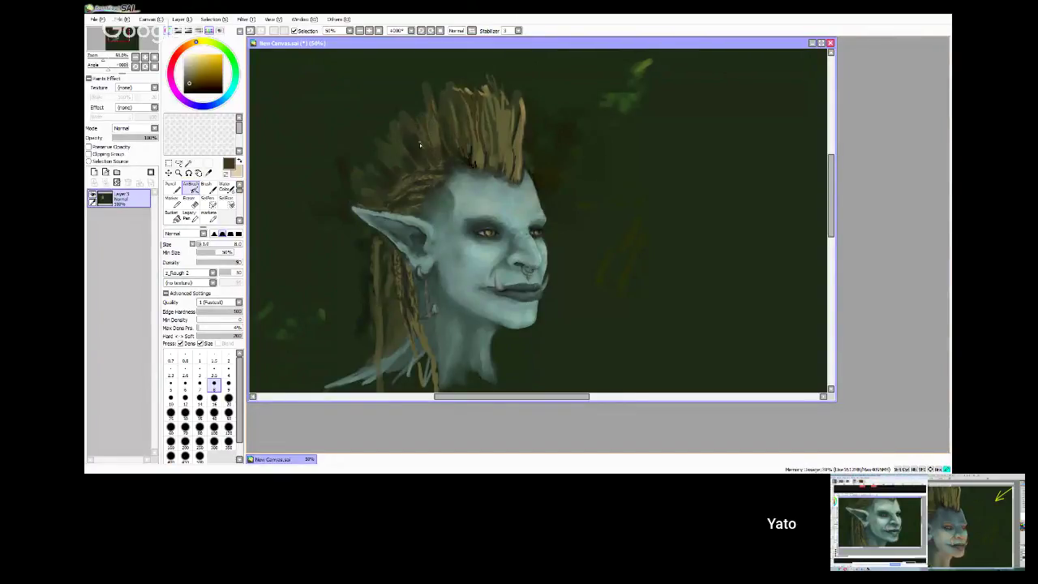
- Sample the near-black tone at the mohawk's roots and deepen the gaps between strands, using brush sizes 8, 9 and 14
right_click(462, 151)
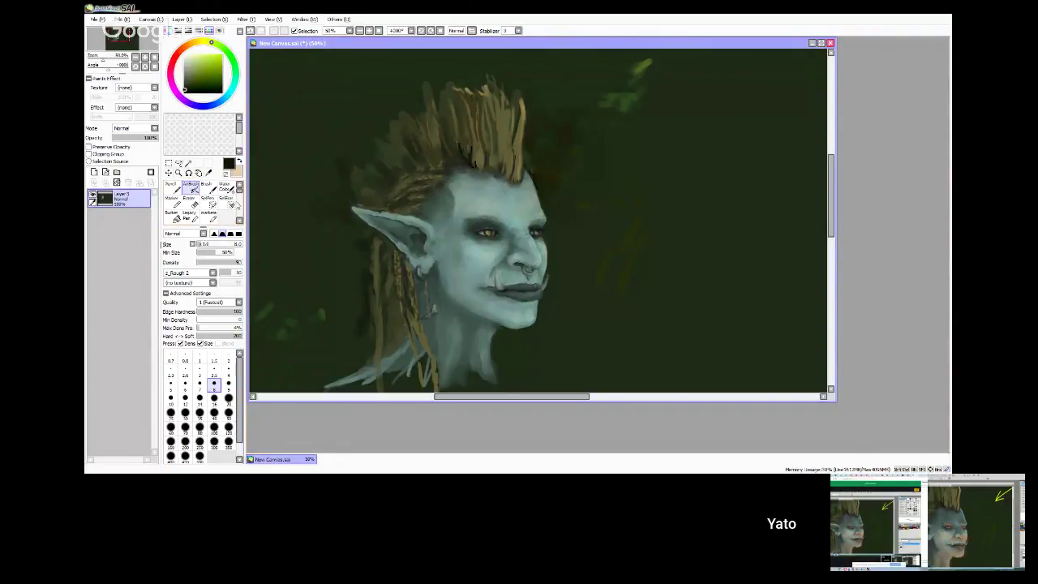
click(225, 187)
click(214, 418)
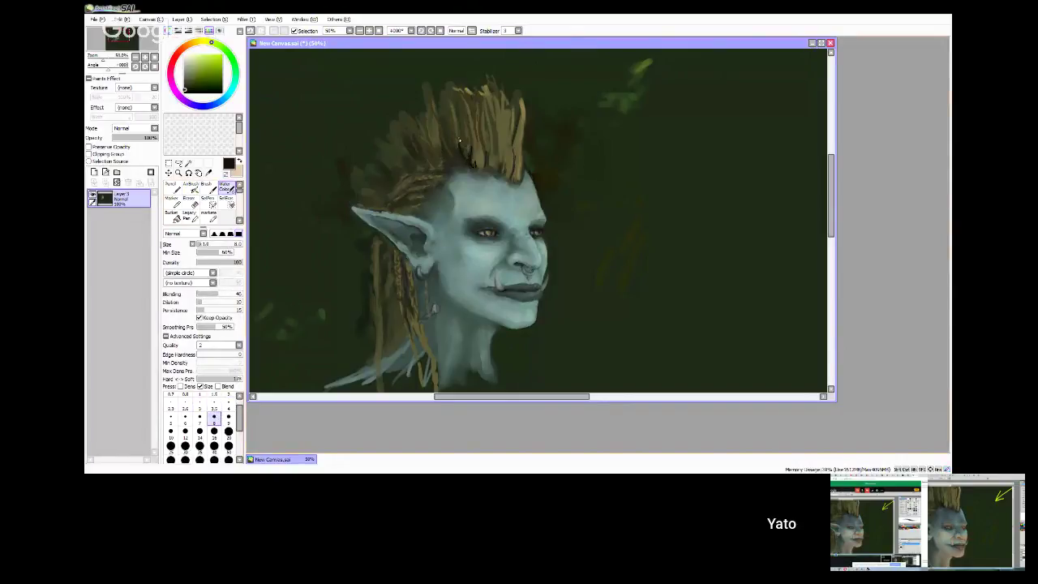
click(228, 418)
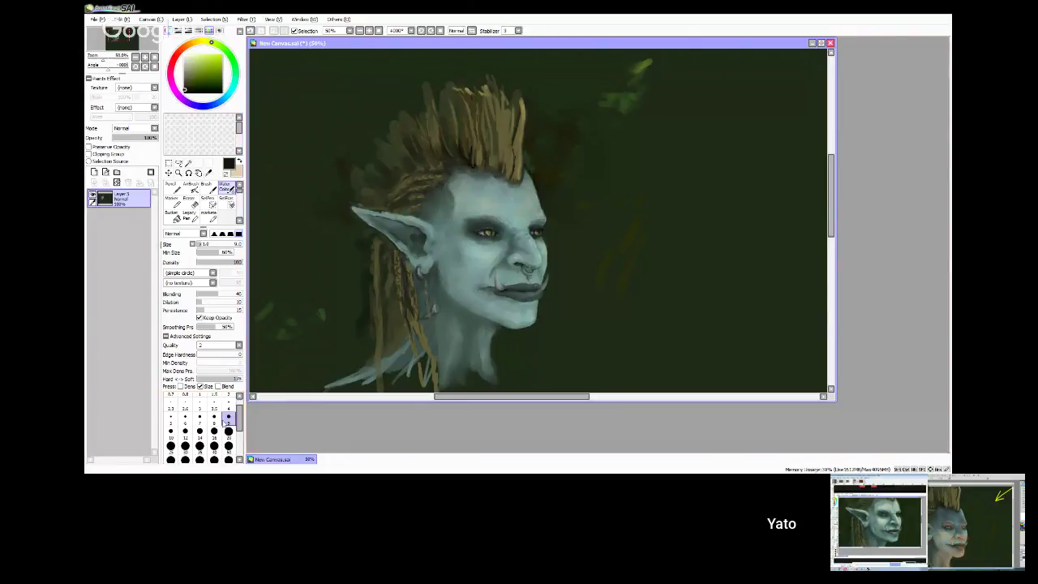
click(200, 431)
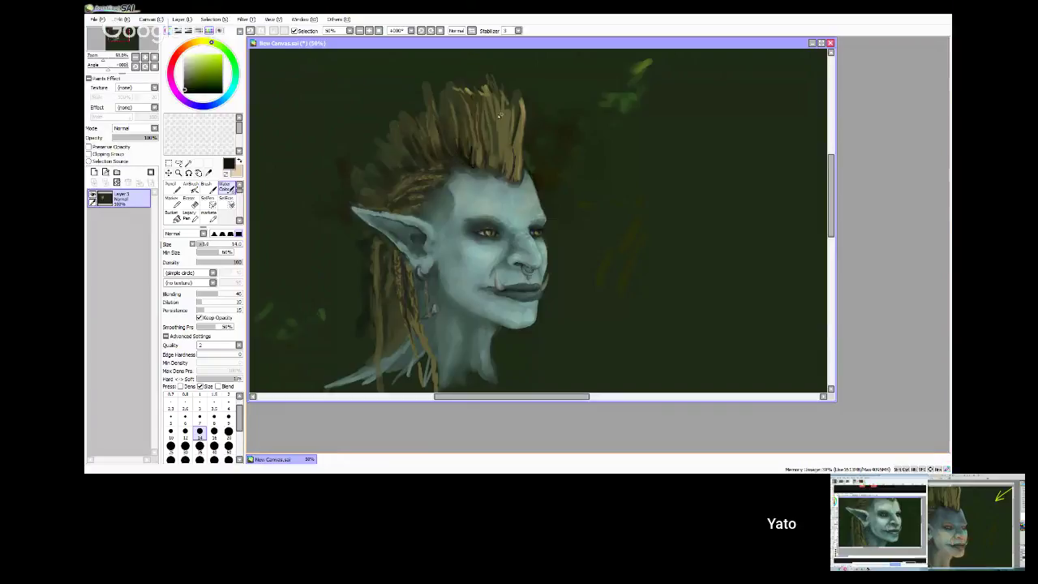
drag(480, 118, 480, 142)
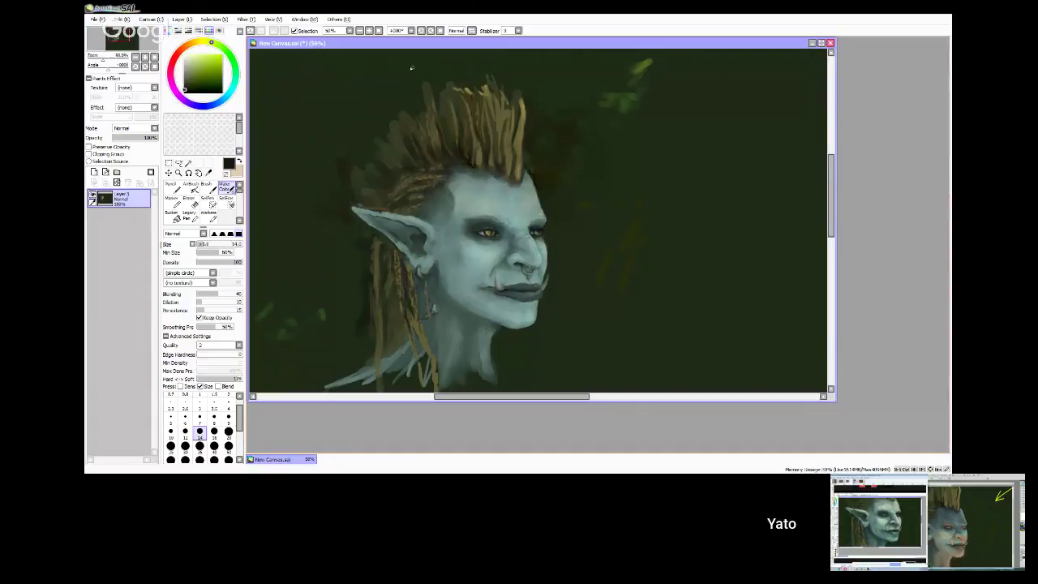
- Reshape the mohawk's front edge with dark green, and repaint its front strands in a sampled olive-brown
drag(527, 102, 524, 147)
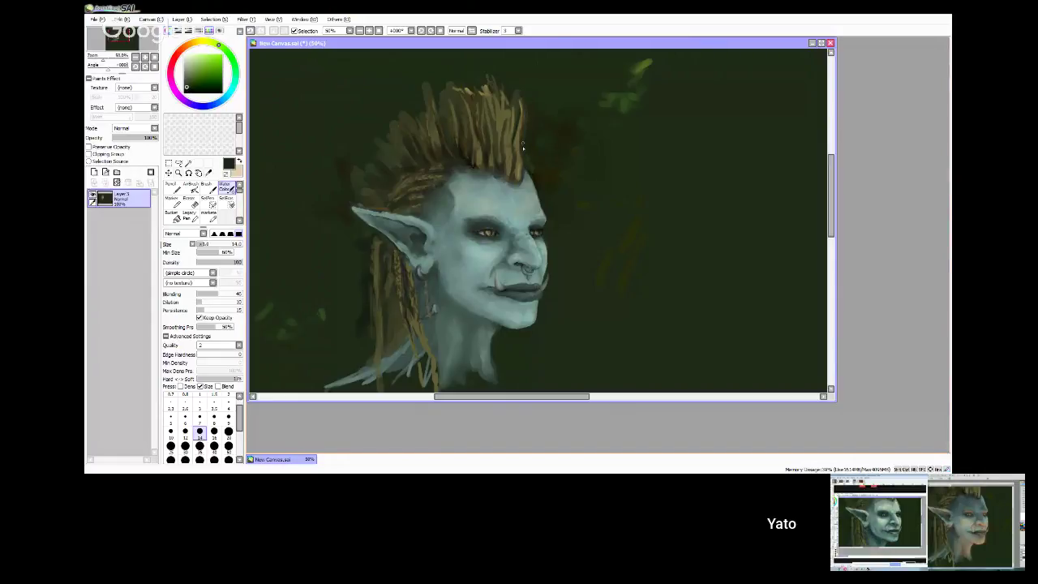
alt+click(516, 140)
mouse_move(524, 157)
mouse_down()
mouse_move(536, 122)
mouse_move(520, 166)
mouse_up()
drag(523, 121, 522, 151)
drag(523, 97, 511, 128)
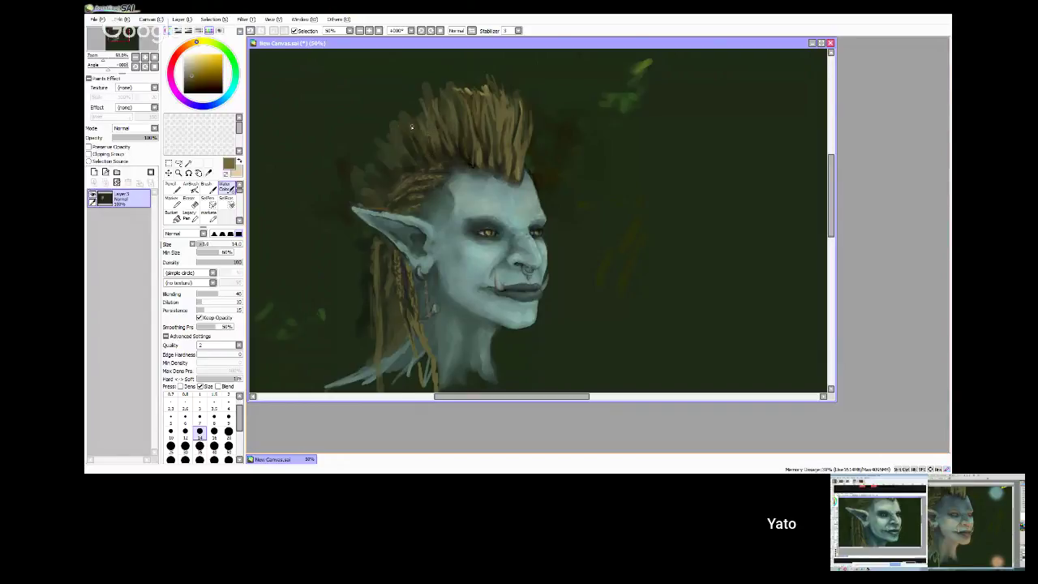
- Fill out the crown and back of the mohawk with olive-brown strands and dark gaps, using colours sampled from the hair
drag(404, 118, 420, 136)
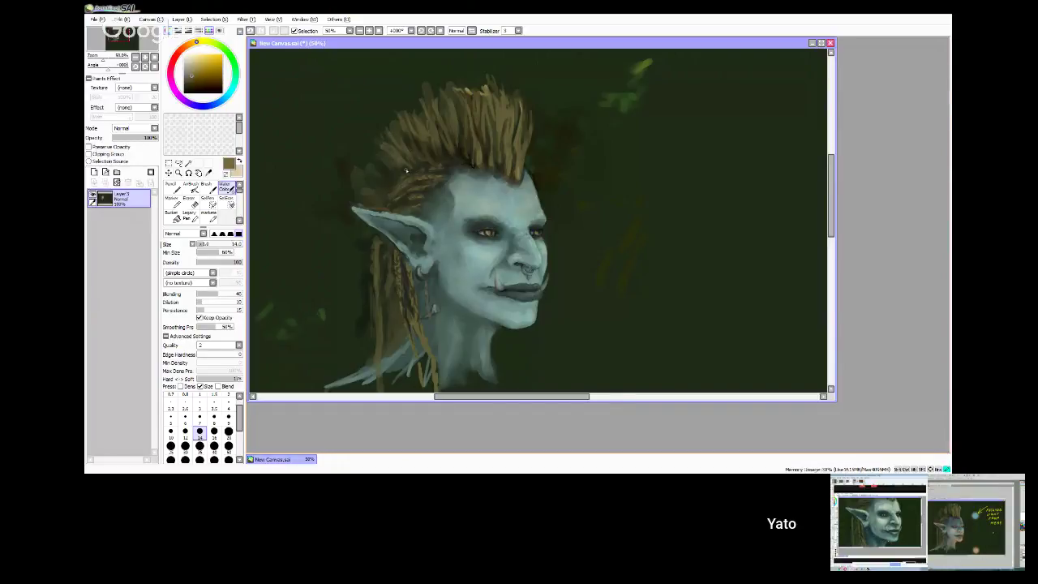
alt+click(398, 180)
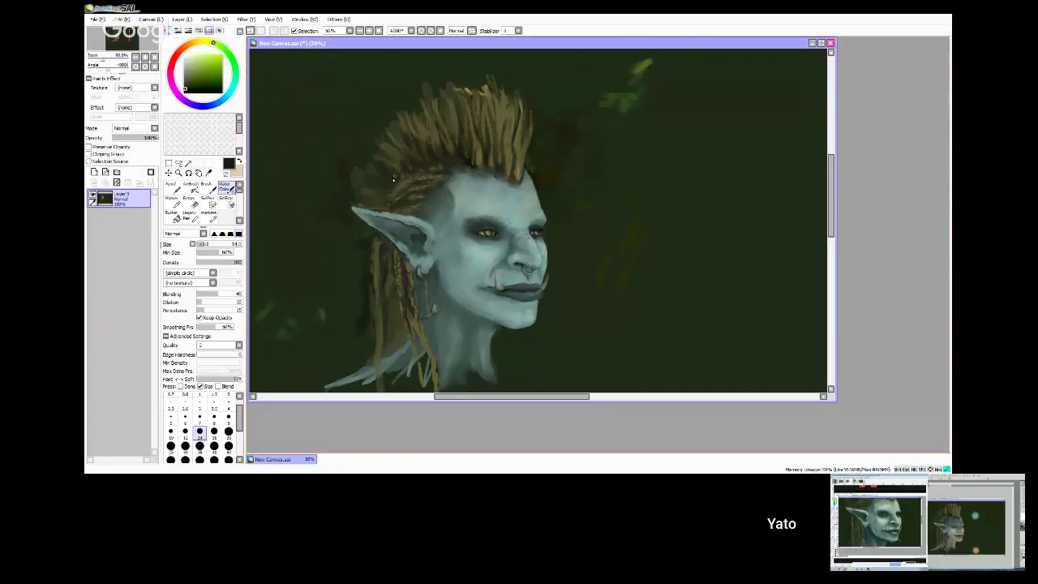
alt+click(464, 92)
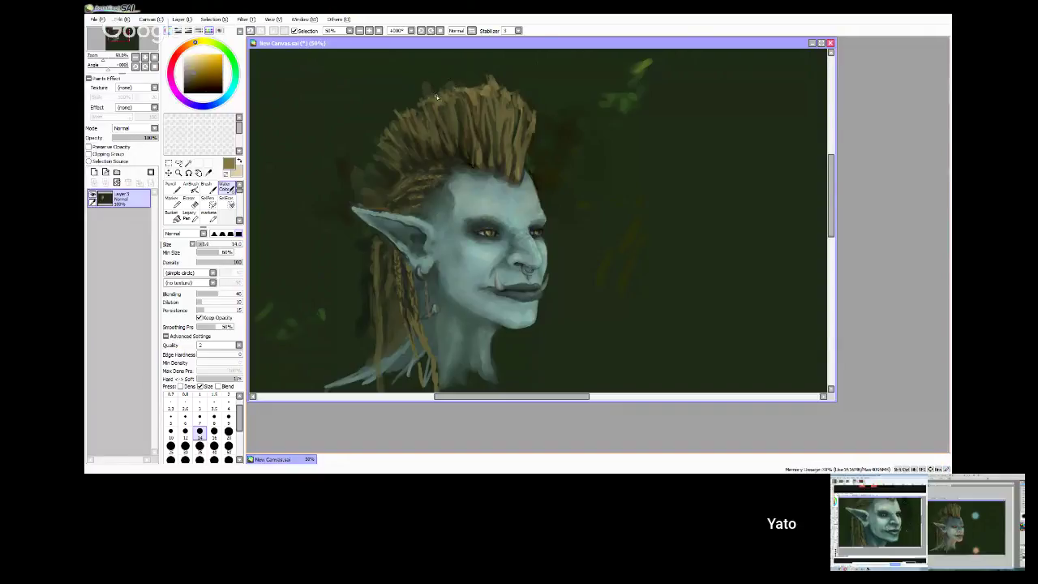
alt+click(378, 178)
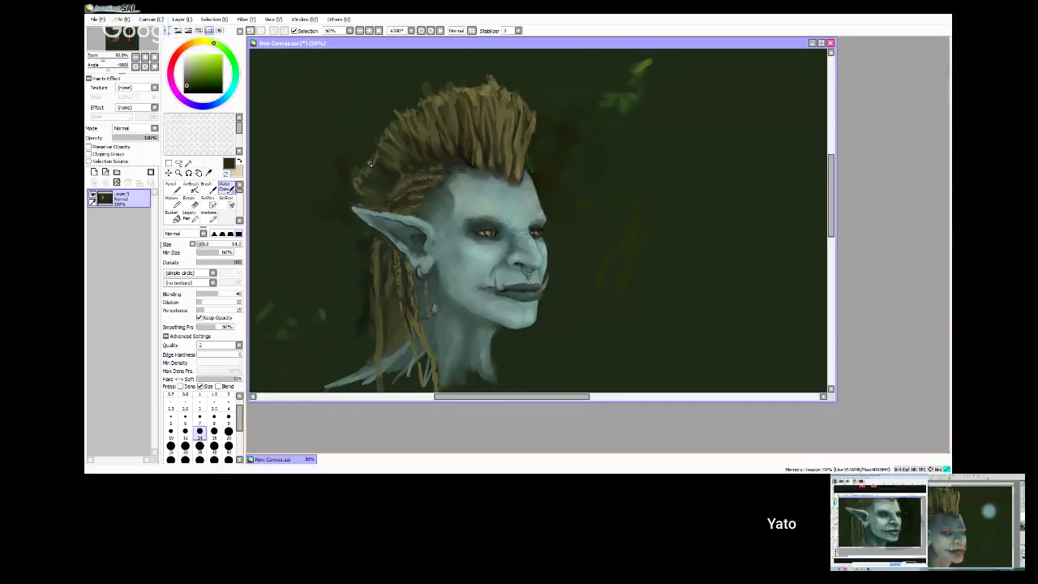
alt+click(376, 167)
- Extend the mohawk's front strands outward in sampled olive-brown and separate them with near-black strokes
alt+click(511, 120)
drag(539, 122, 532, 143)
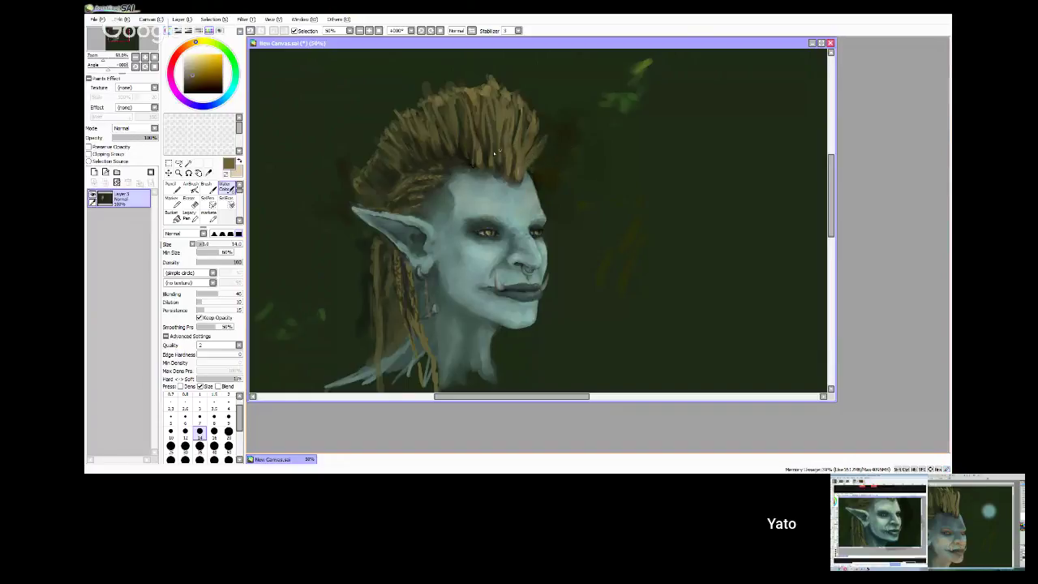
alt+click(470, 163)
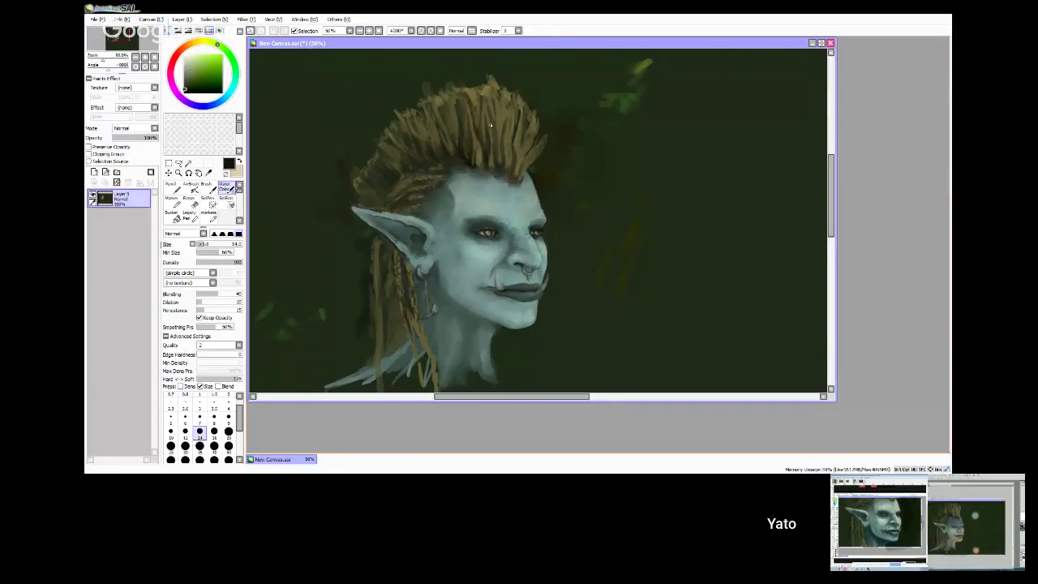
drag(522, 185, 520, 170)
drag(518, 156, 514, 132)
- Reduce the brush to size 3.5 and refine the gaps between the mohawk's upper strands in near-black
key(bracketleft)
key(bracketleft)
key(bracketleft)
key(bracketleft)
key(bracketleft)
key(bracketleft)
key(bracketleft)
key(bracketleft)
key(bracketleft)
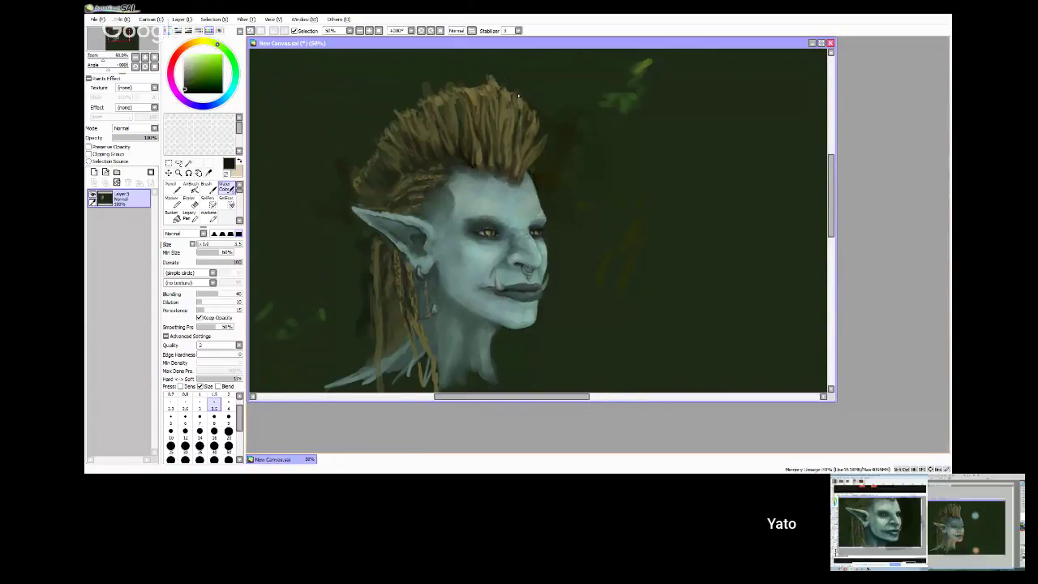
- Trim the mohawk's back and upper outline in dark background green using the Airbrush at size 8
scroll(519, 96, down, 2)
drag(830, 211, 831, 181)
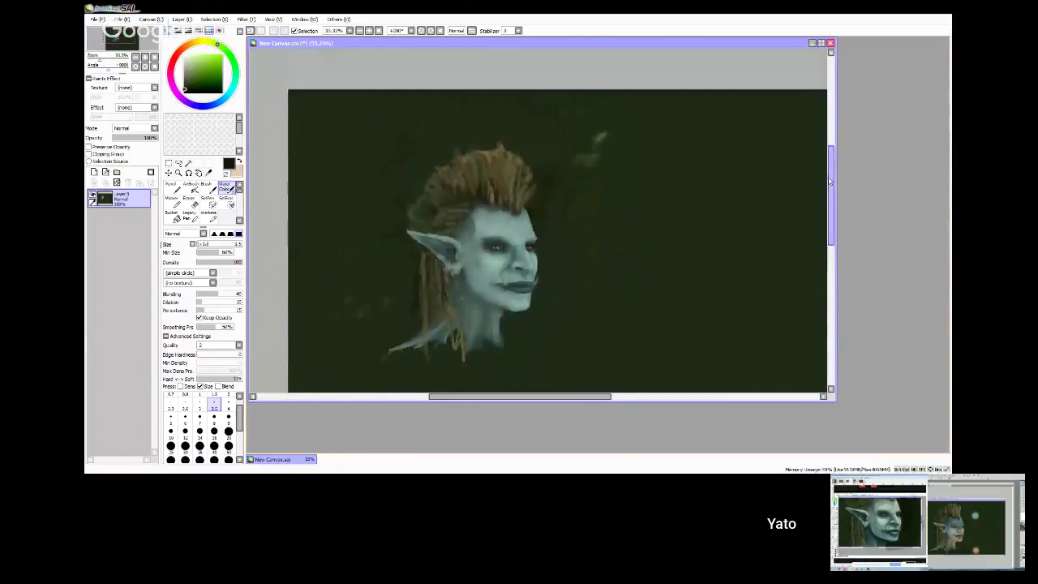
scroll(523, 173, up, 2)
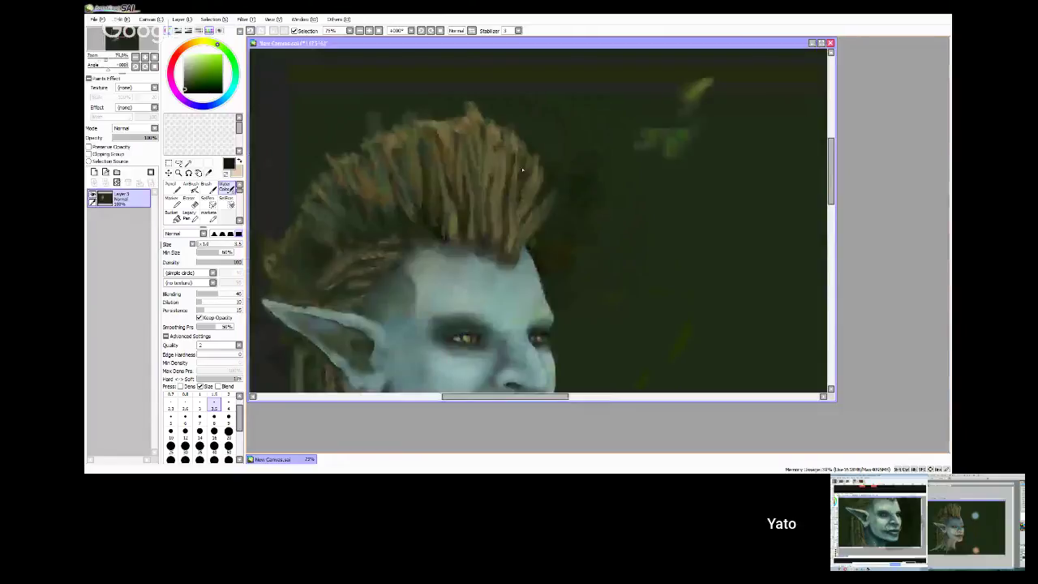
scroll(523, 170, down, 1)
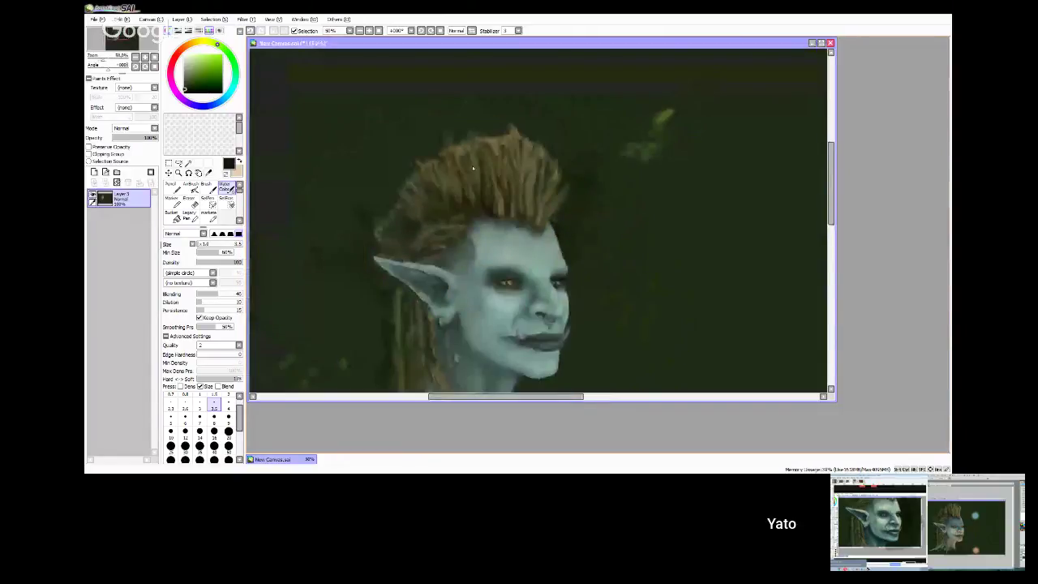
scroll(427, 129, up, 2)
scroll(428, 130, down, 1)
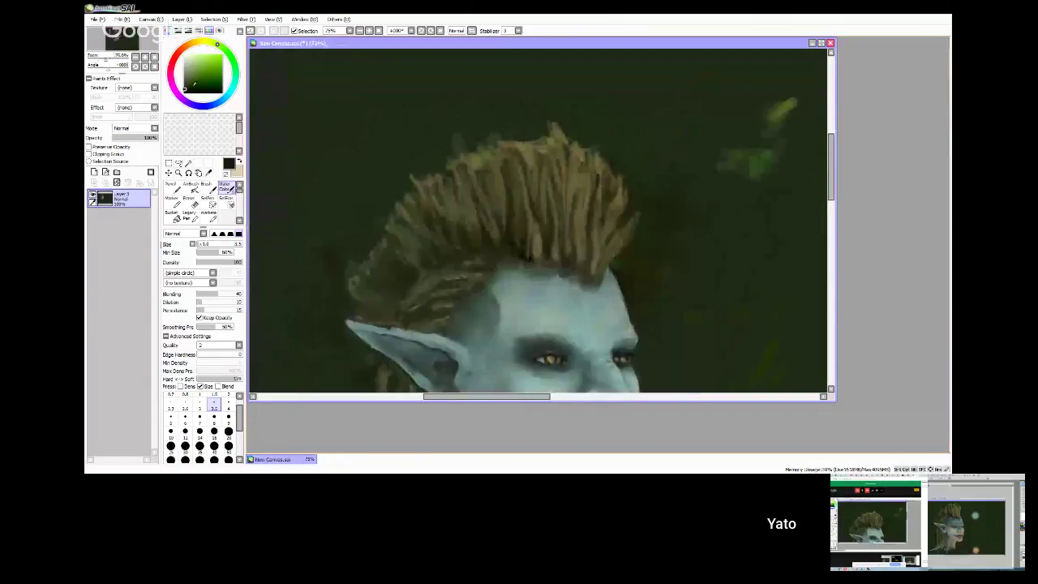
click(214, 418)
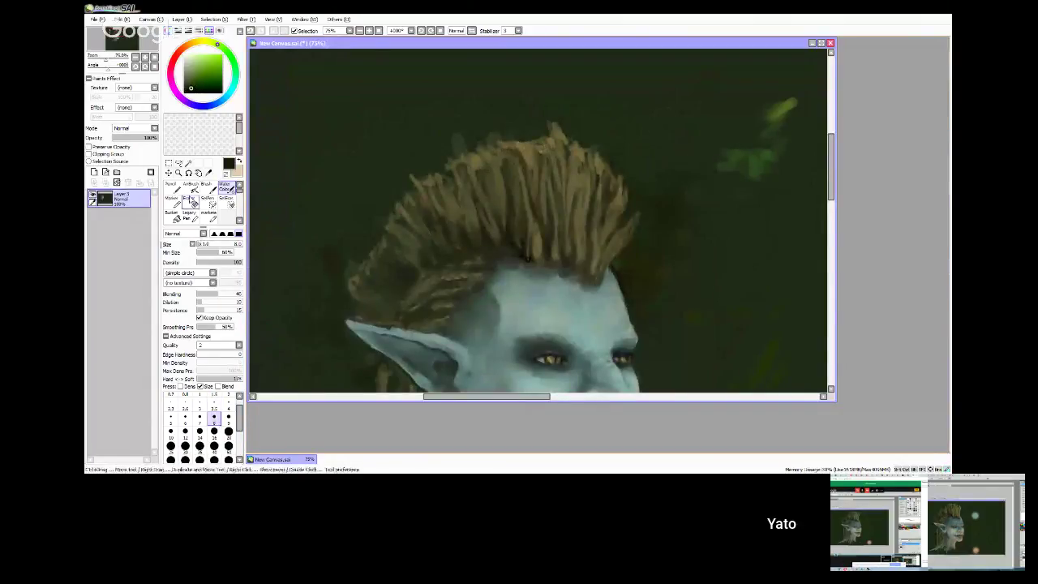
click(191, 186)
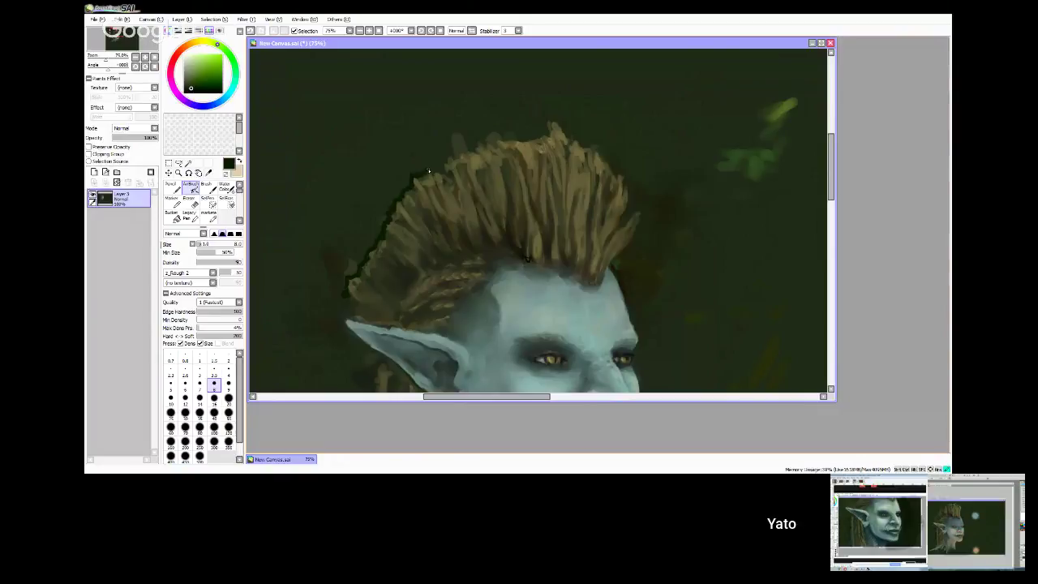
mouse_move(445, 167)
mouse_down()
mouse_move(459, 146)
mouse_move(537, 140)
mouse_move(553, 121)
mouse_move(598, 150)
mouse_up()
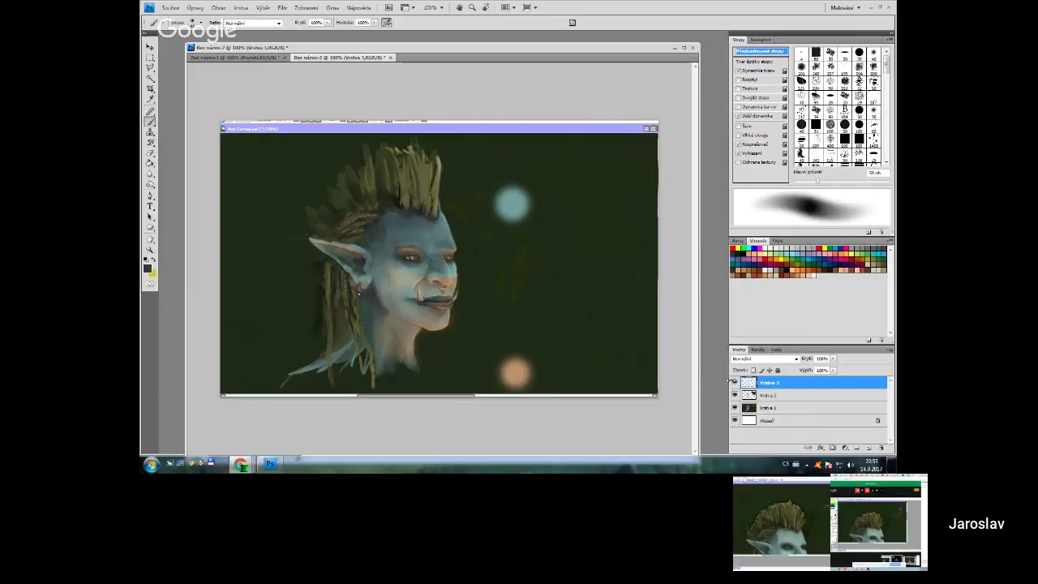
- Compare the Photoshop paint-over with the original head by hiding and showing the layers Vrstva 3 and Vrstva 2
click(735, 382)
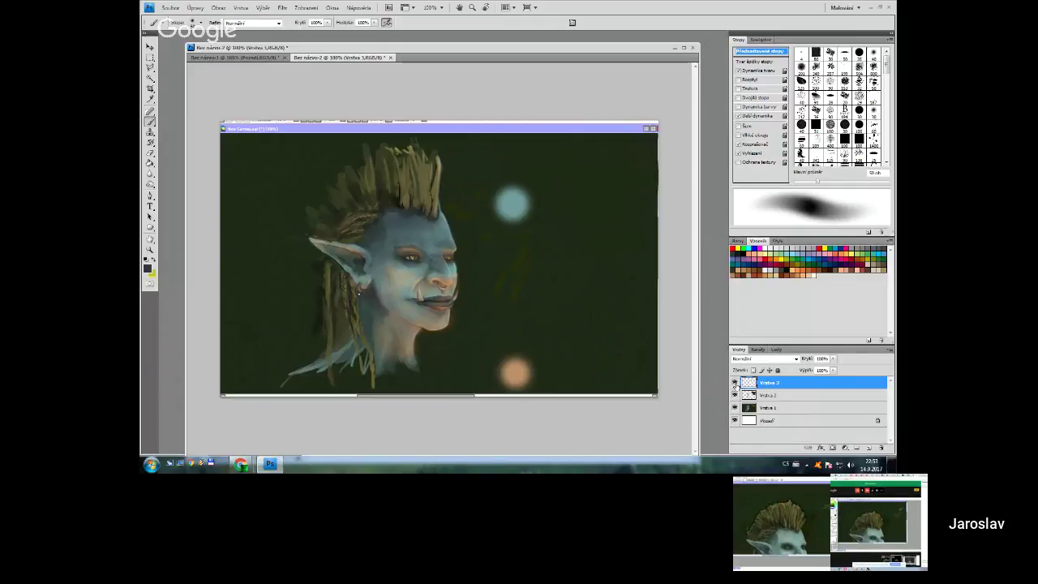
click(735, 383)
click(734, 383)
click(735, 395)
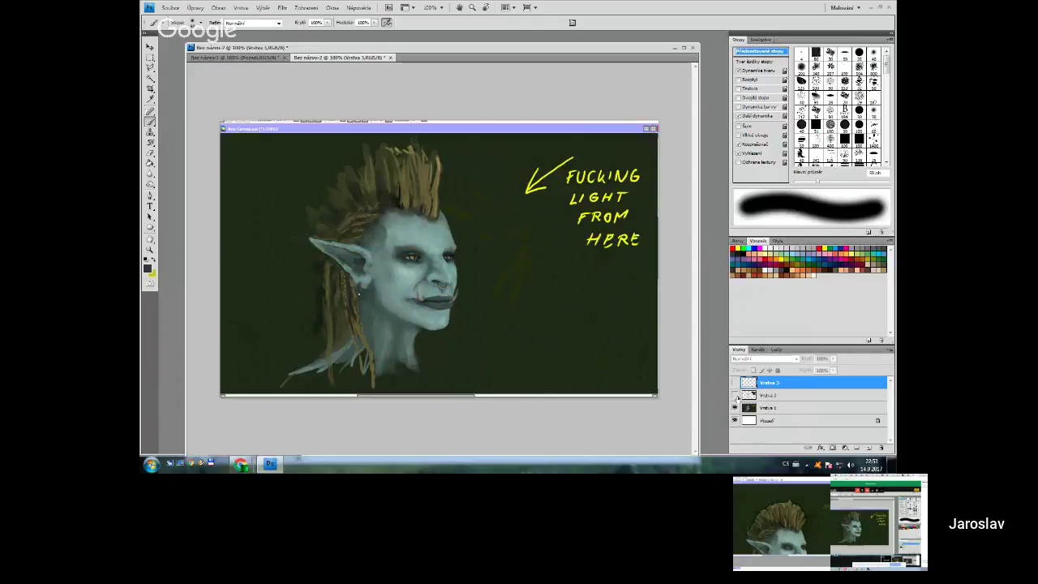
click(735, 395)
click(735, 383)
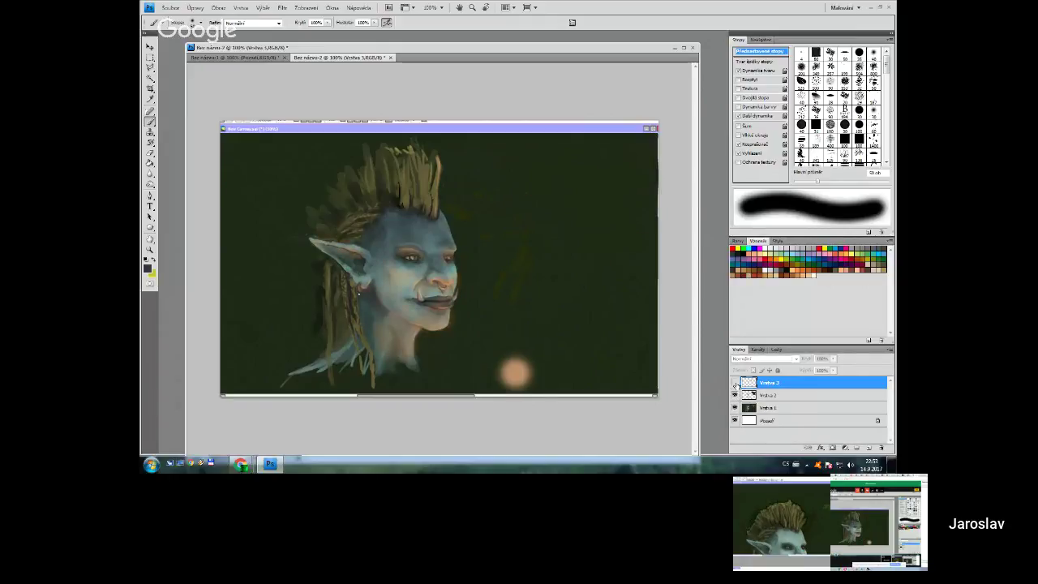
click(734, 382)
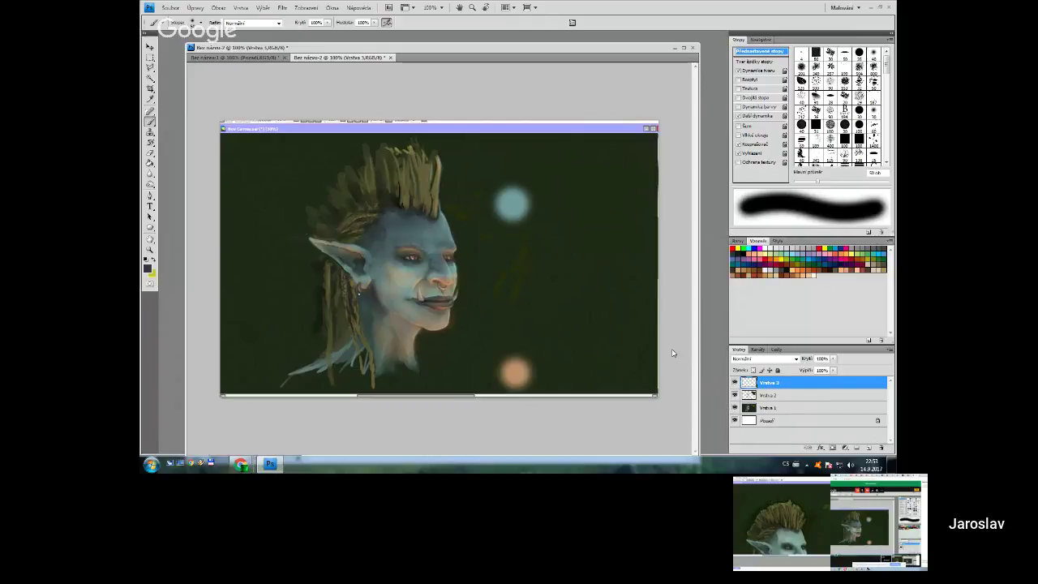
- Activate Vrstva 1 and retouch the dark area below the pointed ear's lobe with a 10 px brush
key(z)
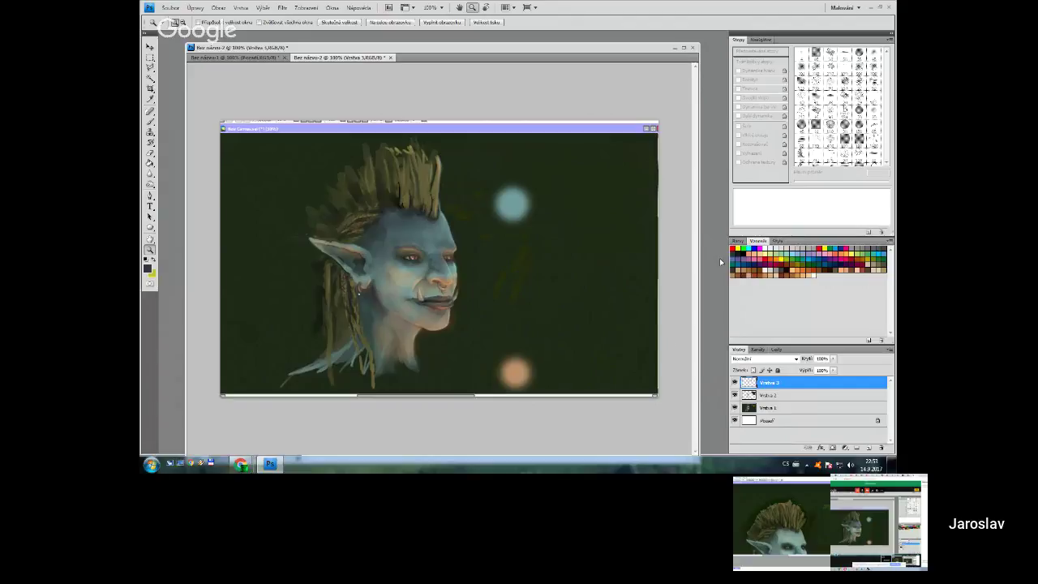
click(768, 407)
click(362, 301)
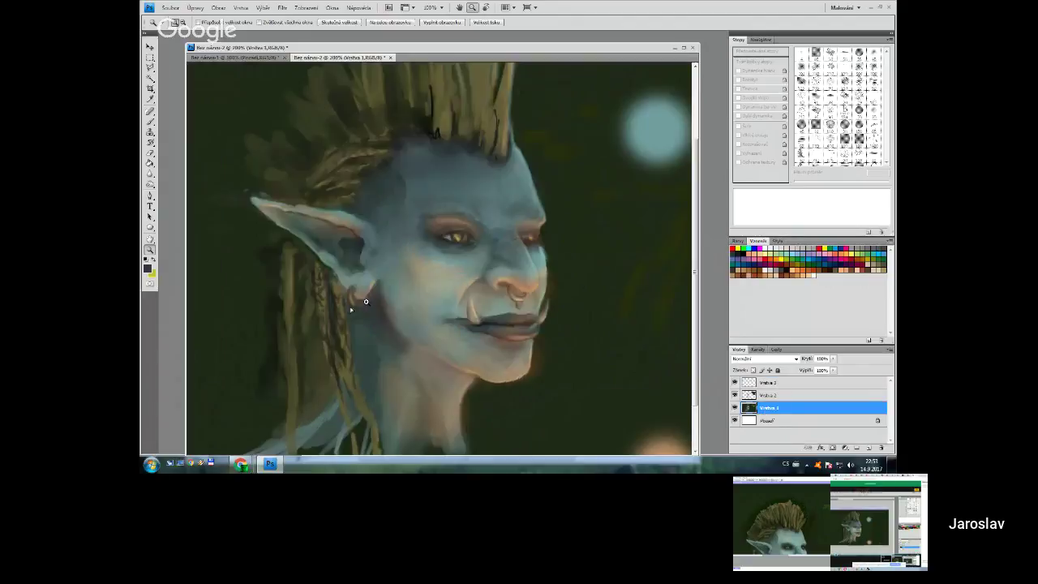
click(351, 309)
key(b)
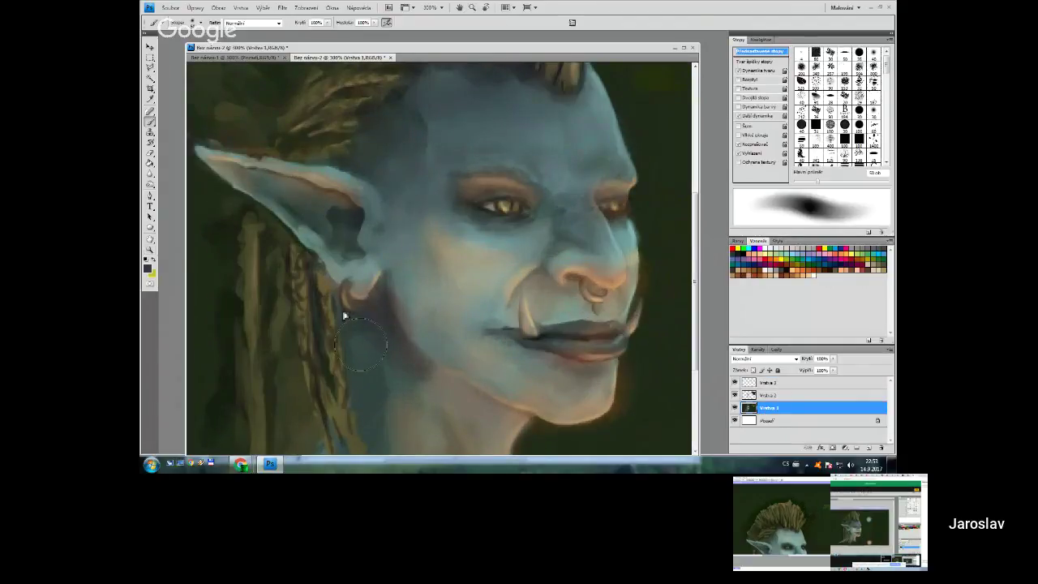
key(bracketleft)
key(bracketleft)
key(bracketleft)
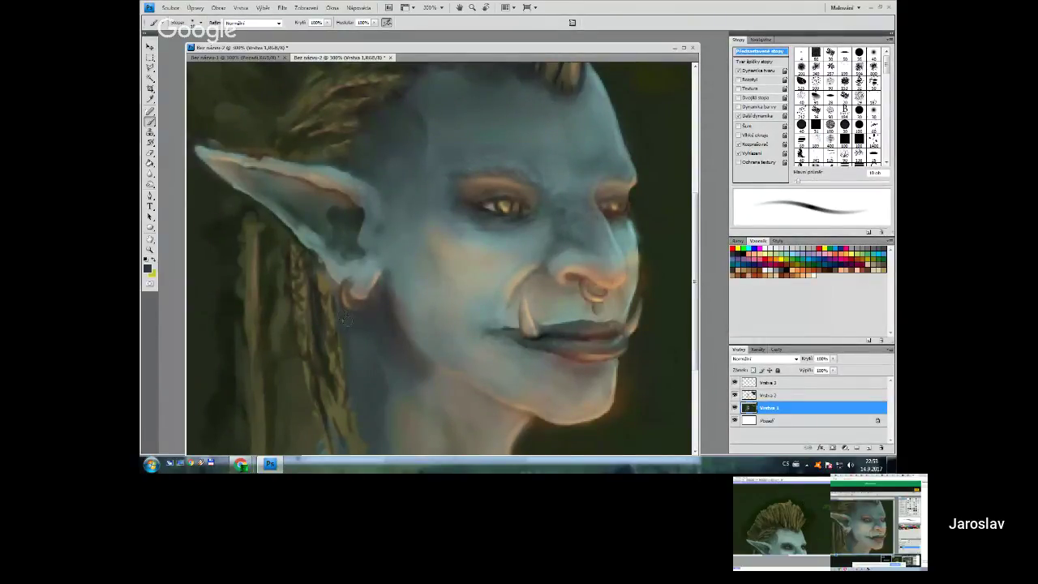
- Sample the warm tan beside the nose, refine the earring on the lobe with a 3 px brush, and activate Vrstva 2
alt+click(617, 276)
key(bracketleft)
key(bracketleft)
key(bracketleft)
key(bracketleft)
key(bracketleft)
key(bracketleft)
key(bracketleft)
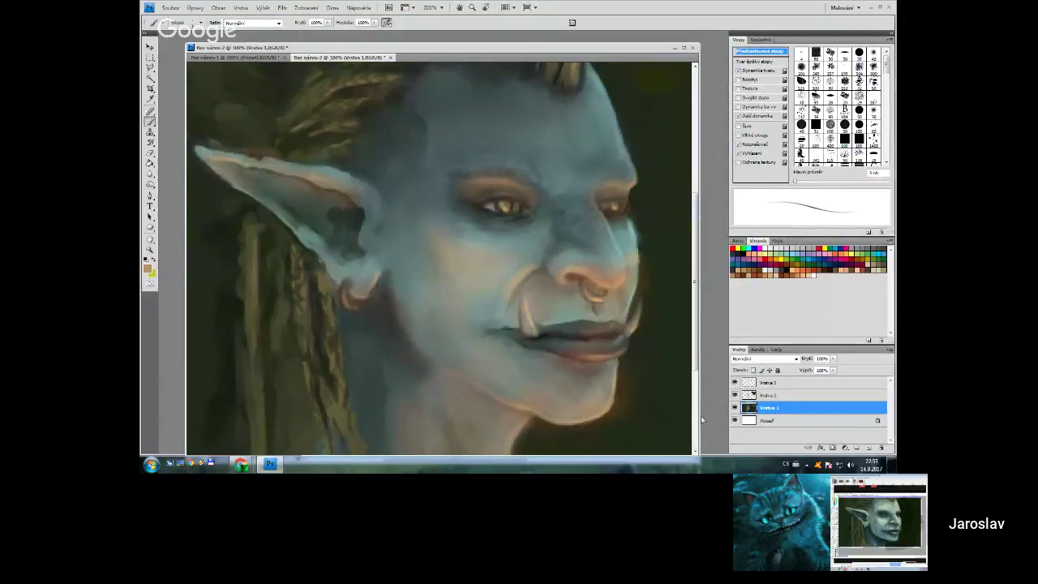
click(751, 397)
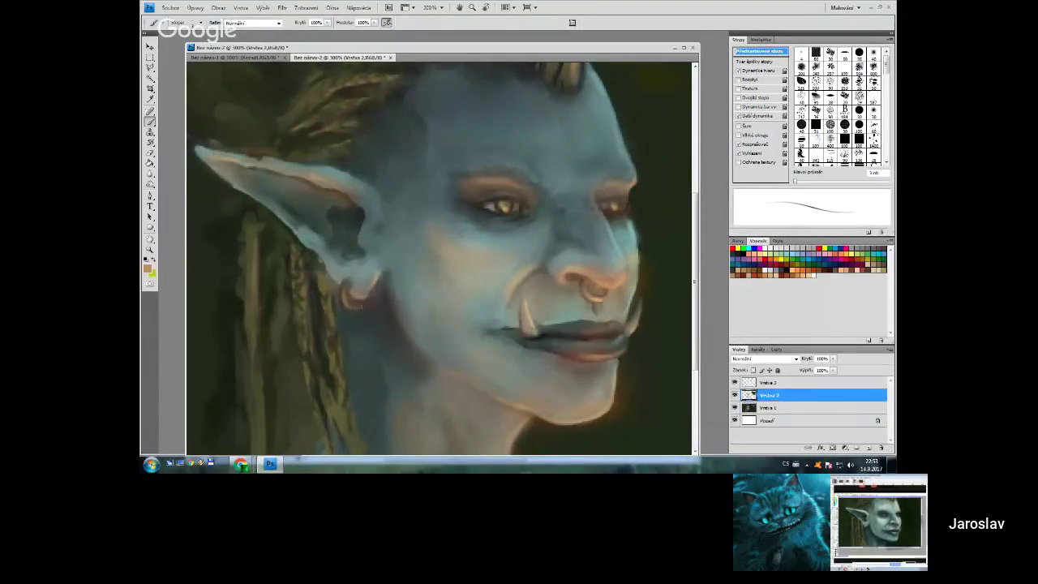
key(z)
alt+click(478, 324)
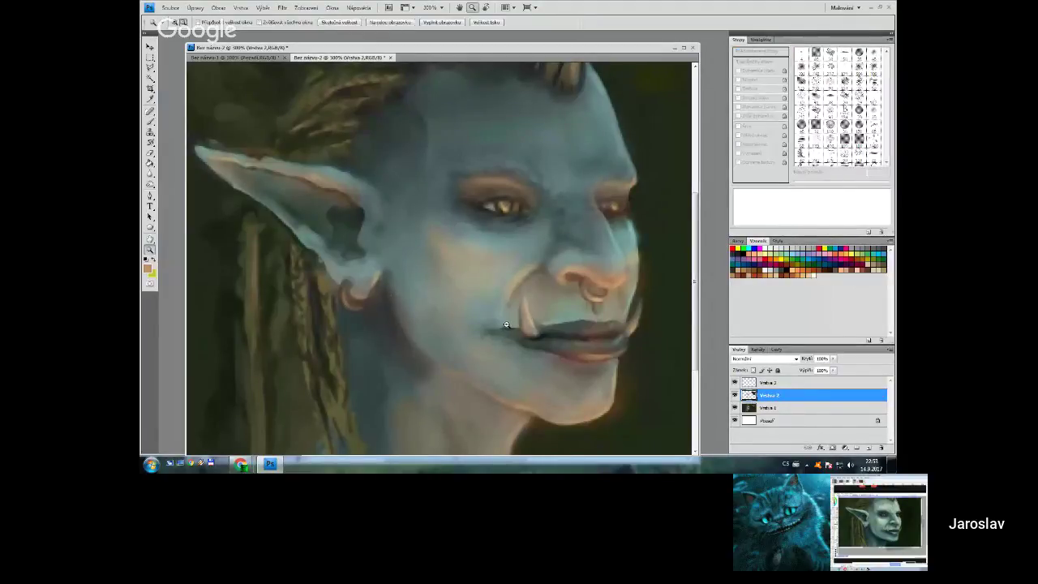
alt+click(475, 332)
alt+click(471, 339)
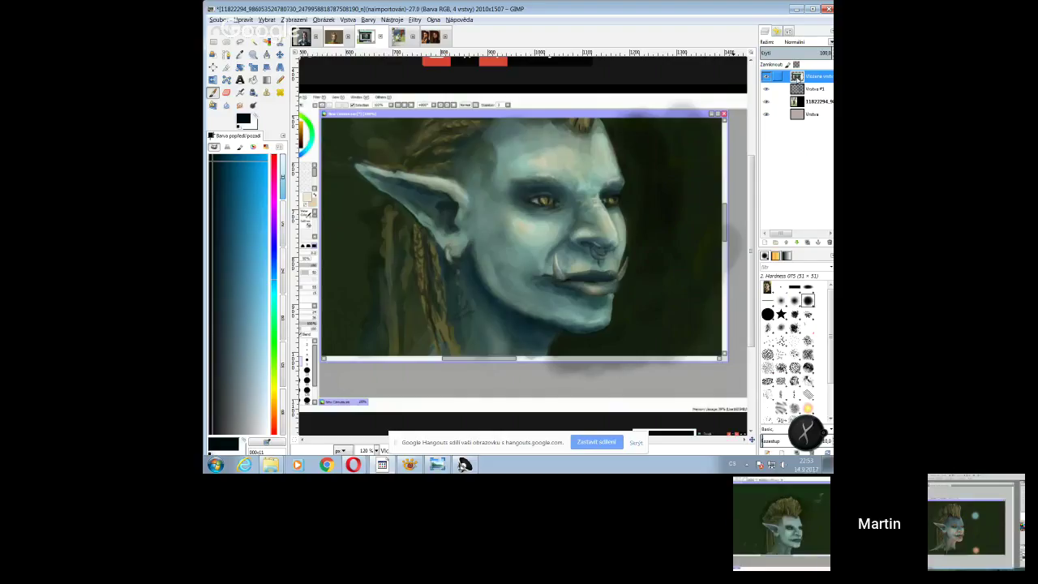
- Delete the pasted screenshot layer of the tusked head from the GIMP image, and check the shared screens in Hangouts
click(829, 242)
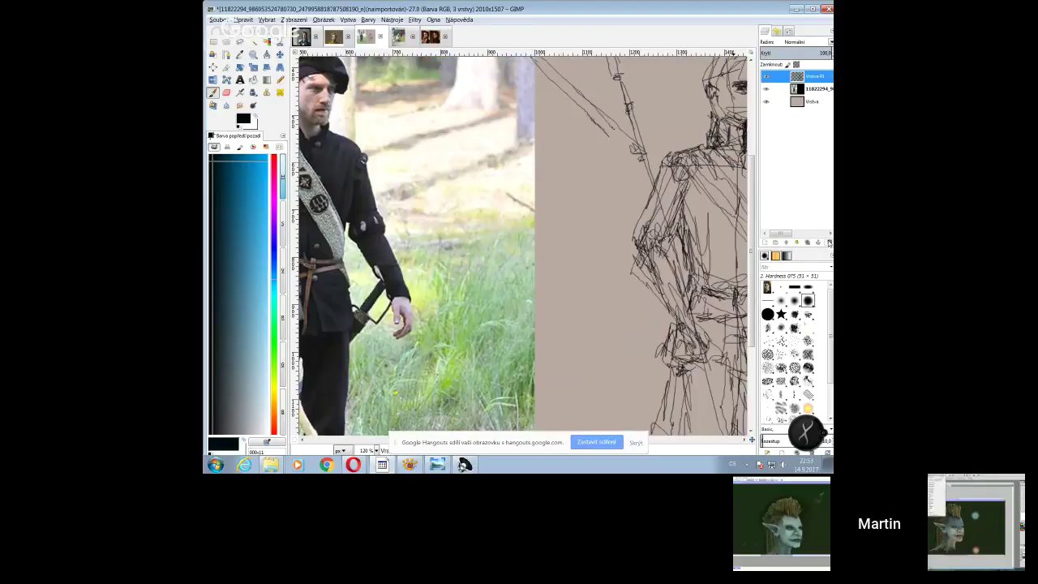
scroll(452, 138, down, 5)
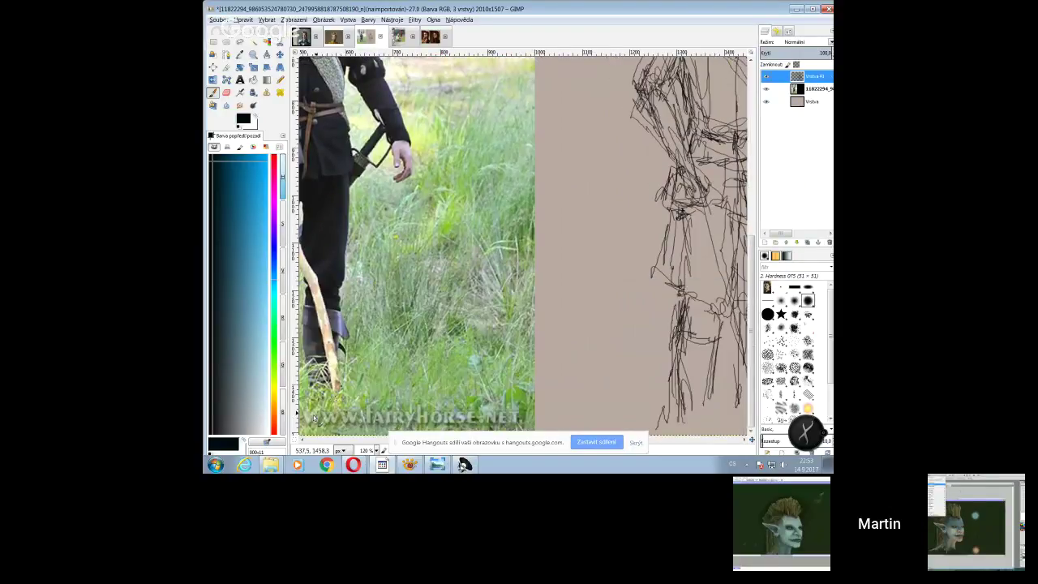
click(354, 464)
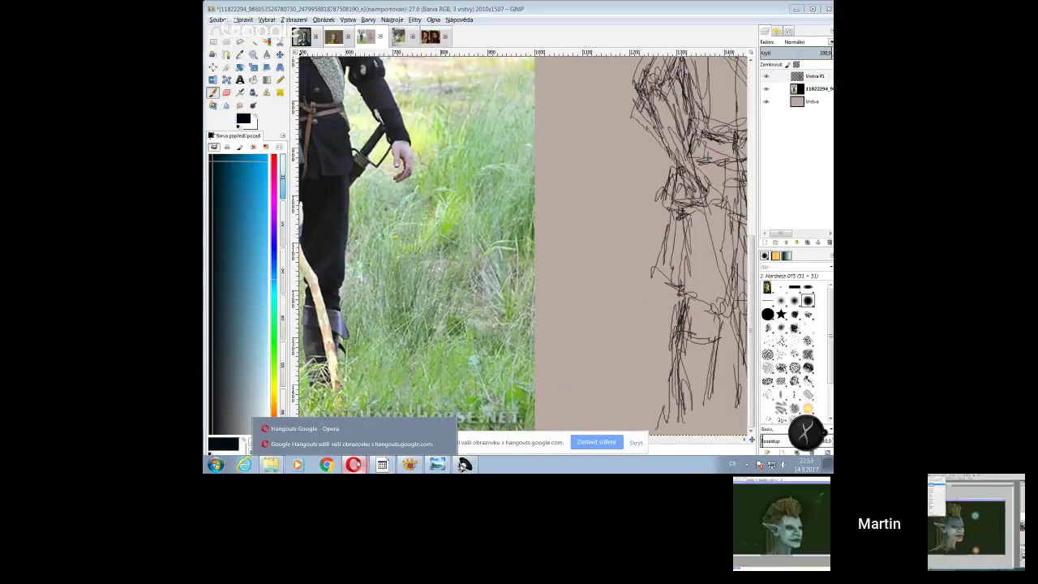
click(305, 428)
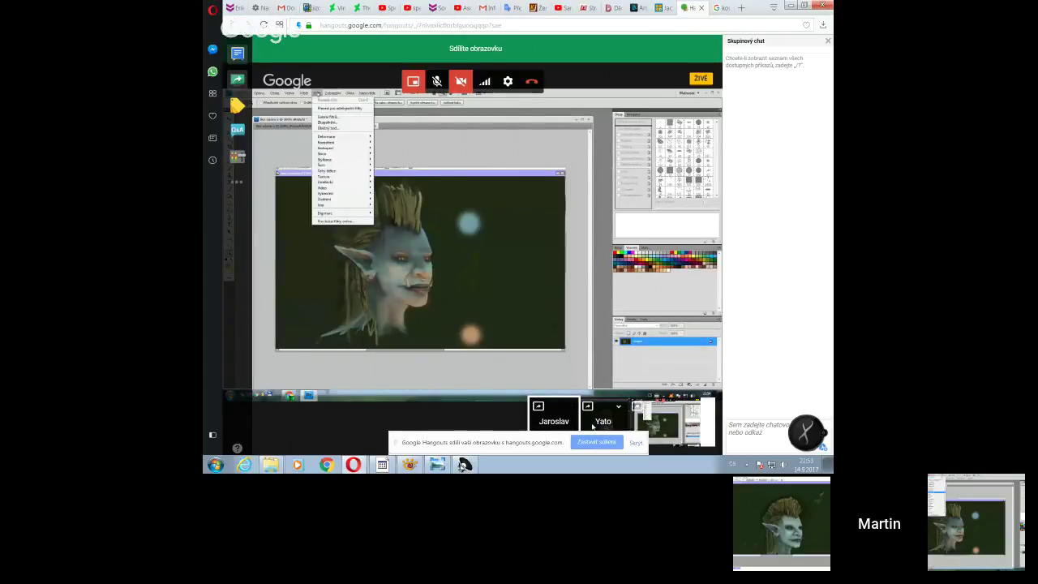
key(alt+Tab)
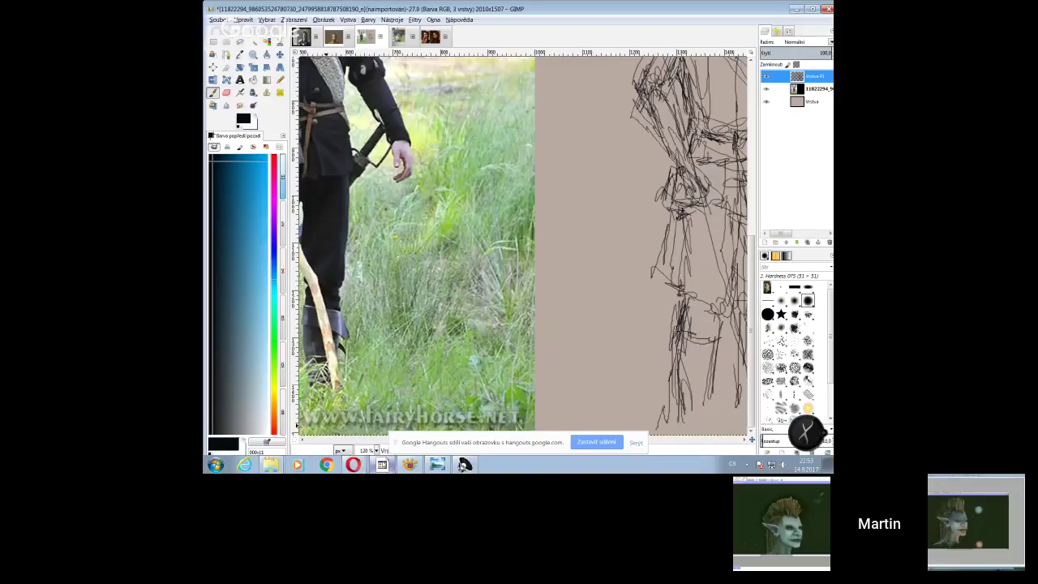
- In the wreathed woman's image, sample a dark reddish brown beside her face and rework the loose strands with higher brush opacity
click(431, 36)
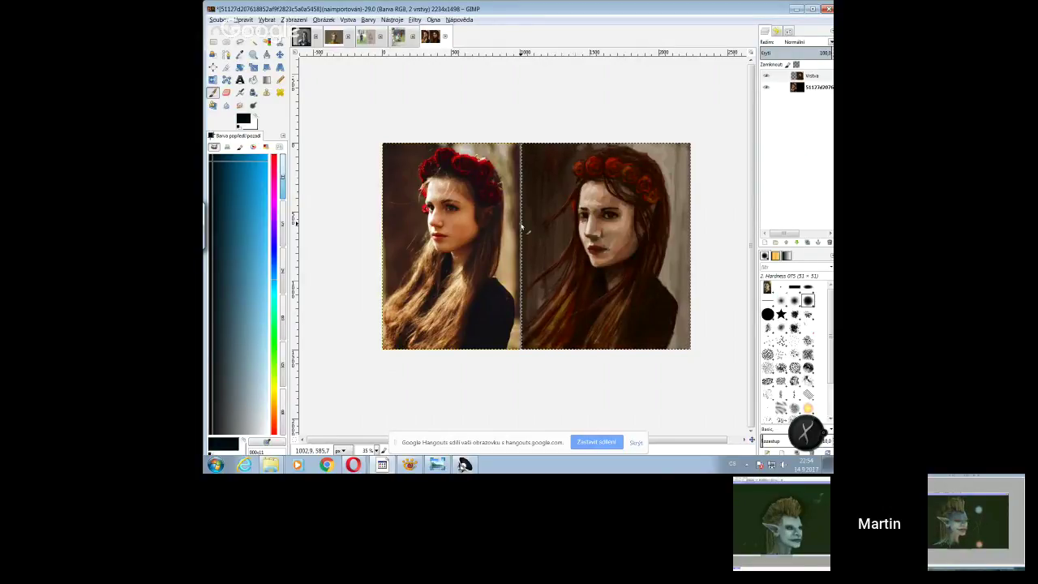
key(o)
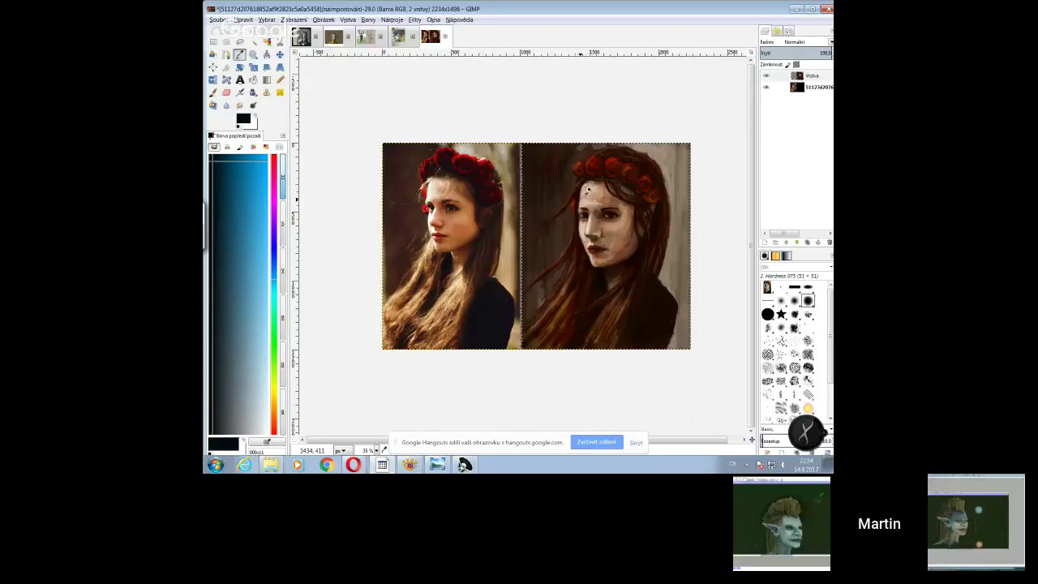
click(563, 190)
key(p)
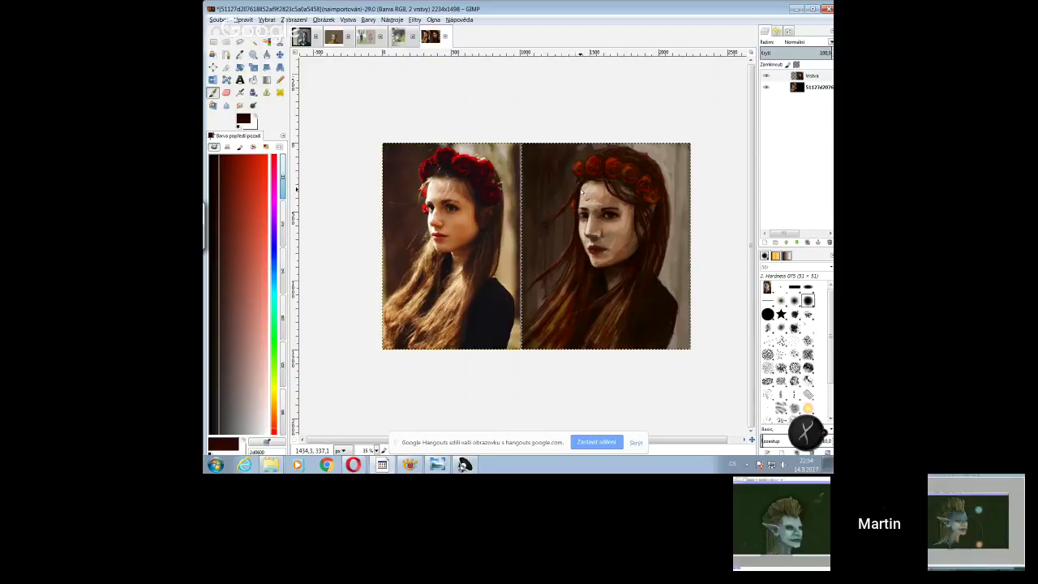
click(787, 30)
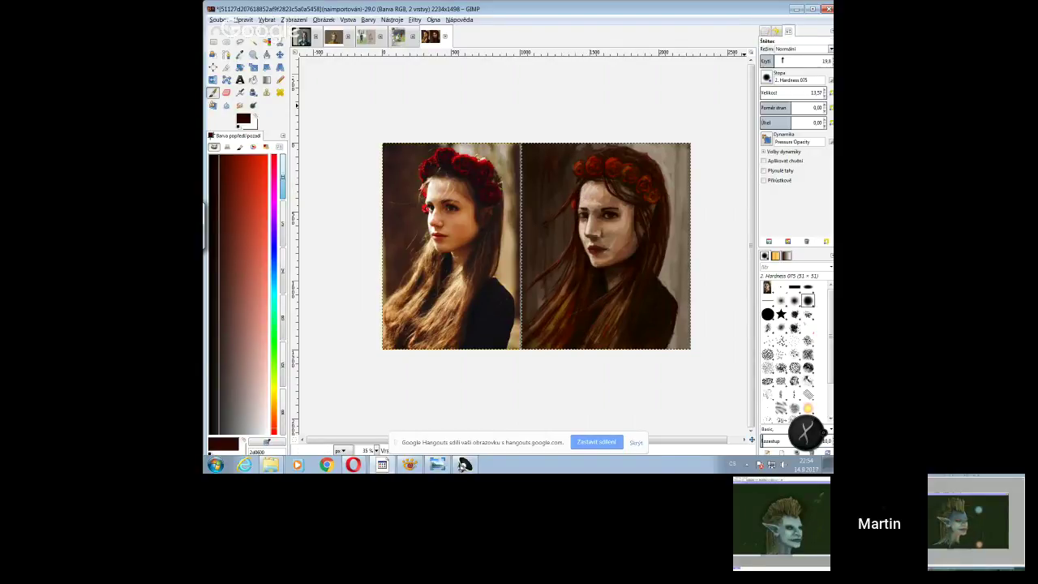
drag(776, 62, 783, 61)
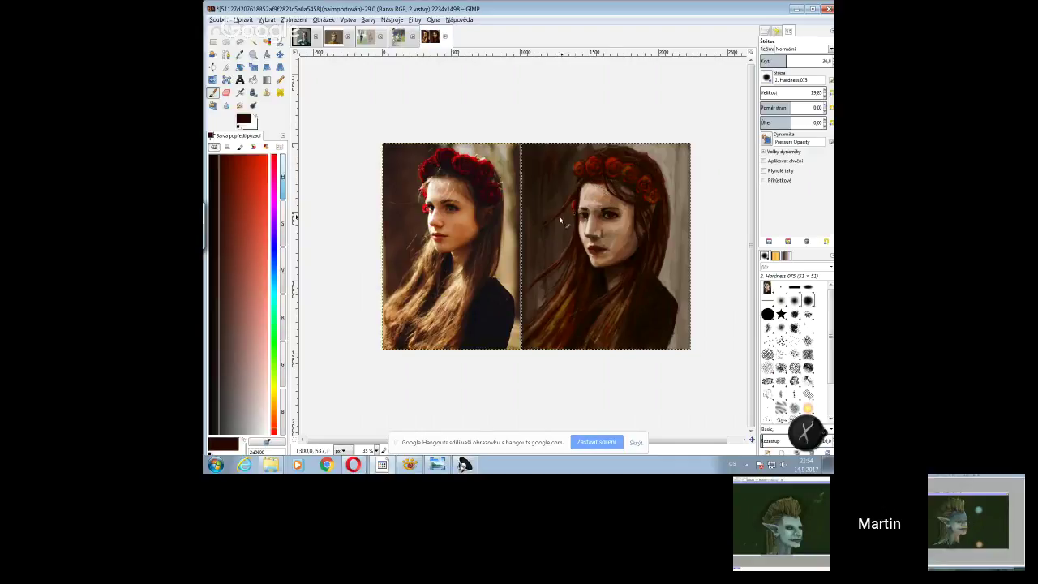
- Sample the tan skin tone from the painted woman's forehead and retouch her face near the hairline
click(240, 54)
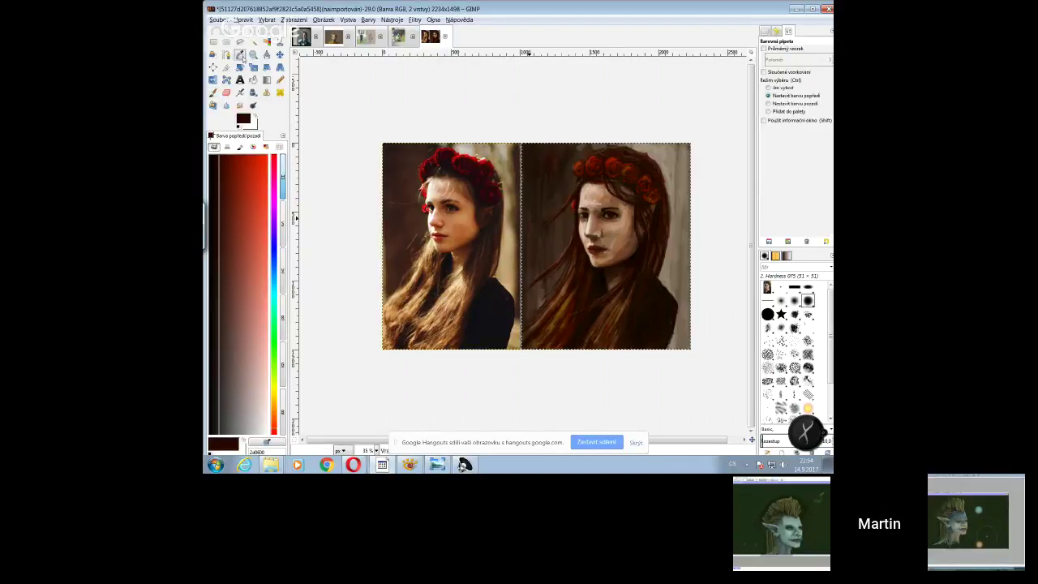
click(598, 186)
key(p)
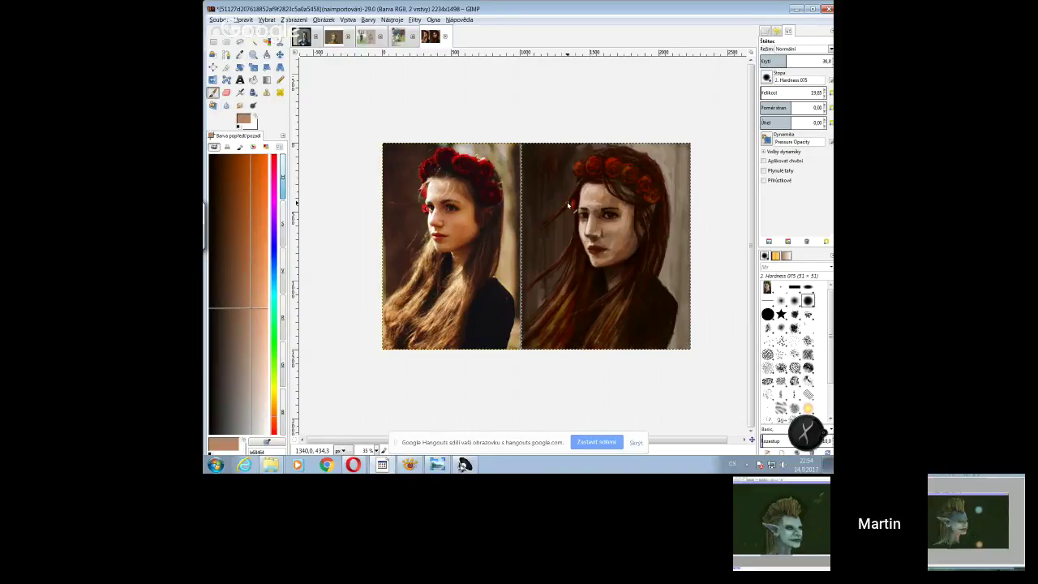
- Sample red from the painted wreath and detail its roses with a smaller Oils 02 brush
key(o)
click(595, 153)
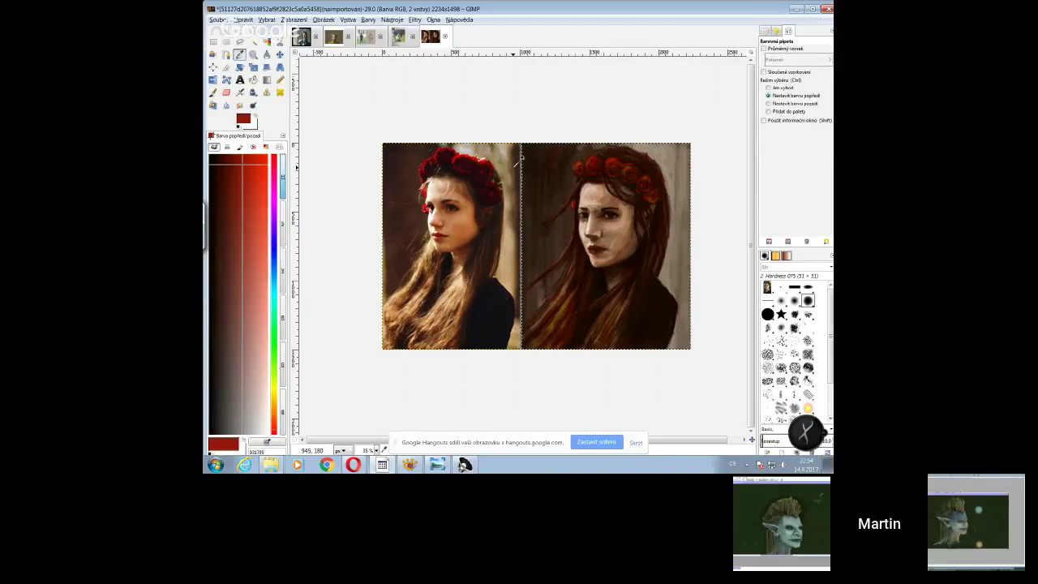
key(p)
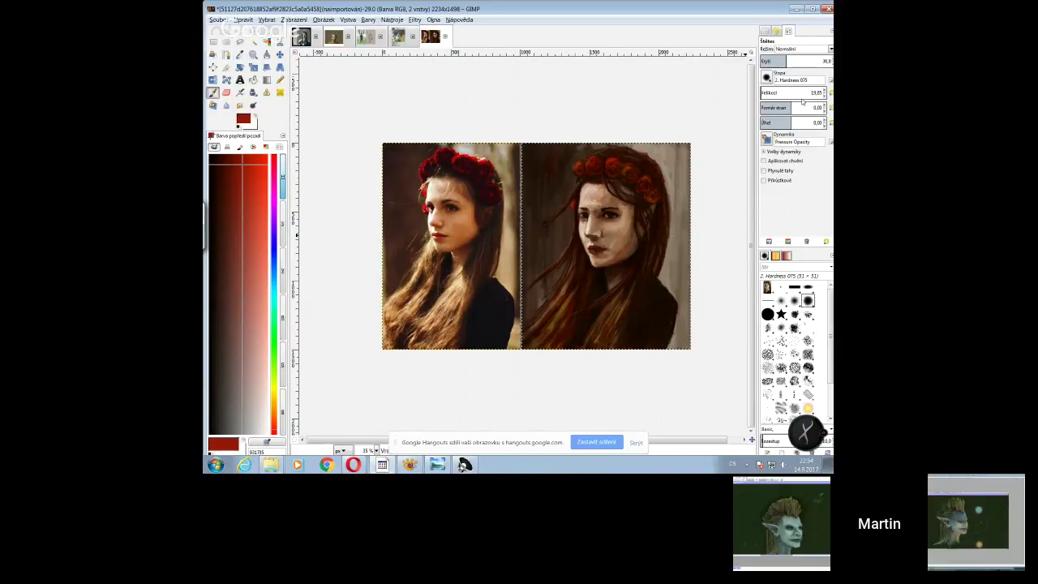
click(825, 96)
click(808, 379)
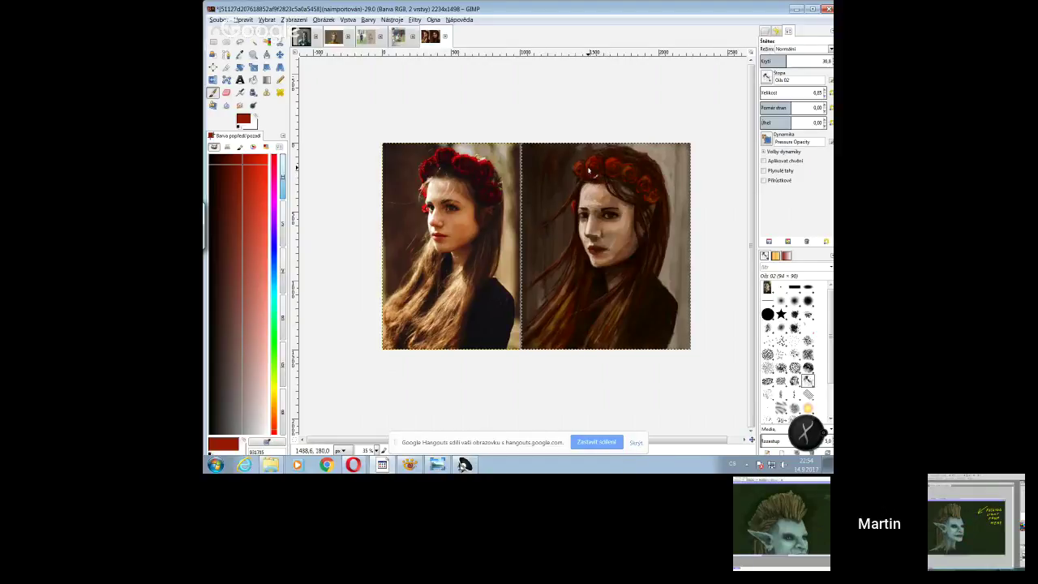
- Choose a very dark red, raise the brush opacity to about 63.7, and deepen the shadows between the painted wreath's roses
click(221, 165)
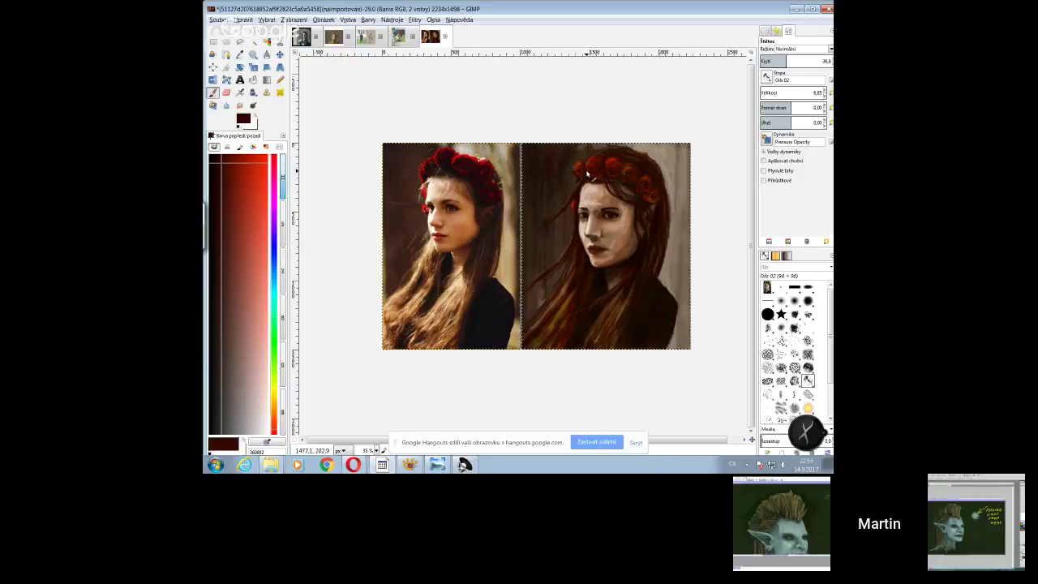
click(806, 60)
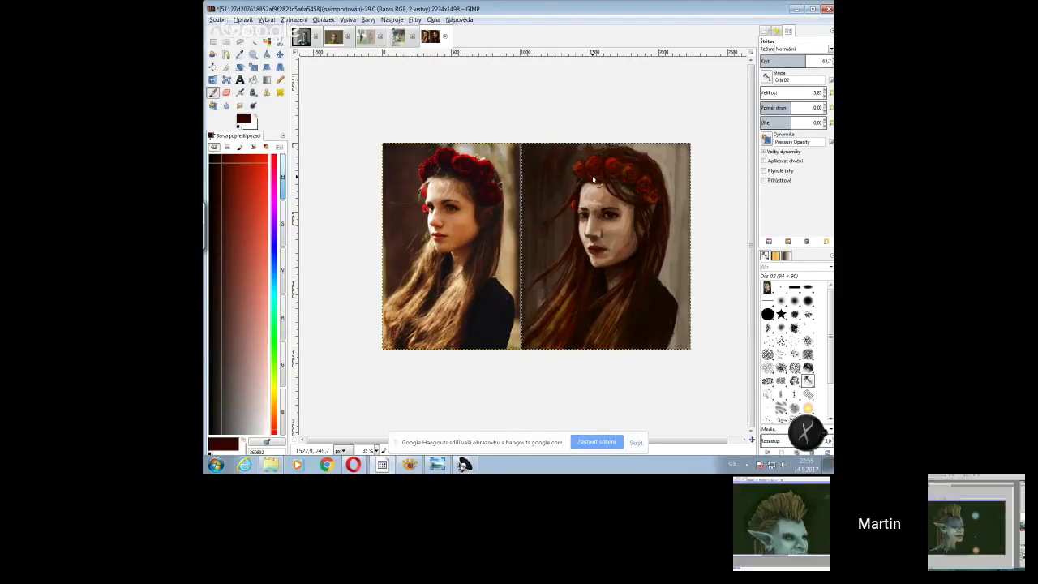
drag(591, 170, 649, 144)
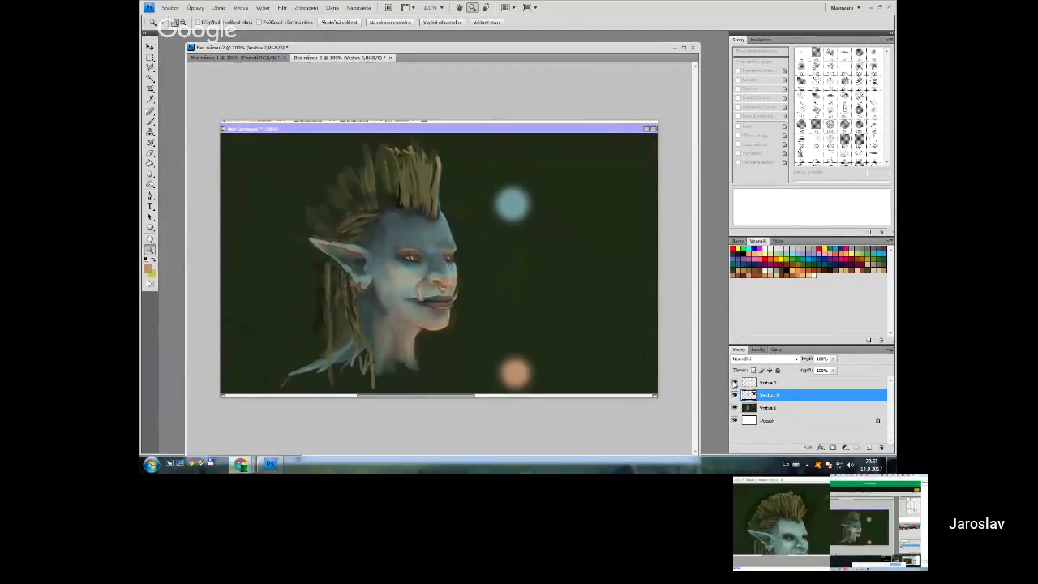
- In Photoshop, compare the creature's head with the warm-light layer Vrstva 2 and the light-spot layer Vrstva 3 shown and hidden
click(735, 382)
click(736, 382)
click(736, 382)
click(736, 382)
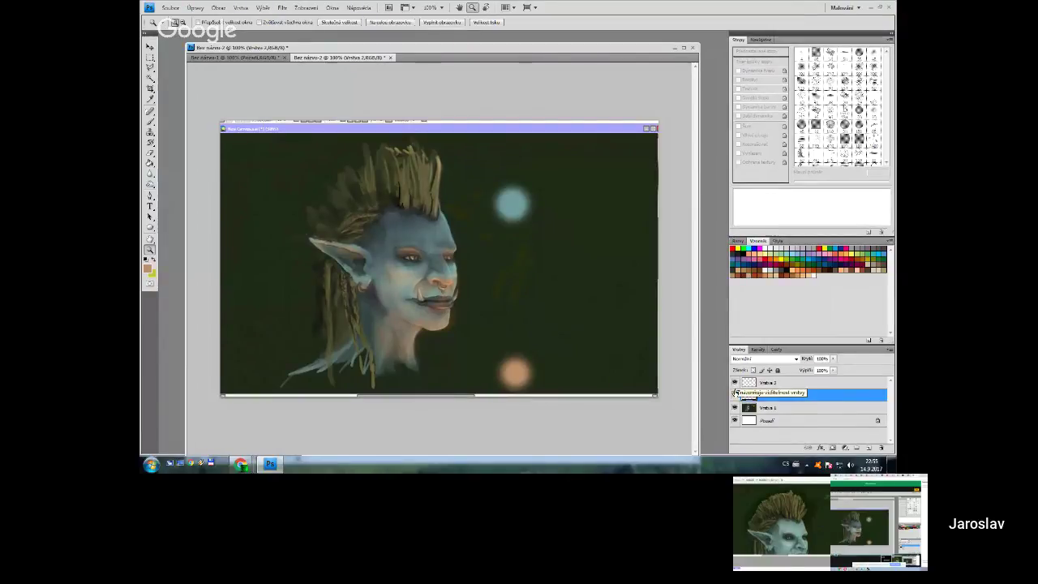
click(735, 394)
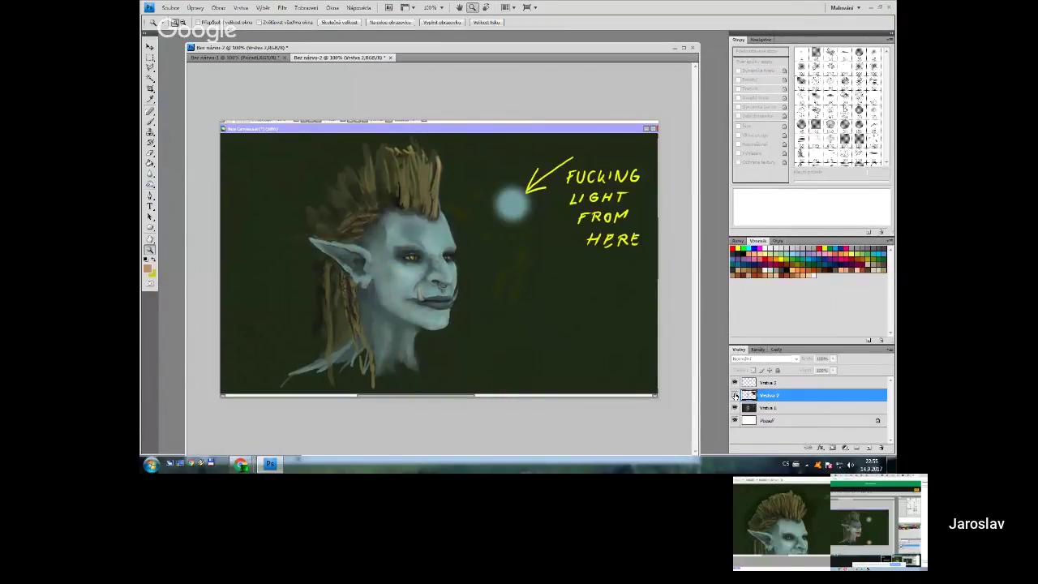
click(736, 394)
click(735, 394)
click(735, 394)
click(735, 394)
click(736, 394)
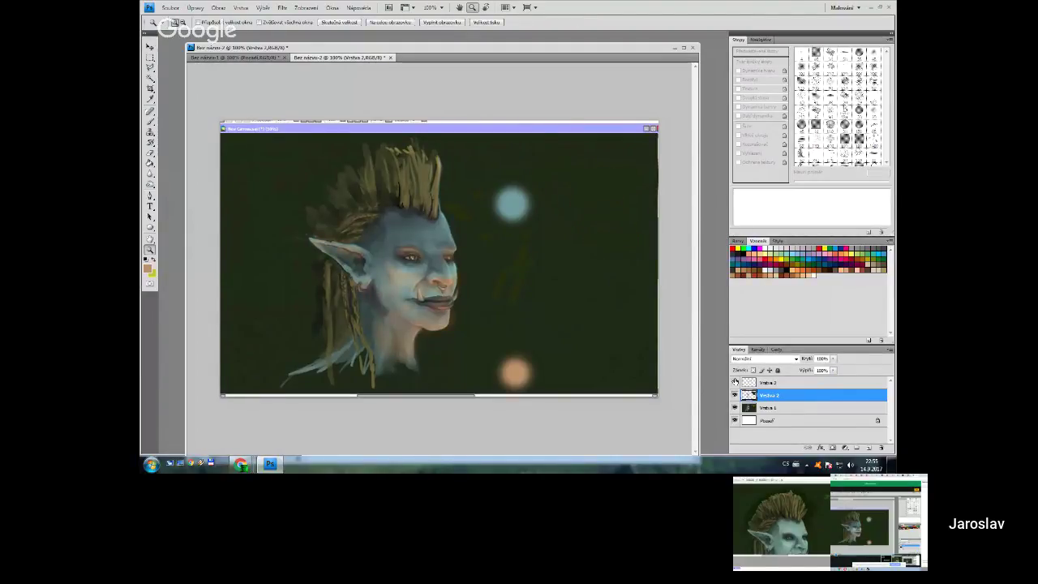
click(735, 382)
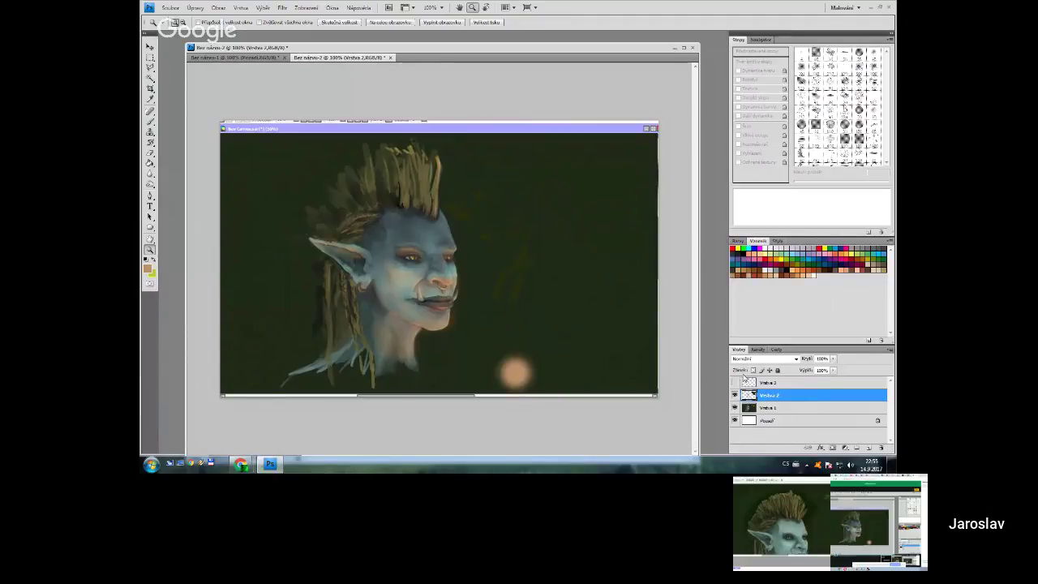
click(735, 382)
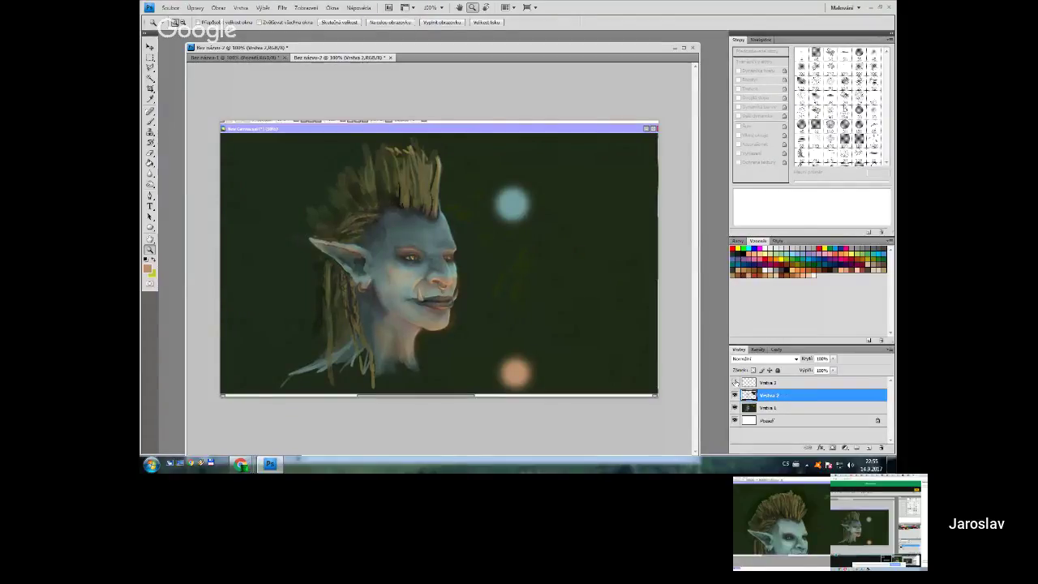
click(736, 382)
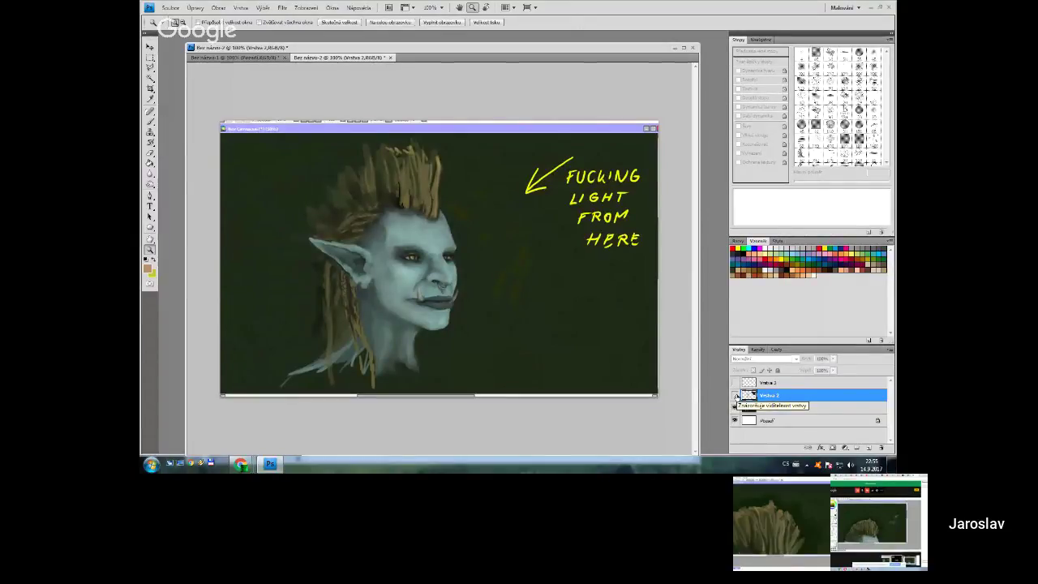
click(736, 382)
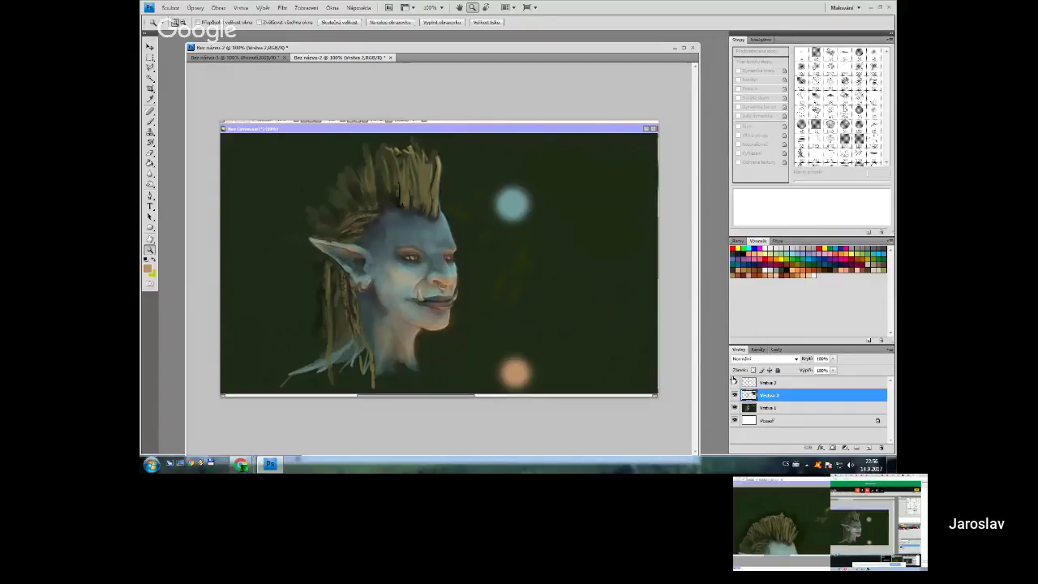
- Hide the layers Vrstva 3 and Vrstva 2, and add a new empty layer above Vrstva 2
click(734, 381)
click(735, 395)
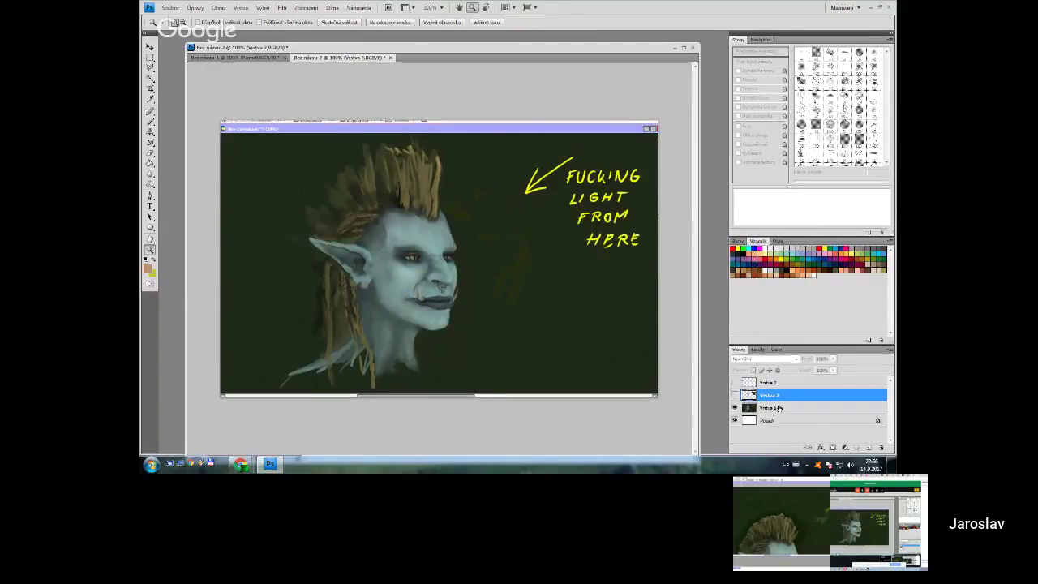
click(869, 447)
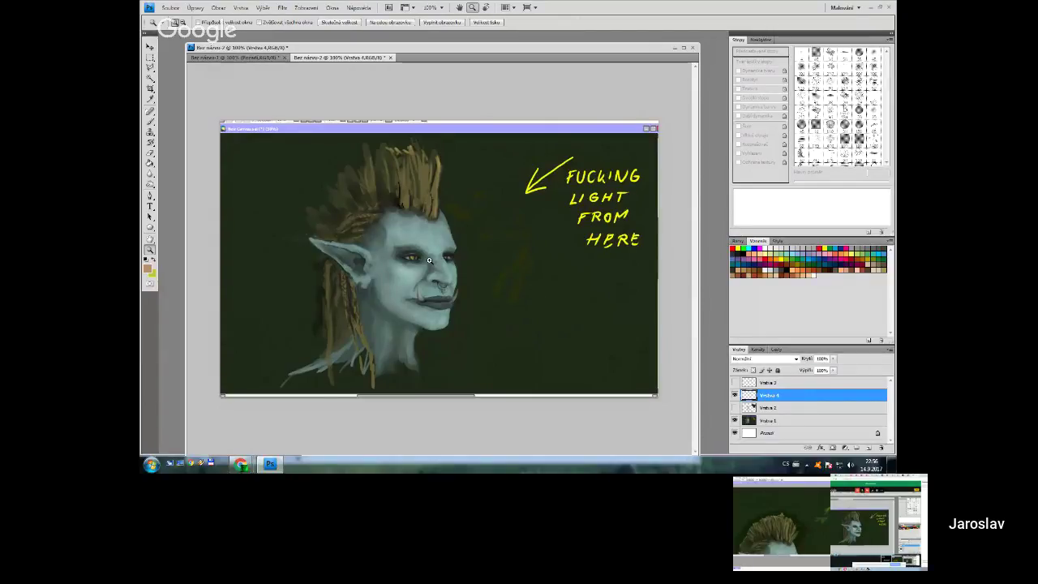
- Set the foreground colour to a very pale yellow for brush highlights on the creature's face
click(434, 373)
key(b)
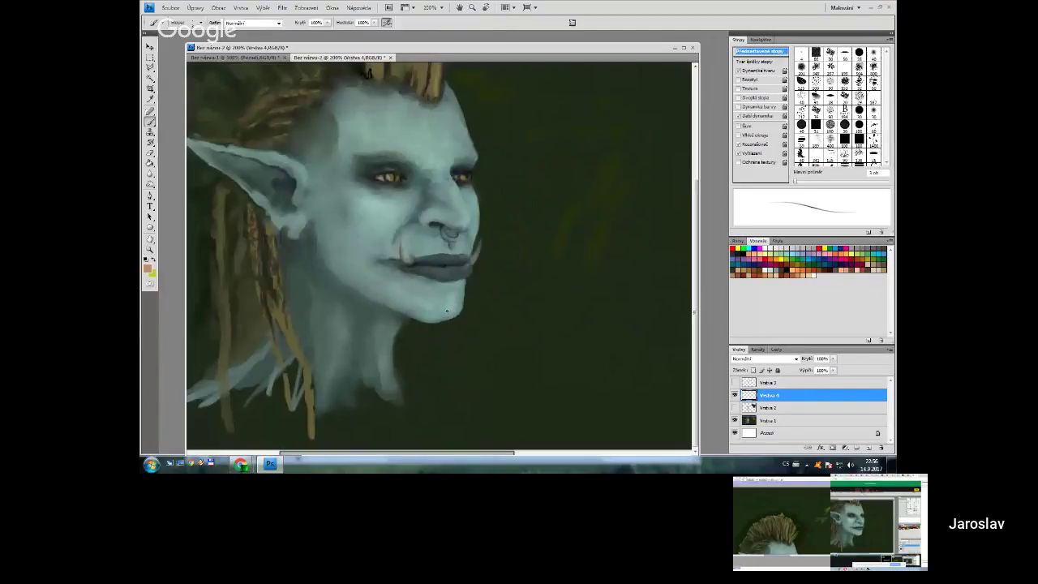
click(147, 268)
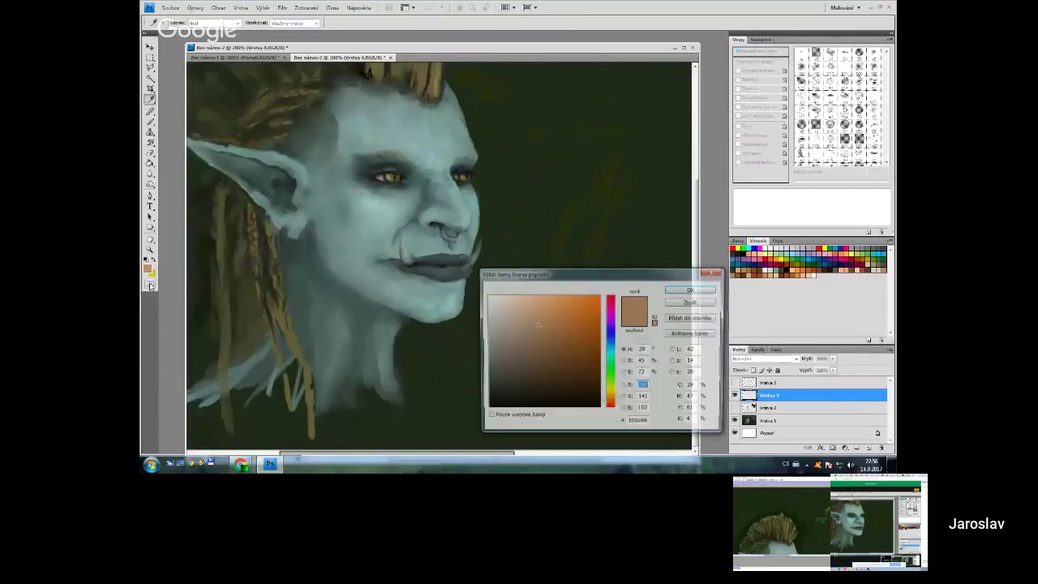
click(603, 392)
drag(517, 308, 514, 296)
click(682, 290)
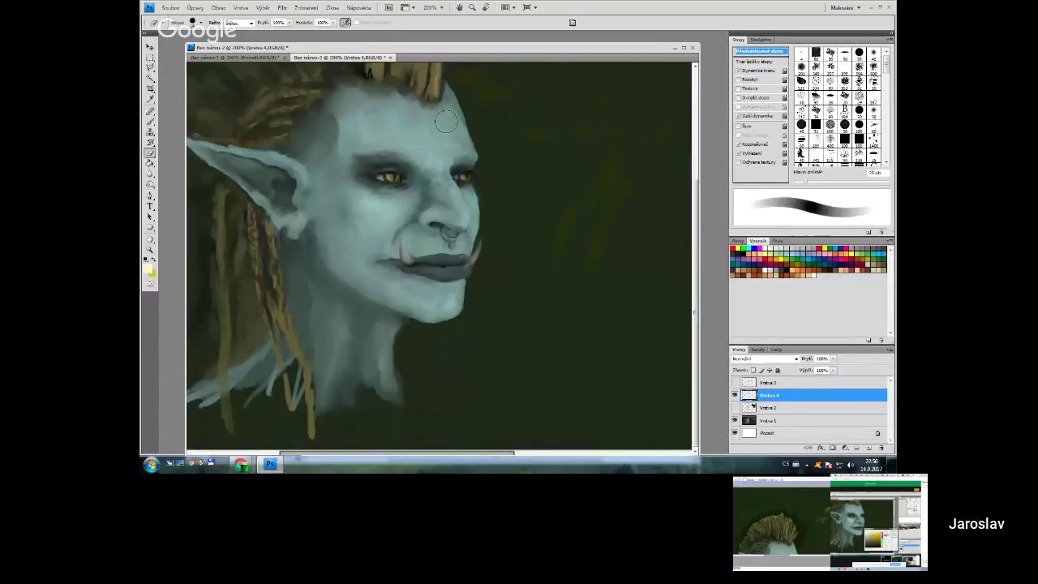
- Paint soft pale yellow highlights on the creature's forehead and brow, adjusting the brush size up to about 30 px
key(a)
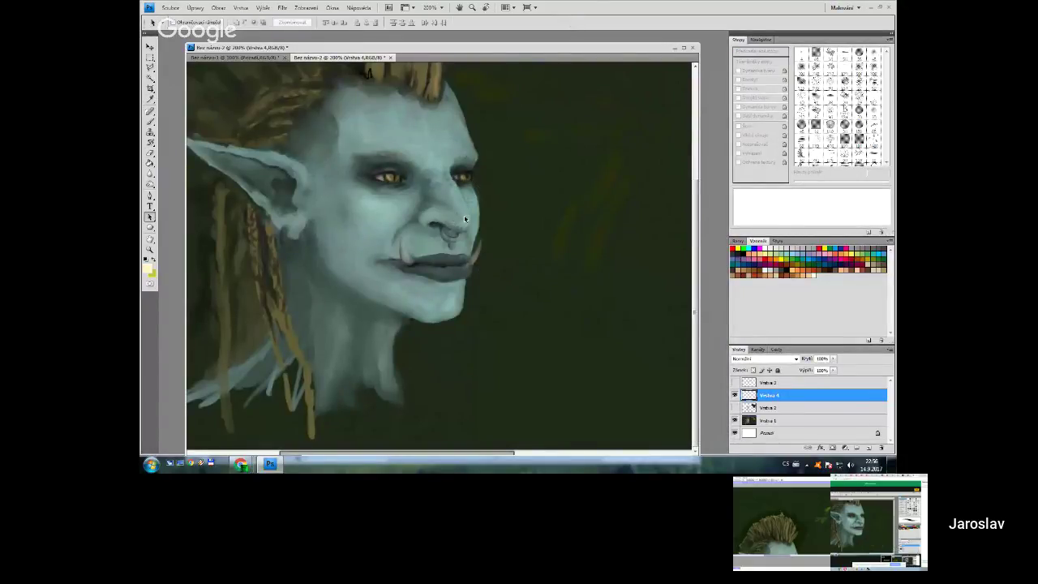
key(b)
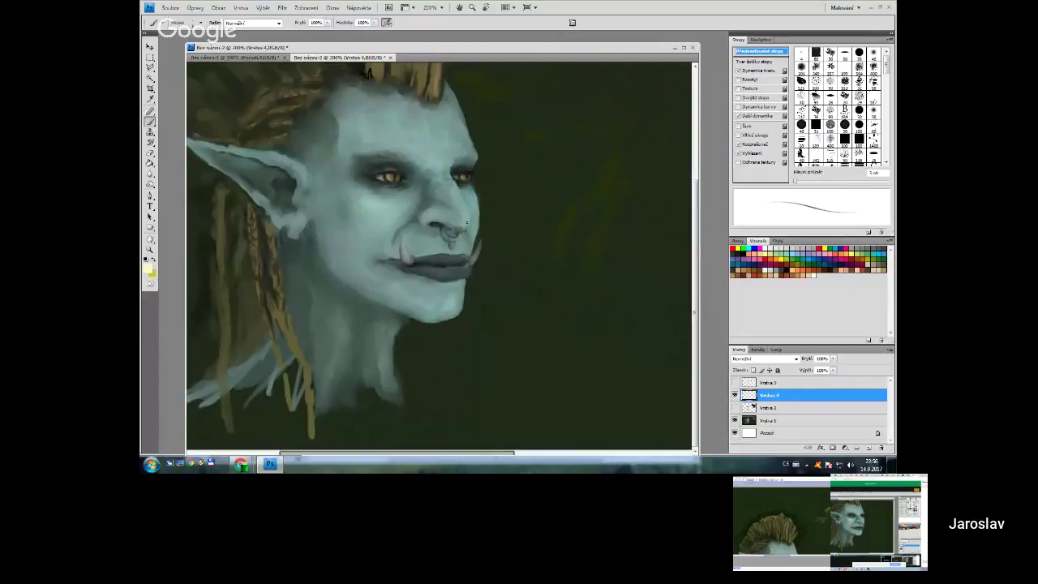
key(bracketright)
key(bracketright)
key(bracketright)
key(bracketright)
key(bracketright)
key(bracketright)
key(bracketright)
key(bracketright)
key(bracketright)
key(bracketright)
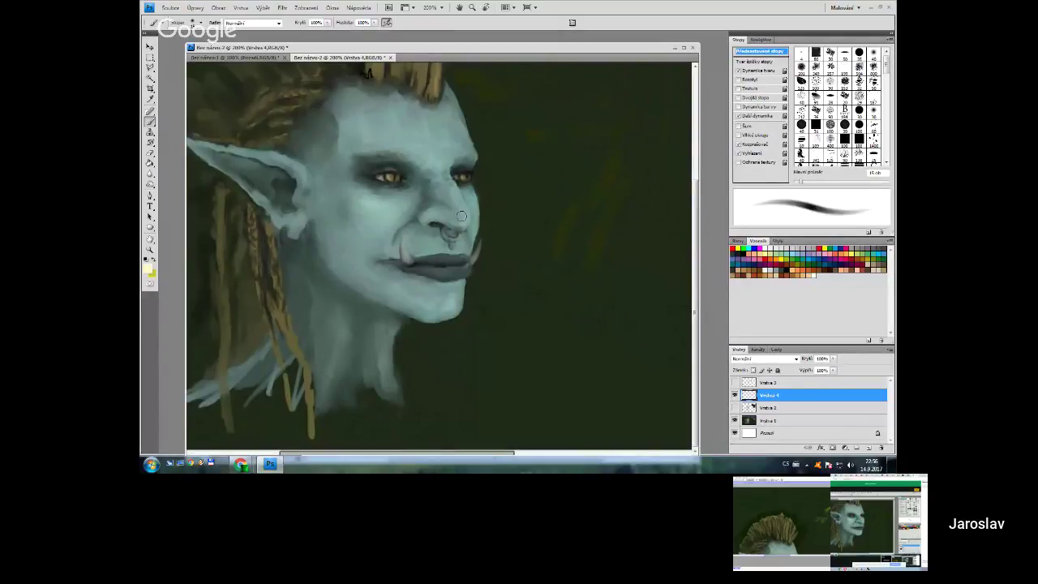
key(bracketleft)
key(bracketleft)
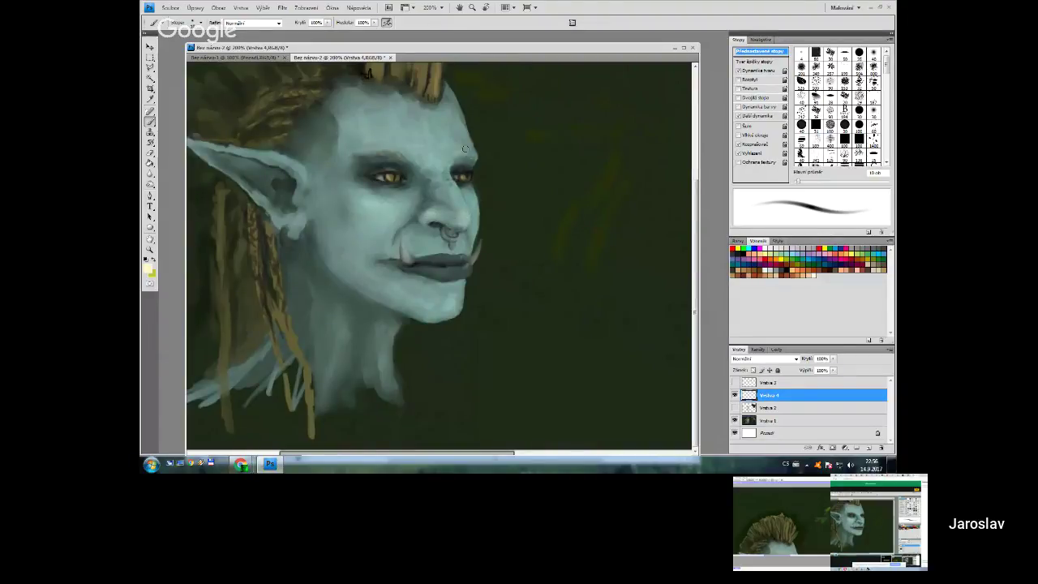
key(bracketright)
key(bracketright)
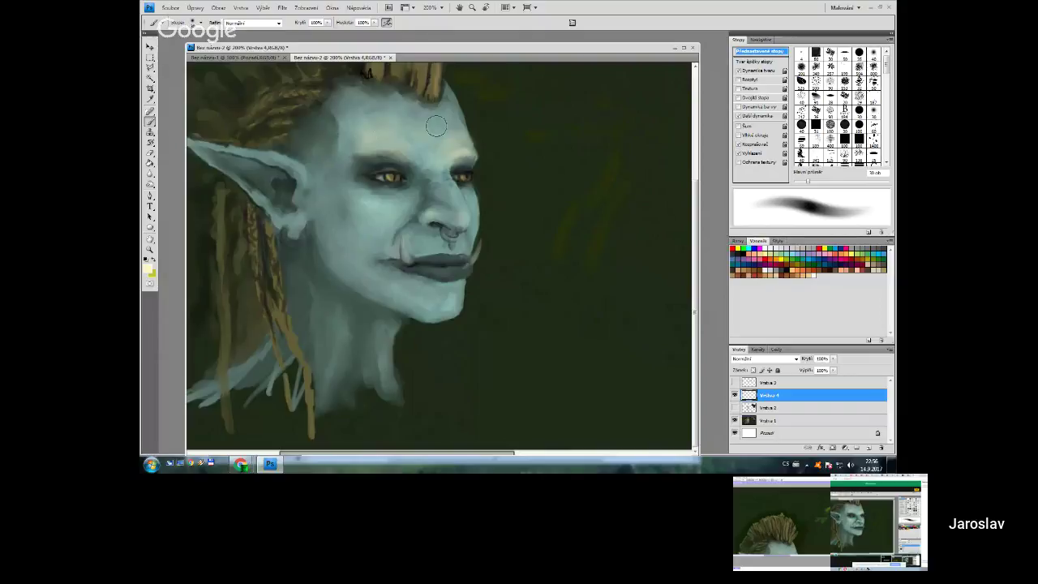
- Paint a small pale highlight on the tip of the creature's nose with a brush of about 5 to 9 px
key(bracketleft)
key(bracketleft)
key(bracketleft)
key(bracketleft)
key(bracketleft)
key(bracketleft)
key(bracketleft)
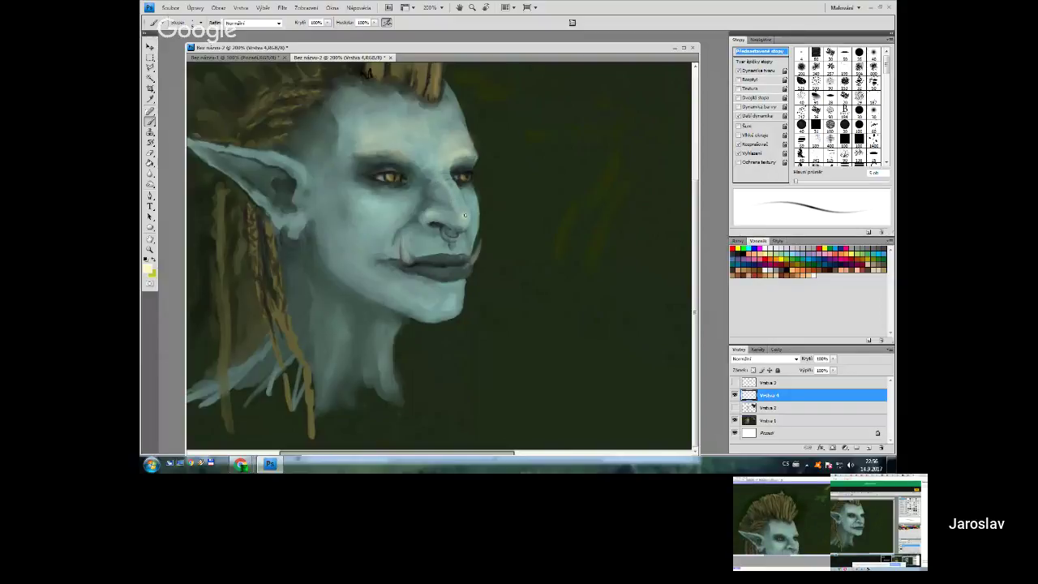
key(bracketright)
key(bracketright)
key(bracketright)
key(bracketright)
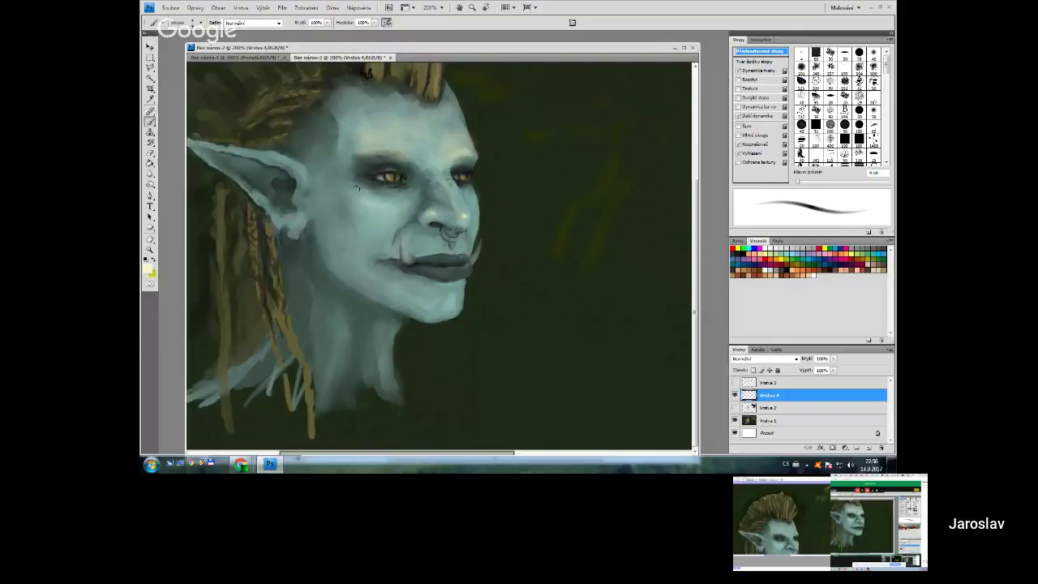
- Brighten the creature's eyes with tiny pale catchlights, using a brush of about 4 px
key(bracketleft)
key(bracketleft)
key(bracketleft)
key(bracketleft)
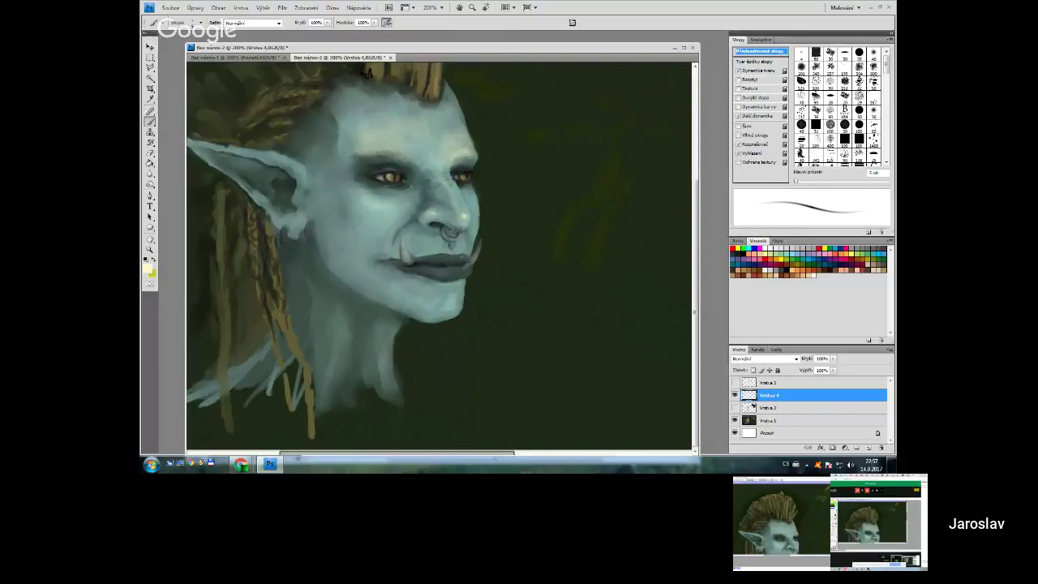
key(bracketleft)
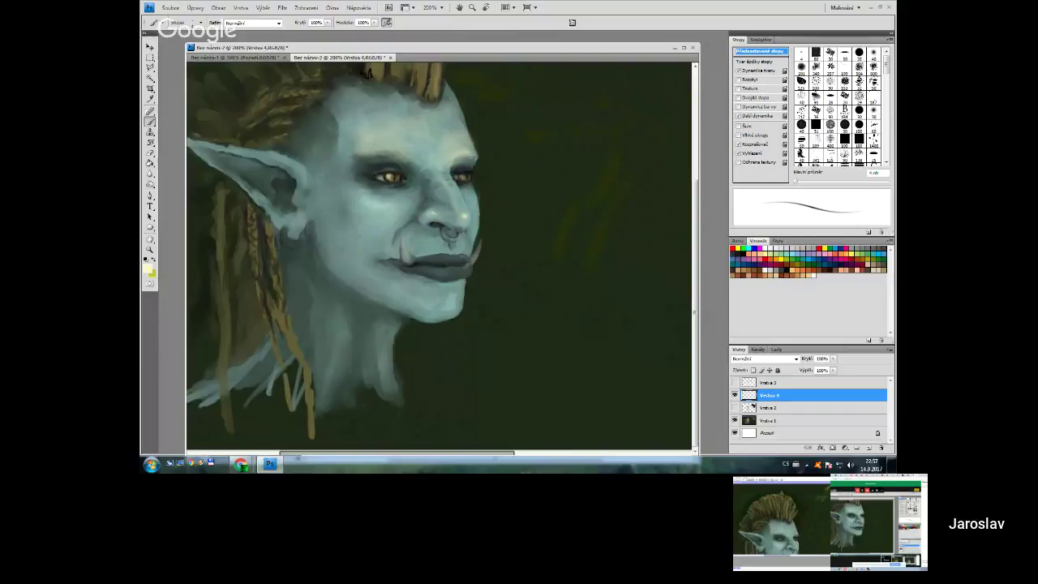
key(bracketright)
key(bracketright)
key(bracketleft)
key(bracketleft)
key(bracketleft)
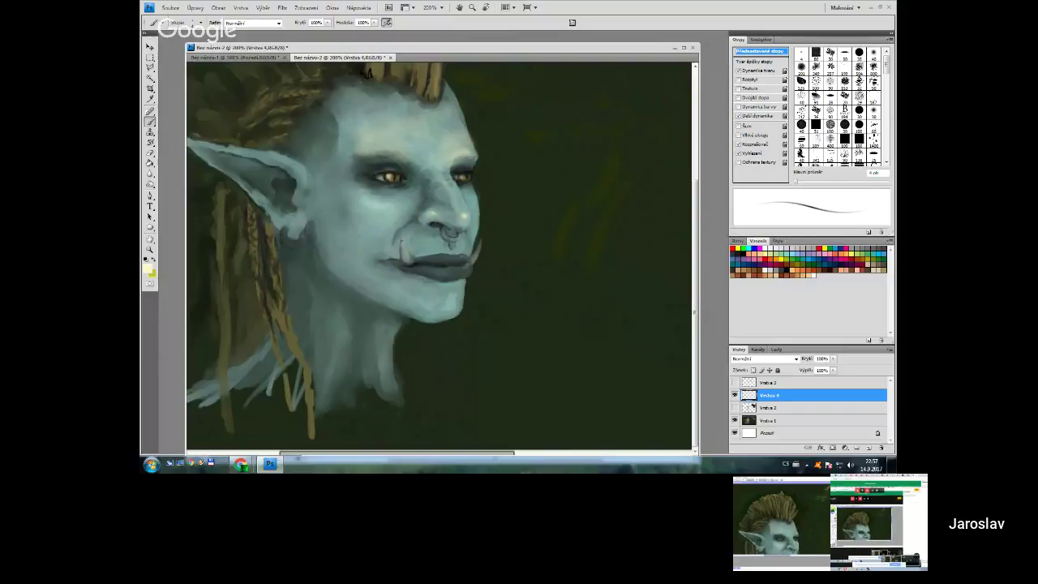
- Paint a fine pale highlight along the creature's near tusk with a 3 px brush, undoing the unsatisfactory strokes
drag(403, 242, 404, 263)
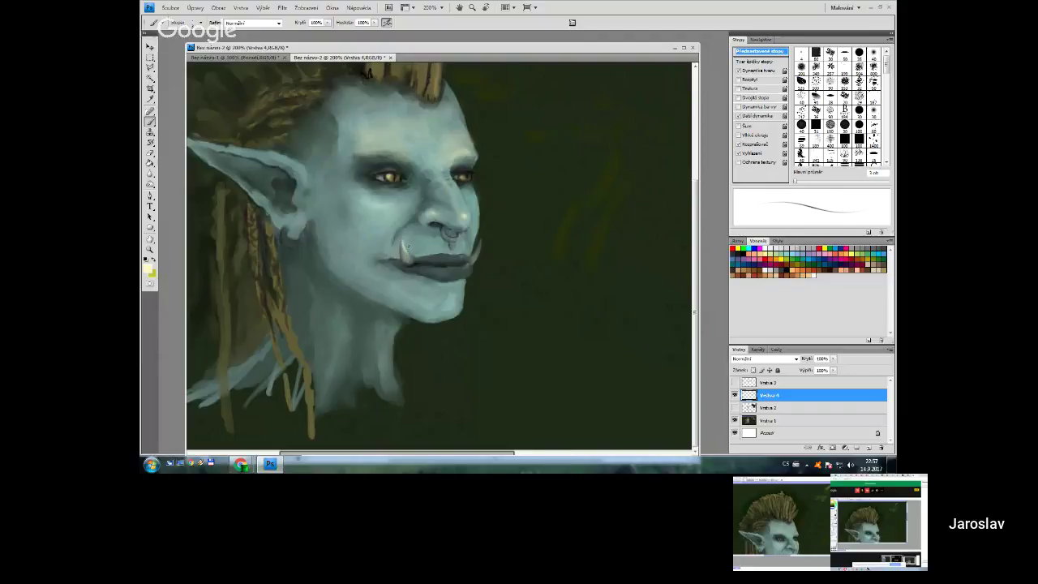
key(ctrl+z)
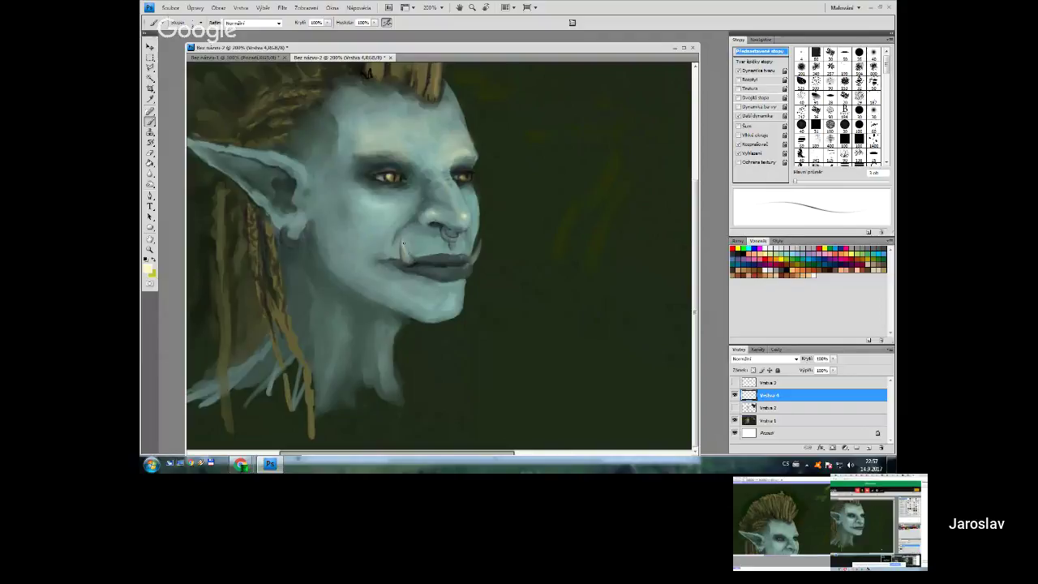
key(ctrl+z)
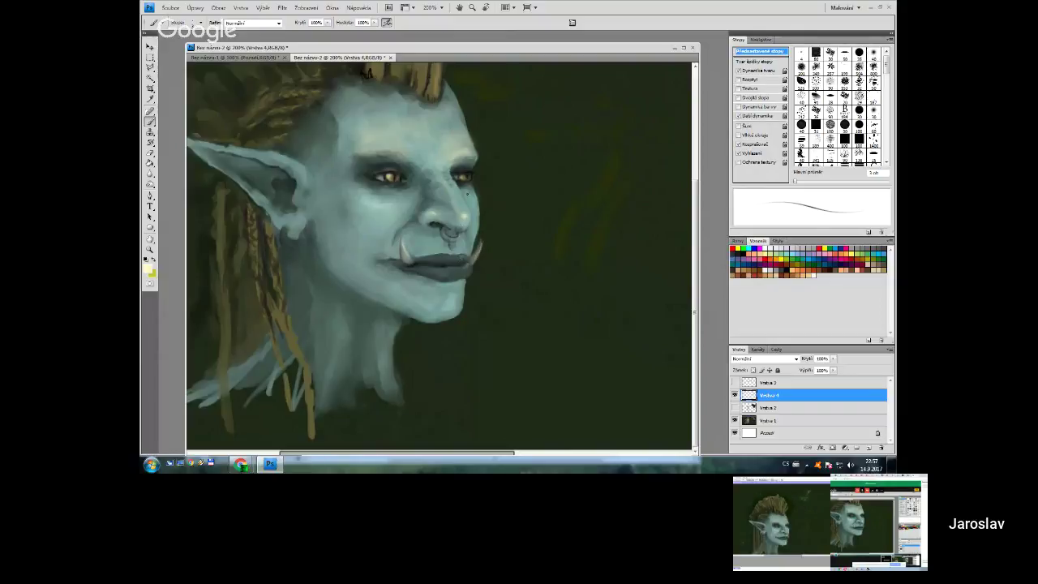
- Highlight the creature's far tusk and lower lip with a small brush, and undo the last lip strokes
key(bracketright)
key(bracketright)
key(bracketright)
key(bracketright)
key(bracketright)
key(bracketright)
key(bracketleft)
key(bracketleft)
key(bracketleft)
key(bracketleft)
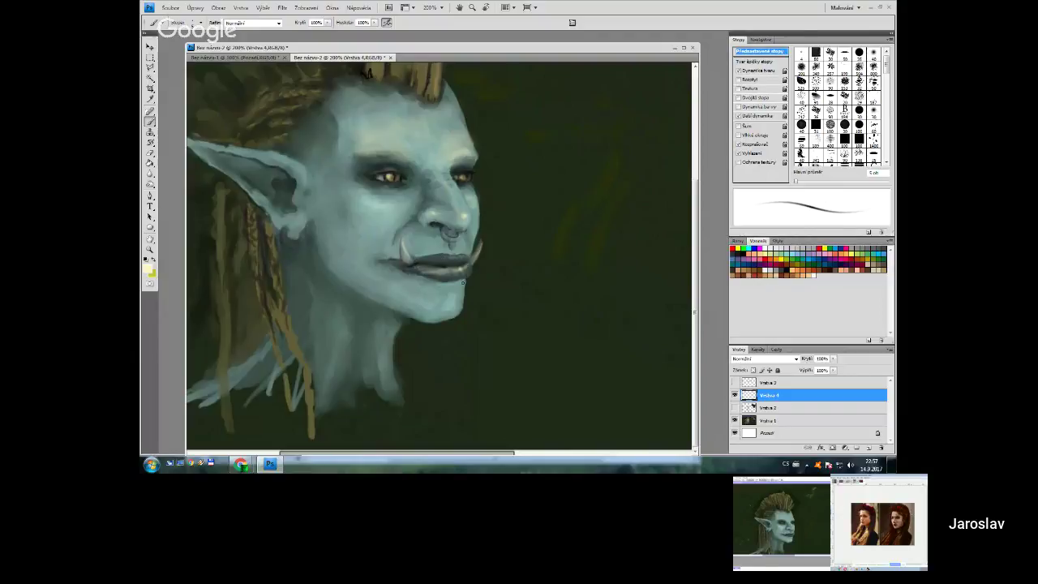
mouse_move(463, 276)
mouse_down()
mouse_move(422, 273)
mouse_move(454, 274)
mouse_up()
key(ctrl+alt+z)
key(ctrl+alt+z)
- Enlarge the soft brush to about 30 px and brighten the creature's cheek below the eye
key(bracketright)
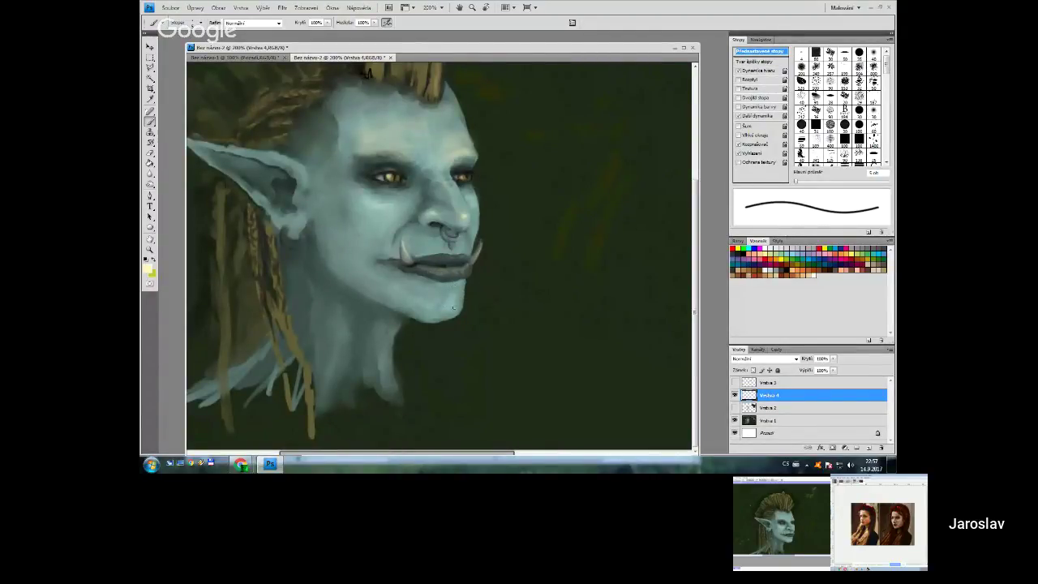
key(bracketright)
key(bracketright)
key(bracketright)
key(bracketright)
key(bracketright)
key(bracketright)
key(bracketright)
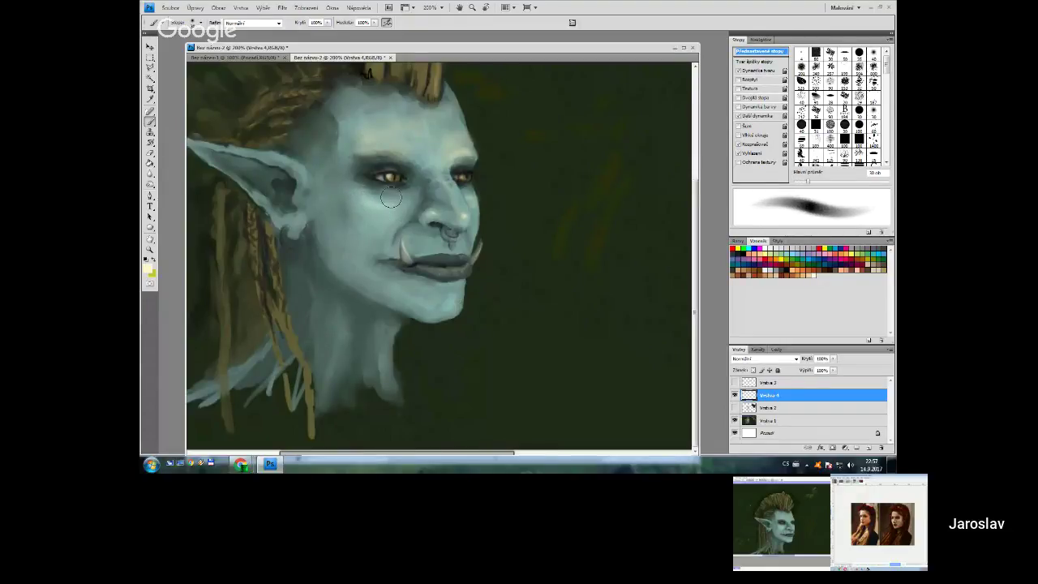
drag(393, 212, 358, 199)
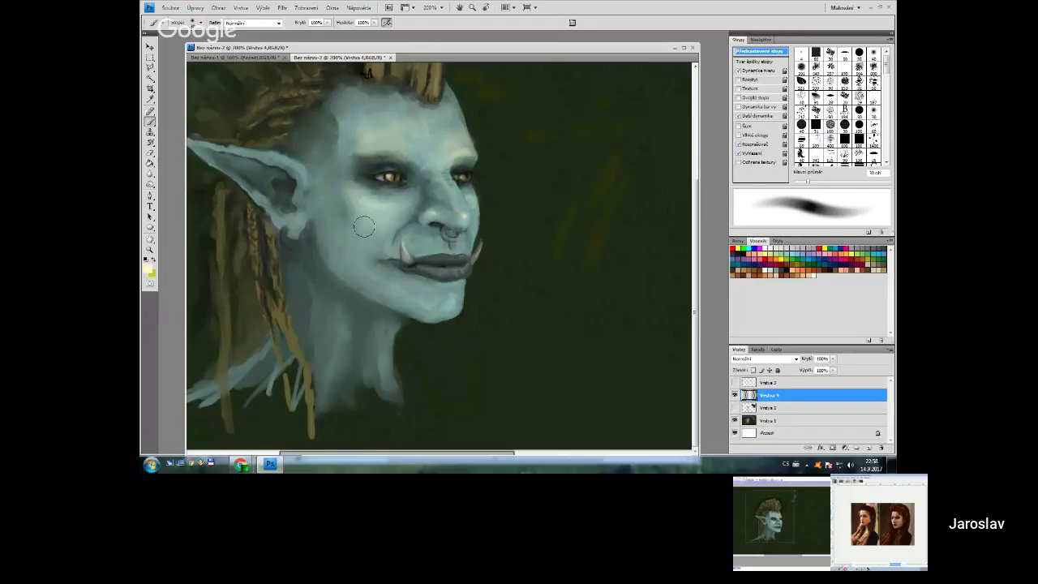
- Reduce the brush to about 20 px and lighten the area between the creature's nose and near tusk
key(bracketleft)
key(bracketleft)
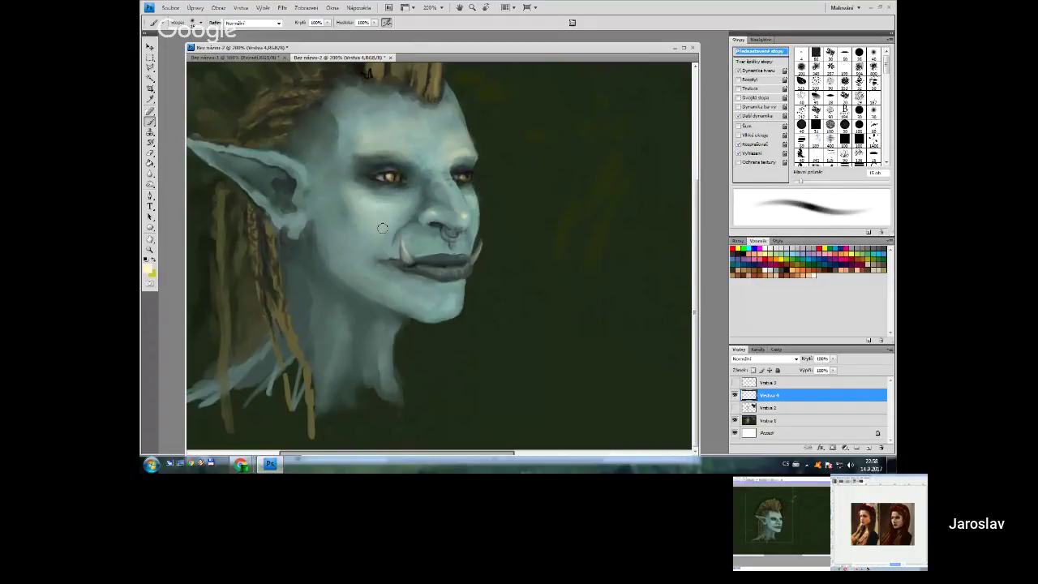
key(bracketleft)
key(bracketleft)
key(bracketright)
key(bracketright)
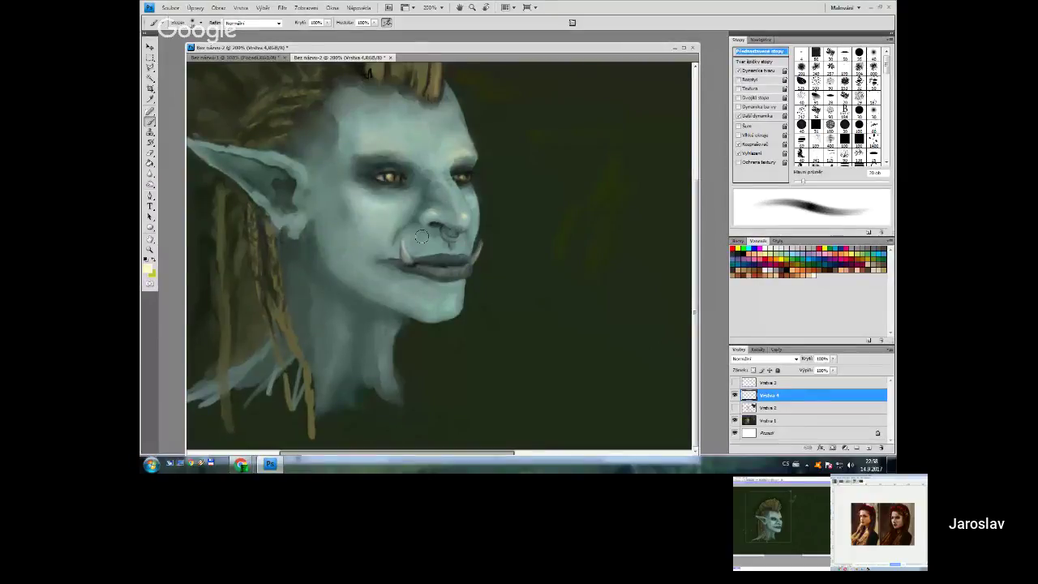
drag(428, 240, 411, 251)
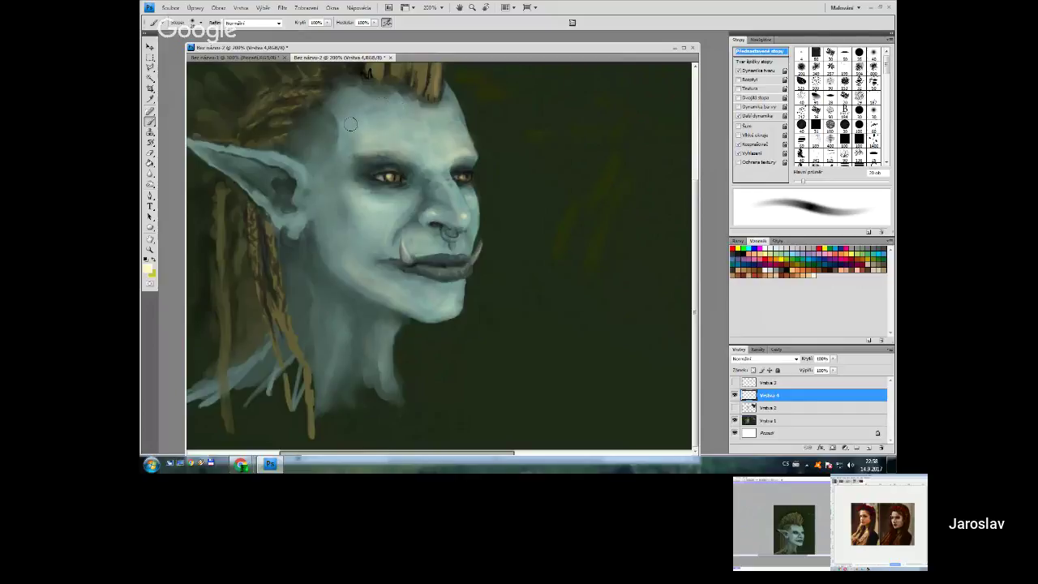
- Lighten the creature's forehead, the area under the near eye and the chin, varying the soft brush between about 10 and 15 px
key(bracketleft)
key(bracketleft)
key(bracketleft)
key(bracketright)
key(bracketright)
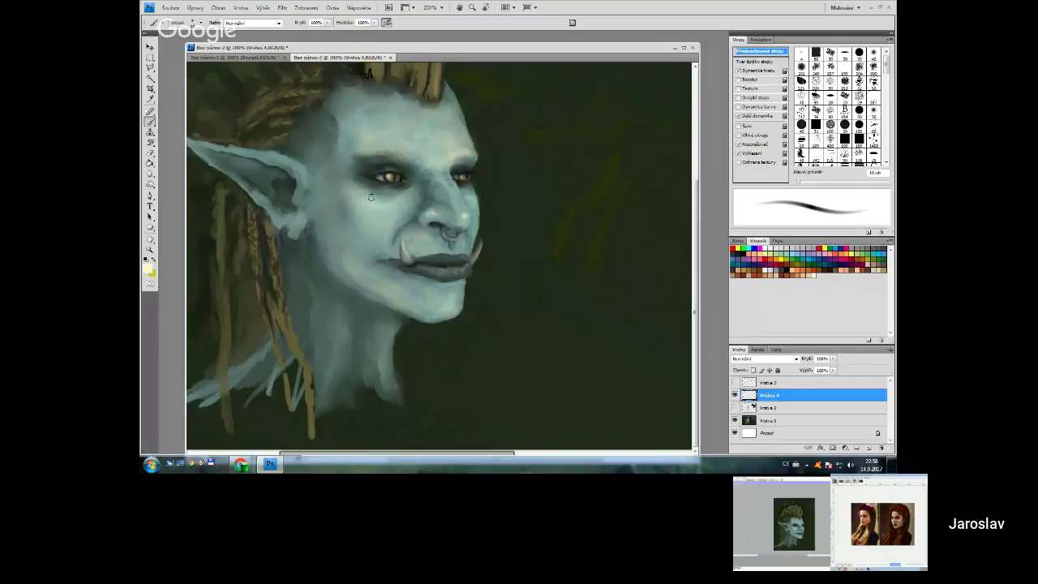
key(bracketright)
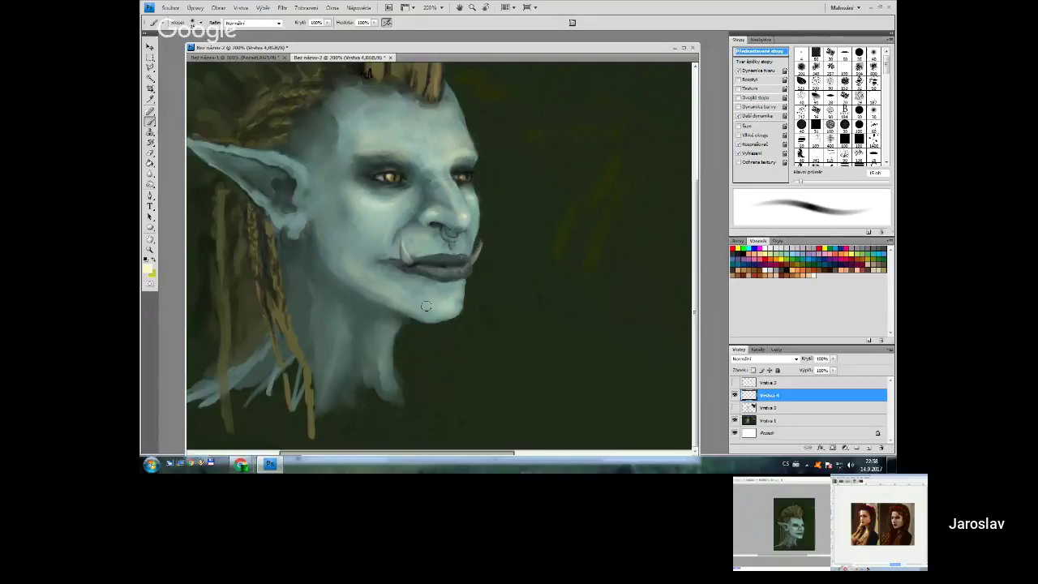
key(bracketleft)
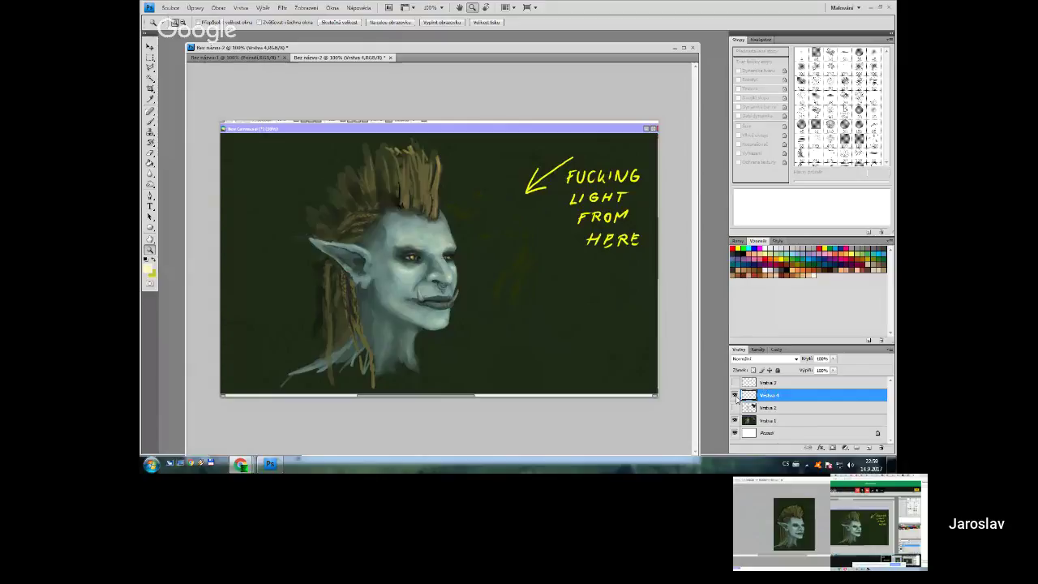
- Toggle the visibility of the paint-over layers Vrstva 4 and Vrstva 2 to compare the portrait's lighting versions
click(735, 395)
click(735, 395)
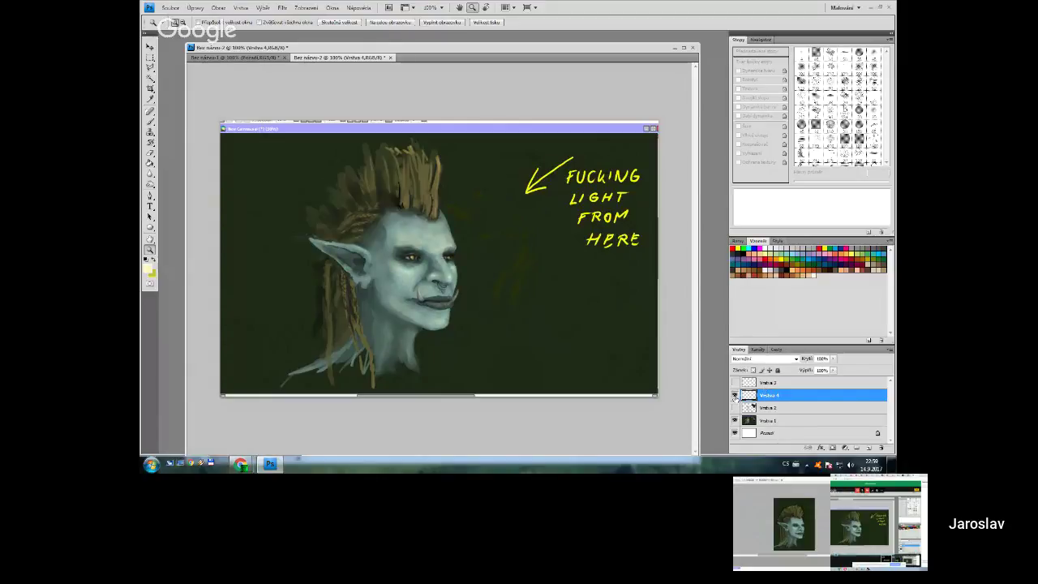
click(735, 398)
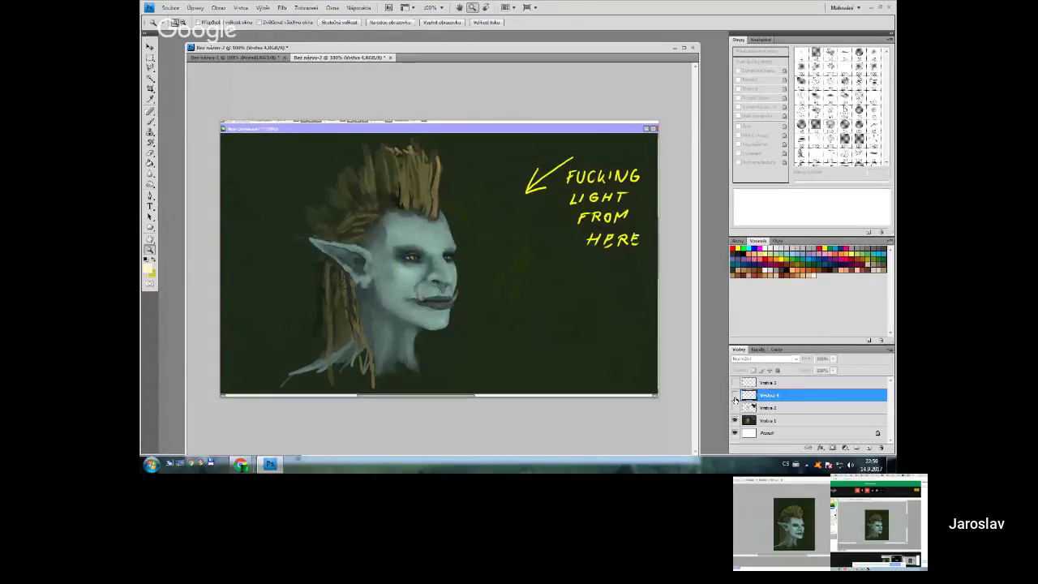
click(735, 397)
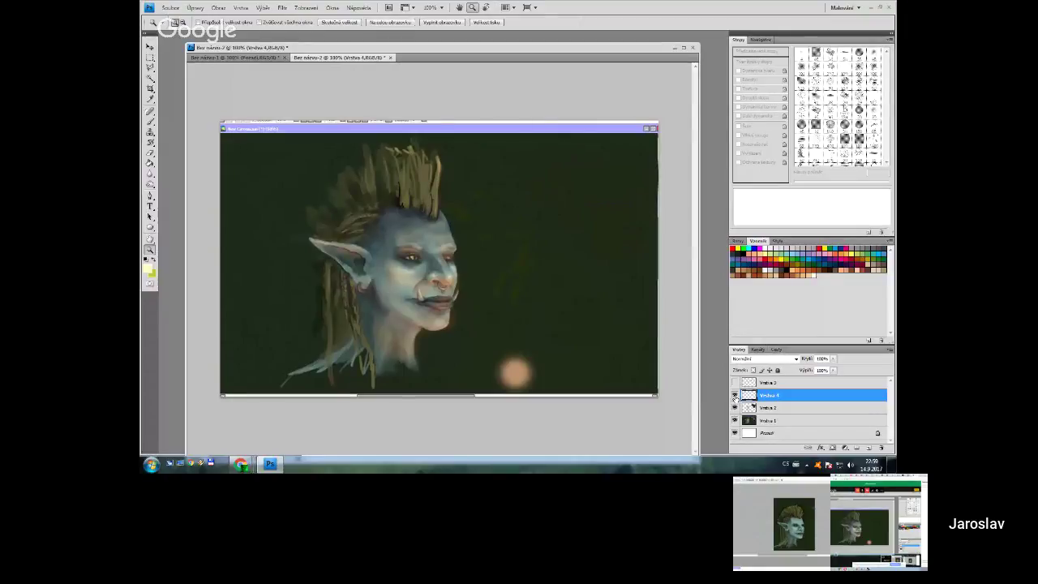
click(734, 397)
click(735, 397)
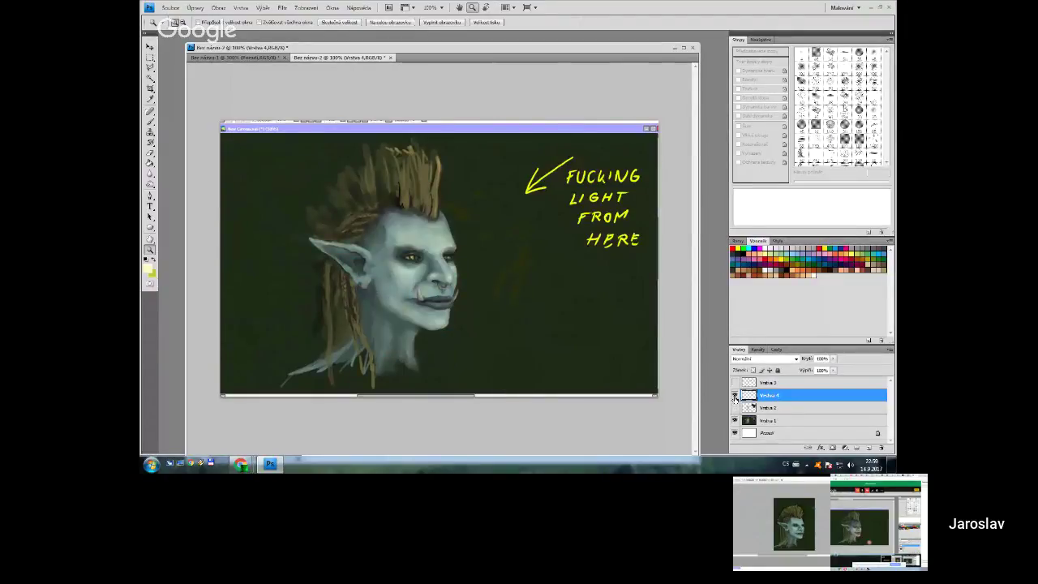
- Hide Vrstva 4 and show Vrstva 2 and Vrstva 3 to display the version with warm and cool light sources
click(735, 396)
click(735, 383)
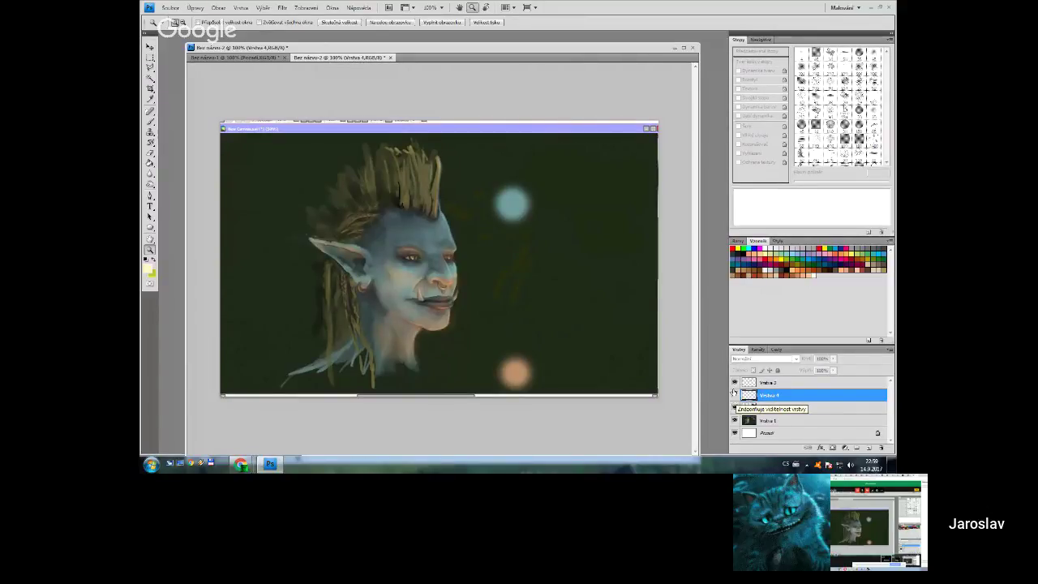
click(735, 397)
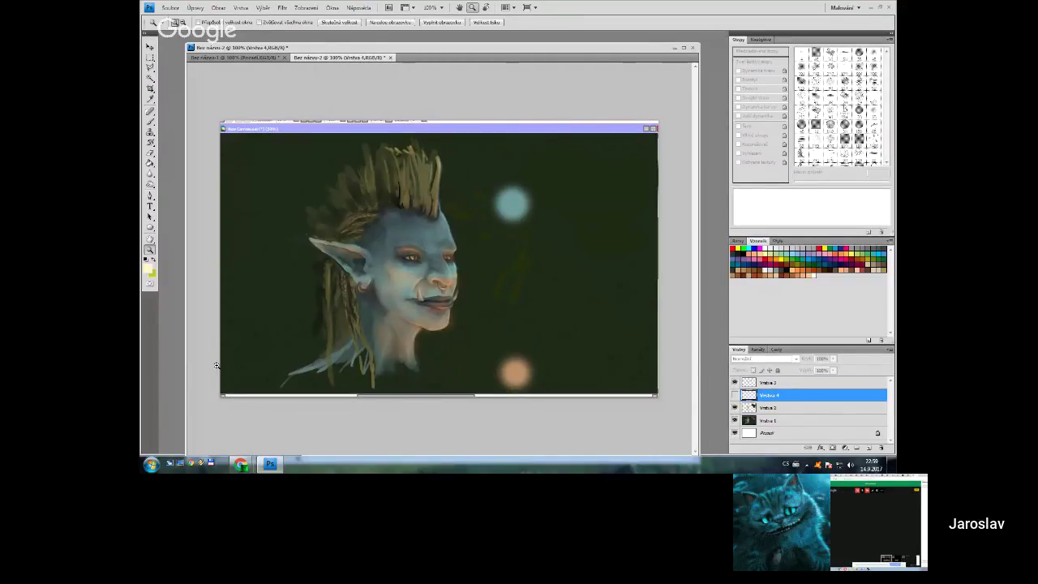